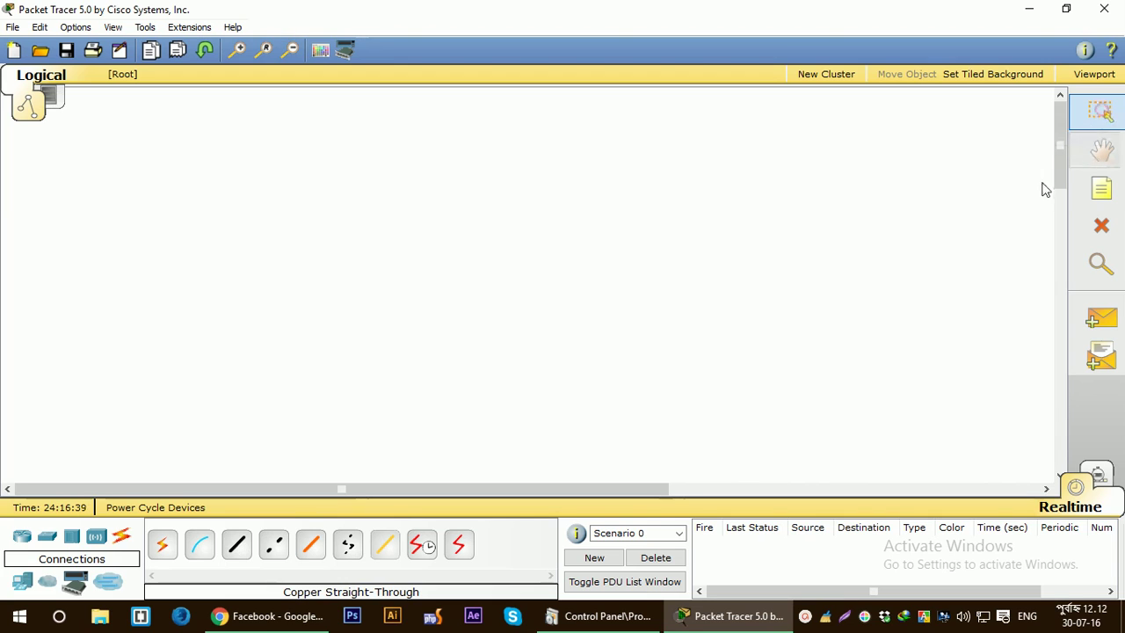
Add the text note "PC to PC Connection" near the upper edge of the empty workspace.
drag(184, 102, 351, 186)
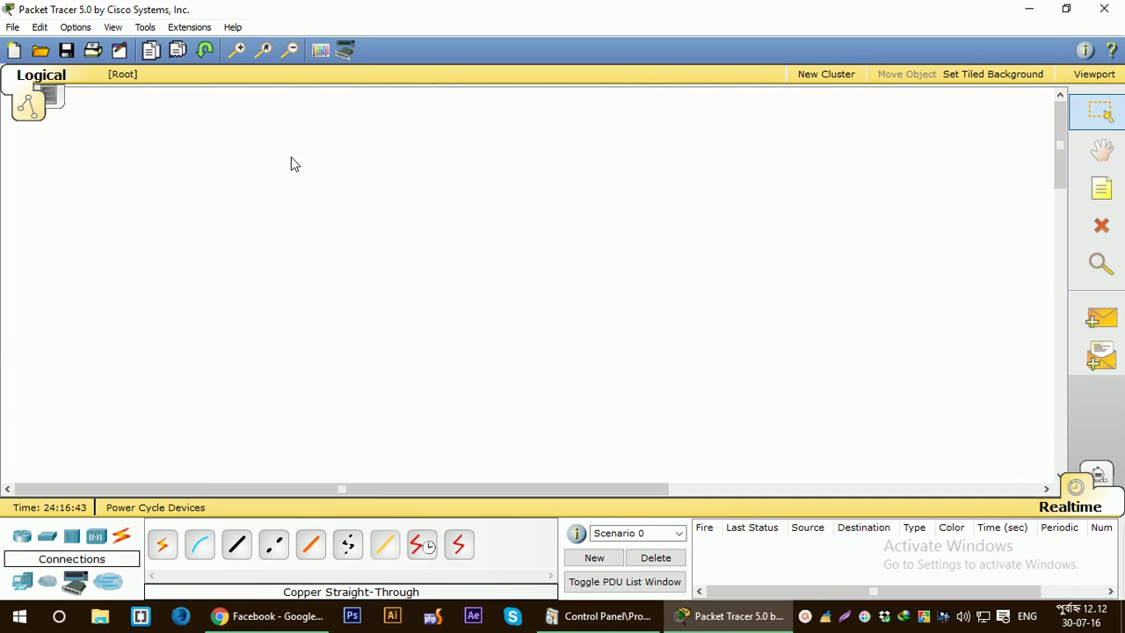
click(264, 137)
click(1100, 188)
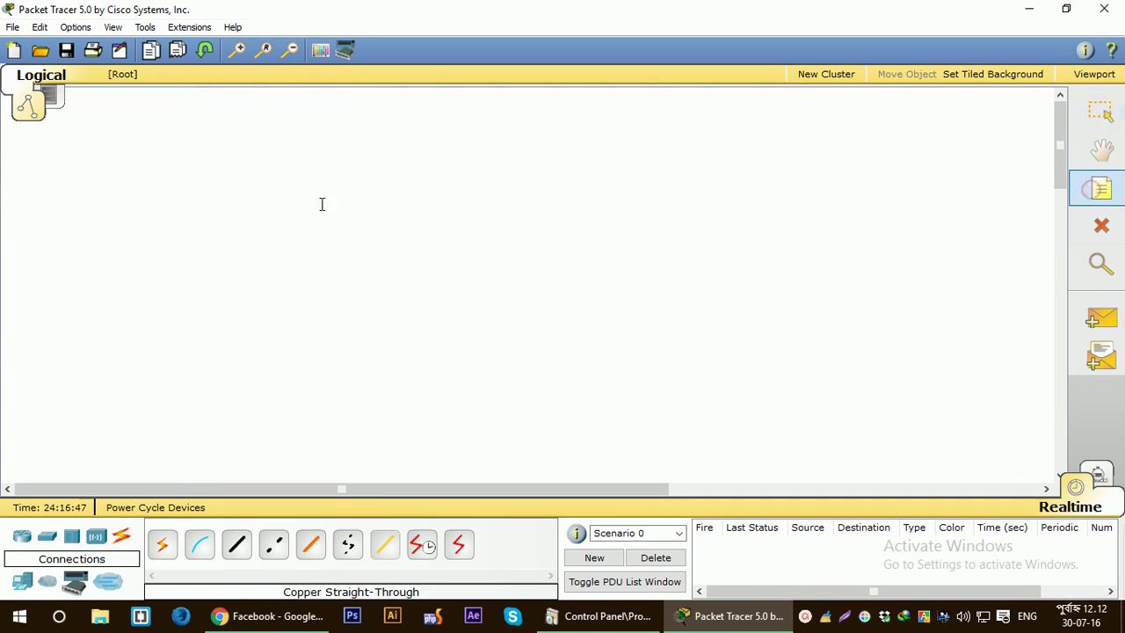
click(183, 123)
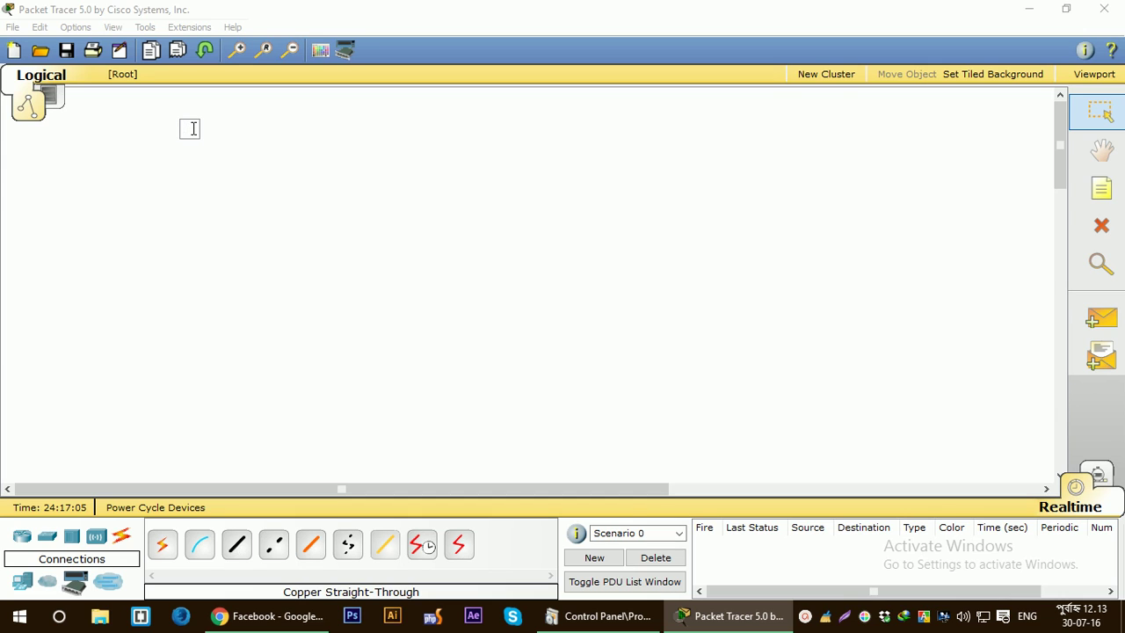
text(PC to)
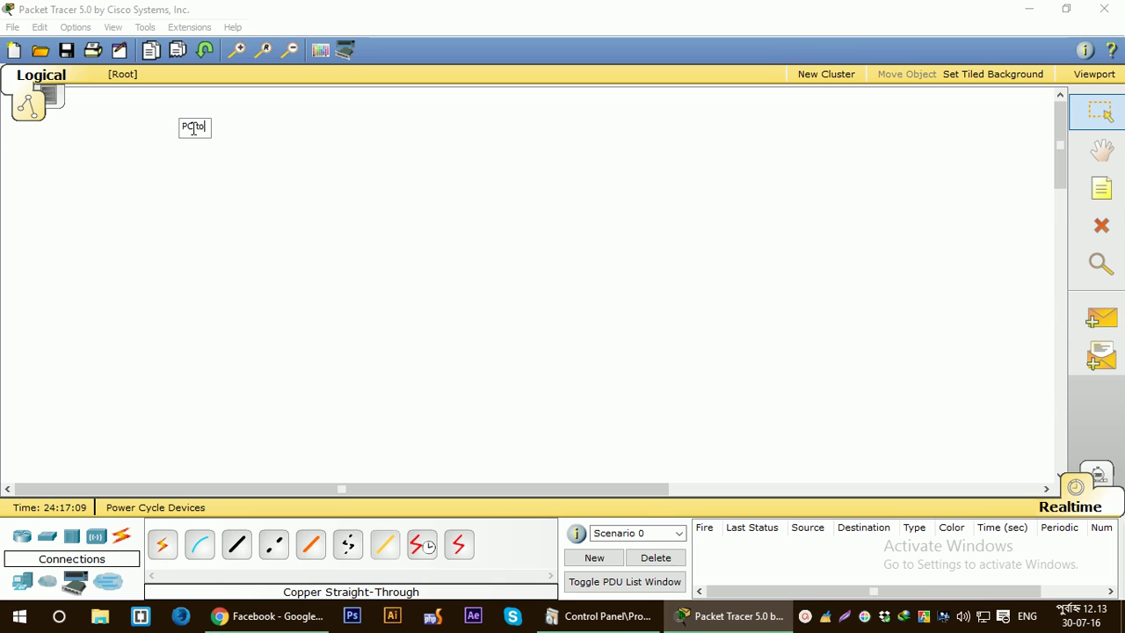
text( PC Connection)
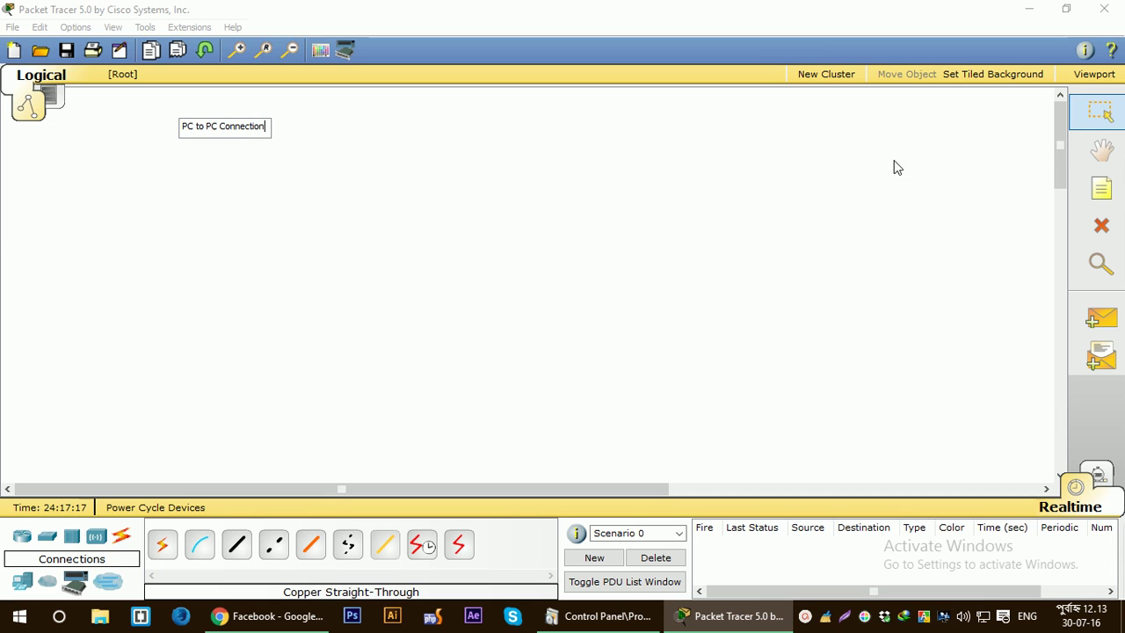
click(1113, 121)
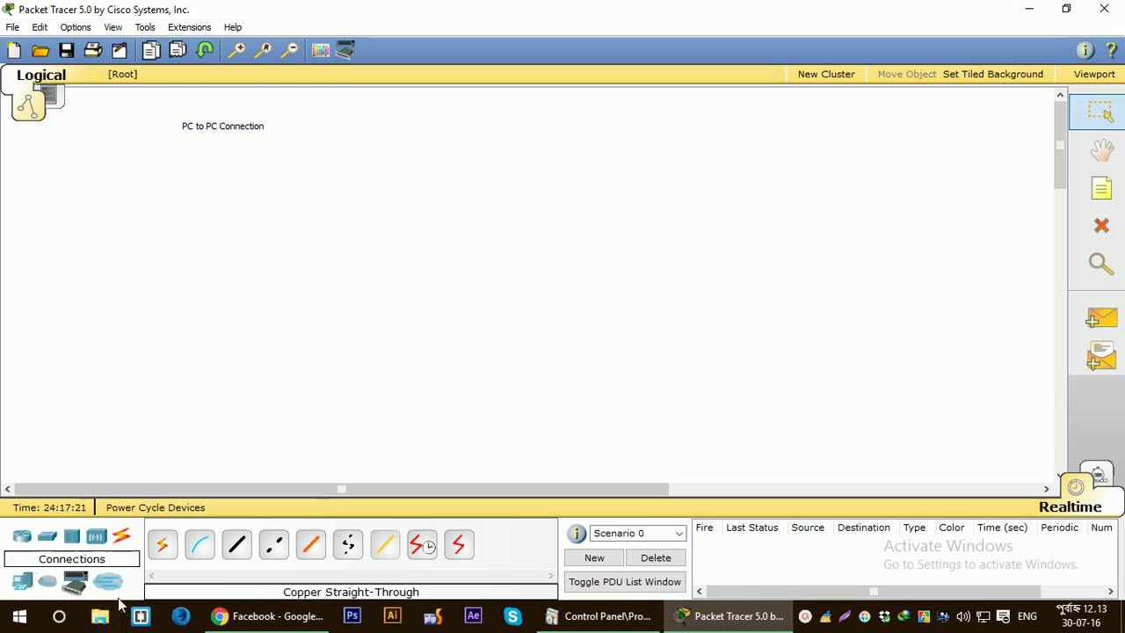
Place two generic PCs side by side in the workspace below the note.
click(24, 582)
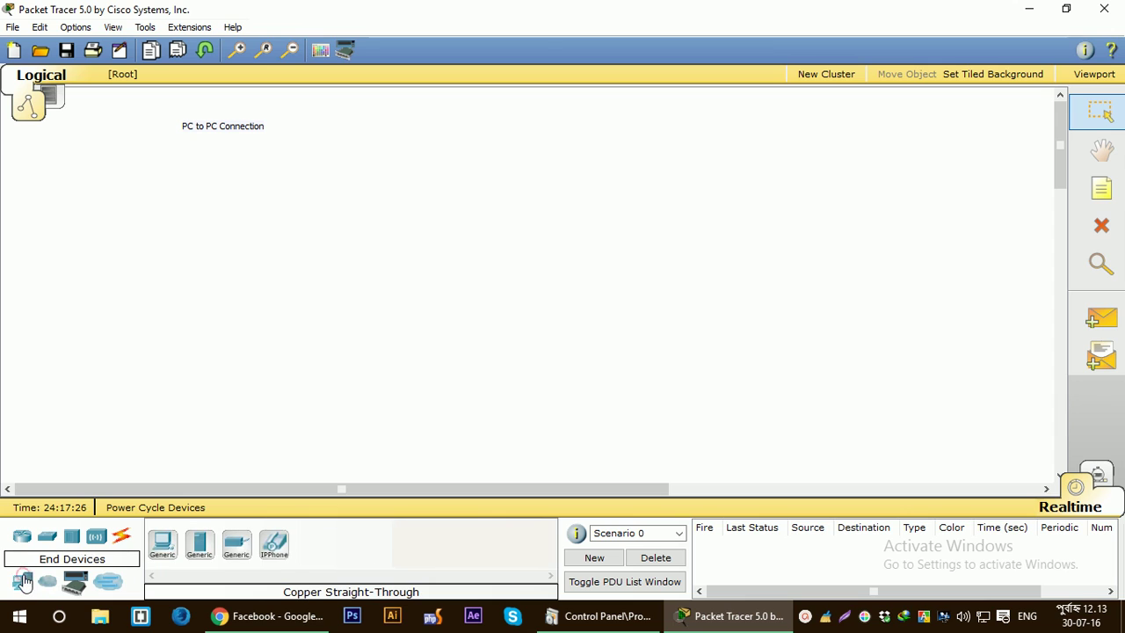
click(163, 547)
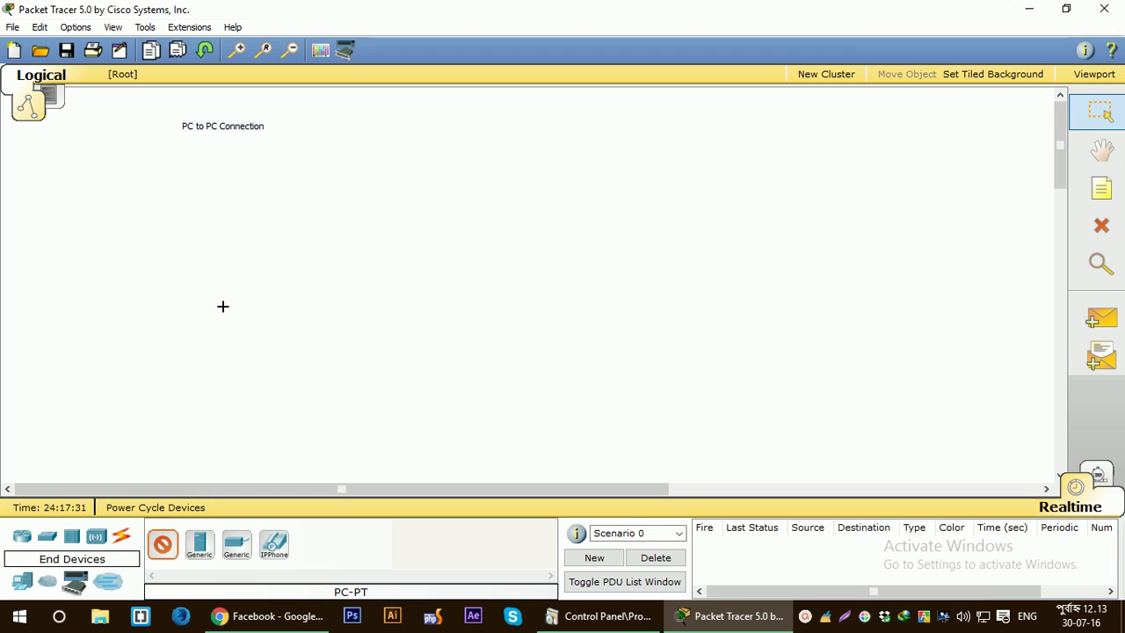
click(220, 287)
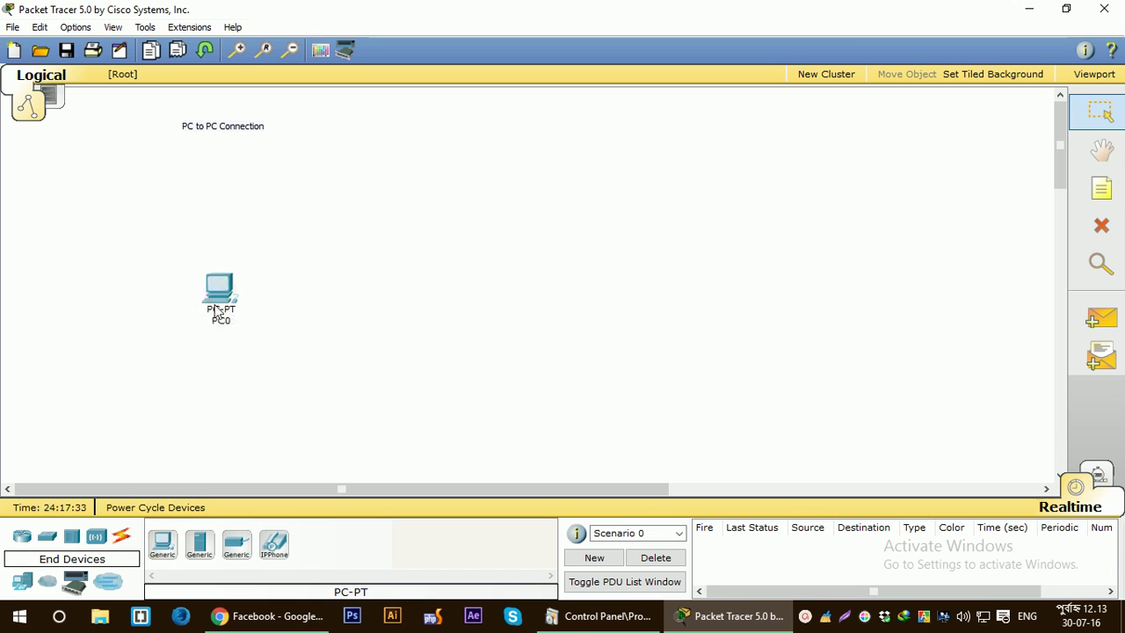
mouse_move(221, 303)
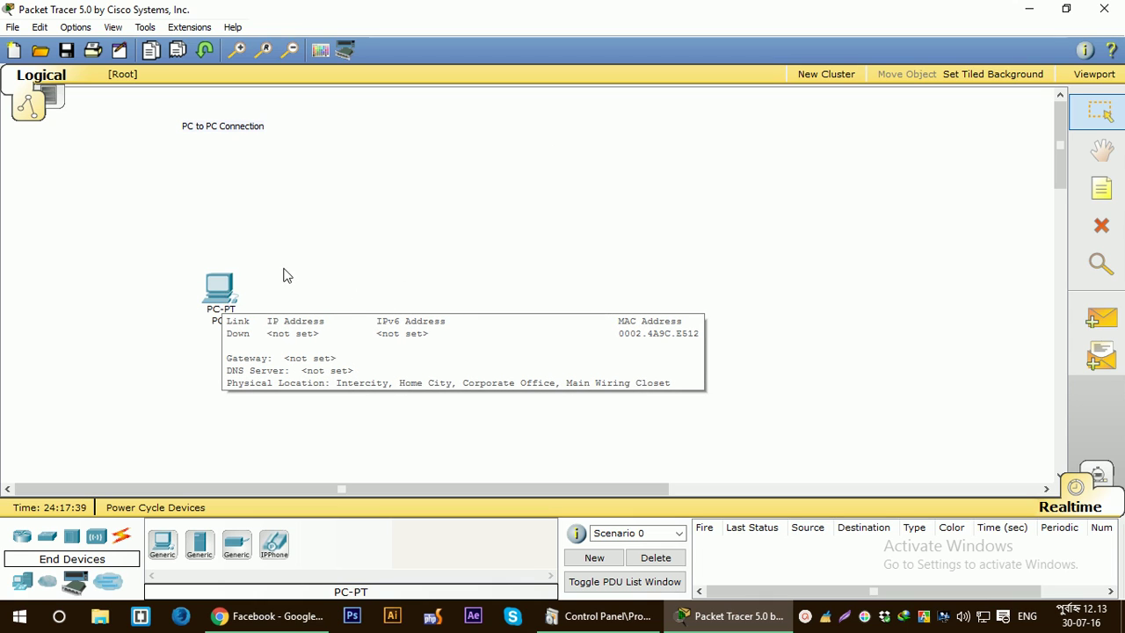
click(164, 545)
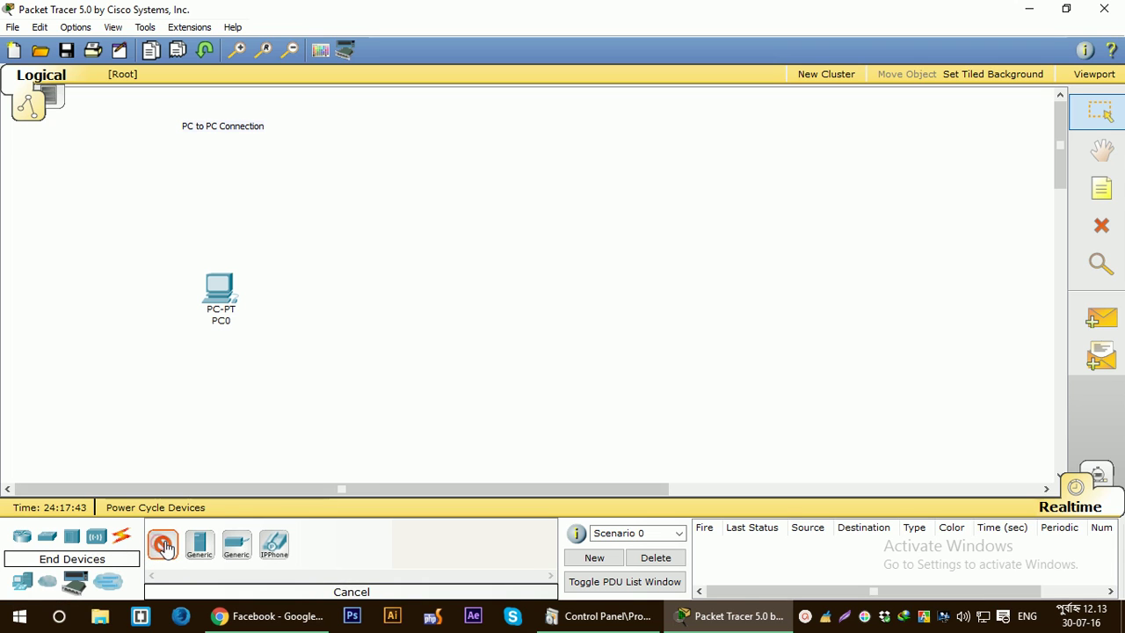
click(458, 290)
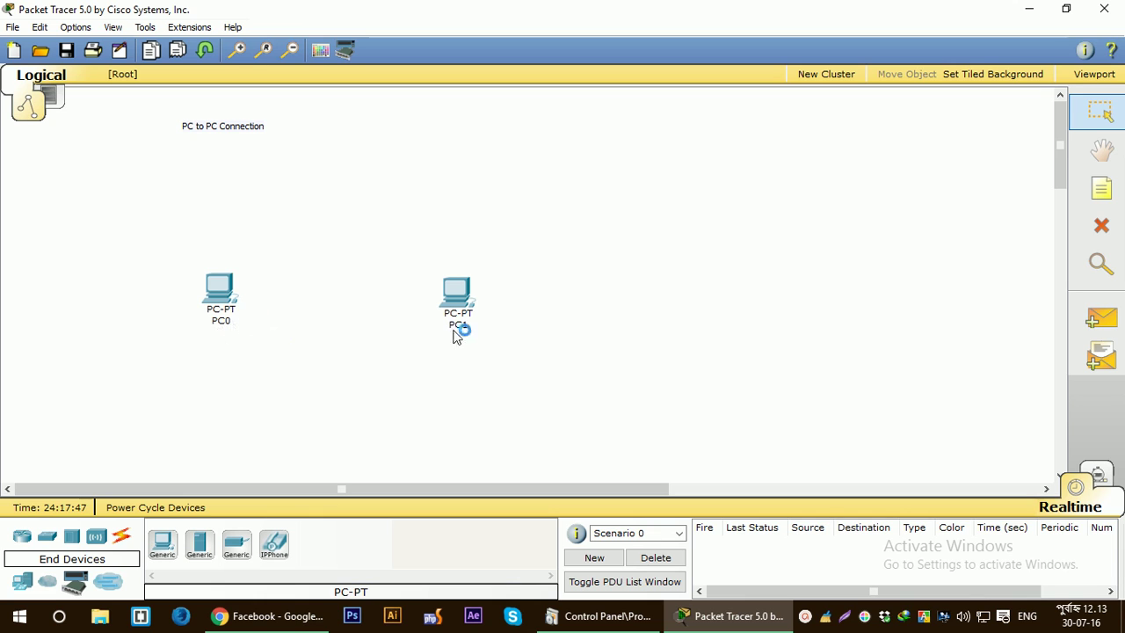
Rename the first PC, PC0, as 192.168.1.2.
click(224, 321)
key(BackSpace)
key(BackSpace)
key(BackSpace)
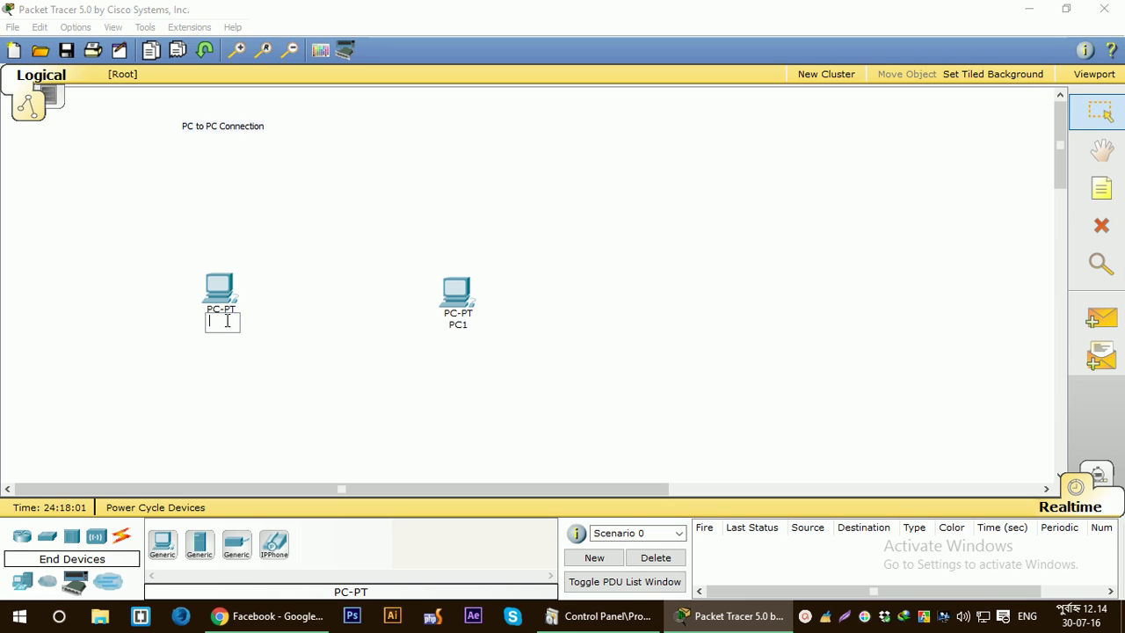
text(192.168.1.2)
click(300, 298)
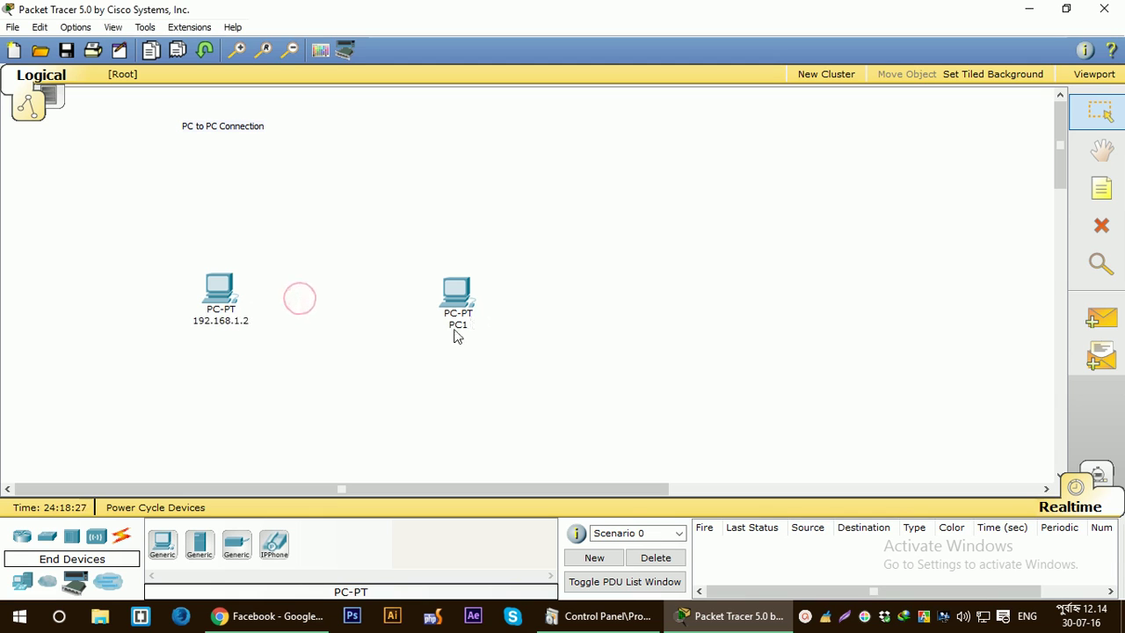
Rename the second PC, PC1, as 192.168.1.3.
click(460, 325)
key(BackSpace)
key(BackSpace)
key(BackSpace)
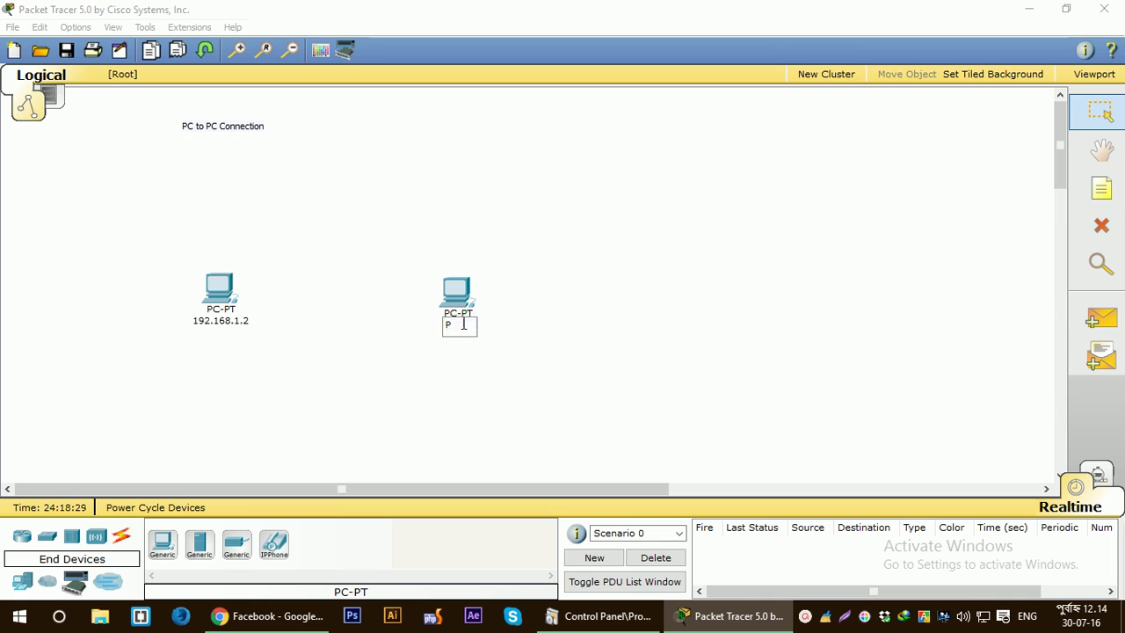
text(192.168.1.3)
click(487, 300)
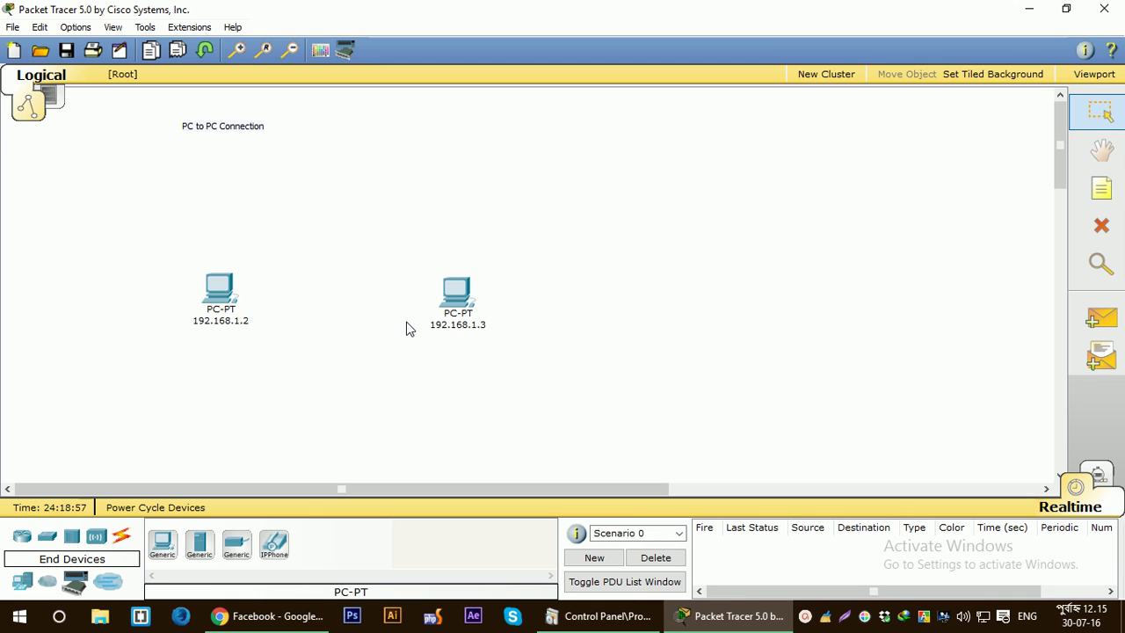
Connect the two PCs with a Copper Cross-Over cable.
click(121, 538)
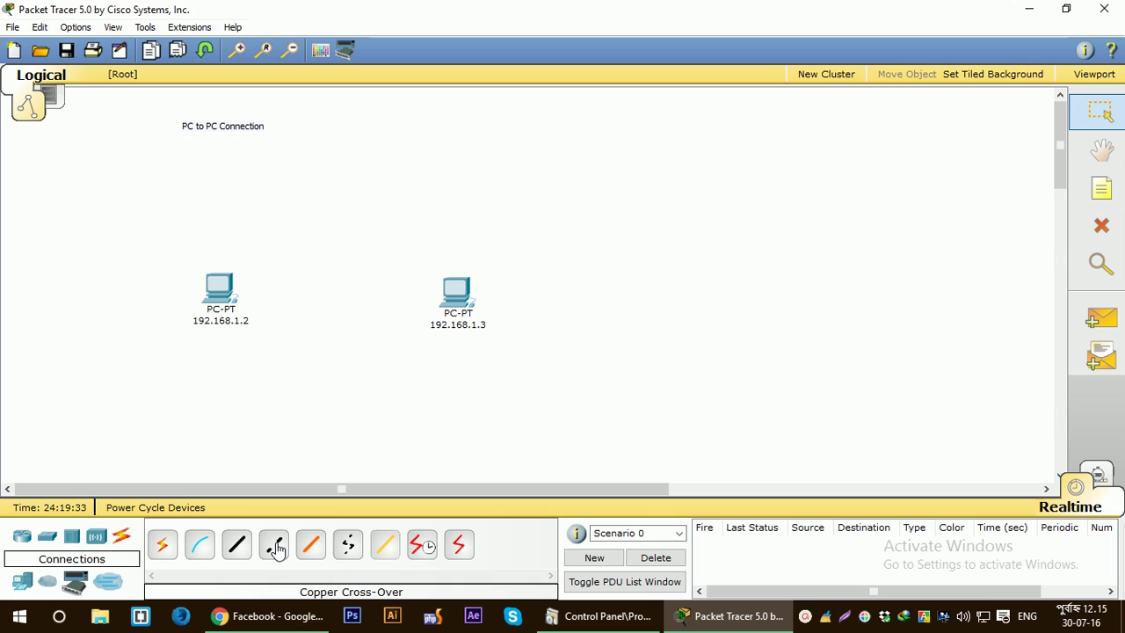
click(275, 547)
click(221, 290)
click(234, 305)
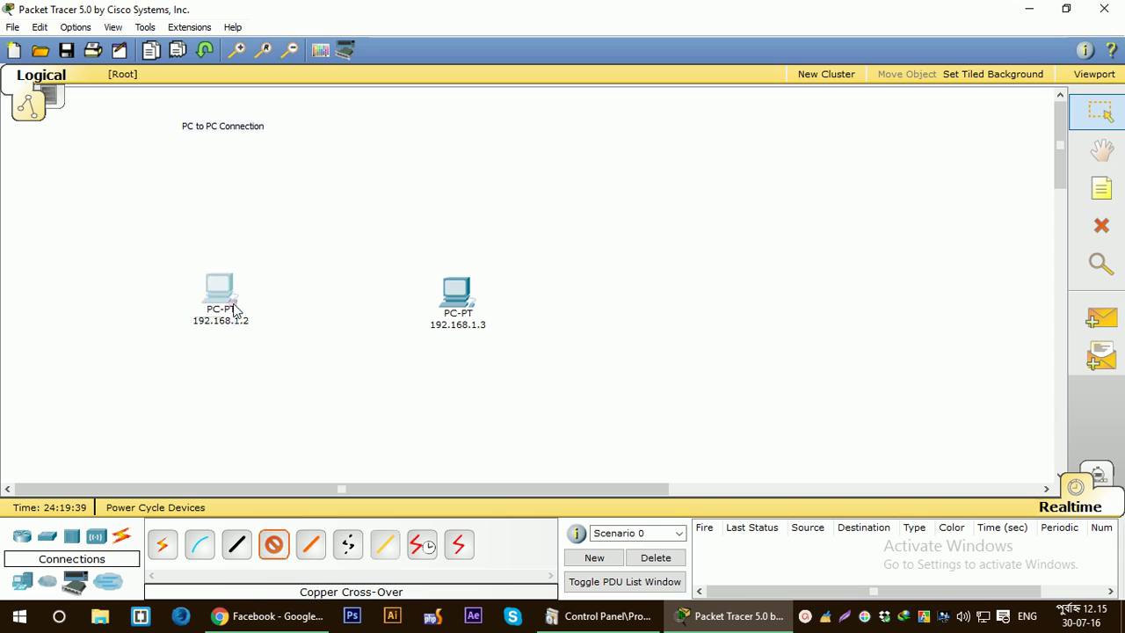
click(463, 310)
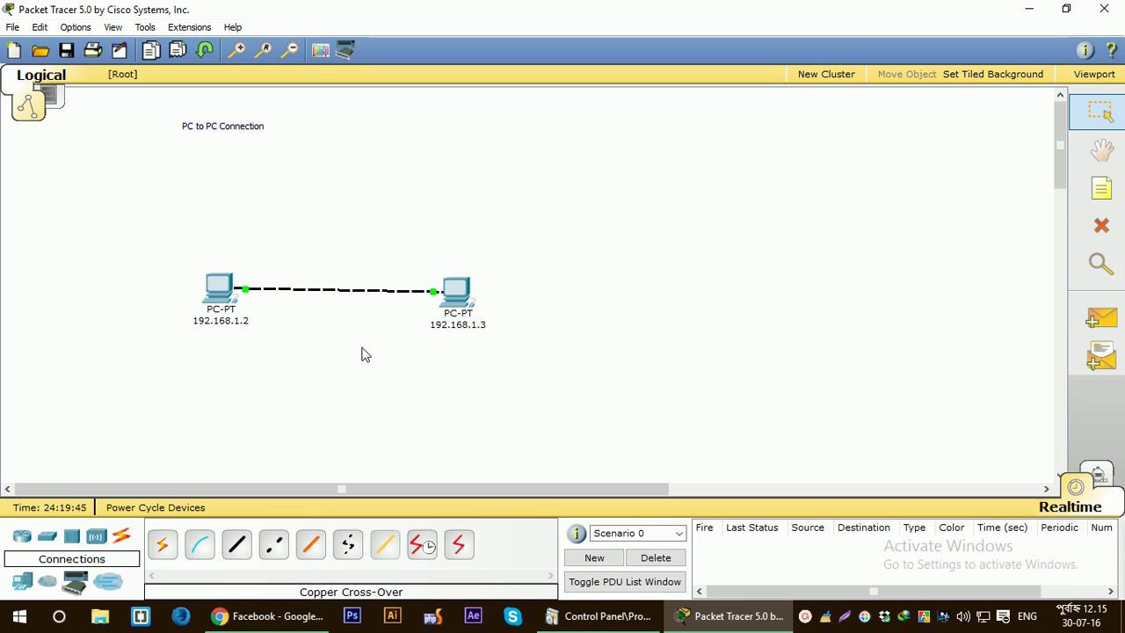
Configure the PC labelled 192.168.1.2 with static IP address 192.168.1.2 and subnet mask 255.255.255.0.
click(226, 294)
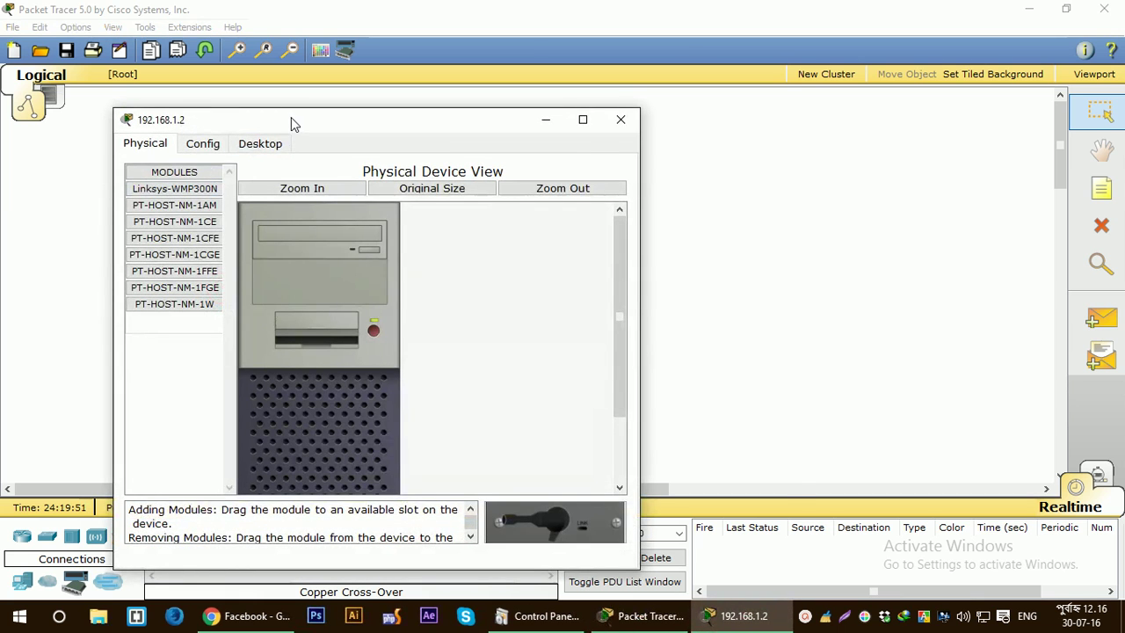
drag(291, 117, 457, 101)
click(426, 128)
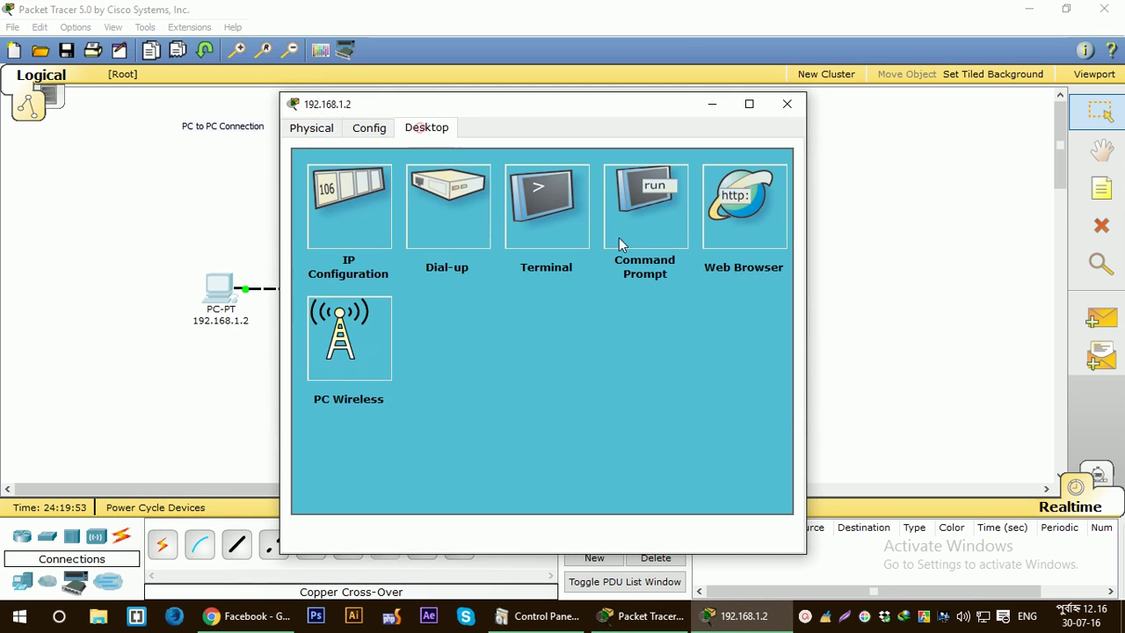
click(345, 195)
click(491, 282)
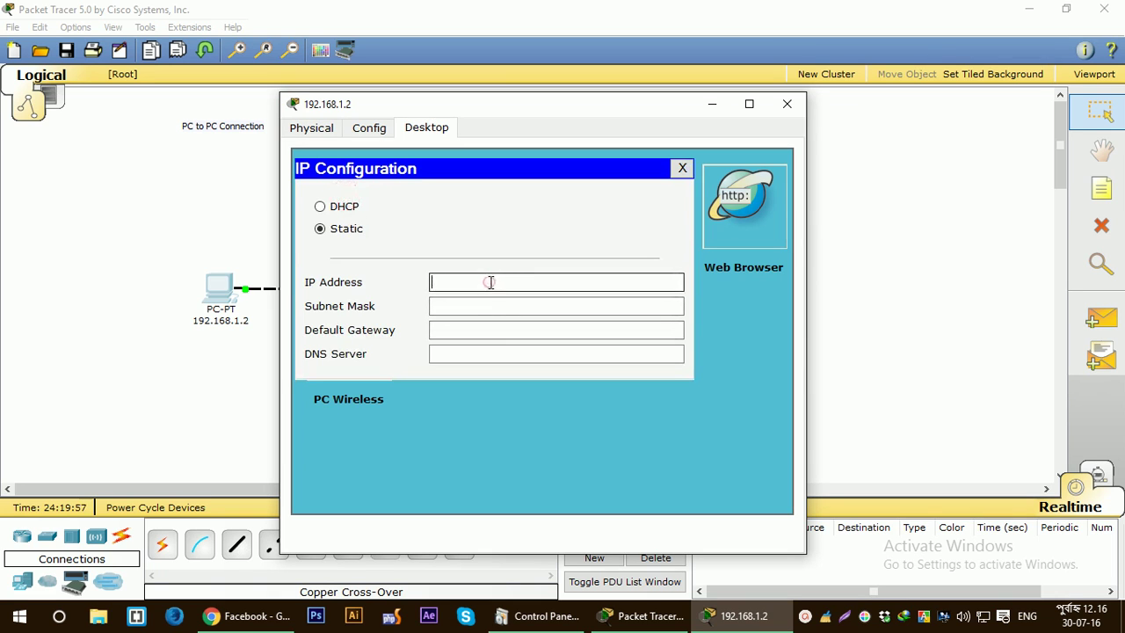
text(192.168.1.2)
click(447, 309)
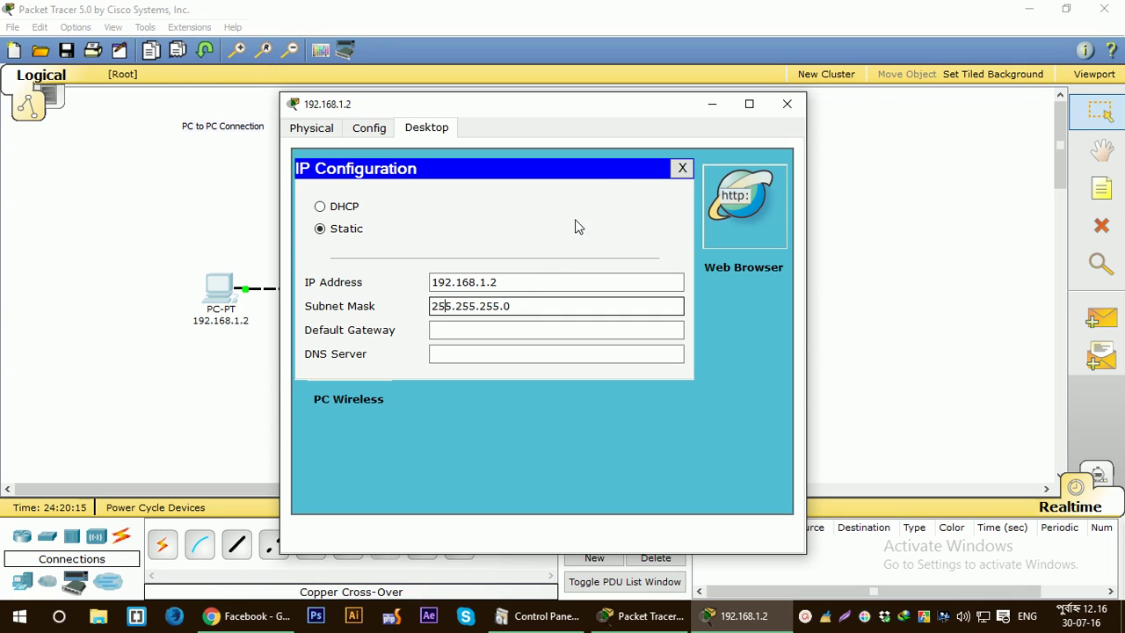
click(681, 168)
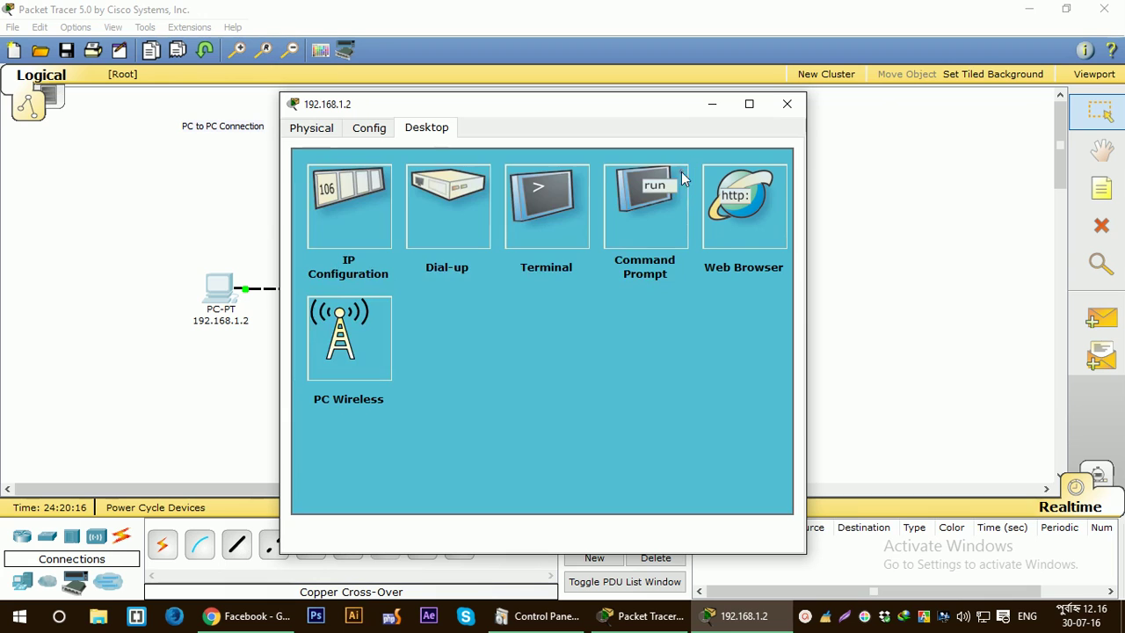
click(788, 103)
Assign the static IP address 192.168.1.3 to the PC labelled 192.168.1.3.
click(466, 297)
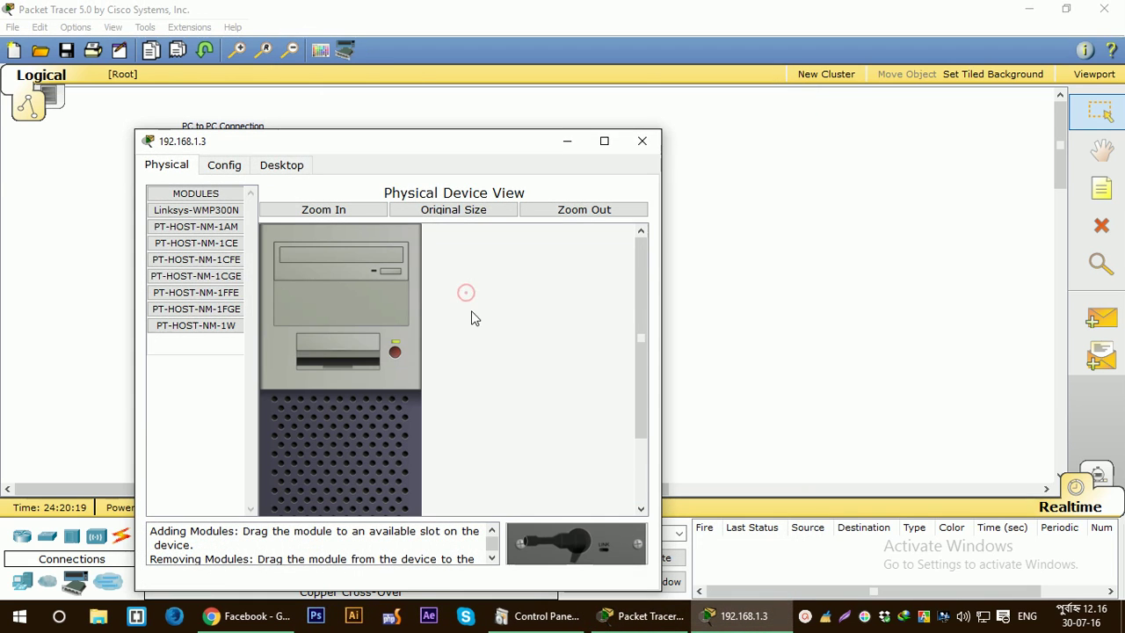
click(273, 170)
click(217, 237)
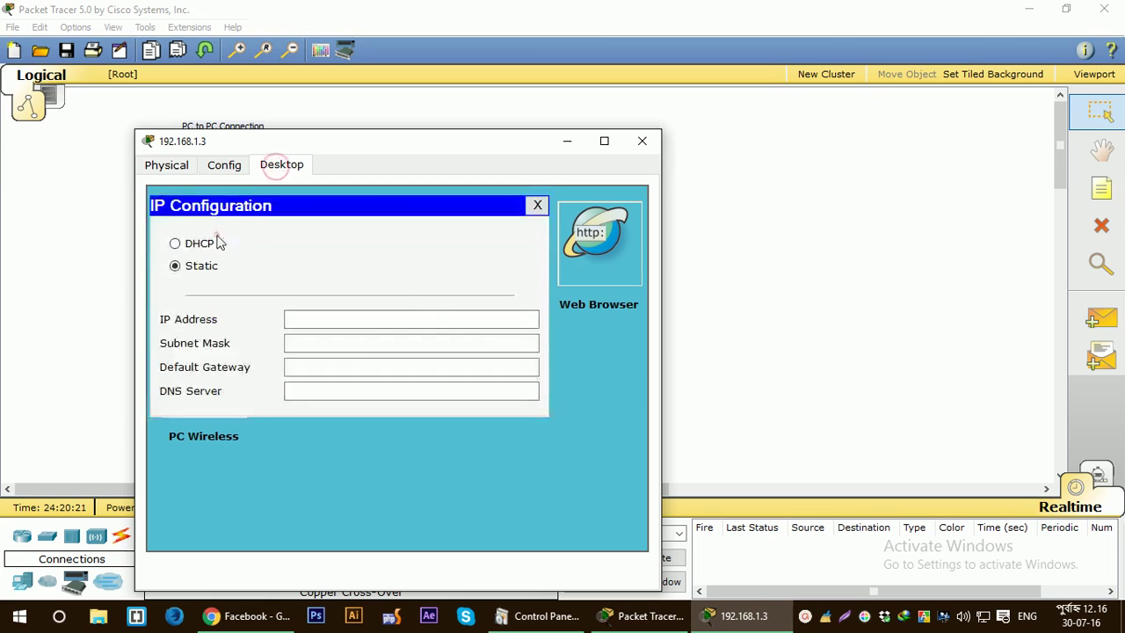
click(361, 322)
text(19)
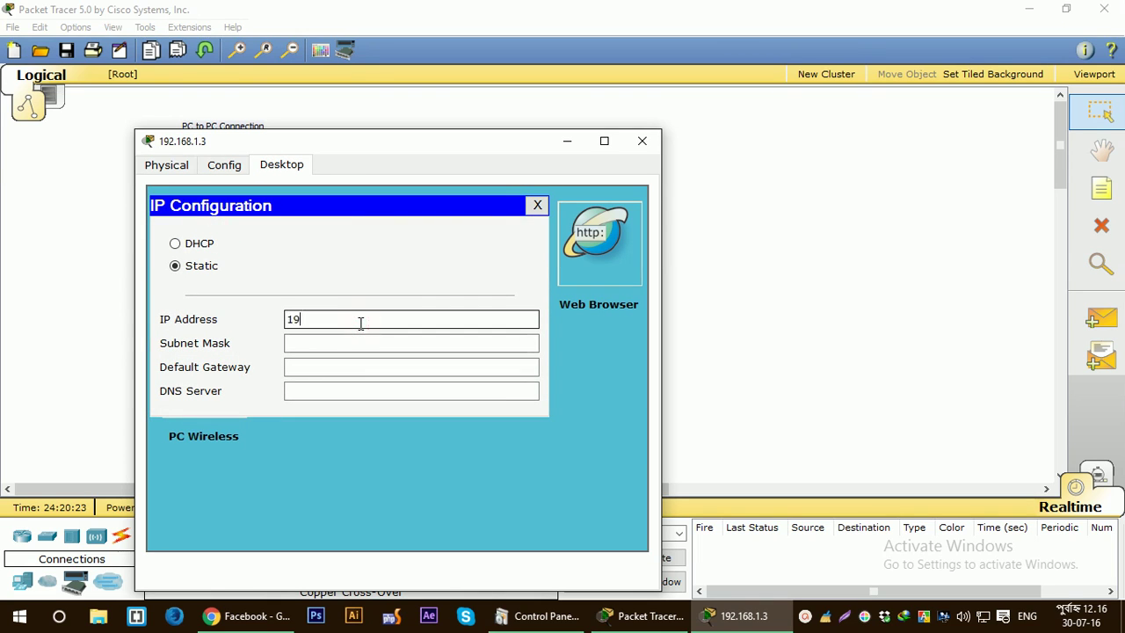
text(2.168.1.3)
click(538, 205)
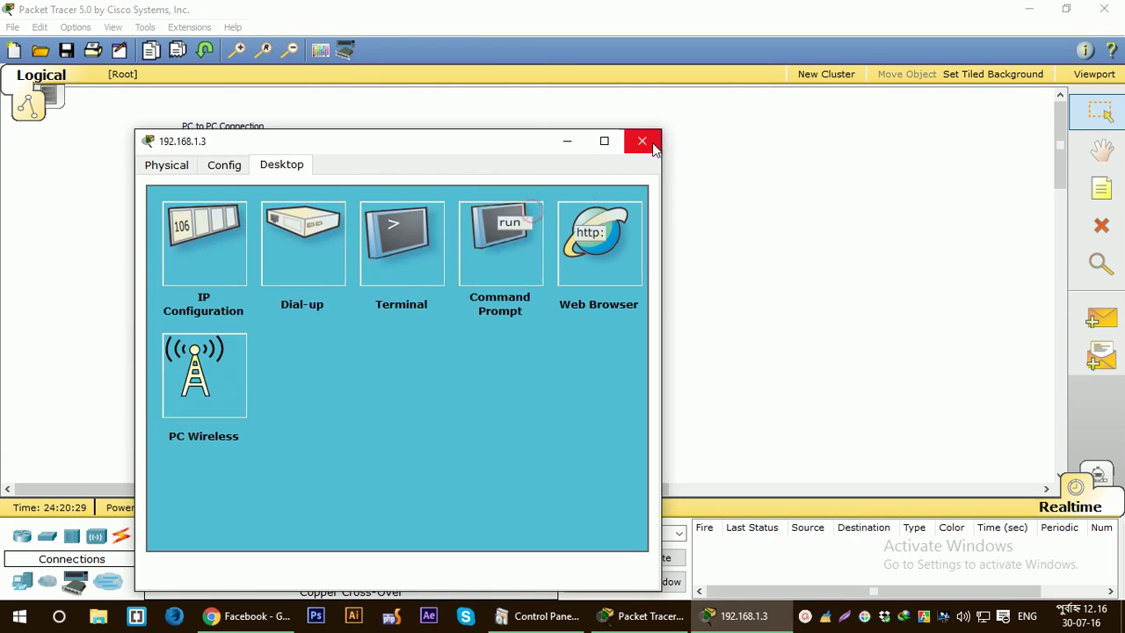
Ping 192.168.1.2 from the Command Prompt of the 192.168.1.3 PC, and close that PC's window.
drag(460, 150, 800, 49)
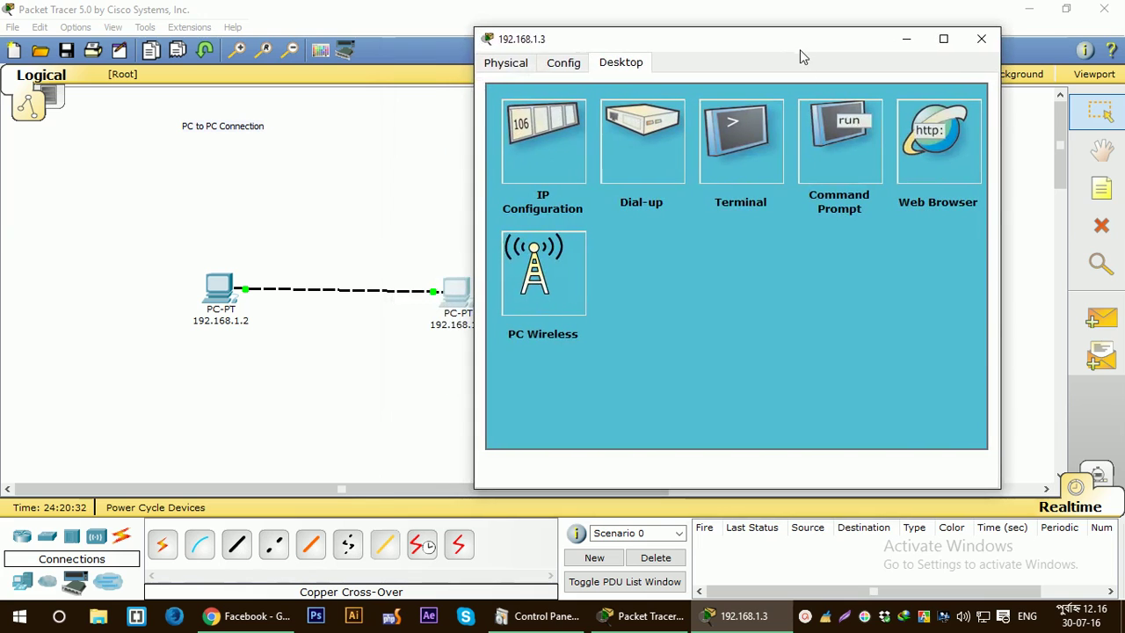
click(844, 132)
text(ping)
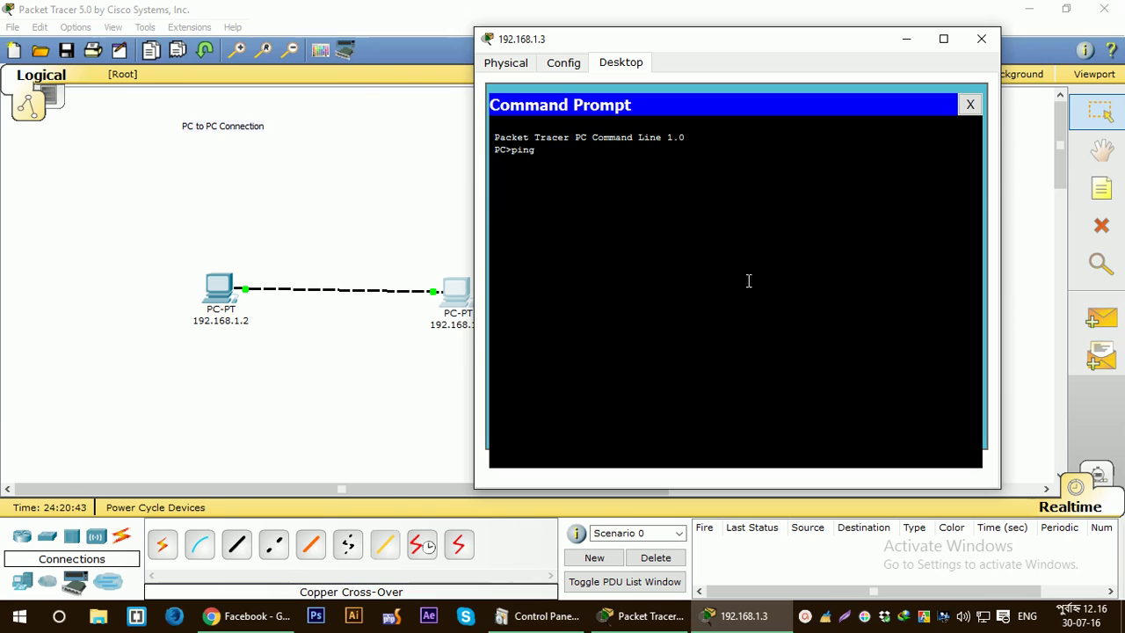
text( 192.168.1.2)
key(Return)
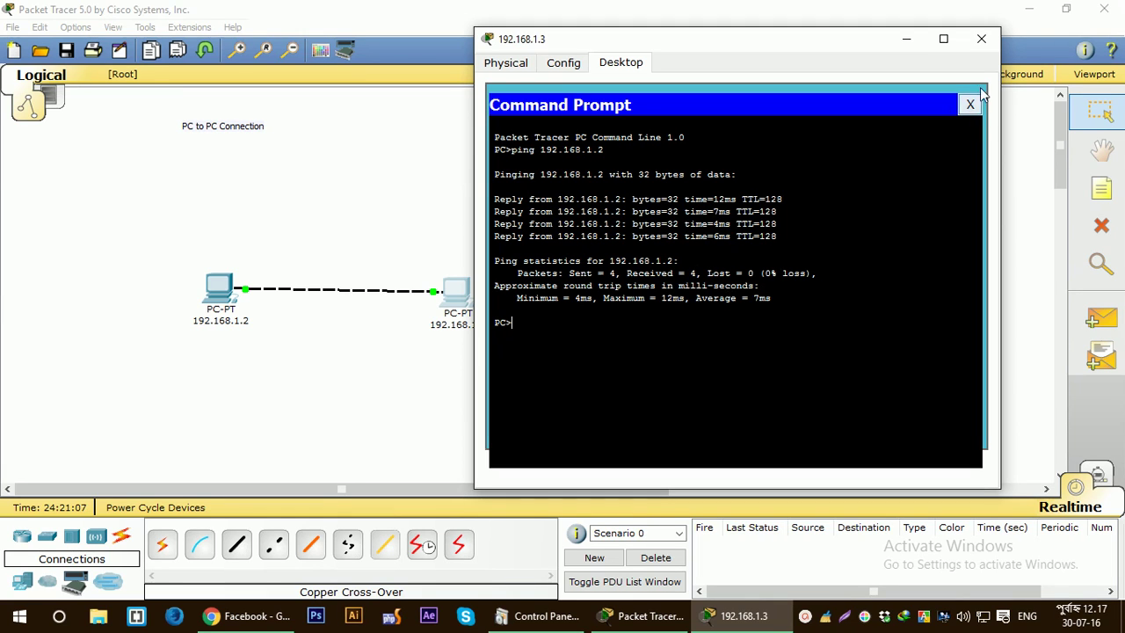
click(981, 39)
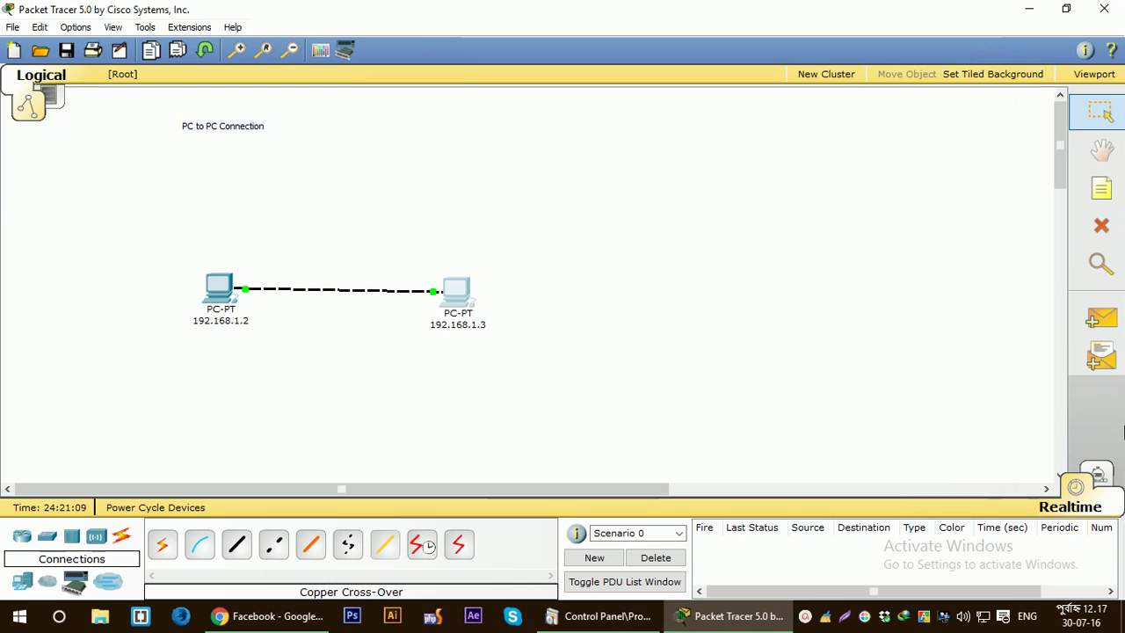
Switch to Simulation mode and add a simple PDU from the 192.168.1.2 PC to the 192.168.1.3 PC.
click(1096, 474)
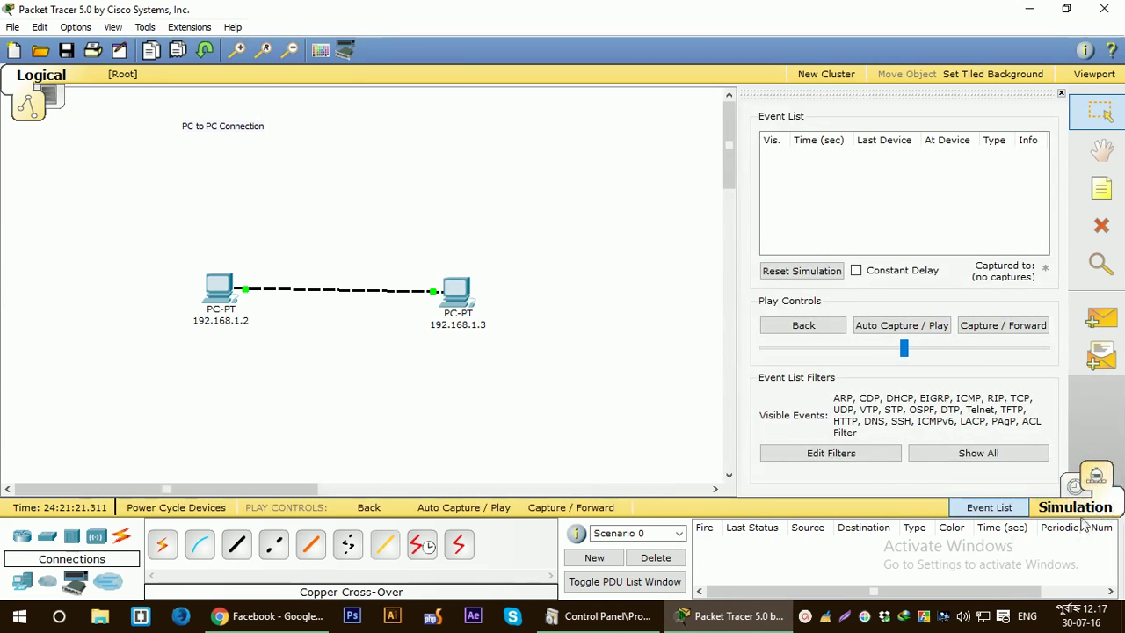
click(1100, 320)
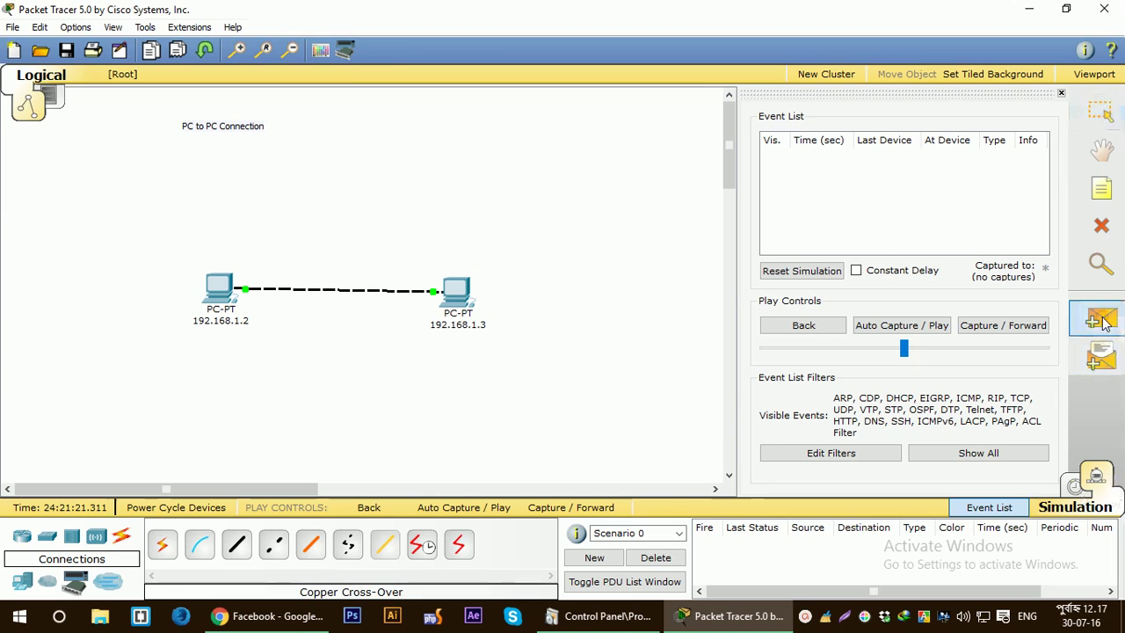
click(219, 288)
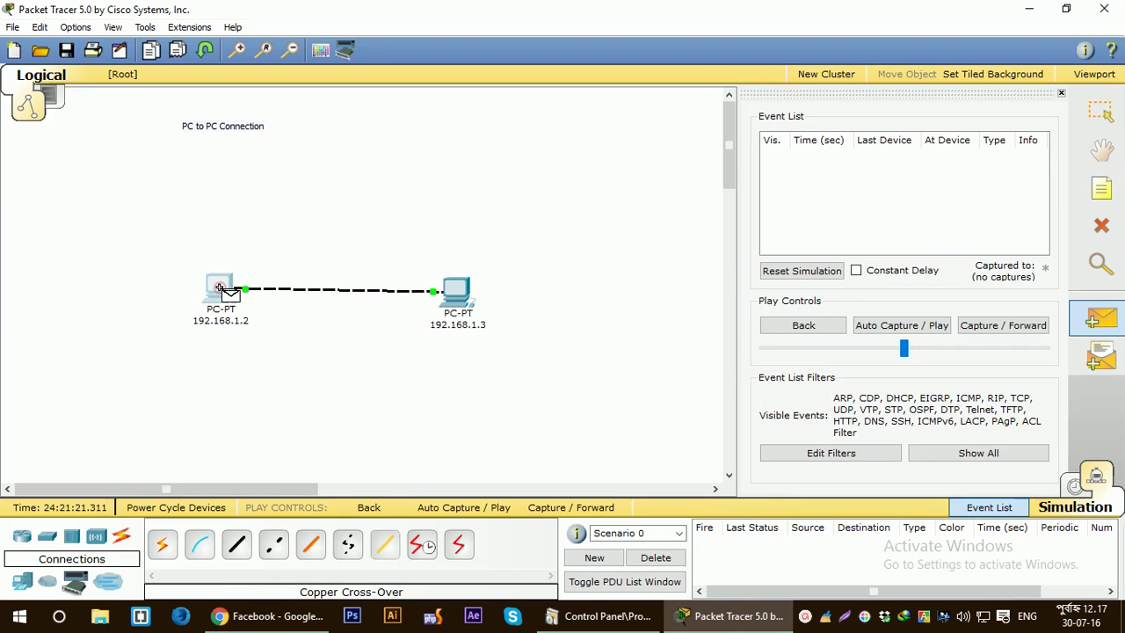
click(455, 293)
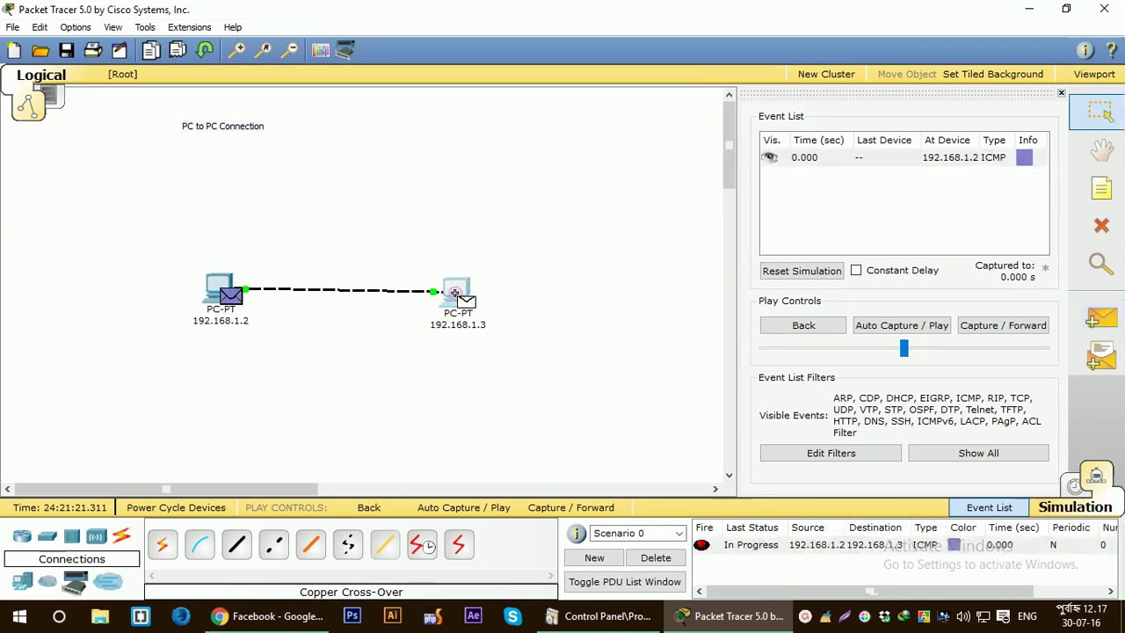
Run the PDU simulation with Auto Capture / Play, stop the playback and close the event list.
click(925, 331)
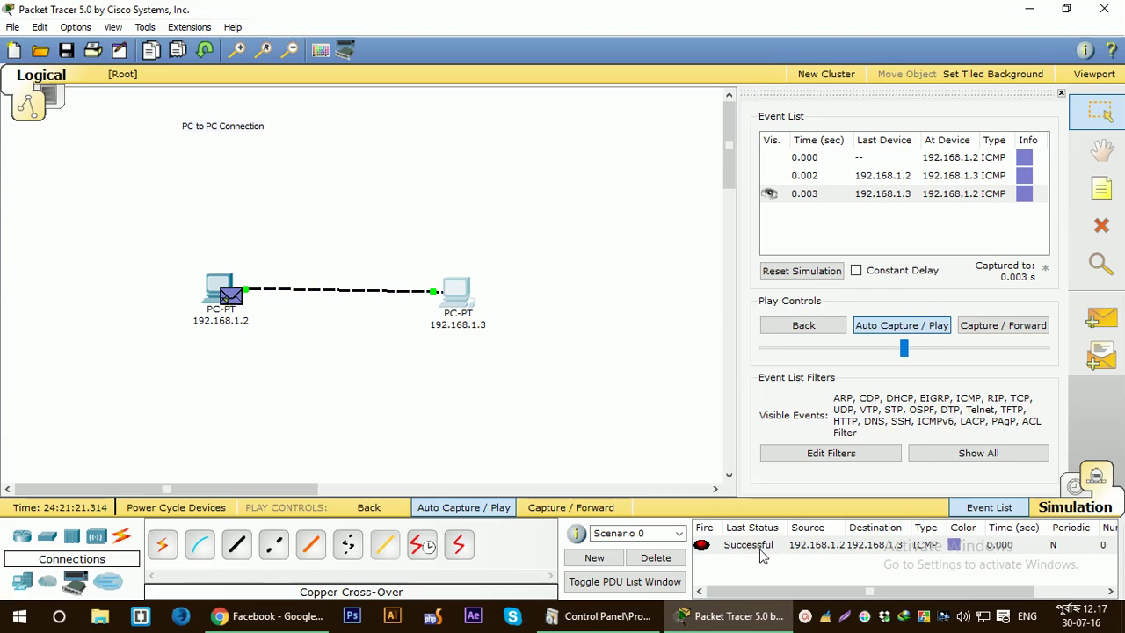
click(890, 330)
click(894, 331)
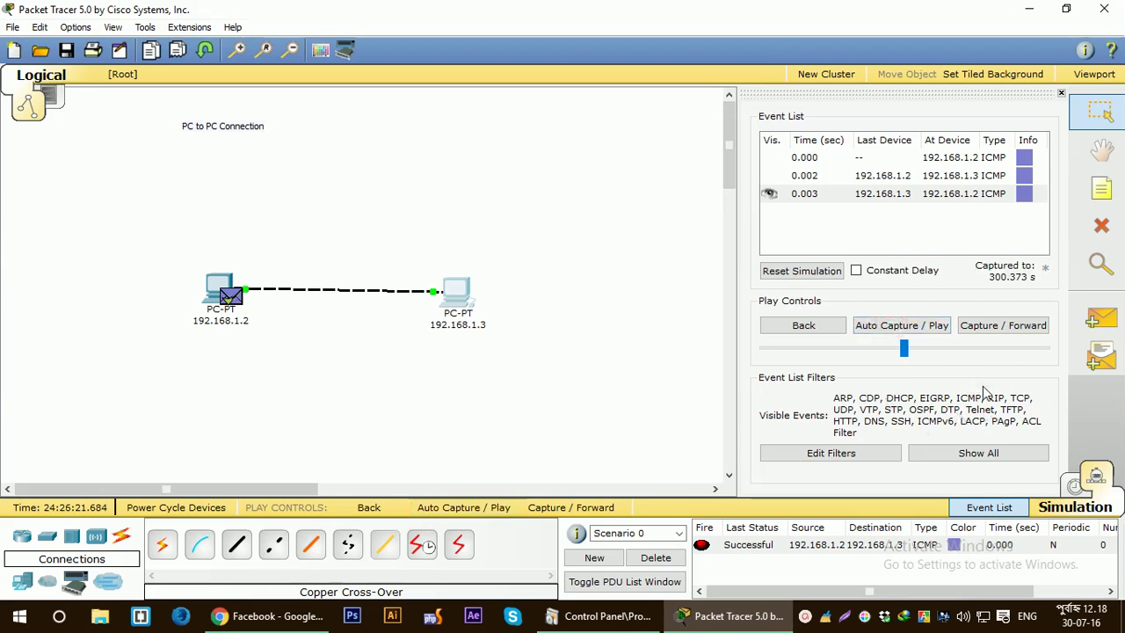
click(1061, 94)
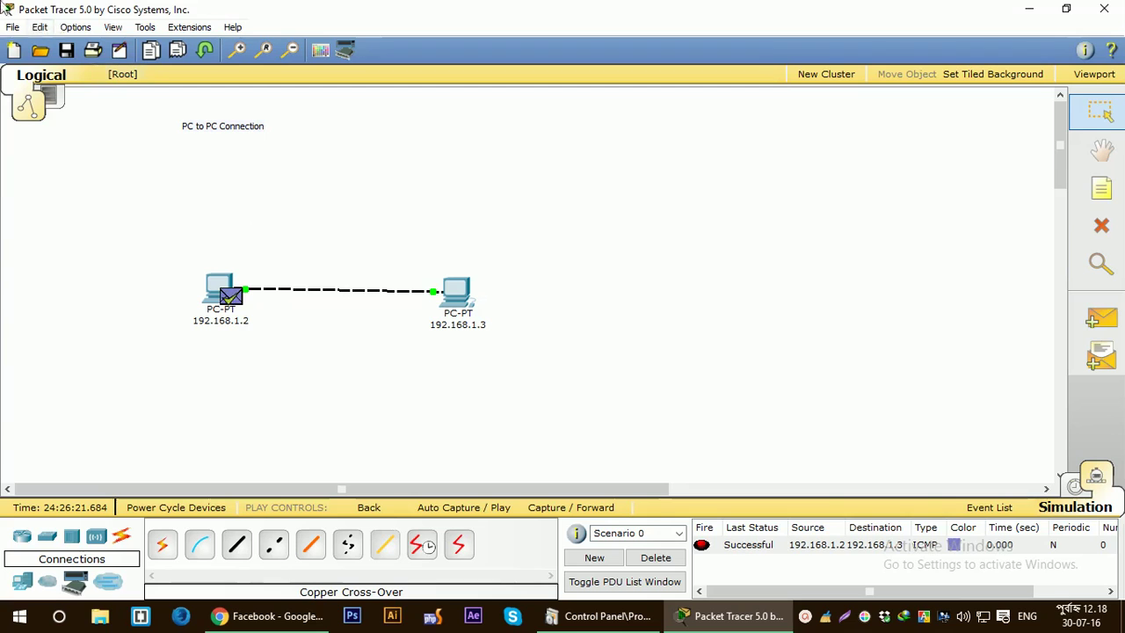
Save the network in the saves folder as PCtoPC Connection.
click(13, 28)
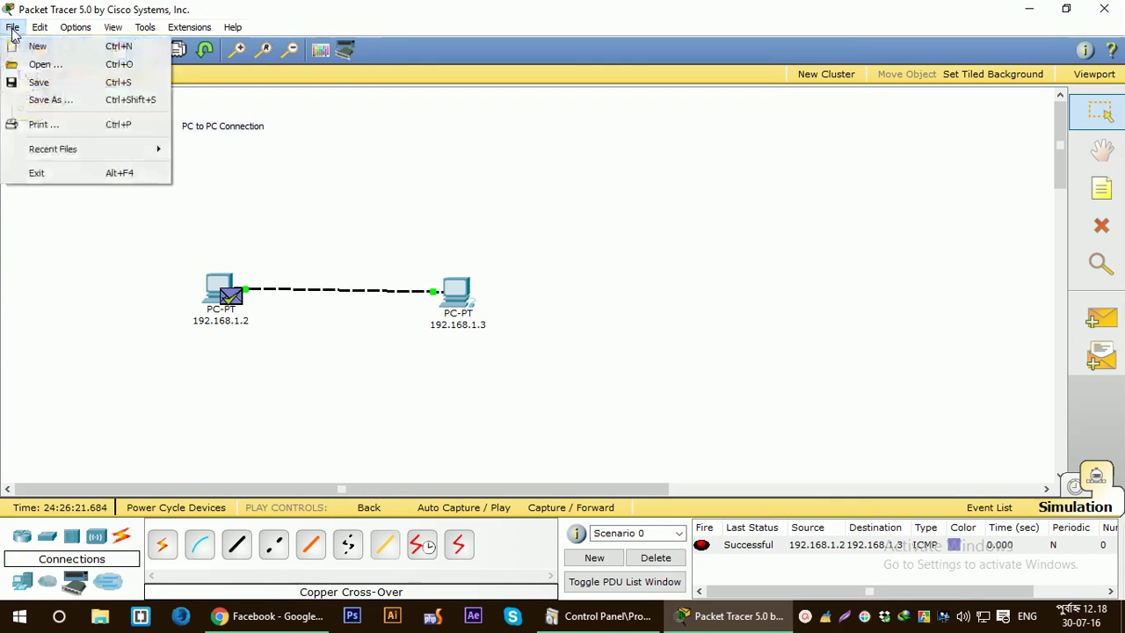
click(39, 82)
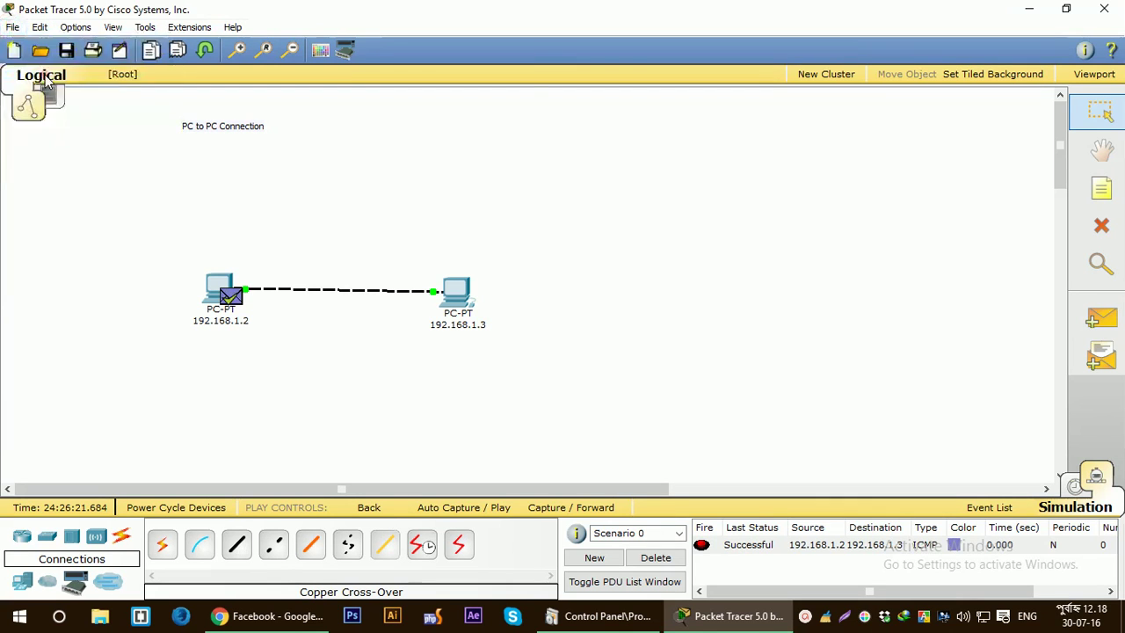
drag(257, 32, 508, 67)
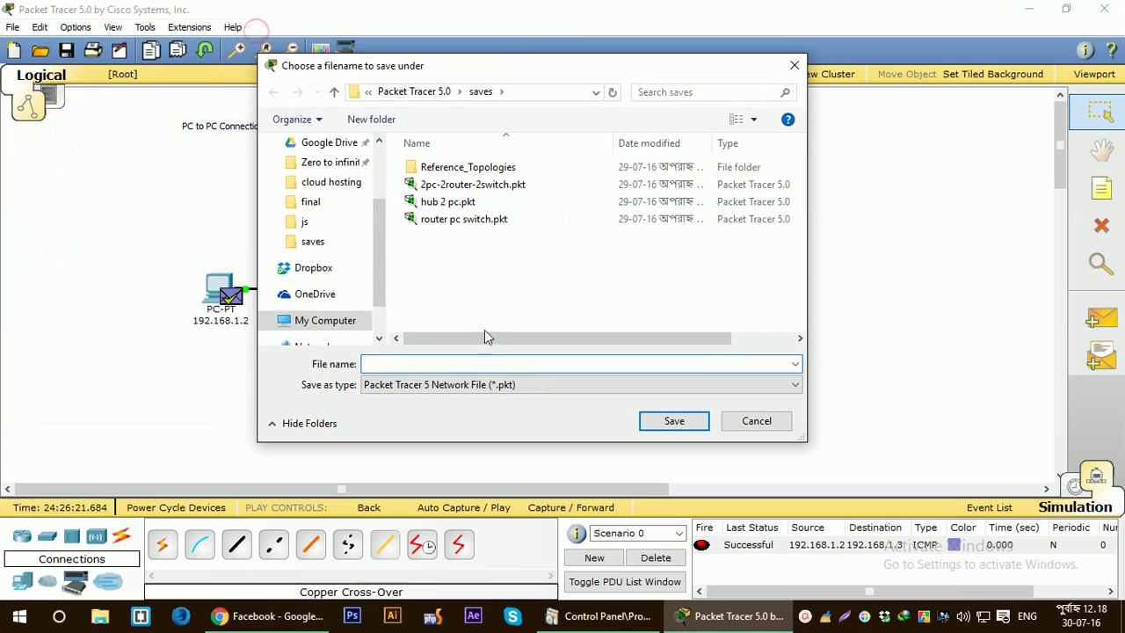
text(PCto P)
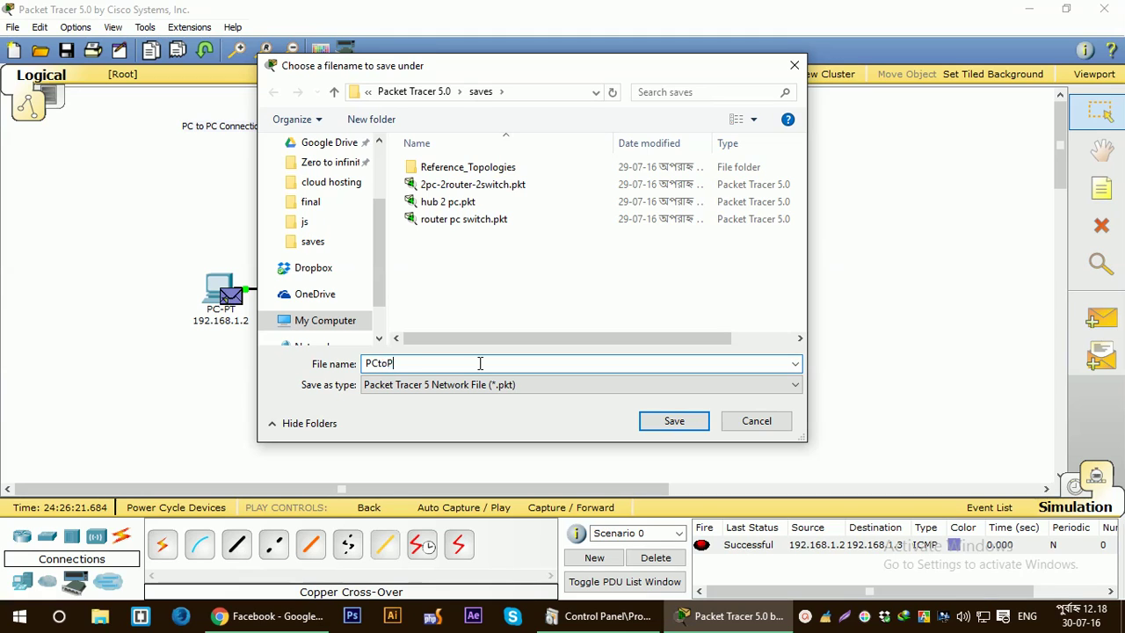
text( Connection)
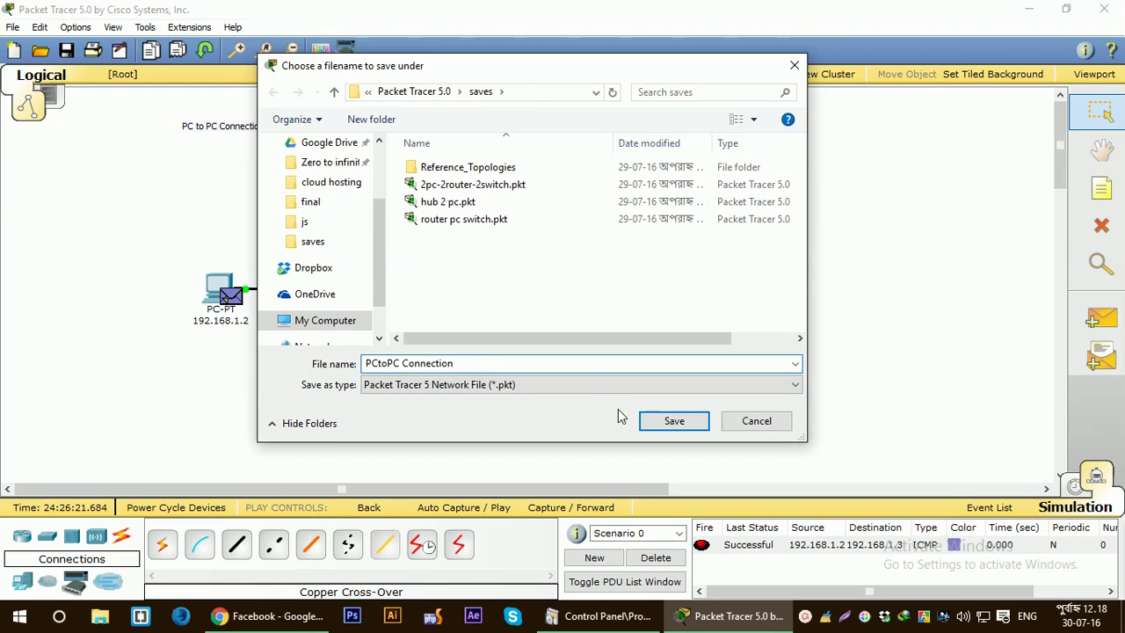
click(673, 421)
click(806, 621)
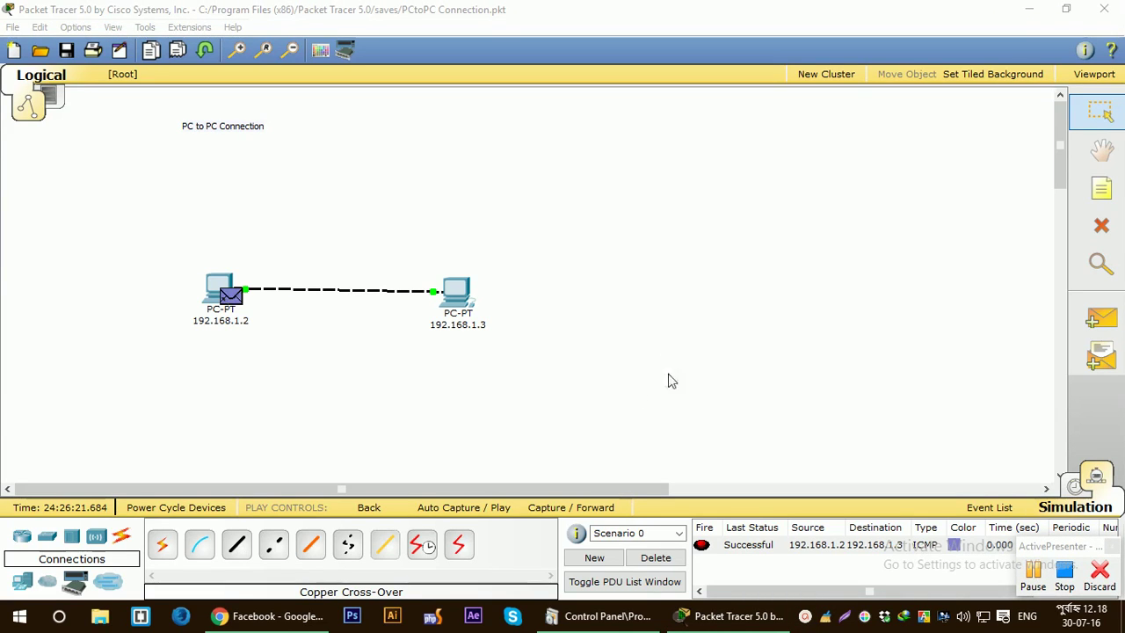
click(1036, 573)
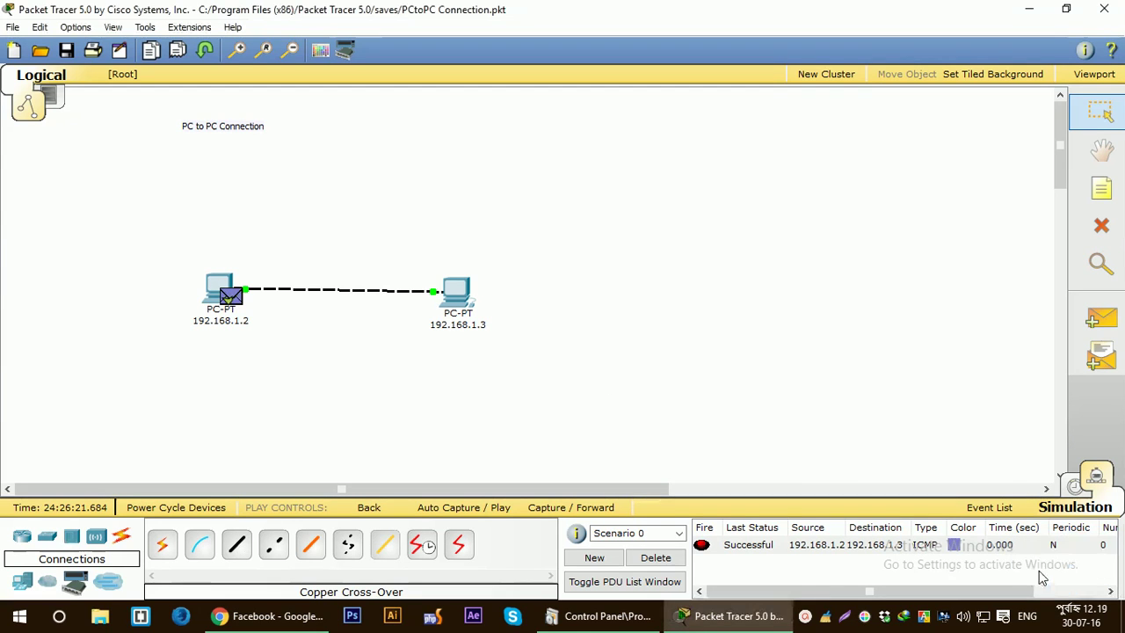
click(805, 618)
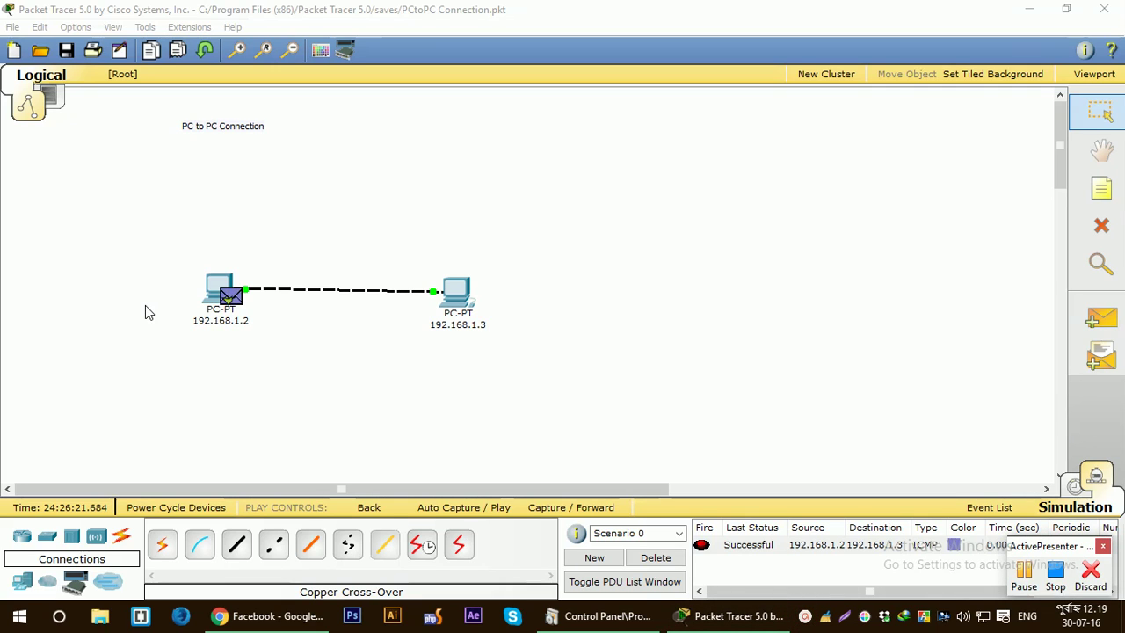
Start a new empty network without saving the current one again, and show the available end devices.
click(13, 51)
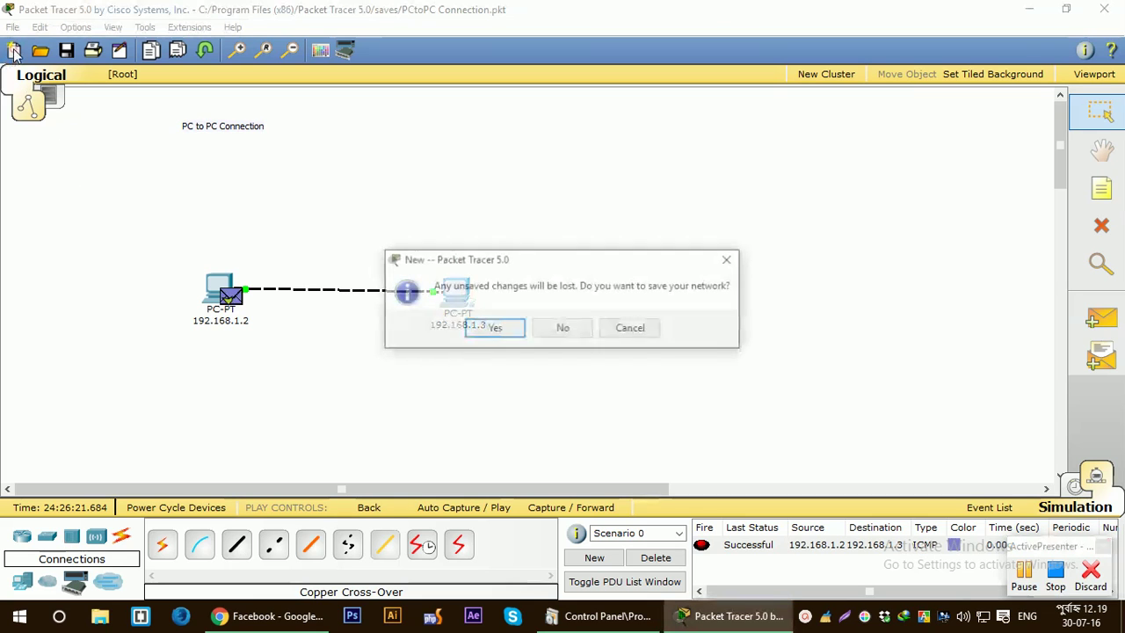
click(563, 329)
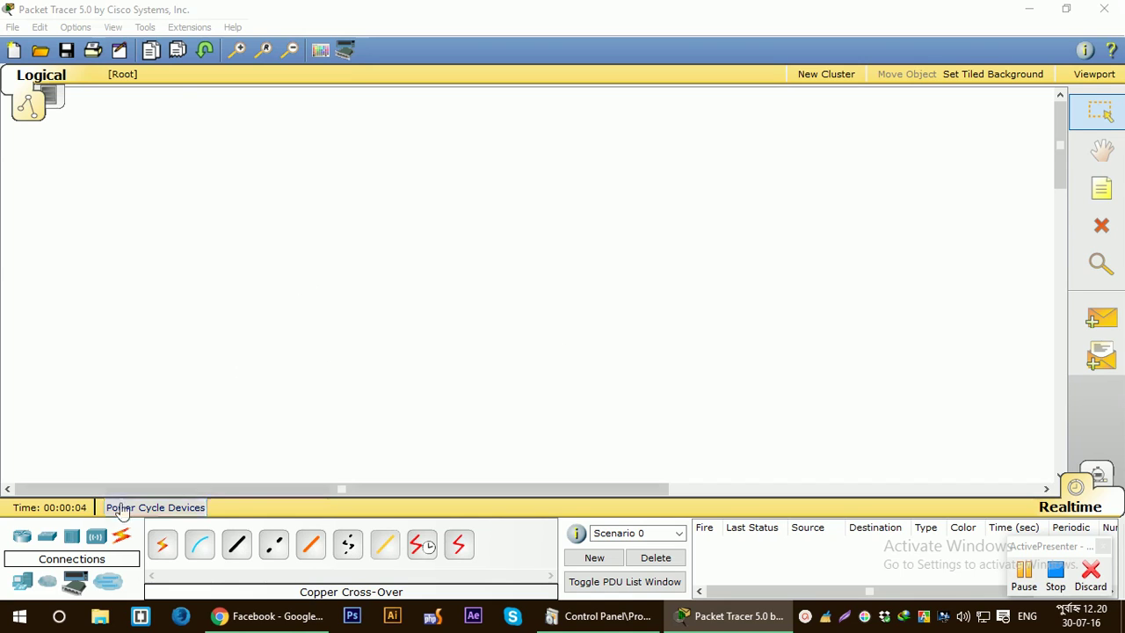
click(22, 583)
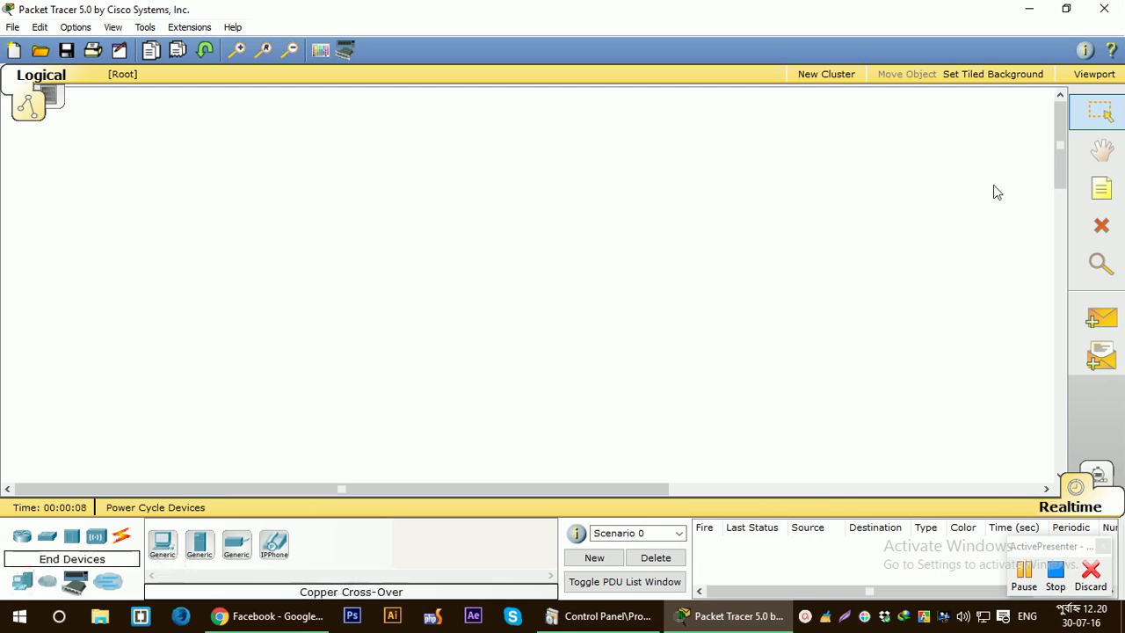
Place a note reading "PC TO PC CONNECTION USING SWITCH" near the workspace's upper left.
click(1101, 189)
click(175, 122)
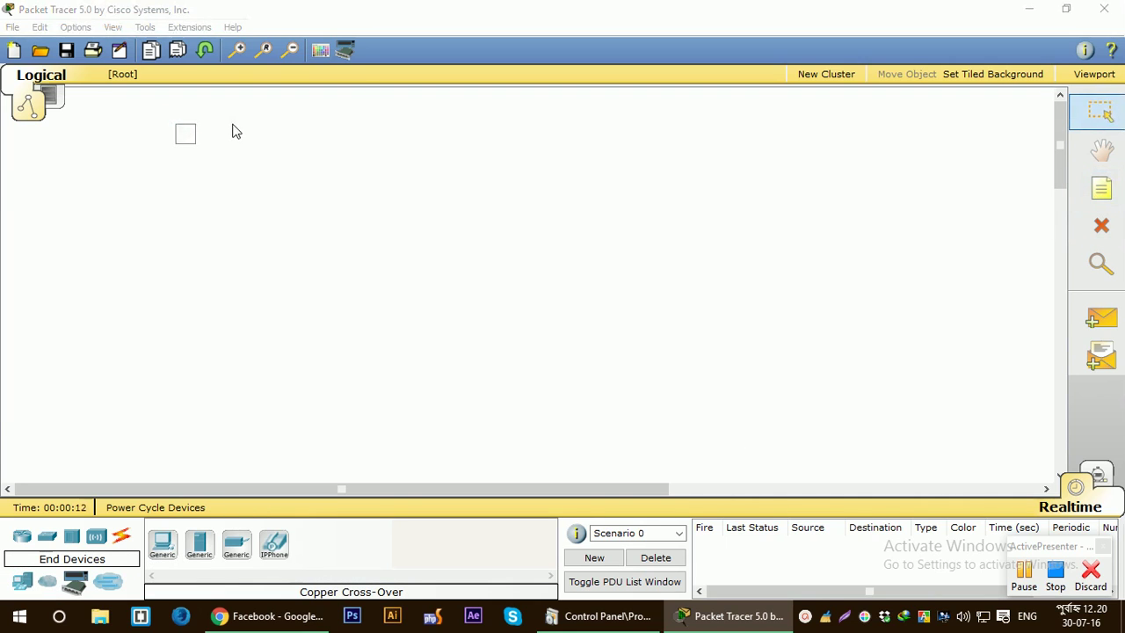
text(PC TO P)
text(C)
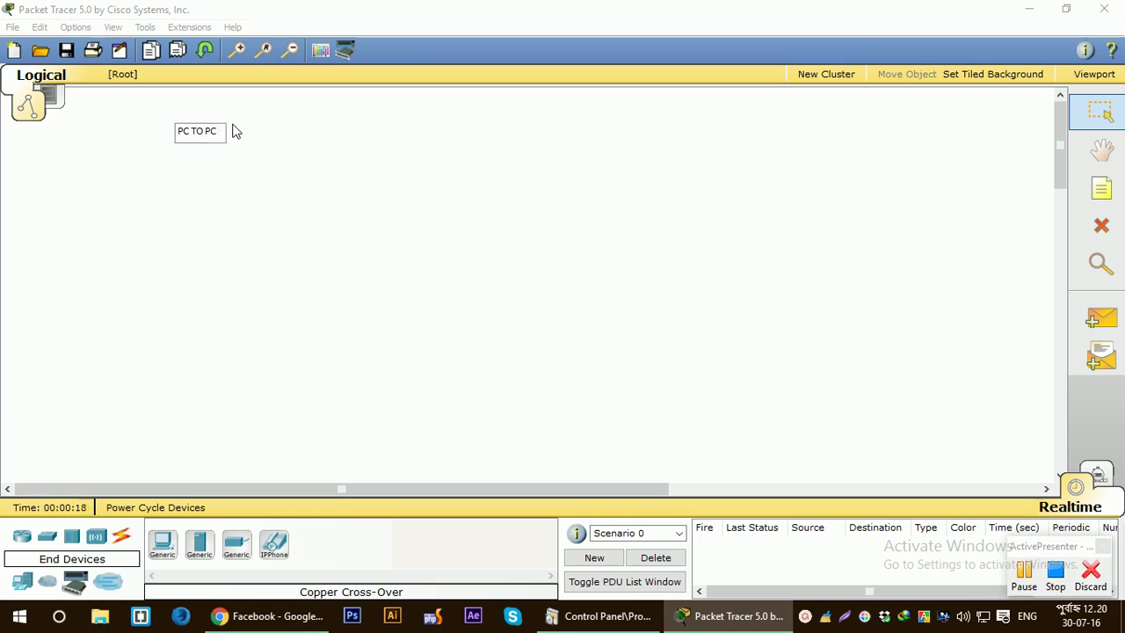
text( CONNECTI)
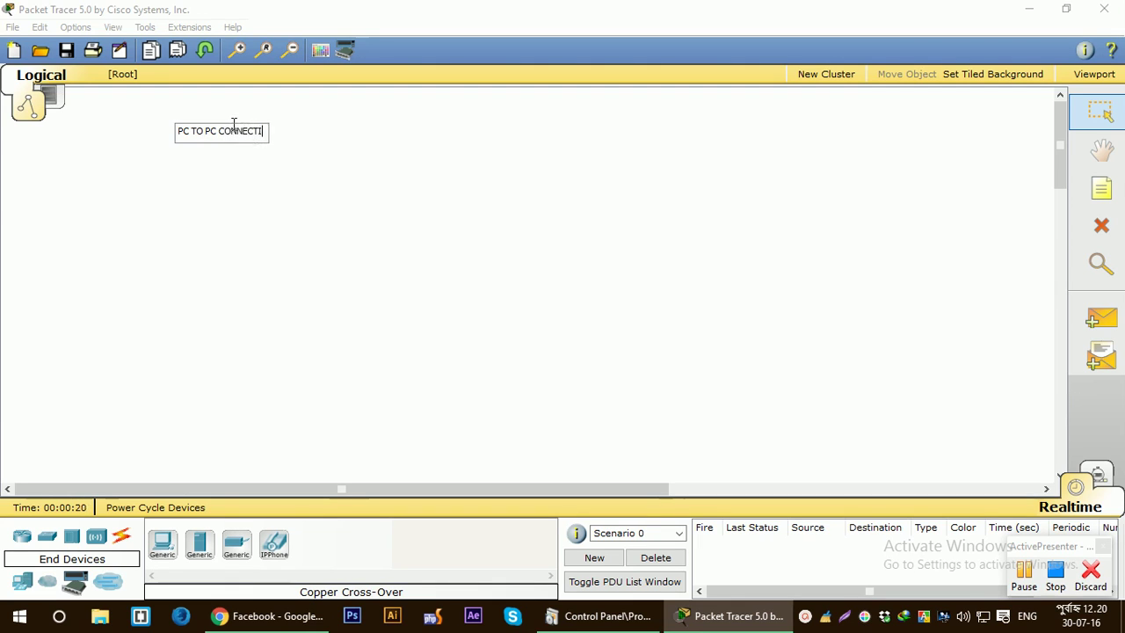
text(ON USING SWI)
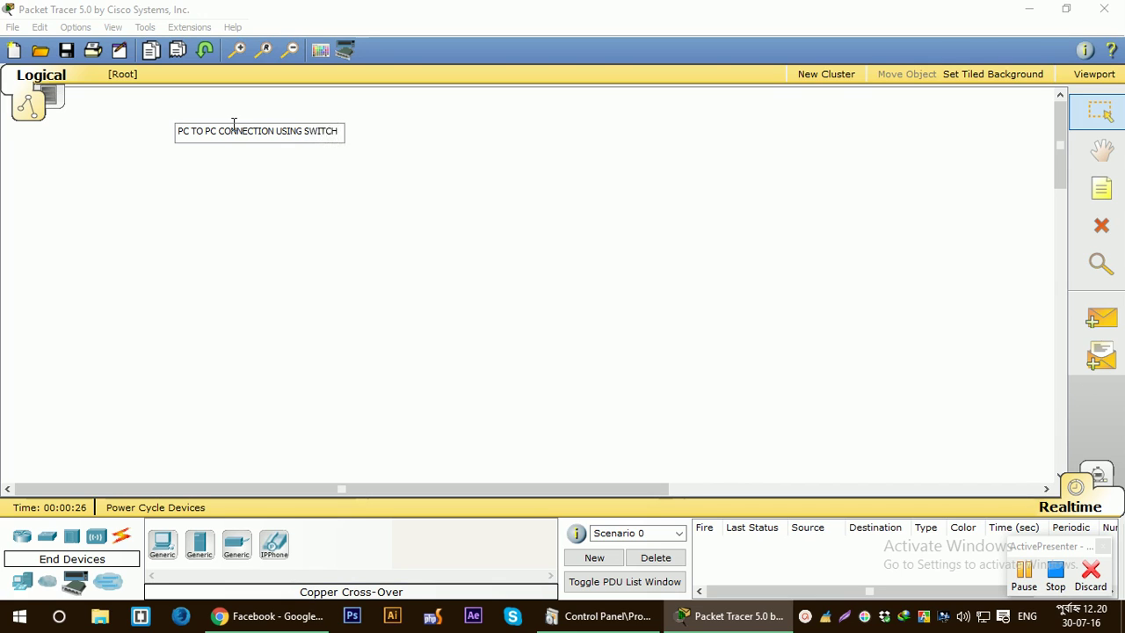
text(TCH)
key(Return)
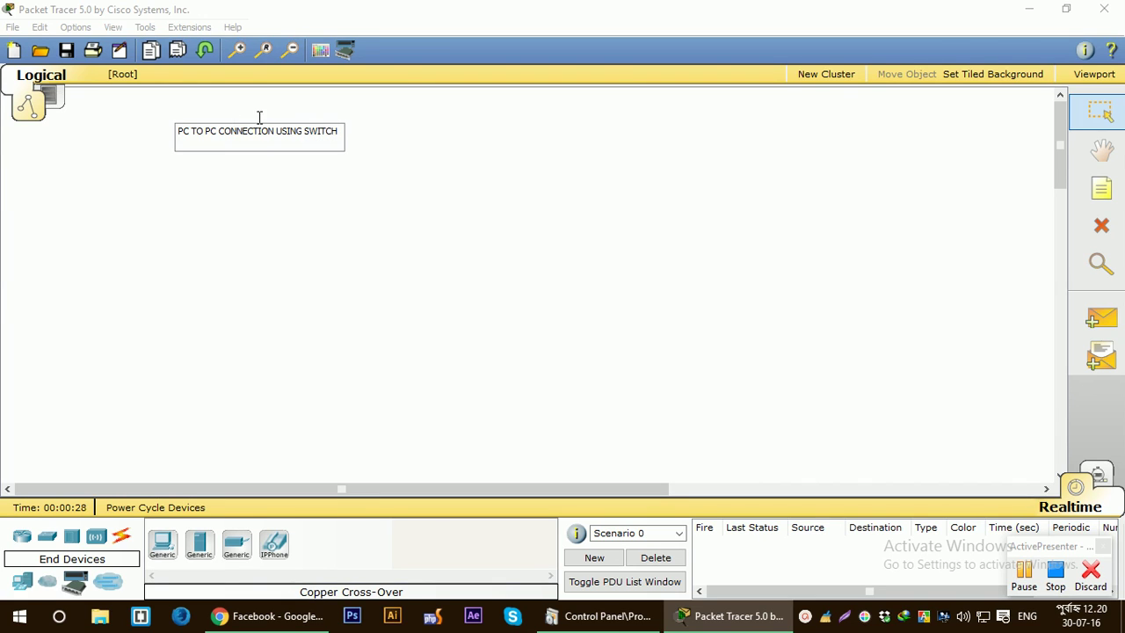
click(424, 138)
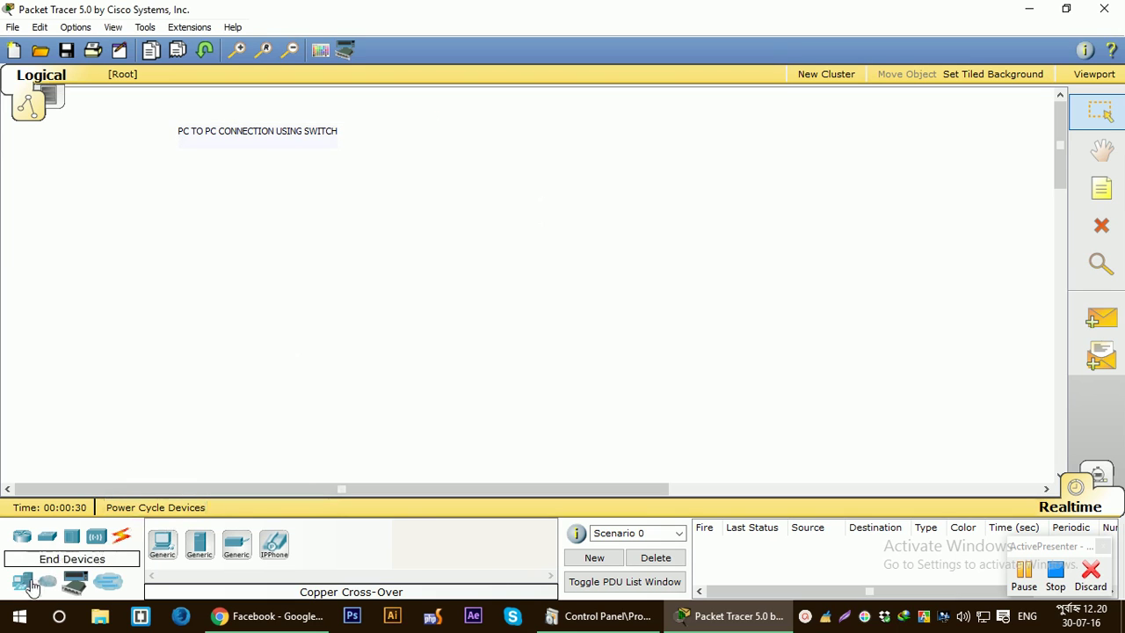
Place two generic PCs side by side below the note, leaving a wide gap between them.
click(162, 545)
click(239, 281)
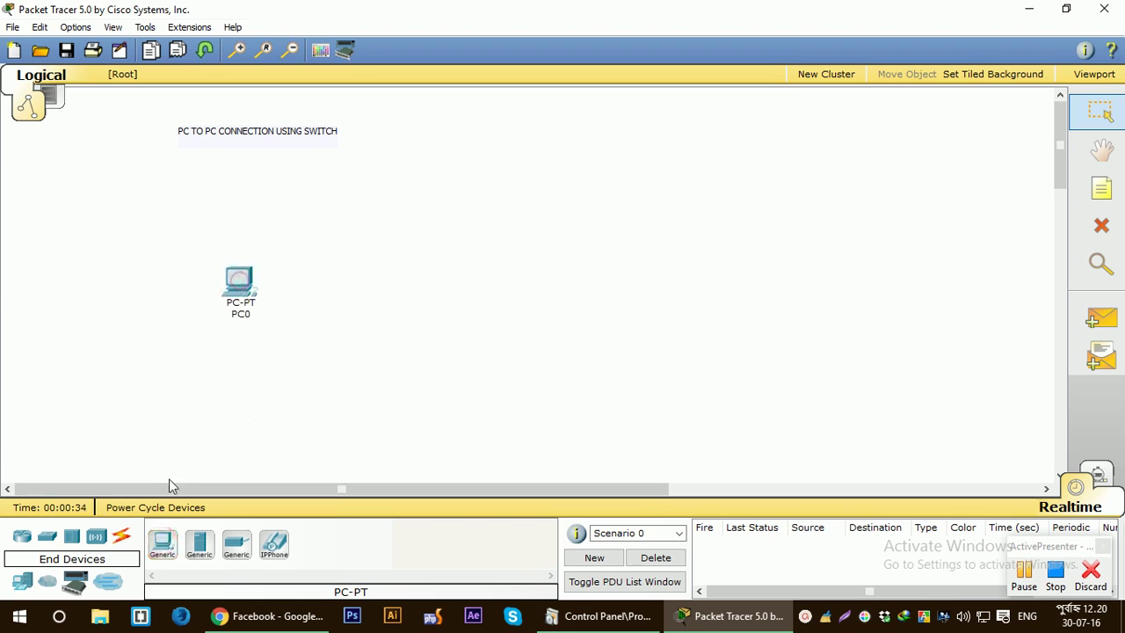
click(162, 545)
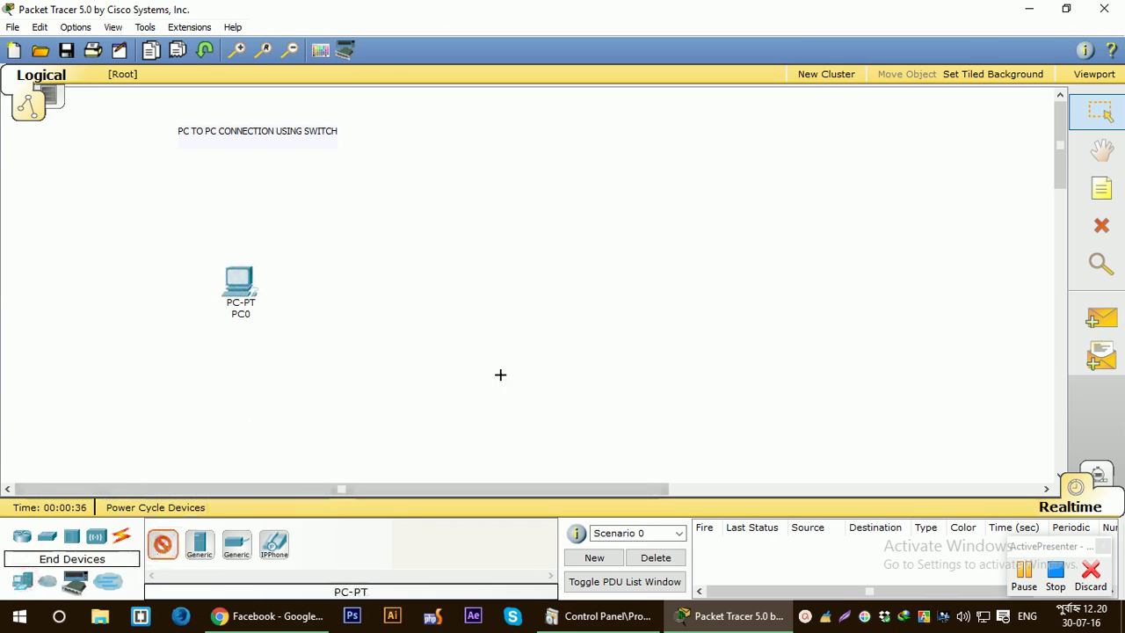
click(536, 286)
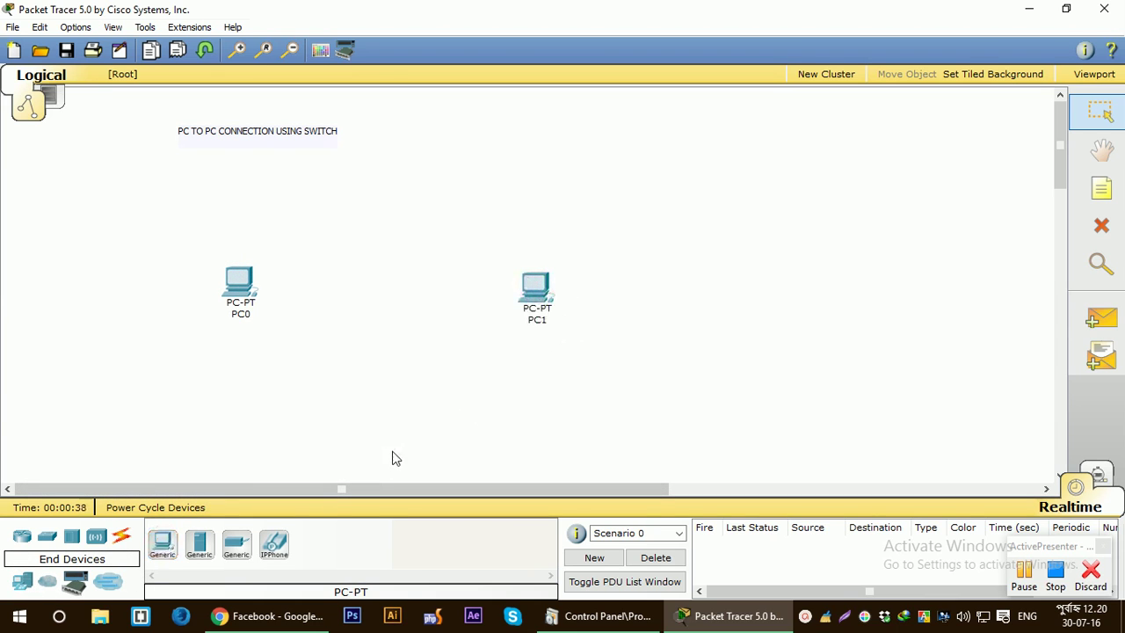
Add a 2950-24 switch above and between the two PCs.
click(47, 536)
click(162, 547)
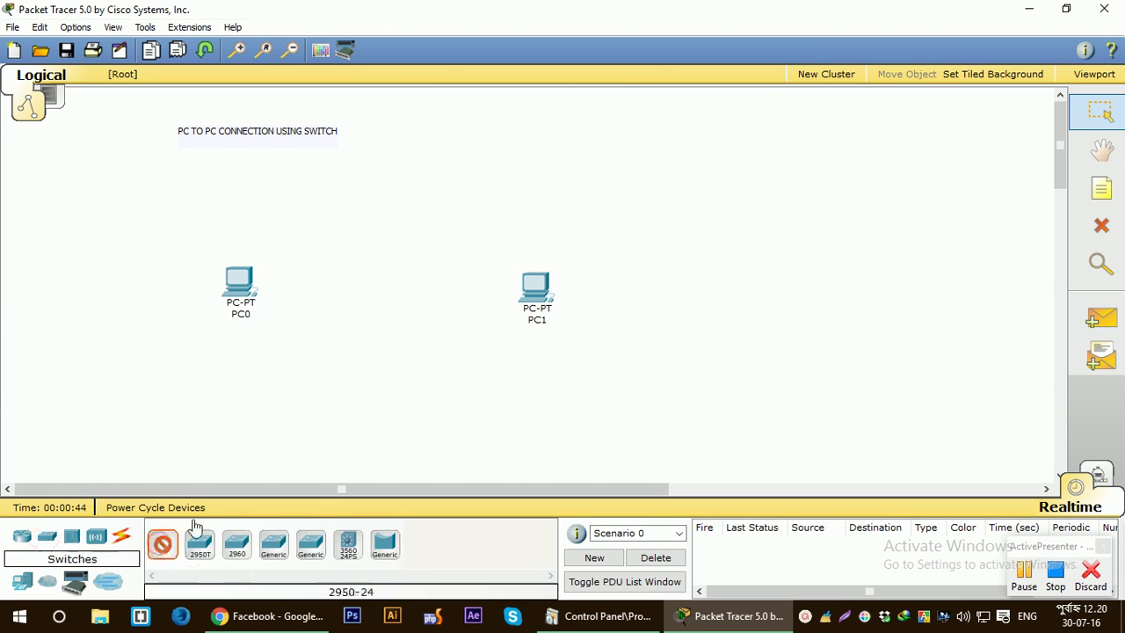
click(392, 190)
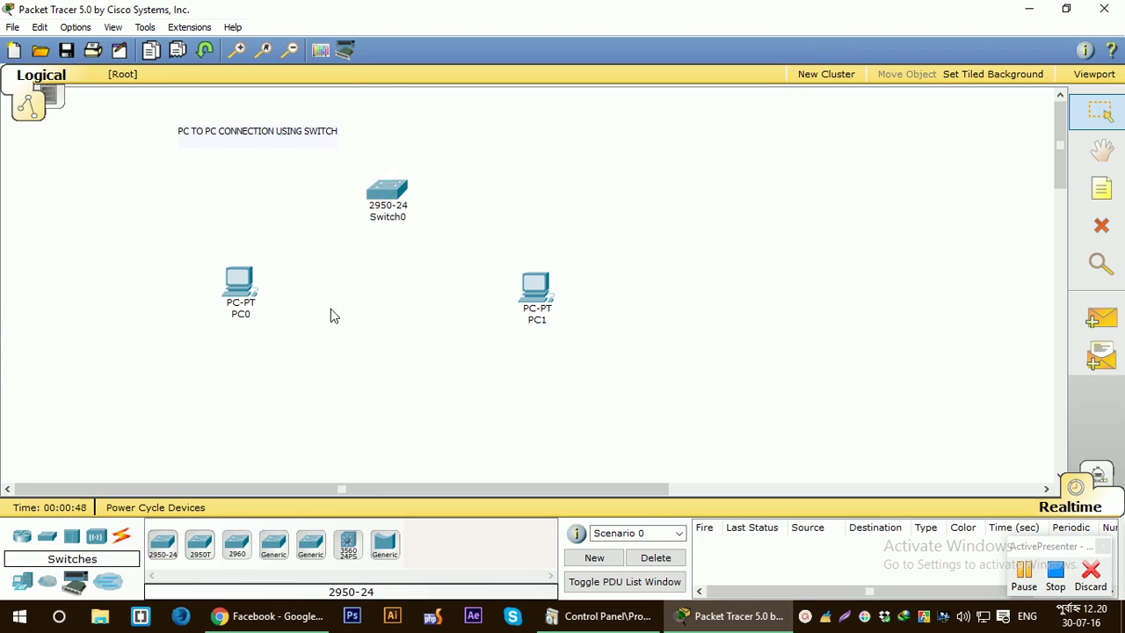
Rename PC0 as 192.168.1.2.
click(242, 315)
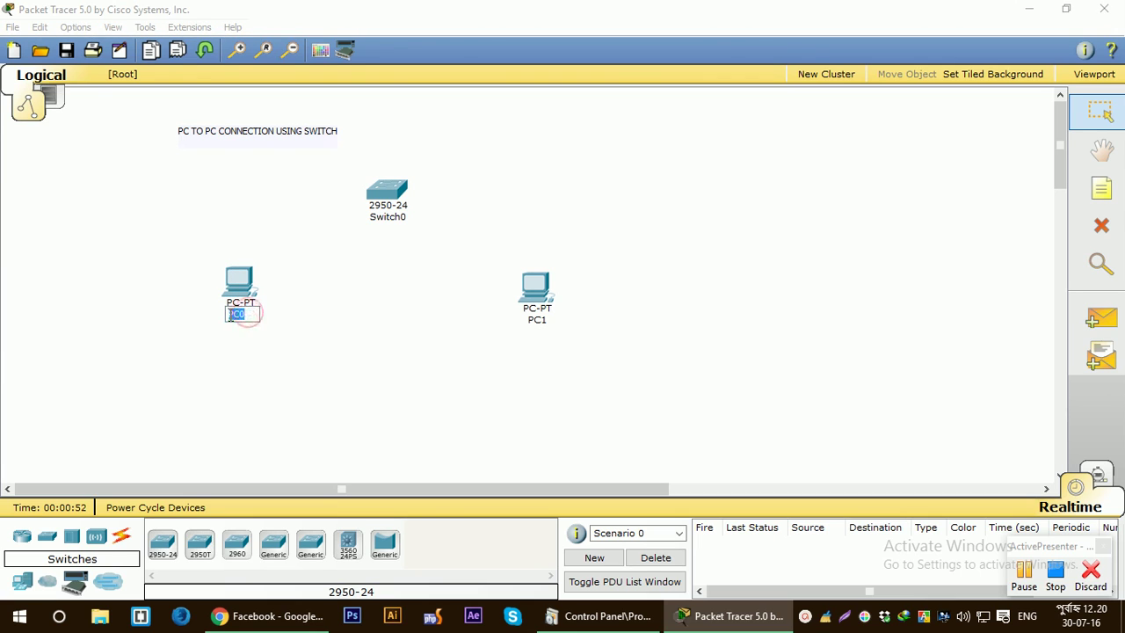
key(BackSpace)
text(192.168)
text(.)
text(1.2)
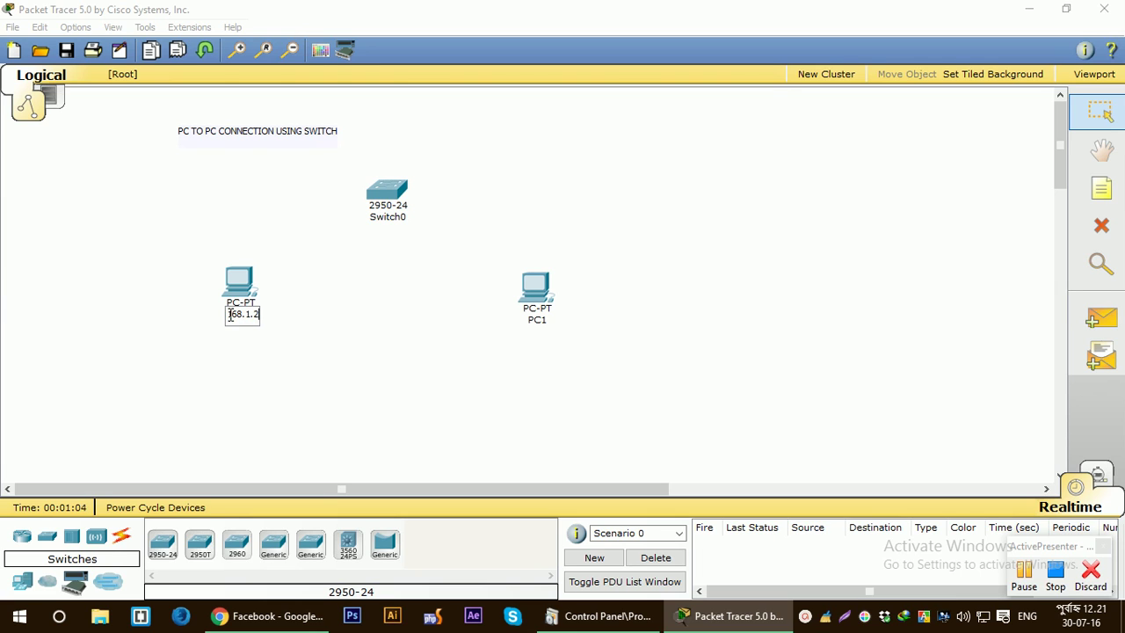
click(312, 307)
Rename PC1 as 192.168.1.3.
click(533, 321)
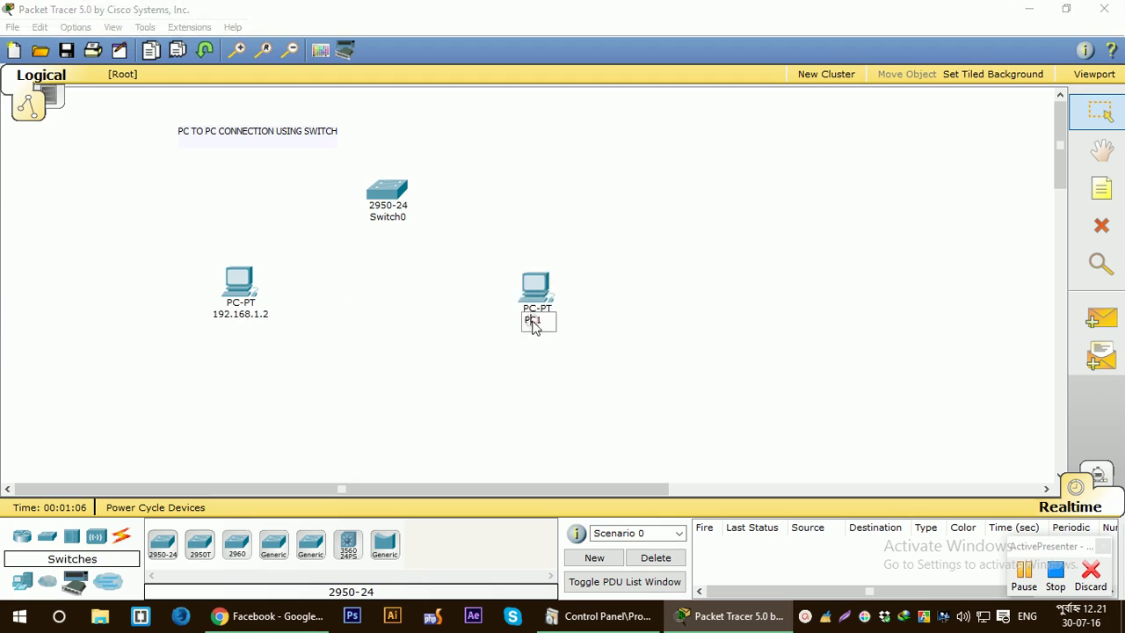
text(19)
text(2.168.1.)
text(3)
click(447, 342)
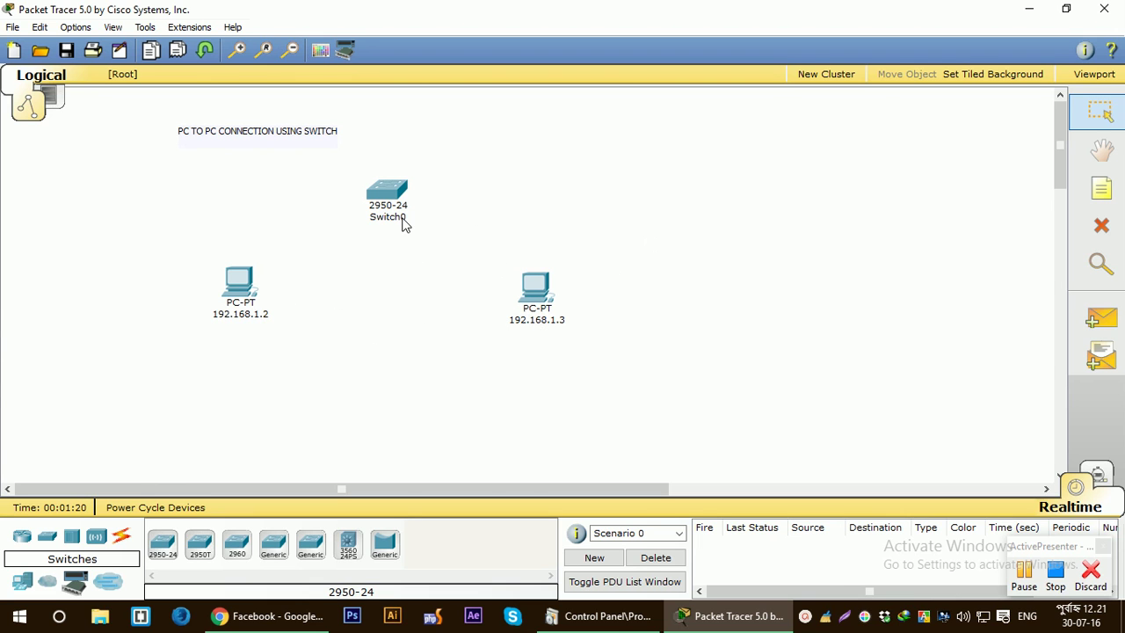
Connect PC 192.168.1.2 to the switch's FastEthernet0/1 port with a copper straight-through cable.
mouse_move(402, 223)
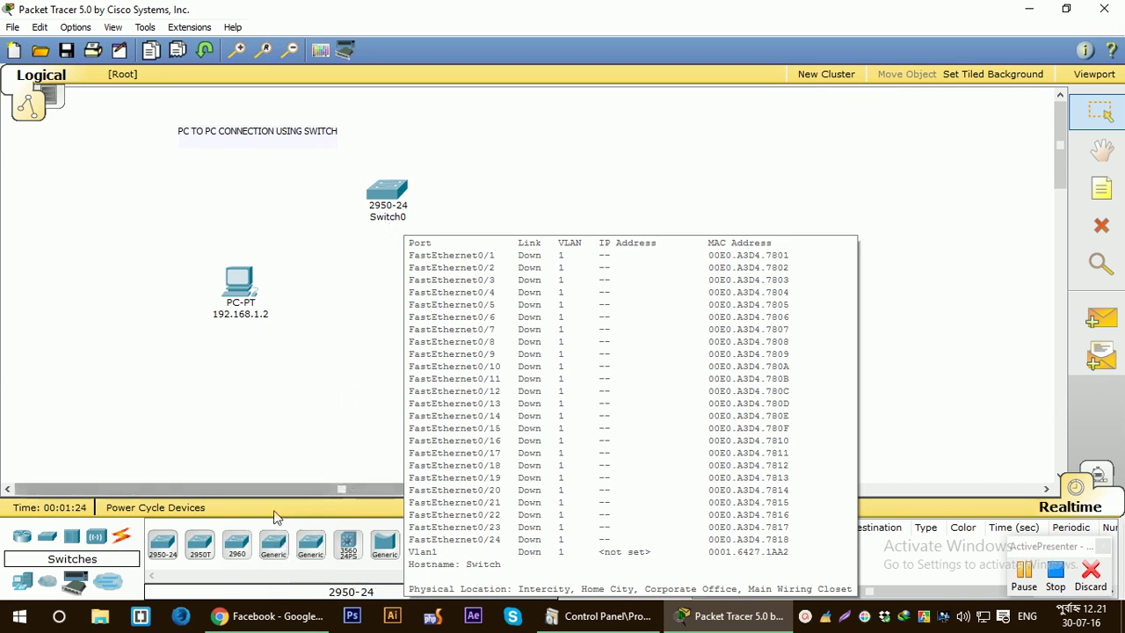
click(122, 537)
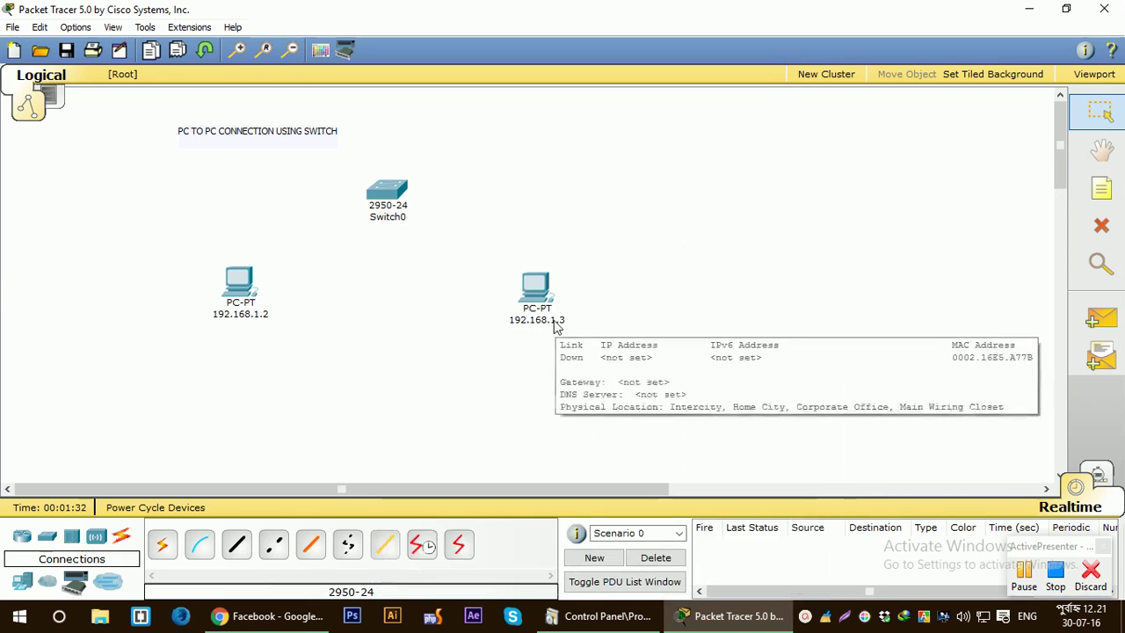
click(238, 546)
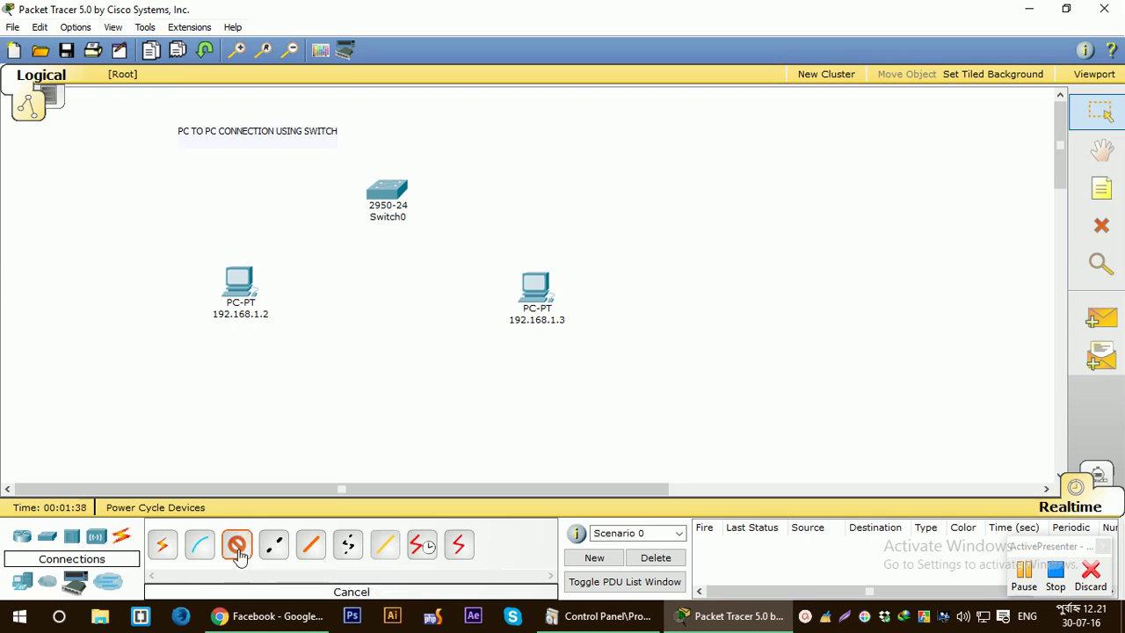
click(245, 281)
click(248, 296)
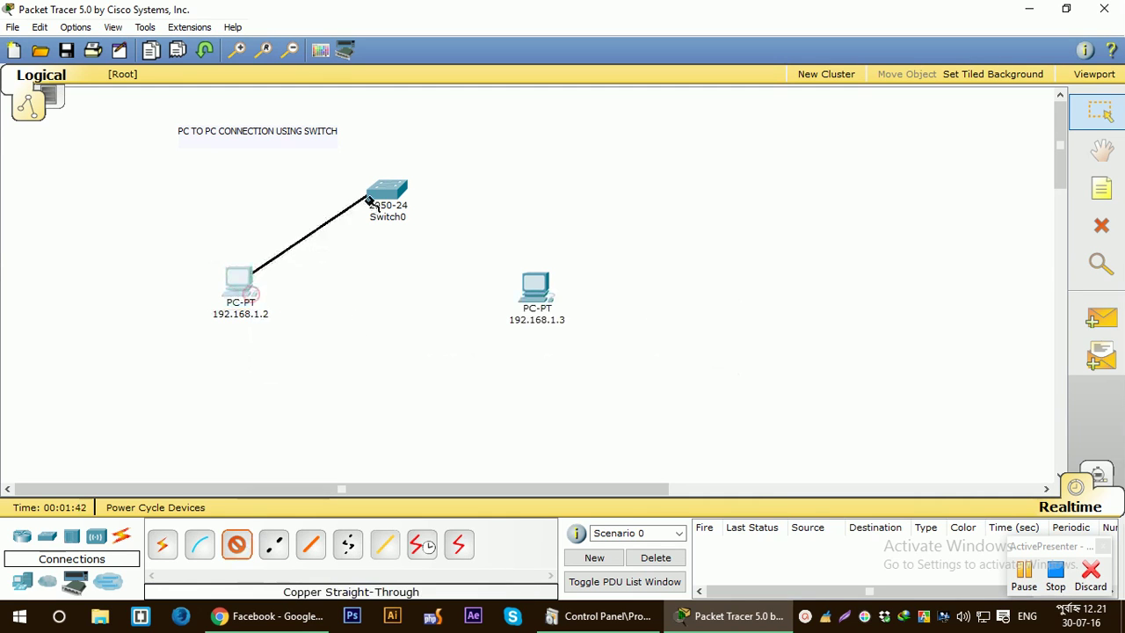
click(386, 194)
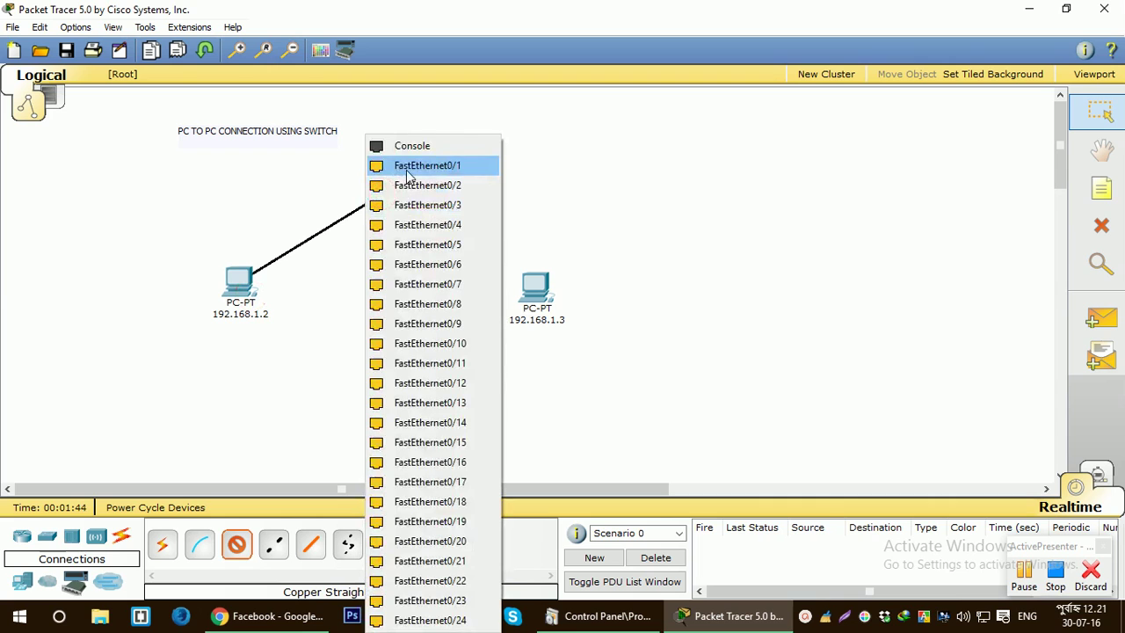
click(407, 169)
Connect the switch's FastEthernet0/2 port to PC 192.168.1.3 with a copper straight-through cable.
click(237, 552)
click(387, 192)
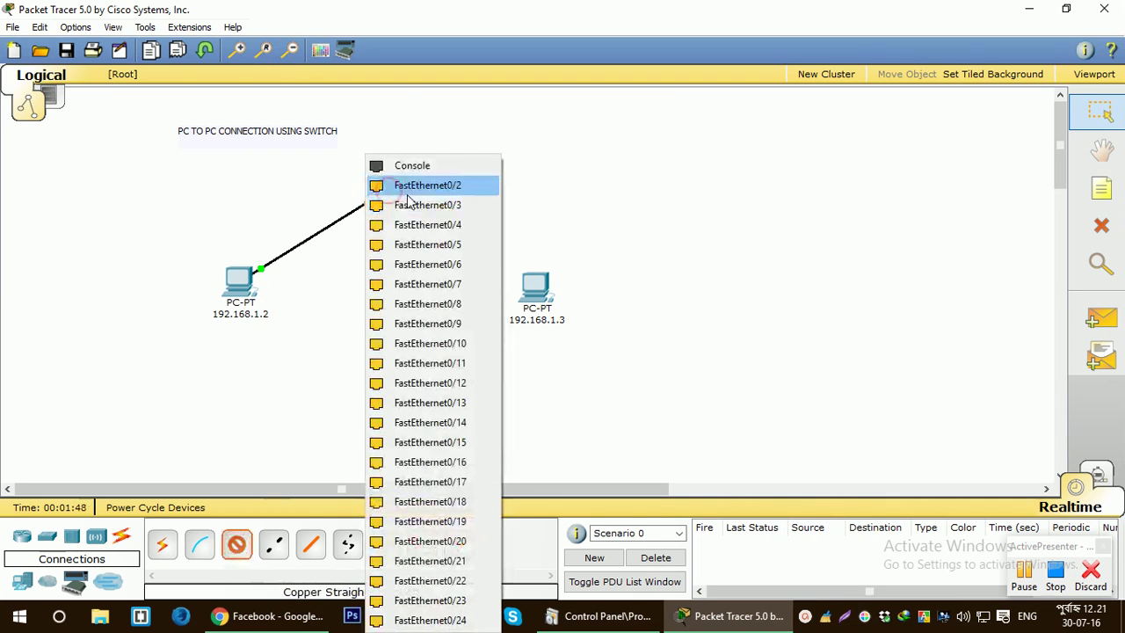
click(416, 188)
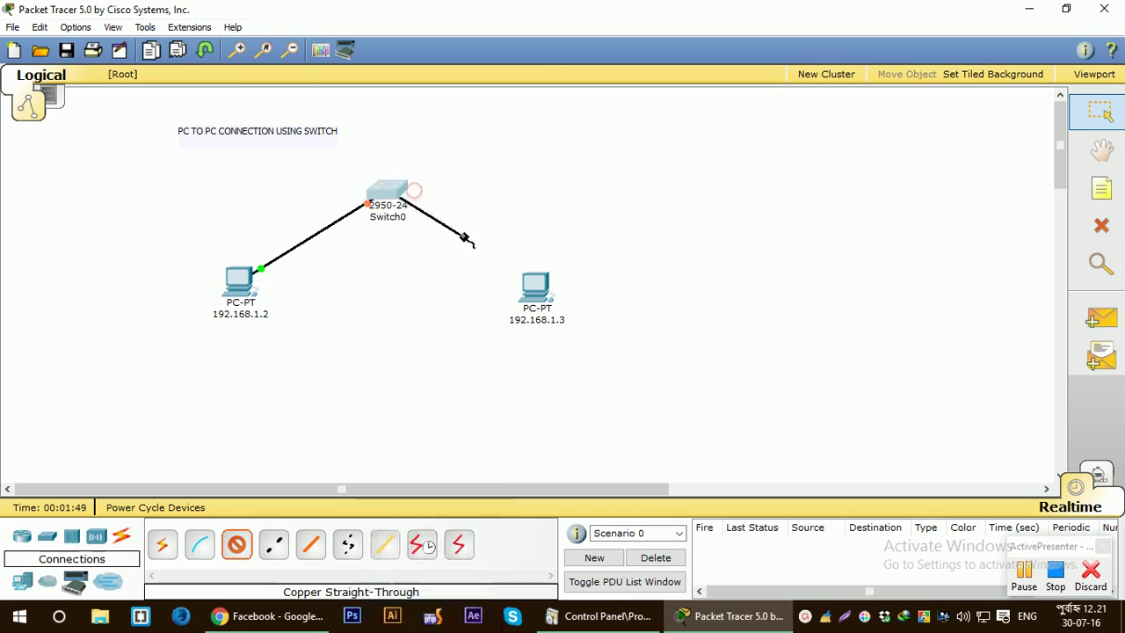
click(531, 283)
click(546, 303)
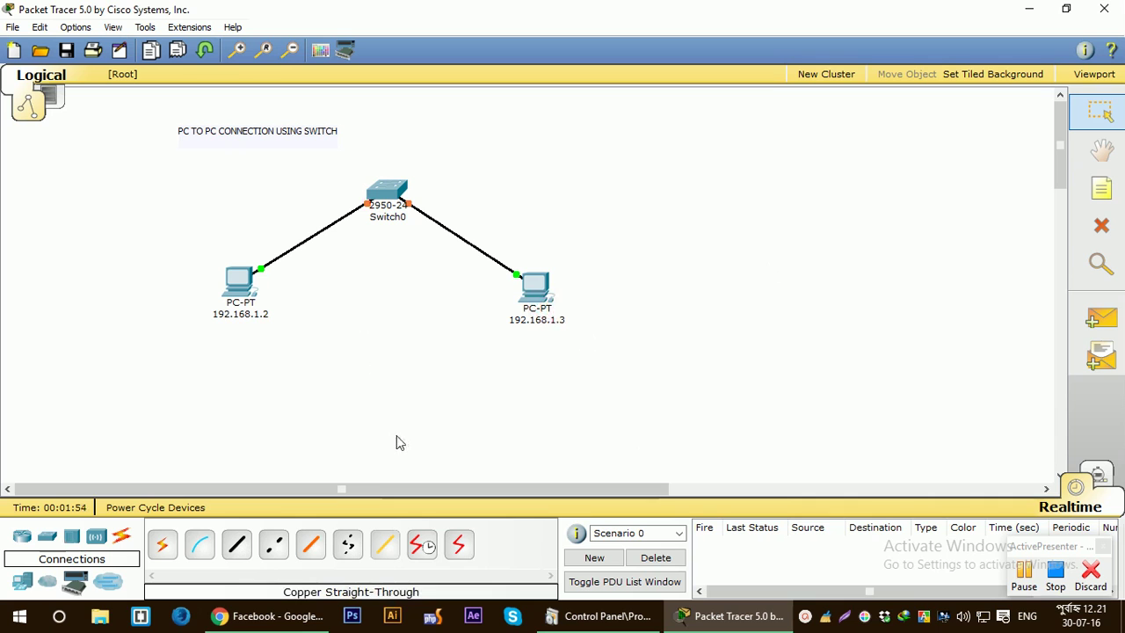
Give PC 192.168.1.2 the static IP address 192.168.1.2 with subnet mask 255.255.255.0.
click(247, 280)
click(187, 83)
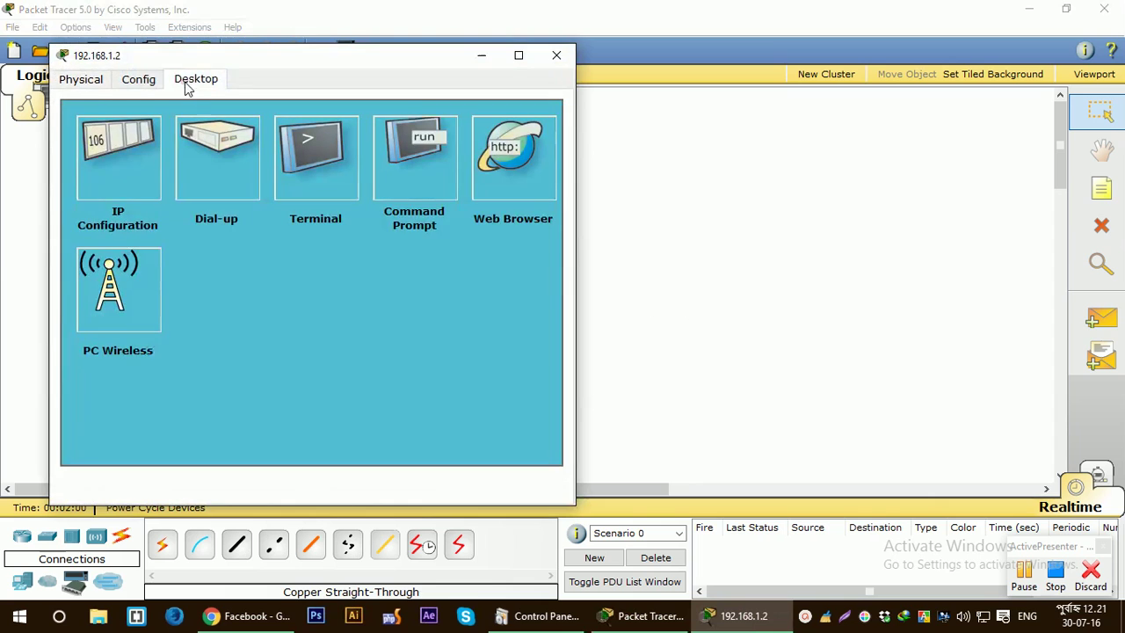
click(140, 137)
click(245, 236)
text(192.168.1.2)
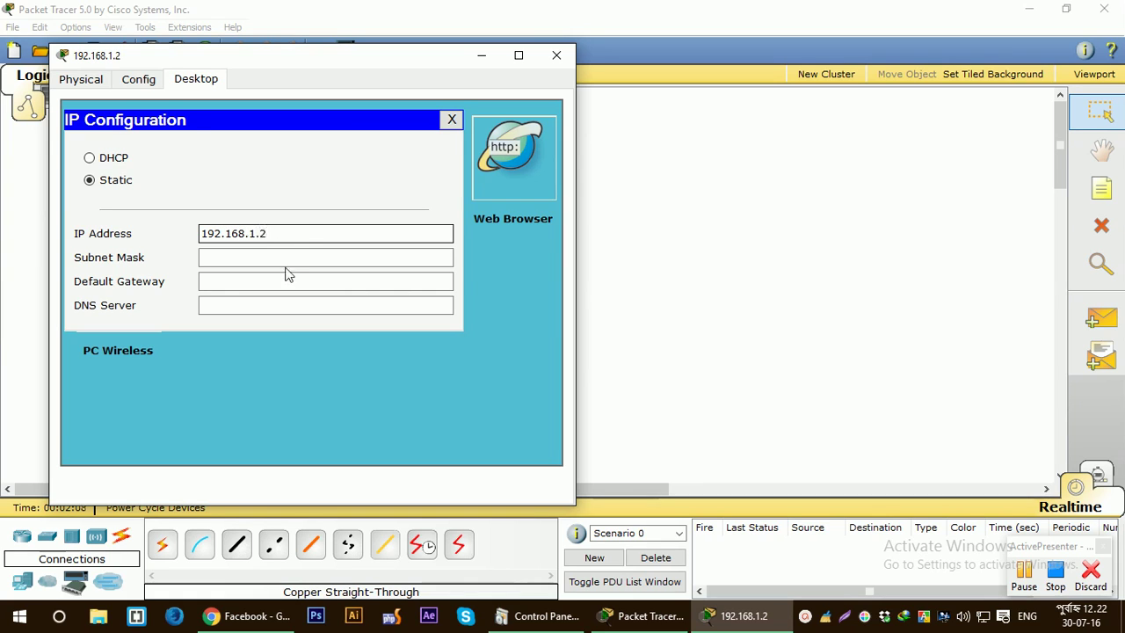
click(289, 257)
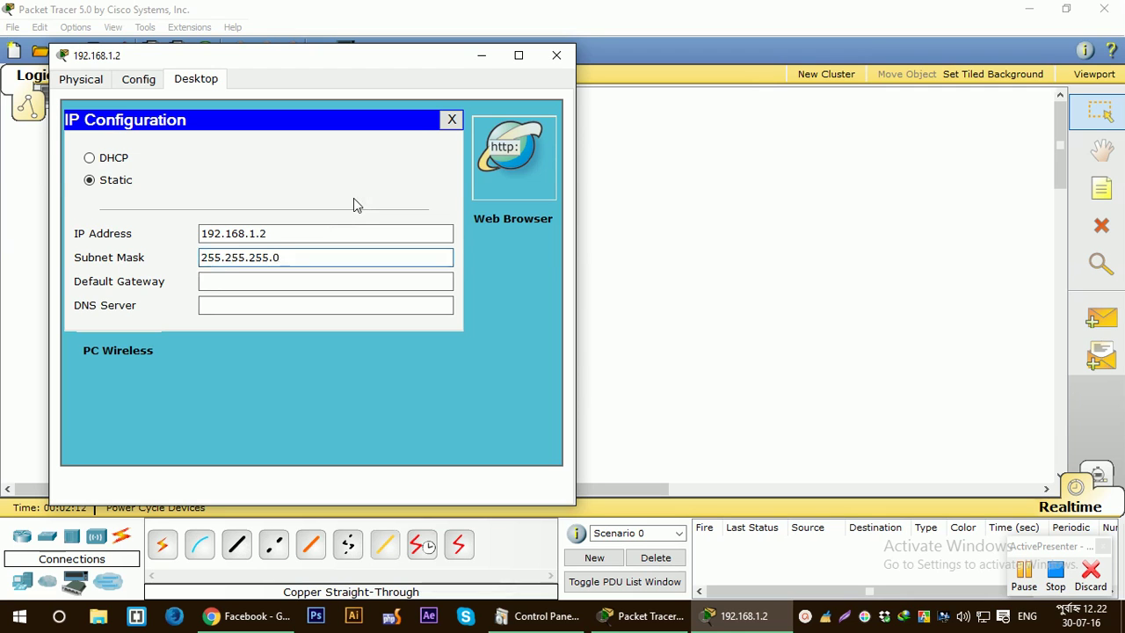
click(452, 118)
click(556, 55)
Give PC 192.168.1.3 the static IP address 192.168.1.3 with subnet mask 255.255.255.0.
click(535, 288)
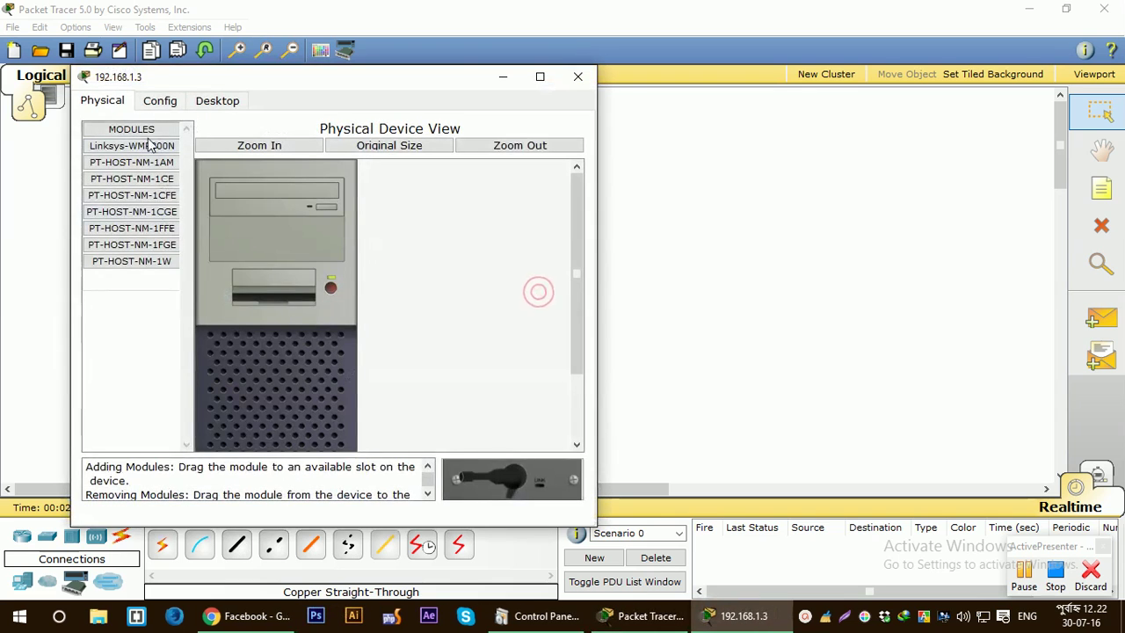
click(217, 100)
click(125, 175)
click(284, 256)
text(192.168.1.3)
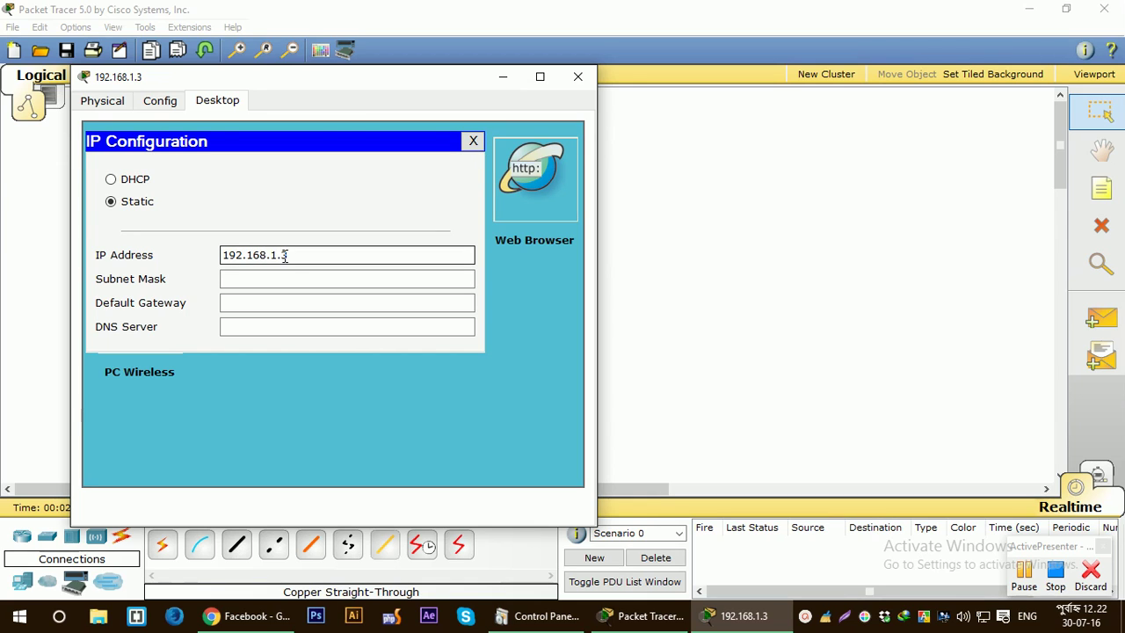
click(296, 280)
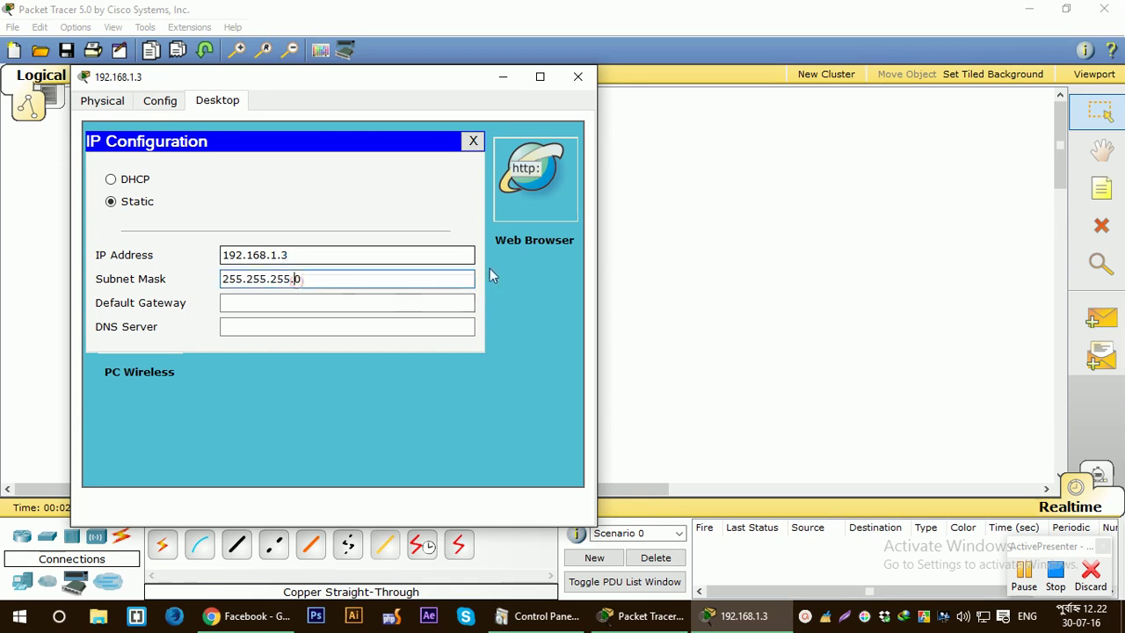
click(578, 77)
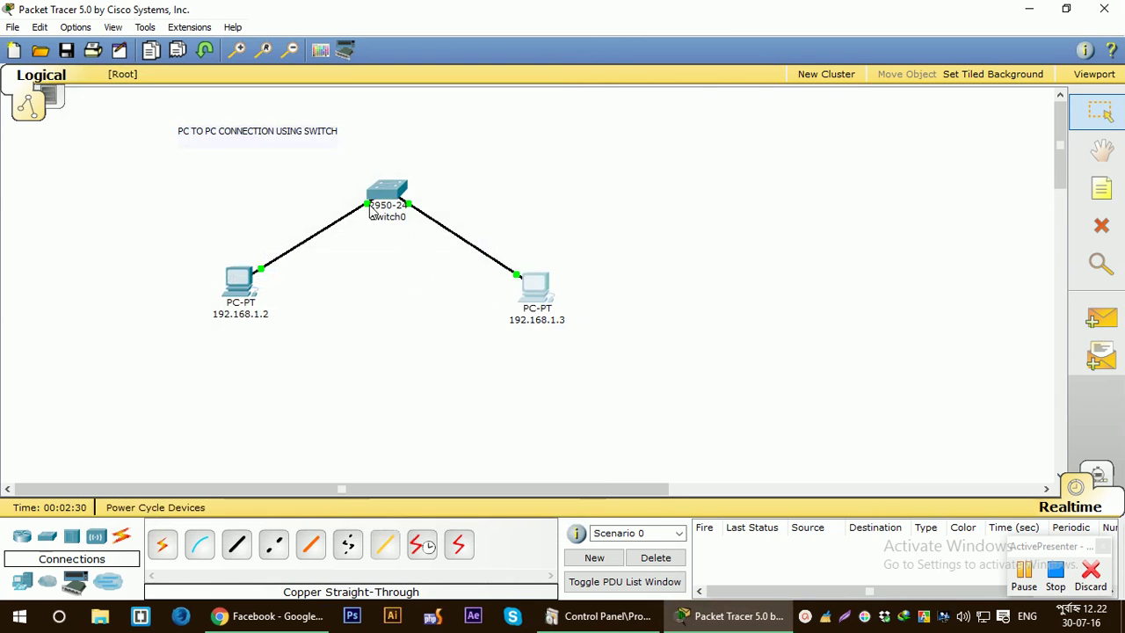
Ping 192.168.1.3 from the command prompt of PC 192.168.1.2 and close that PC's window.
mouse_move(407, 205)
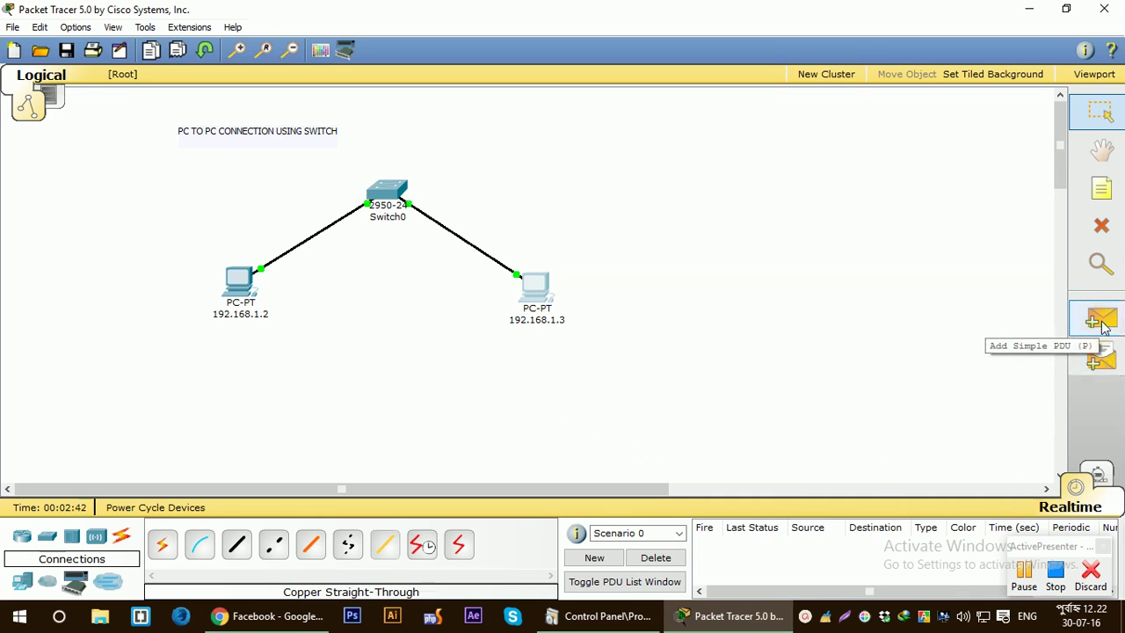
click(241, 281)
drag(353, 102, 905, 34)
click(962, 134)
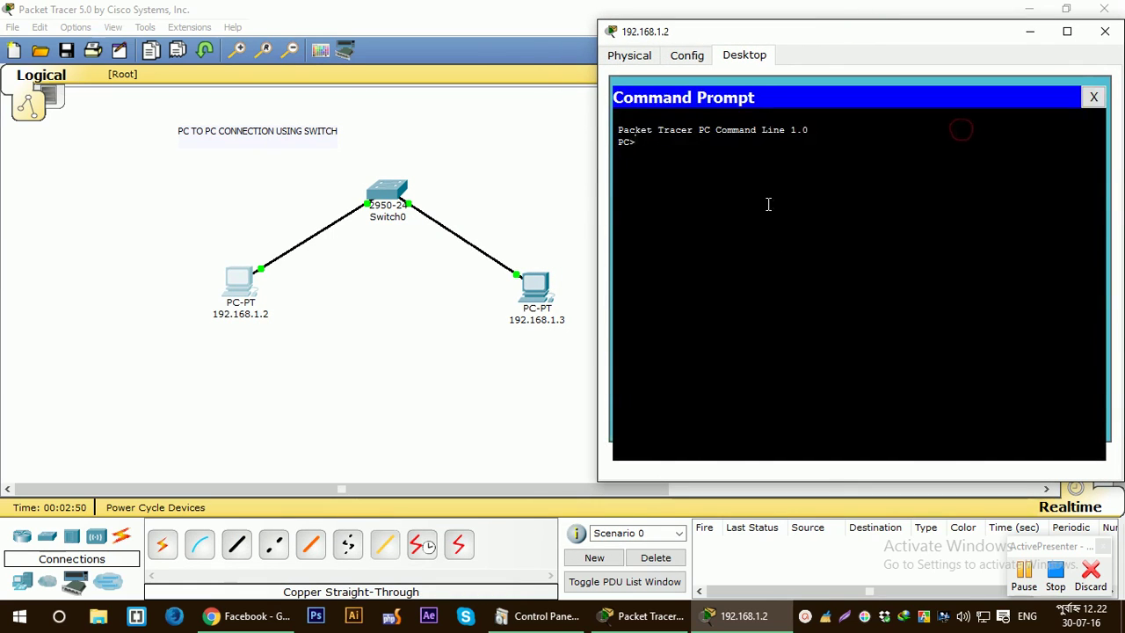
text(PIN)
text(ping)
text( 192.168.1.3)
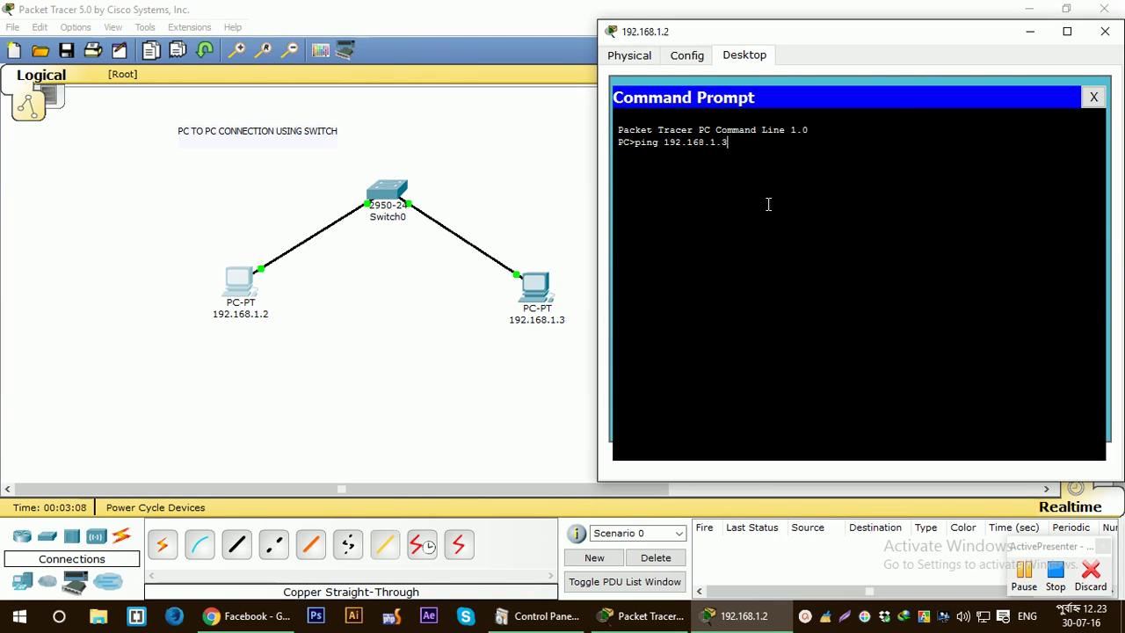
key(Return)
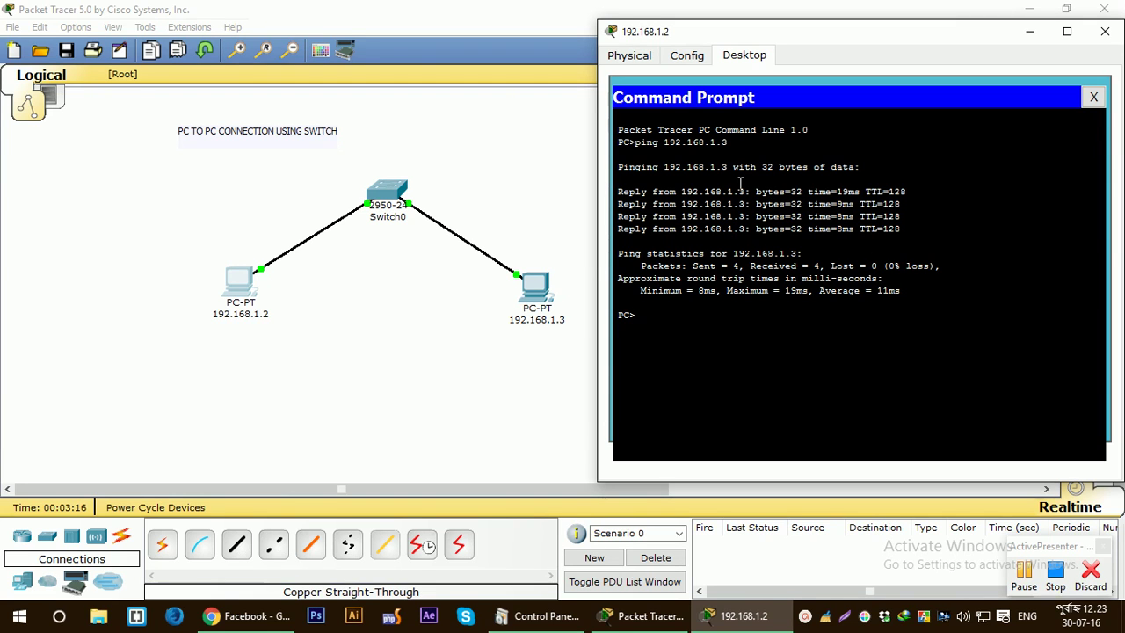
click(1105, 31)
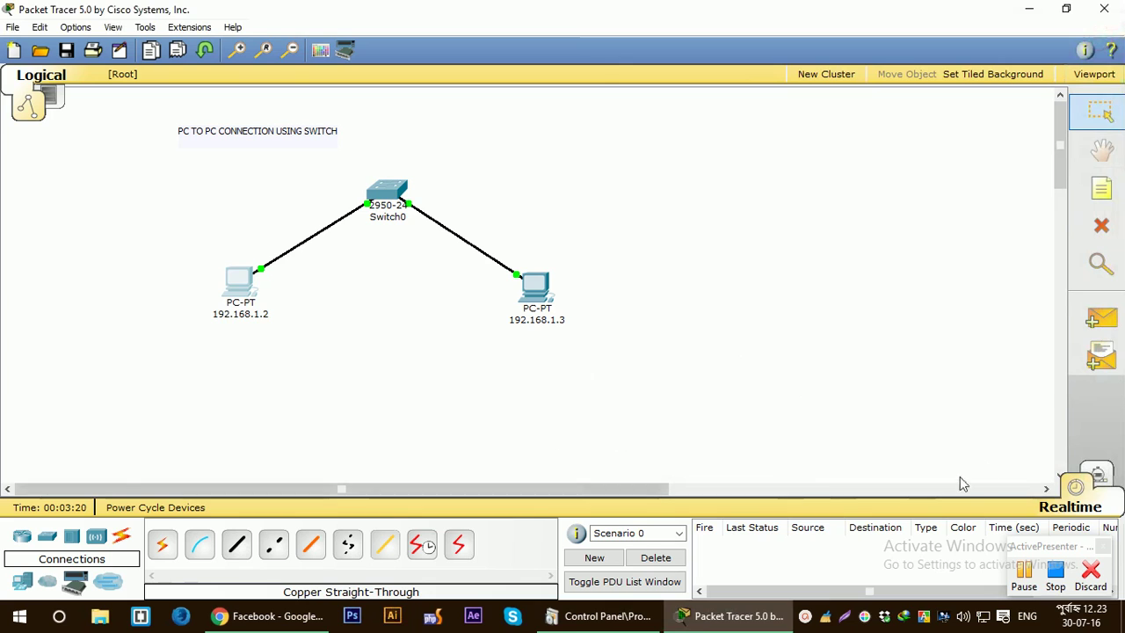
In simulation mode, send a simple PDU from PC 192.168.1.2 to PC 192.168.1.3 and play it with auto capture.
click(1106, 479)
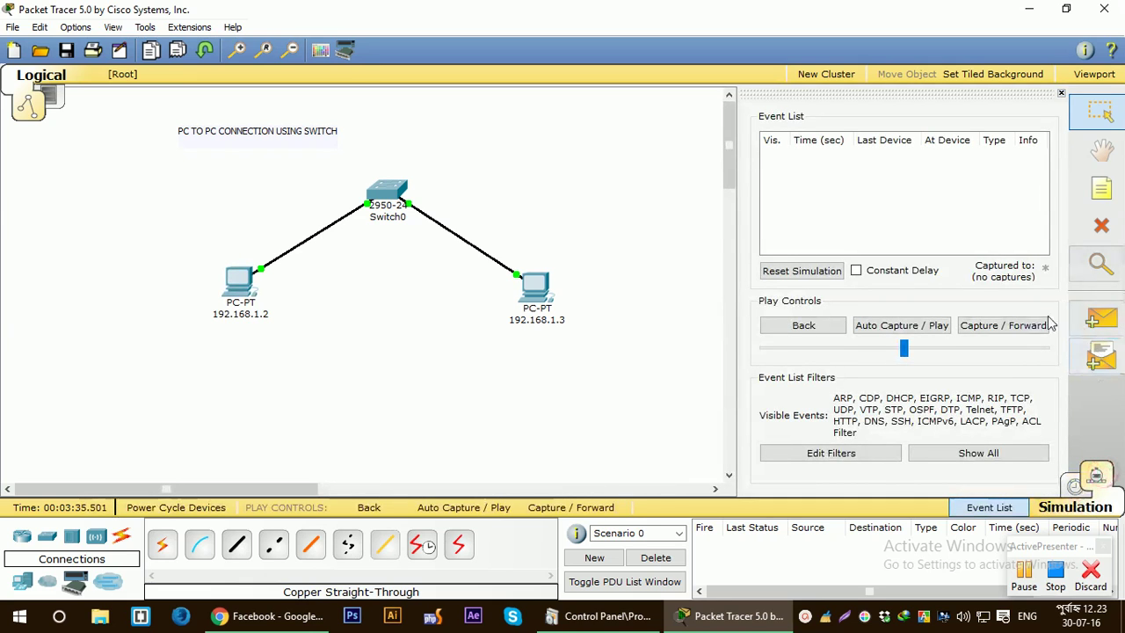
click(1104, 324)
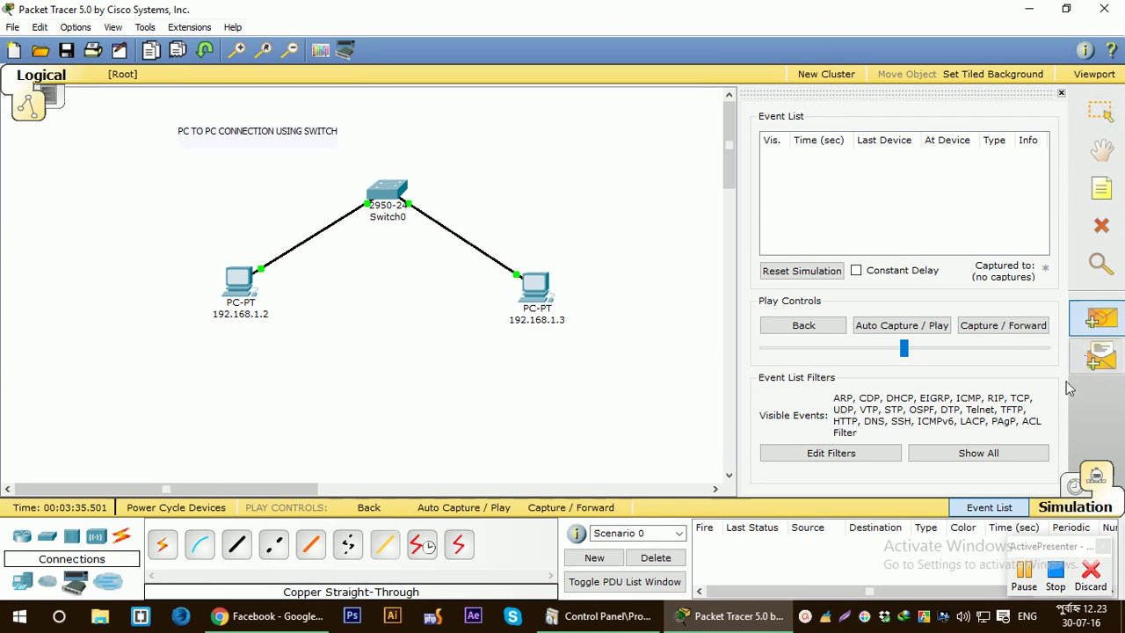
click(242, 282)
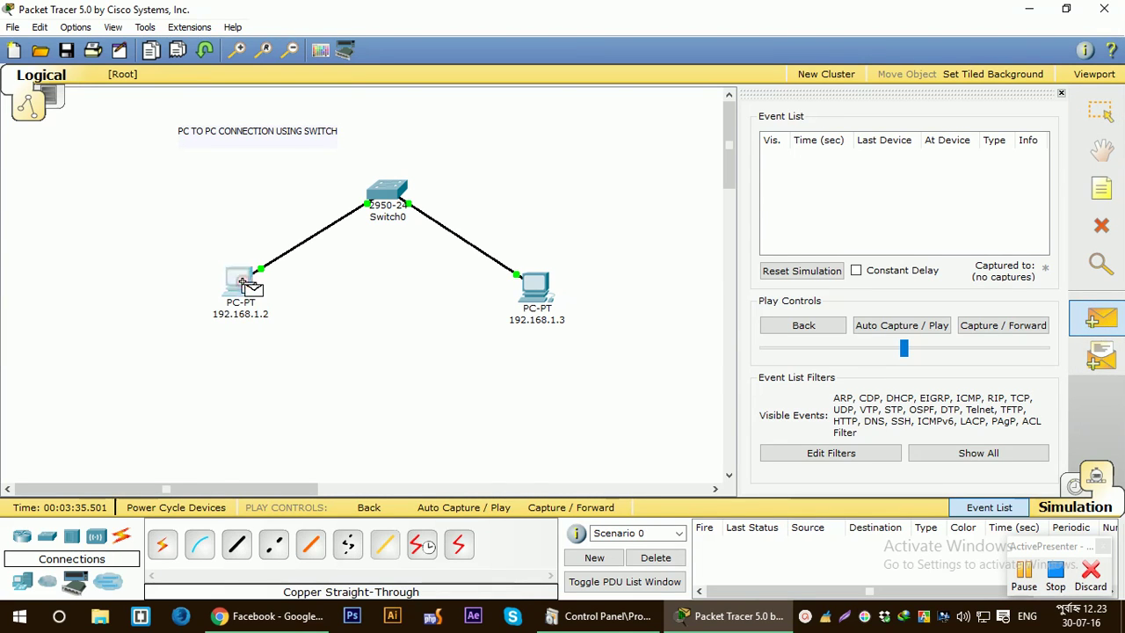
click(538, 284)
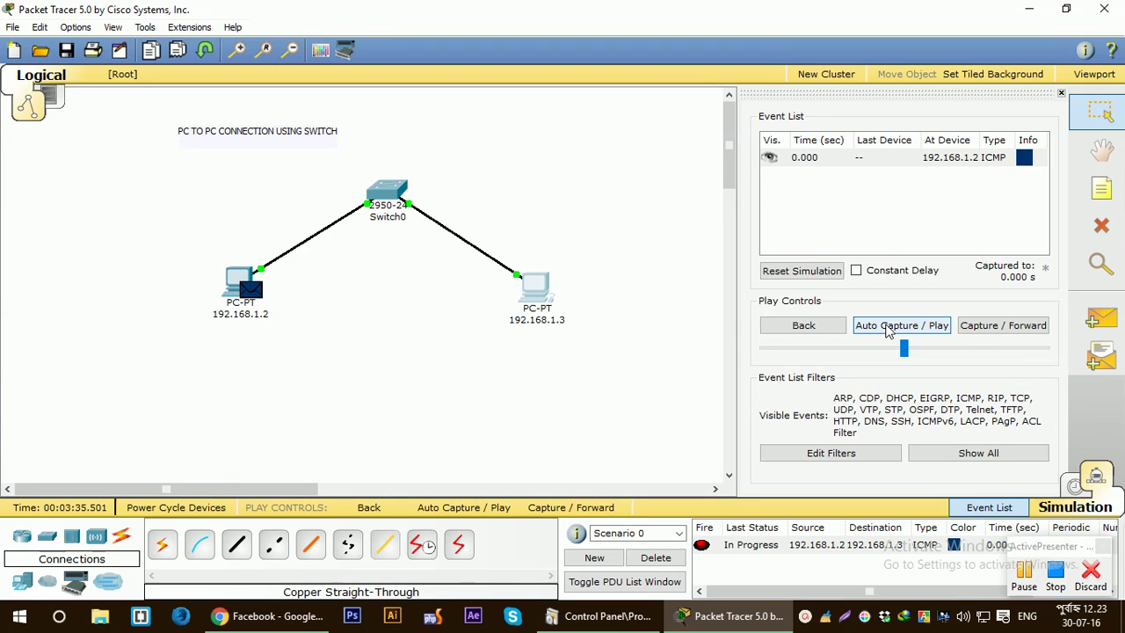
click(889, 327)
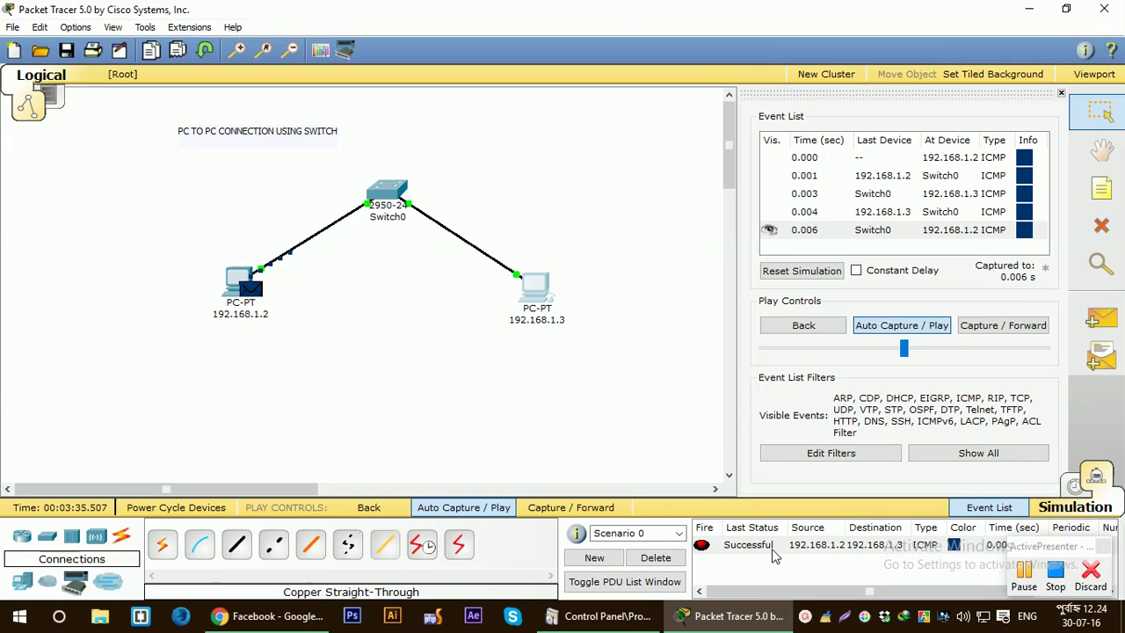
click(1061, 92)
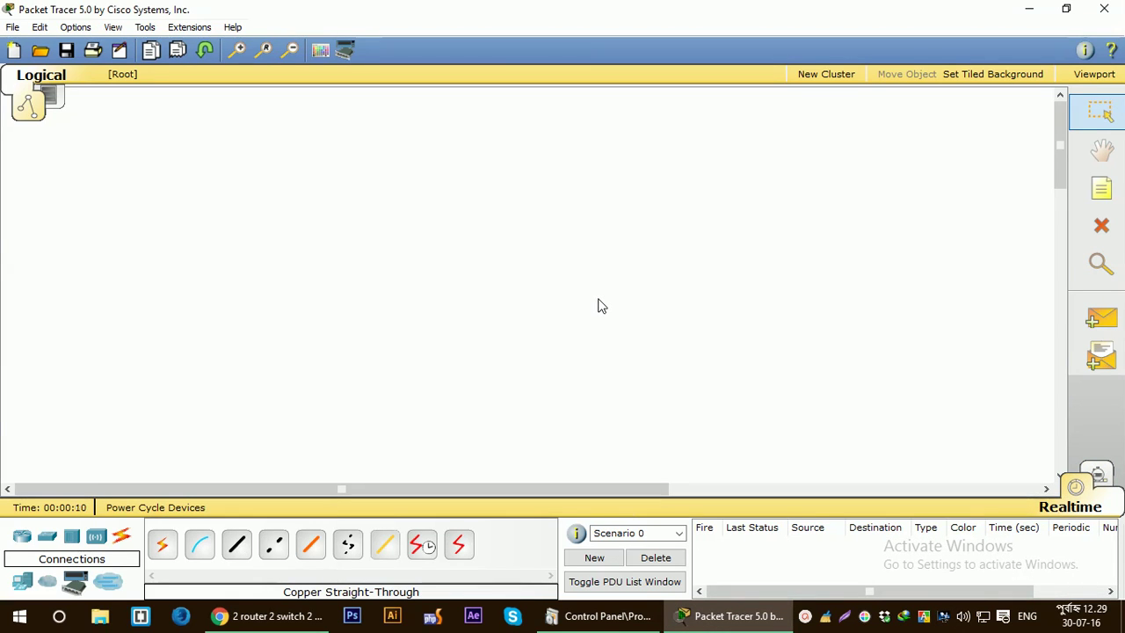
Add the note "PC TO PC CONNECTION USING HUB" near the upper-left corner of the empty workspace.
click(1101, 188)
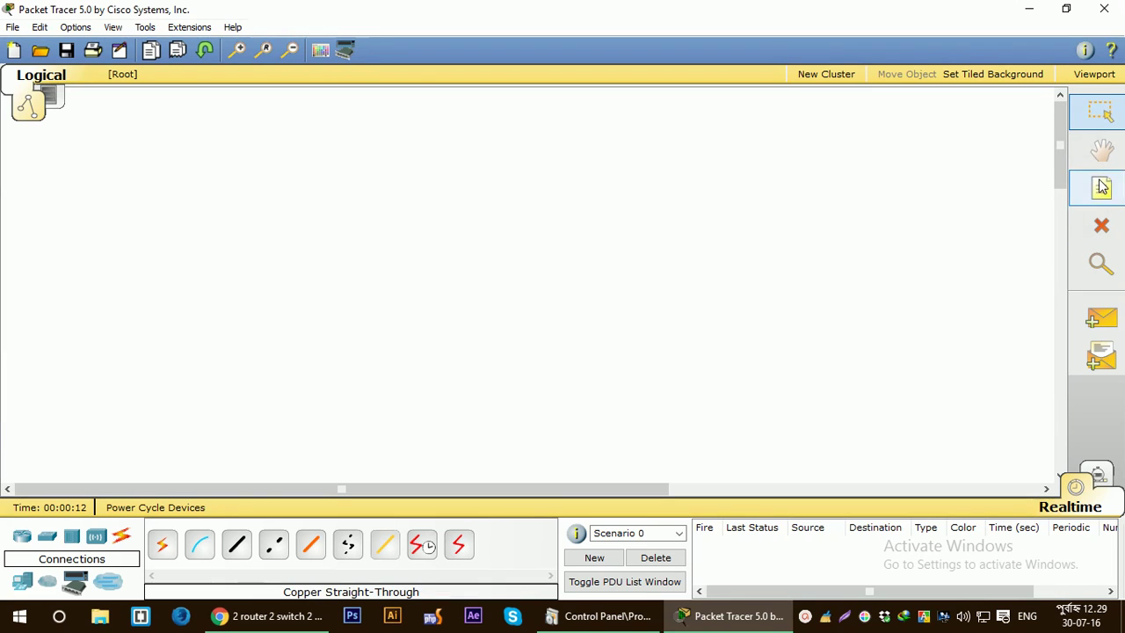
click(141, 125)
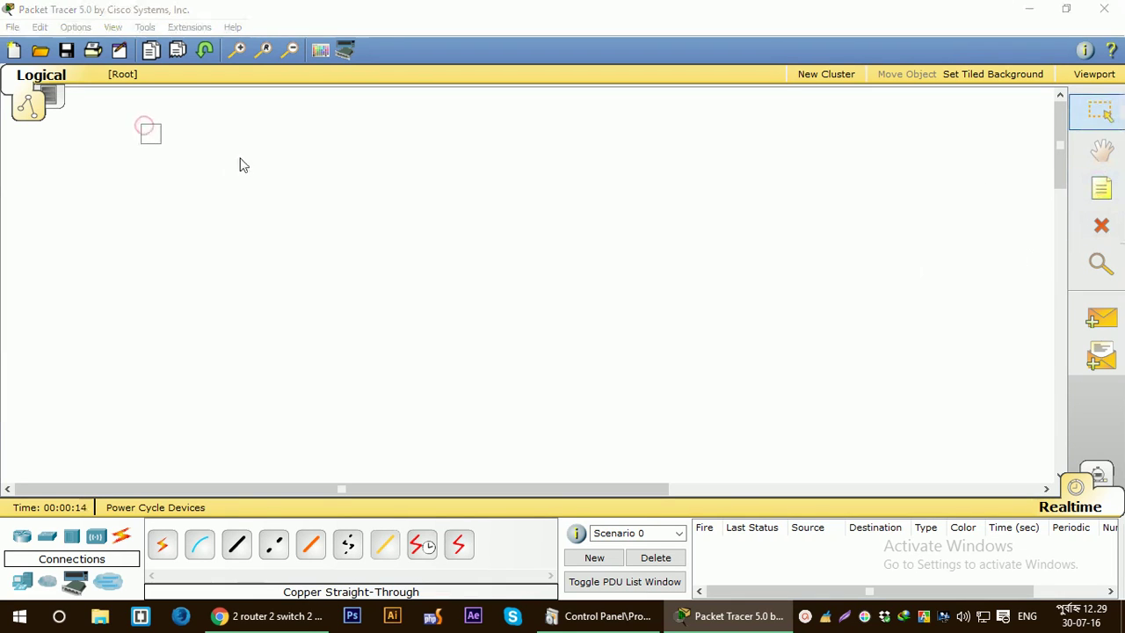
text(PC TO)
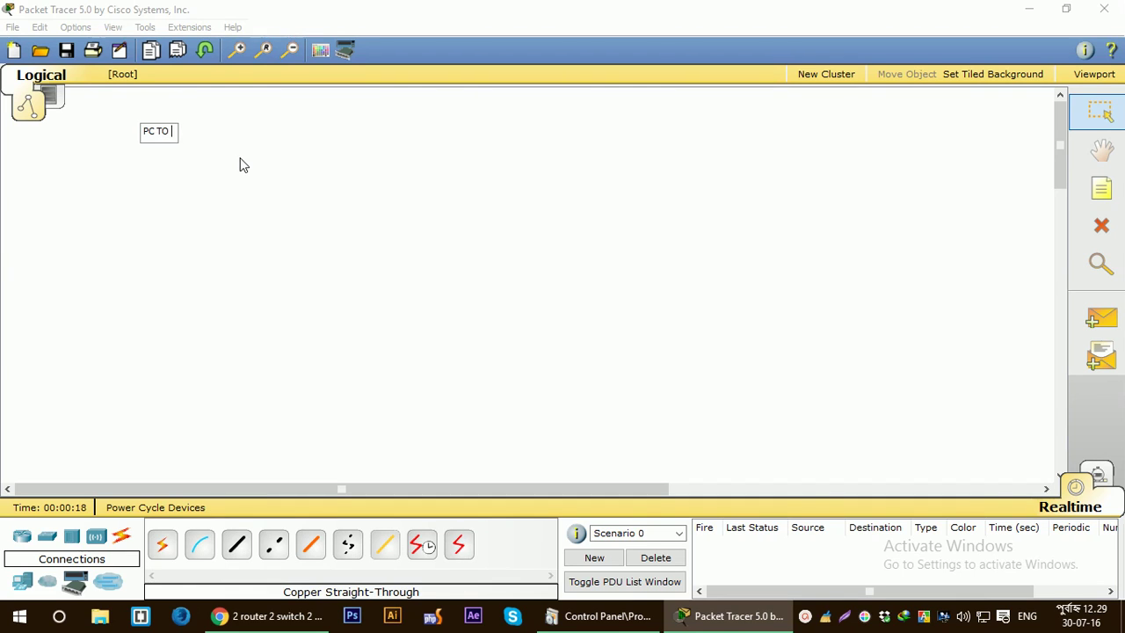
text( PC CONNECTION U)
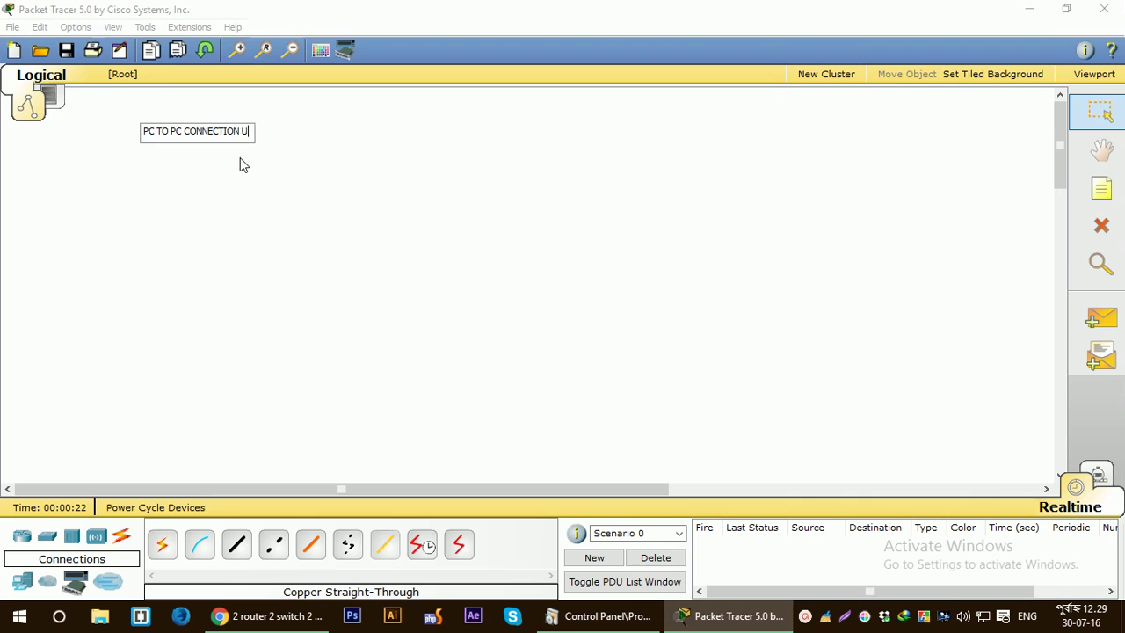
text(SING HUB)
key(Return)
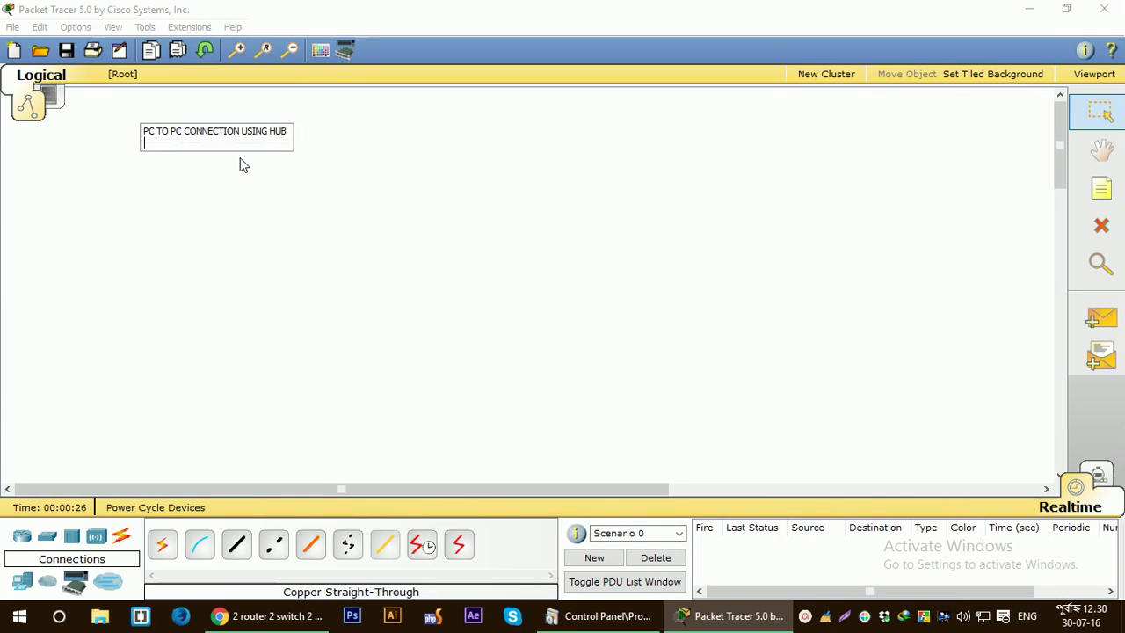
click(1105, 186)
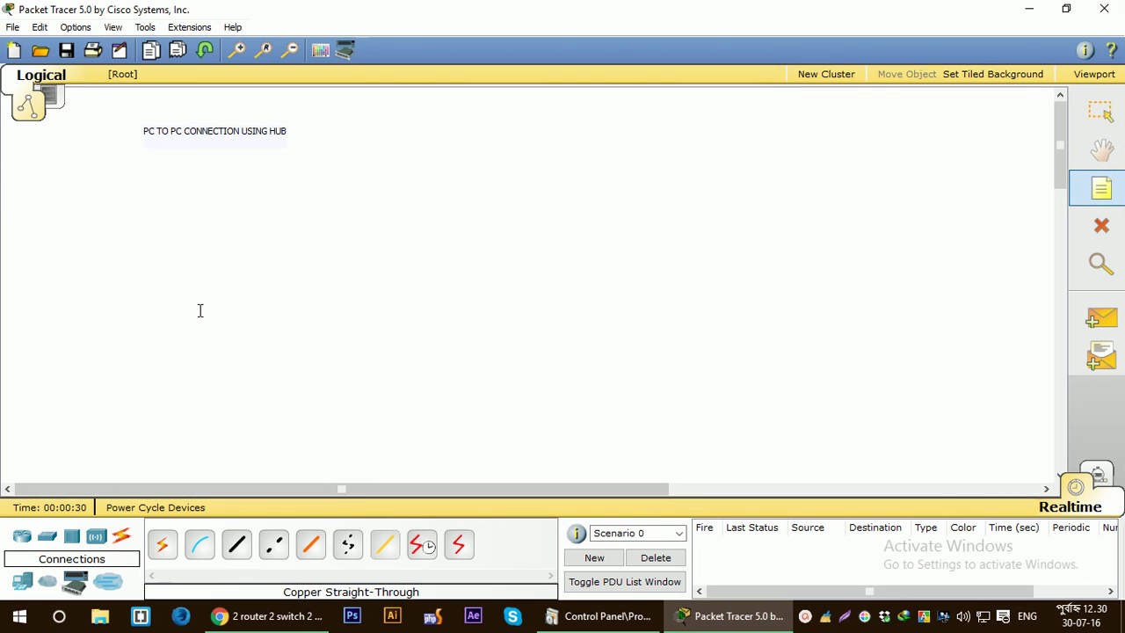
Place a generic PC below the note.
click(22, 581)
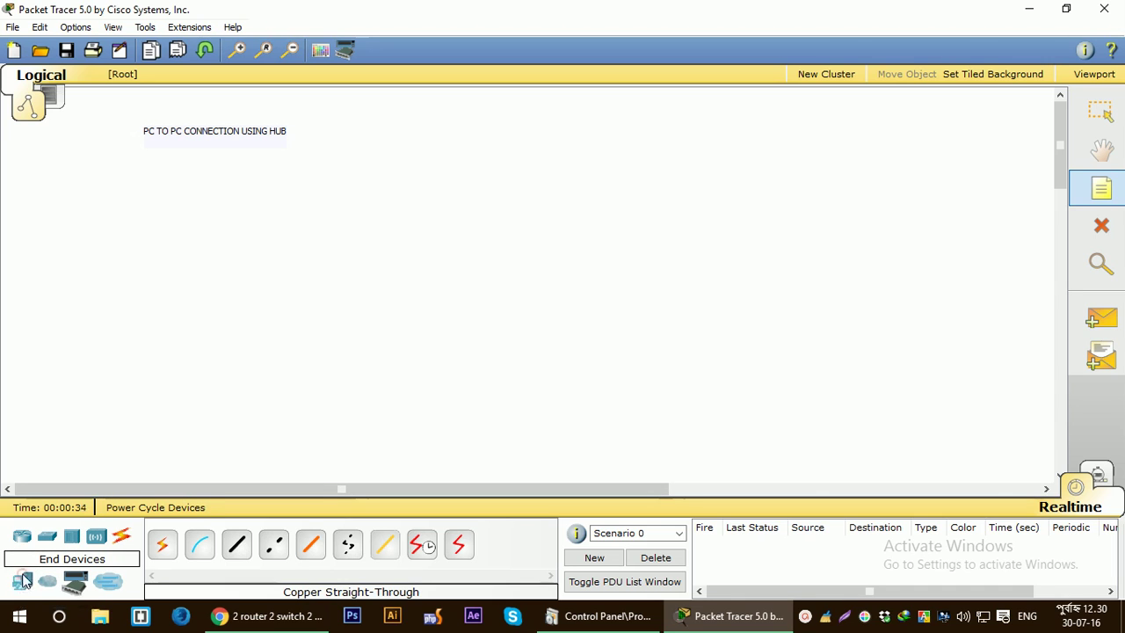
click(162, 543)
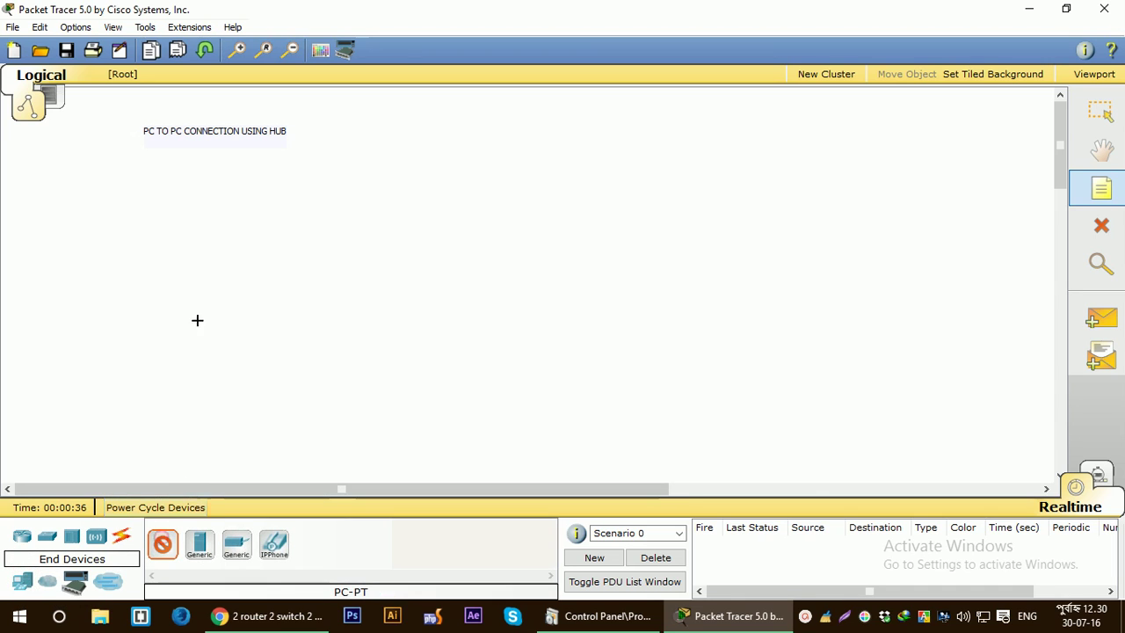
click(225, 266)
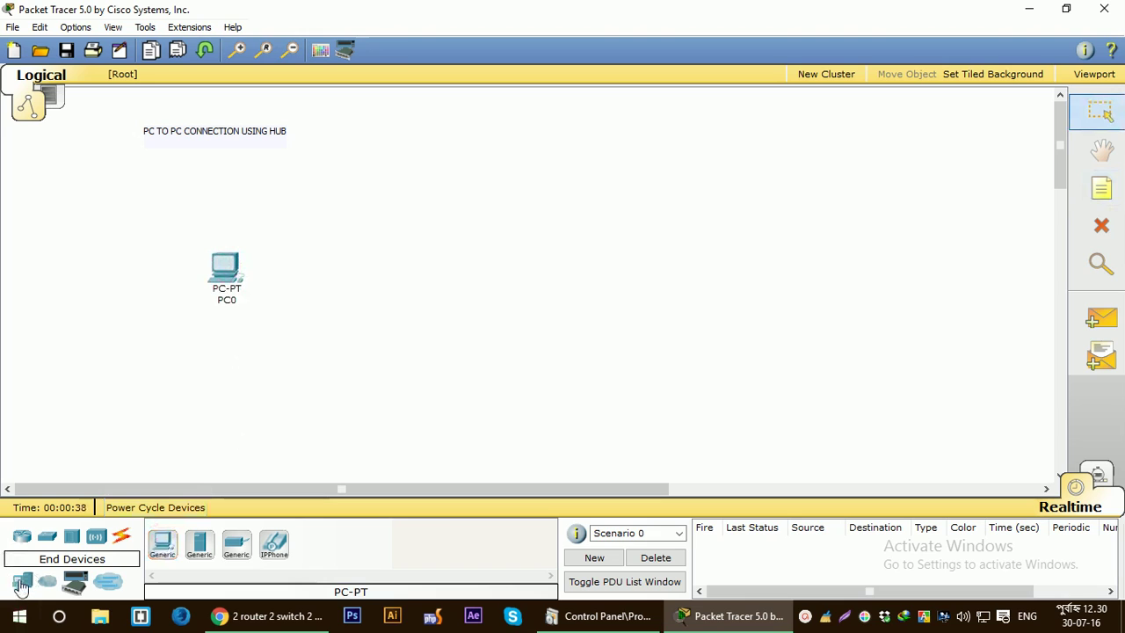
Place a second generic PC to the right of the first and a generic hub above and between the two PCs.
click(162, 543)
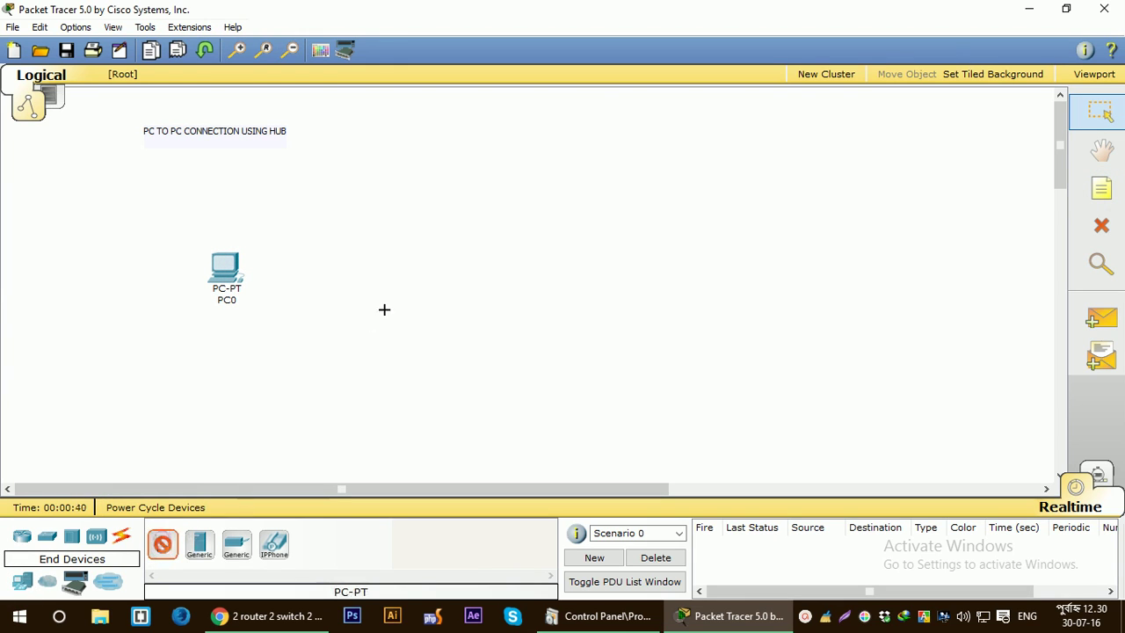
click(532, 277)
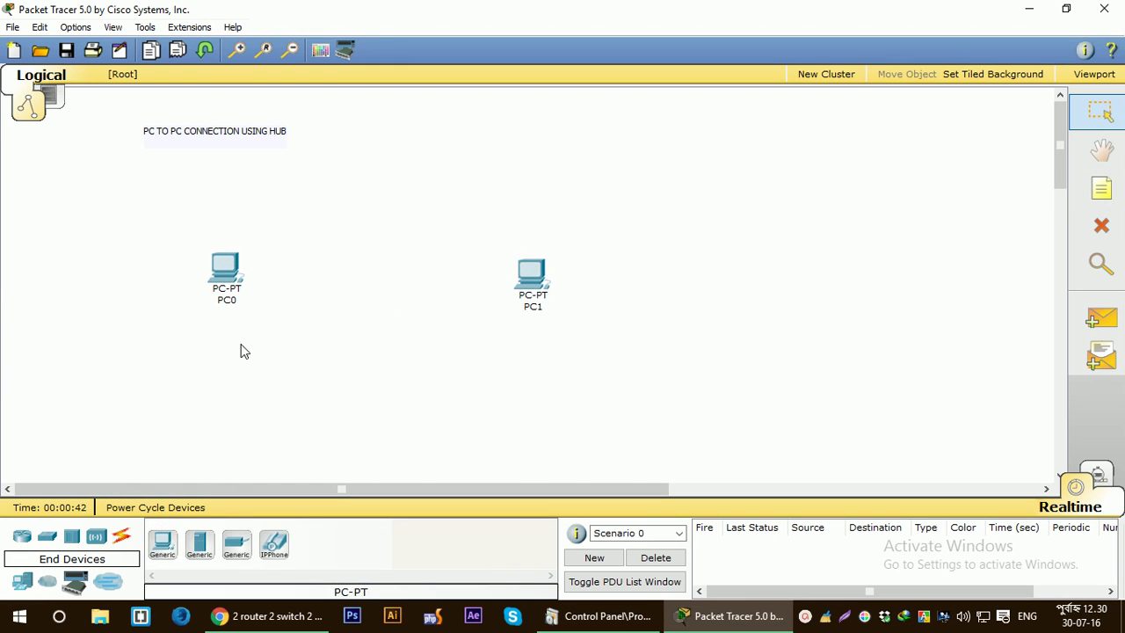
click(72, 536)
click(162, 543)
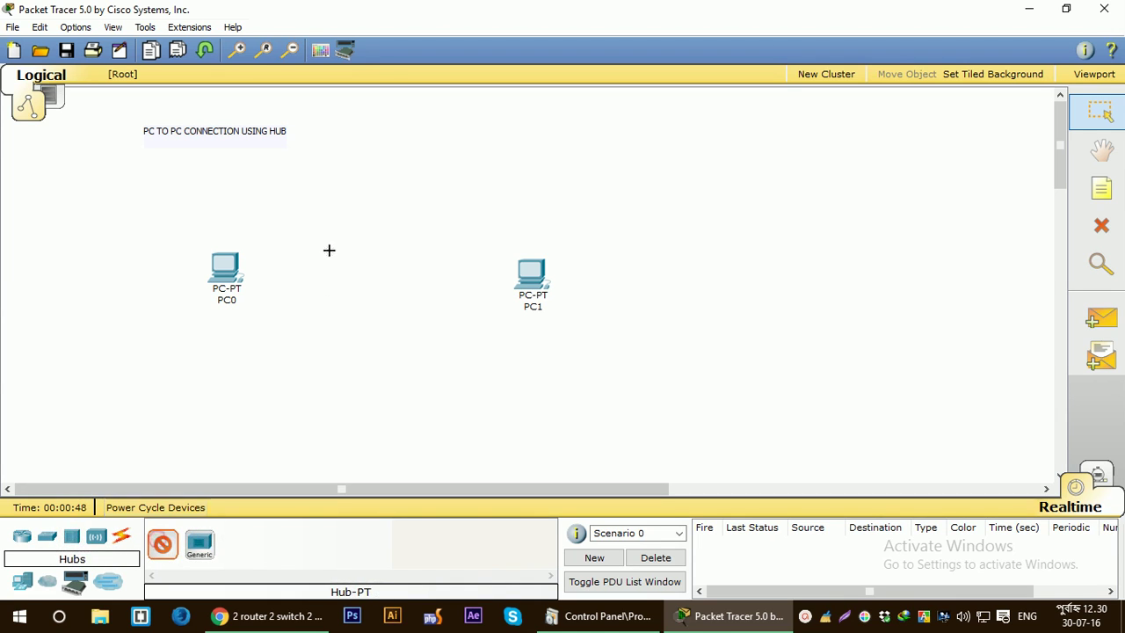
click(370, 187)
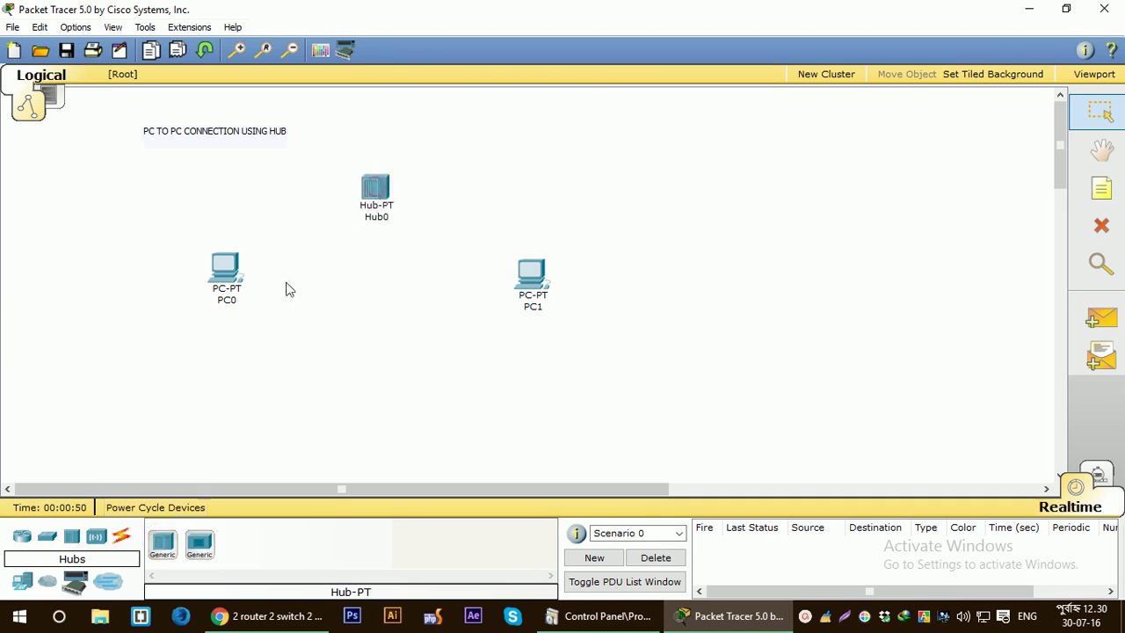
Rename the left PC's label as 192.168.1.2.
click(231, 301)
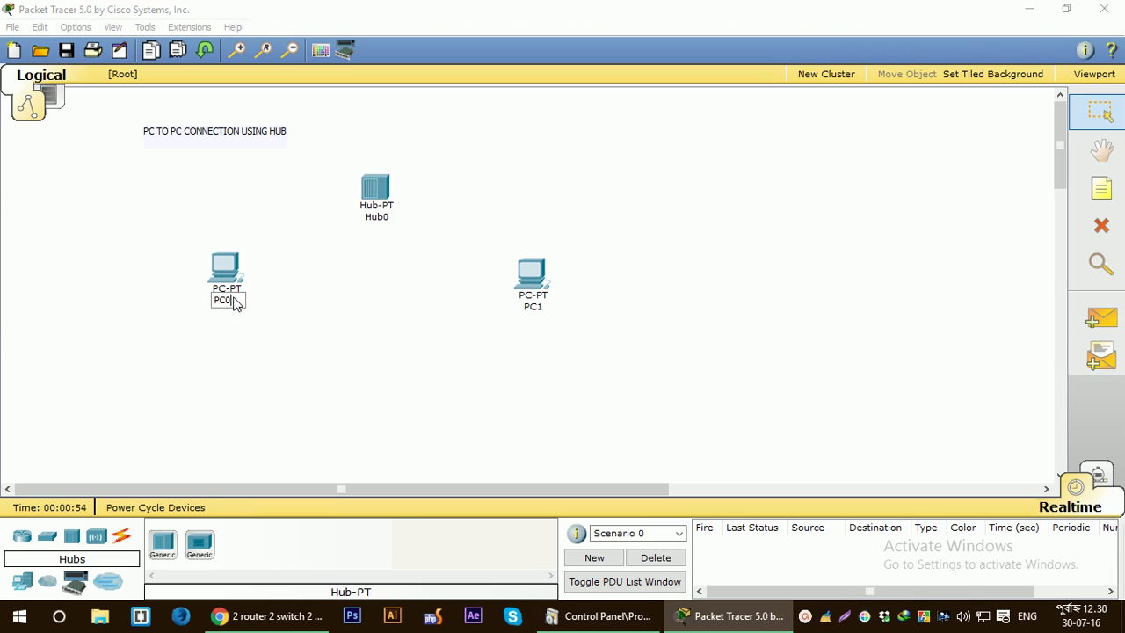
key(BackSpace)
key(Return)
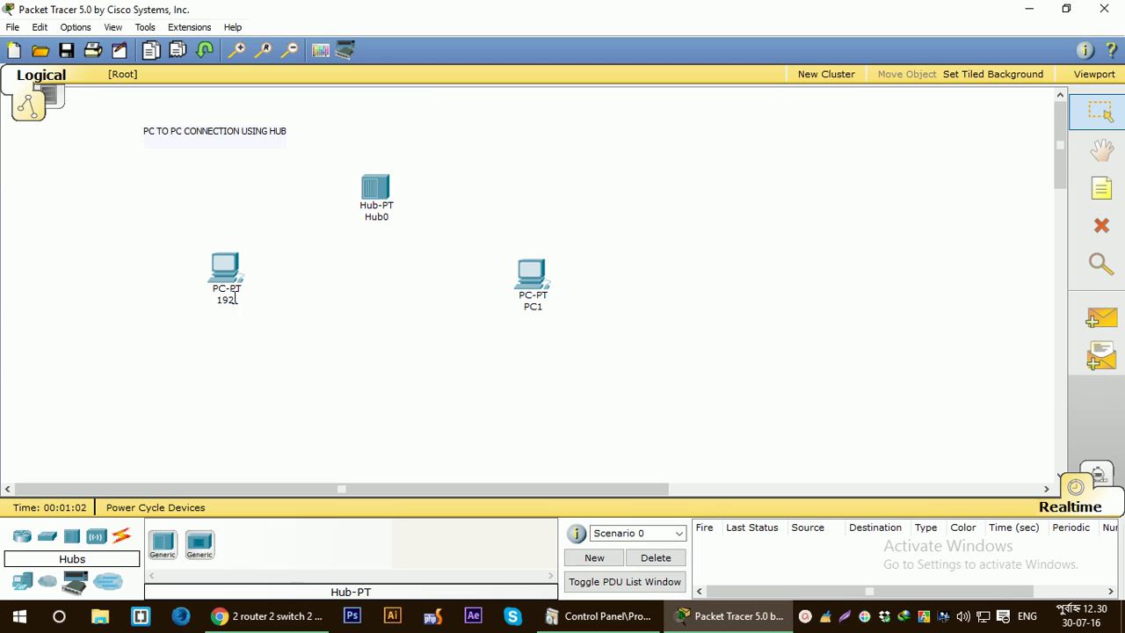
click(233, 303)
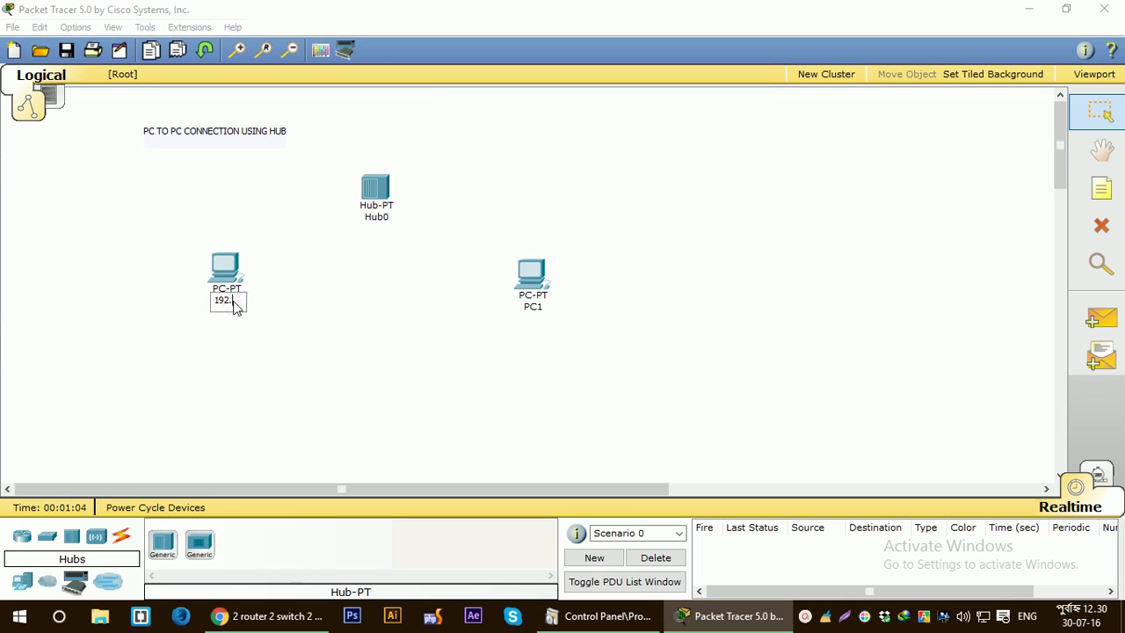
text(168.1.2)
click(320, 291)
Rename the right PC's label as 192.168.1.3.
click(532, 306)
text(192.)
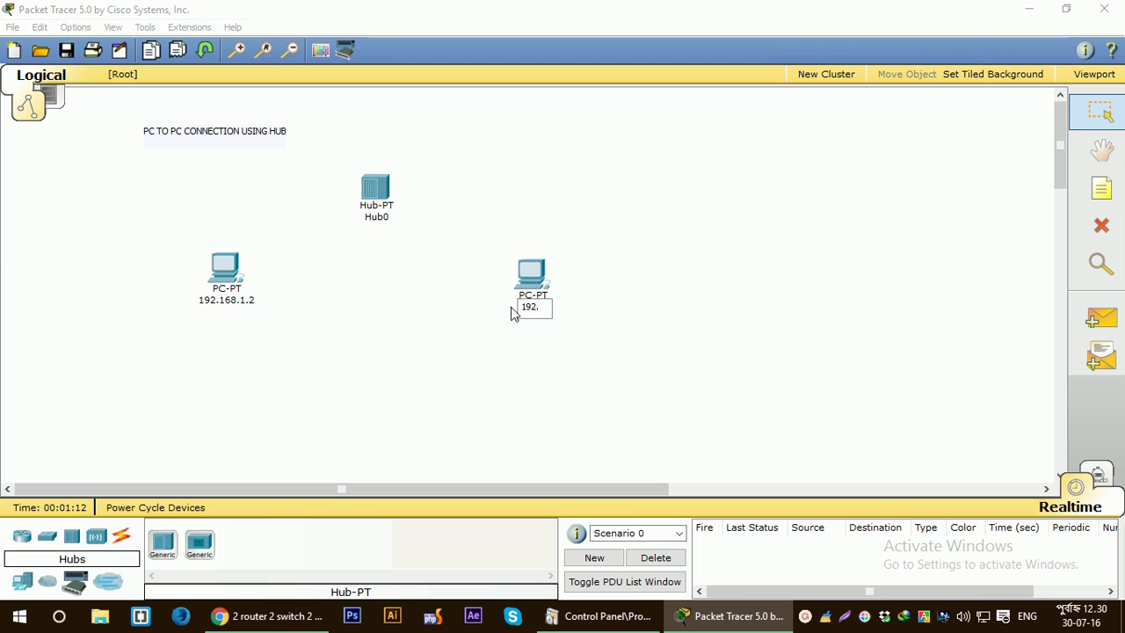
text(168.1.3)
click(501, 339)
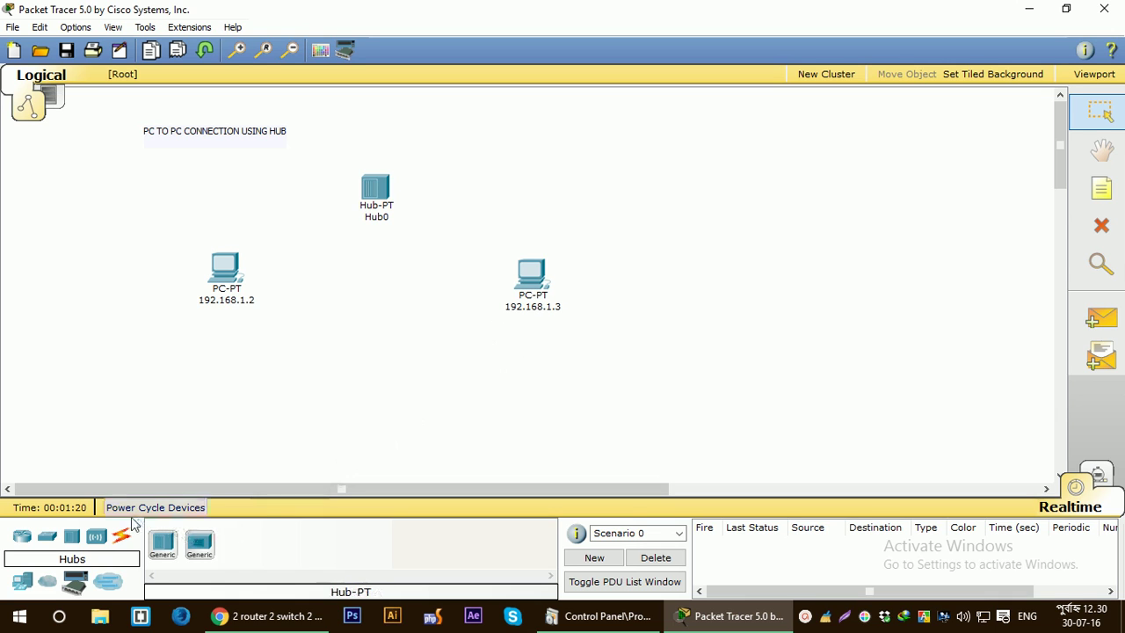
Connect PC 192.168.1.2 to the hub with a copper straight-through cable.
click(123, 537)
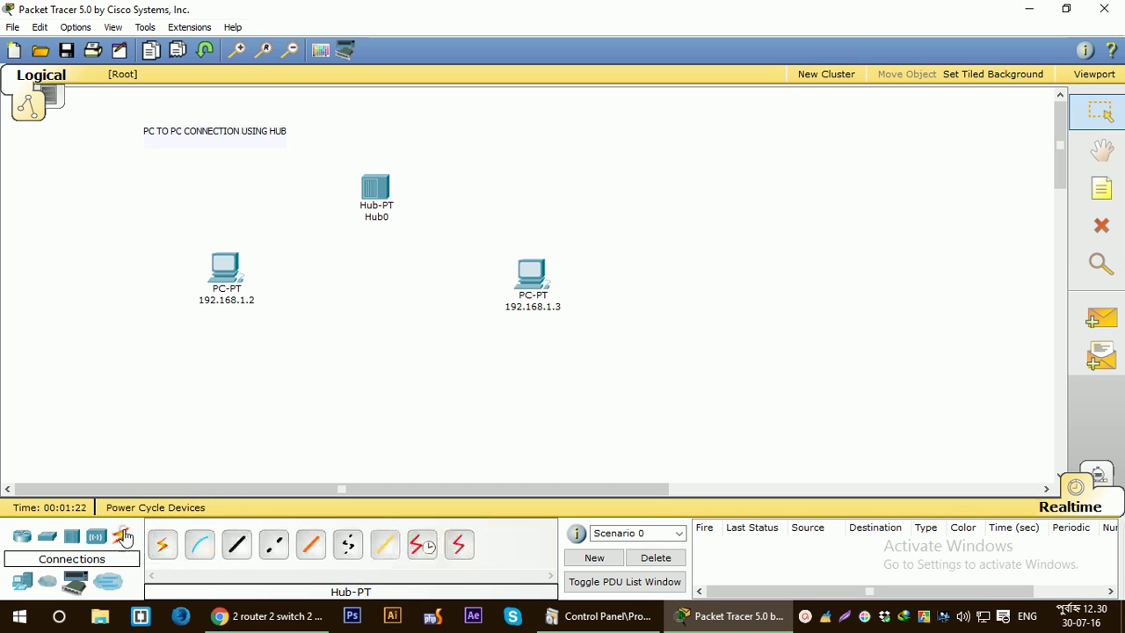
click(246, 545)
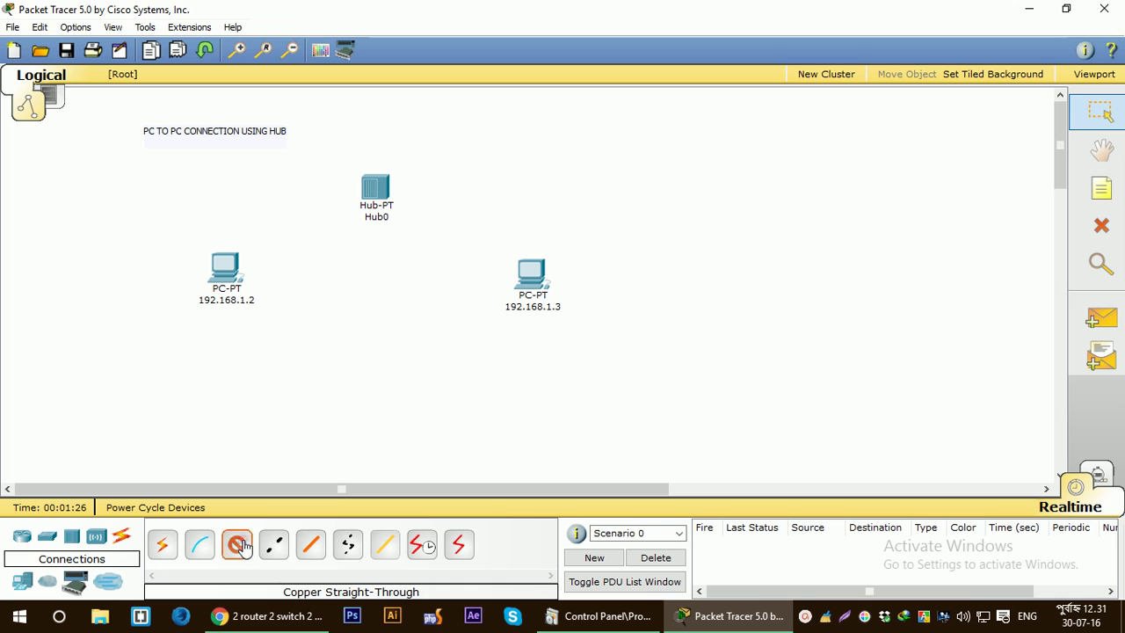
click(231, 276)
click(234, 282)
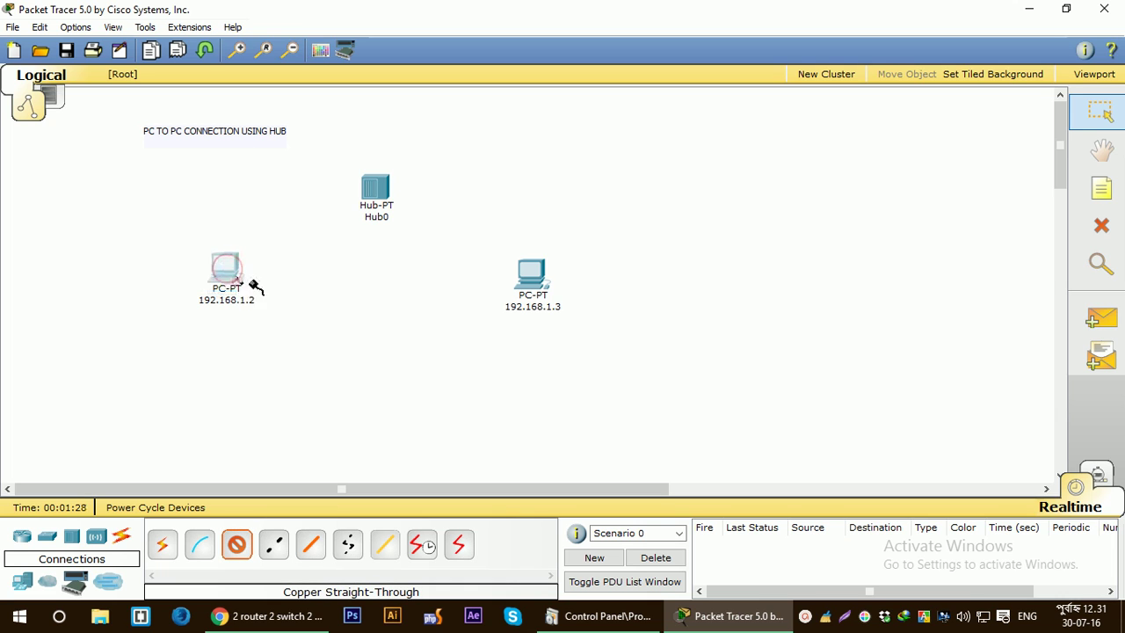
click(373, 181)
click(395, 188)
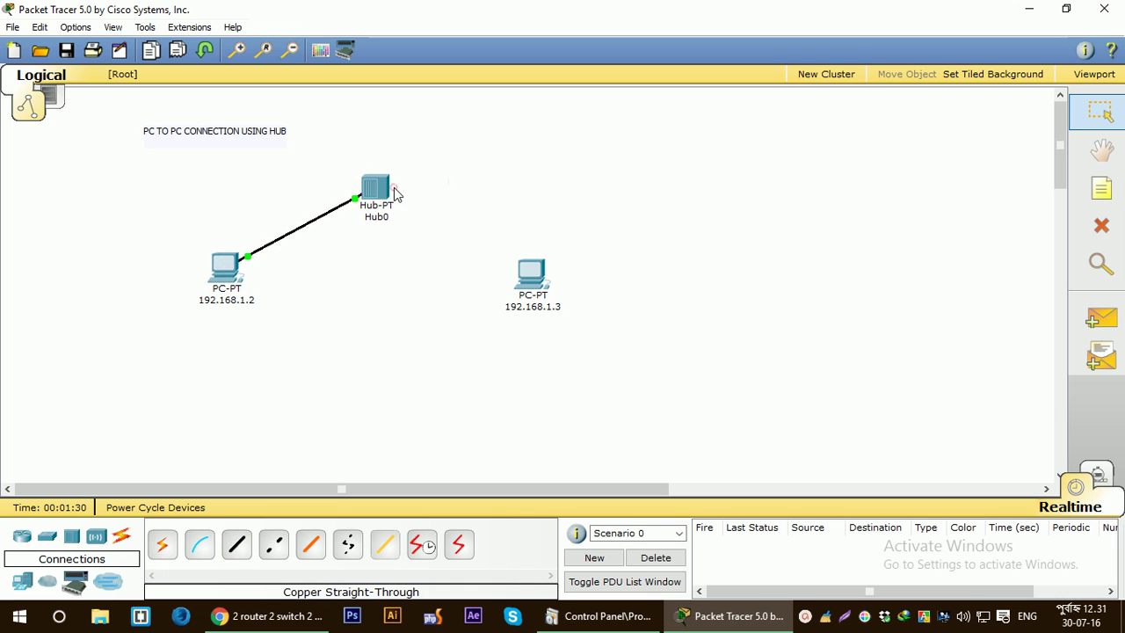
Connect the hub to PC 192.168.1.3 with a copper straight-through cable.
click(380, 195)
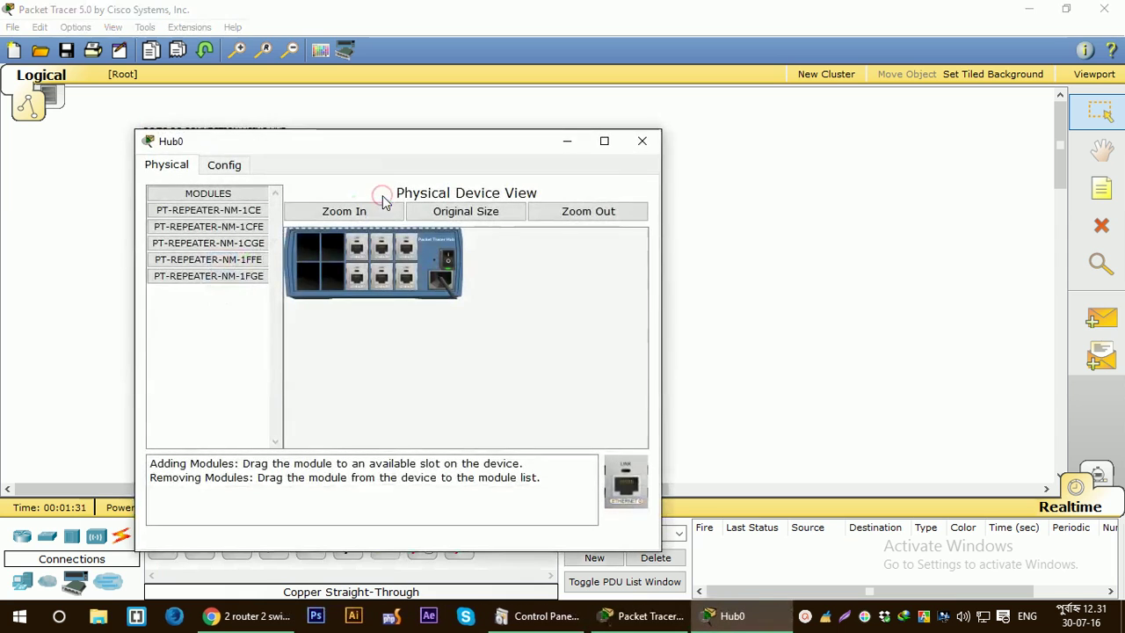
click(642, 141)
click(236, 545)
click(376, 187)
click(389, 187)
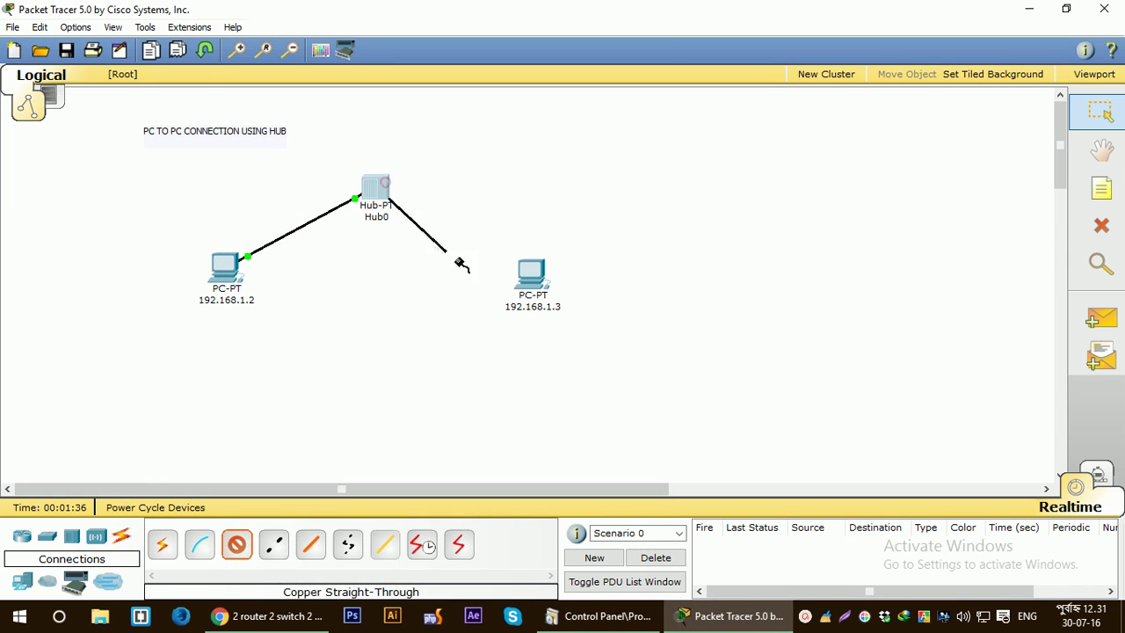
click(531, 276)
click(556, 288)
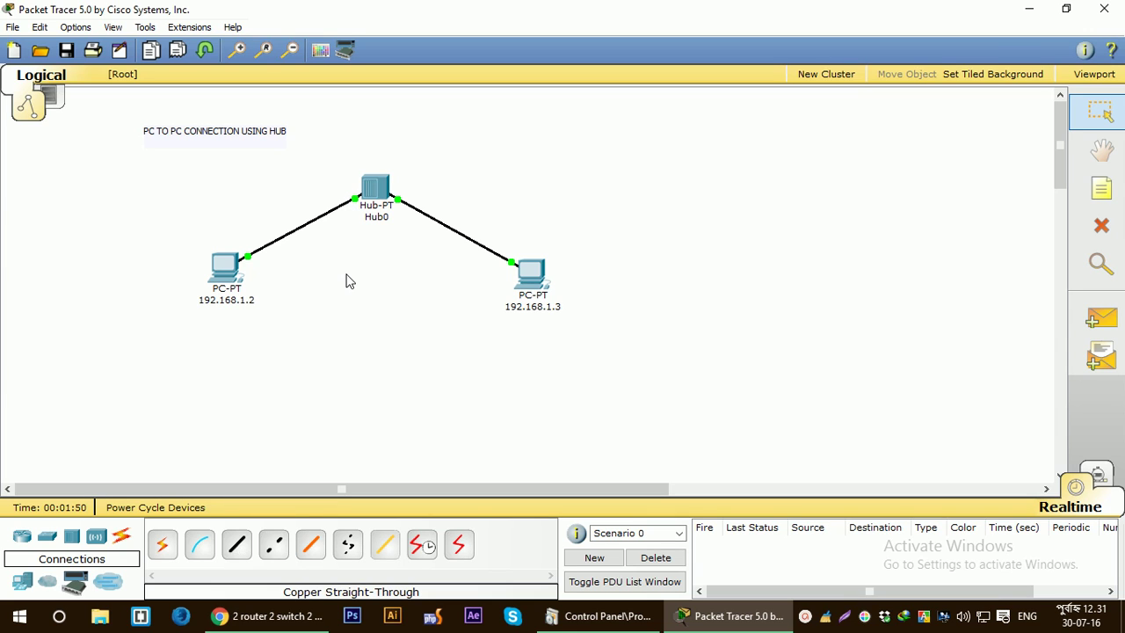
Give the left PC the static IP address 192.168.1.2 with subnet mask 255.255.255.0 and close its window.
click(221, 267)
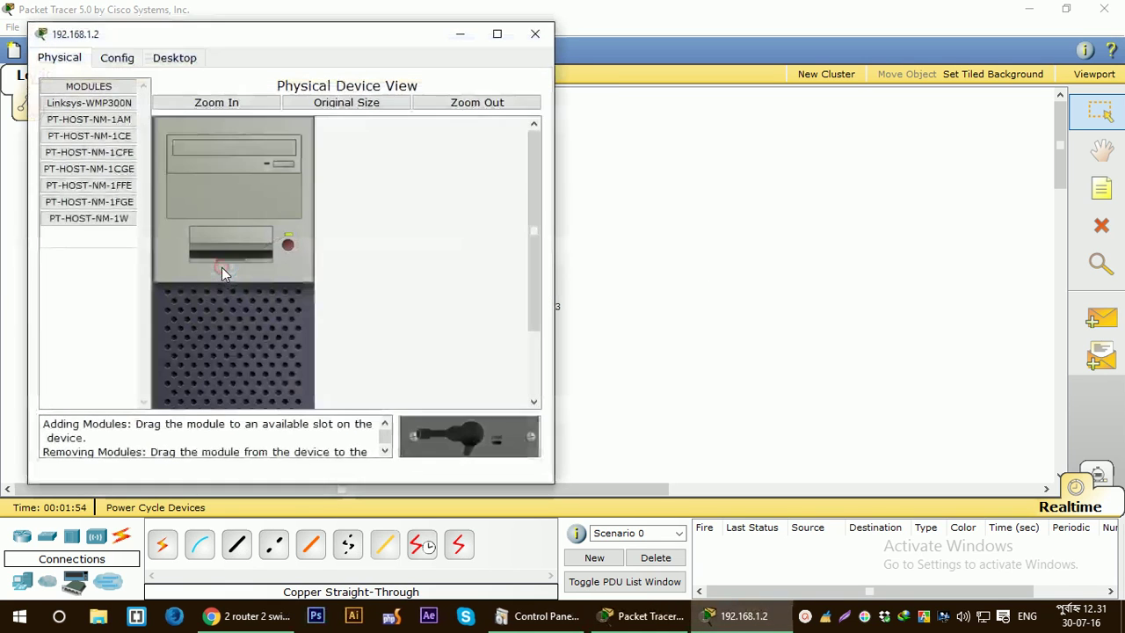
click(174, 57)
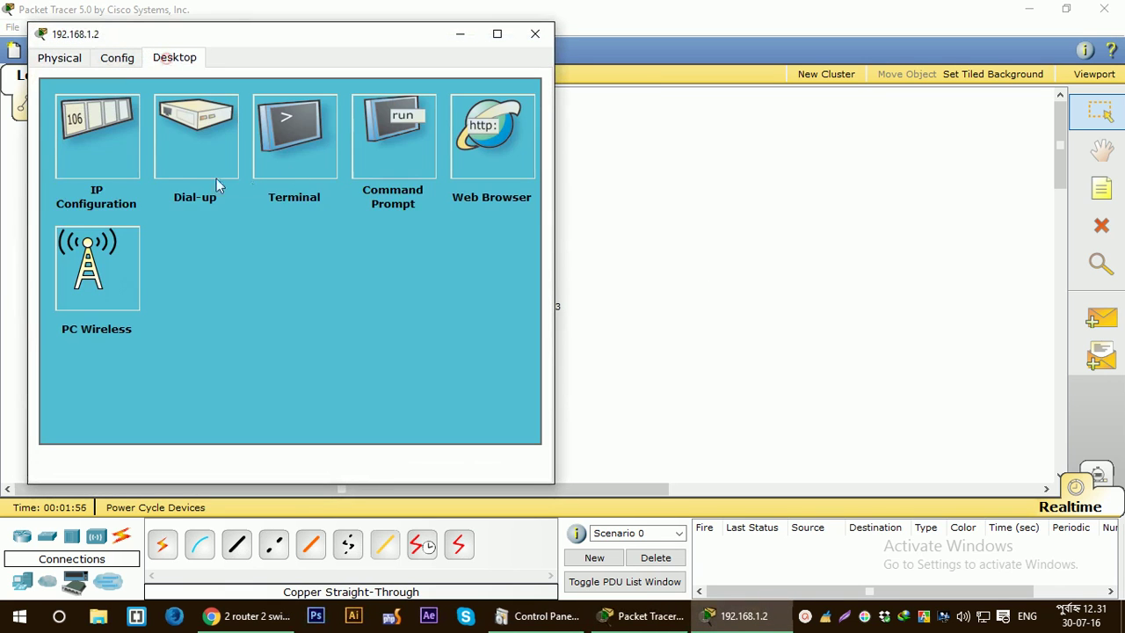
click(88, 138)
drag(251, 39, 611, 44)
click(576, 214)
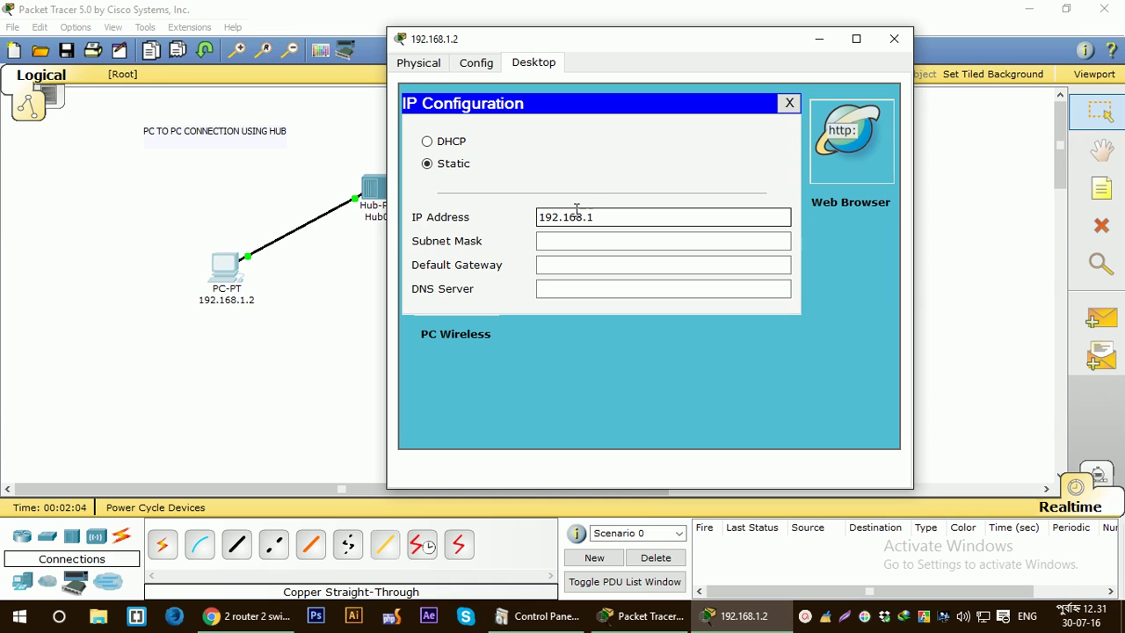
text(192.168.1.2)
click(601, 240)
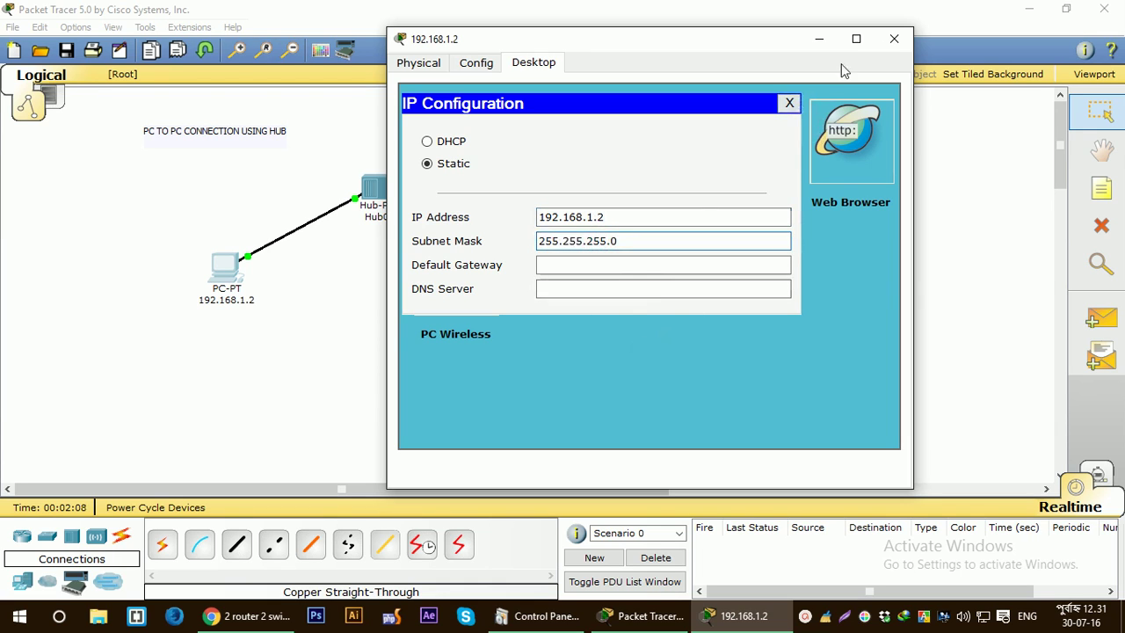
click(893, 38)
Give the right PC the static IP address 192.168.1.3 with the default subnet mask and close its window.
click(532, 281)
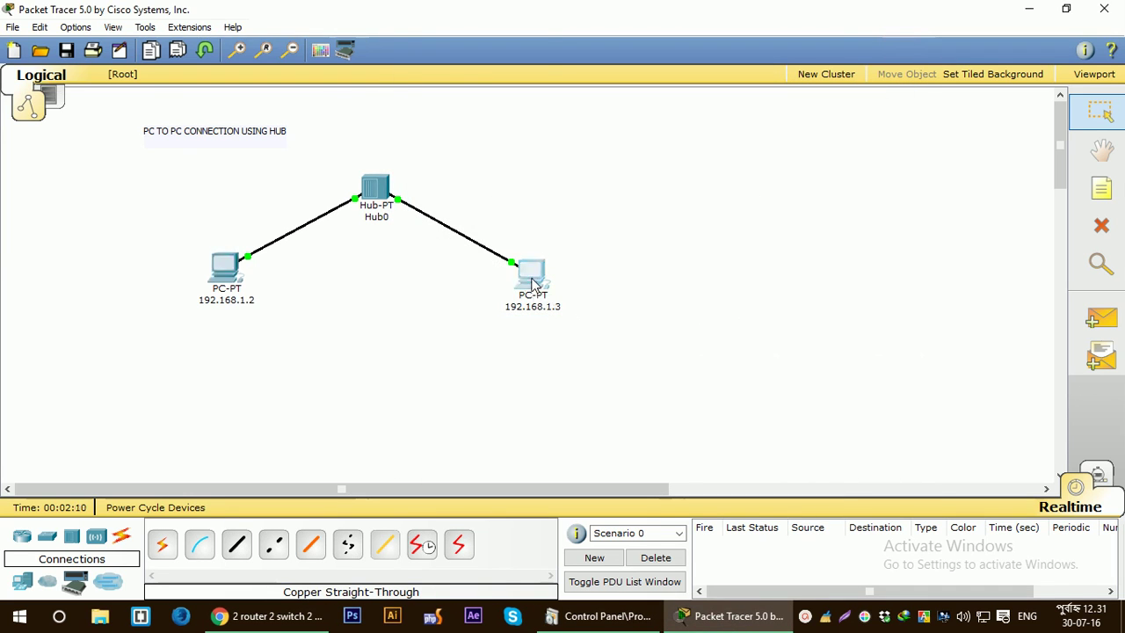
click(173, 56)
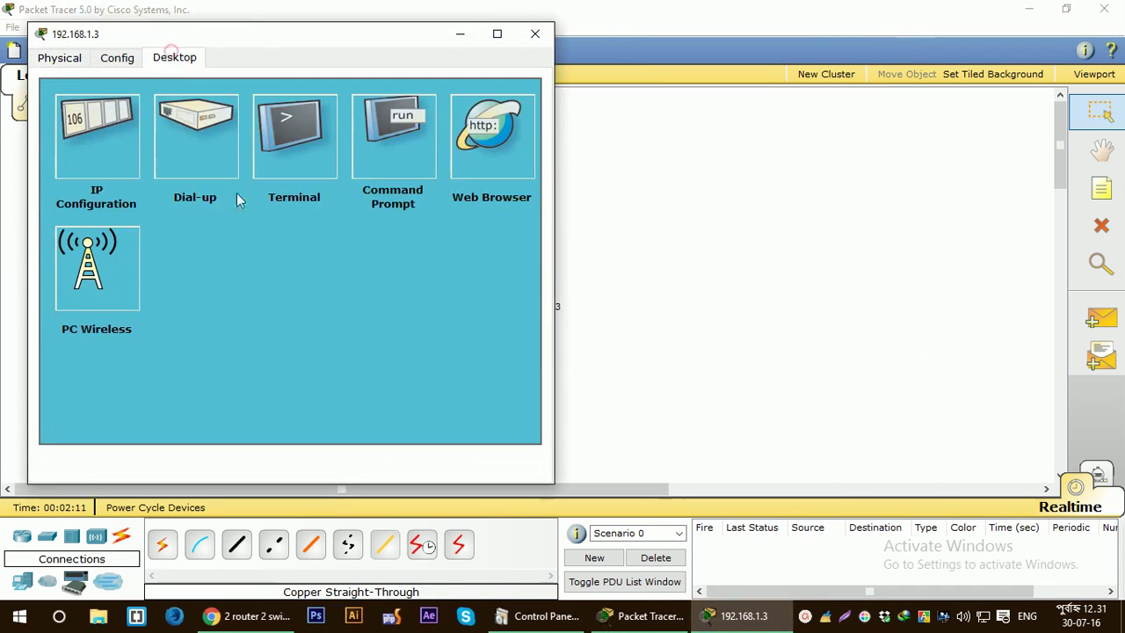
click(100, 154)
click(269, 219)
text(192.168.1.3)
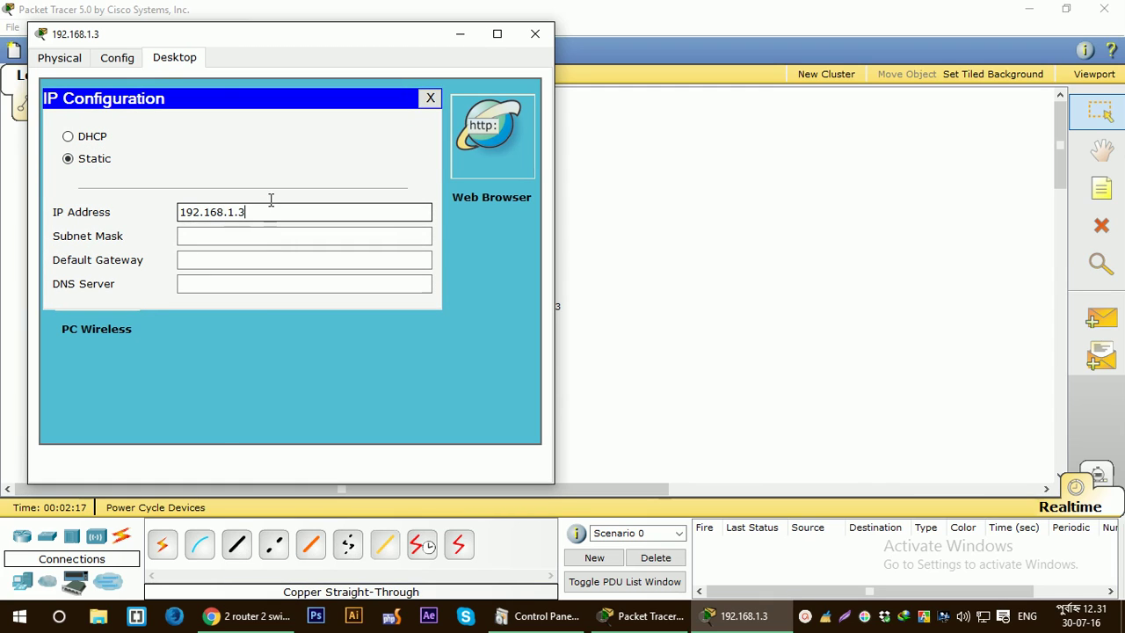
click(266, 236)
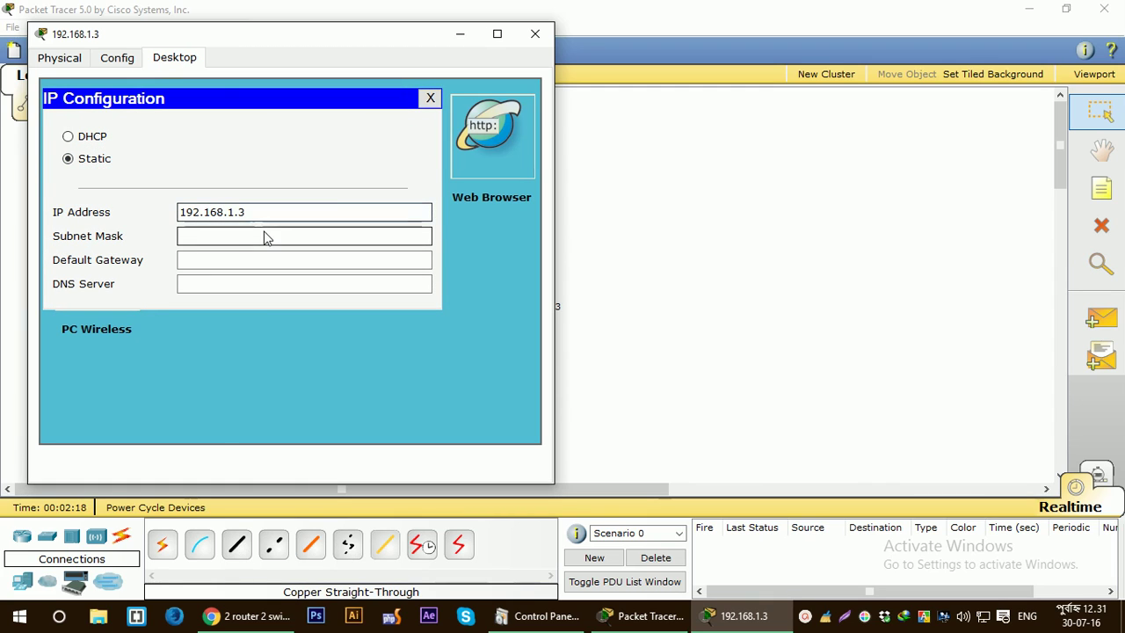
click(536, 34)
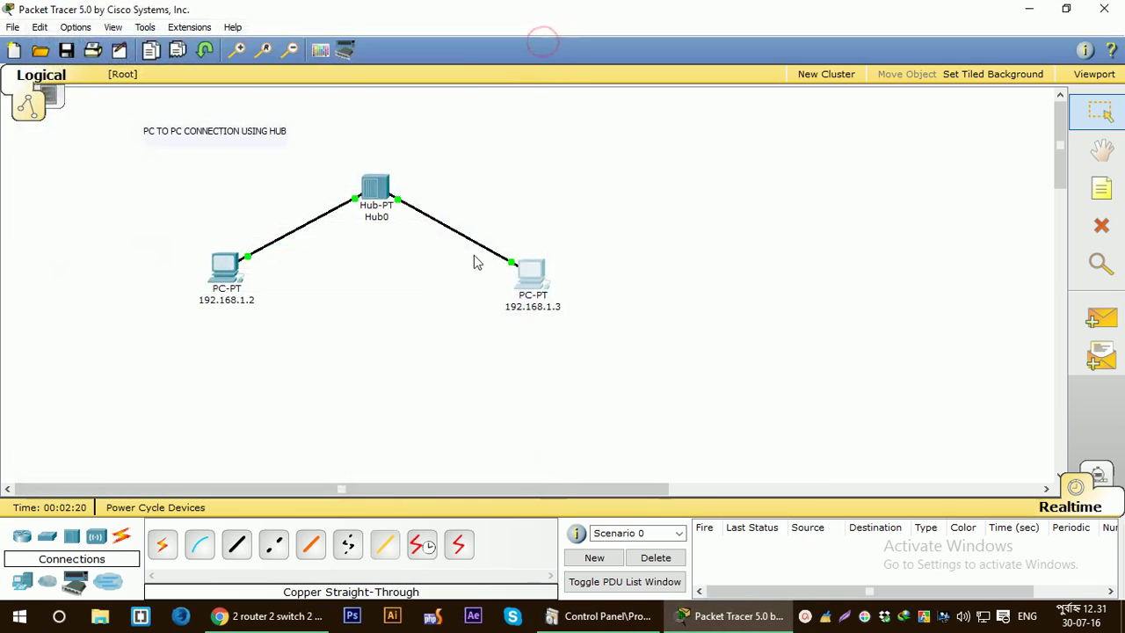
click(431, 324)
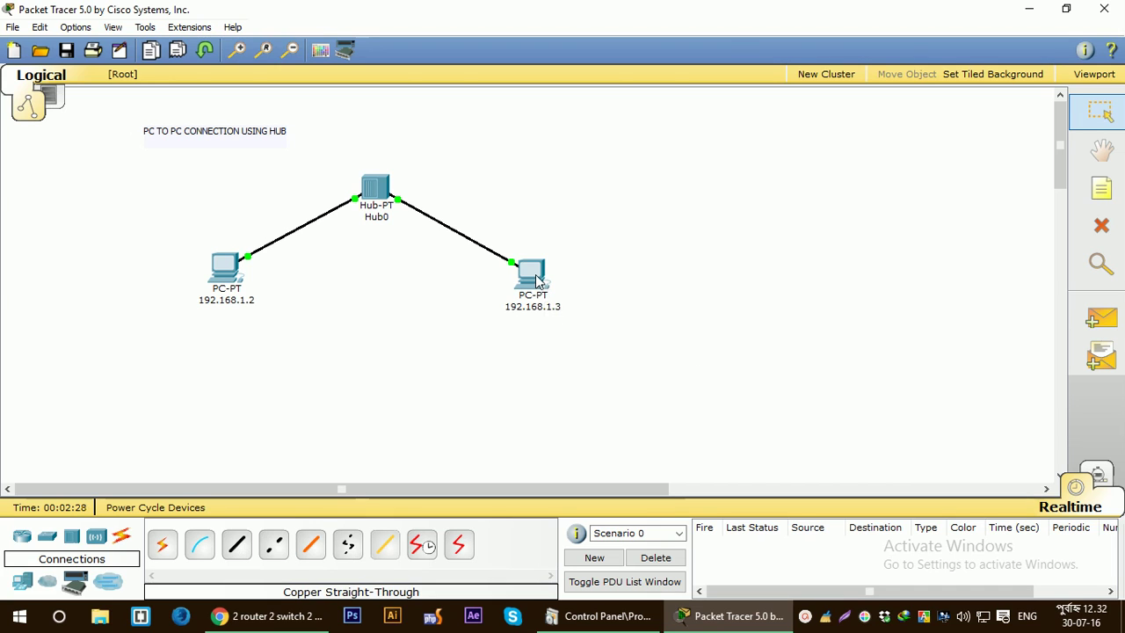
Ping 192.168.1.2 from the command prompt of PC 192.168.1.3 and close that PC's window.
mouse_move(538, 270)
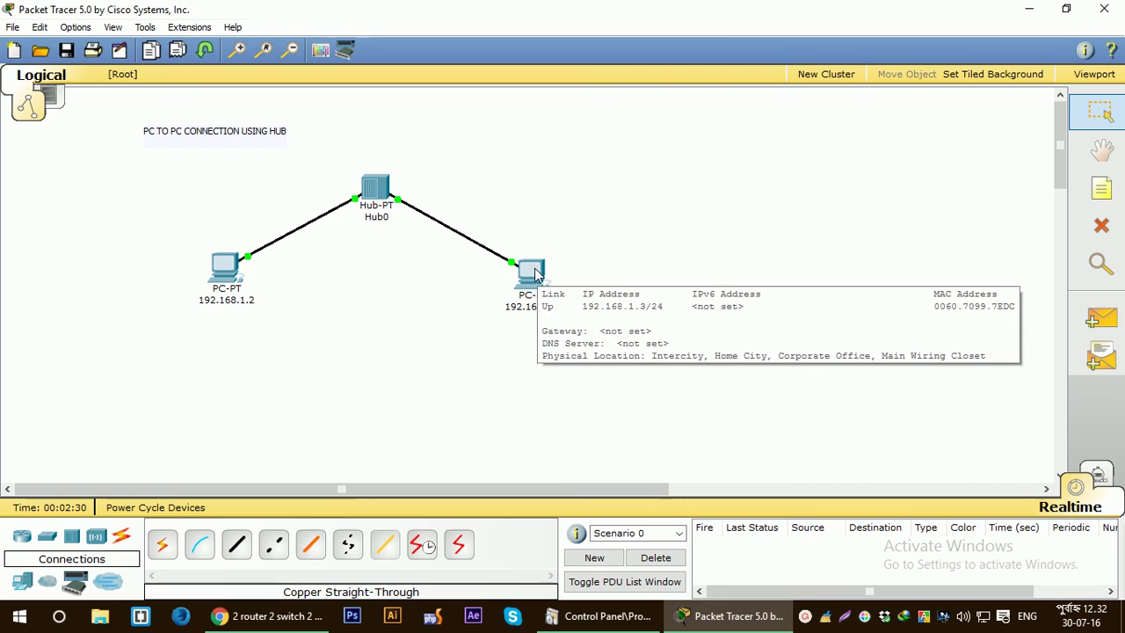
click(536, 269)
drag(327, 51, 830, 48)
click(818, 151)
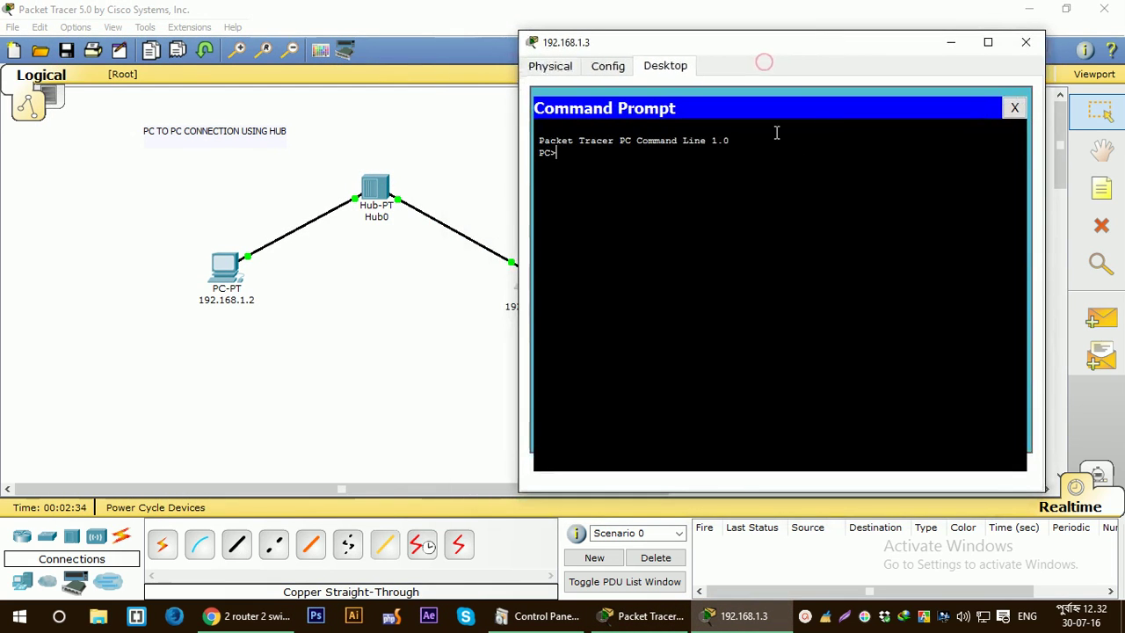
text(PING)
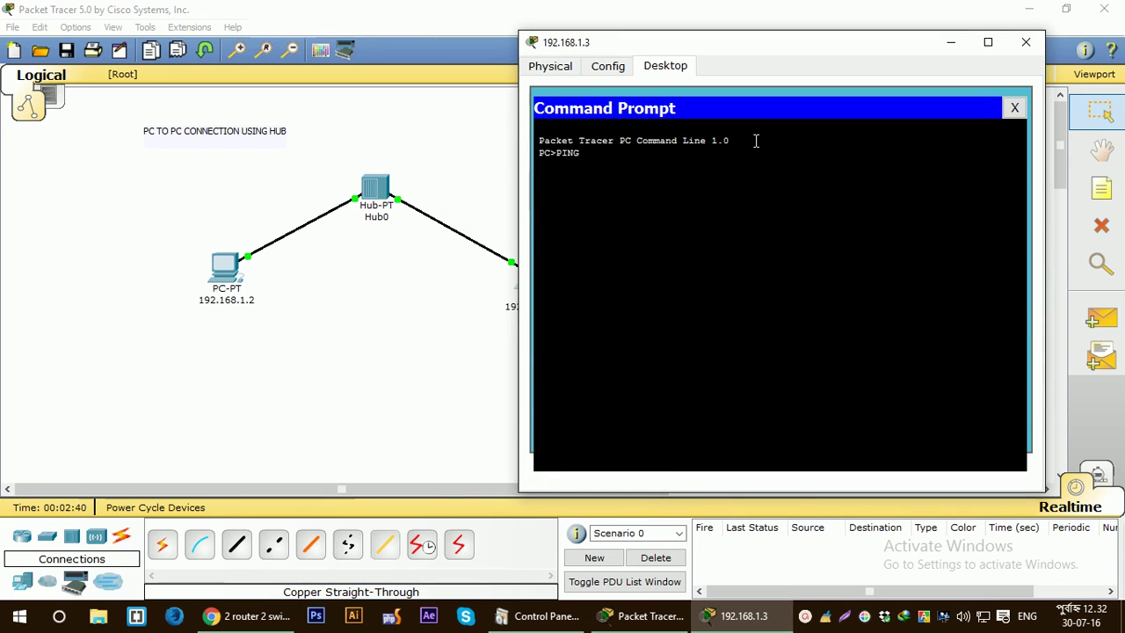
text(192.1)
key(Return)
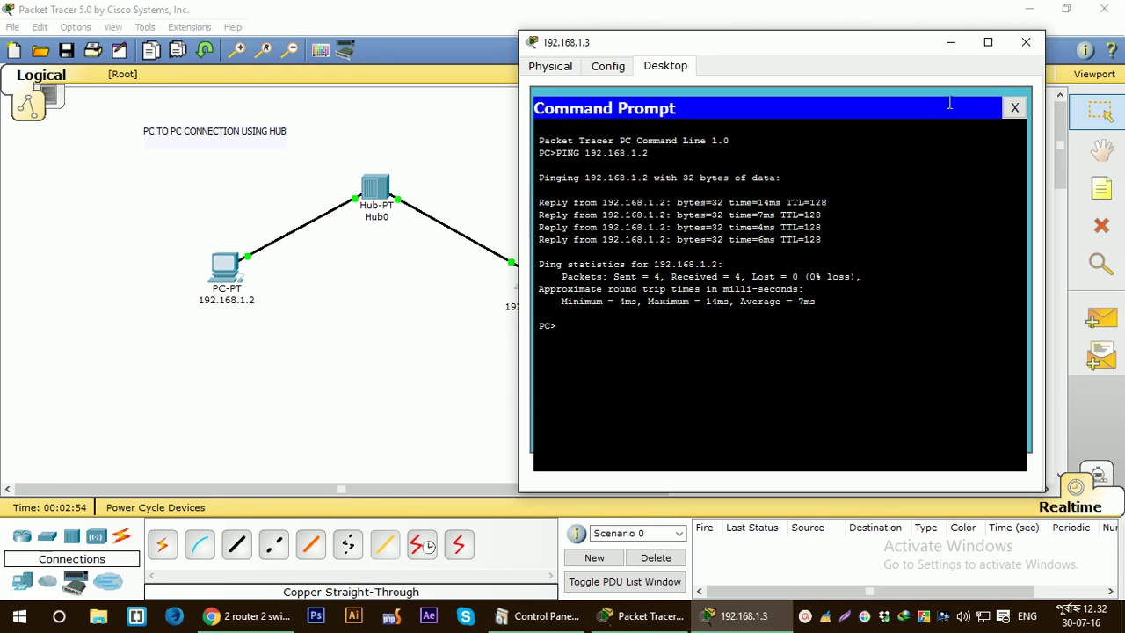
click(1024, 44)
In simulation mode, send a simple PDU from PC 192.168.1.2 through the hub to PC 192.168.1.3 and play it with auto capture.
click(1104, 476)
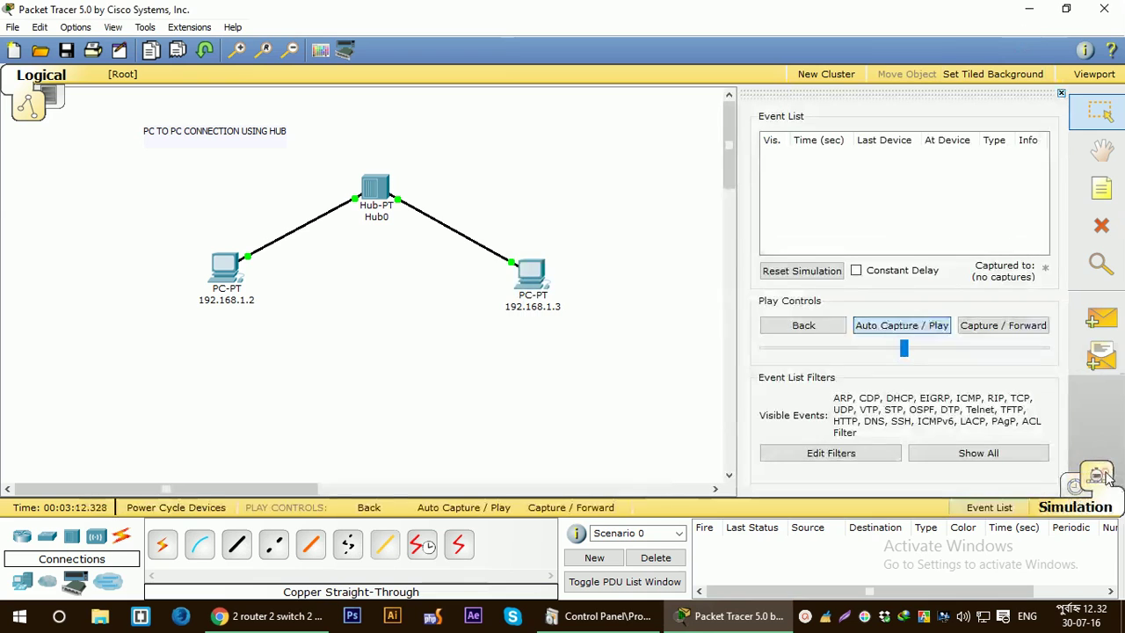
click(1099, 322)
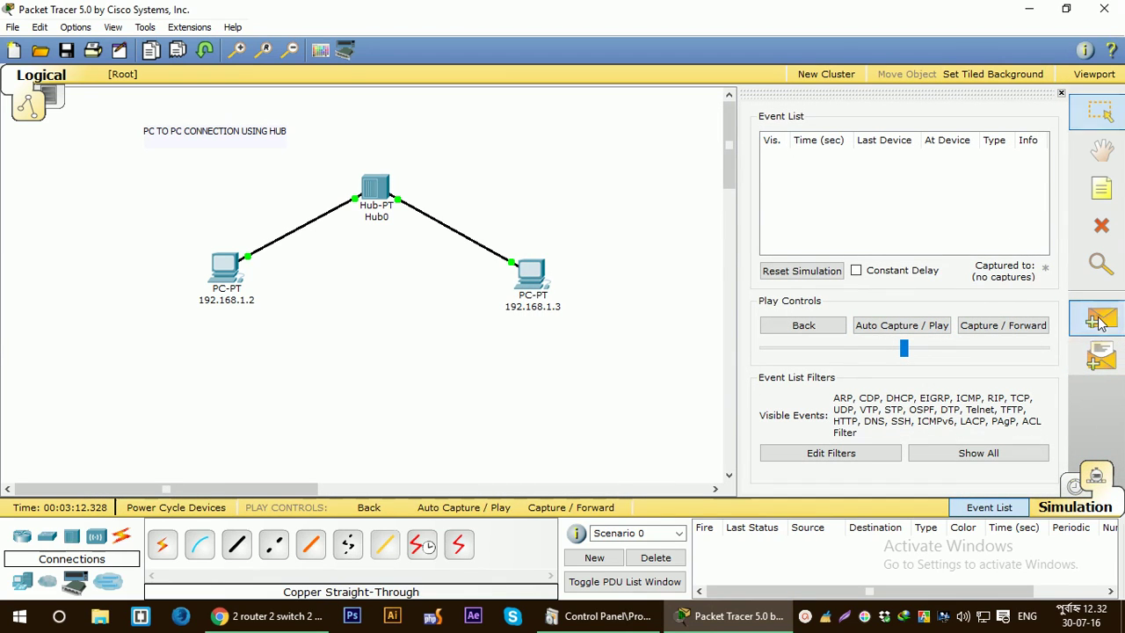
click(227, 269)
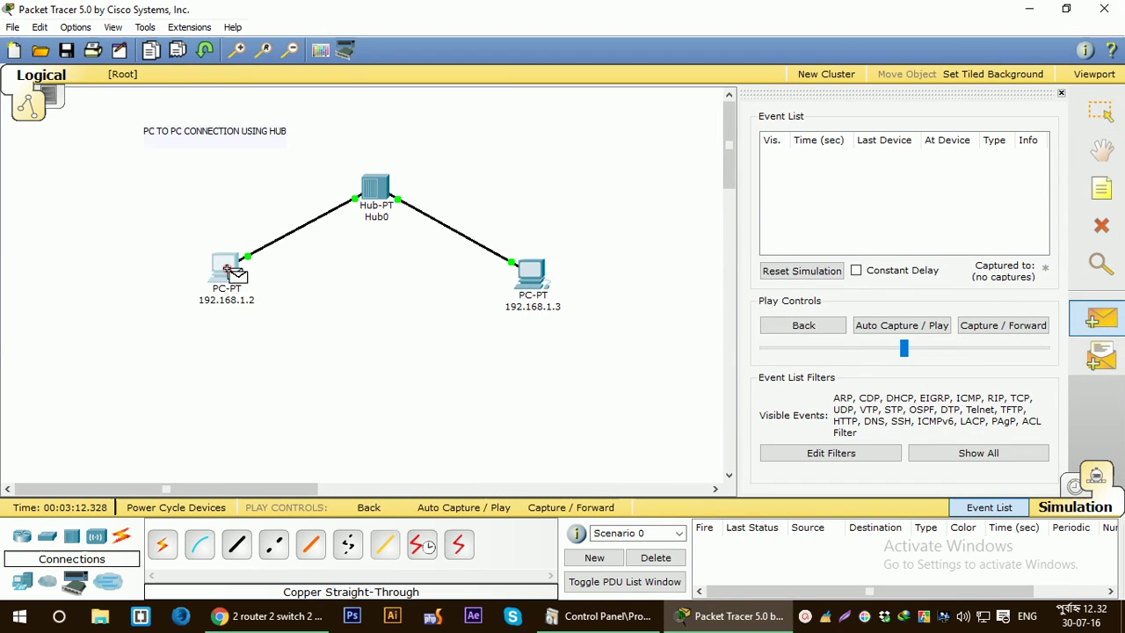
click(532, 276)
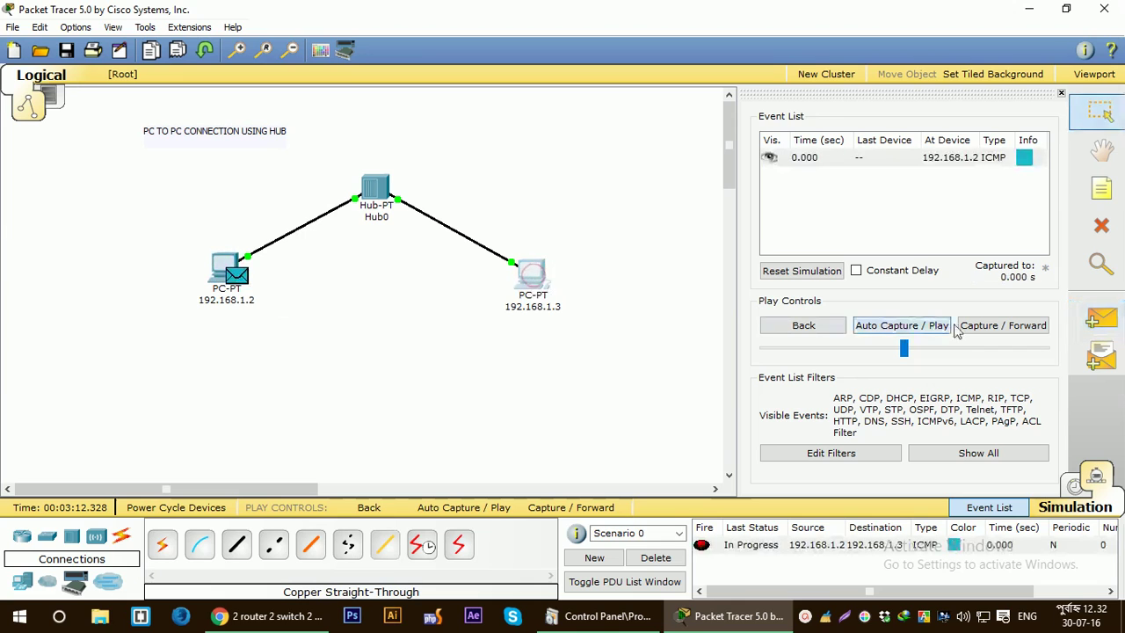
click(903, 327)
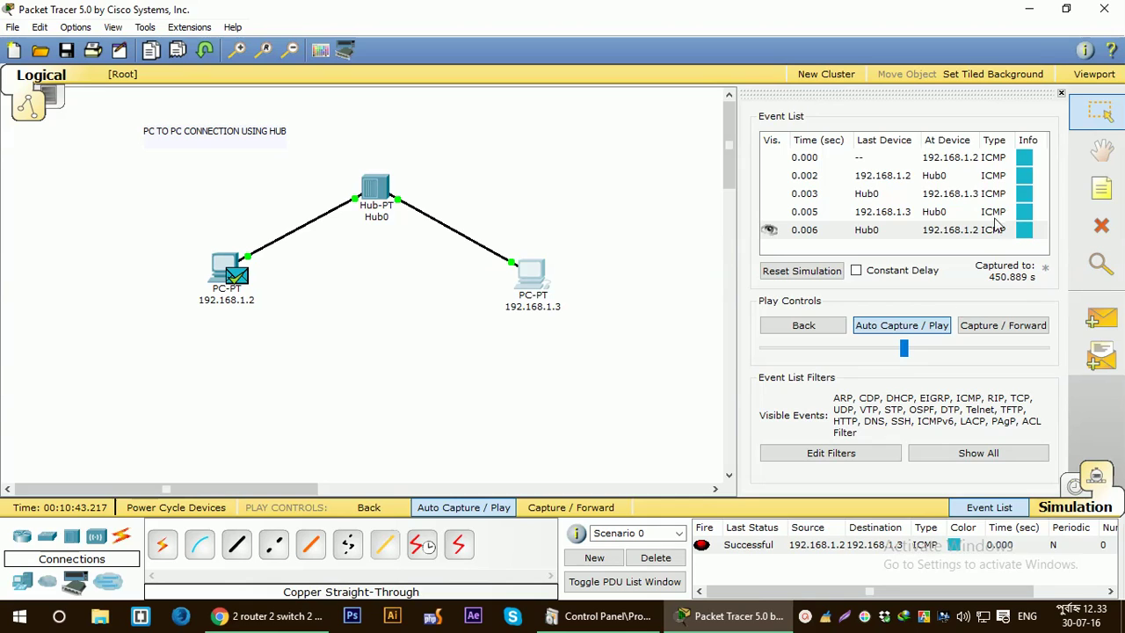
Close the simulation event list beside the hub network.
click(1061, 92)
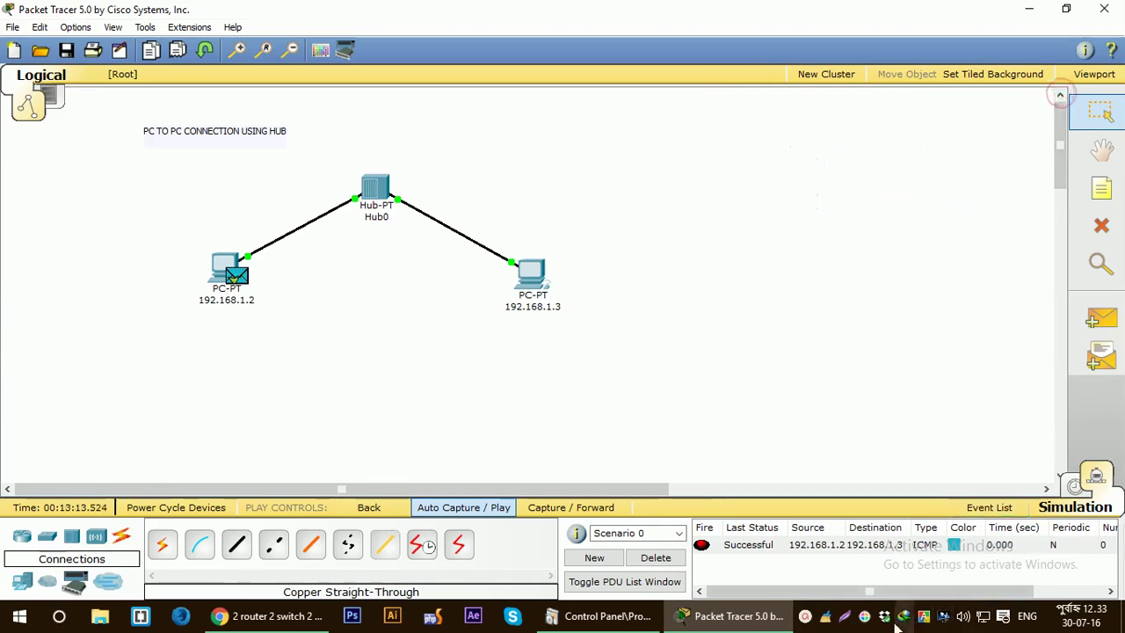
click(806, 617)
click(1022, 576)
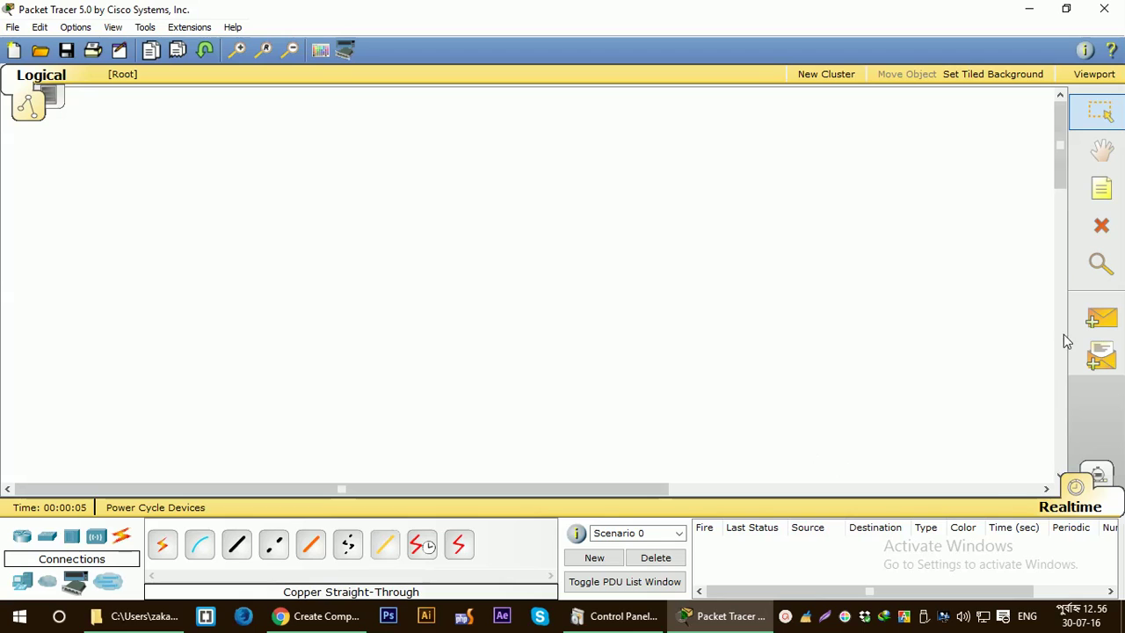
Place the note "PC TO PC CONNECTION USING SWITCH AND ROUTER" near the top of the empty workspace.
click(1103, 202)
click(188, 139)
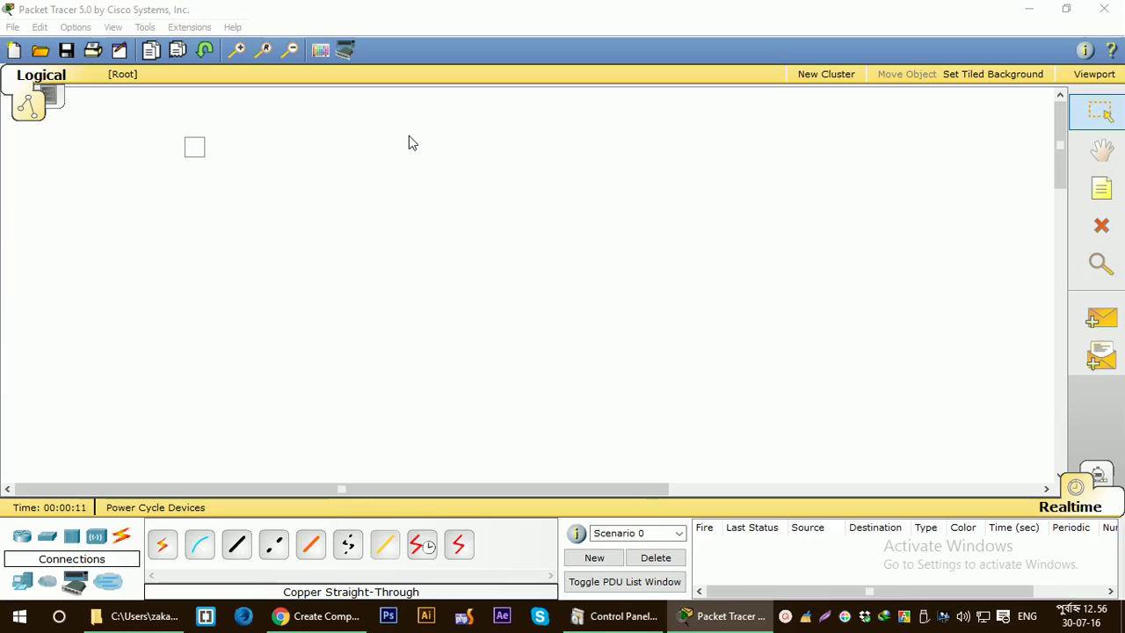
text(PC)
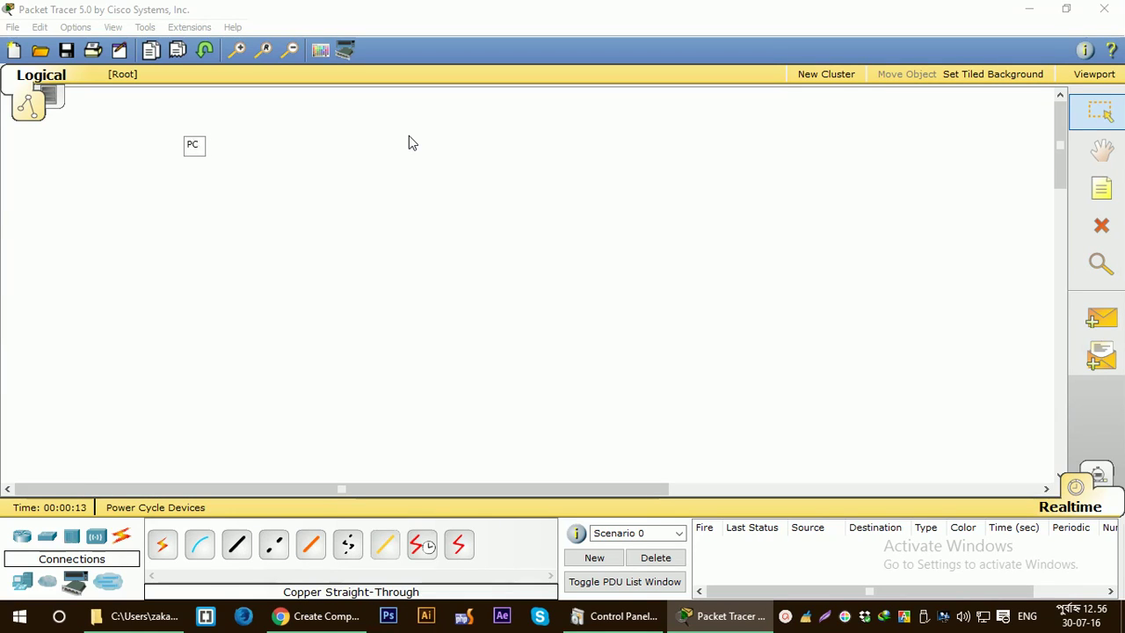
text( TO PC CON)
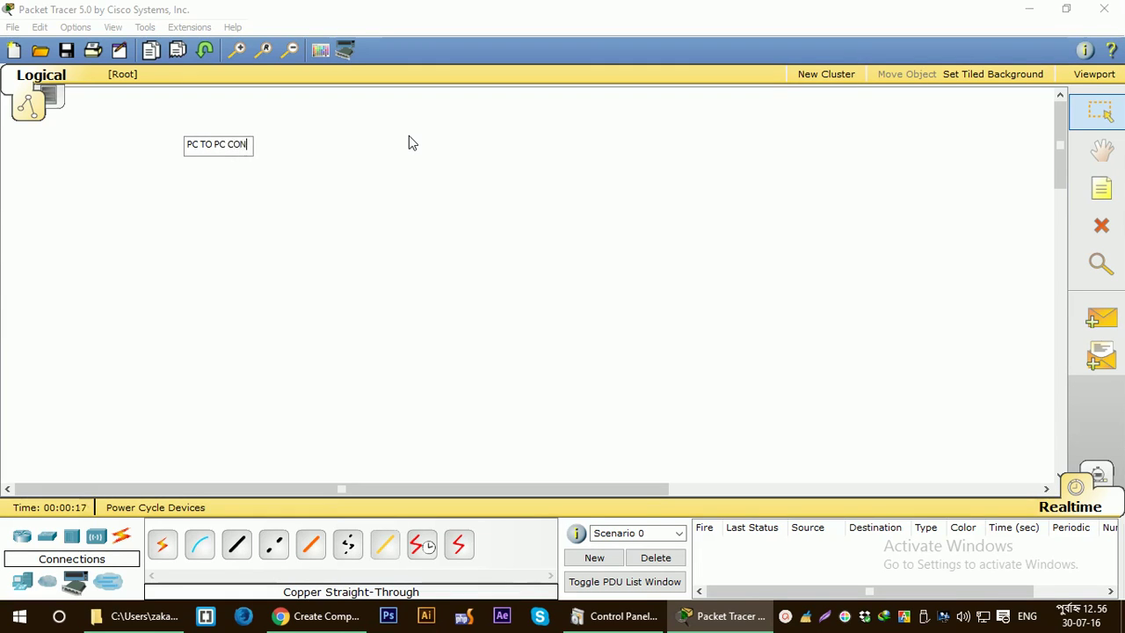
text(NECTION U)
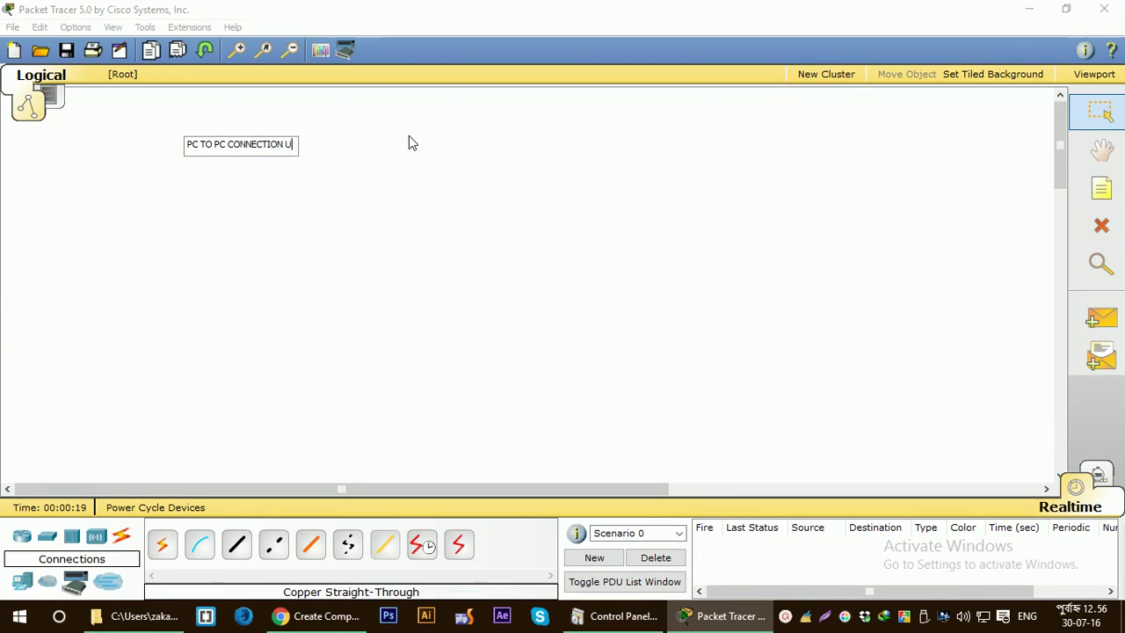
text(SING SWITCH AND ROUTER)
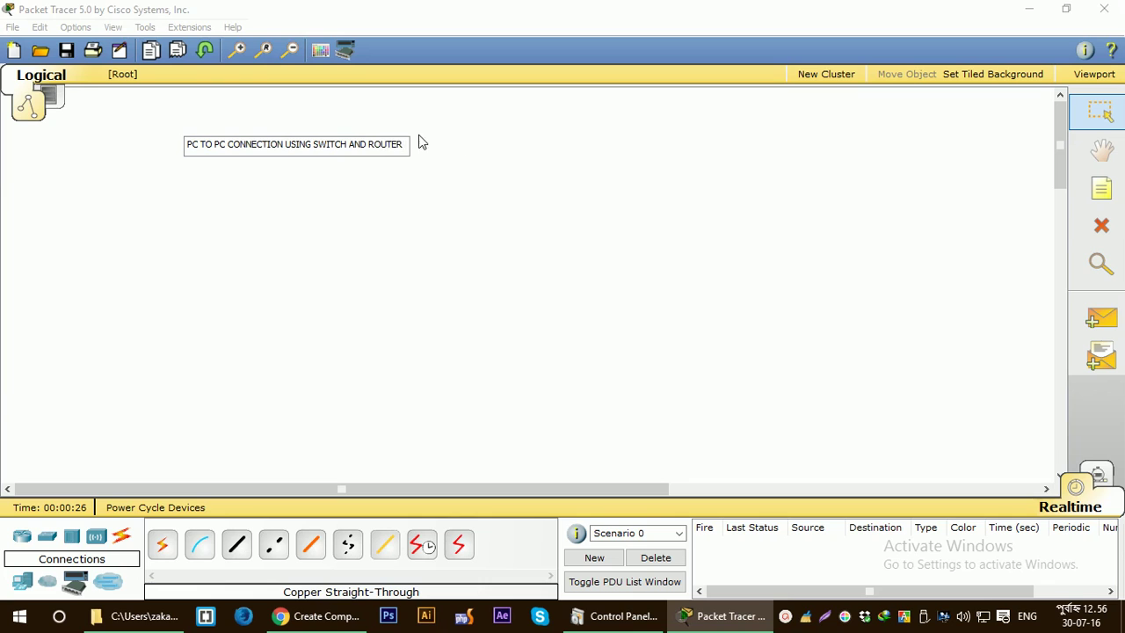
click(475, 158)
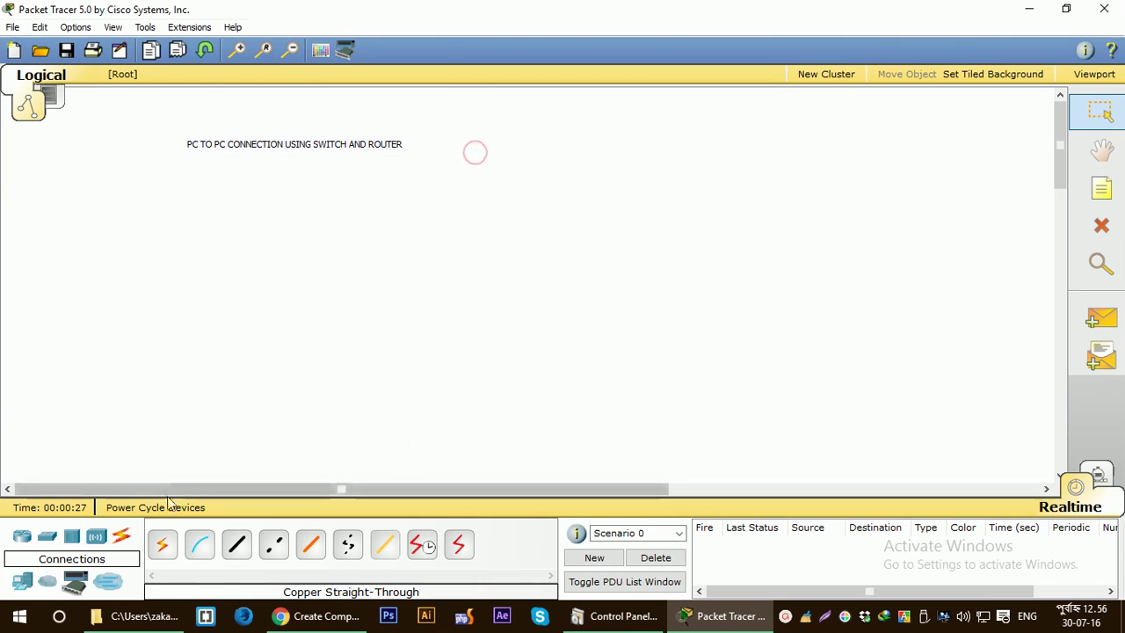
Place two generic PCs below the note, widely spaced side by side.
click(25, 584)
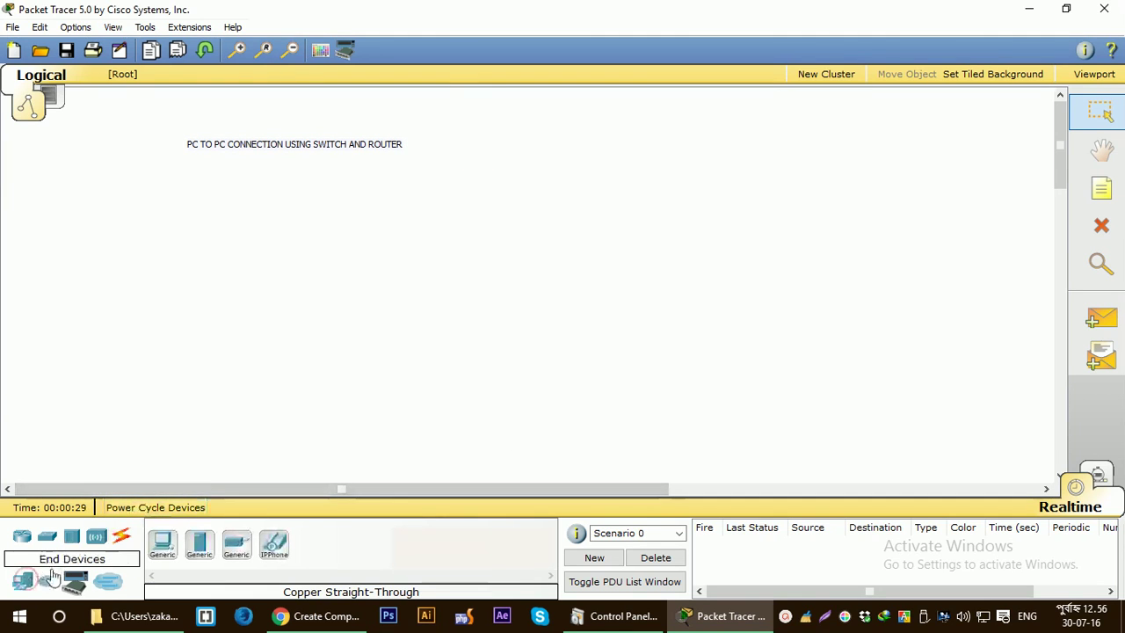
click(160, 546)
click(213, 284)
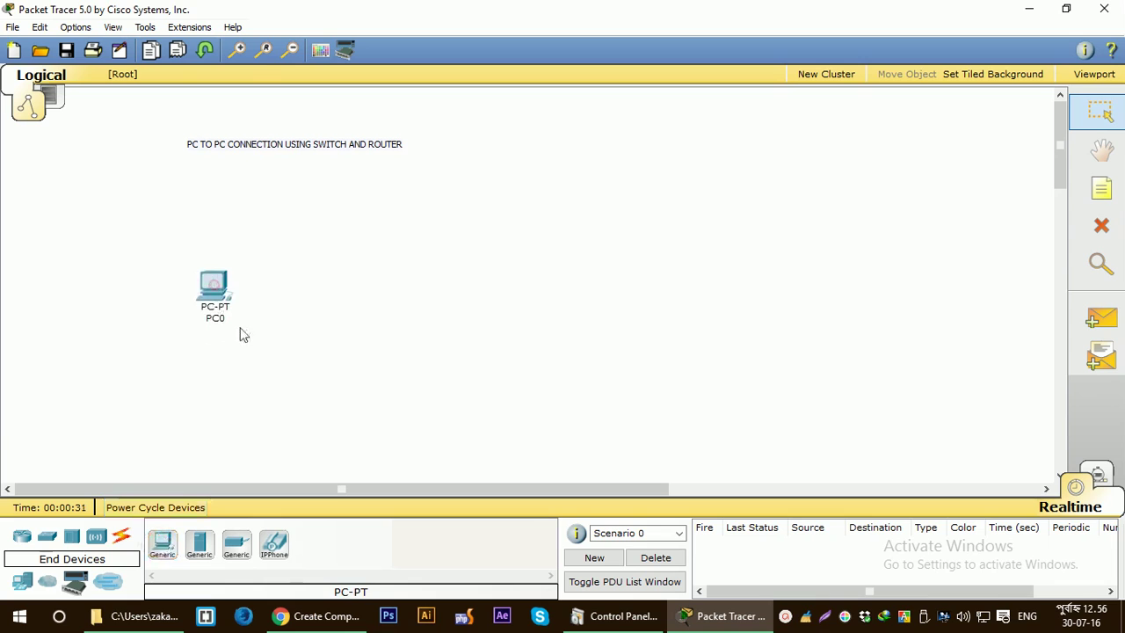
click(161, 543)
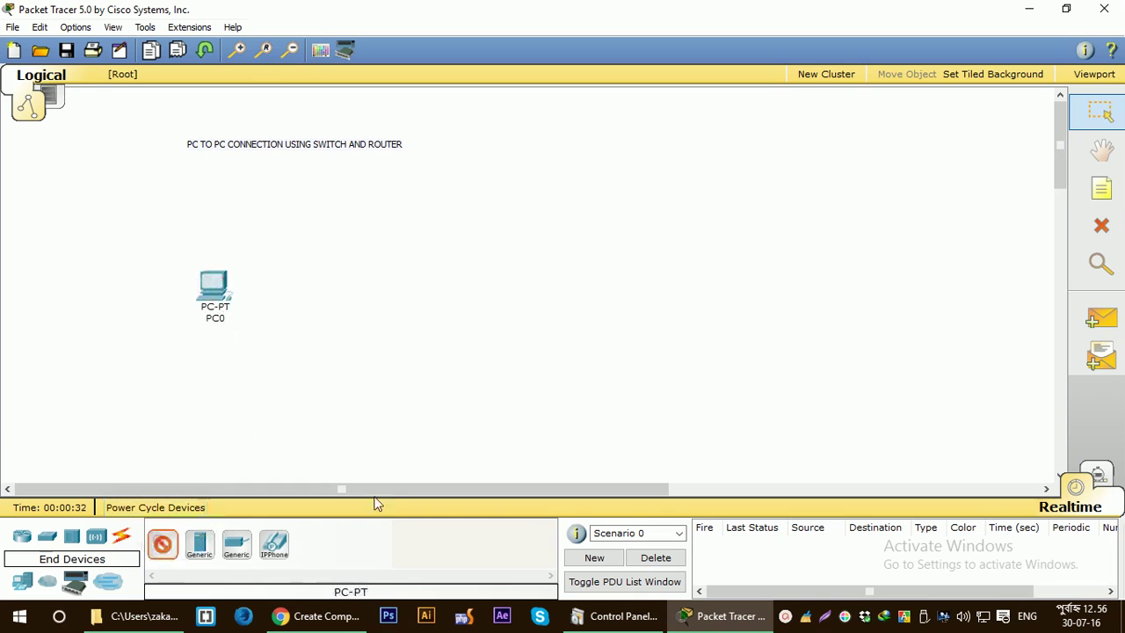
click(547, 294)
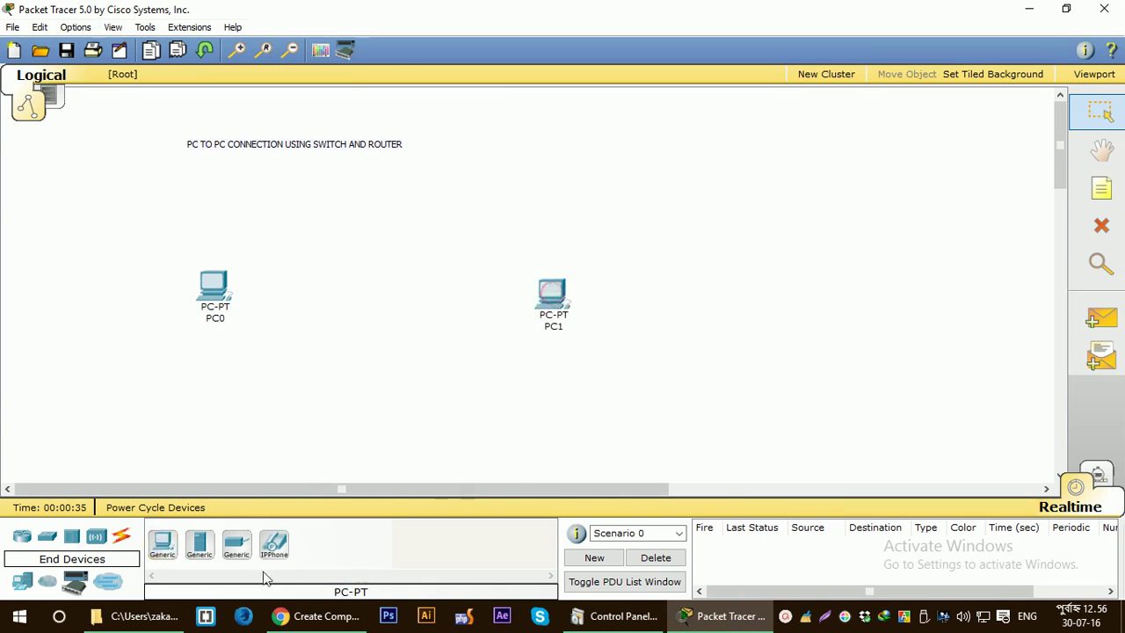
Place a 2950-24 switch between the two PCs and an 1841 router above the switch.
click(47, 536)
click(162, 544)
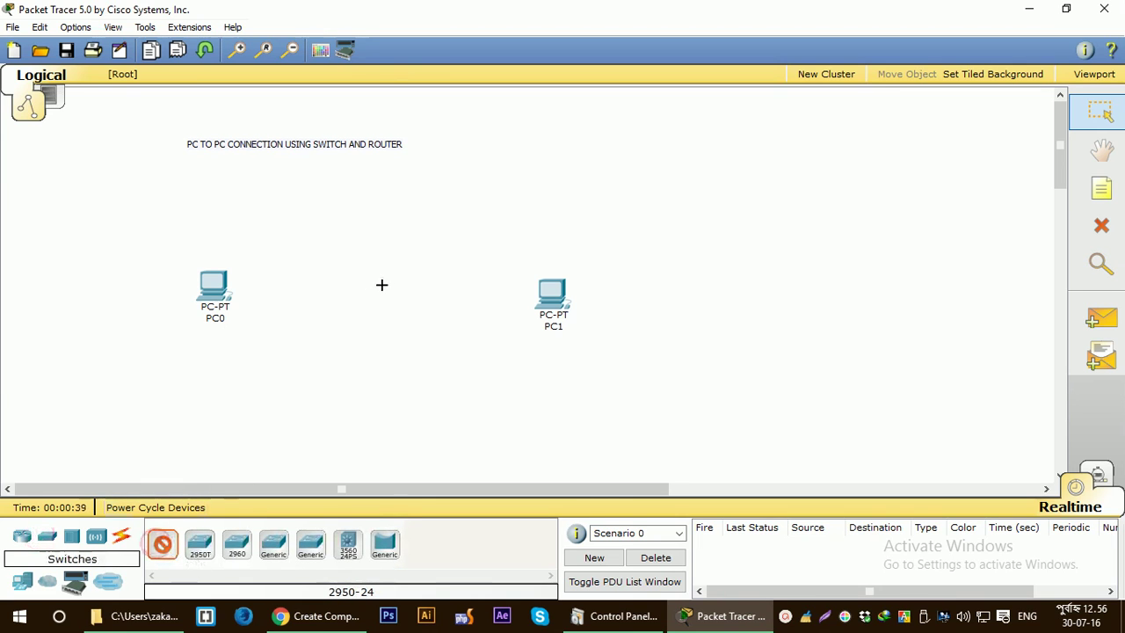
click(377, 287)
click(22, 536)
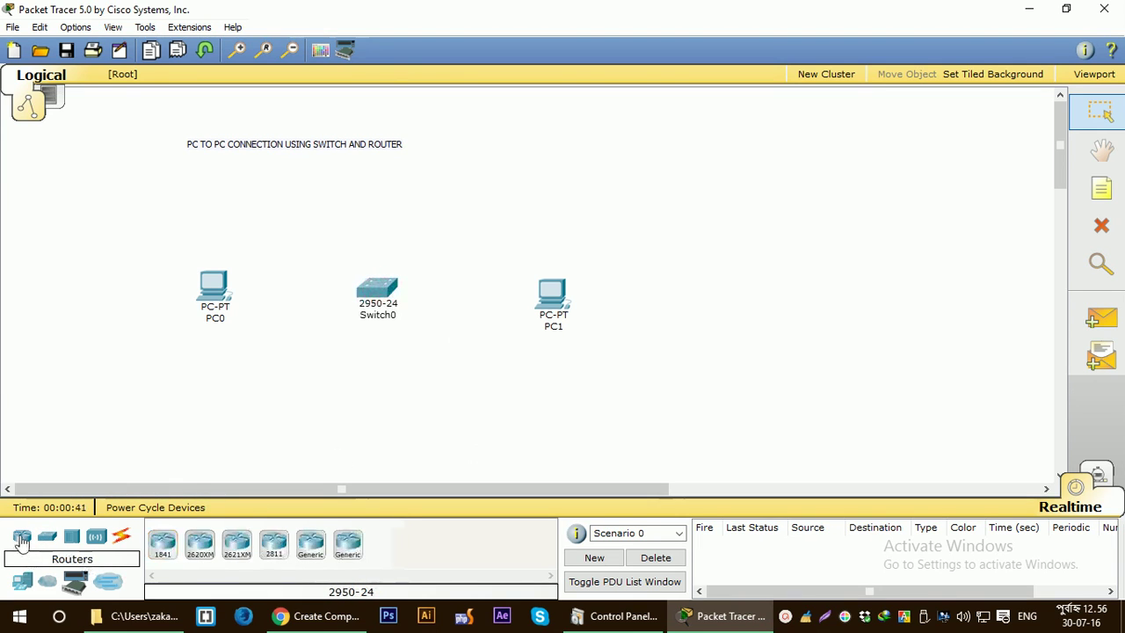
click(163, 546)
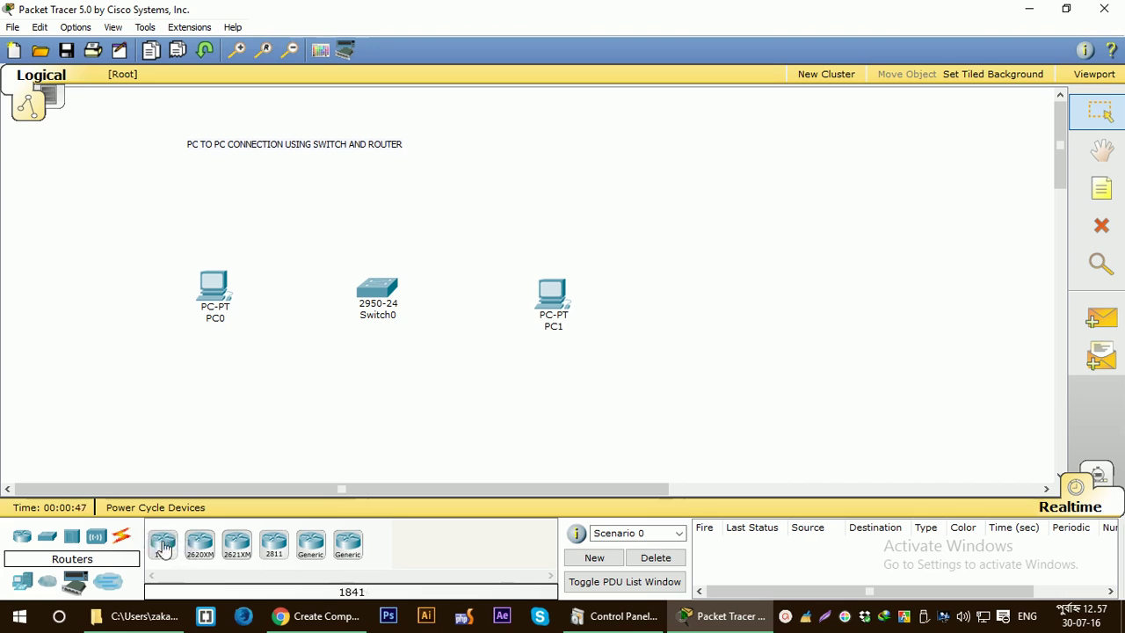
click(376, 190)
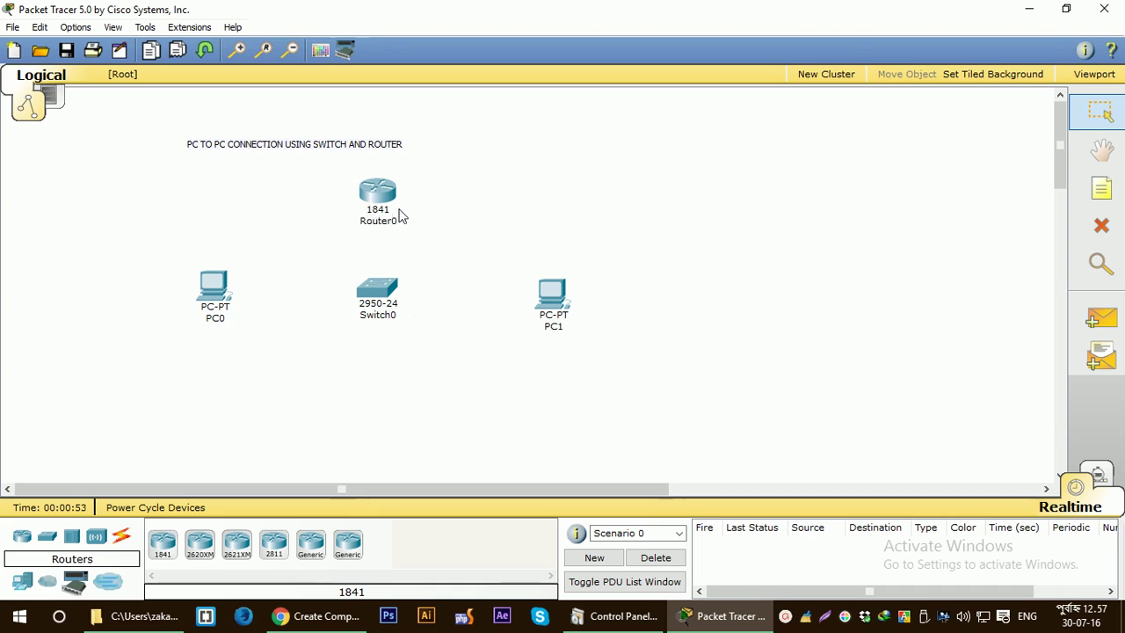
Rename the left PC's label as 192.168.1.2.
mouse_move(219, 323)
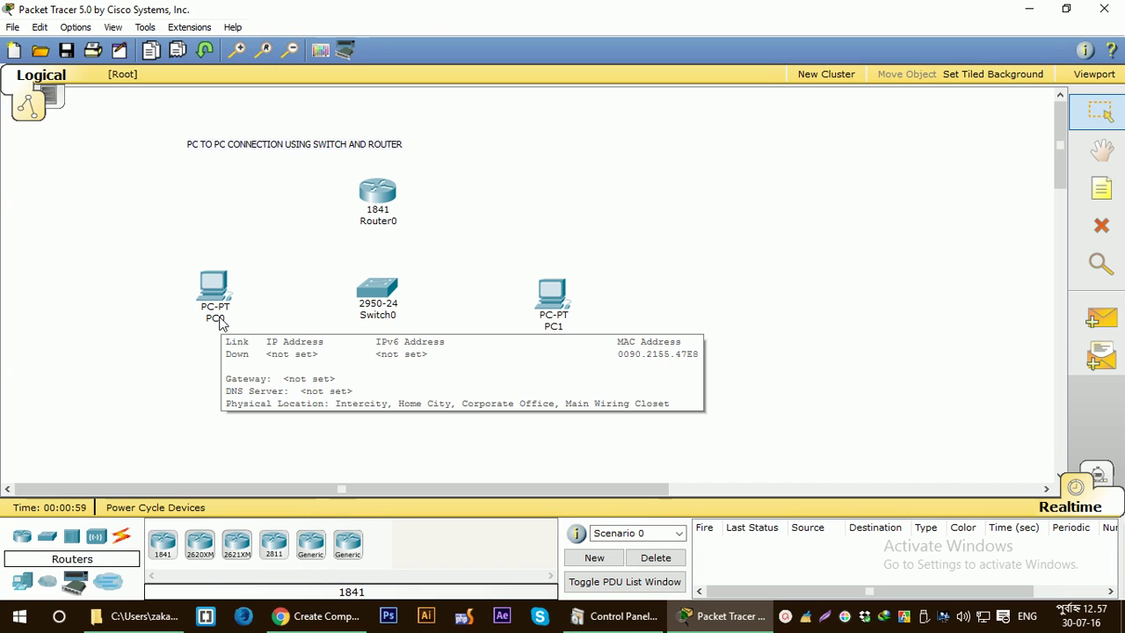
click(216, 319)
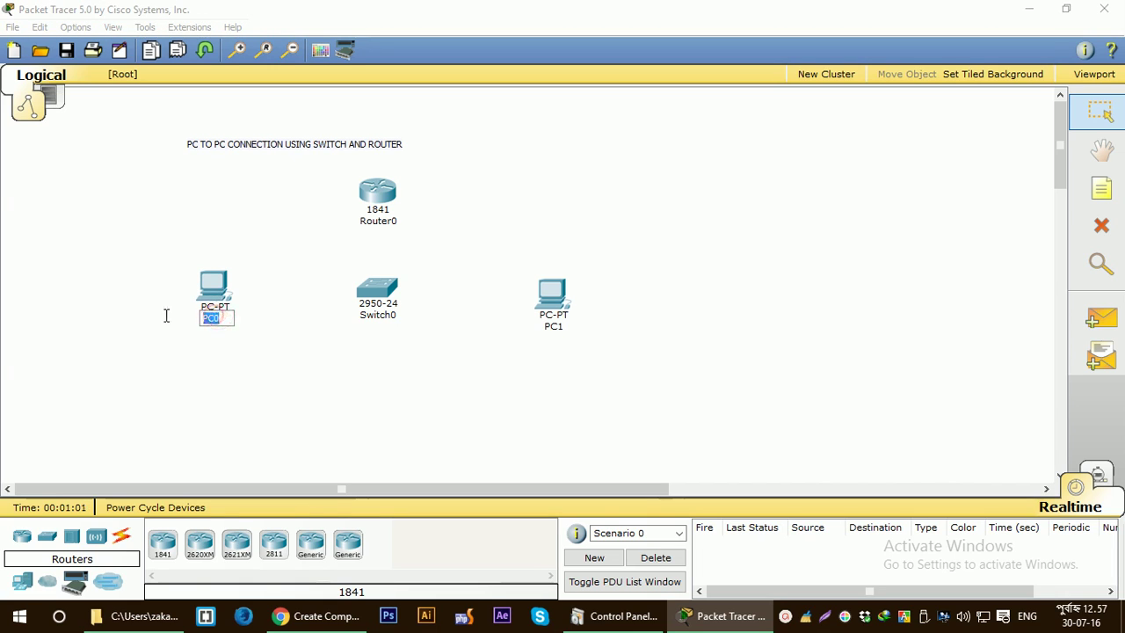
key(BackSpace)
text(19)
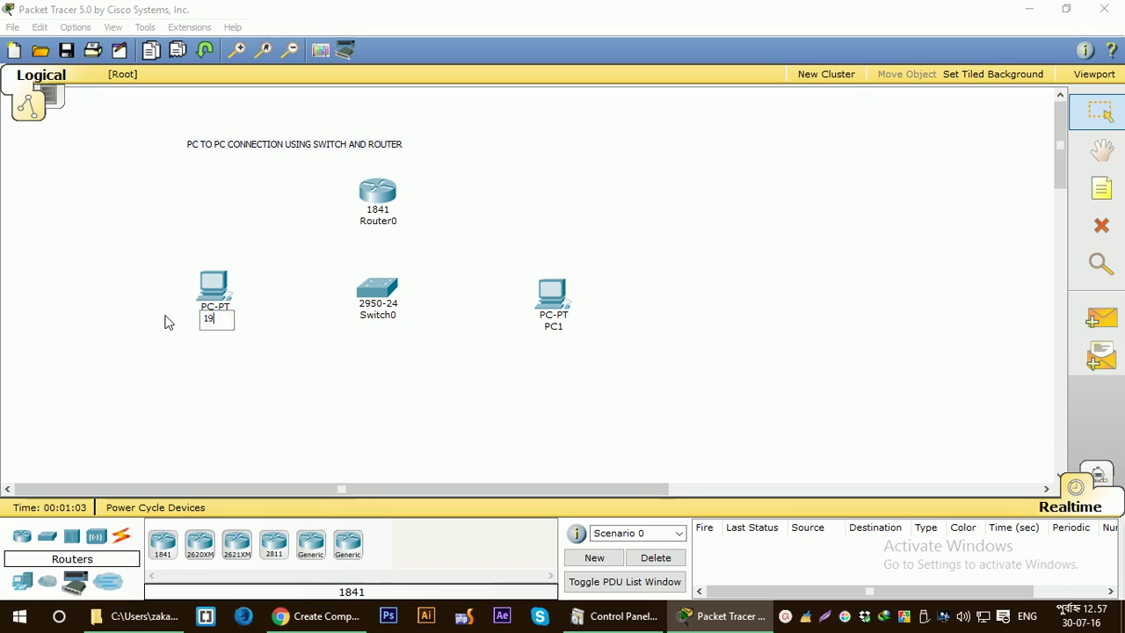
text(2.168.1.2)
click(274, 357)
Rename the right PC's label as 192.168.1.3.
click(556, 326)
key(BackSpace)
text(192)
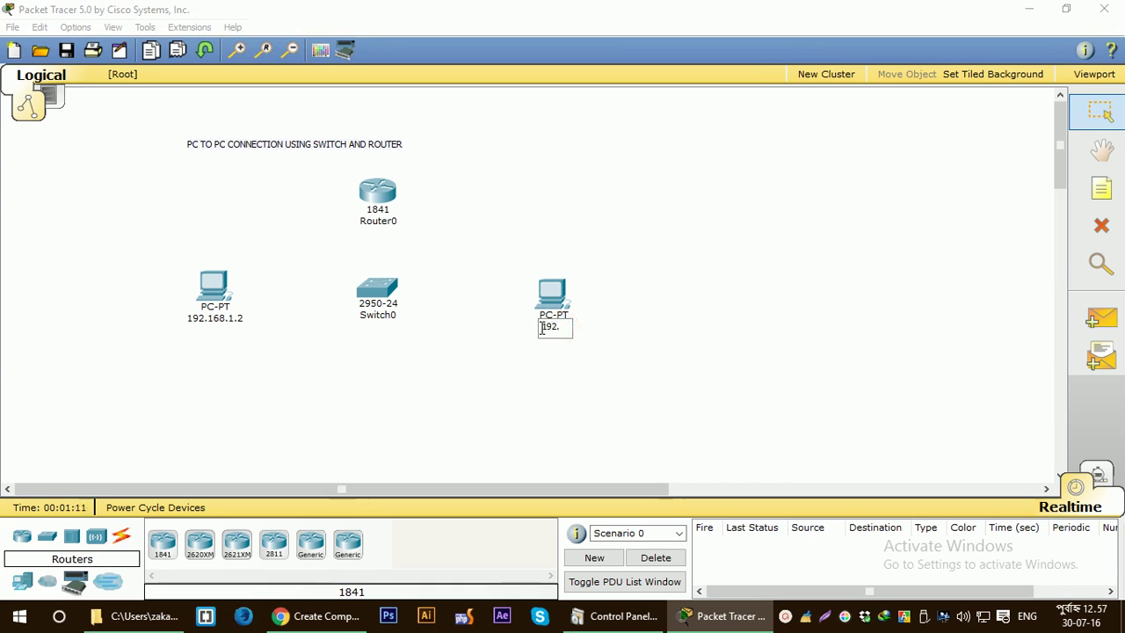
text(.168.12)
key(BackSpace)
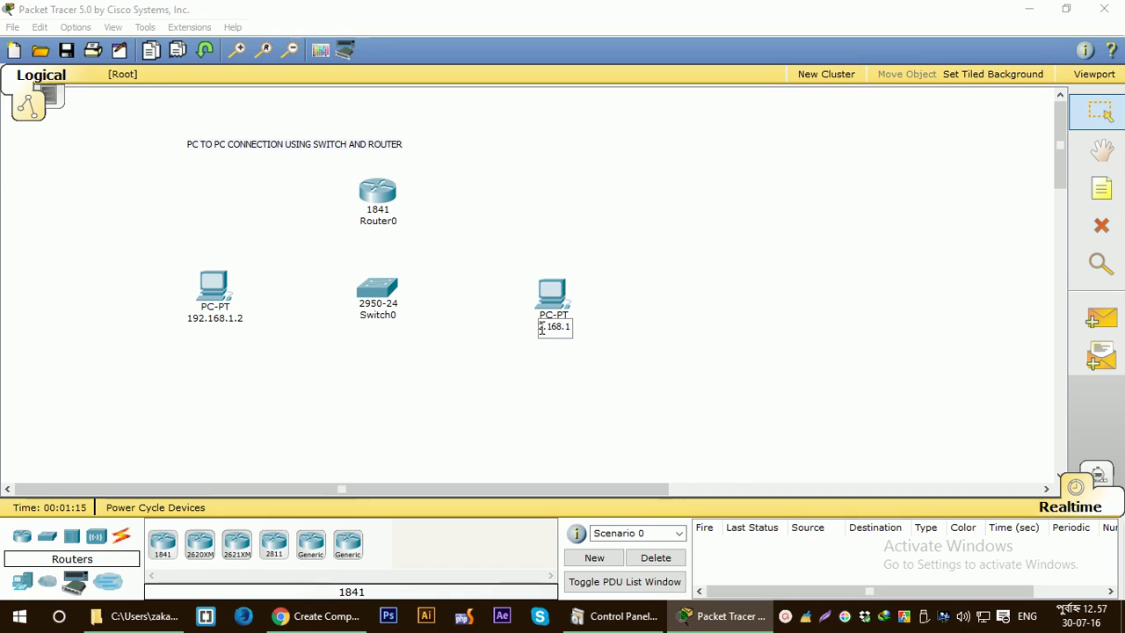
text(.3)
click(496, 356)
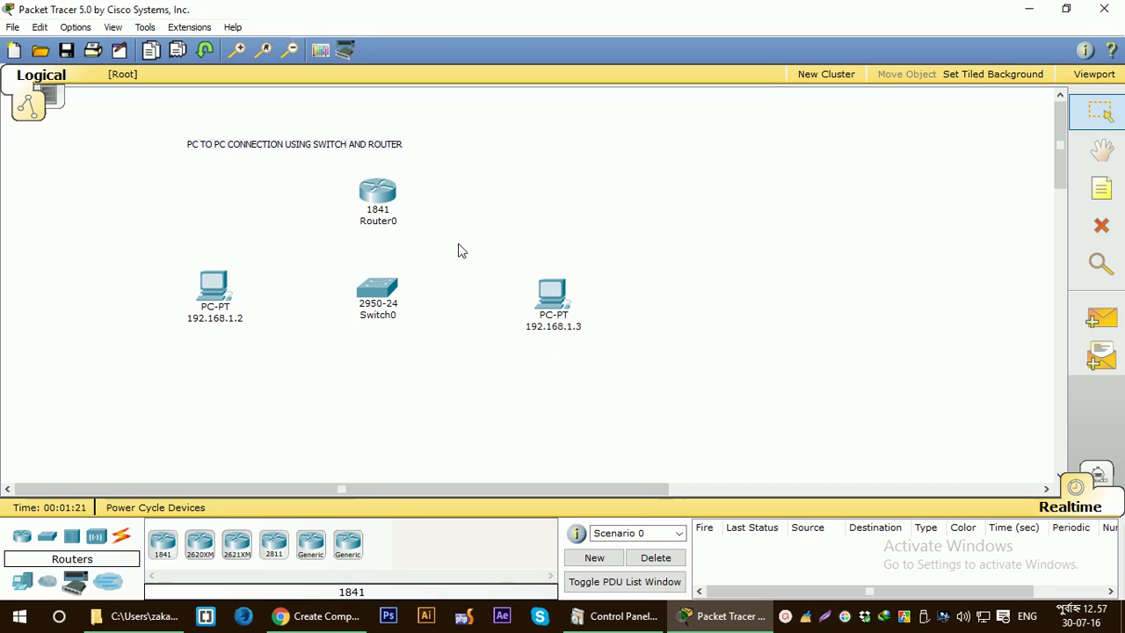
Power off the 1841 router and install a WIC-2T module in its left empty slot.
mouse_move(380, 201)
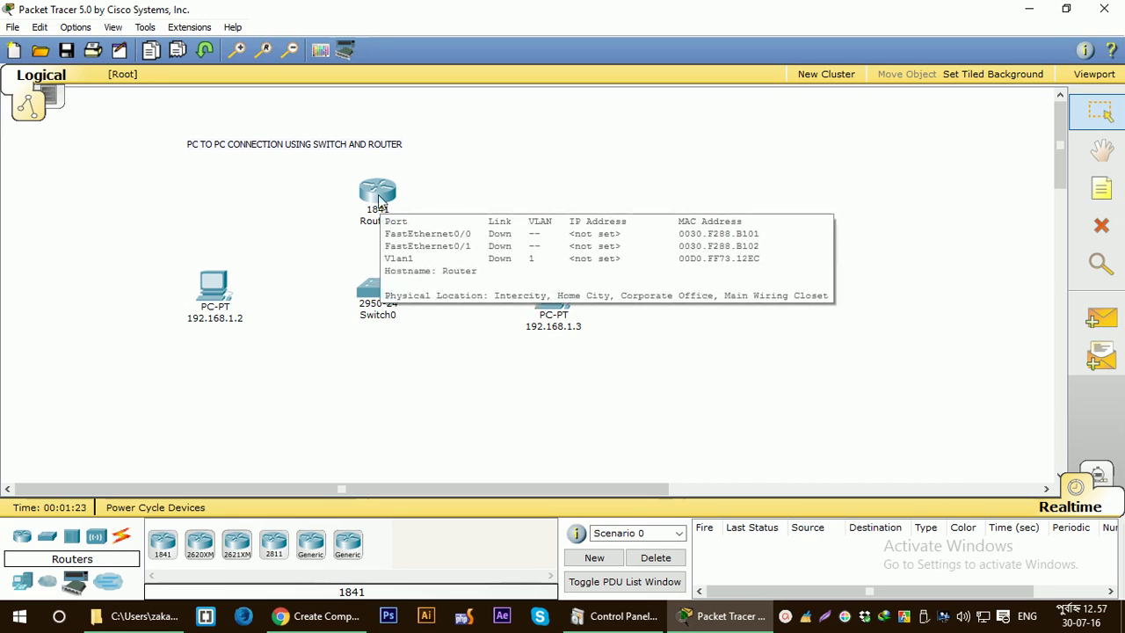
click(475, 167)
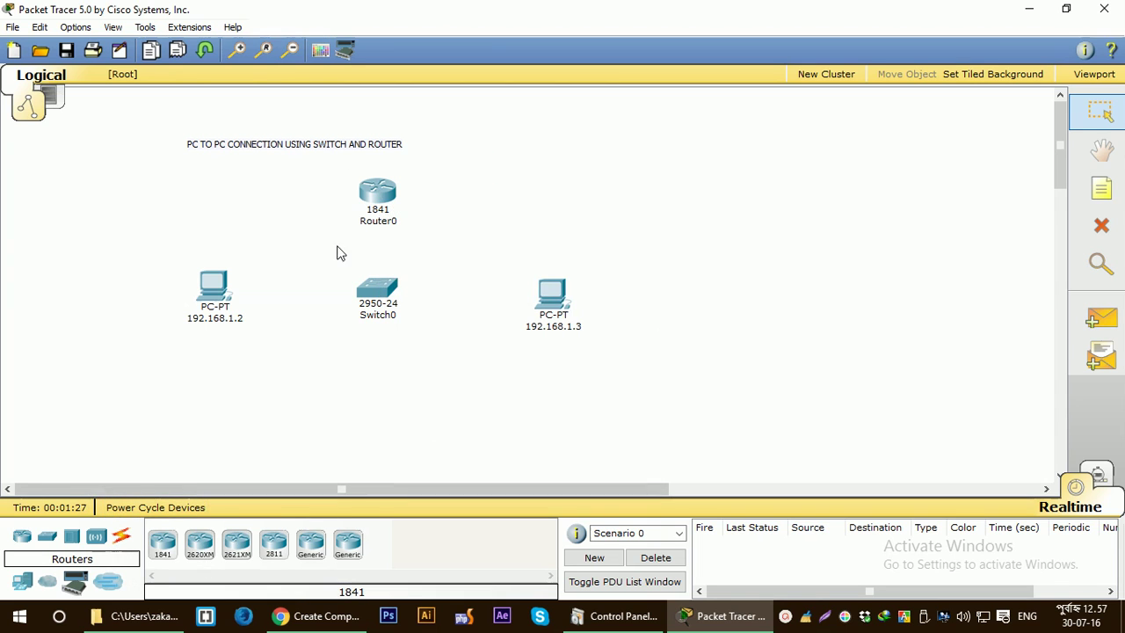
click(378, 193)
click(201, 218)
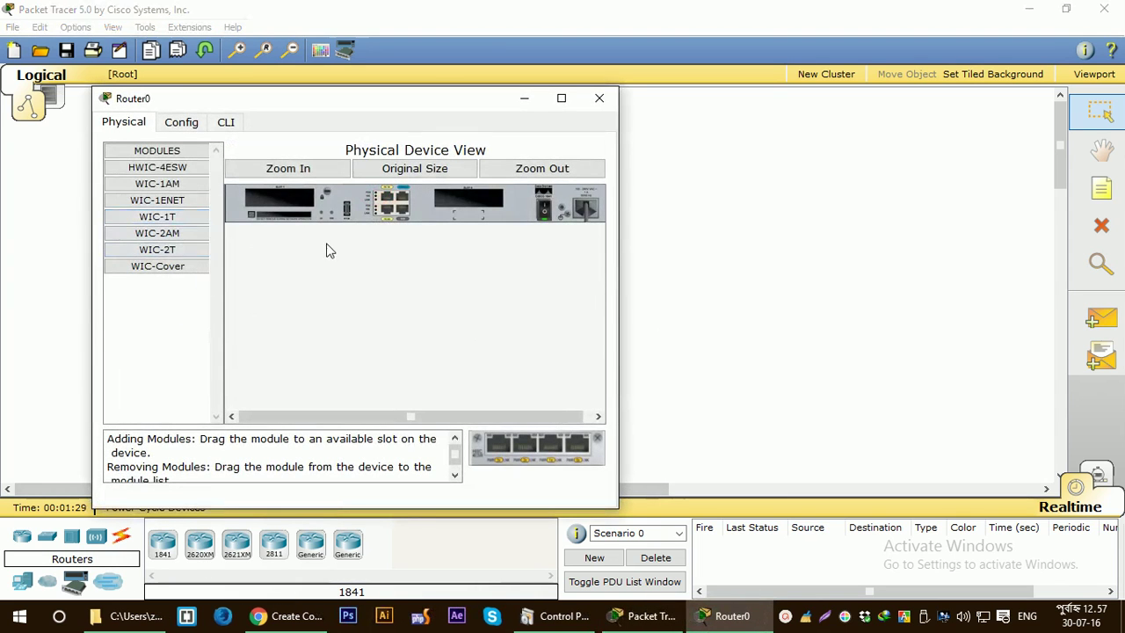
click(545, 216)
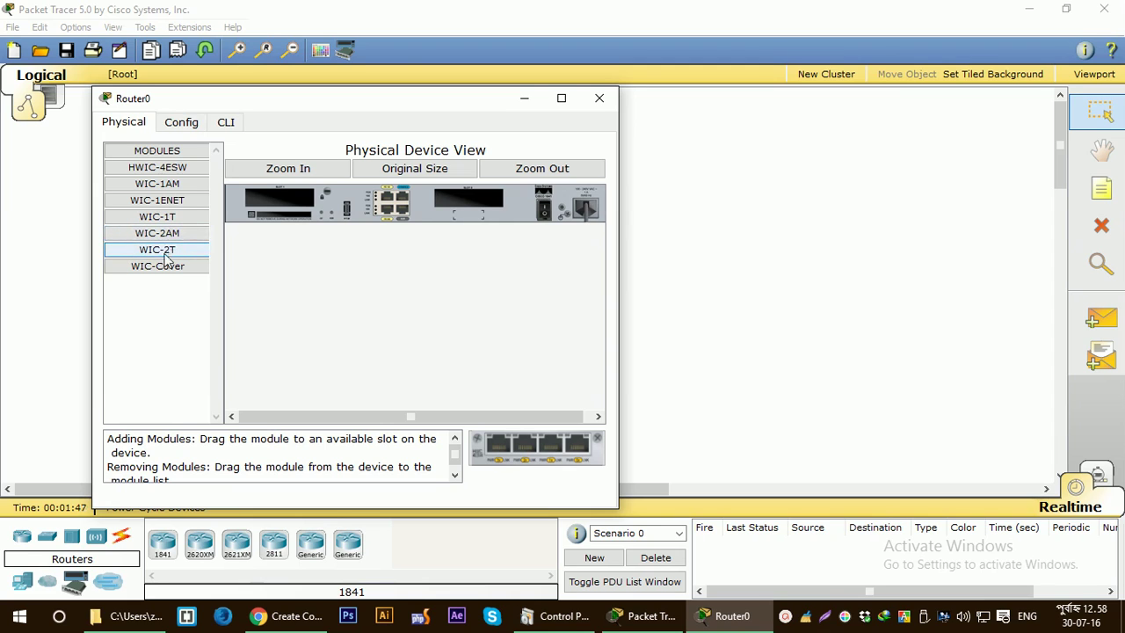
drag(164, 256, 275, 209)
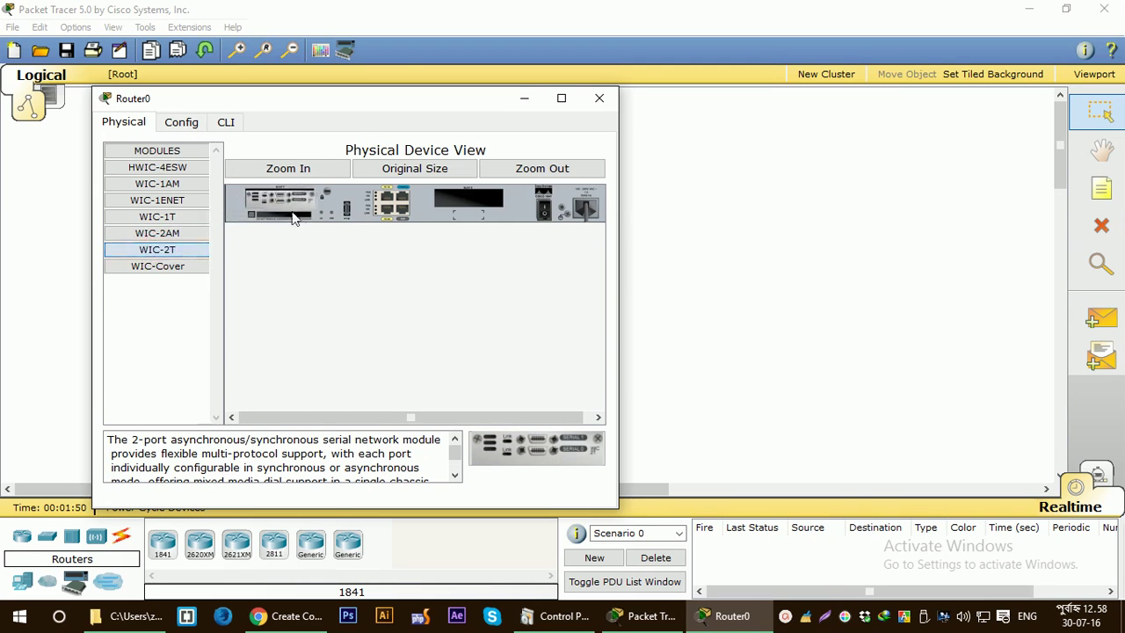
Install a WIC-1ENET module in the router's right empty slot and power the router back on.
click(158, 202)
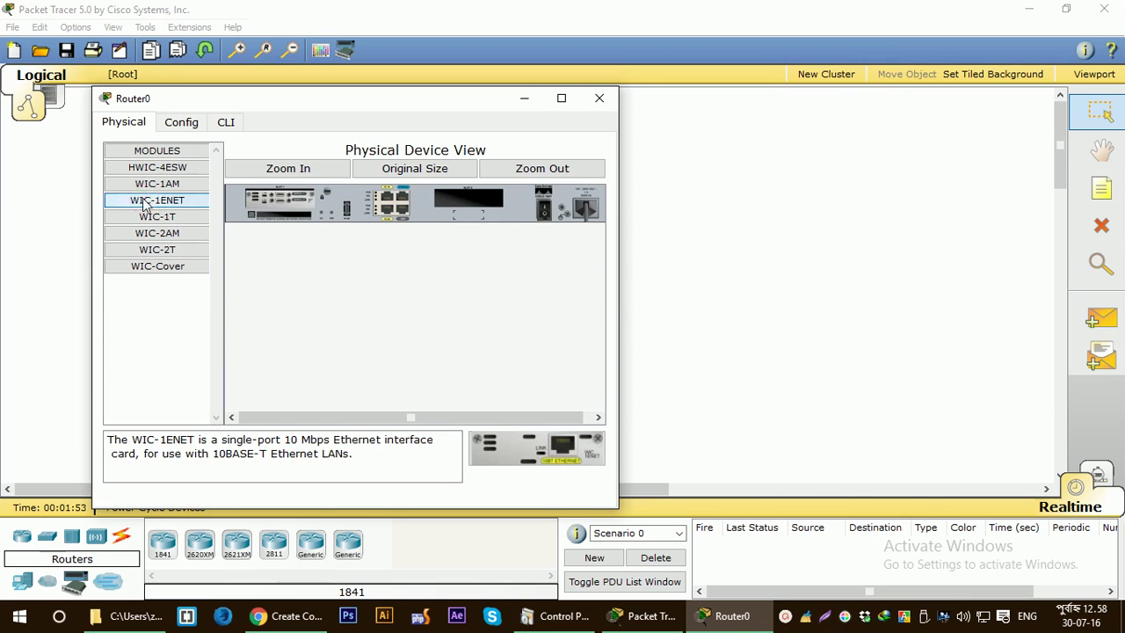
drag(149, 206, 468, 202)
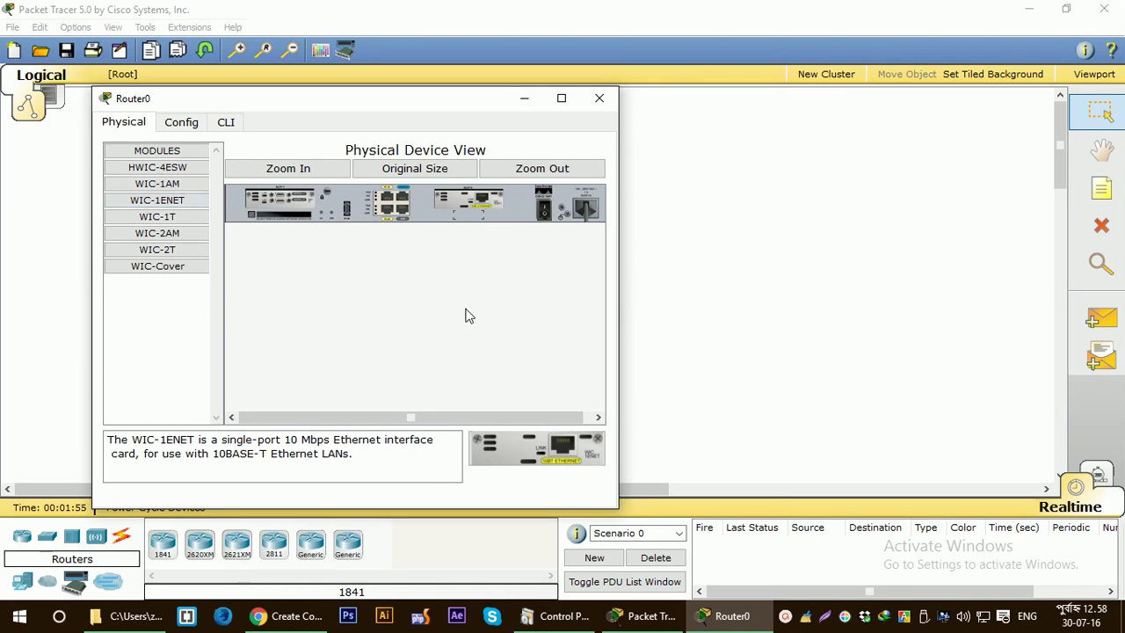
click(545, 211)
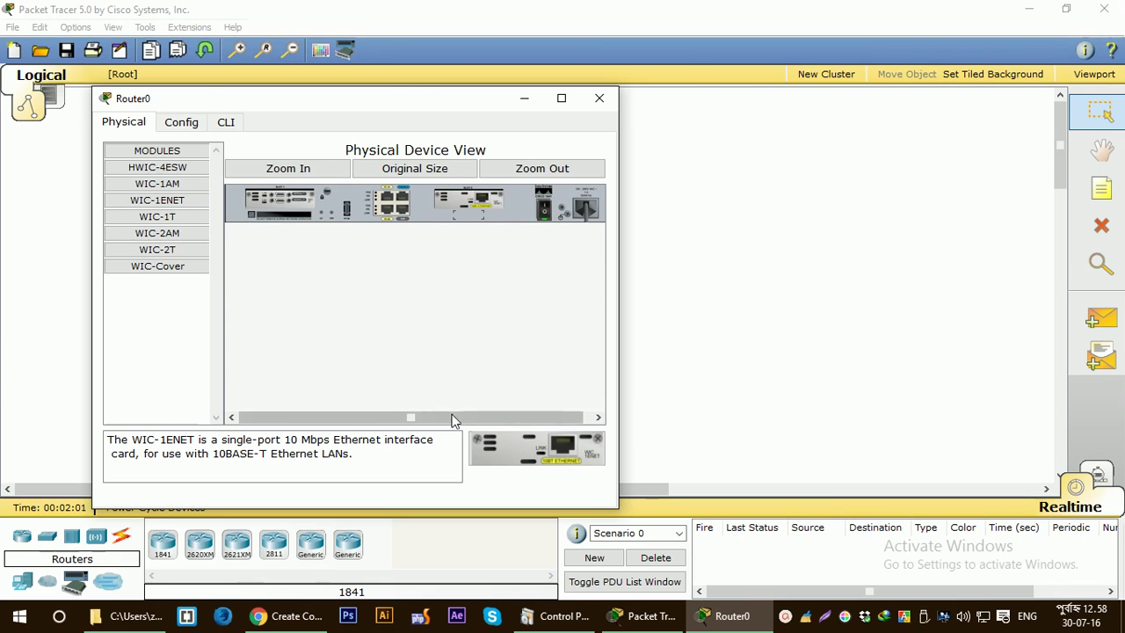
Open the 1841 router's FastEthernet0/0 interface configuration and switch its port status on.
drag(301, 101, 680, 120)
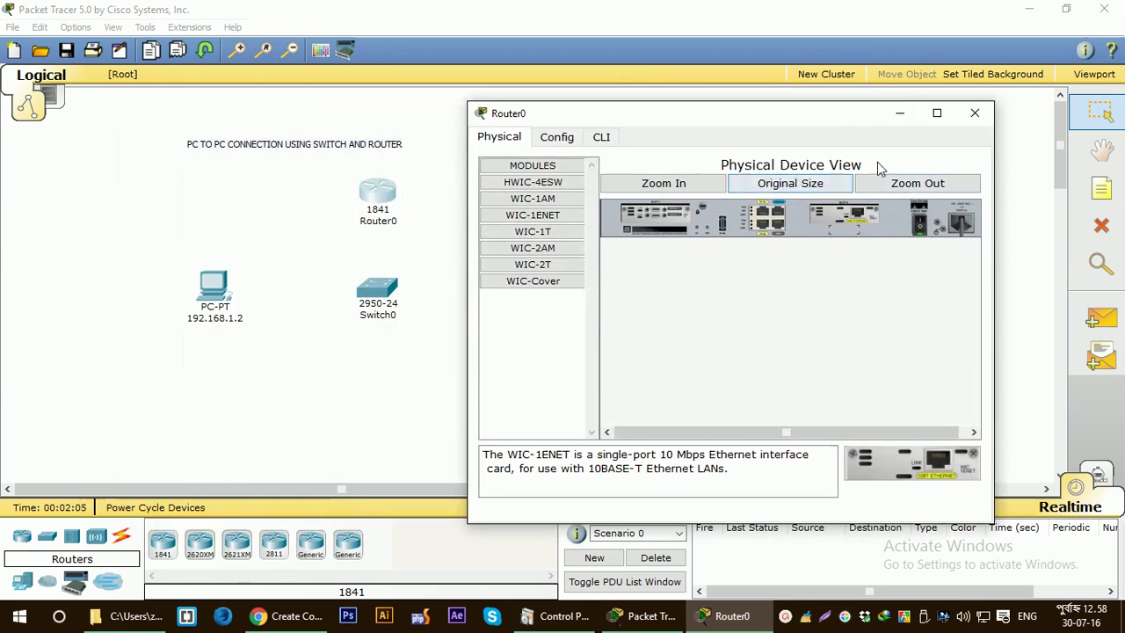
click(564, 138)
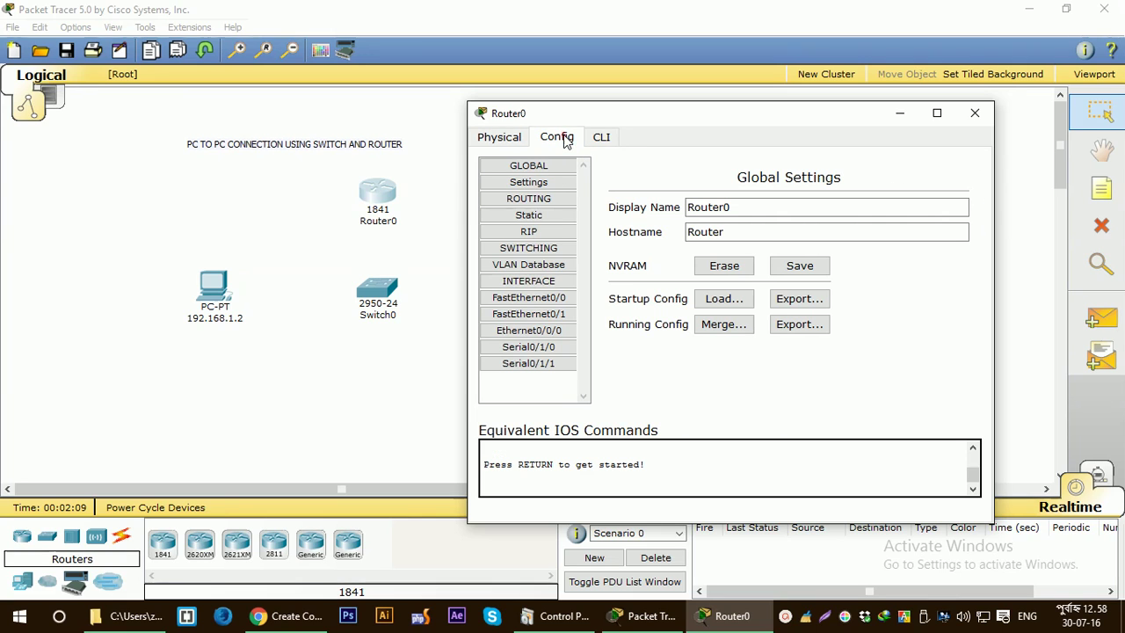
click(533, 299)
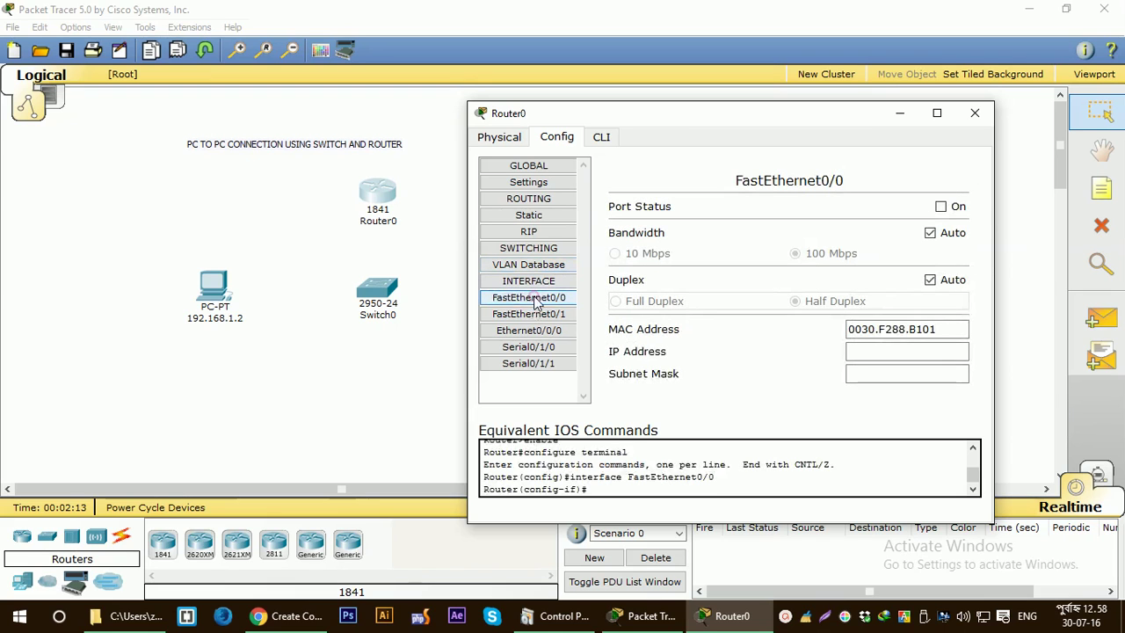
click(877, 352)
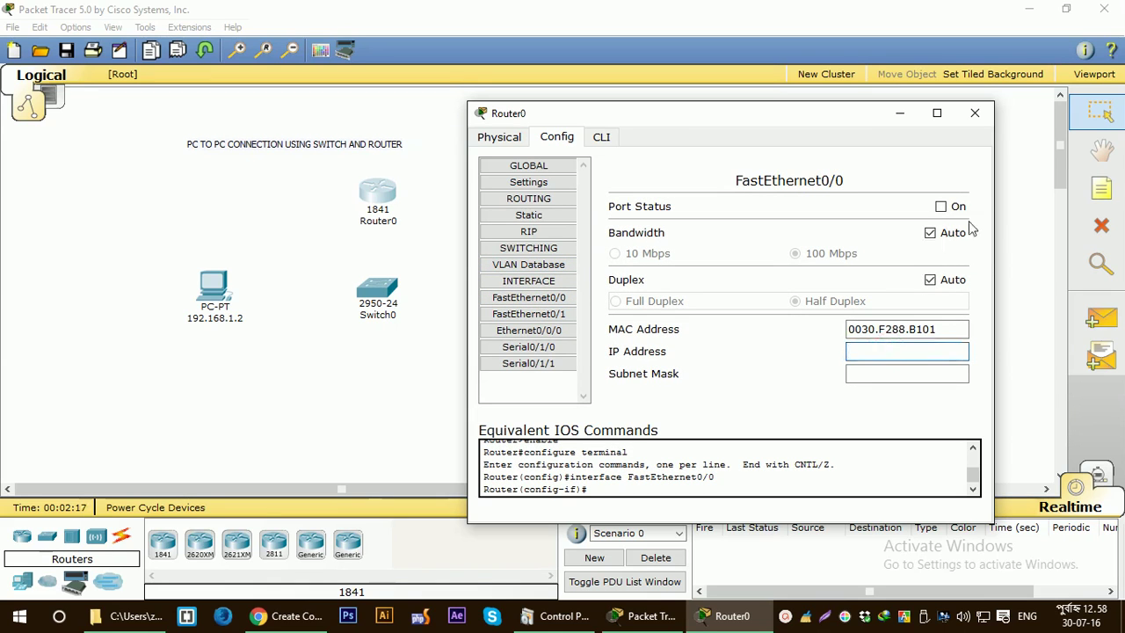
click(941, 207)
Assign the router's FastEthernet0/0 interface IP address 192.168.1.1 with subnet mask 255.255.255.0 and close the router's settings.
click(900, 349)
text(192)
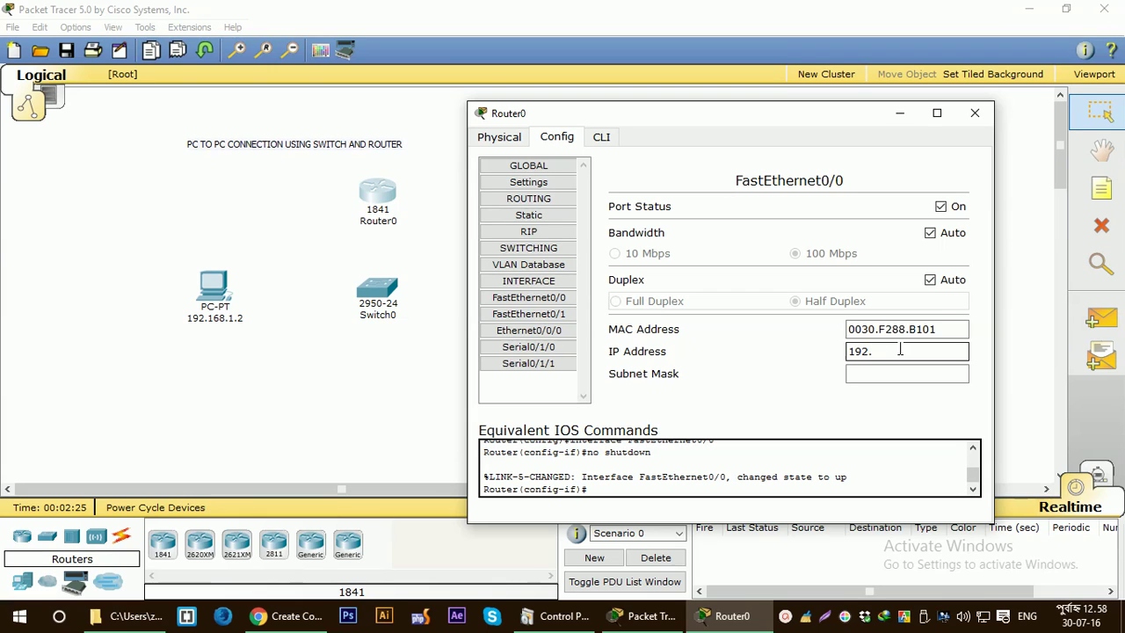
text(.168.1.1)
click(897, 373)
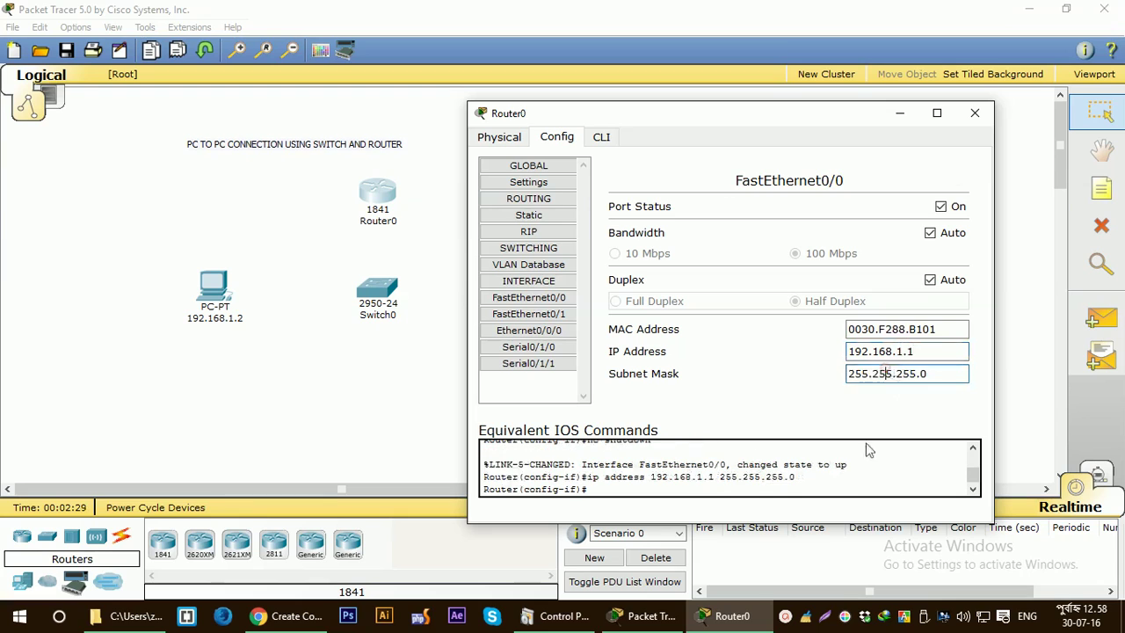
click(749, 372)
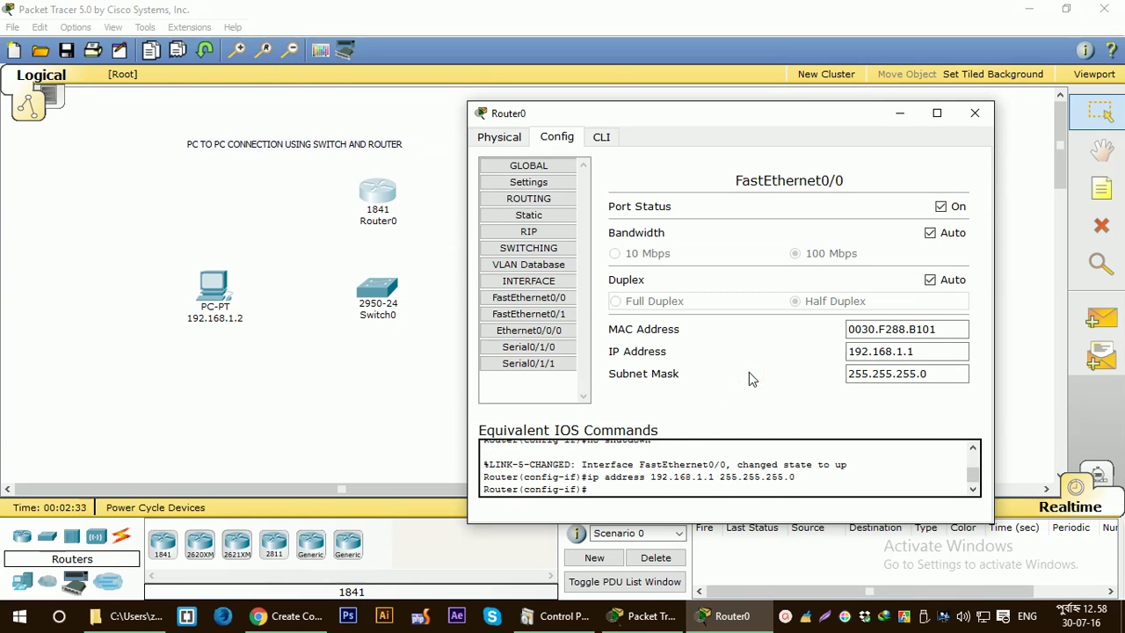
click(749, 372)
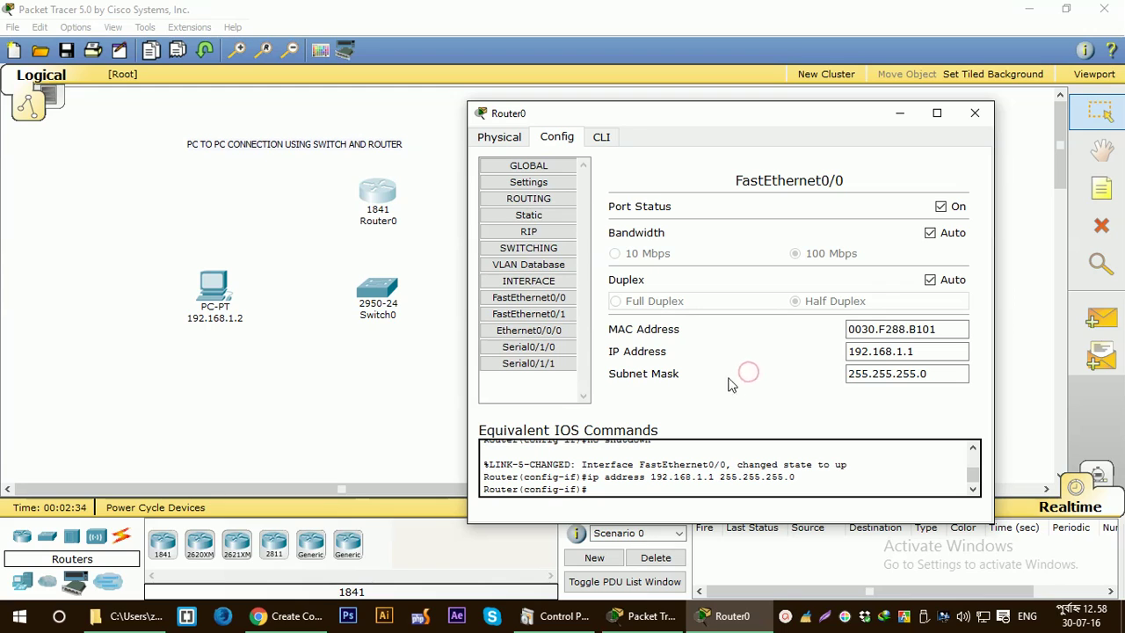
click(974, 114)
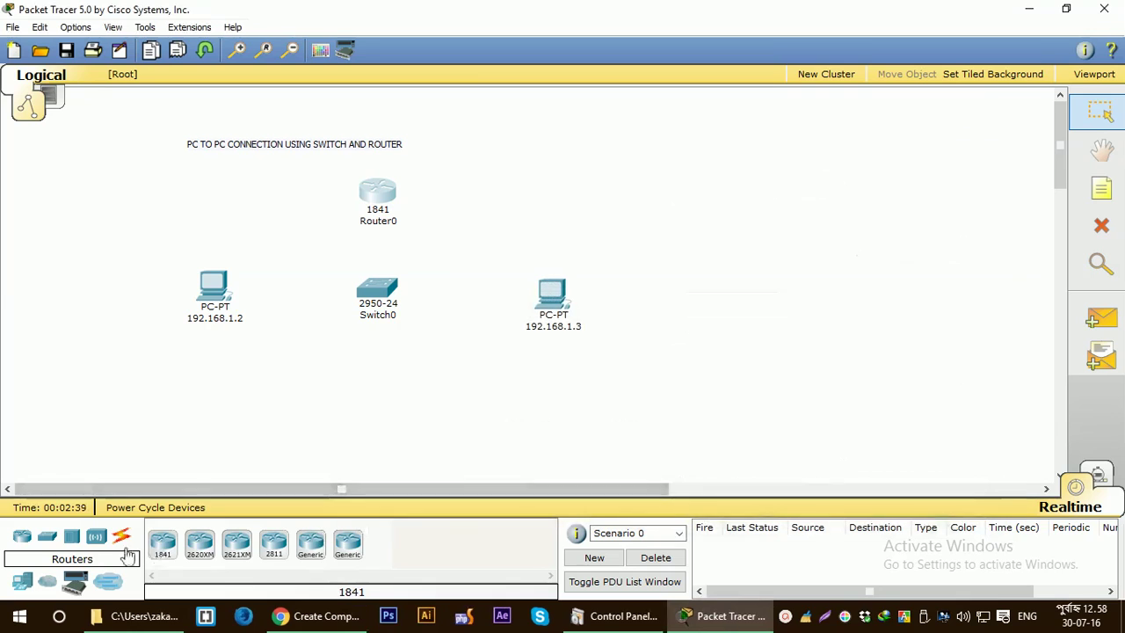
Connect the left PC to the switch's FastEthernet0/1 port with a Copper Straight-Through cable.
click(119, 538)
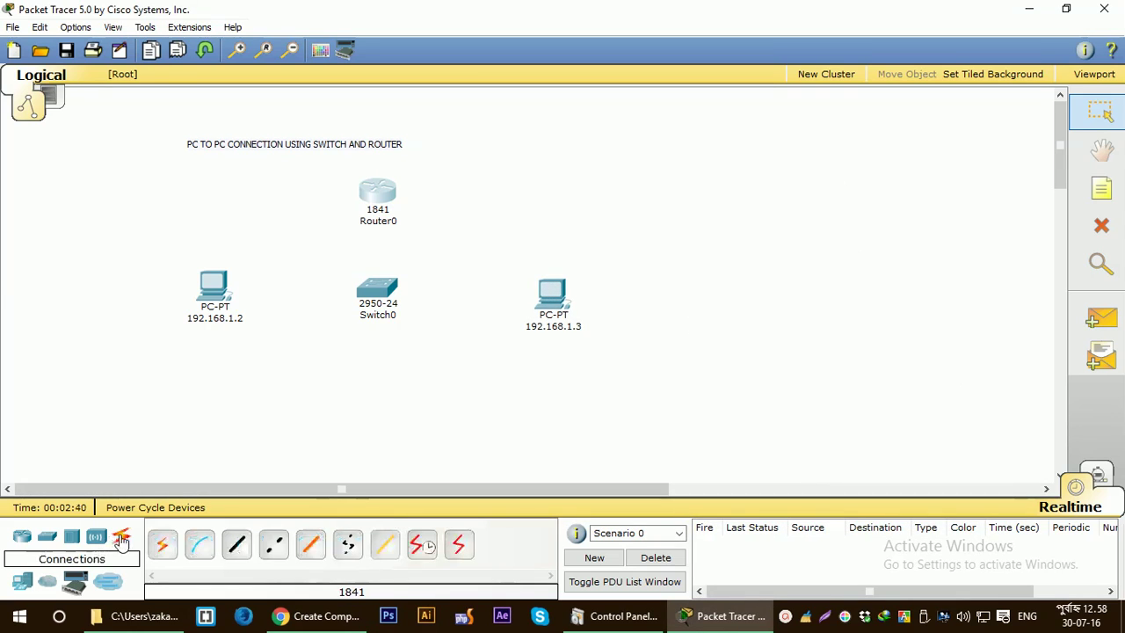
click(237, 545)
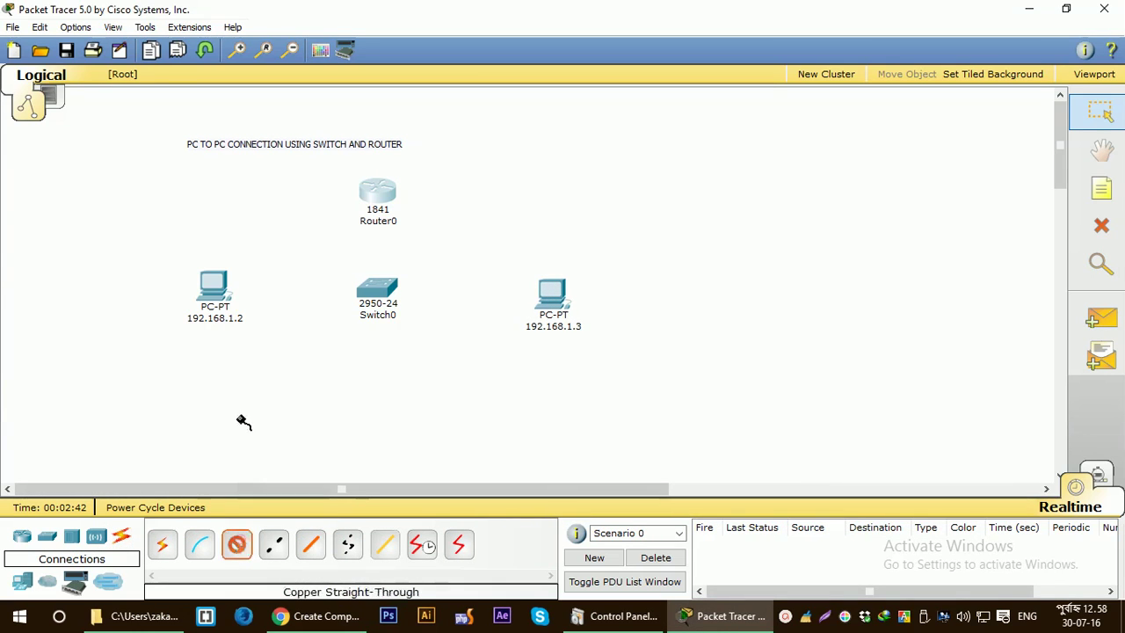
click(214, 289)
click(237, 300)
click(378, 293)
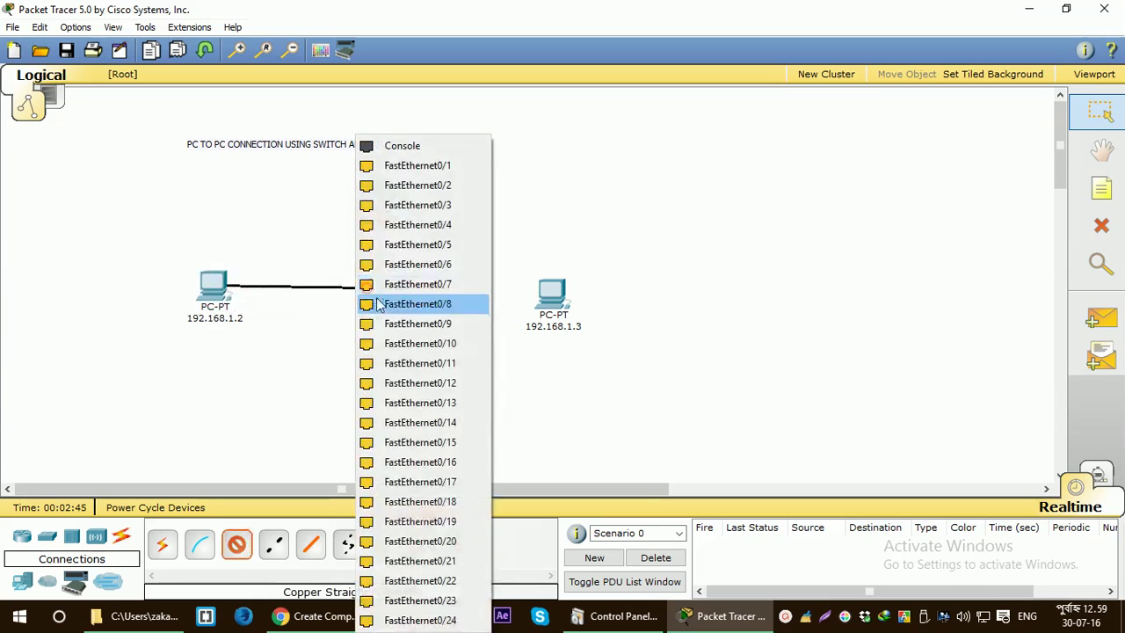
click(386, 165)
Connect the switch to the right PC with a Copper Straight-Through cable.
click(237, 545)
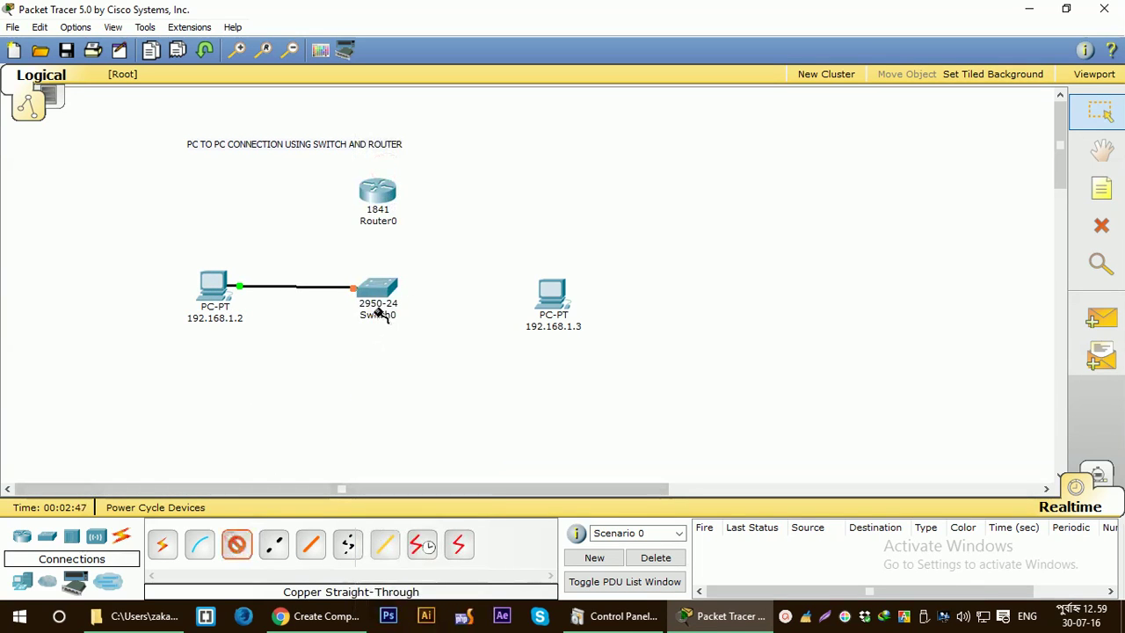
click(378, 293)
click(388, 208)
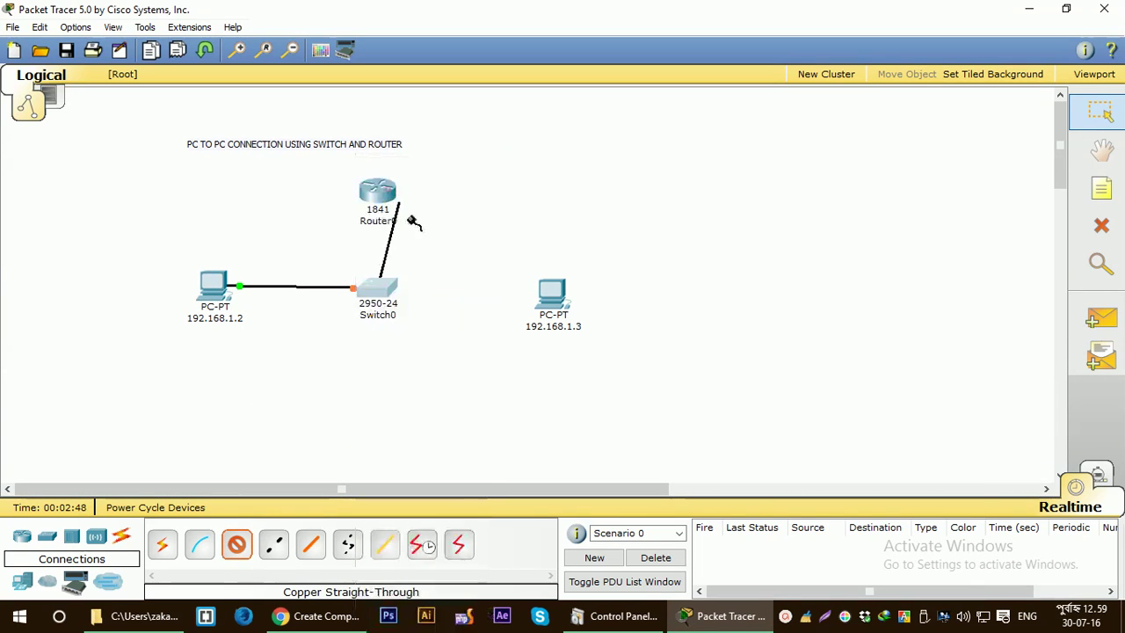
click(537, 292)
click(554, 307)
Connect the switch to the 1841 router with a Copper Straight-Through cable.
click(237, 545)
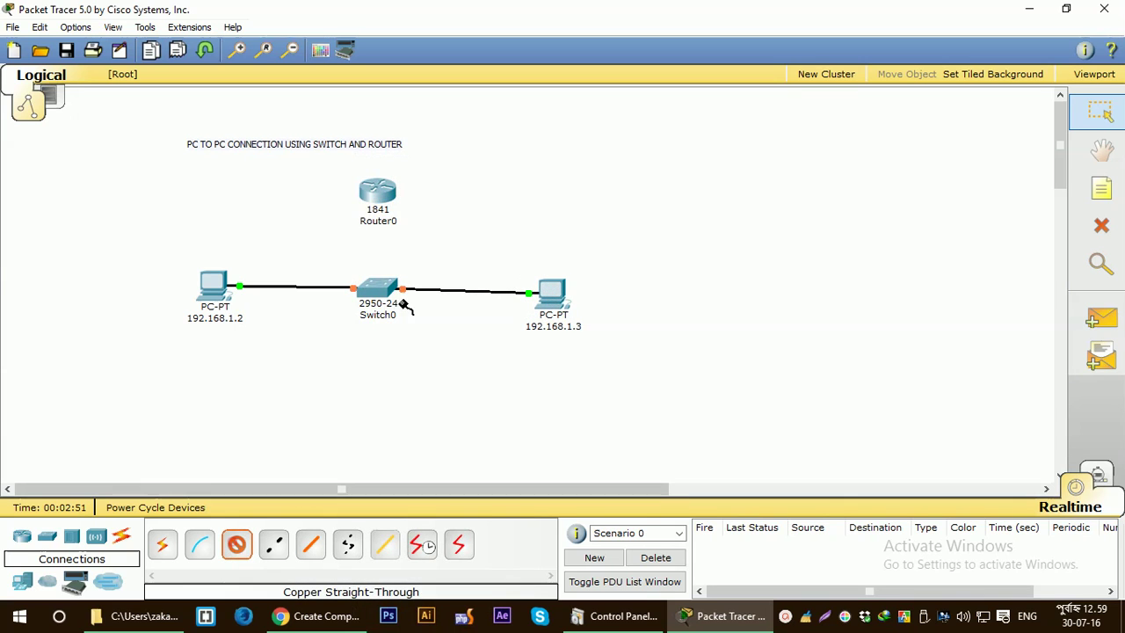
click(378, 290)
click(387, 204)
click(373, 190)
click(388, 211)
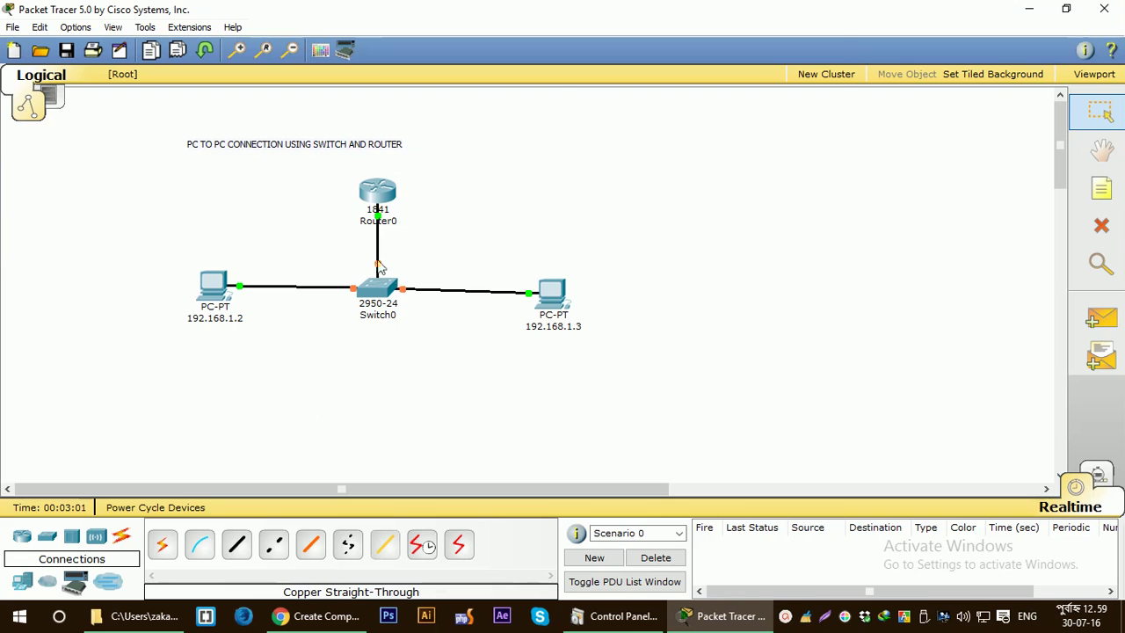
mouse_move(384, 311)
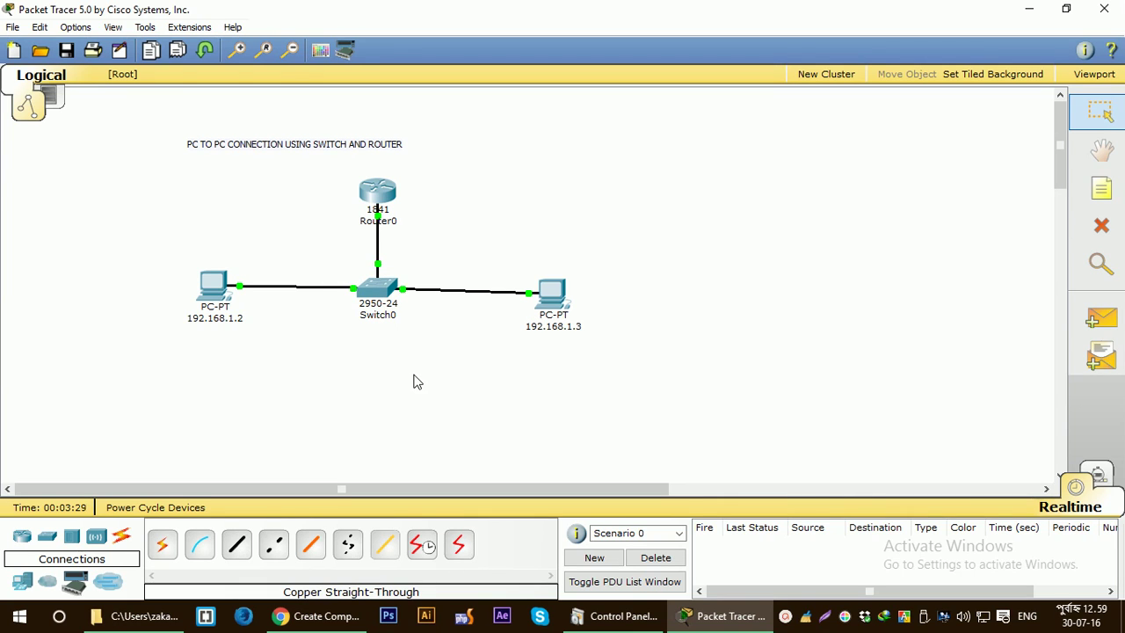
Give the left PC the static IP address 192.168.1.2 with subnet mask 255.255.255.0.
mouse_move(211, 299)
click(213, 290)
drag(418, 118, 893, 107)
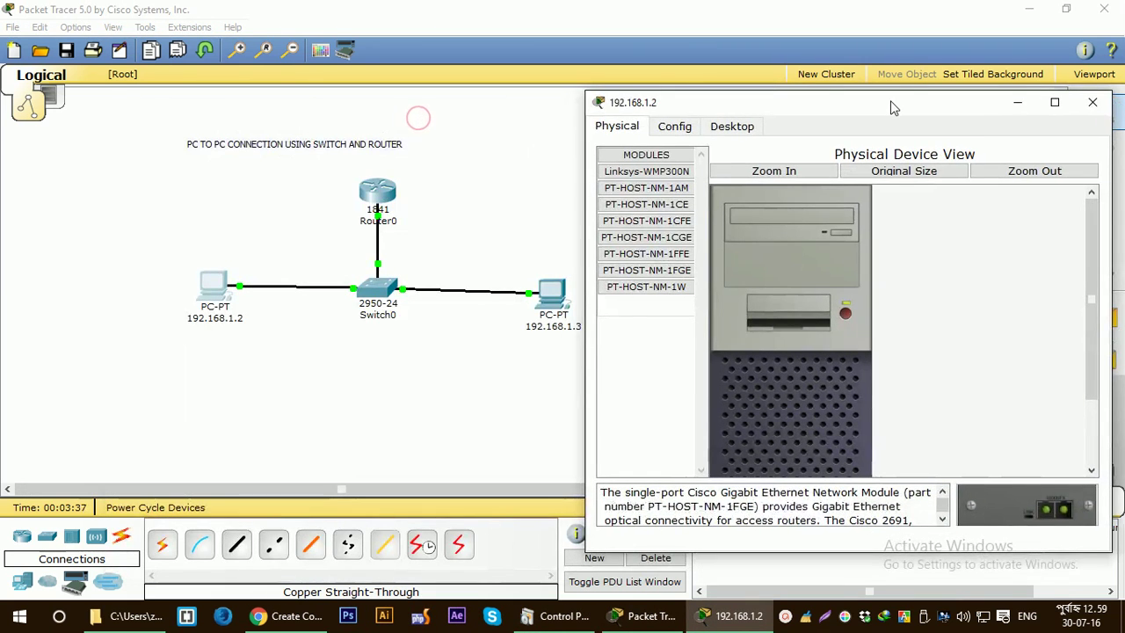
click(741, 126)
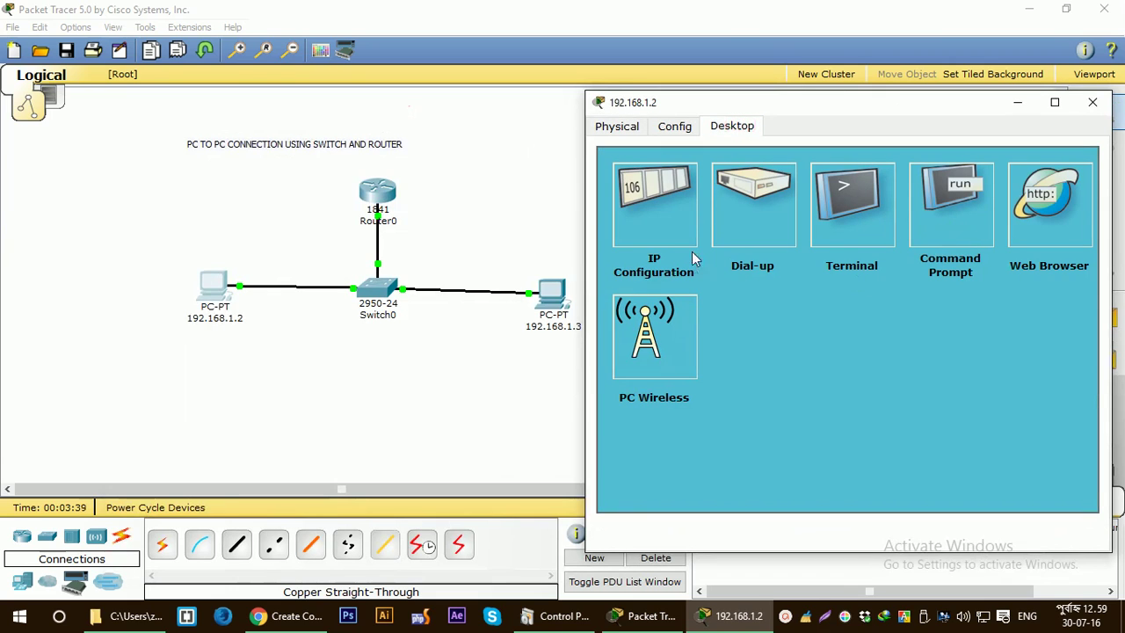
click(661, 215)
click(776, 279)
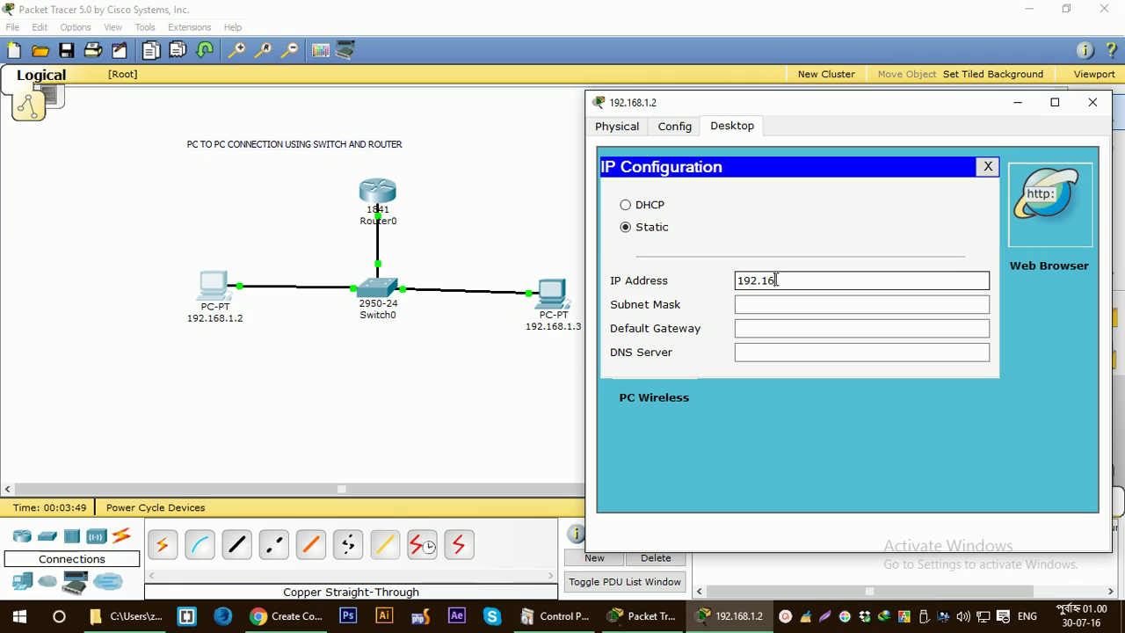
text(.2)
click(862, 304)
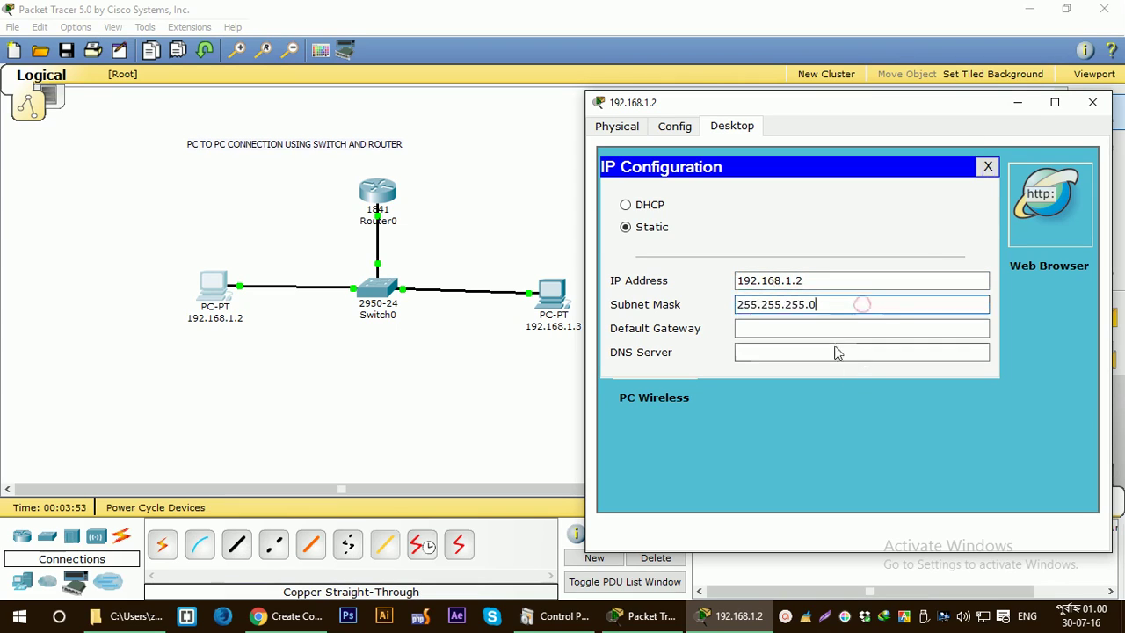
Set the left PC's default gateway to 192.168.1.1 and close its settings.
double_click(818, 280)
key(ctrl+c)
click(773, 328)
key(ctrl+v)
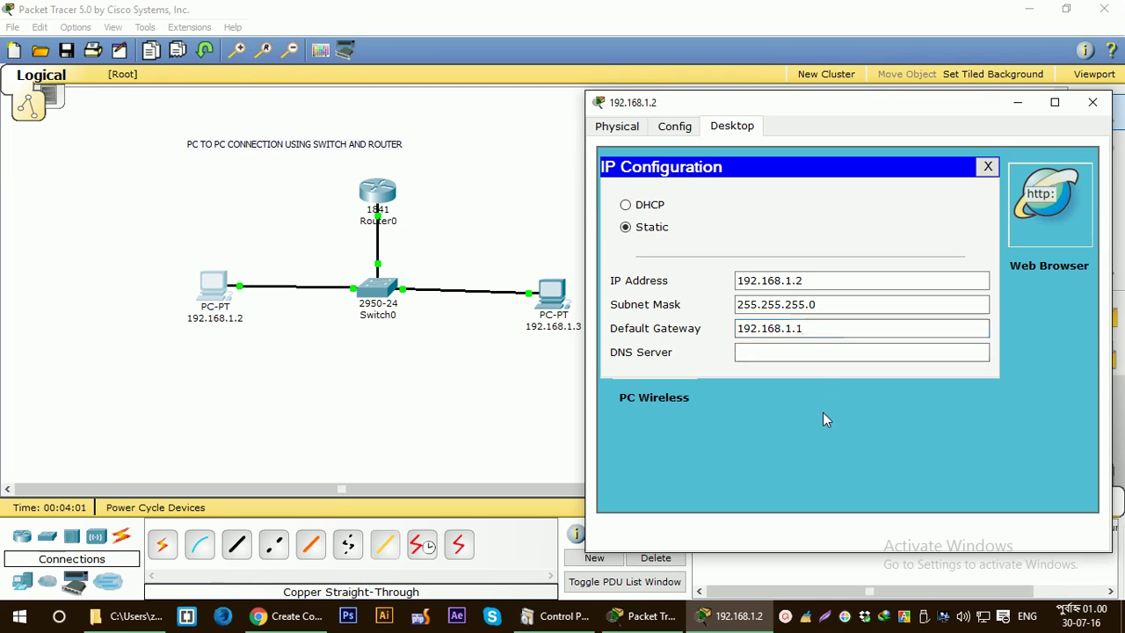
click(1092, 102)
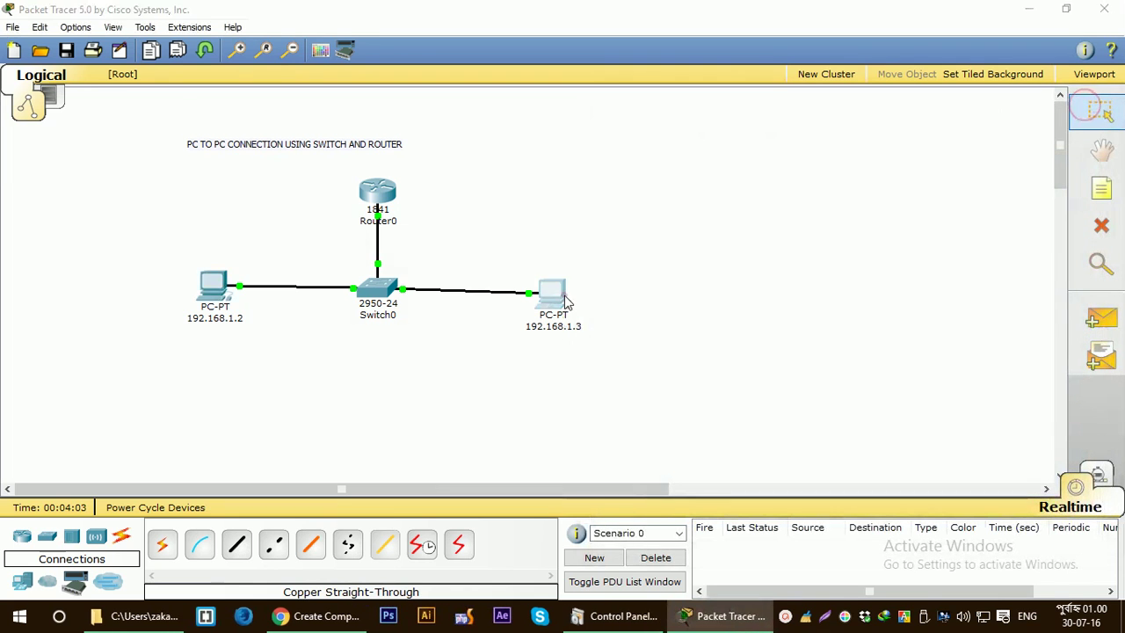
Give the right PC the static IP address 192.168.1.3 with subnet mask 255.255.255.0.
click(566, 302)
drag(422, 140, 881, 85)
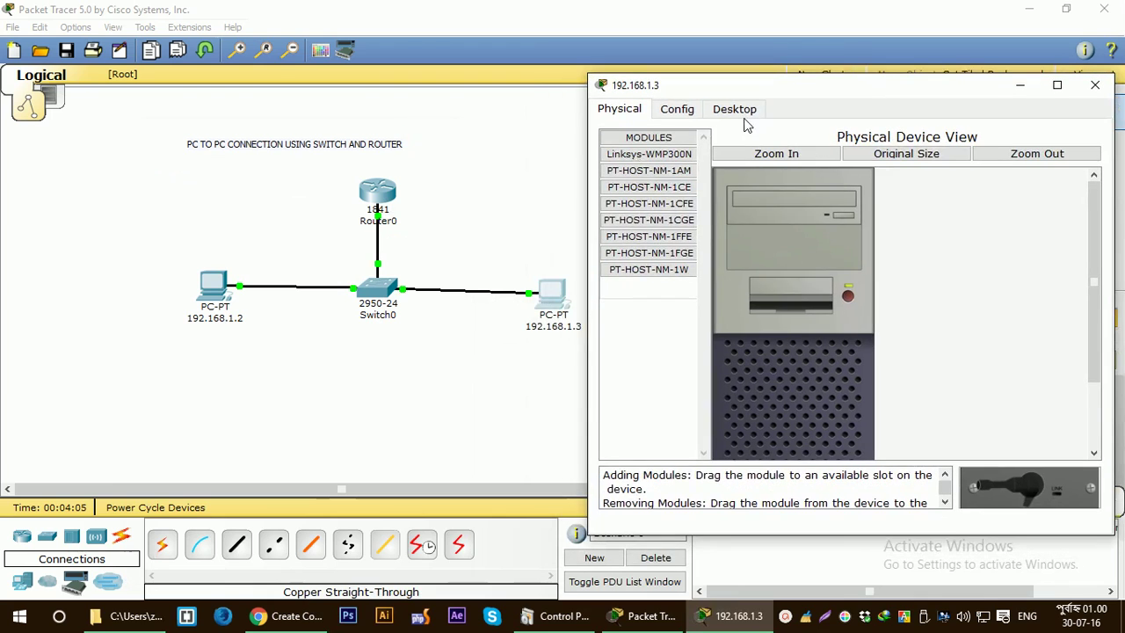
click(731, 113)
click(654, 174)
click(764, 257)
text(192.168.1.2)
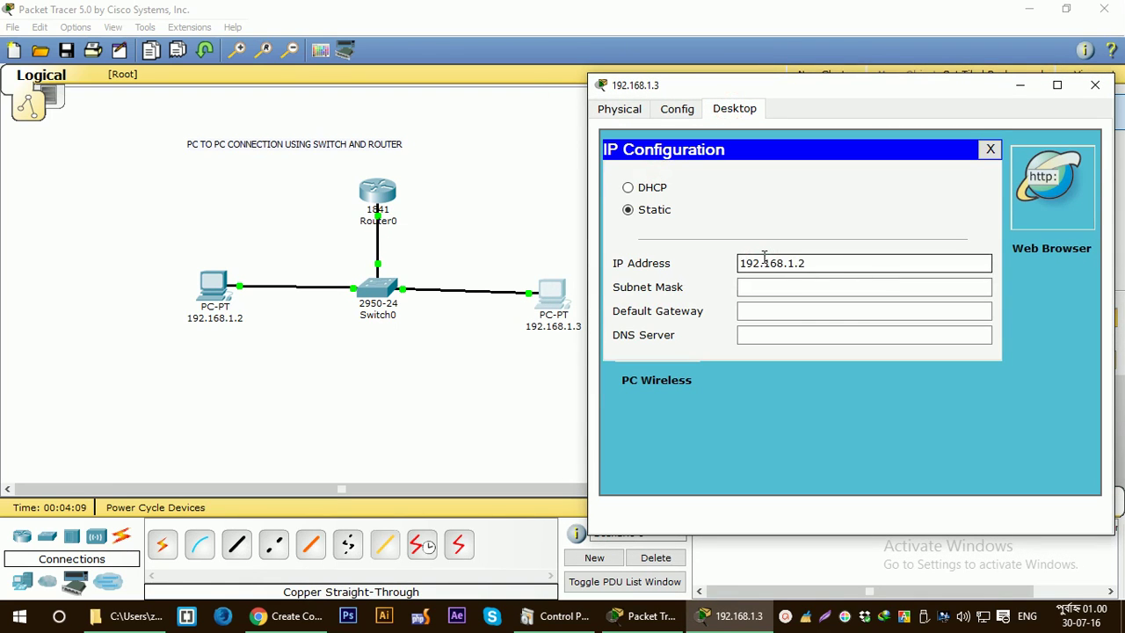
click(803, 287)
Set the right PC's default gateway to 192.168.1.1 and close its settings.
click(806, 311)
text(192.168.1.2)
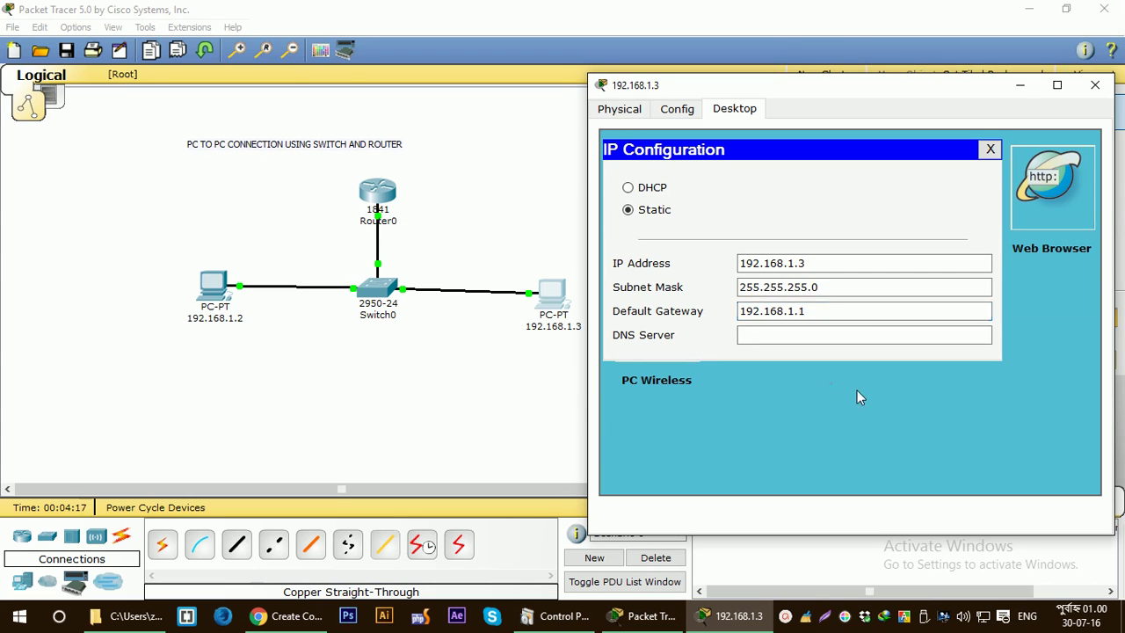
click(1095, 85)
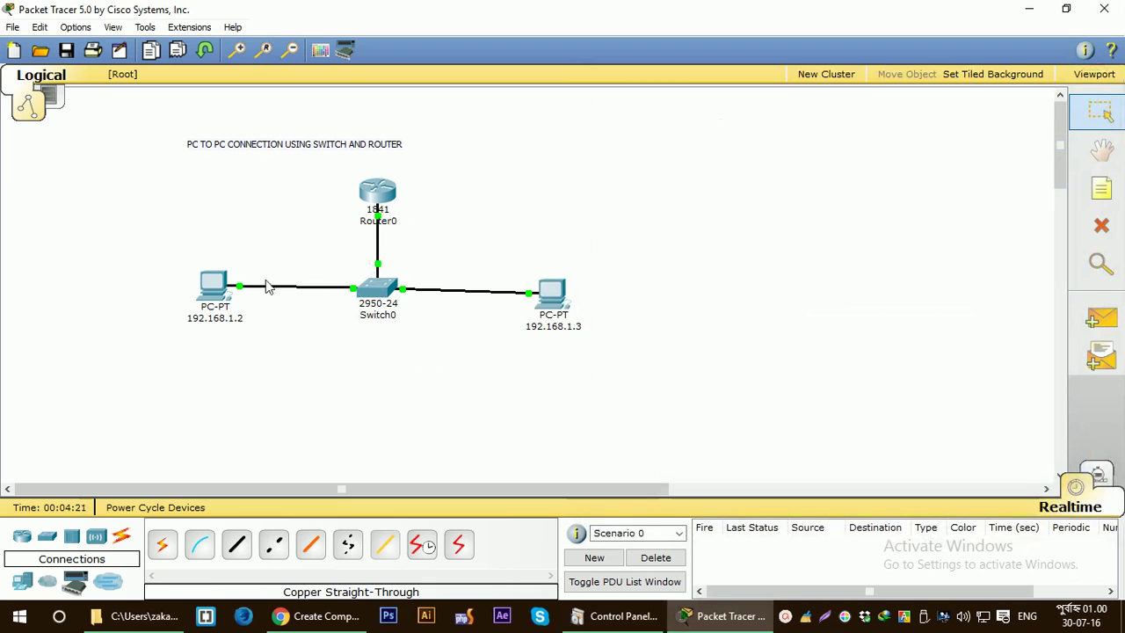
Ping the router at 192.168.1.1 from the left PC's Command Prompt.
click(220, 302)
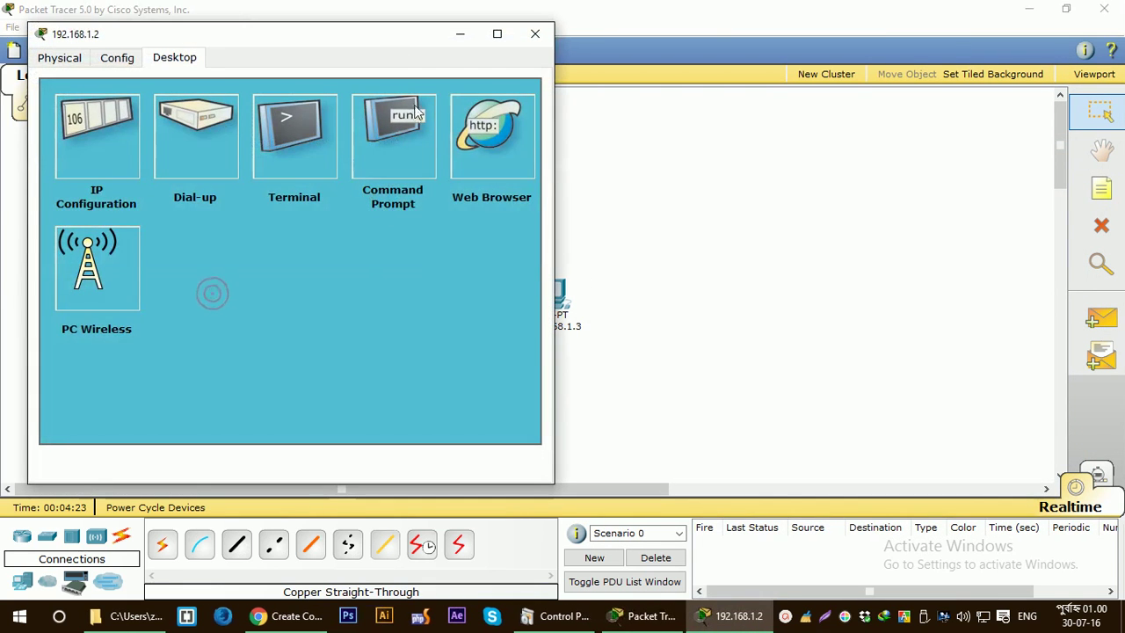
drag(367, 40, 953, 73)
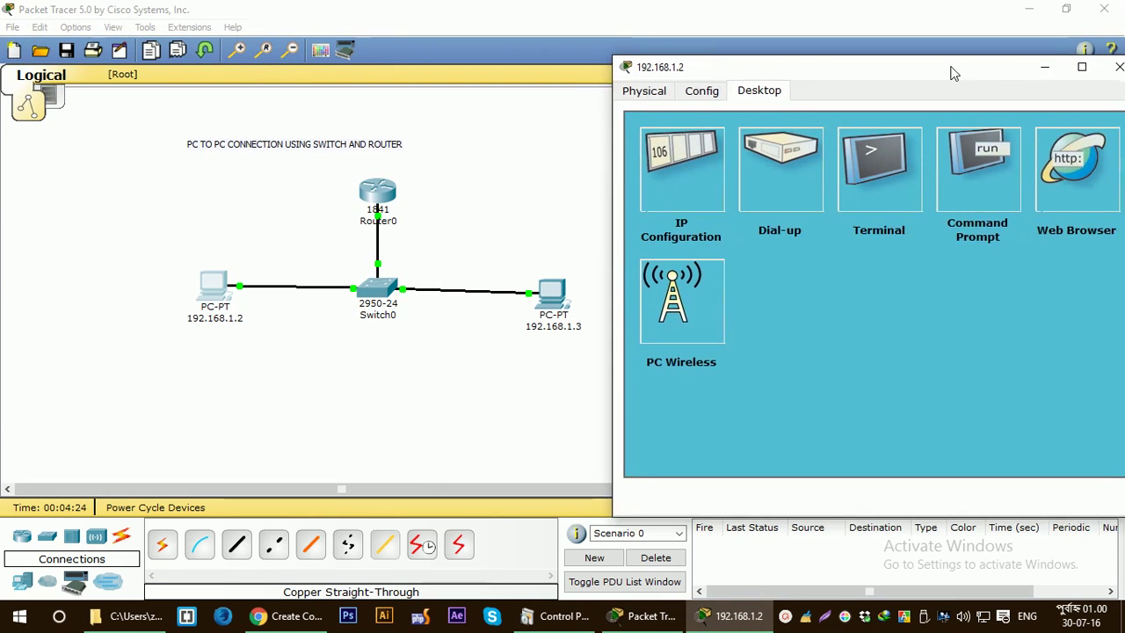
click(992, 171)
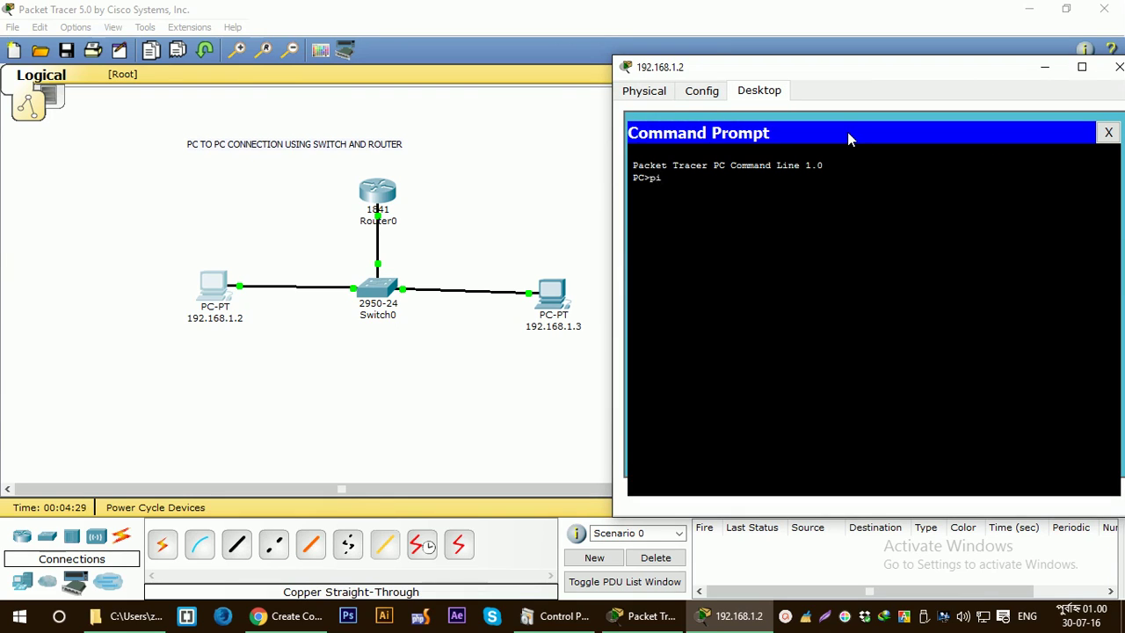
text(ping 192.168.1.)
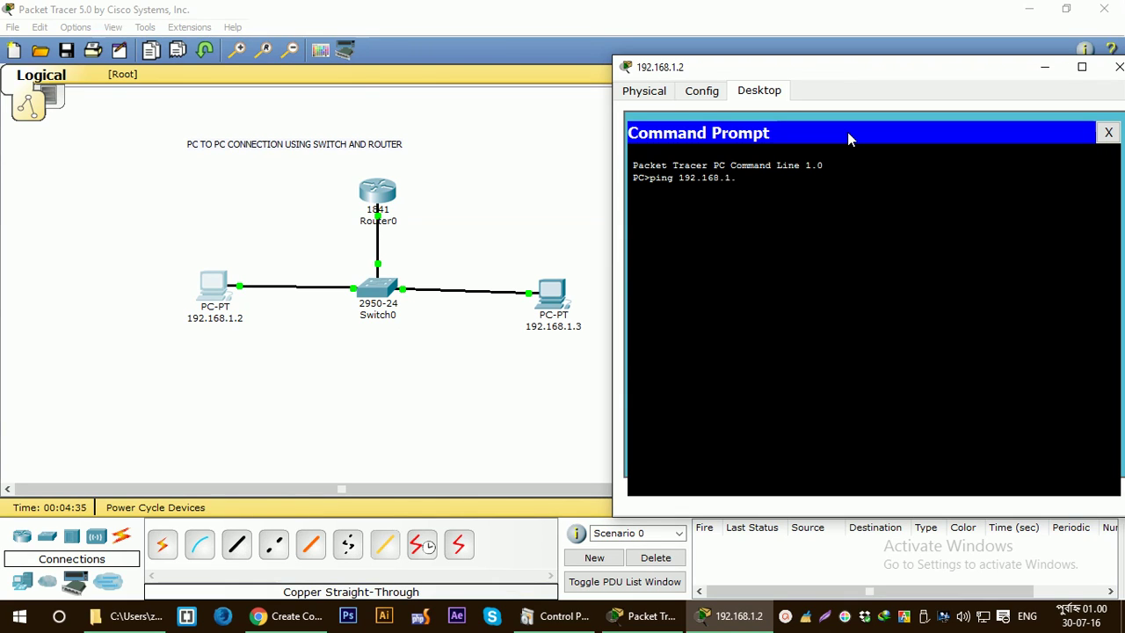
text(1)
key(Return)
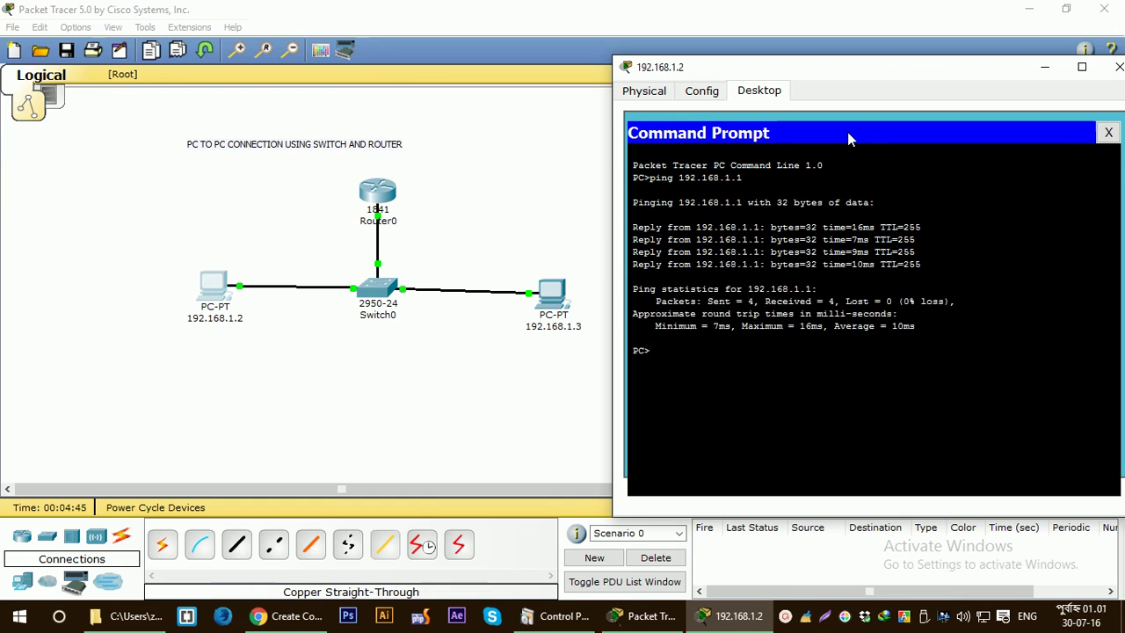
Ping the right PC at 192.168.1.3 from the left PC's Command Prompt.
key(Up)
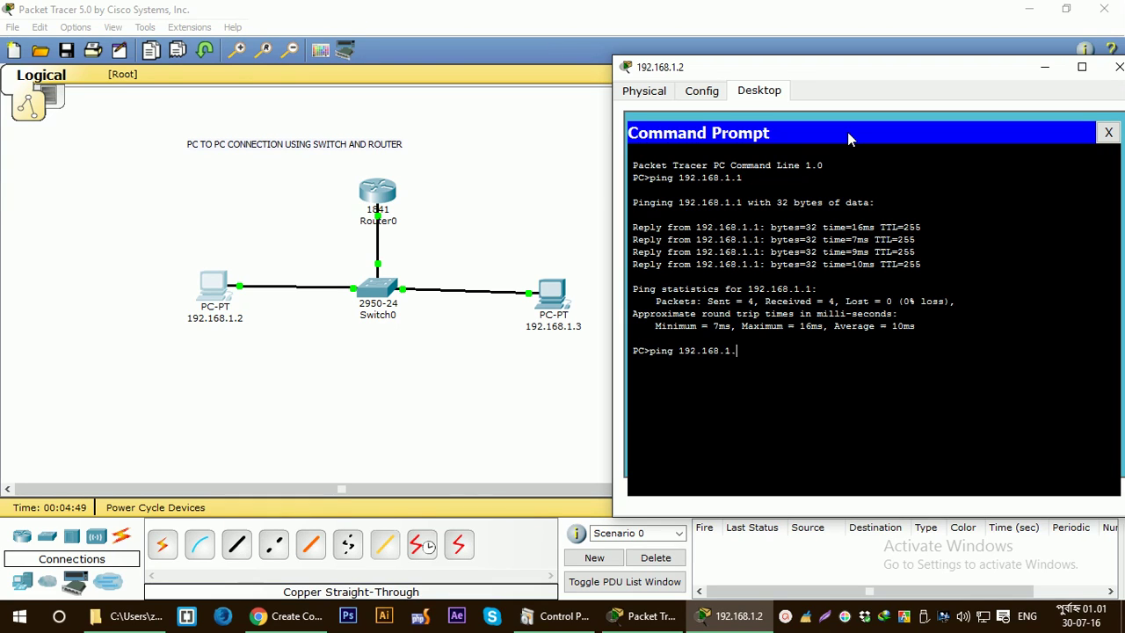
key(Return)
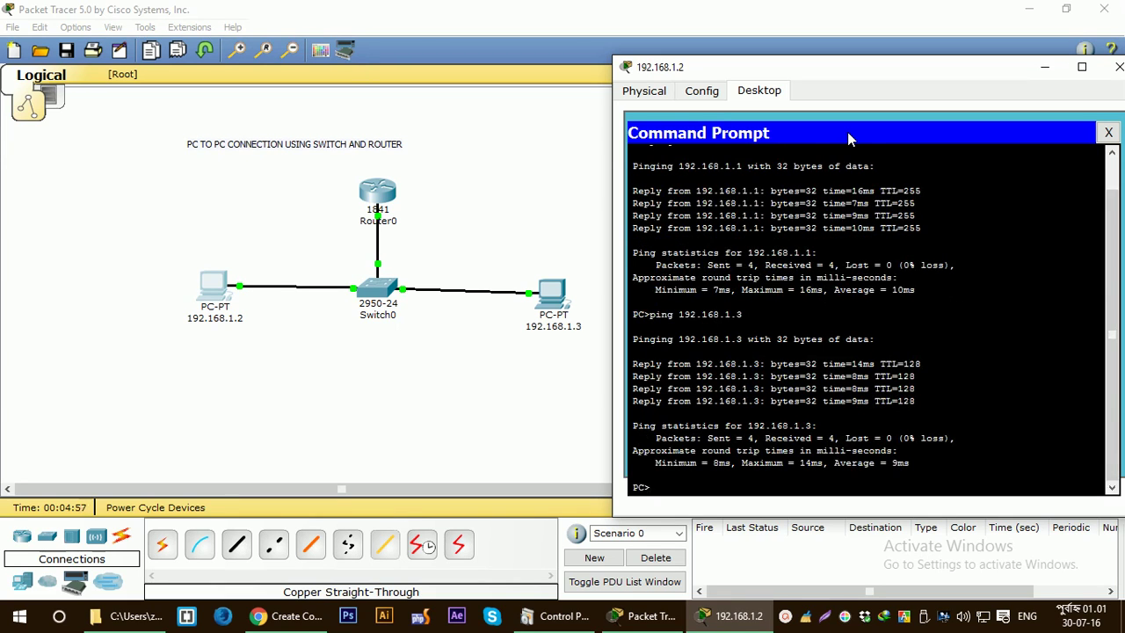
drag(976, 70, 891, 74)
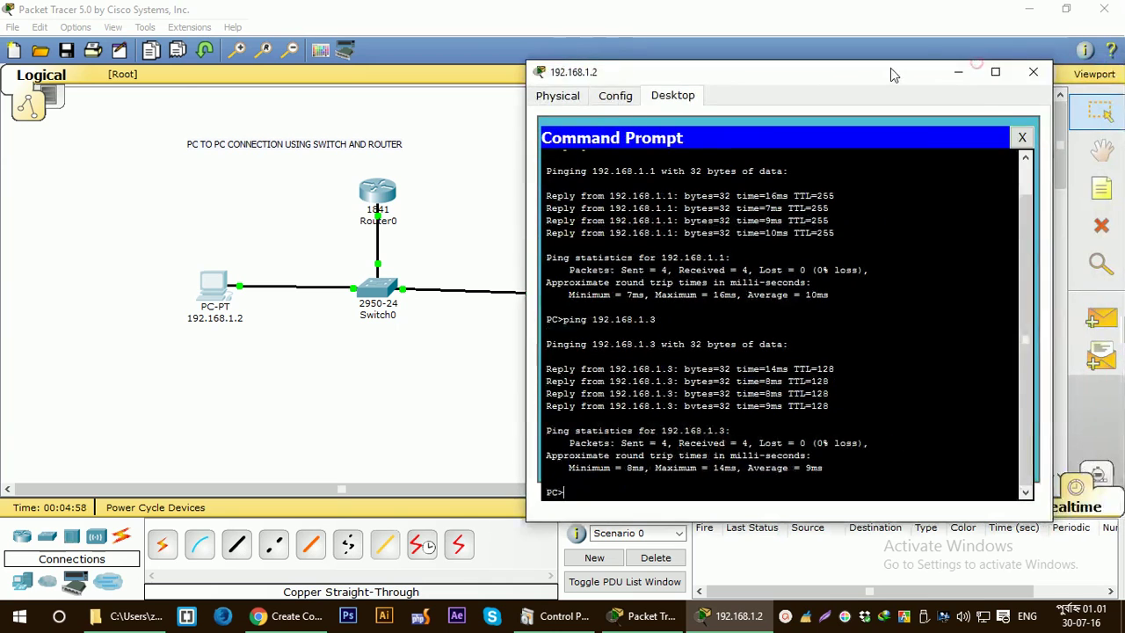
Ping the router at 192.168.1.1 from the right PC's Command Prompt and close the PC's window.
click(1034, 71)
click(556, 305)
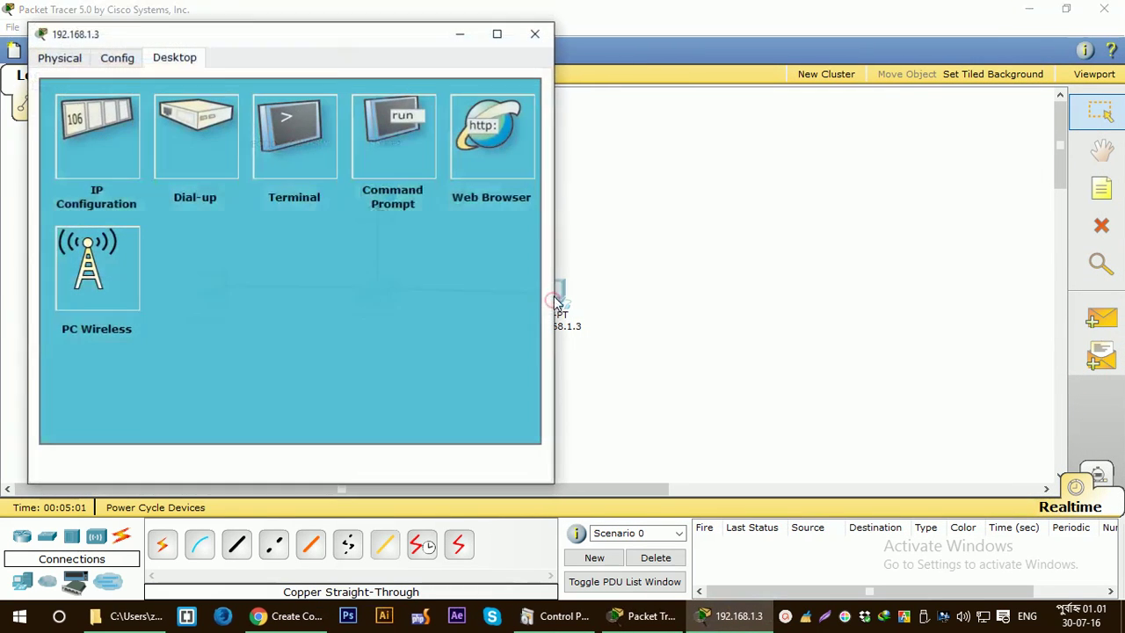
drag(356, 54, 917, 64)
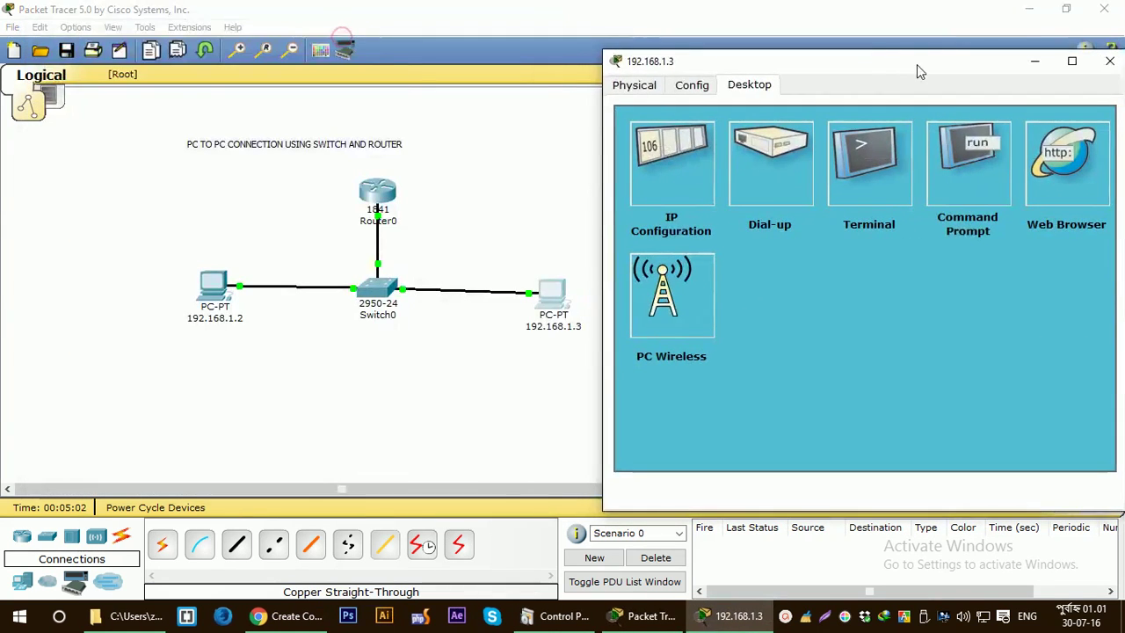
click(953, 145)
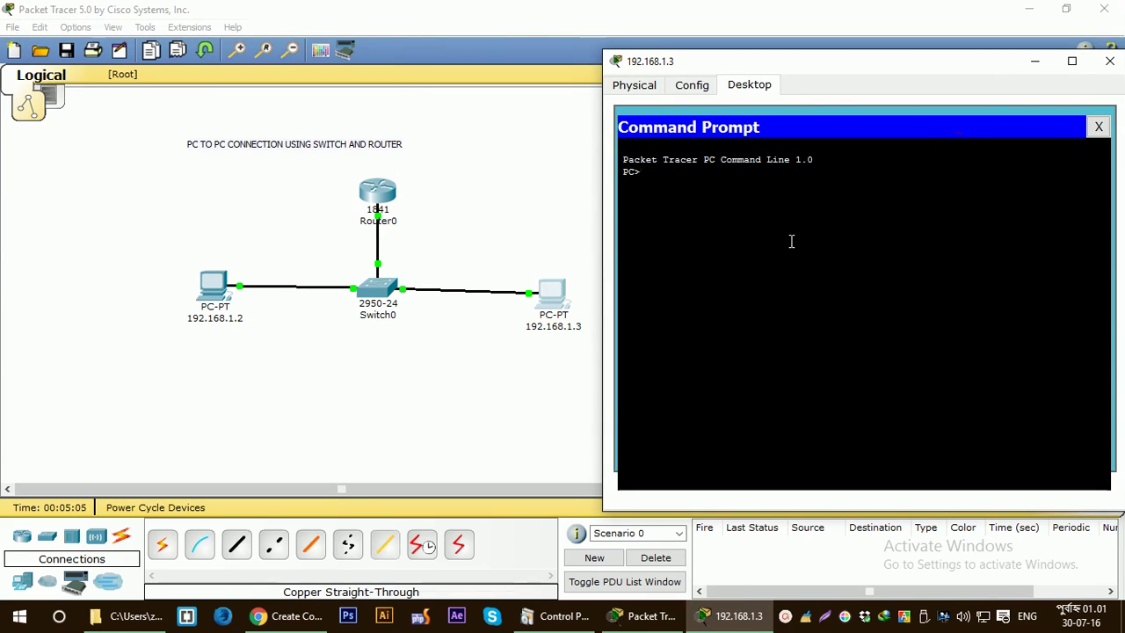
text(ping )
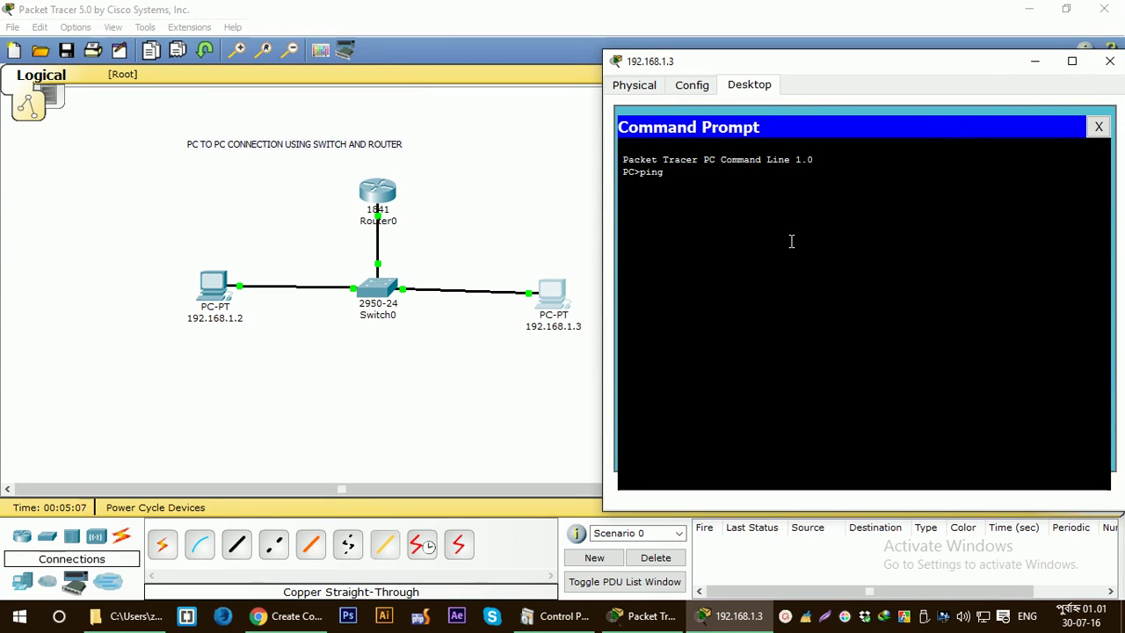
text(192.168.1.1)
key(Return)
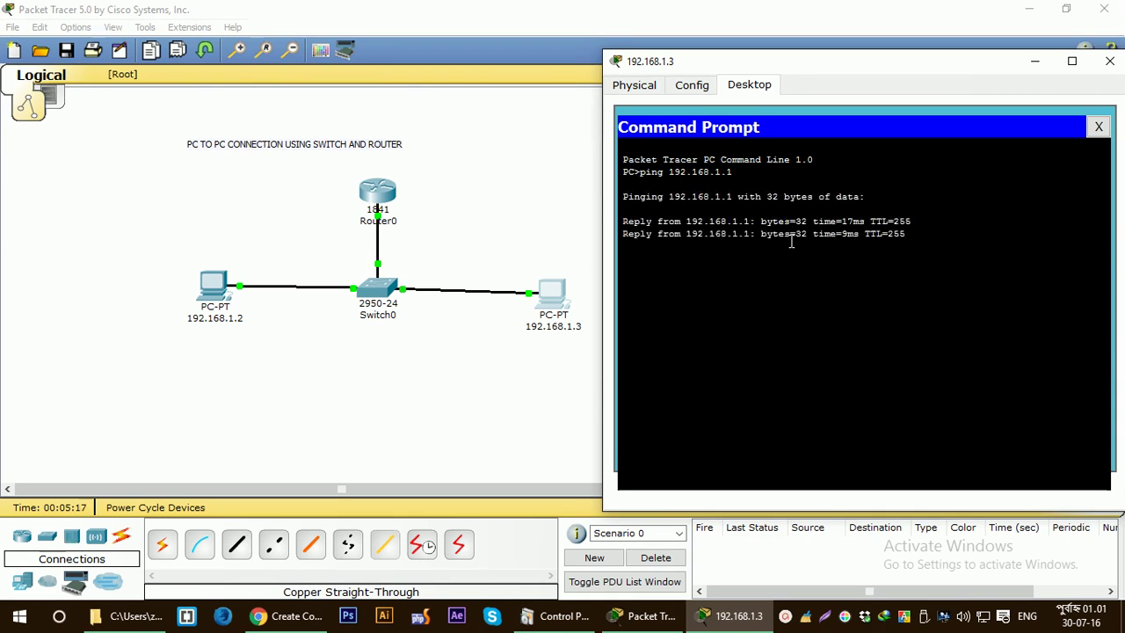
drag(871, 64, 784, 66)
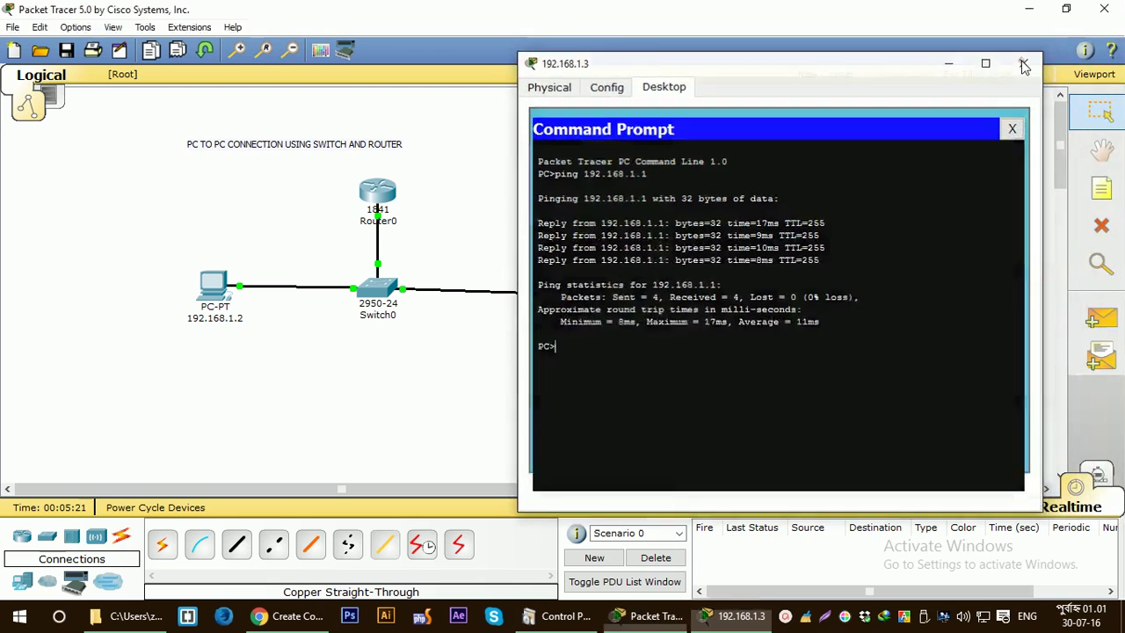
click(1024, 64)
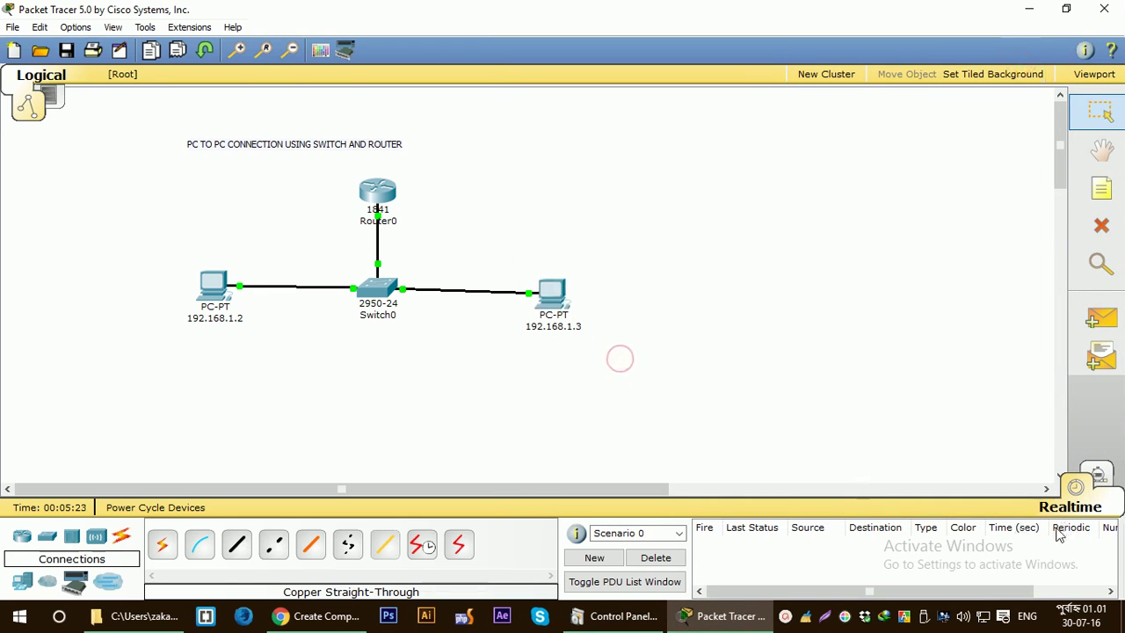
Switch to Simulation mode and auto-play a simple PDU sent from the left PC to the right PC.
click(1102, 476)
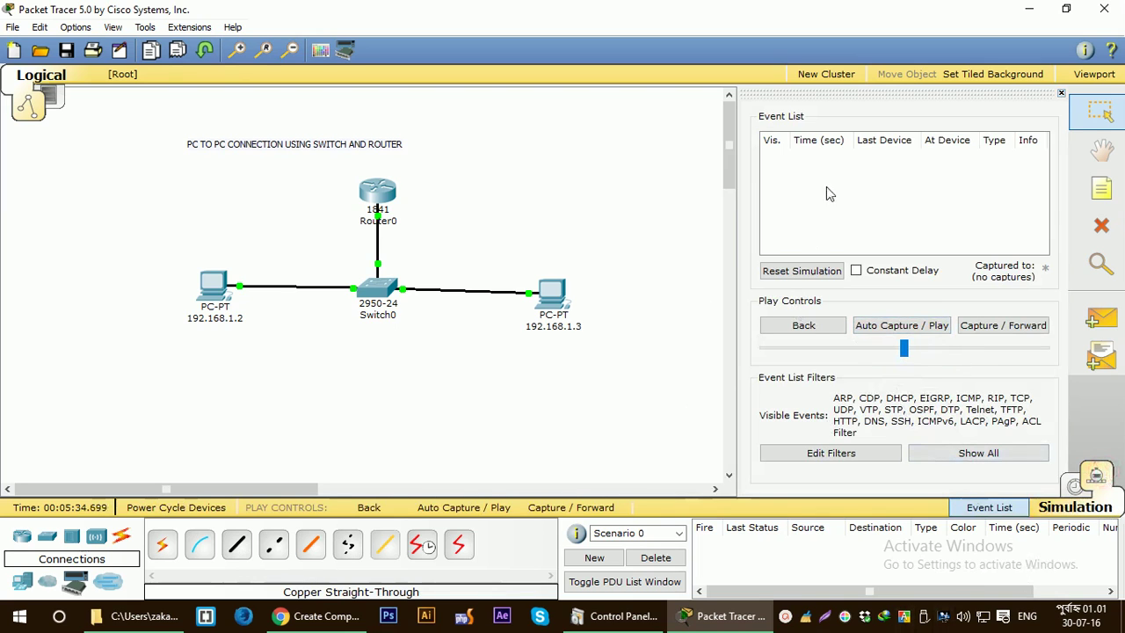
click(1101, 318)
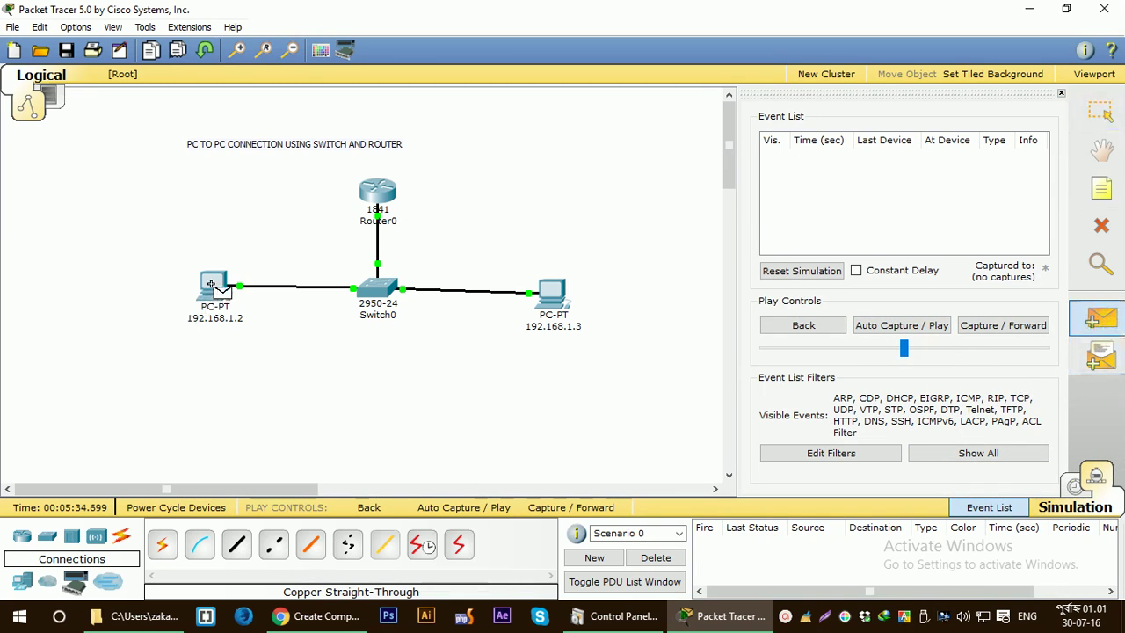
click(211, 289)
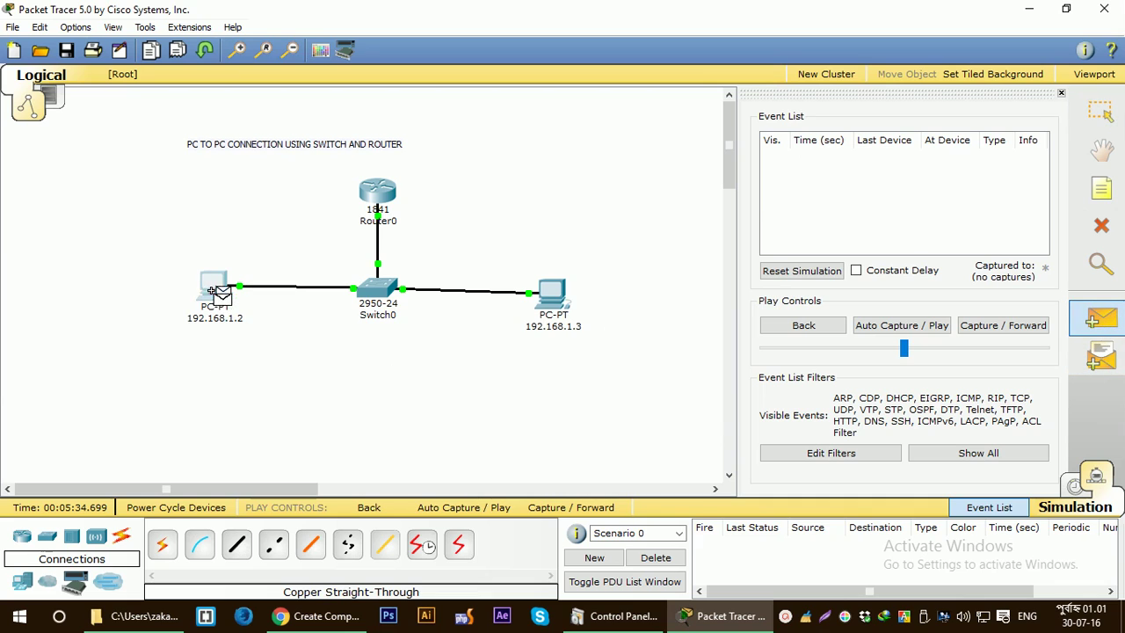
click(552, 290)
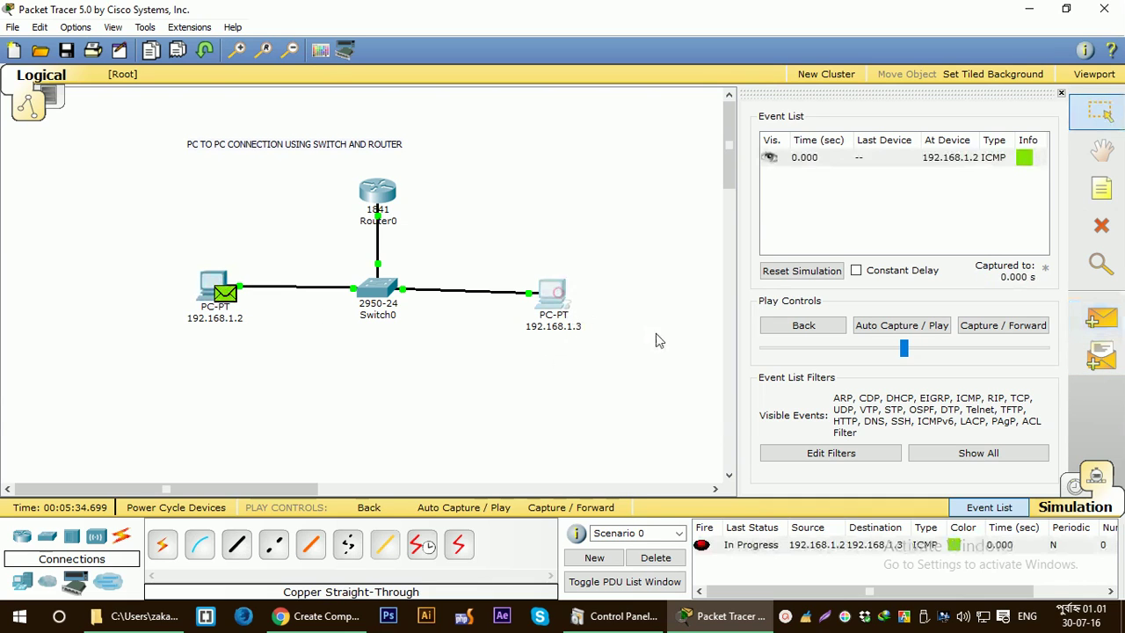
click(890, 327)
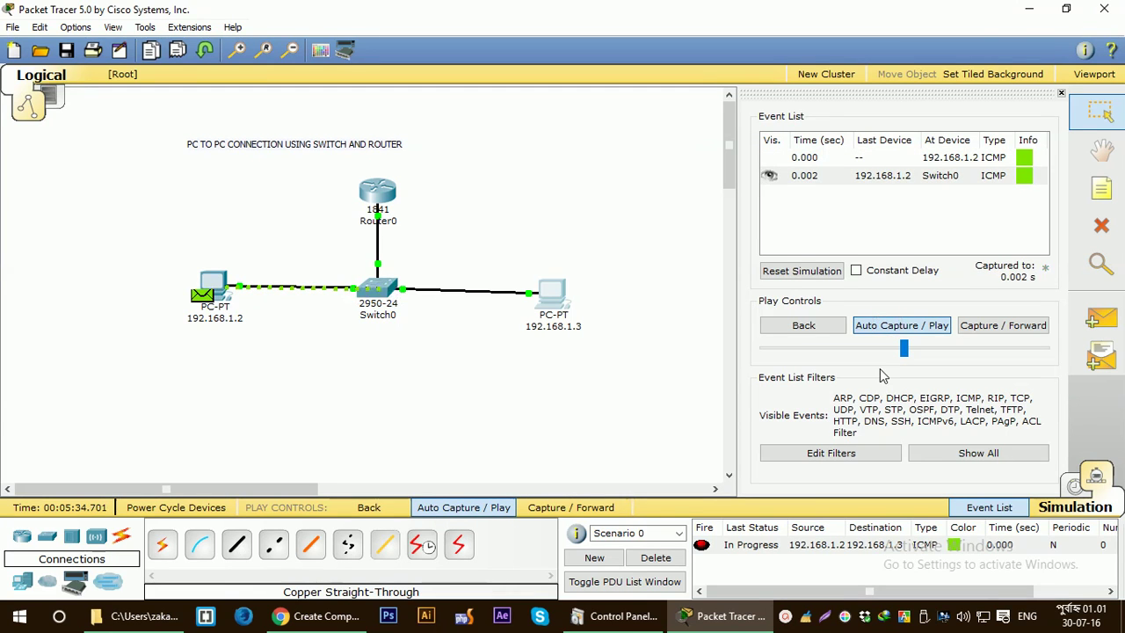
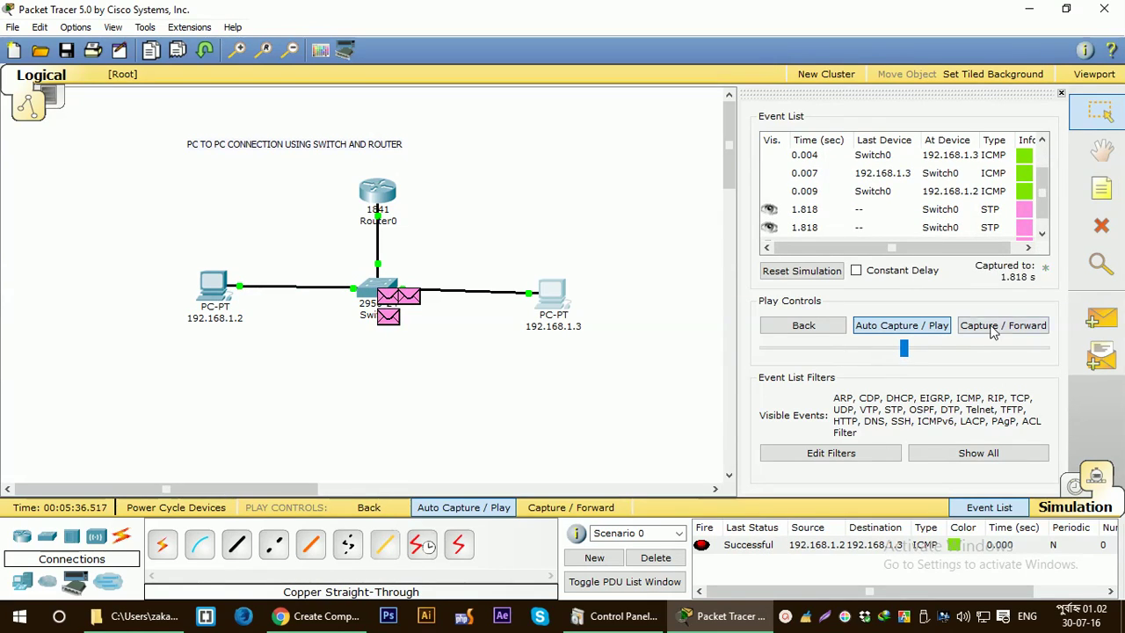
Delete the current PDU scenario and close the event list.
click(655, 558)
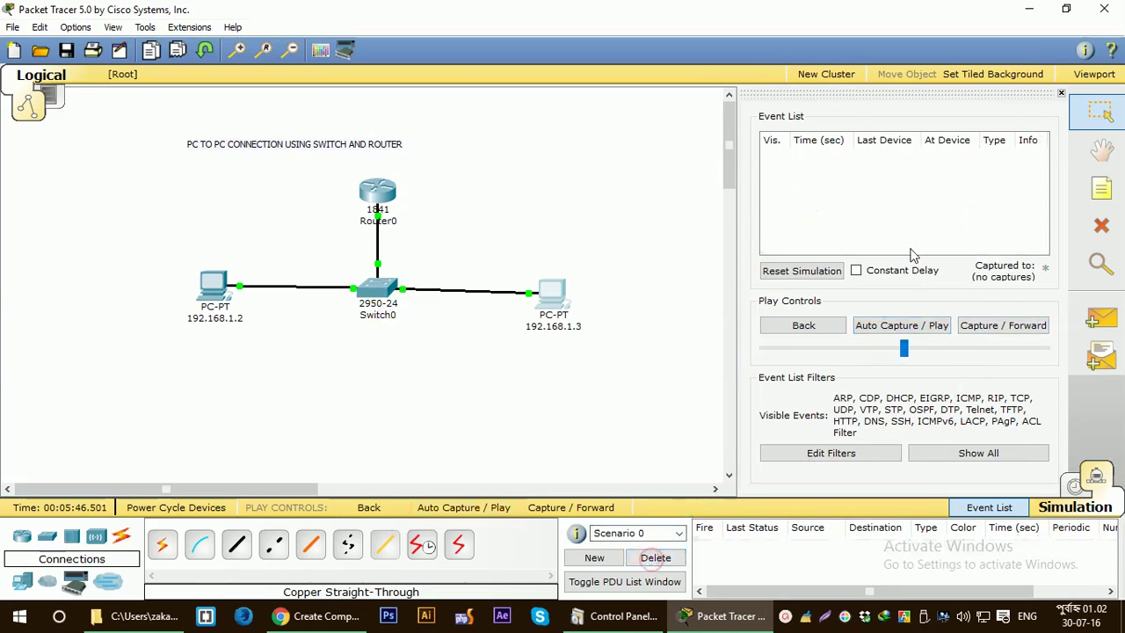
click(1061, 93)
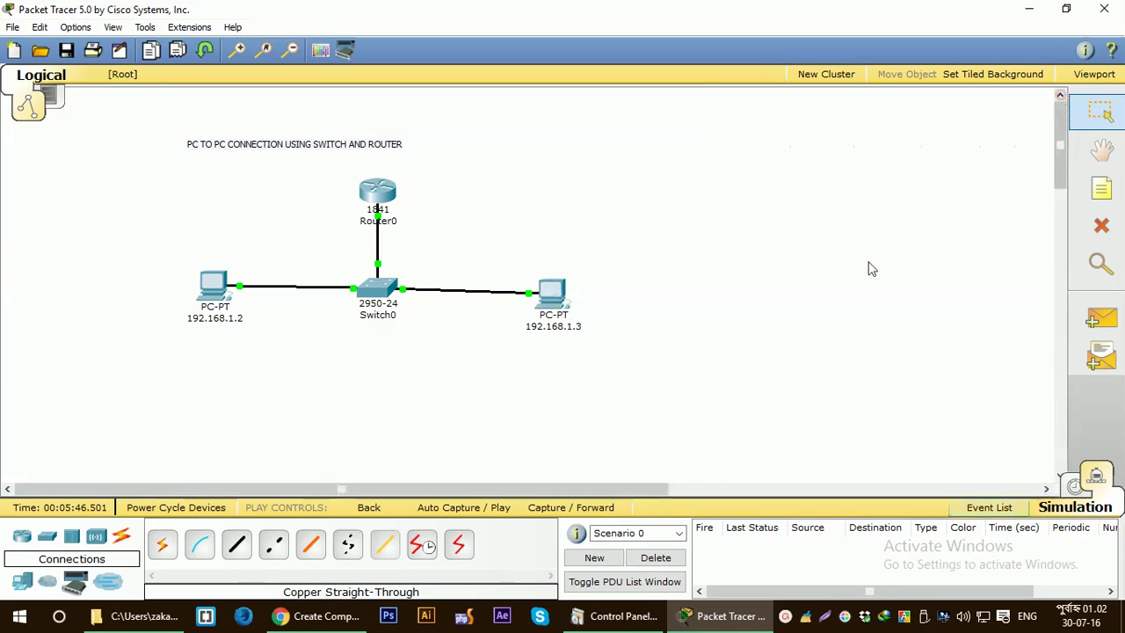
Examine the IP address and subnet mask of the router's FastEthernet0/0 interface, keeping the topology in view.
click(368, 198)
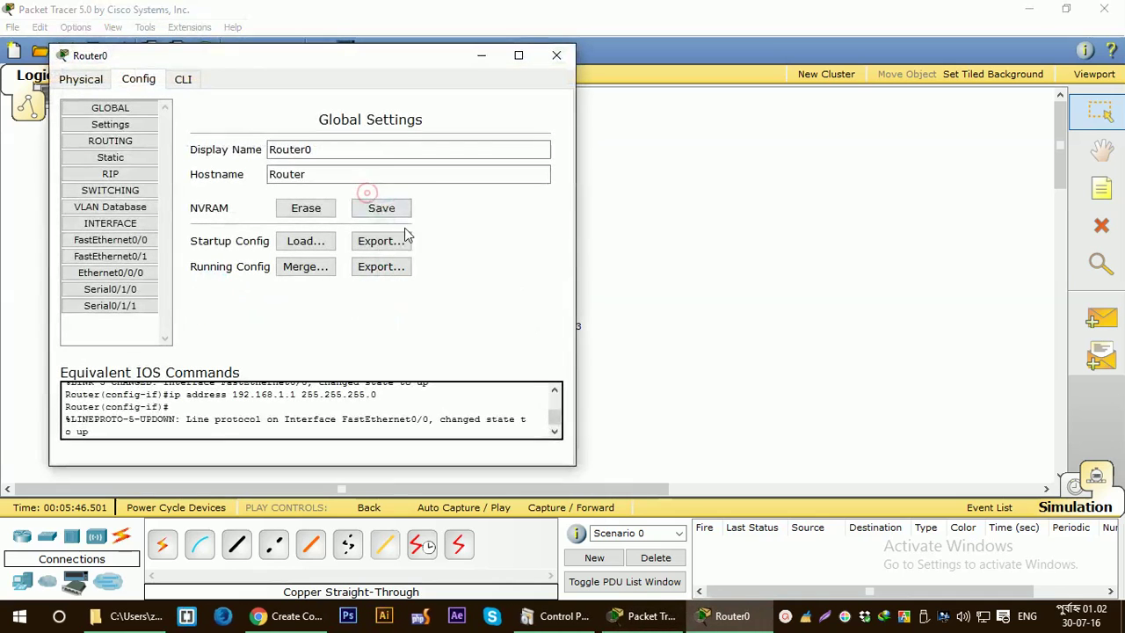
drag(339, 67, 795, 62)
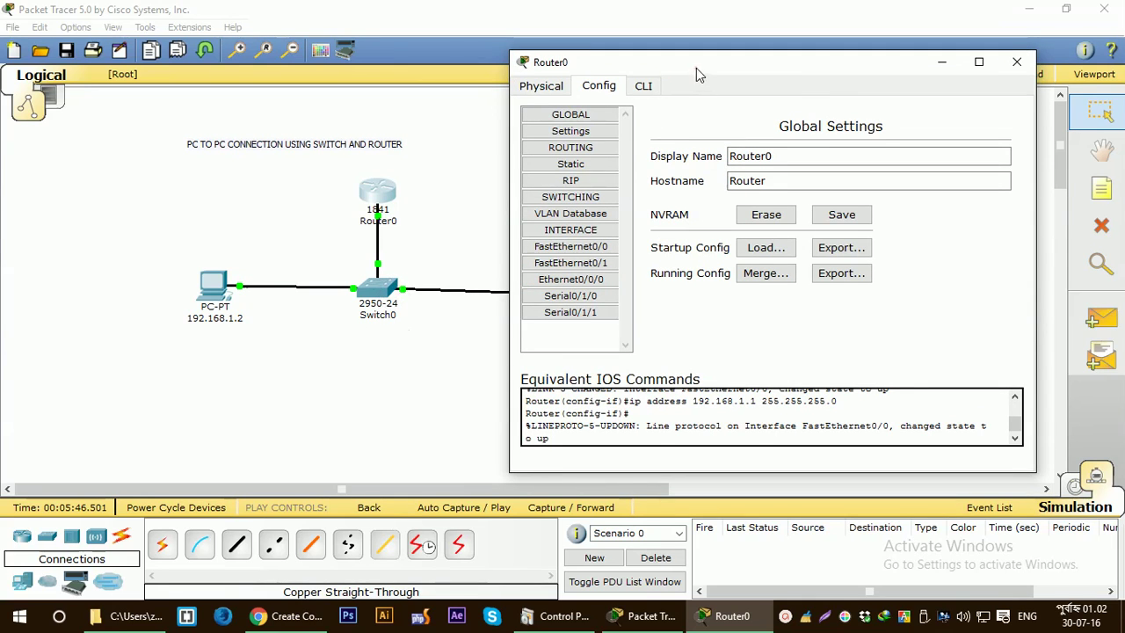
drag(697, 69, 780, 56)
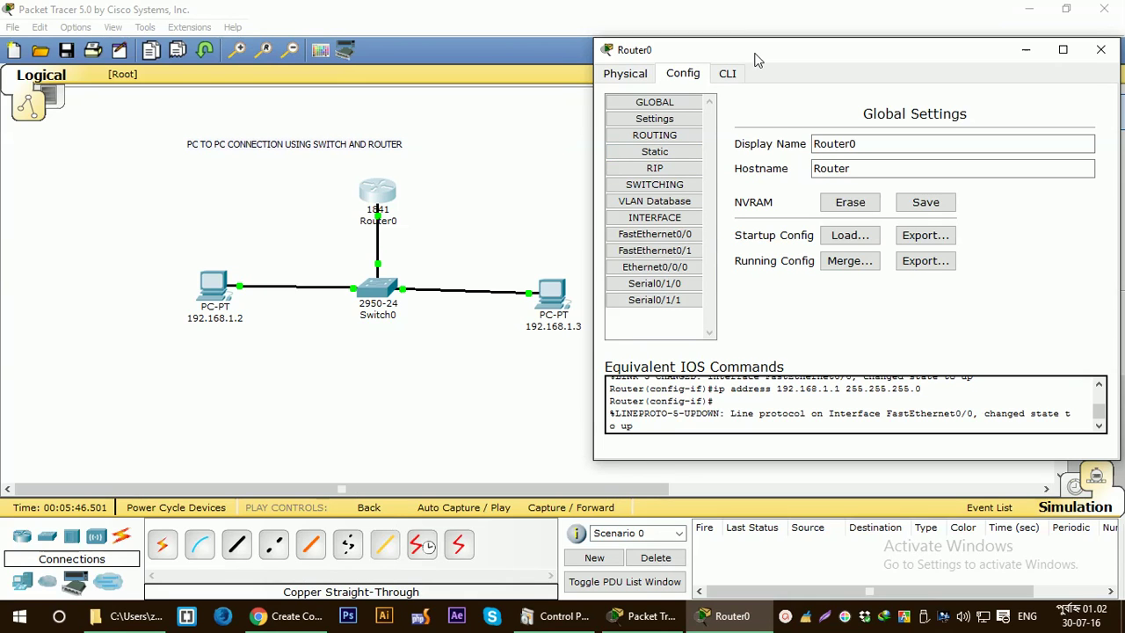
drag(754, 54, 775, 54)
click(694, 234)
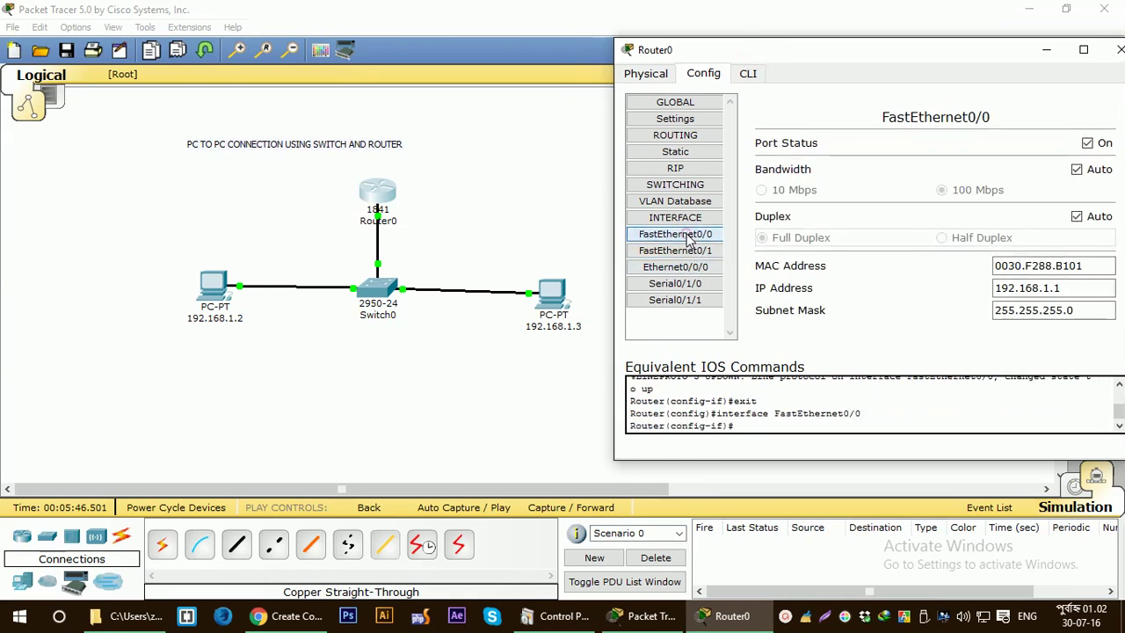
click(1084, 308)
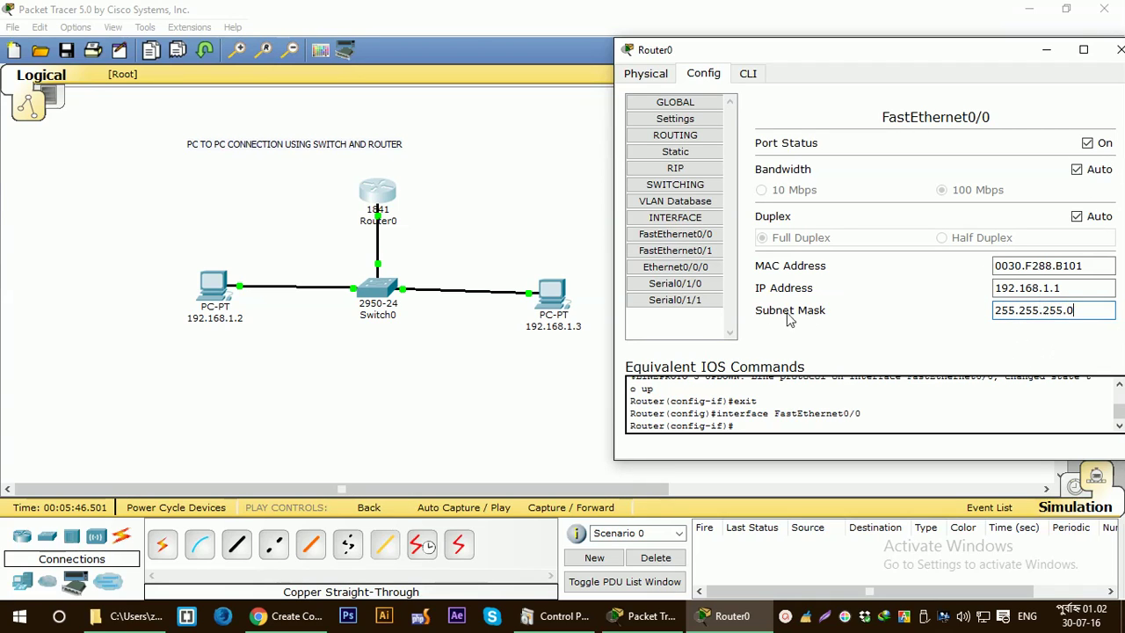
Look through the router's FastEthernet0/1 and Serial0/1/0 interface settings and close its window.
click(681, 250)
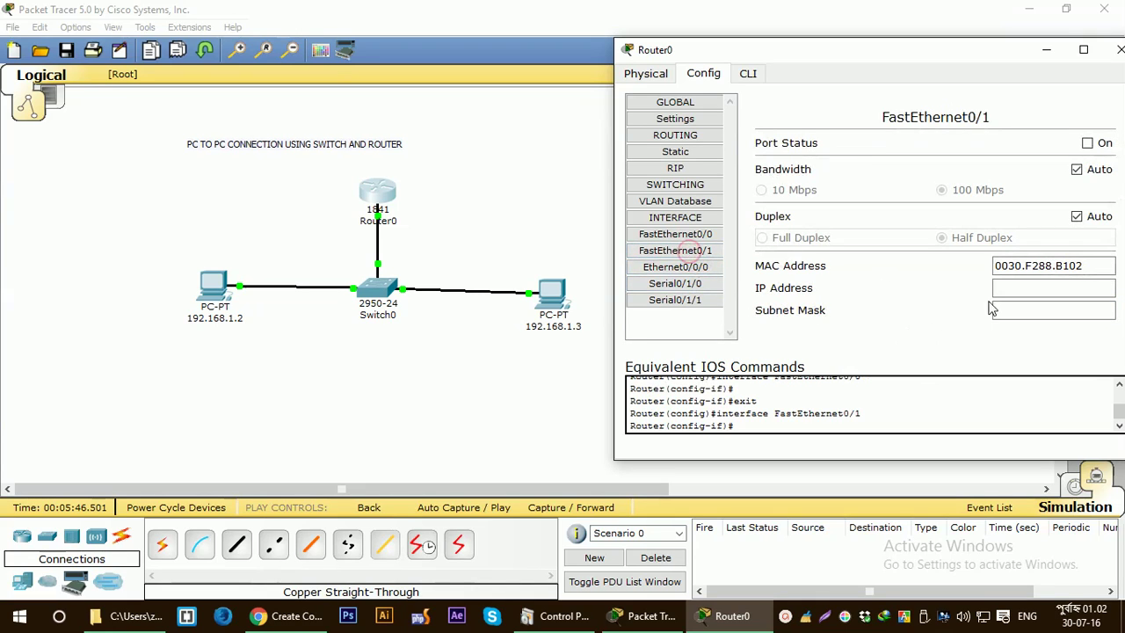
click(687, 154)
click(682, 222)
click(681, 221)
click(681, 287)
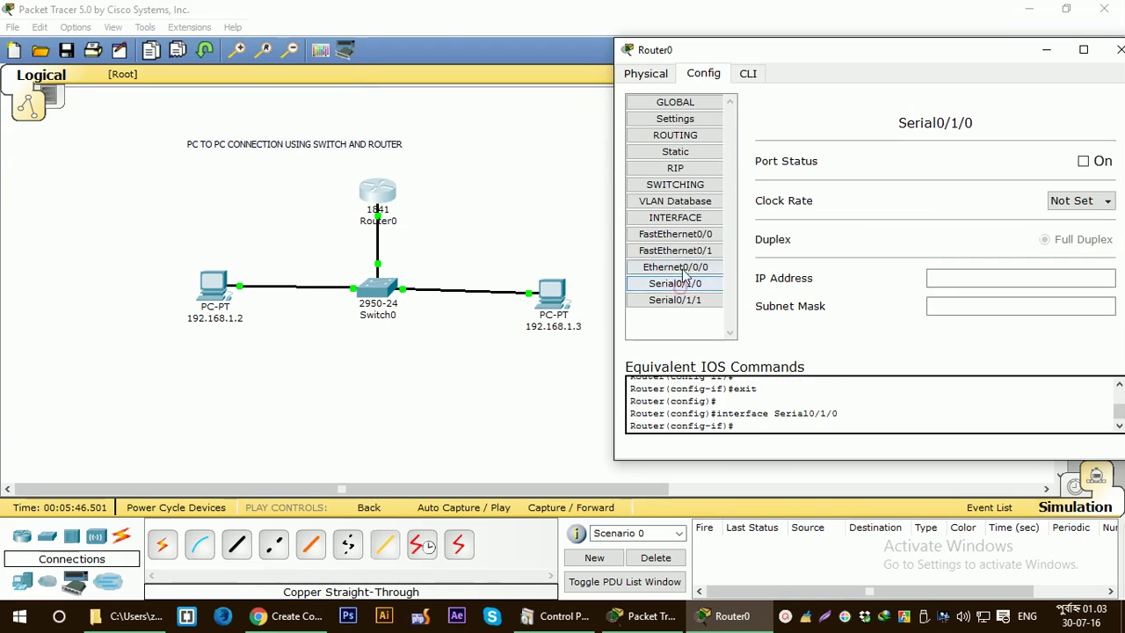
click(675, 253)
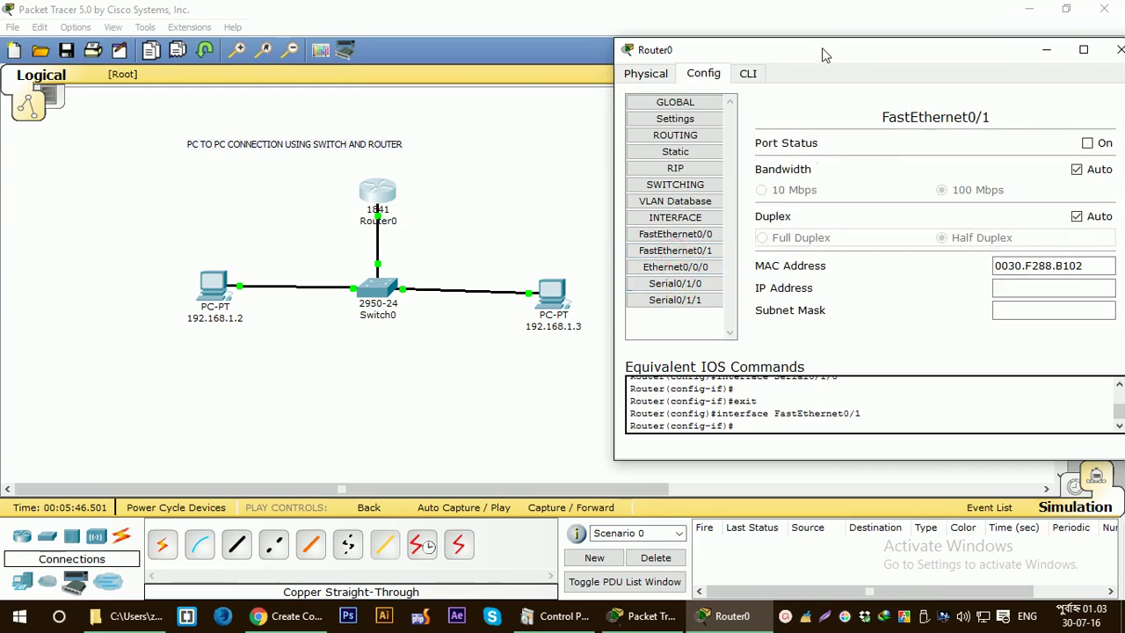
drag(648, 46, 530, 64)
click(1010, 76)
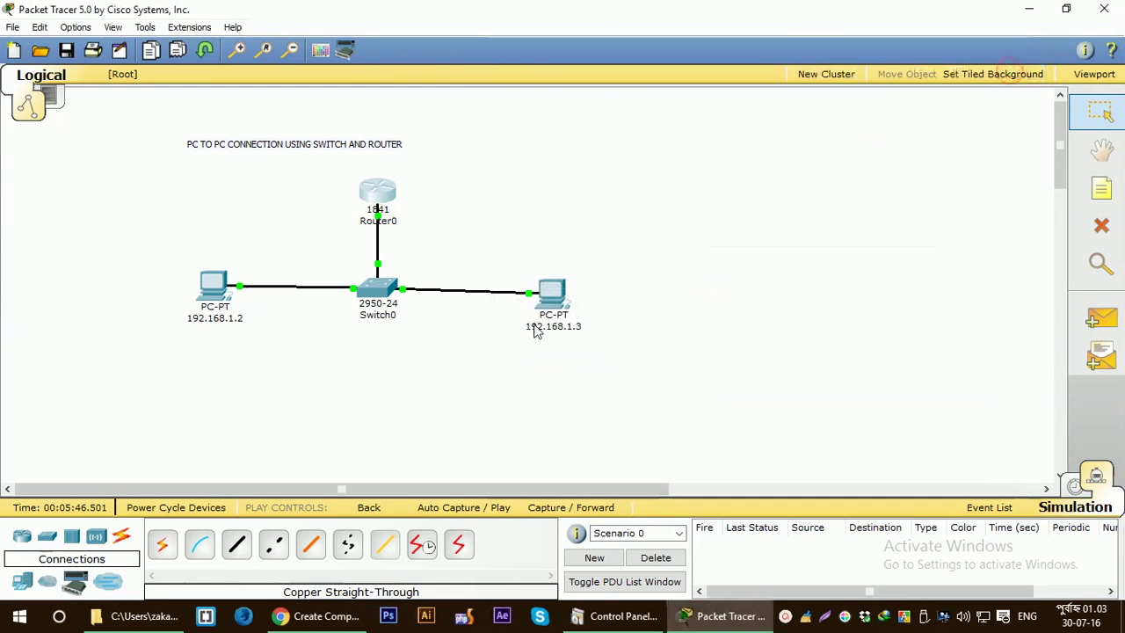
Check the right PC's IP address, subnet mask and default gateway, and close its window.
click(549, 301)
drag(369, 76, 826, 109)
click(587, 207)
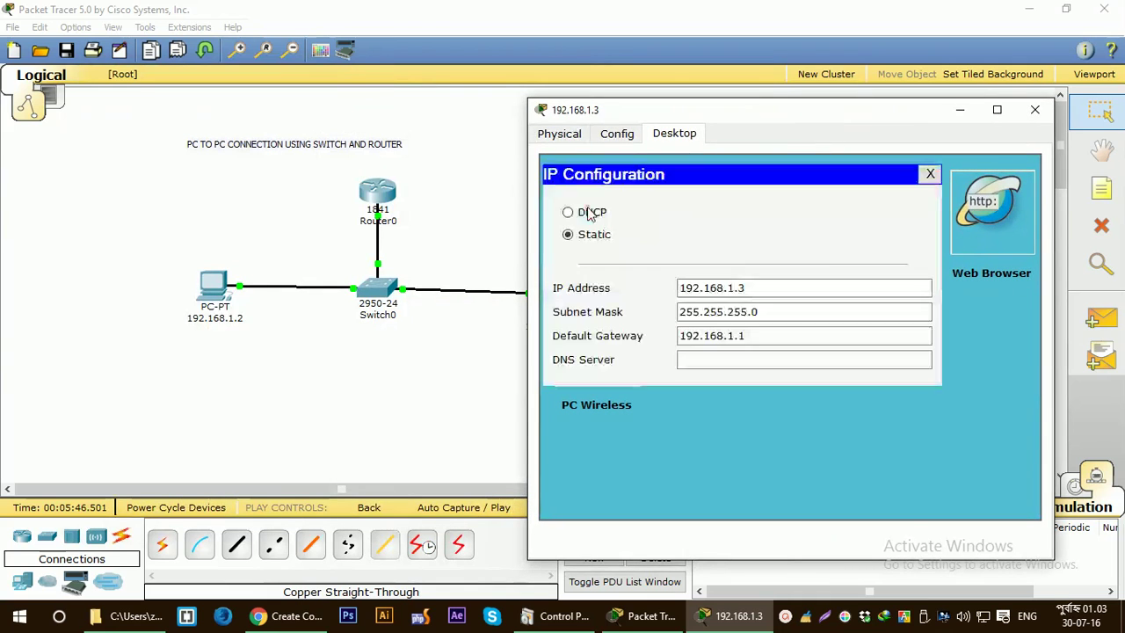
click(930, 174)
click(1034, 111)
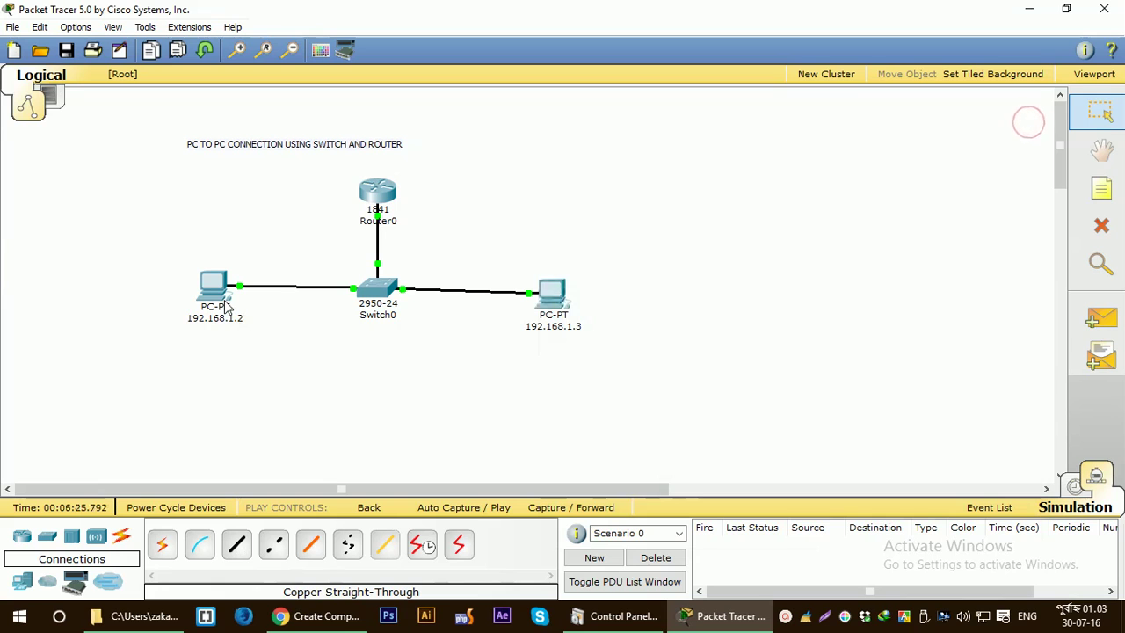
Check the left PC's IP address, subnet mask and default gateway, and close its window.
click(212, 292)
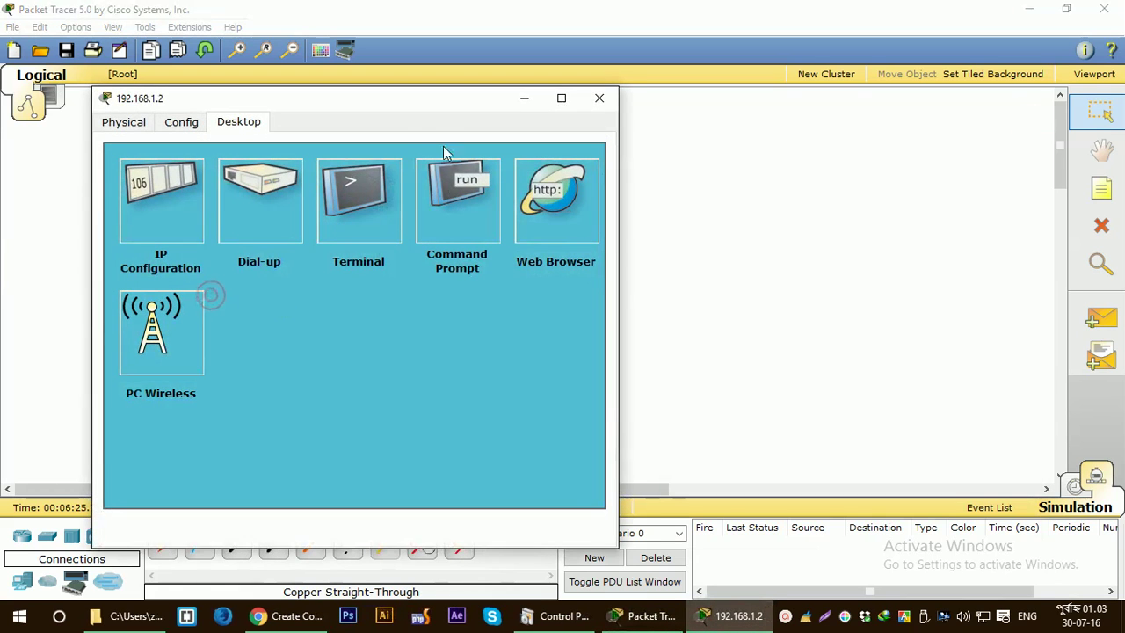
drag(387, 101, 909, 80)
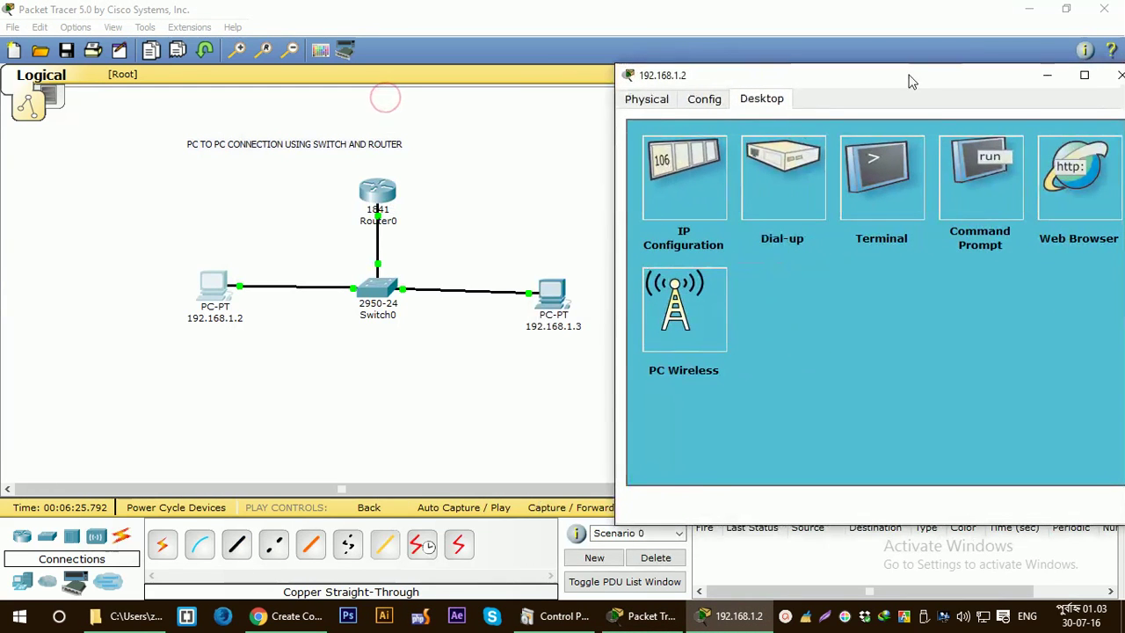
click(704, 180)
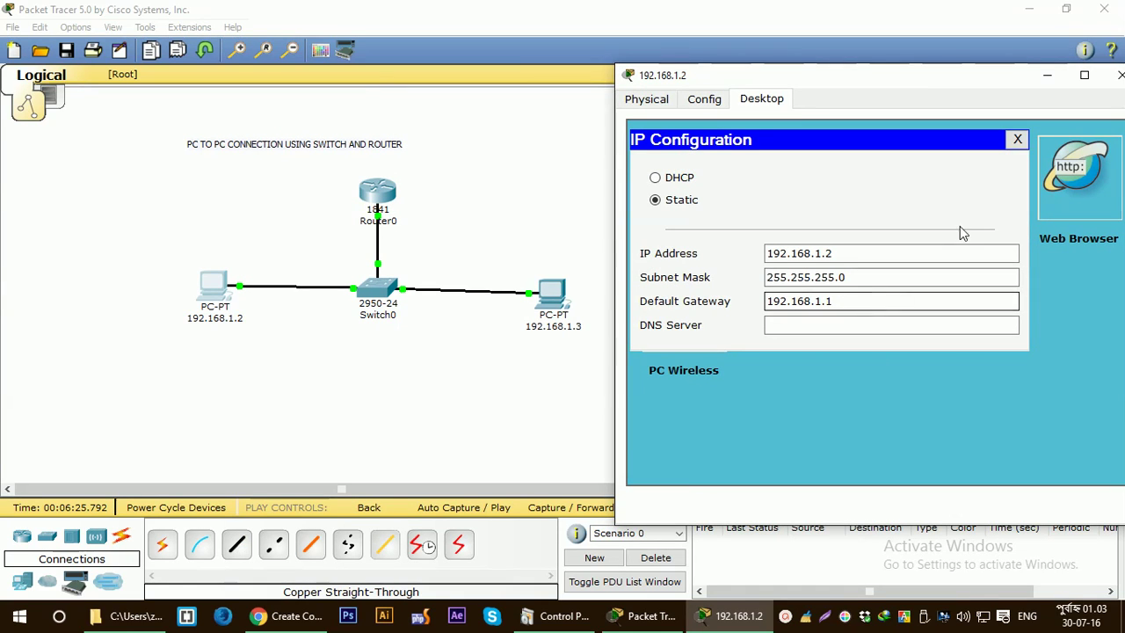
click(1017, 139)
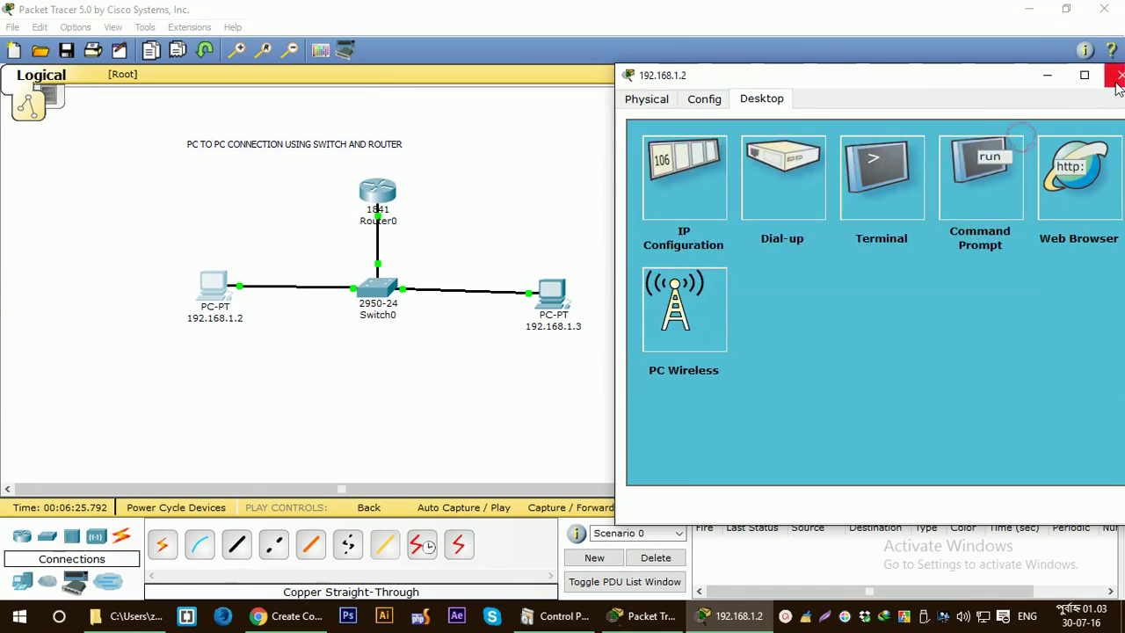
click(1116, 76)
Simulate a simple PDU from the left PC to the router with auto capture, ending with a step back.
click(1107, 323)
click(215, 286)
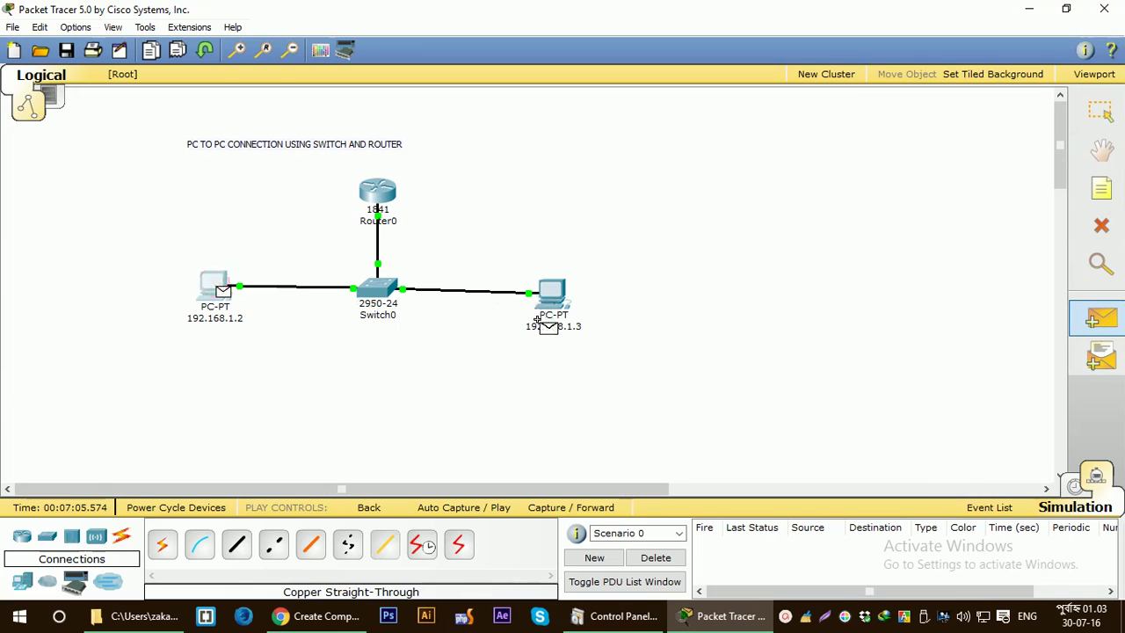
mouse_move(376, 192)
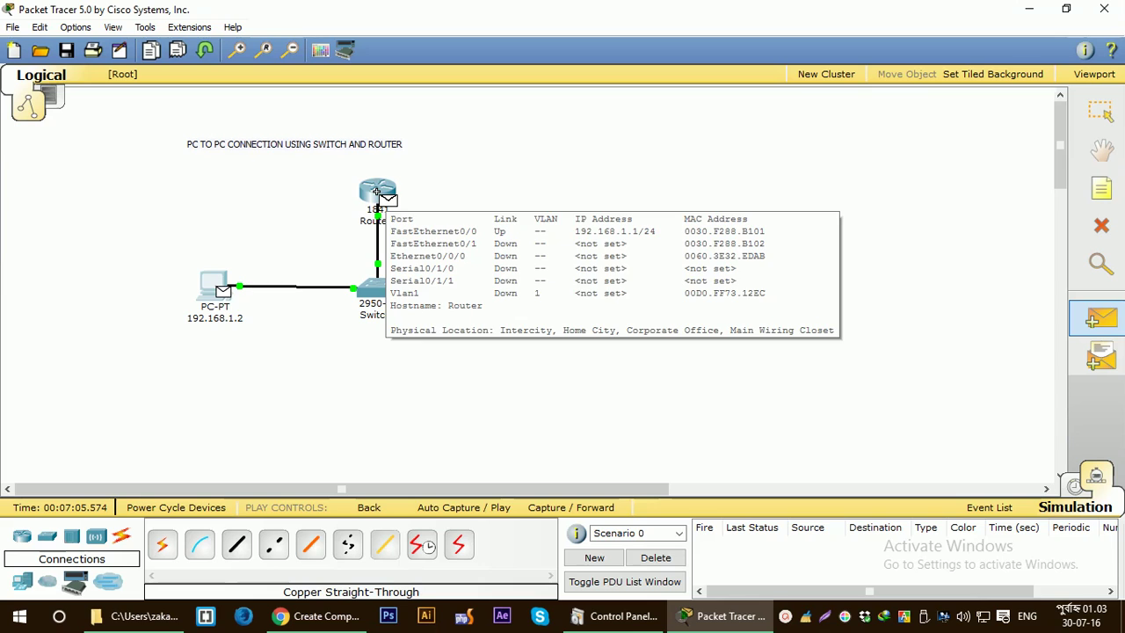
click(377, 191)
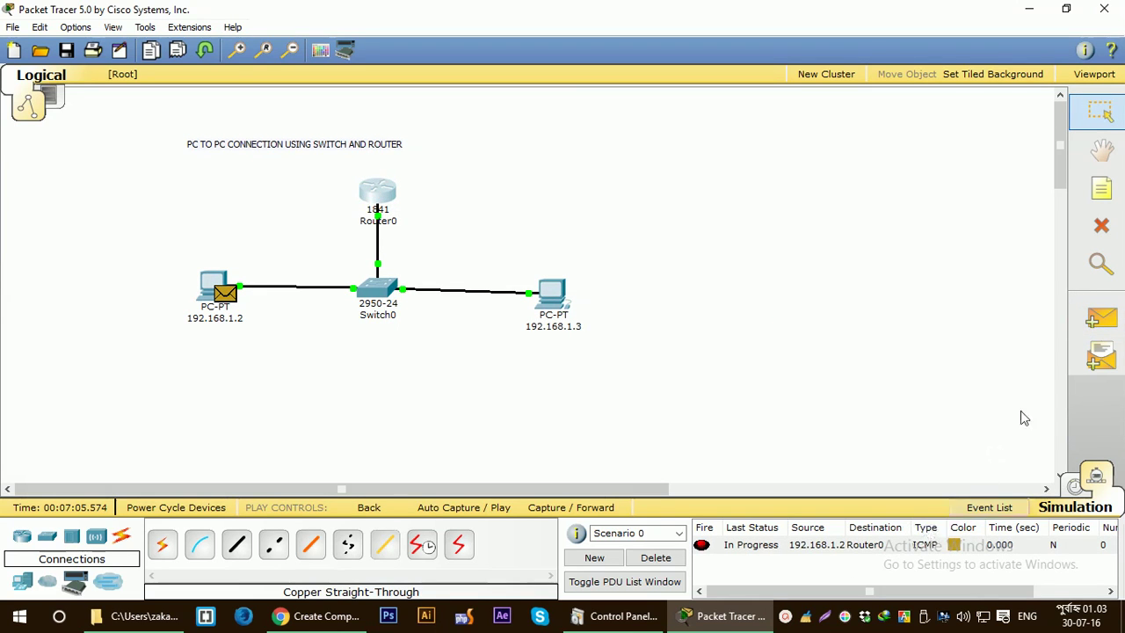
click(475, 509)
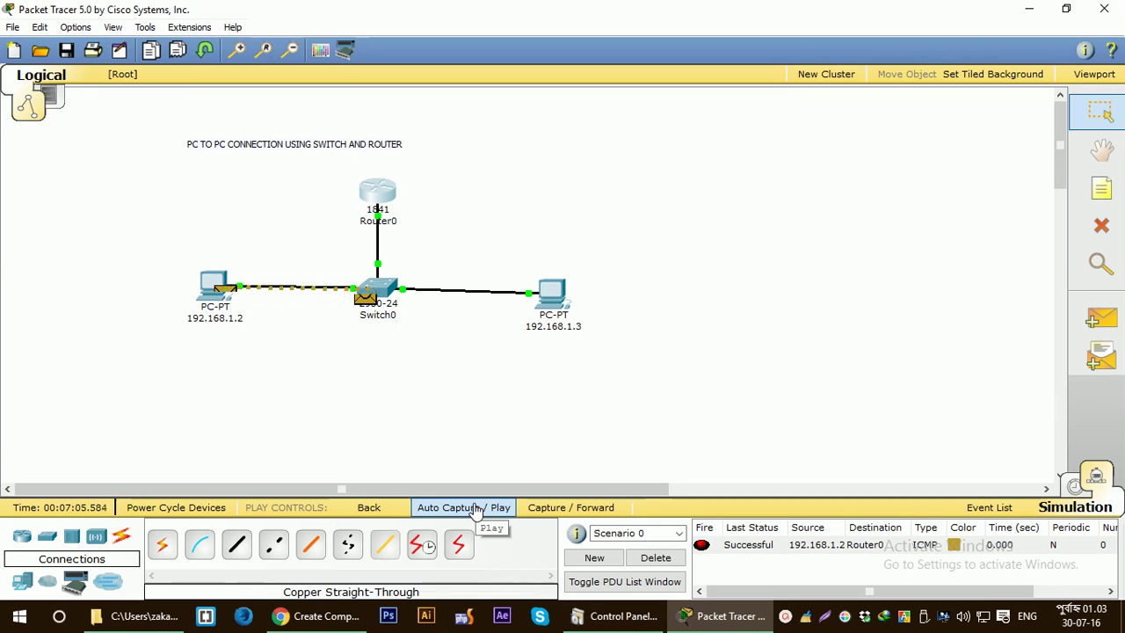
click(369, 508)
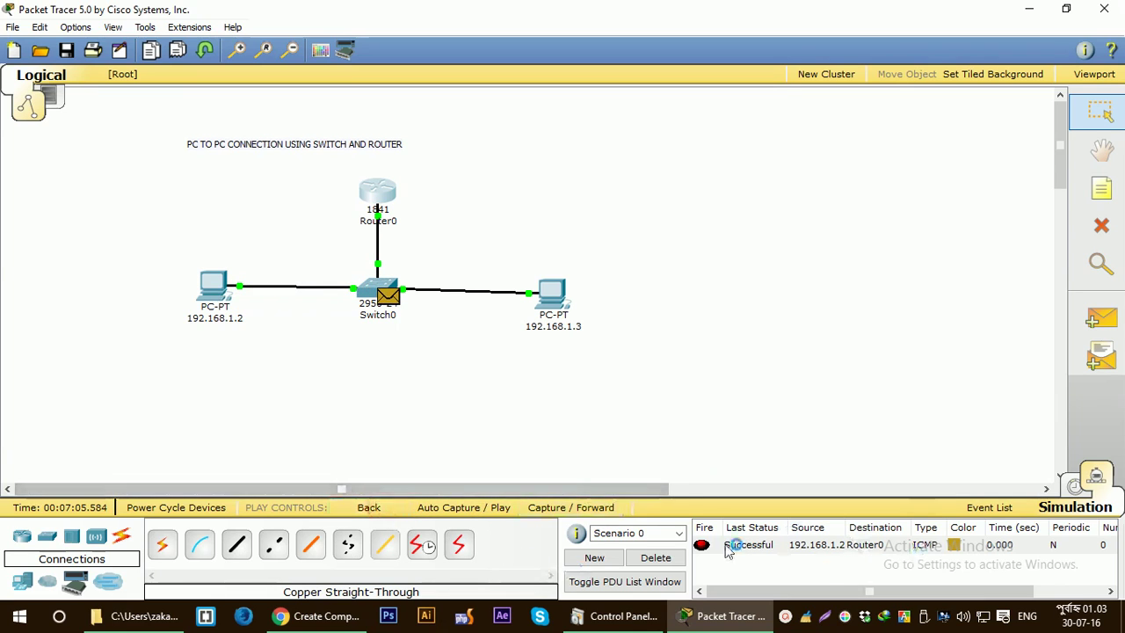
Clear the PDU scenario and simulate a simple PDU from the right PC to the router with auto capture, ending with a step back.
click(657, 559)
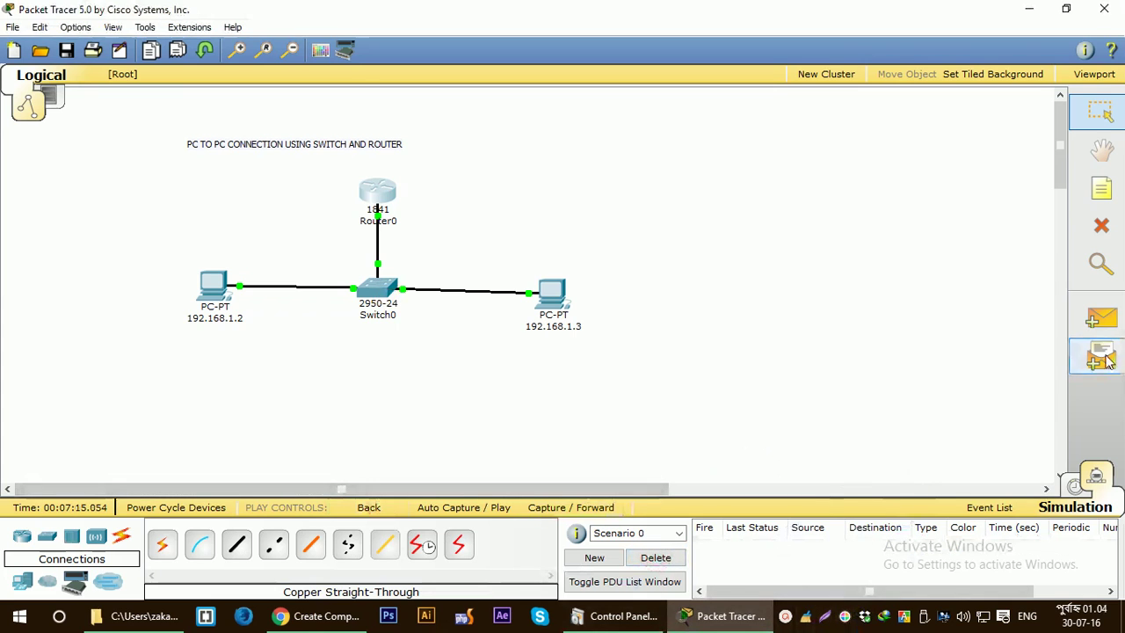
click(1097, 321)
click(551, 294)
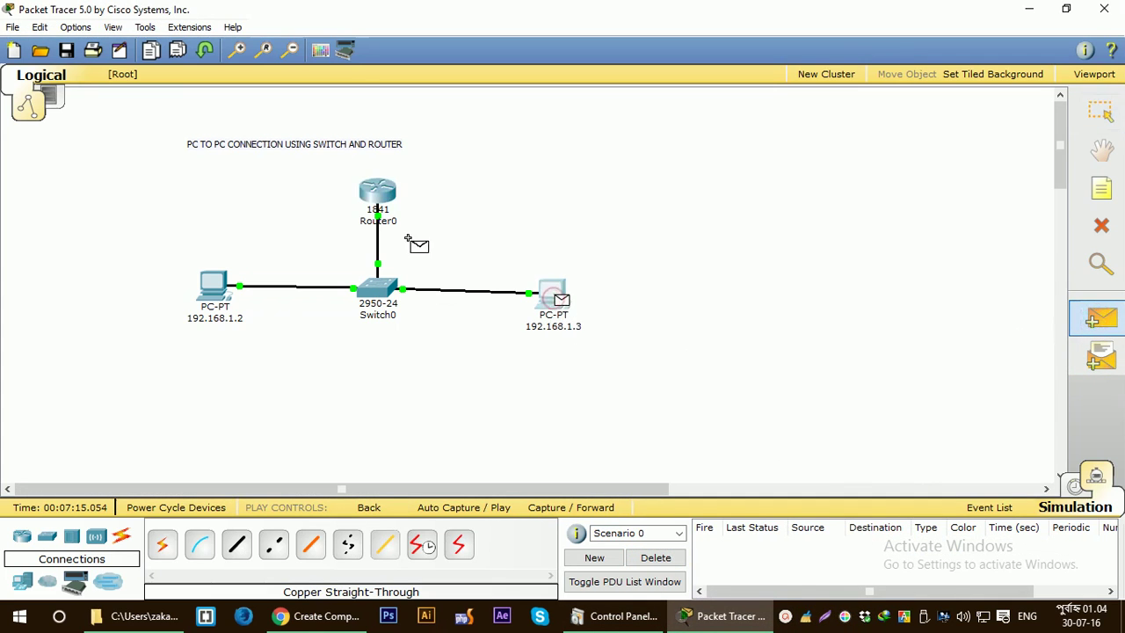
click(379, 202)
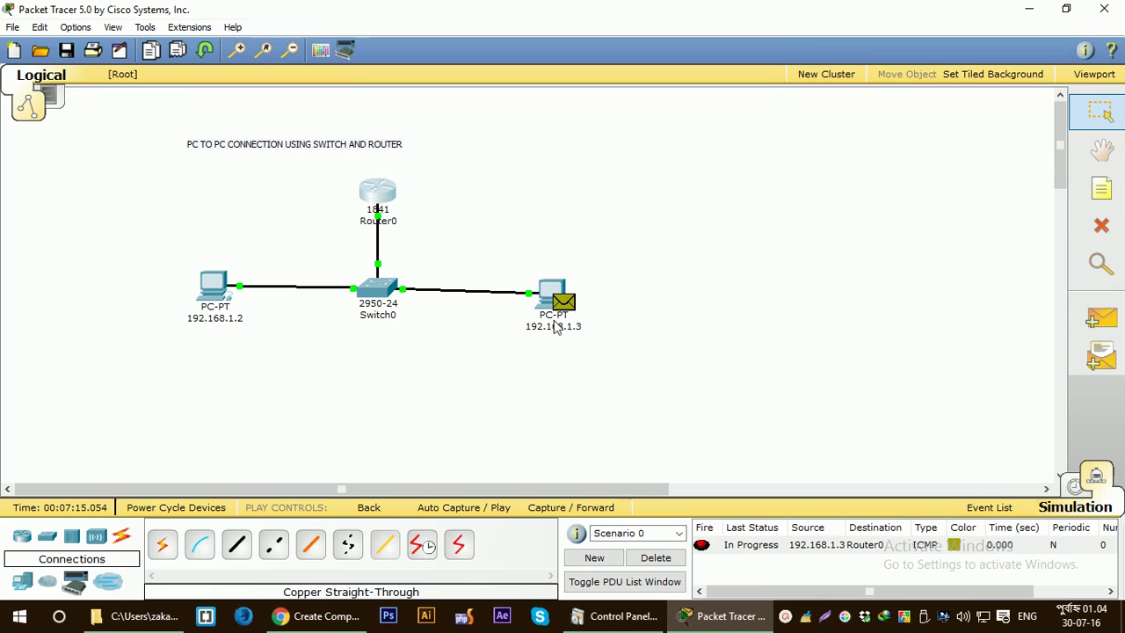
click(463, 508)
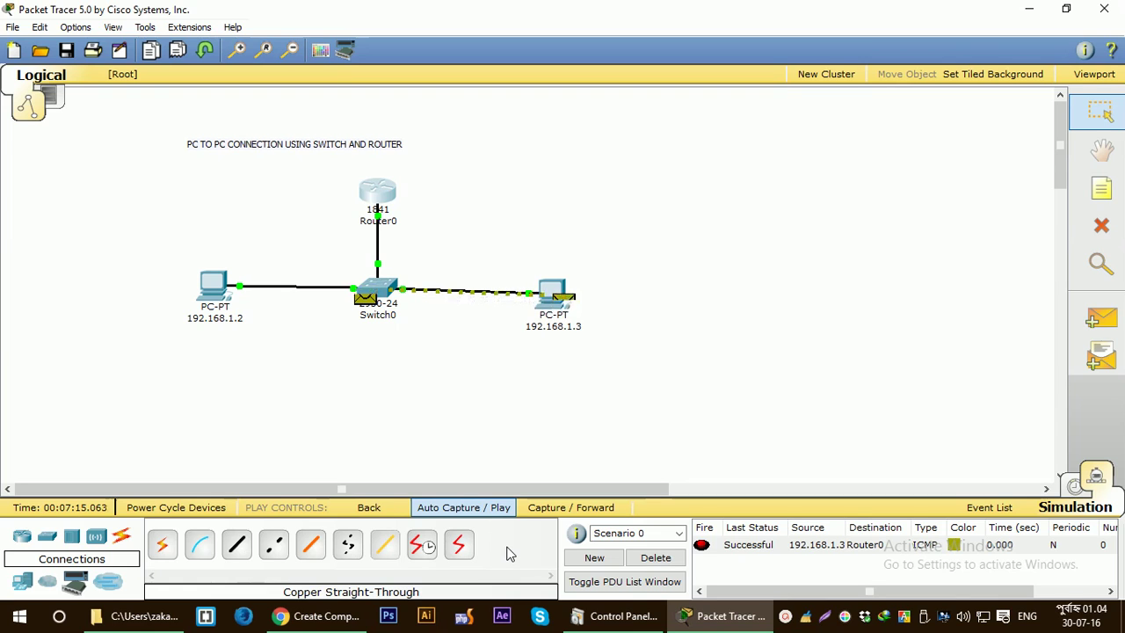
click(371, 507)
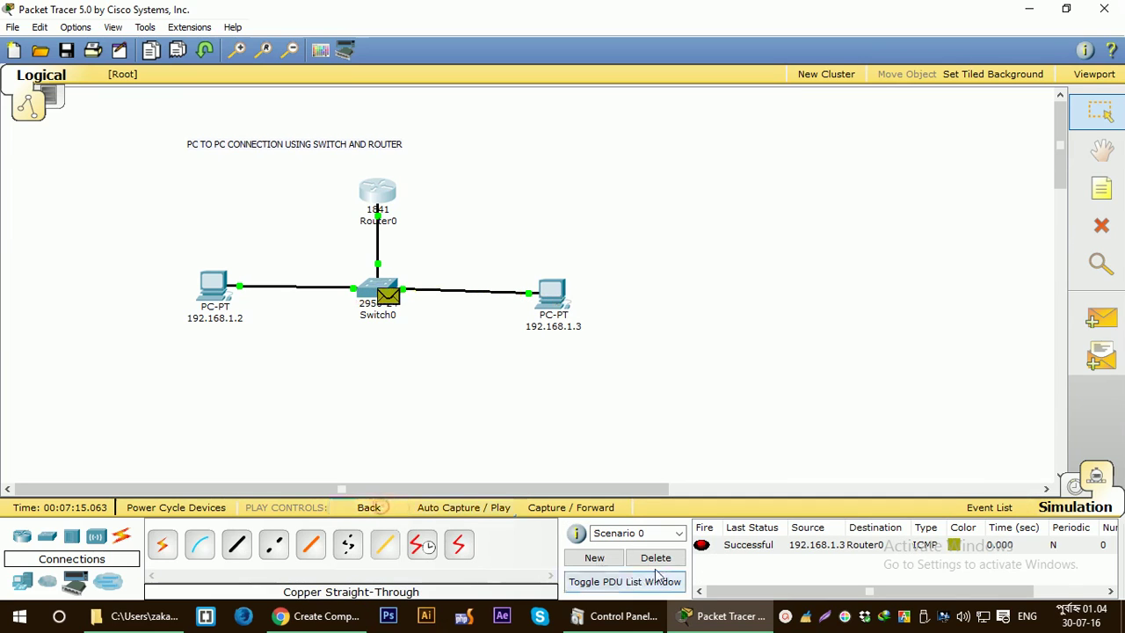
Clear the scenario, simulate a simple PDU from the left PC to the right PC by capturing forward event by event, and clear the scenario again.
click(655, 559)
click(1101, 318)
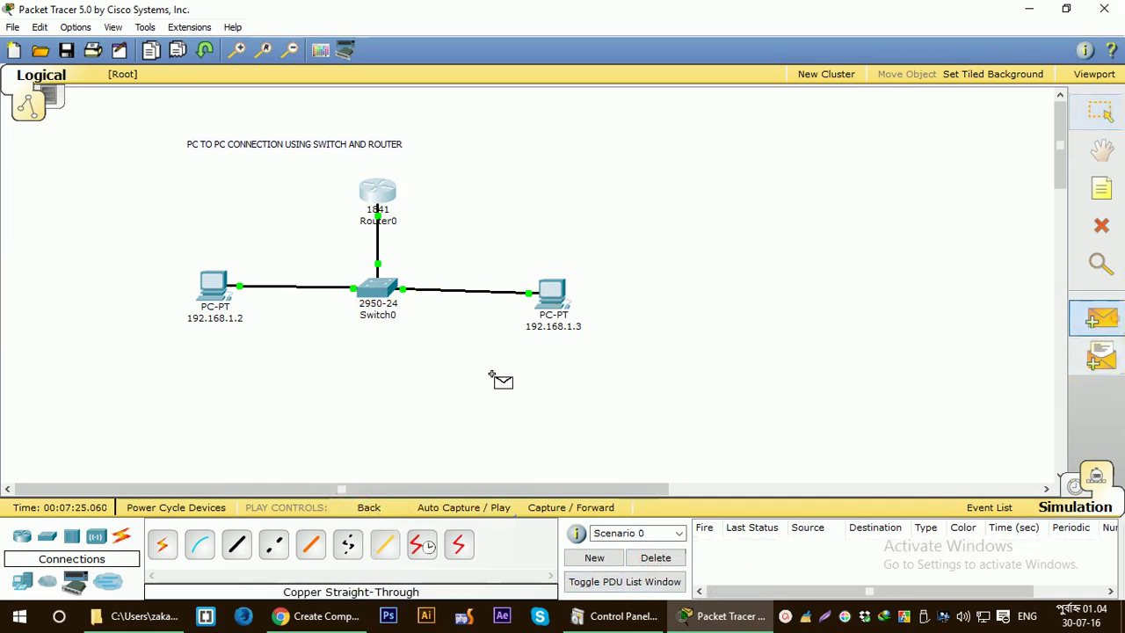
click(214, 287)
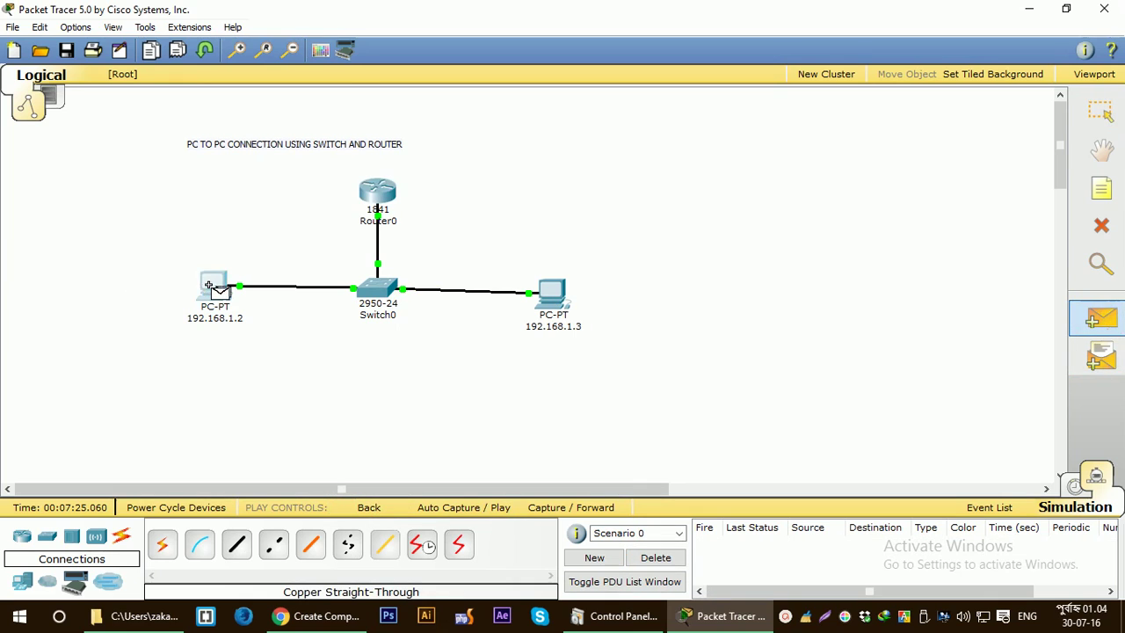
click(558, 295)
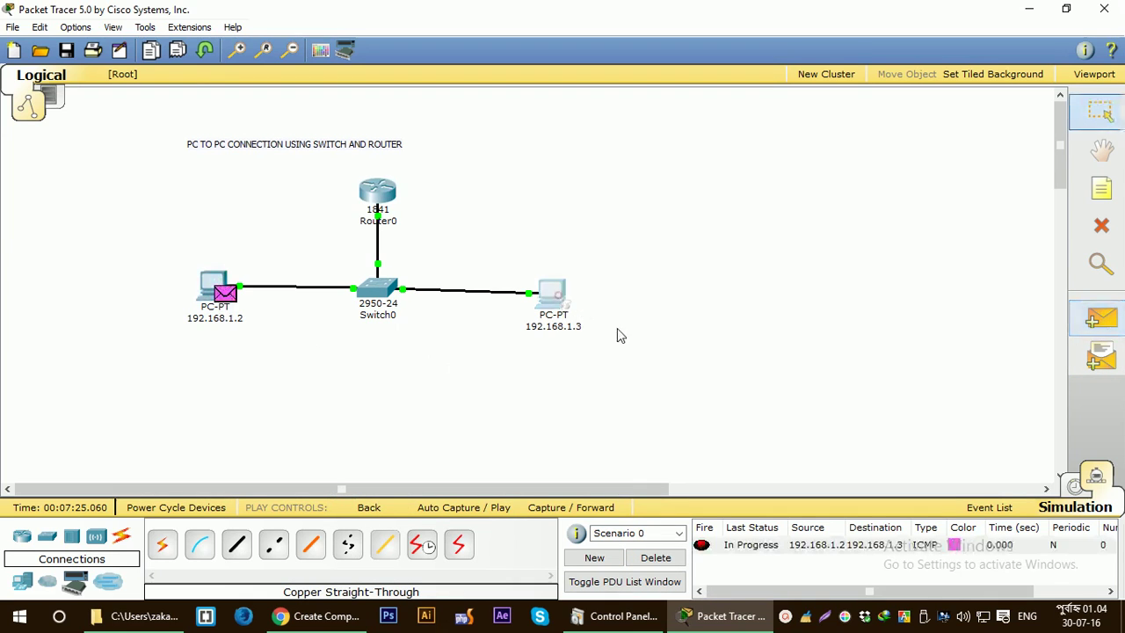
click(546, 509)
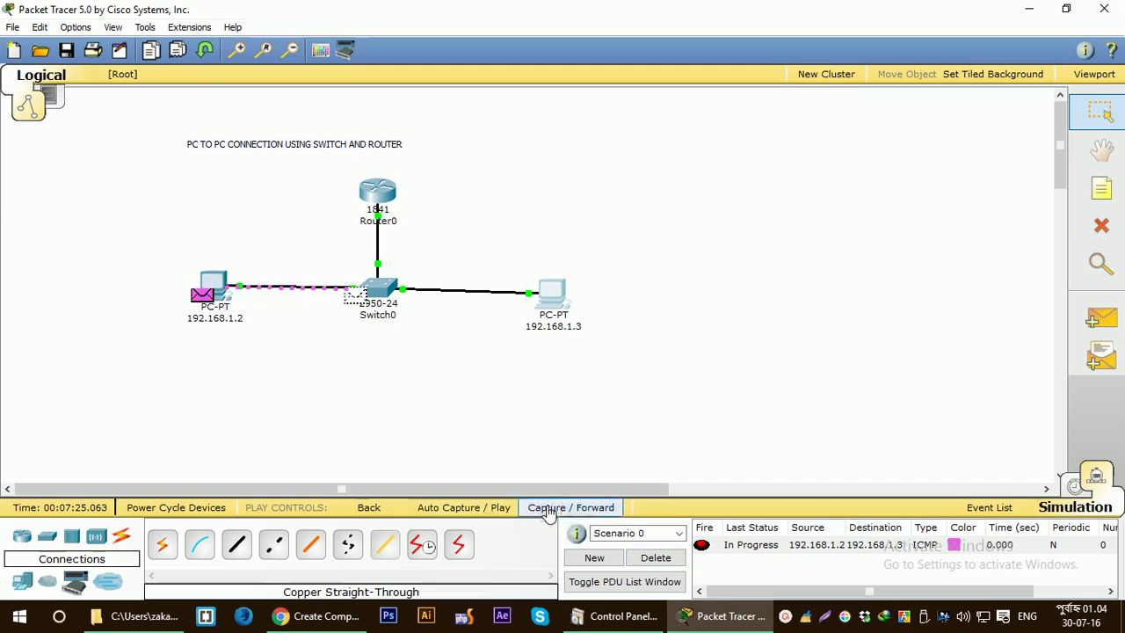
click(548, 509)
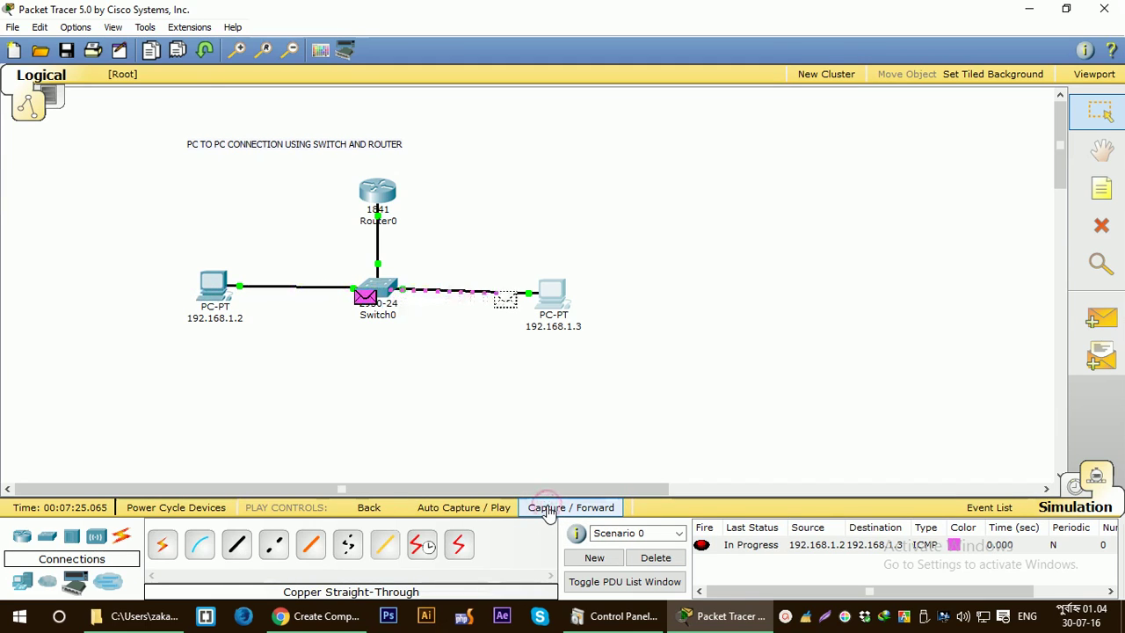
click(548, 510)
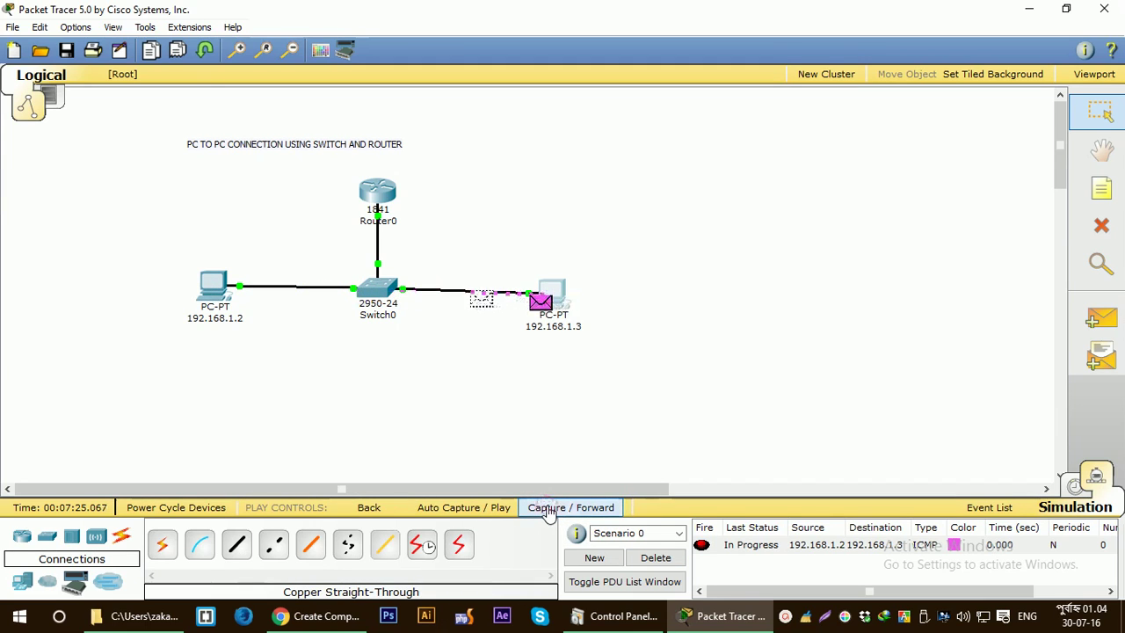
click(547, 510)
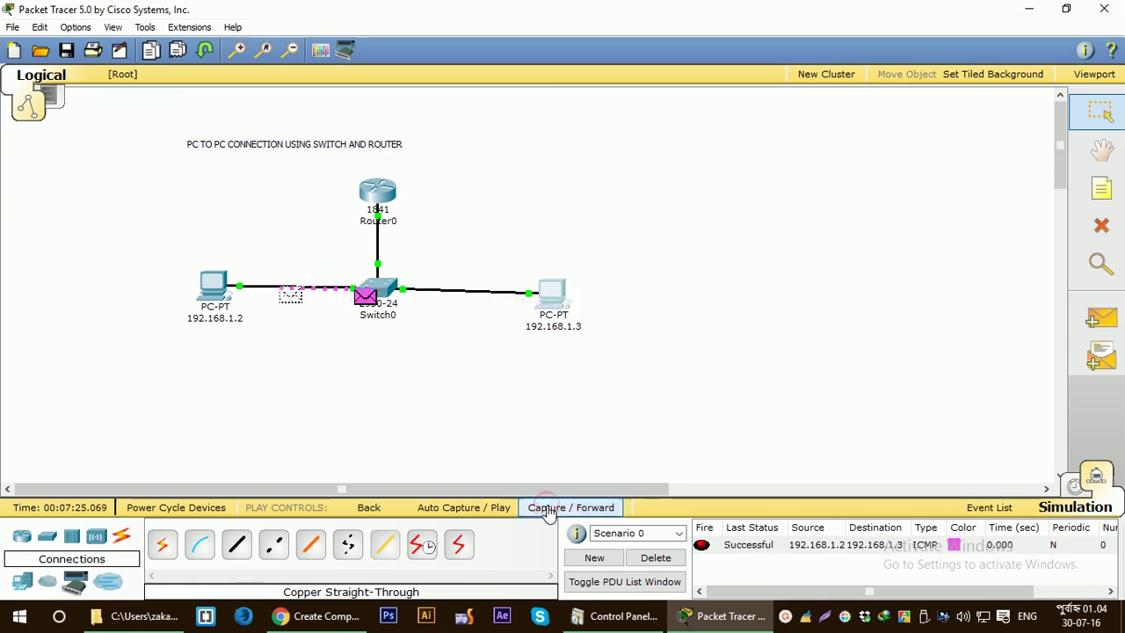
click(548, 510)
click(655, 558)
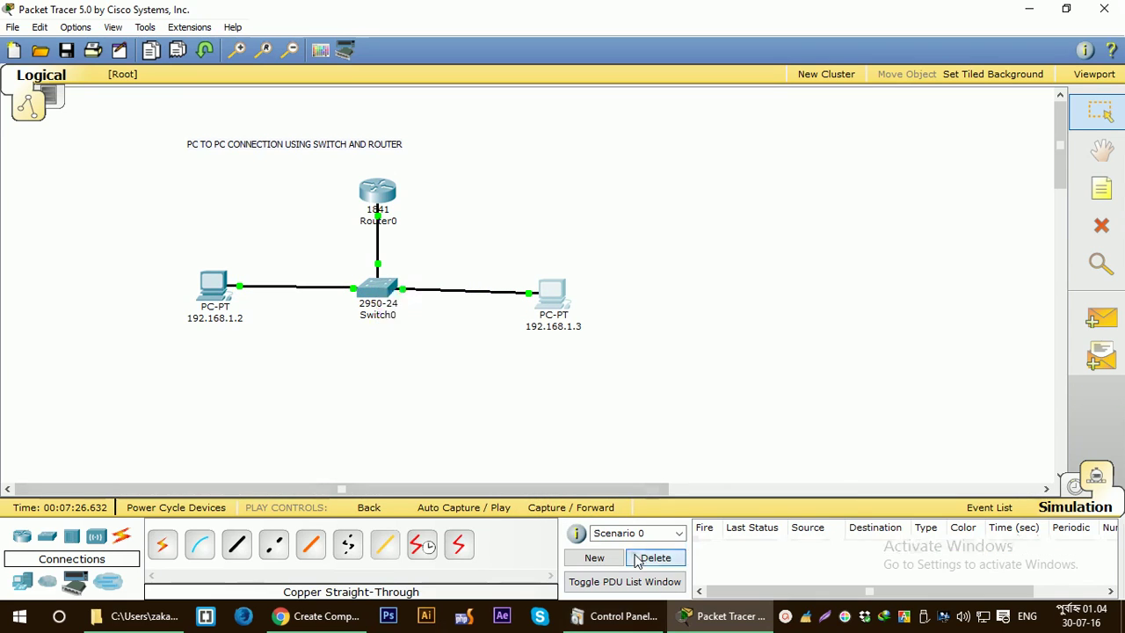
Look through the router's FastEthernet0/0 settings, its physical modules and its IOS command line history.
click(378, 194)
drag(365, 129, 852, 117)
click(666, 295)
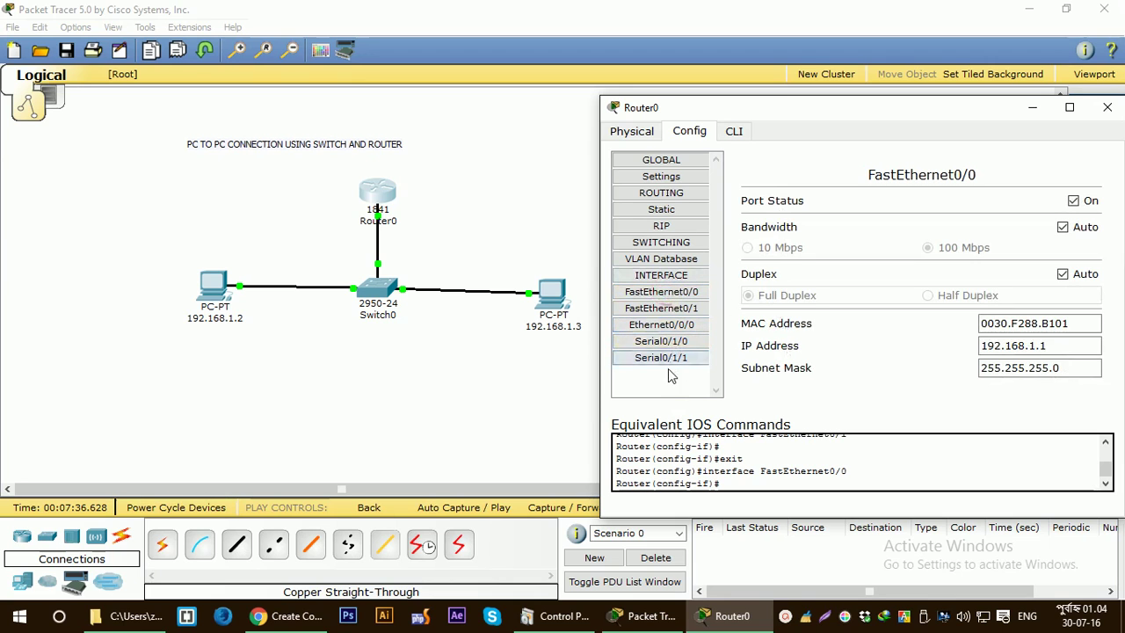
click(632, 131)
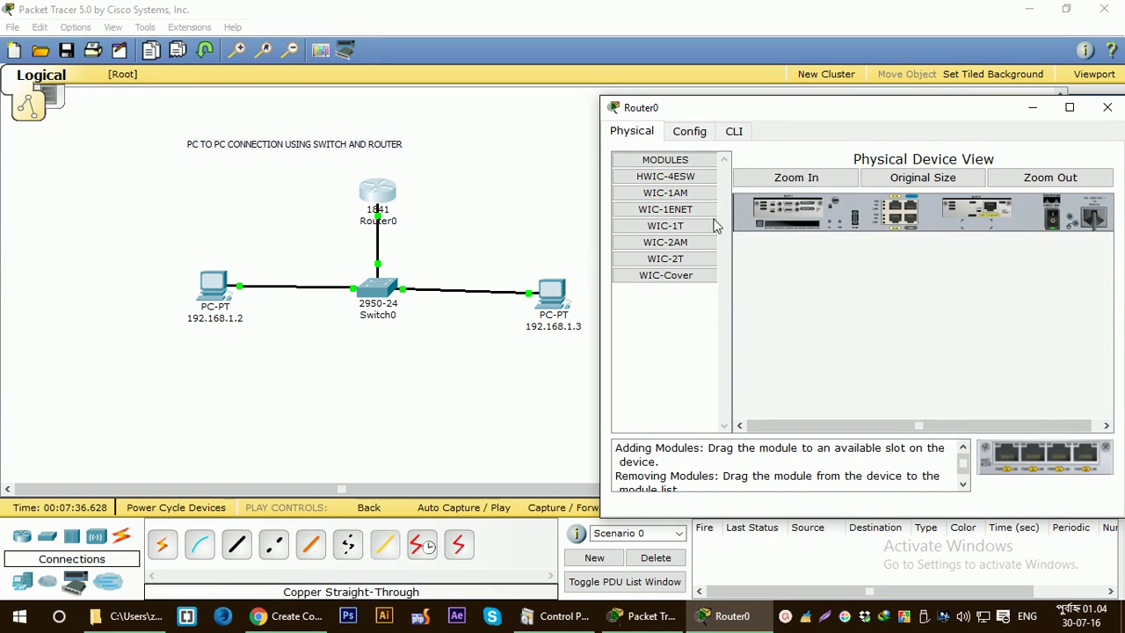
click(734, 131)
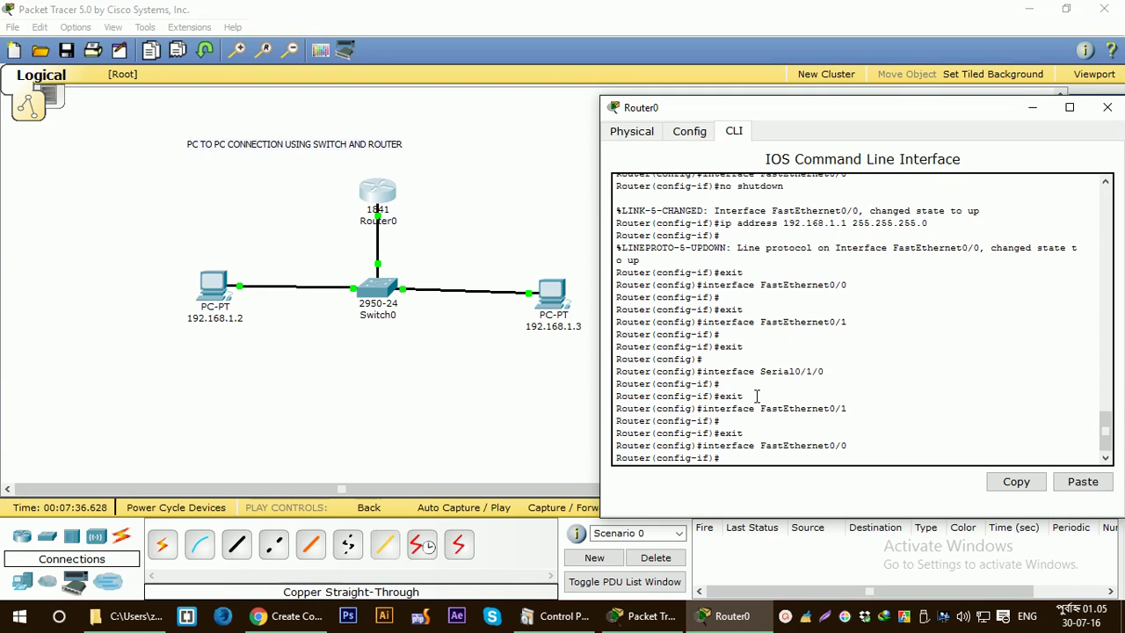
scroll(757, 396, up, 2)
scroll(768, 188, down, 2)
Power the 1841 router off and back on in its physical device view, and close its window.
click(649, 132)
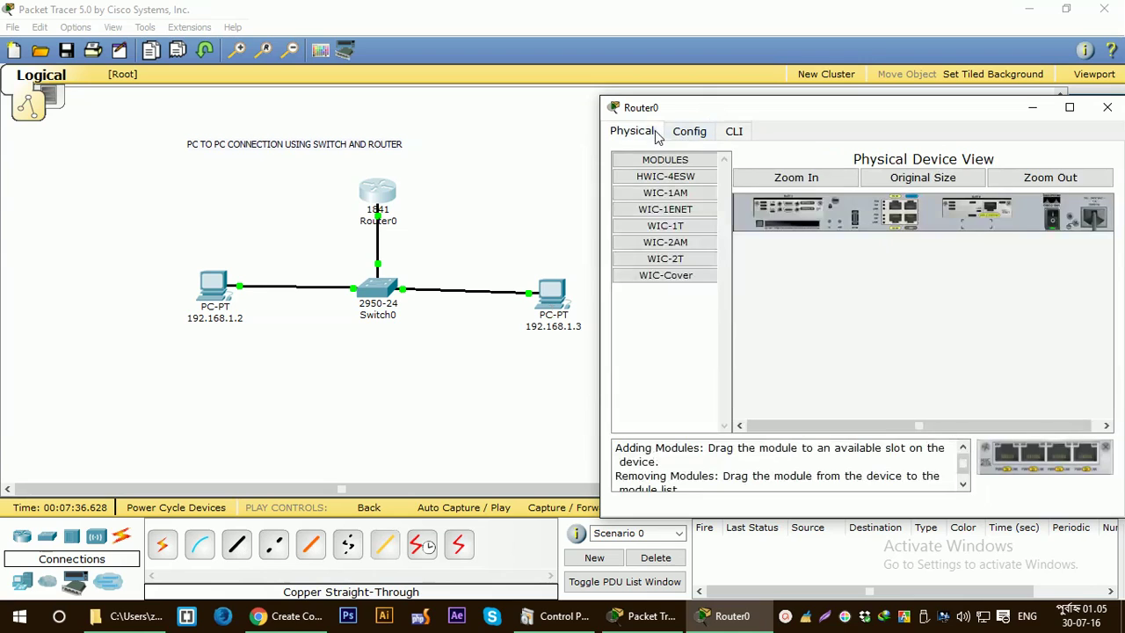
click(1055, 217)
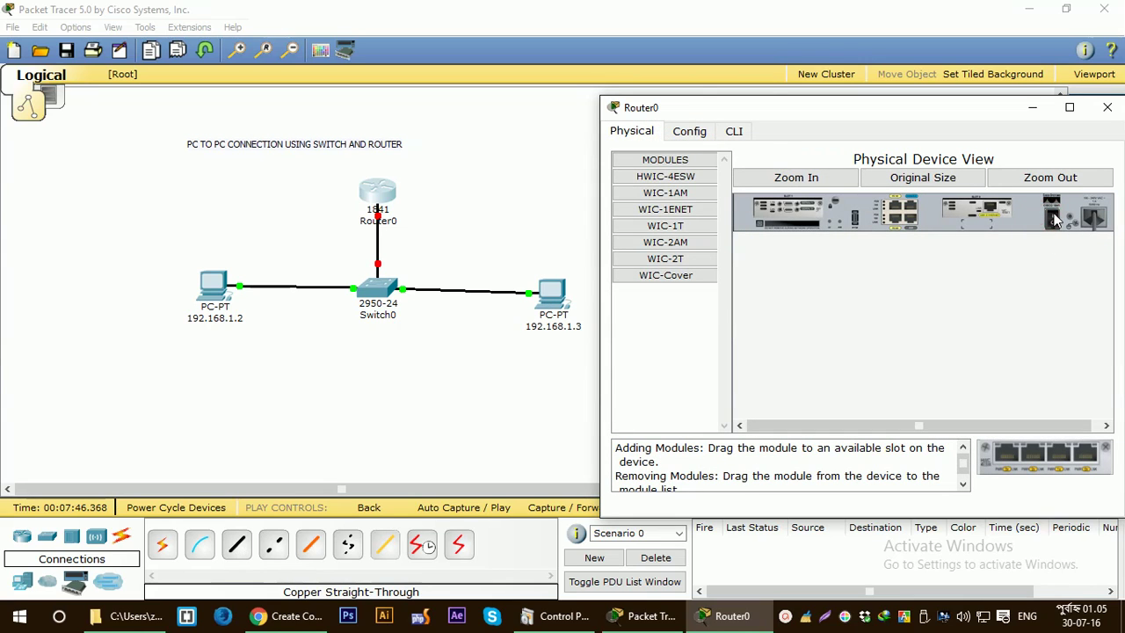
click(1053, 218)
drag(944, 109, 768, 114)
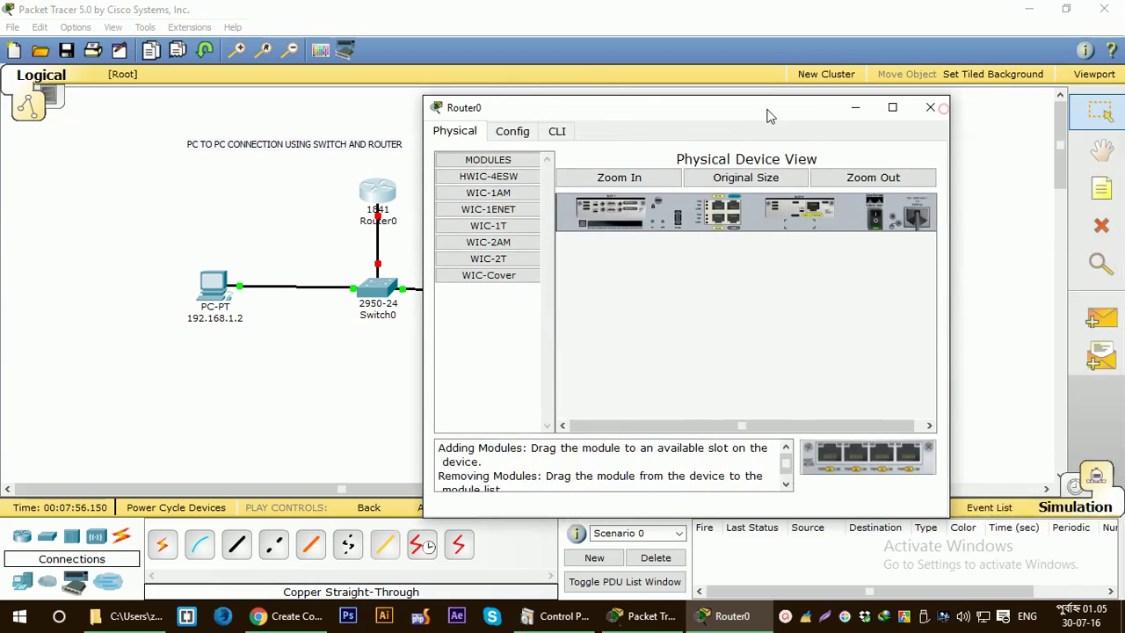
click(930, 107)
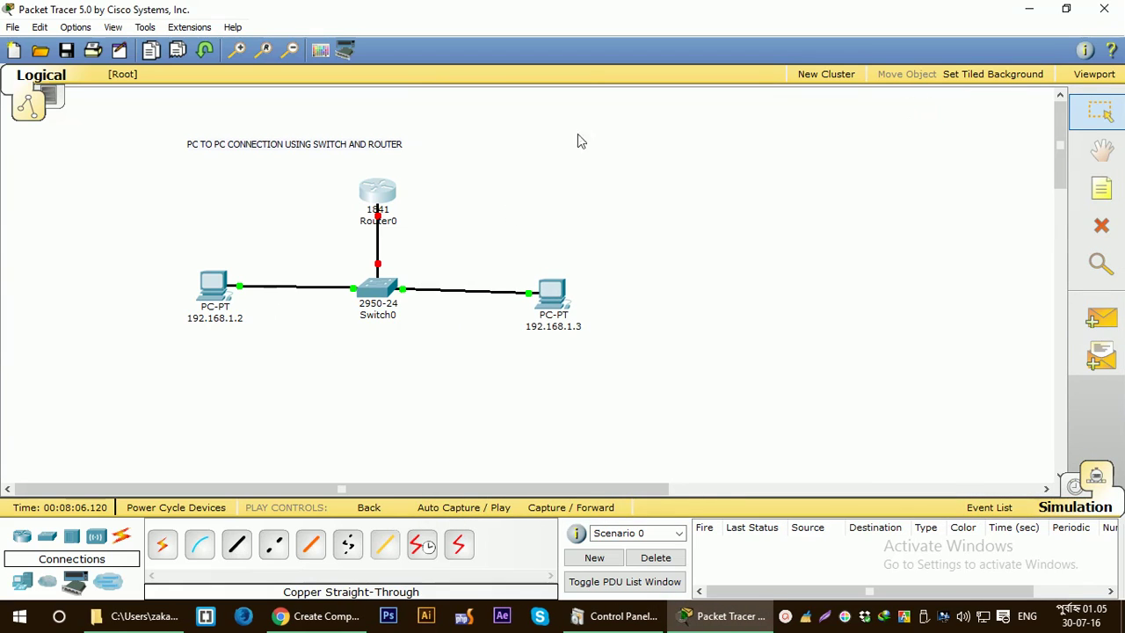
Reopen the router's window and try repeatedly to access its configuration settings after the restart.
click(387, 204)
drag(384, 143, 919, 122)
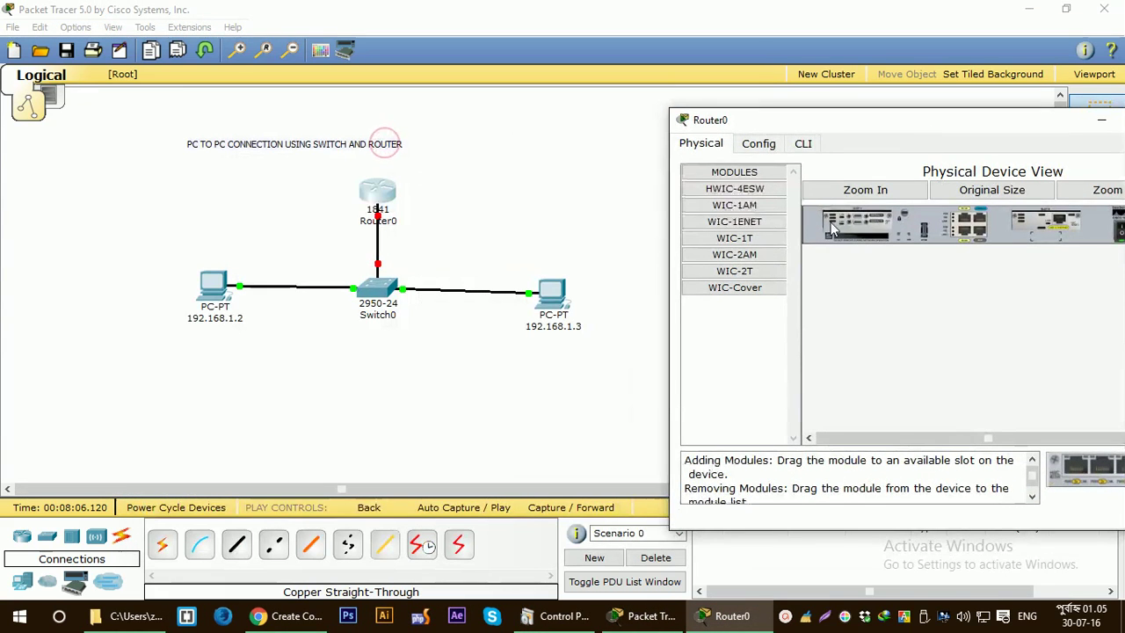
drag(987, 123, 826, 124)
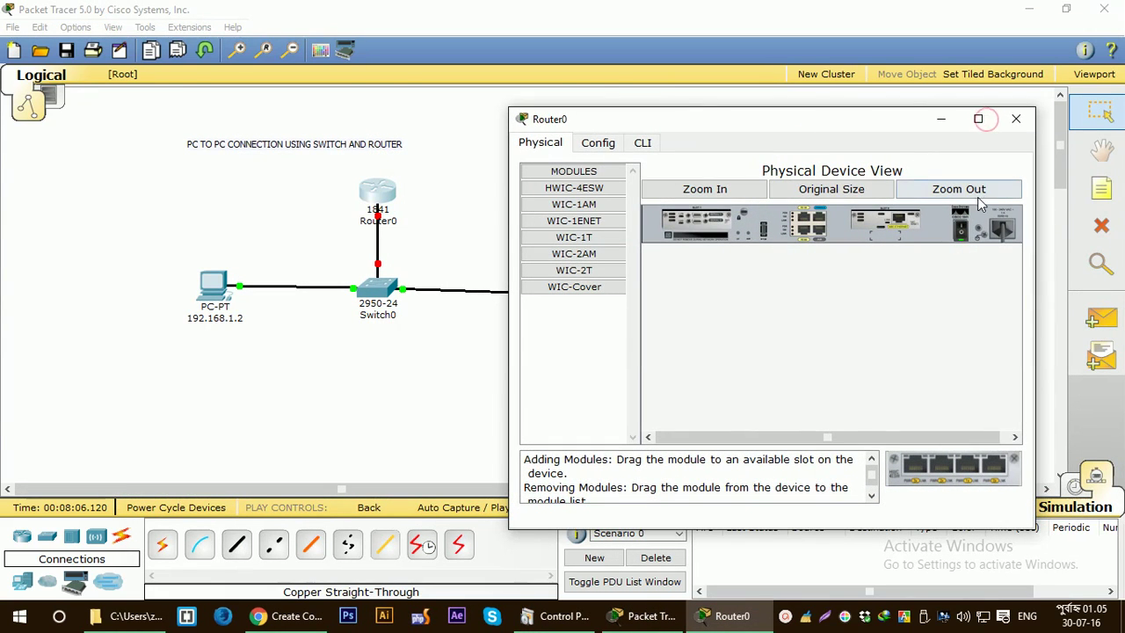
click(600, 143)
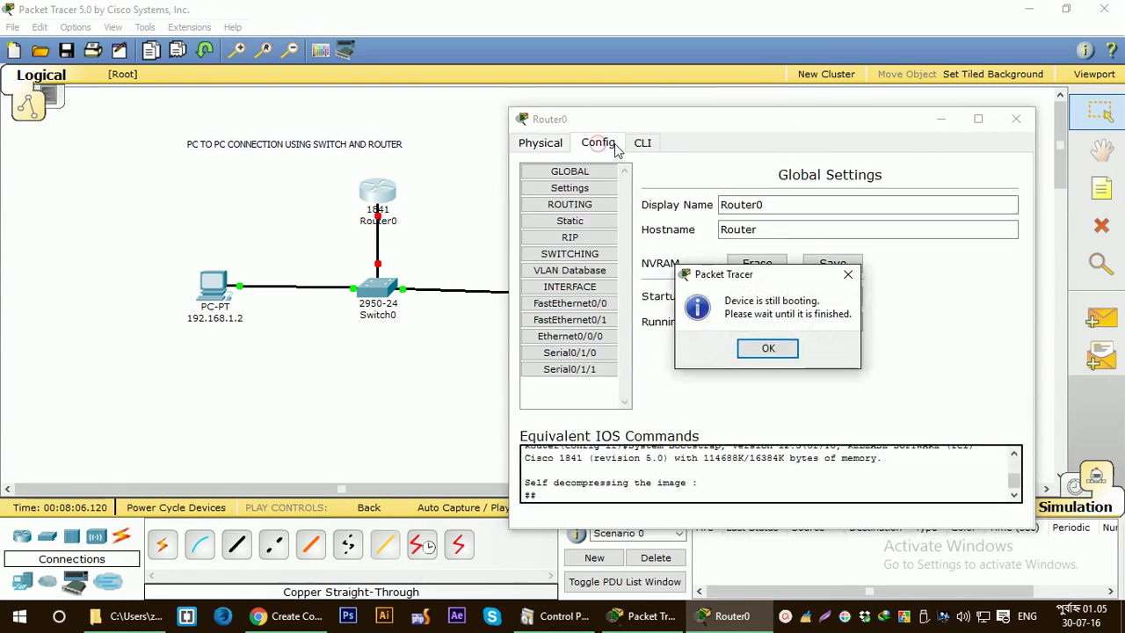
click(768, 348)
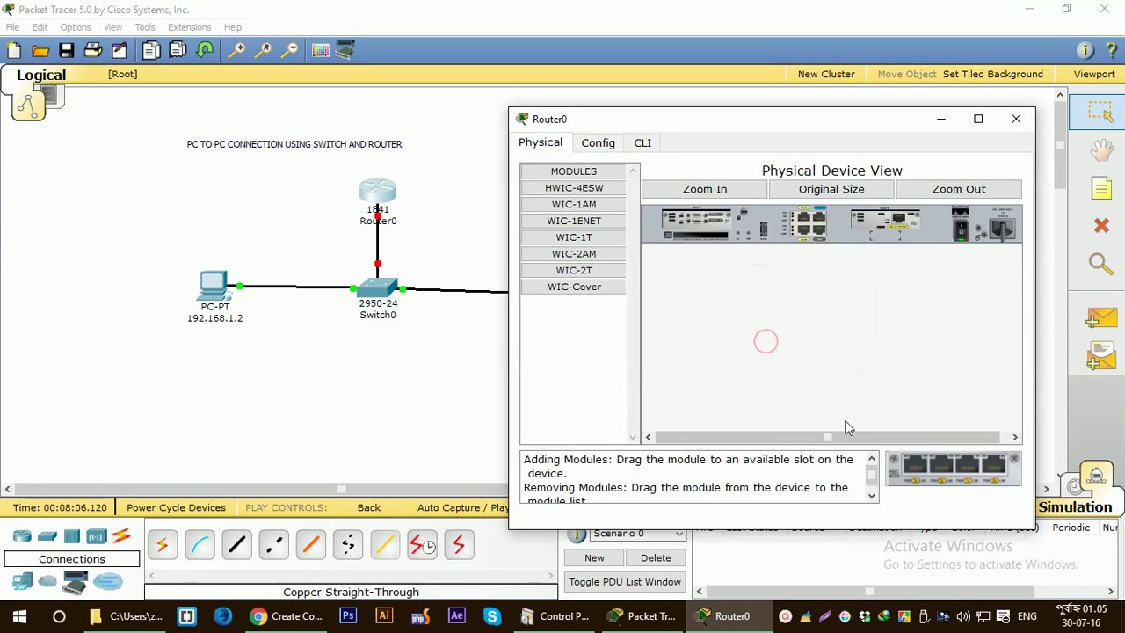
click(604, 144)
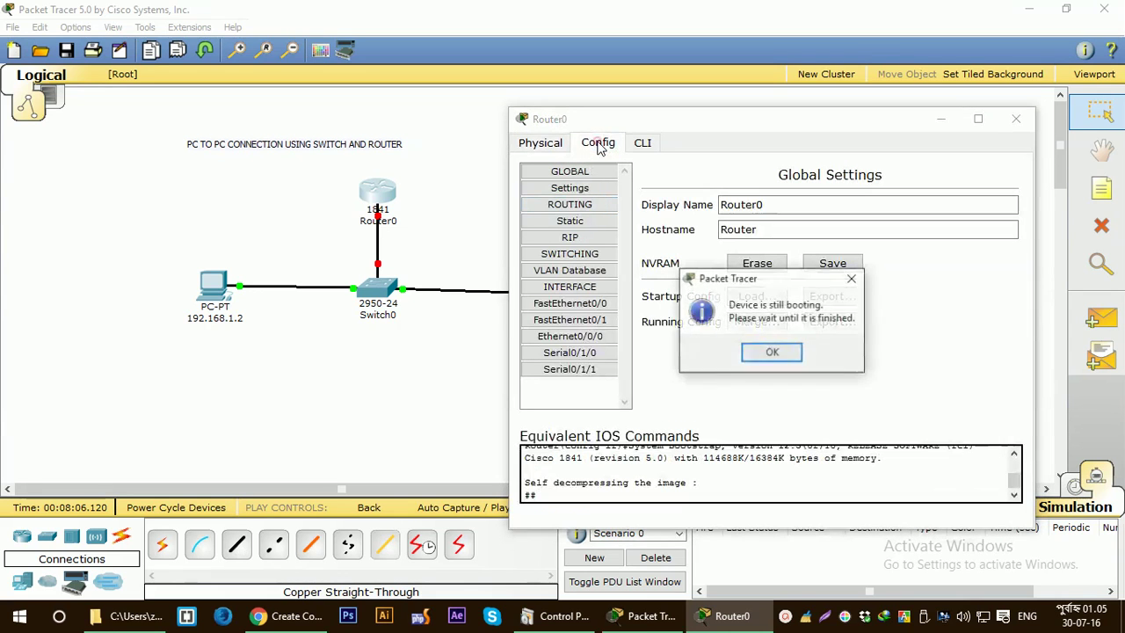
click(771, 354)
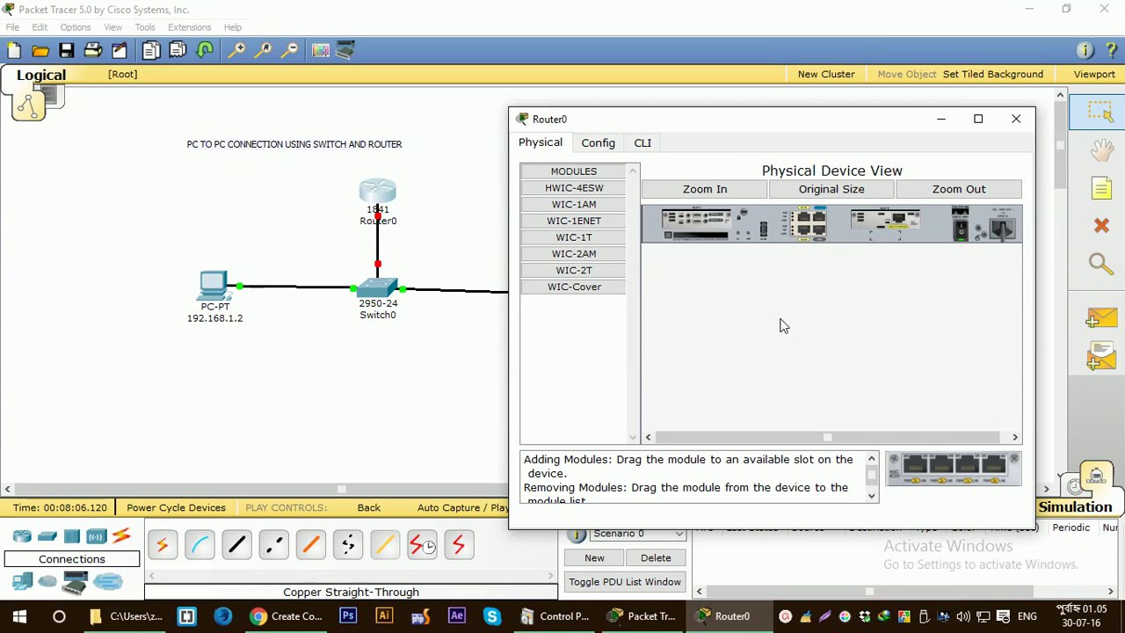
click(598, 142)
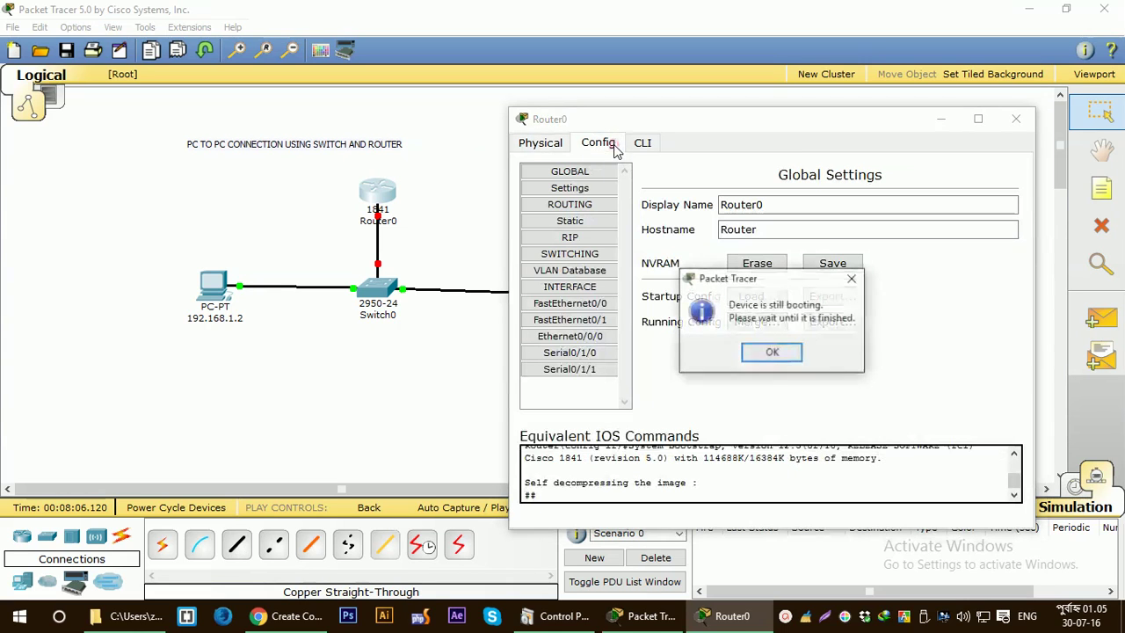
click(772, 352)
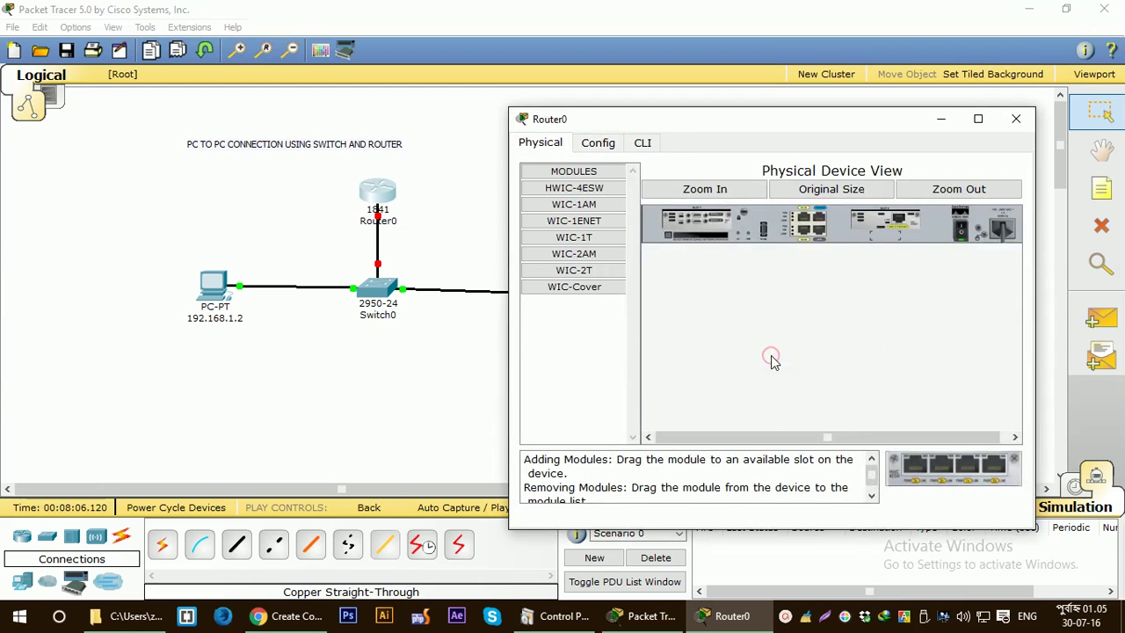
click(597, 145)
click(749, 352)
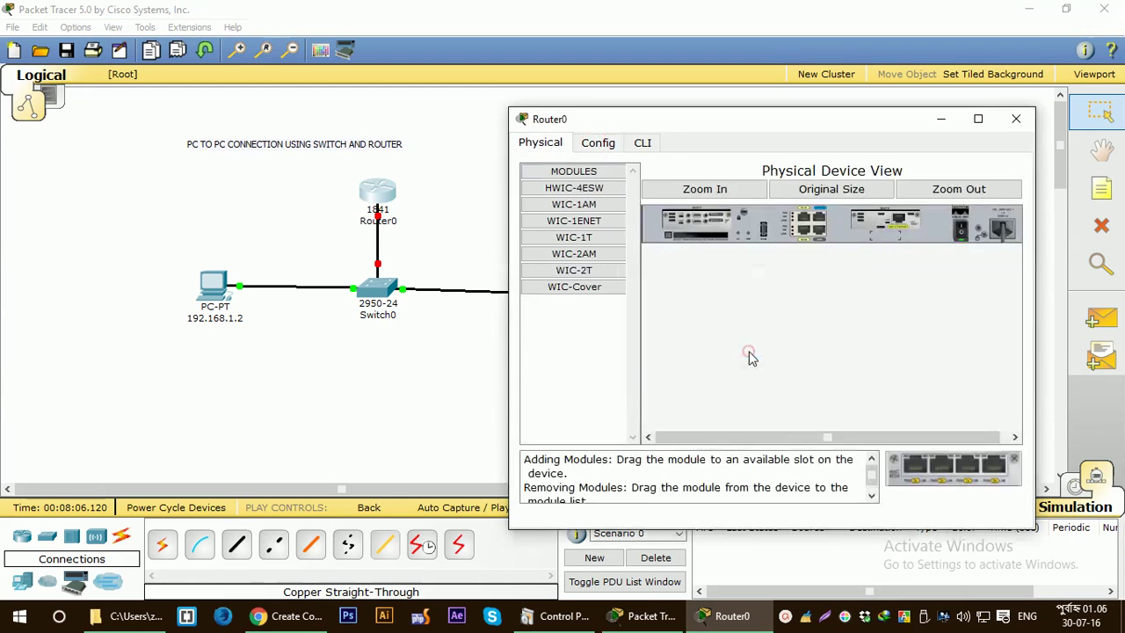
click(598, 142)
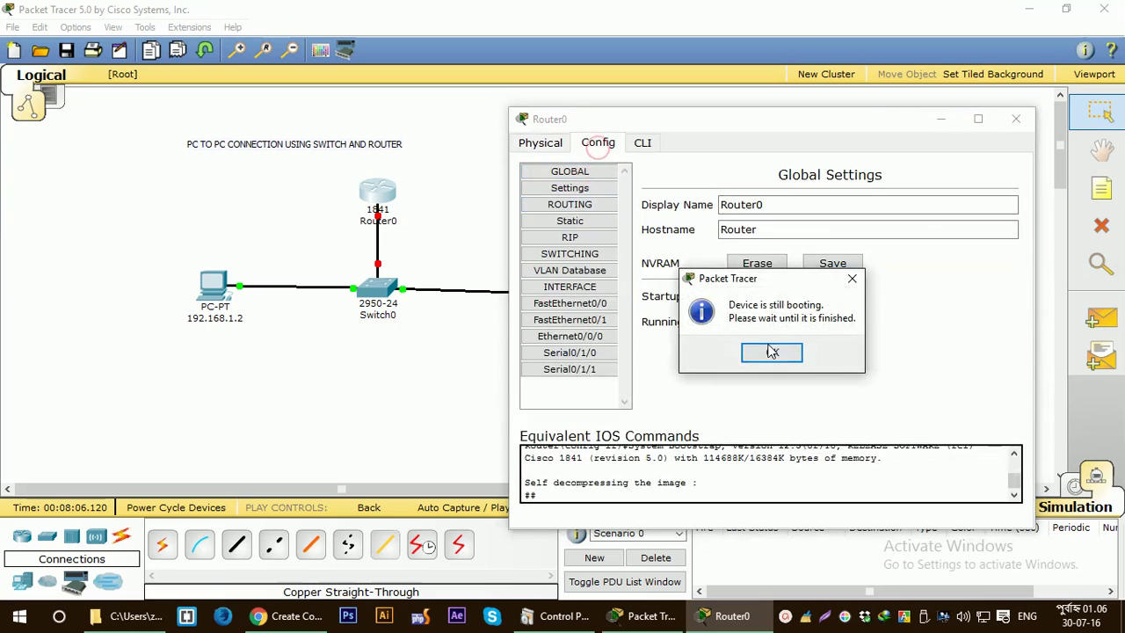
click(852, 279)
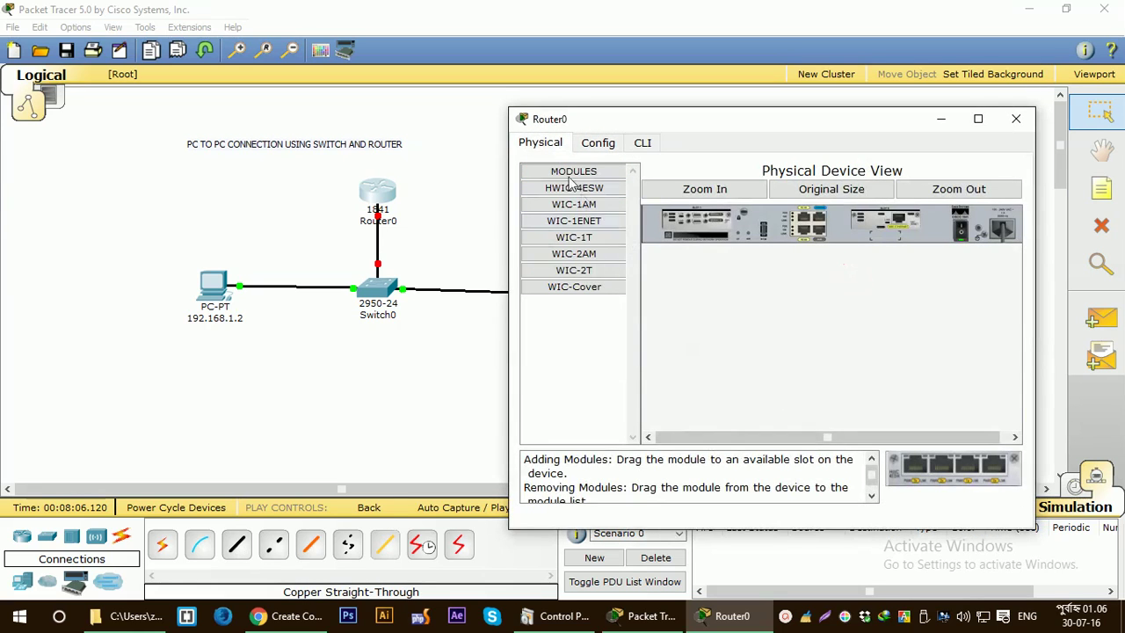
click(598, 142)
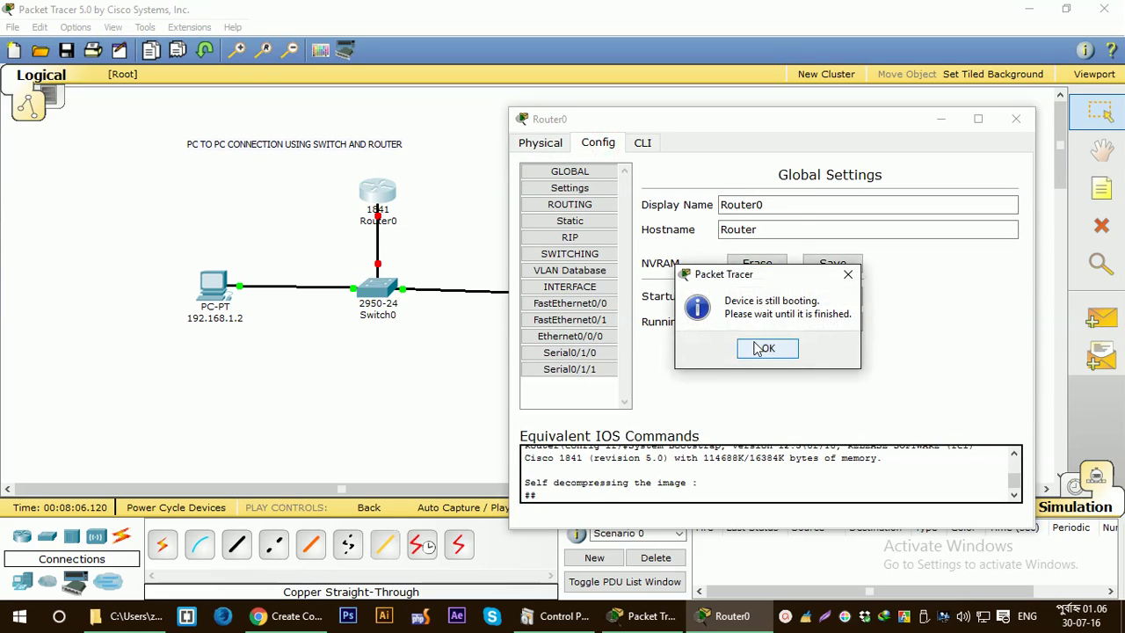
click(763, 348)
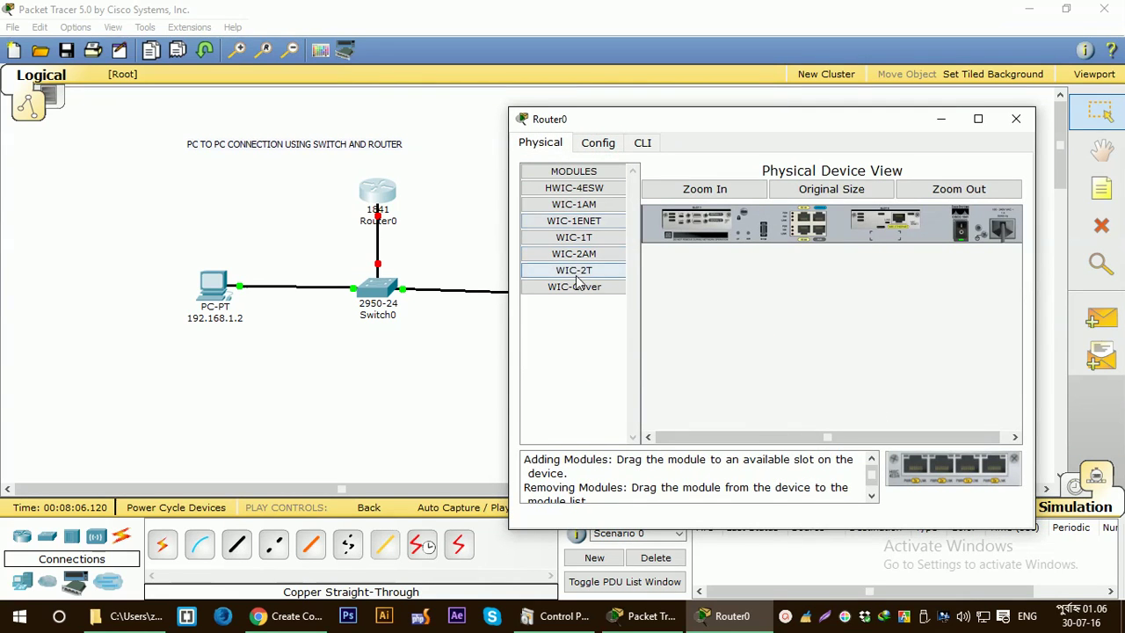
drag(673, 124, 407, 142)
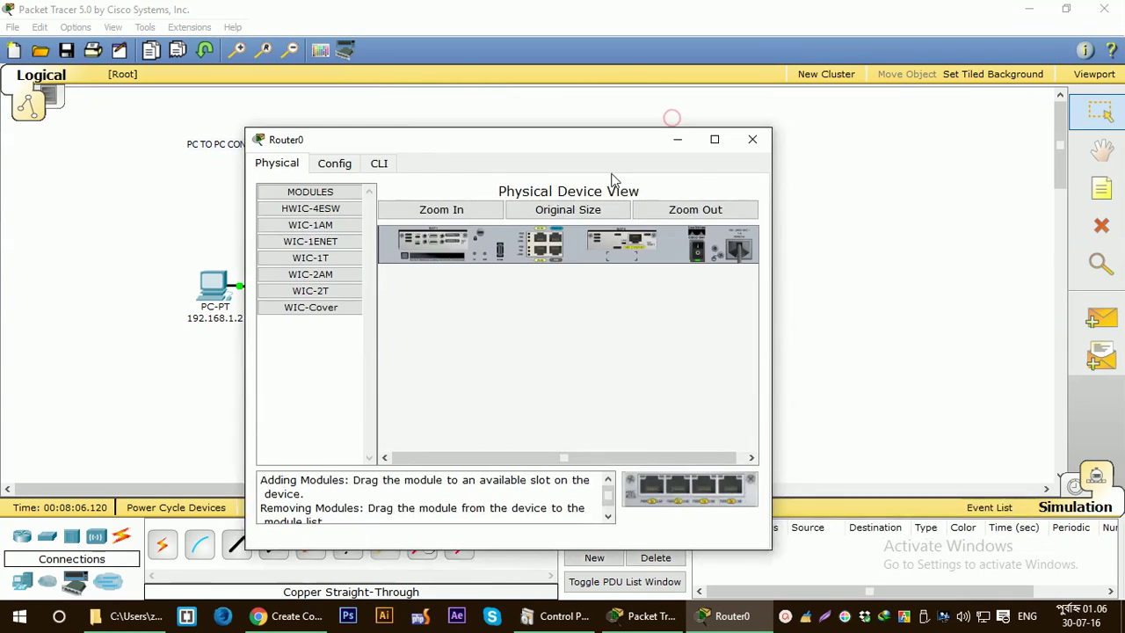
click(749, 136)
click(214, 286)
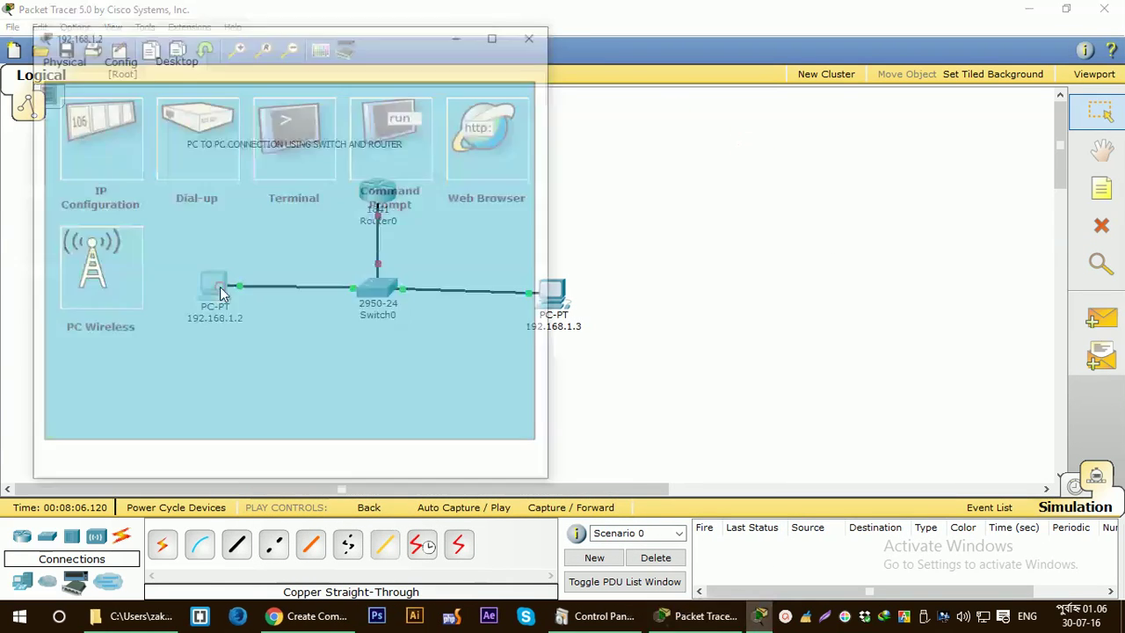
drag(343, 39, 901, 17)
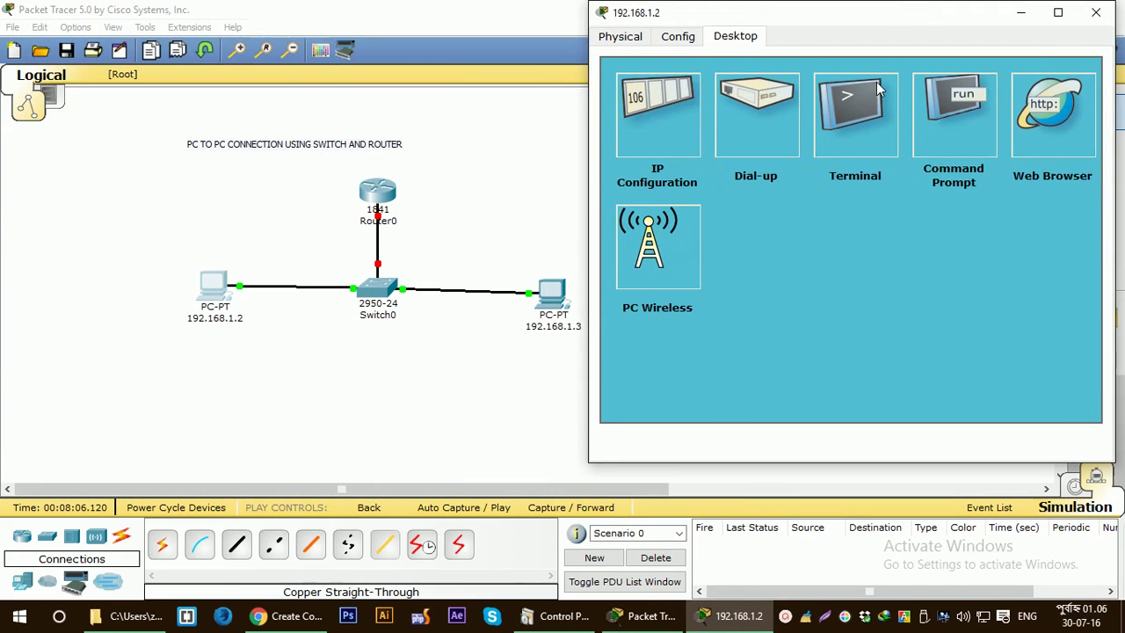
click(1104, 11)
Add a simple PDU from PC 192.168.1.2 to PC 192.168.1.3.
click(1101, 318)
click(215, 290)
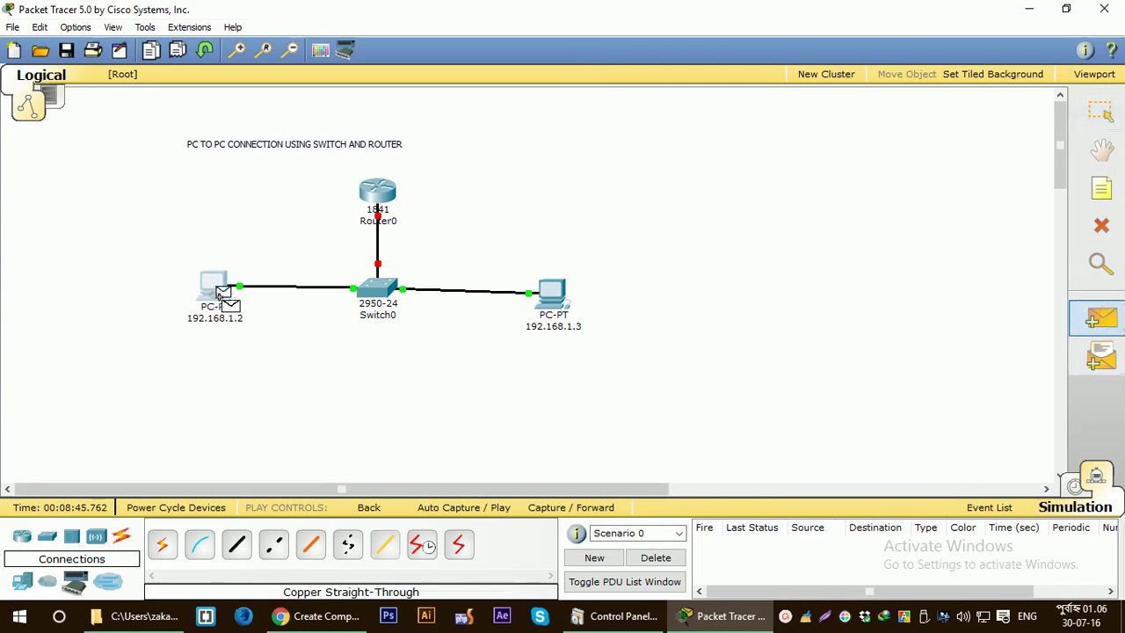
click(555, 299)
key(Escape)
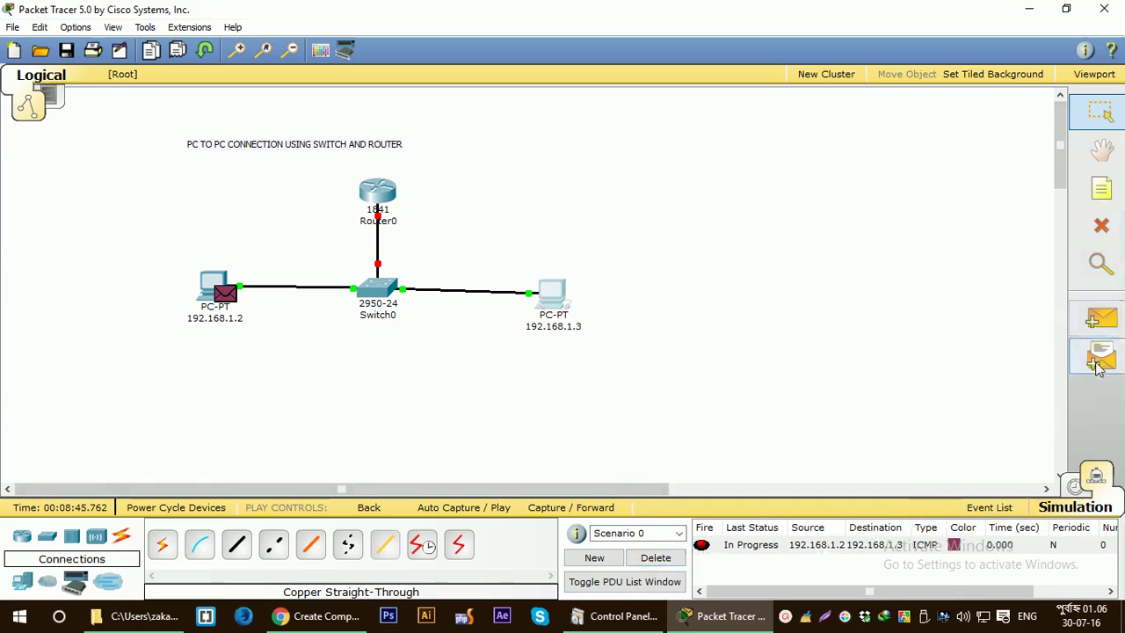
Step the simulation through the packet's round trip between the two PCs, and delete Scenario 0.
click(459, 509)
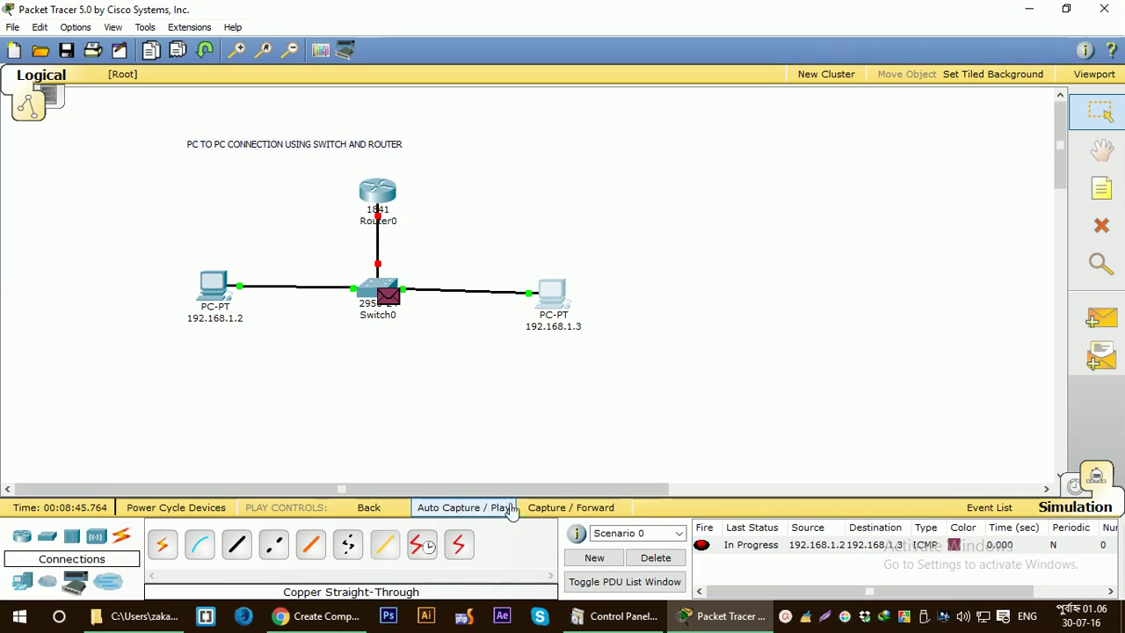
click(554, 510)
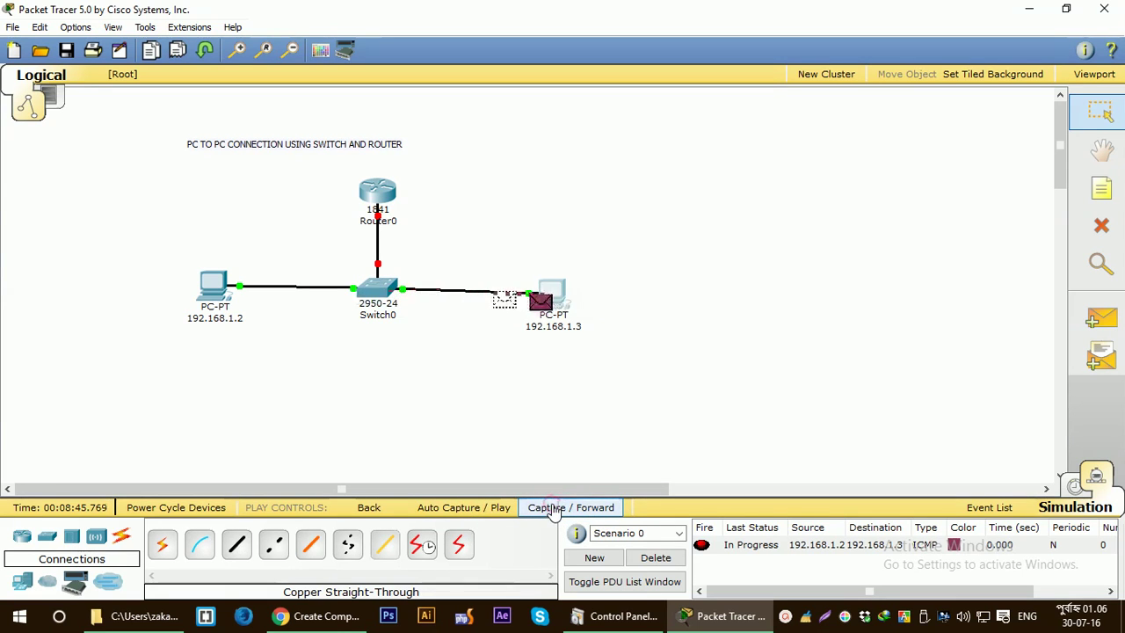
click(554, 508)
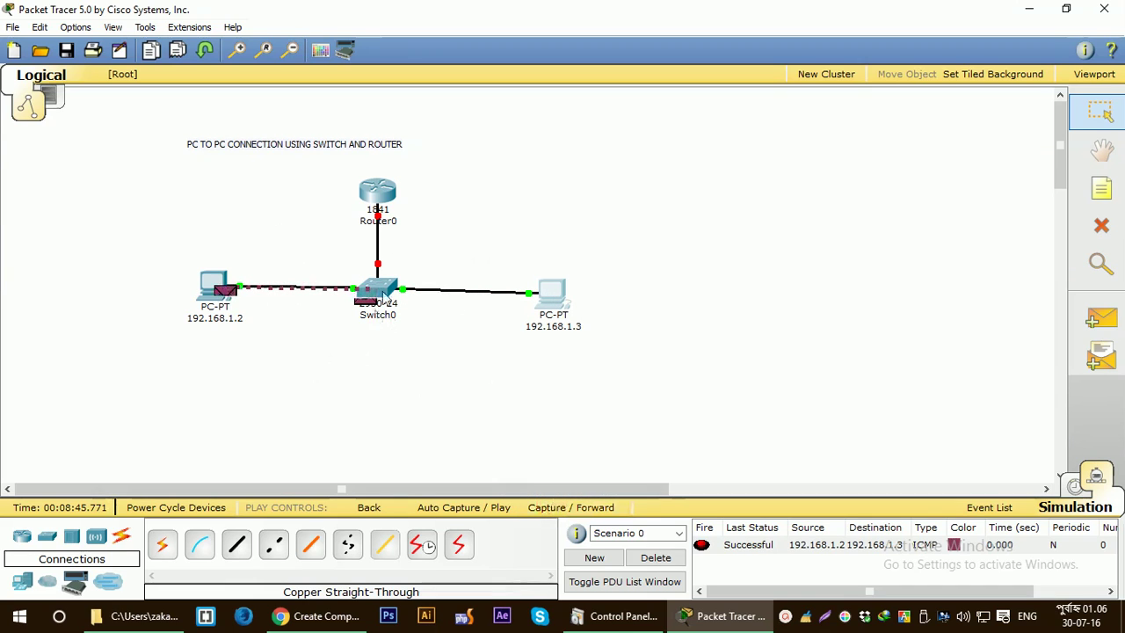
mouse_move(380, 290)
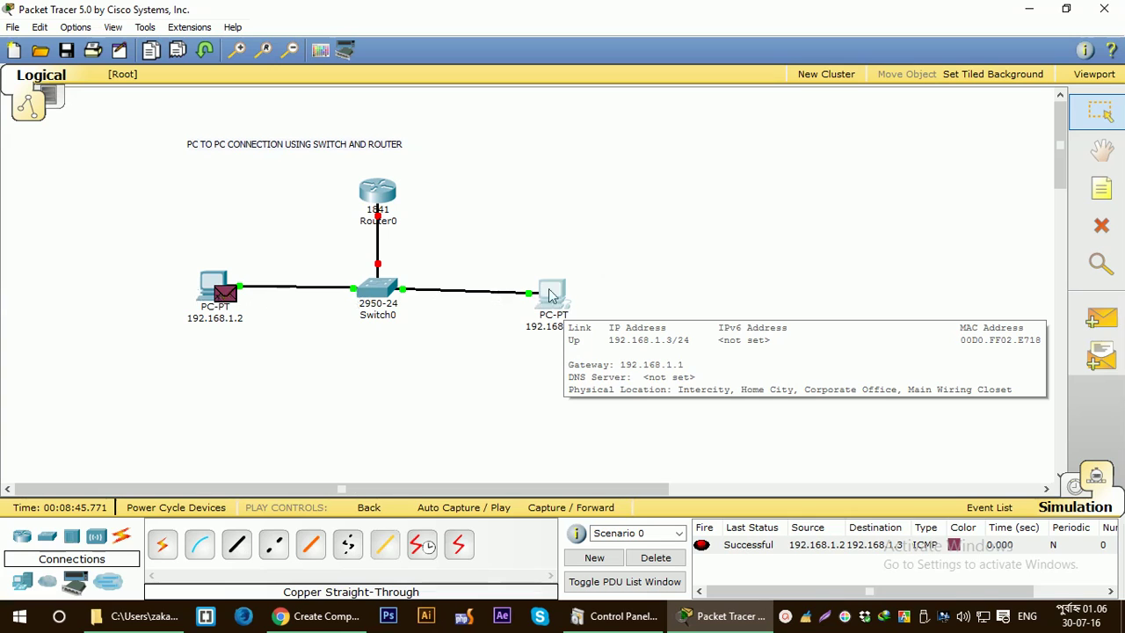
mouse_move(380, 185)
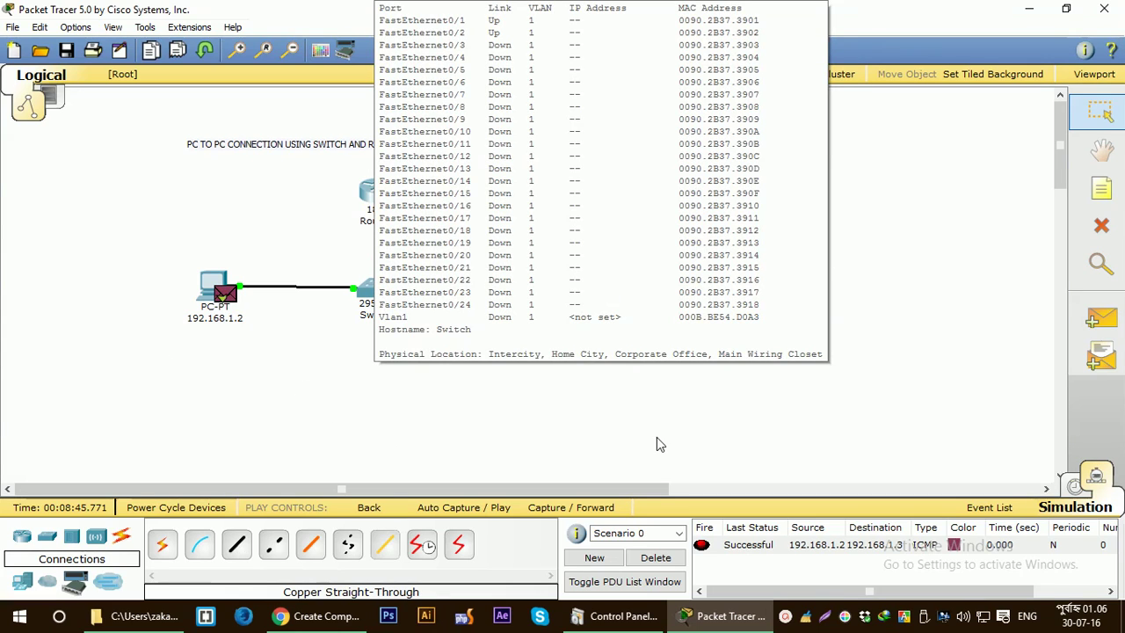
click(657, 557)
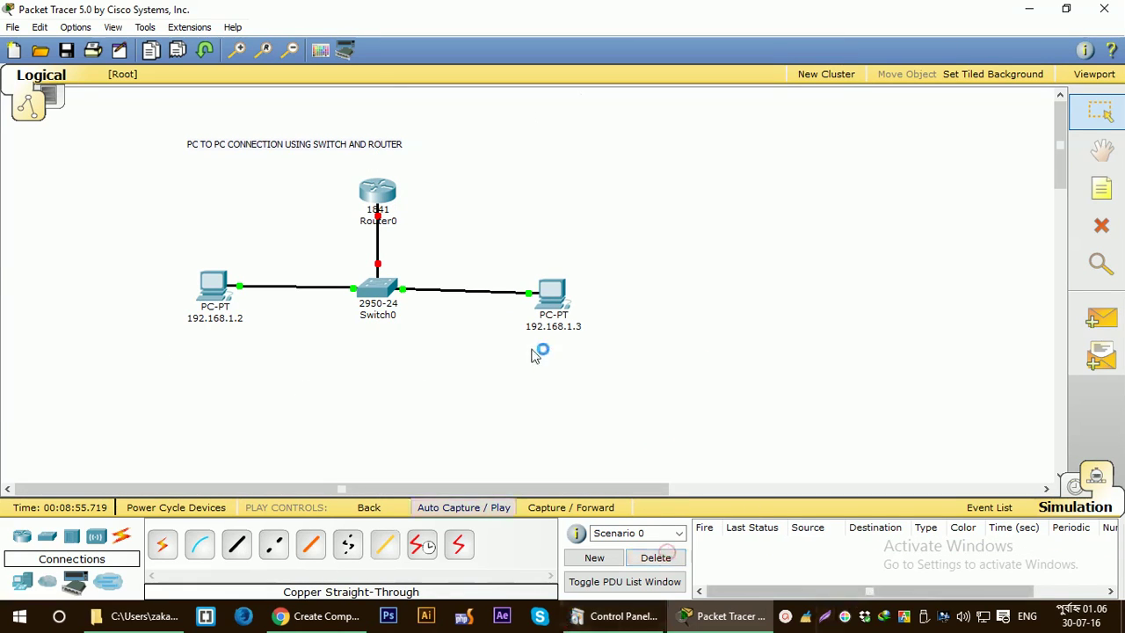
Set Router0's FastEthernet0/0 IP address to 192.168.1.1 with subnet mask 255.255.255.0.
click(378, 189)
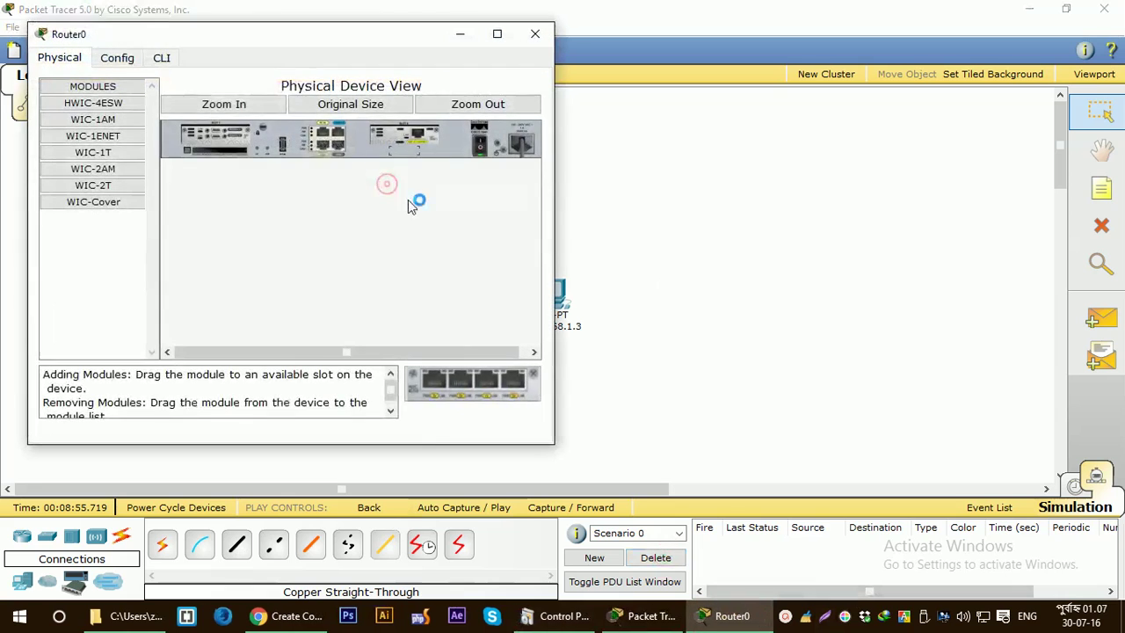
click(117, 57)
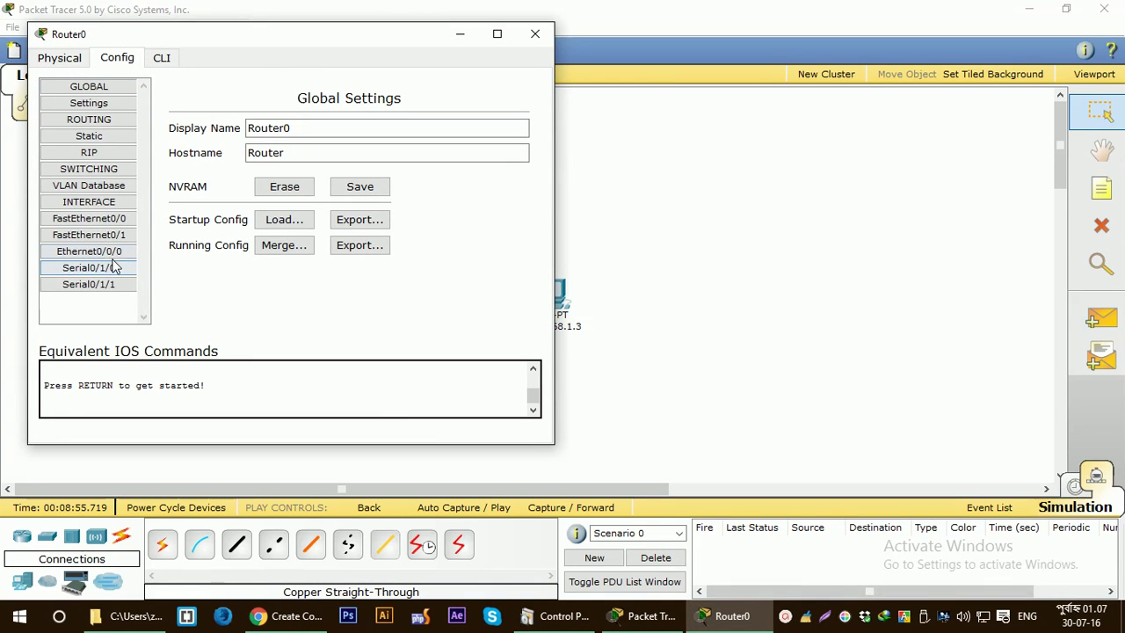
click(106, 218)
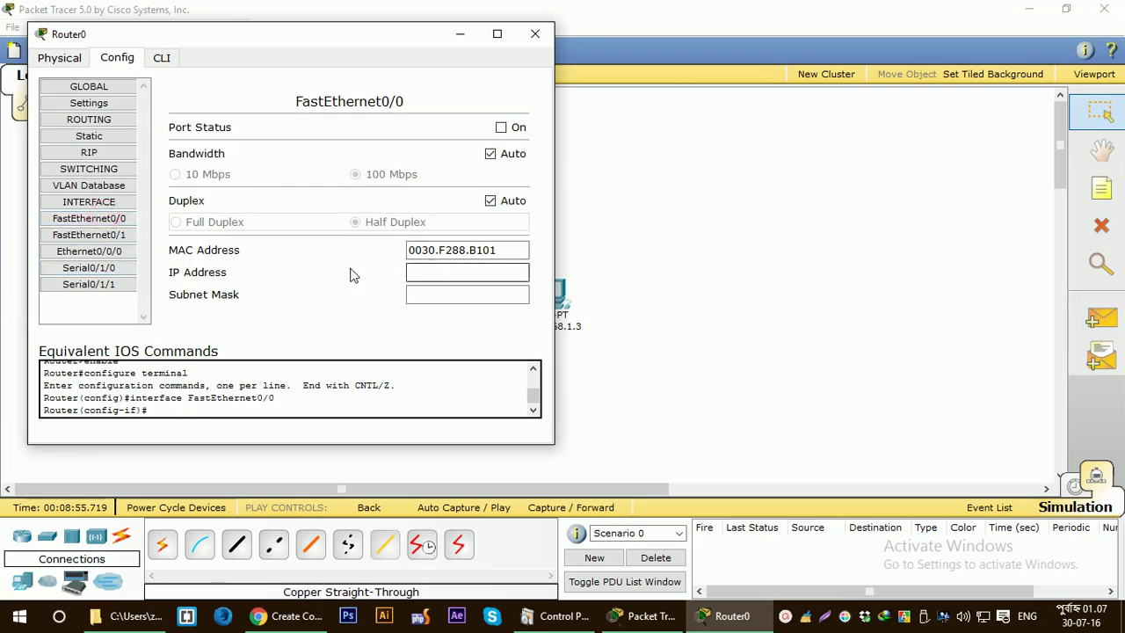
click(112, 218)
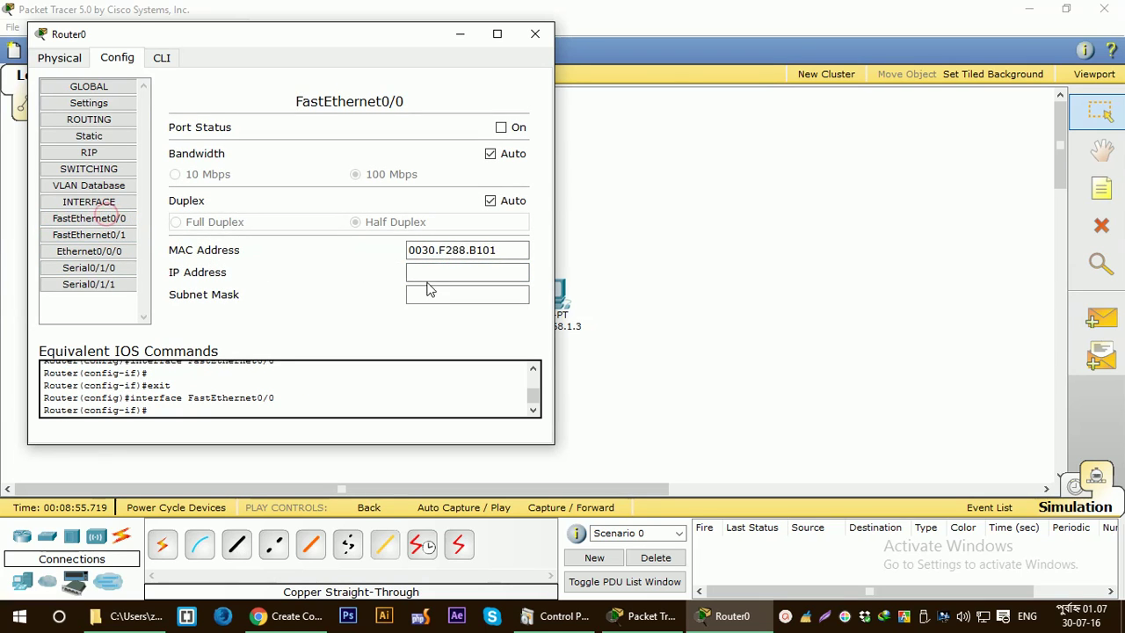
click(450, 271)
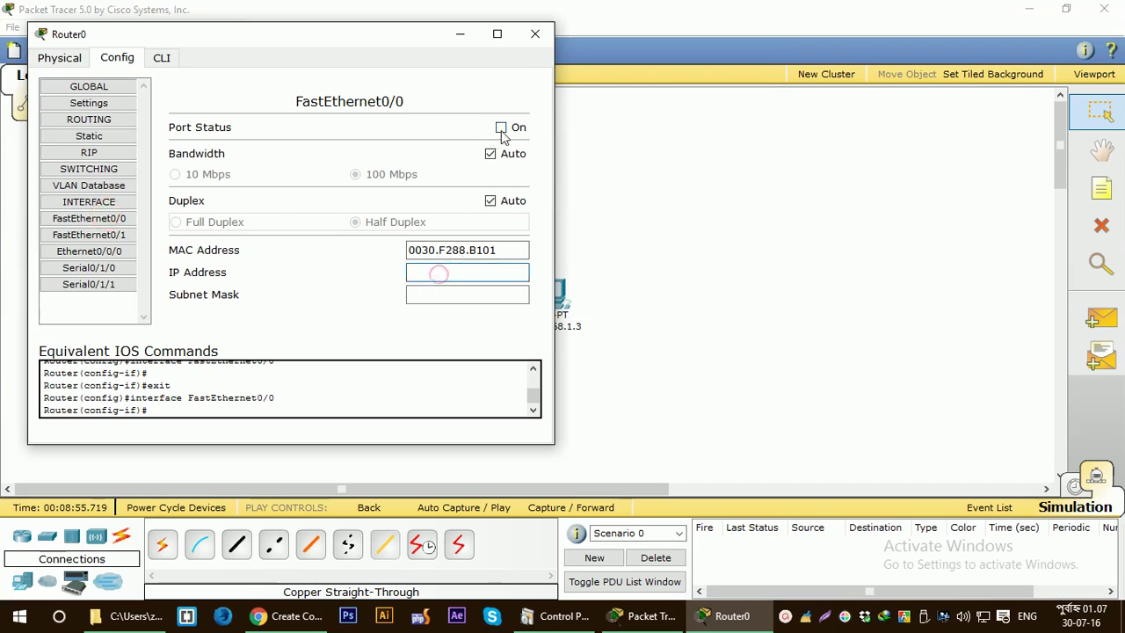
text(192.168.1.2)
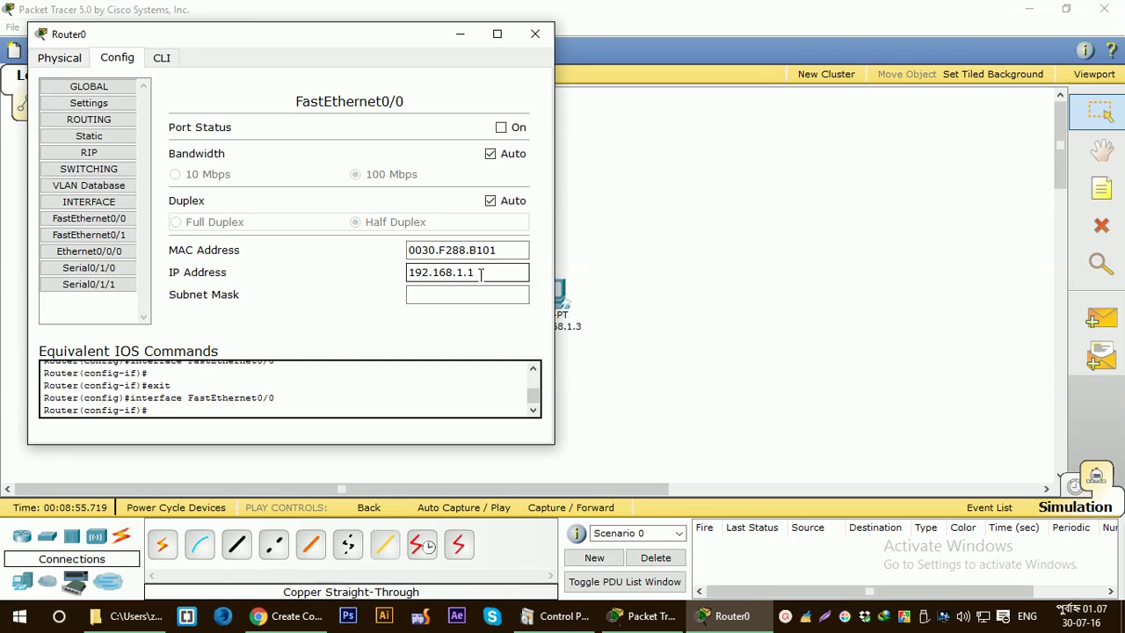
key(Tab)
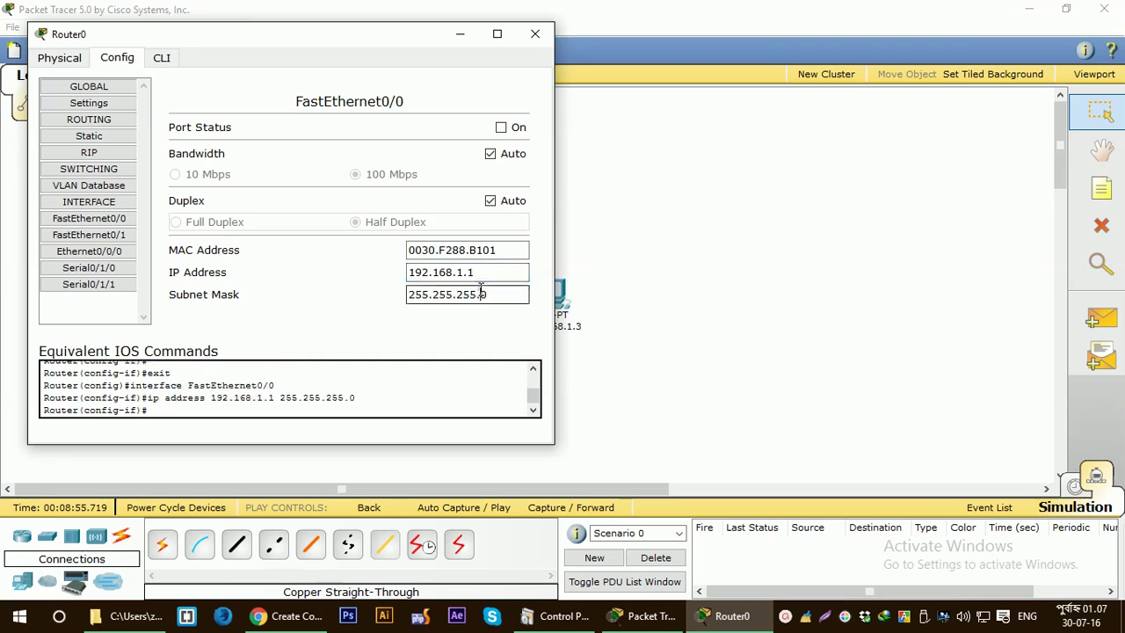
click(538, 34)
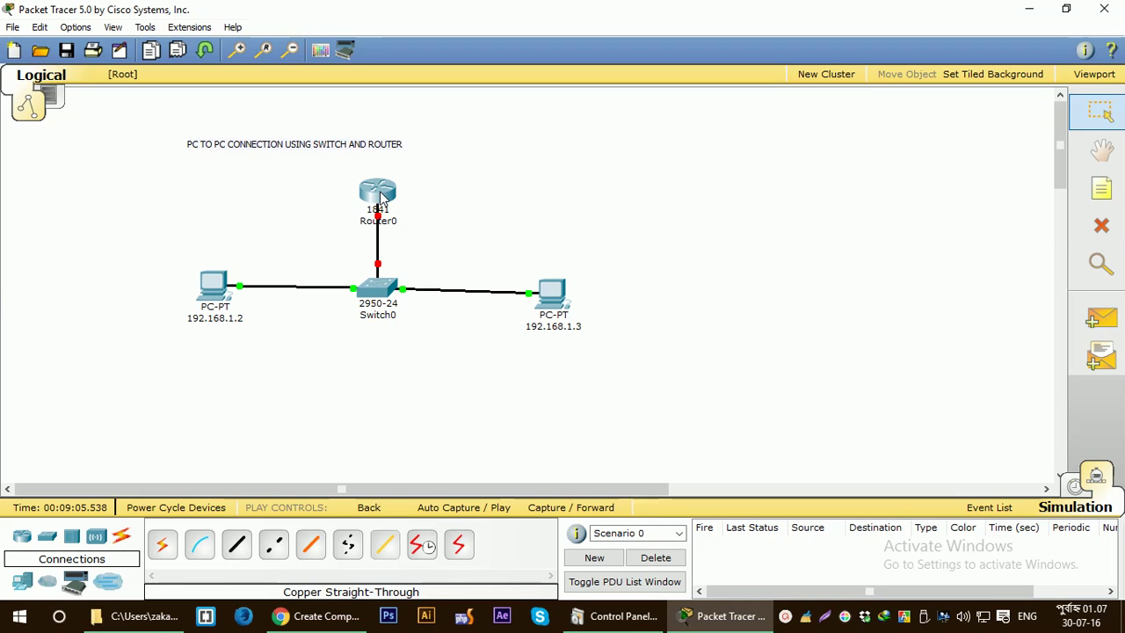
Turn on the port status of Router0's FastEthernet0/0 interface and close the router's configuration.
mouse_move(382, 199)
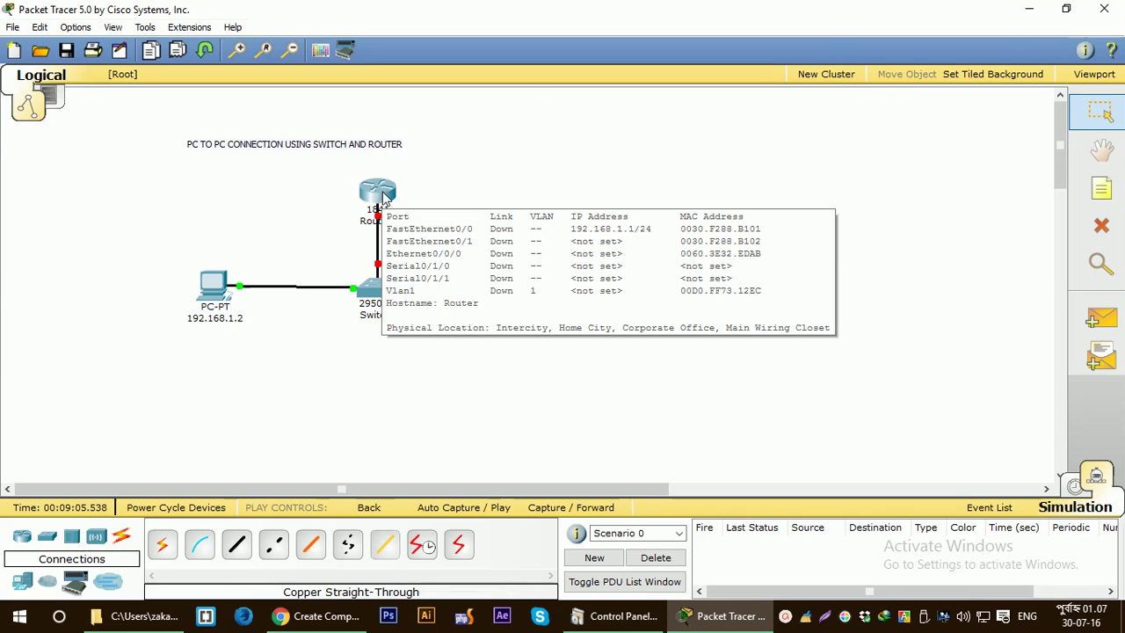
click(380, 195)
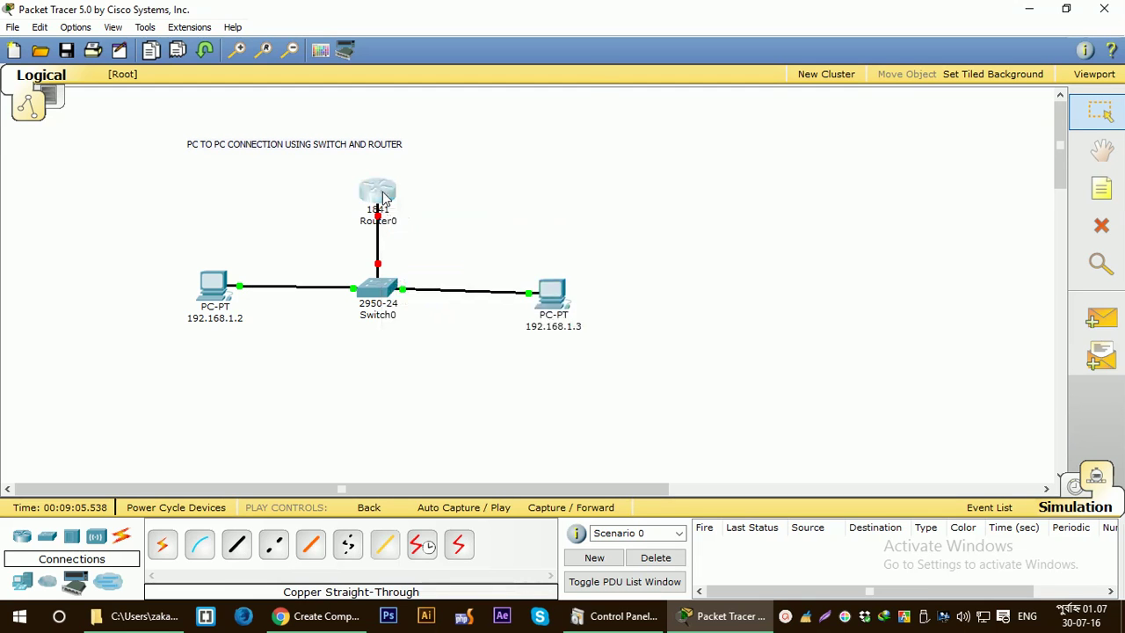
drag(340, 87, 595, 87)
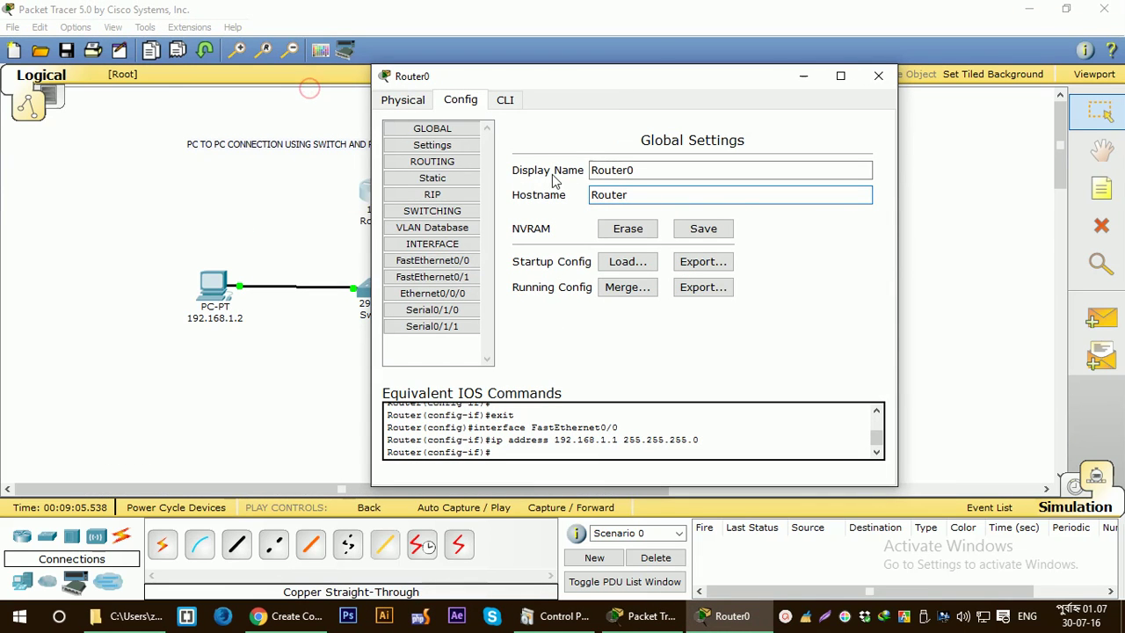
click(435, 260)
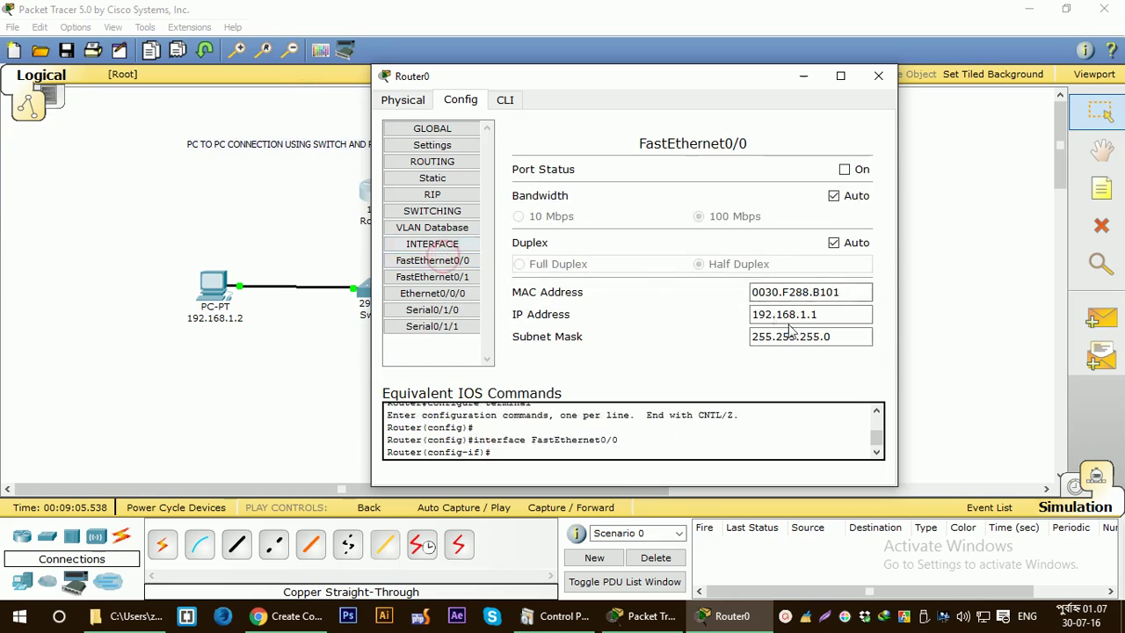
drag(641, 87, 793, 88)
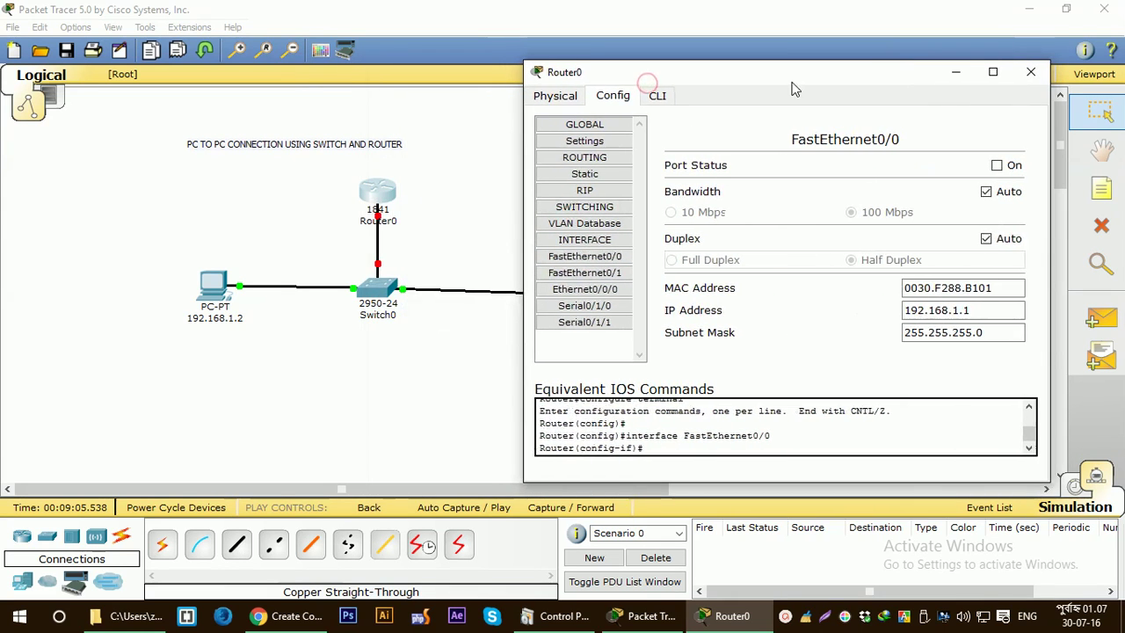
click(997, 165)
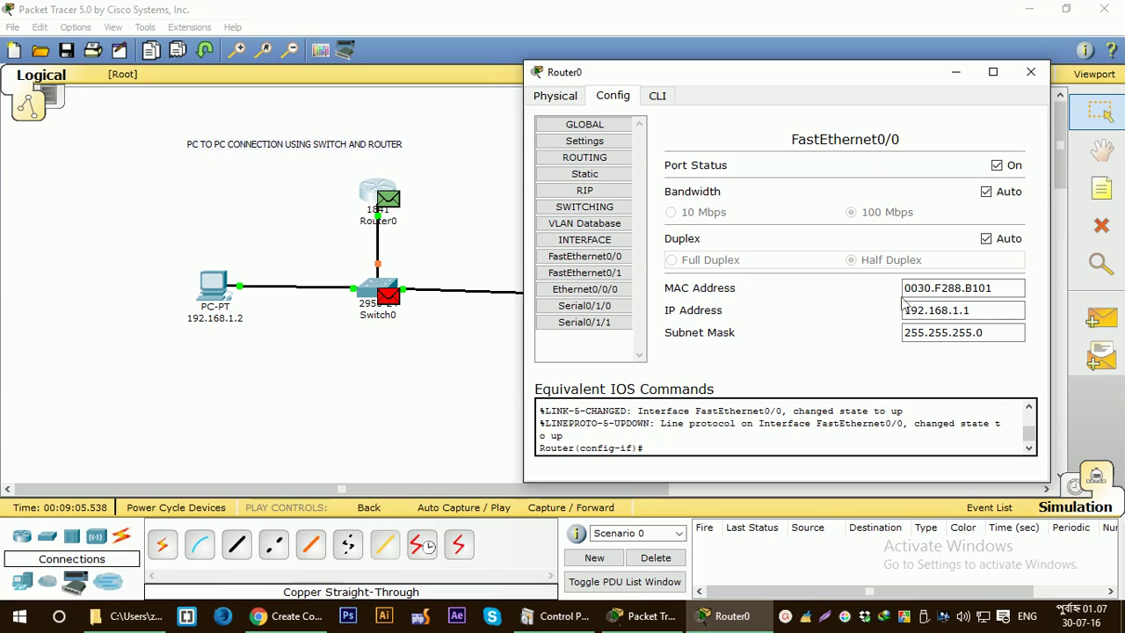
click(1031, 71)
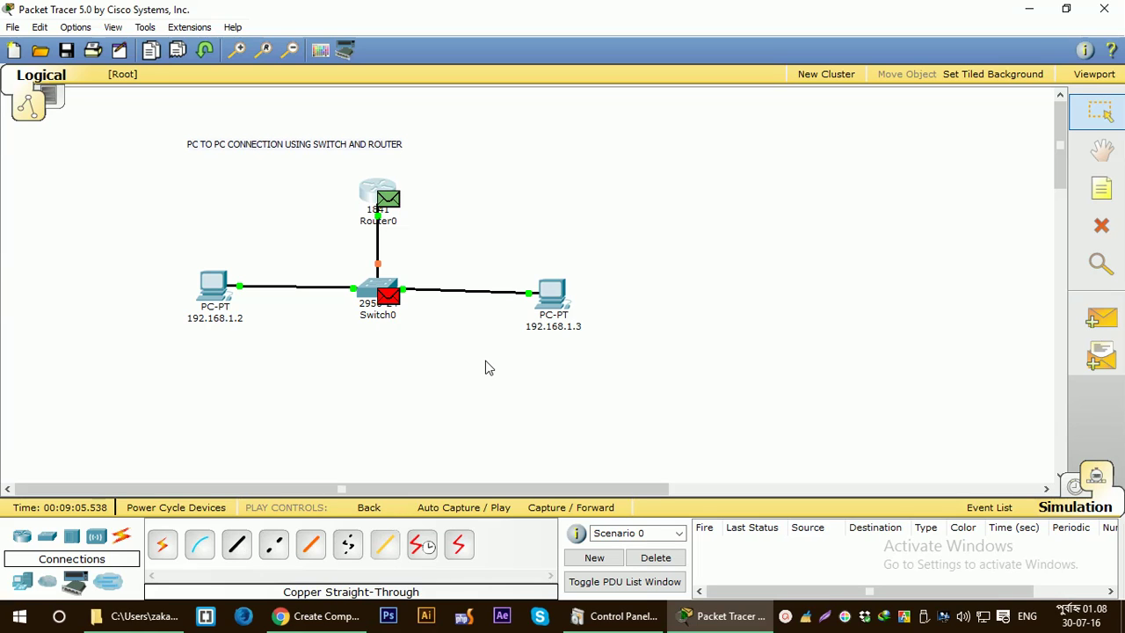
Delete Scenario 0 to clear the pending packets, and examine Switch0's port status.
click(655, 557)
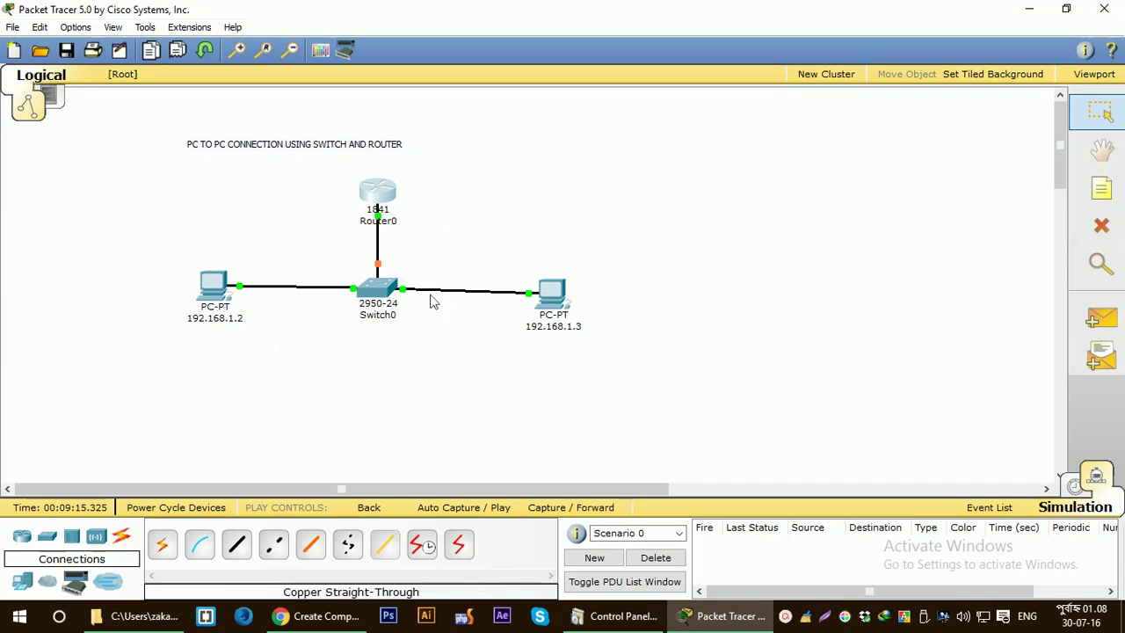
mouse_move(375, 275)
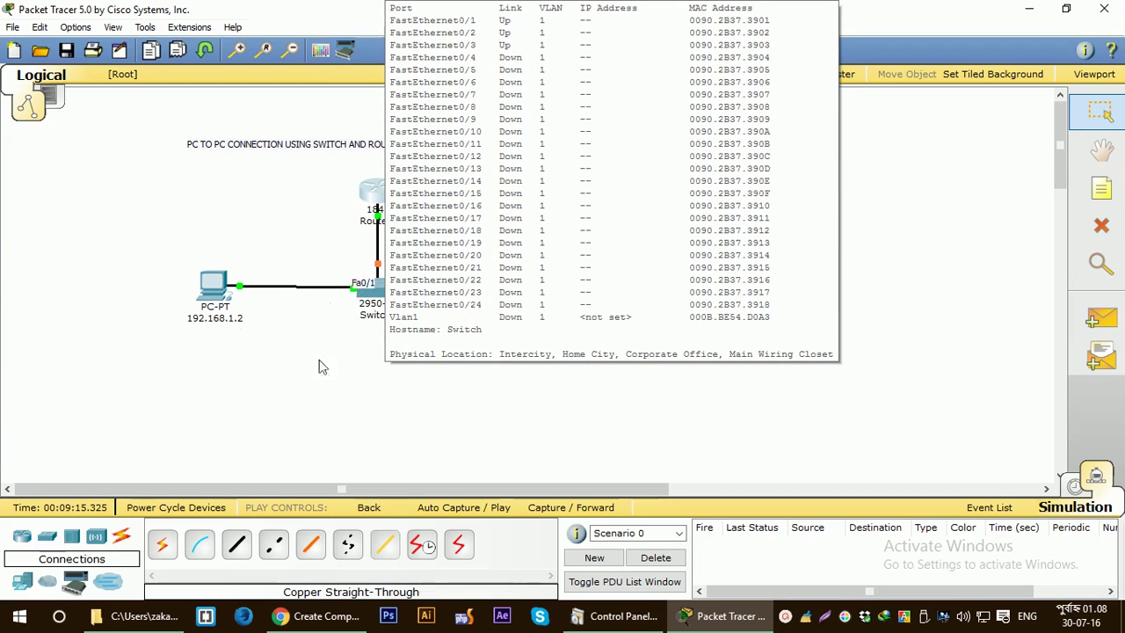
click(436, 396)
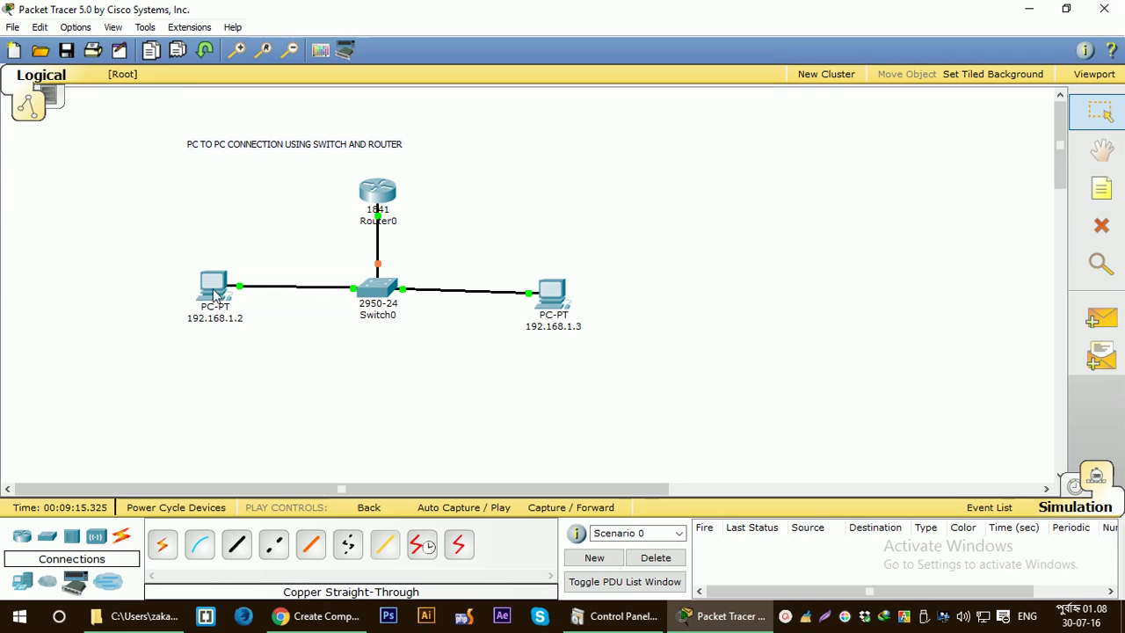
Ping the router at 192.168.1.1 from the command prompt of PC 192.168.1.2, and close the PC's window.
mouse_move(216, 294)
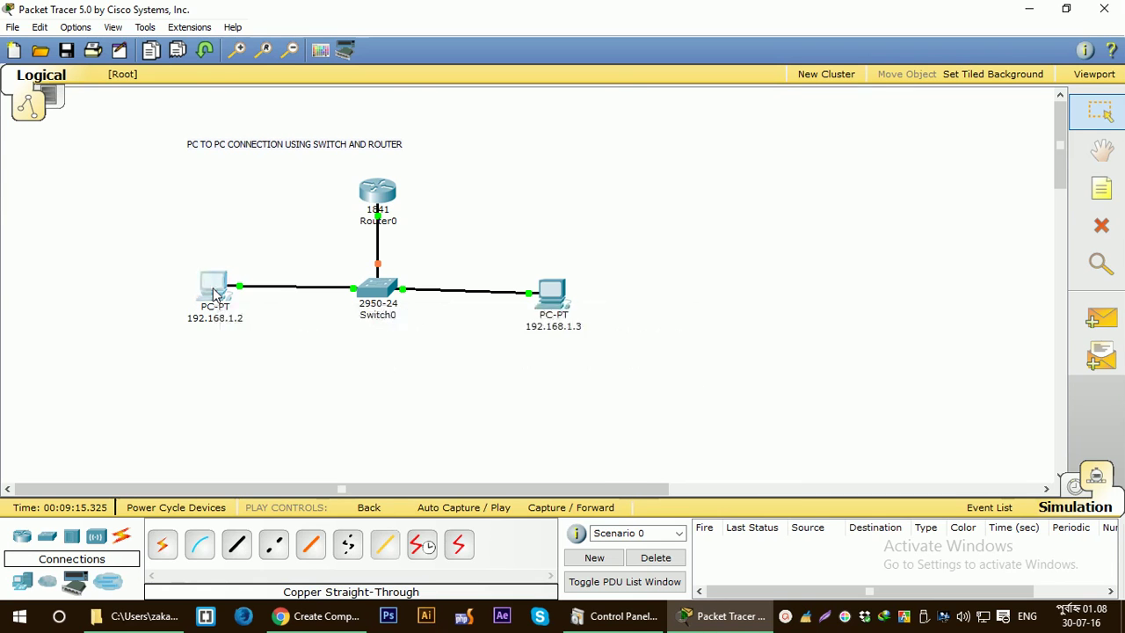
click(215, 295)
click(472, 178)
drag(441, 99, 876, 88)
key(Up)
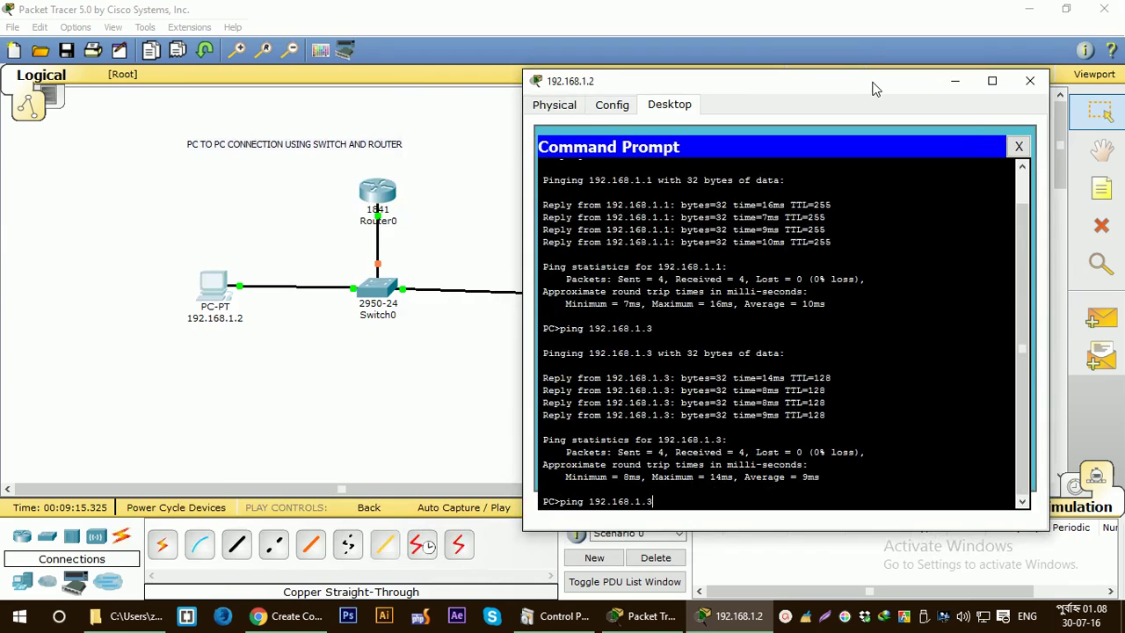
text(1)
key(Return)
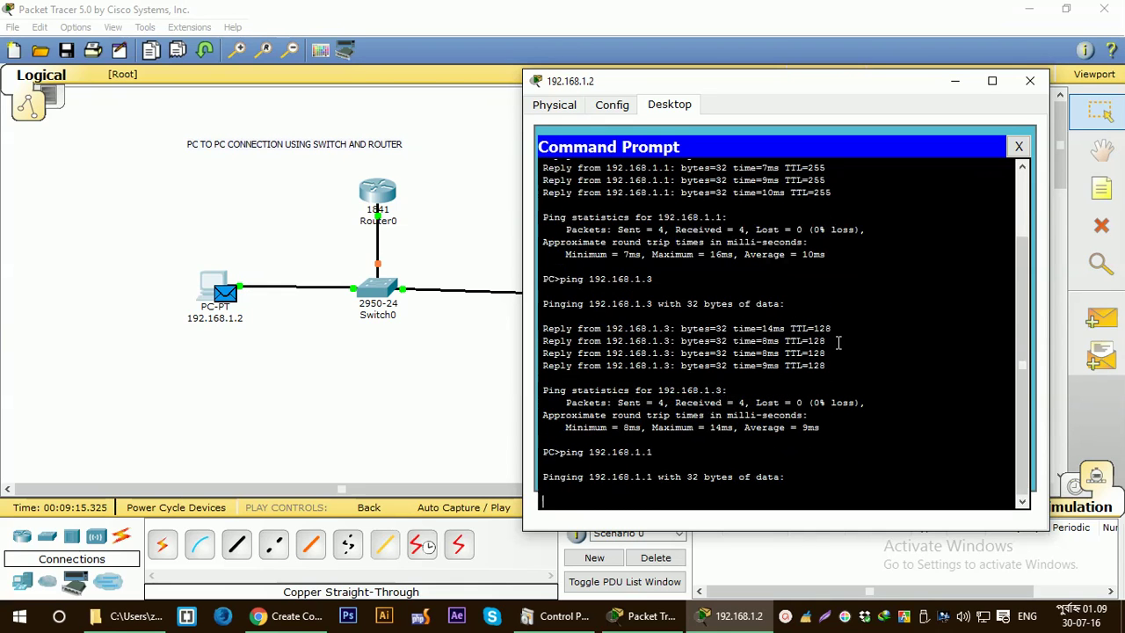
click(1030, 80)
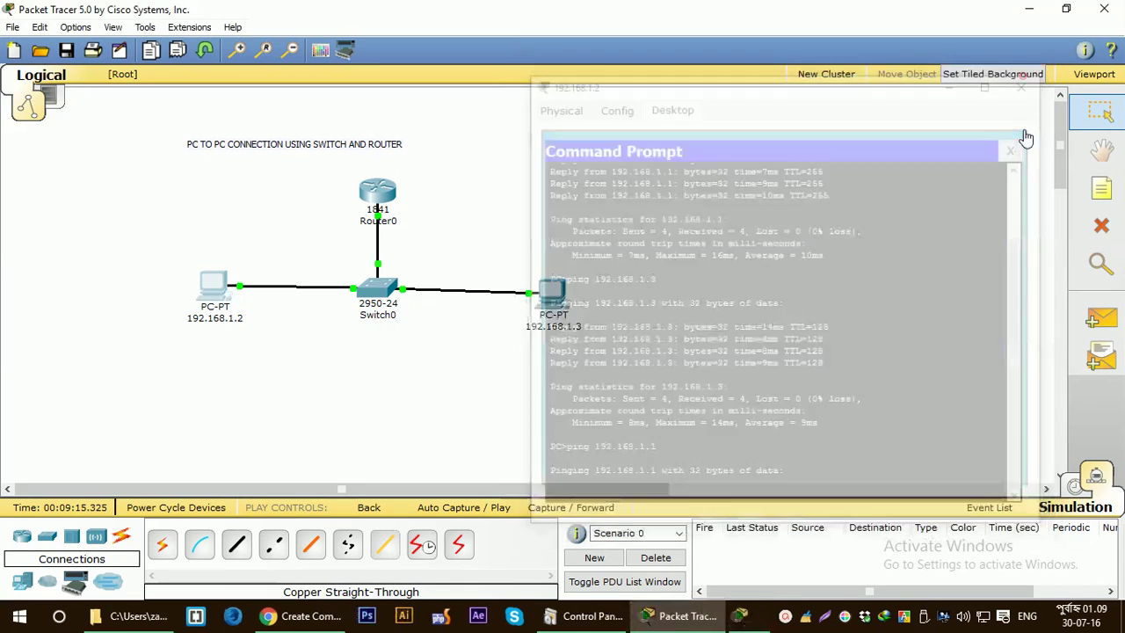
Reopen the command prompt of PC 192.168.1.2, repeat the ping to 192.168.1.1, and close the PC's window.
click(219, 296)
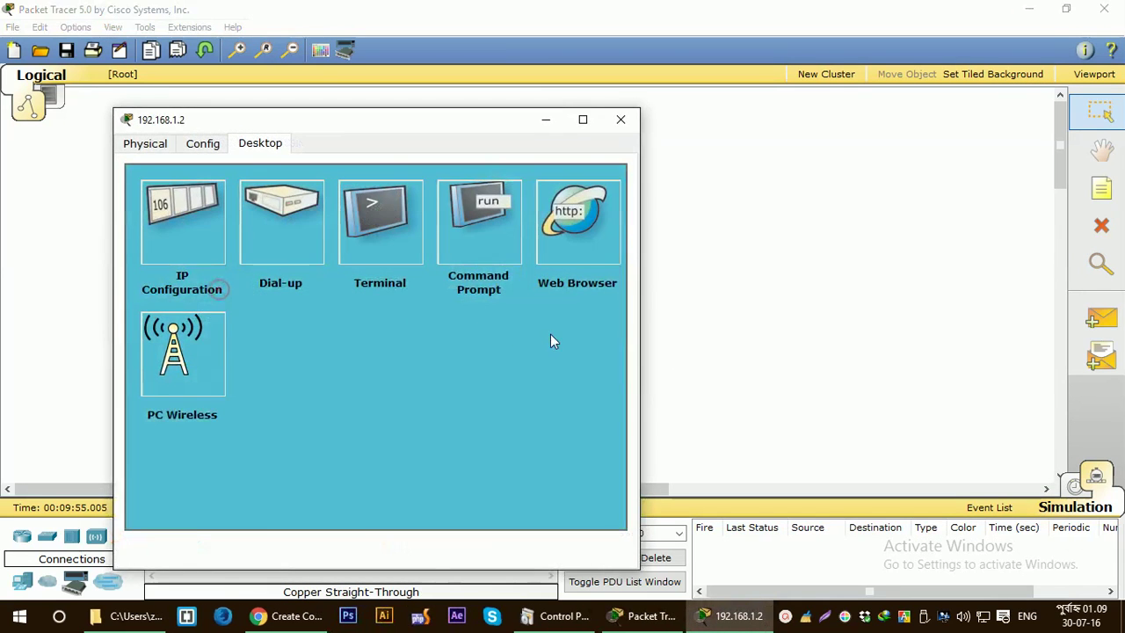
click(479, 216)
drag(464, 123, 903, 94)
key(Up)
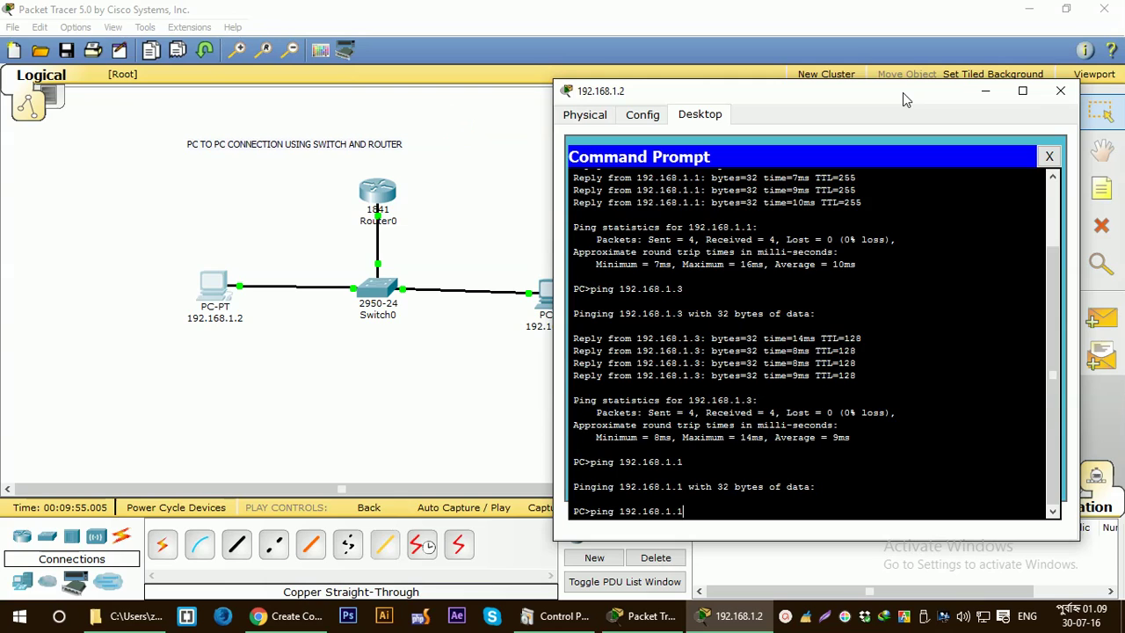
key(Return)
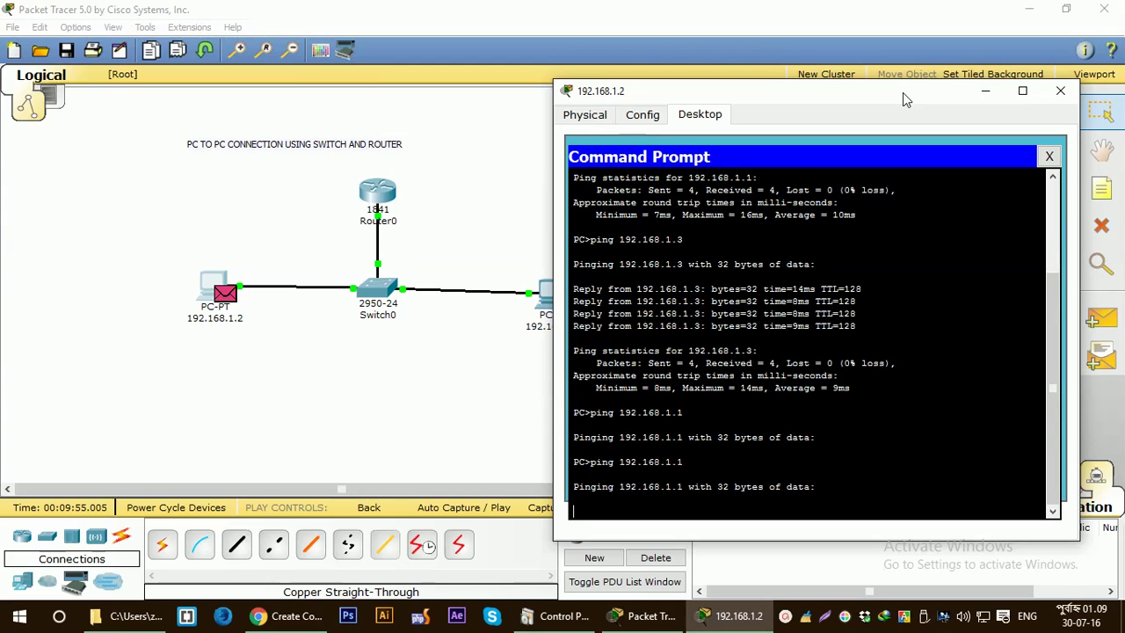
click(1061, 91)
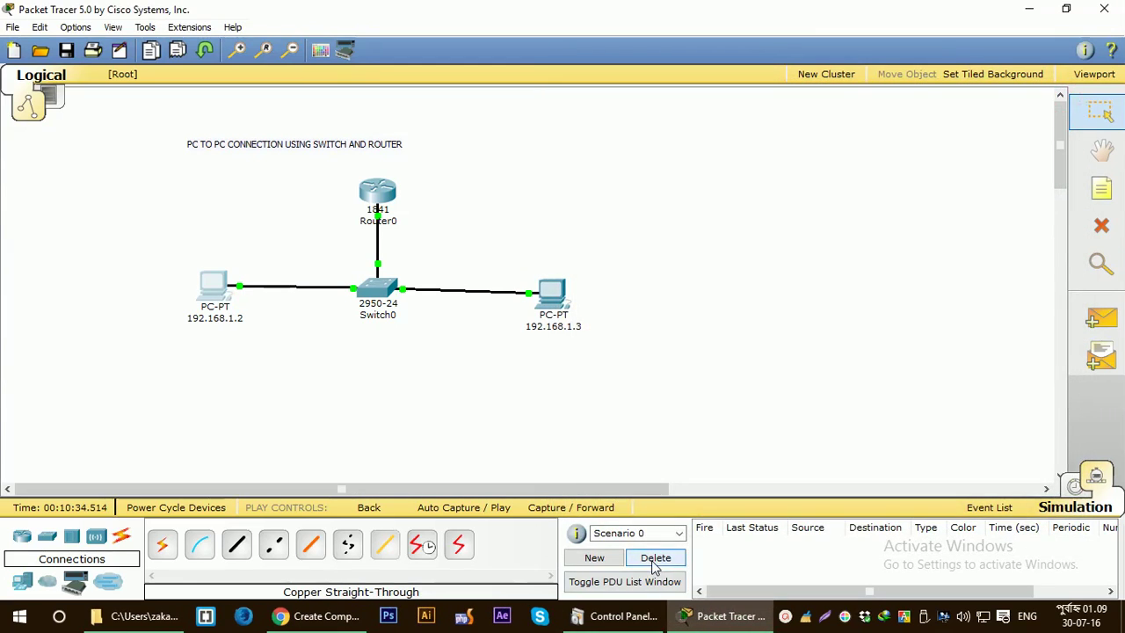
Delete Scenario 0 to clear the pending packets, and add a simple PDU from PC 192.168.1.2 to PC 192.168.1.3.
click(653, 561)
click(668, 559)
click(1102, 319)
click(213, 287)
click(552, 291)
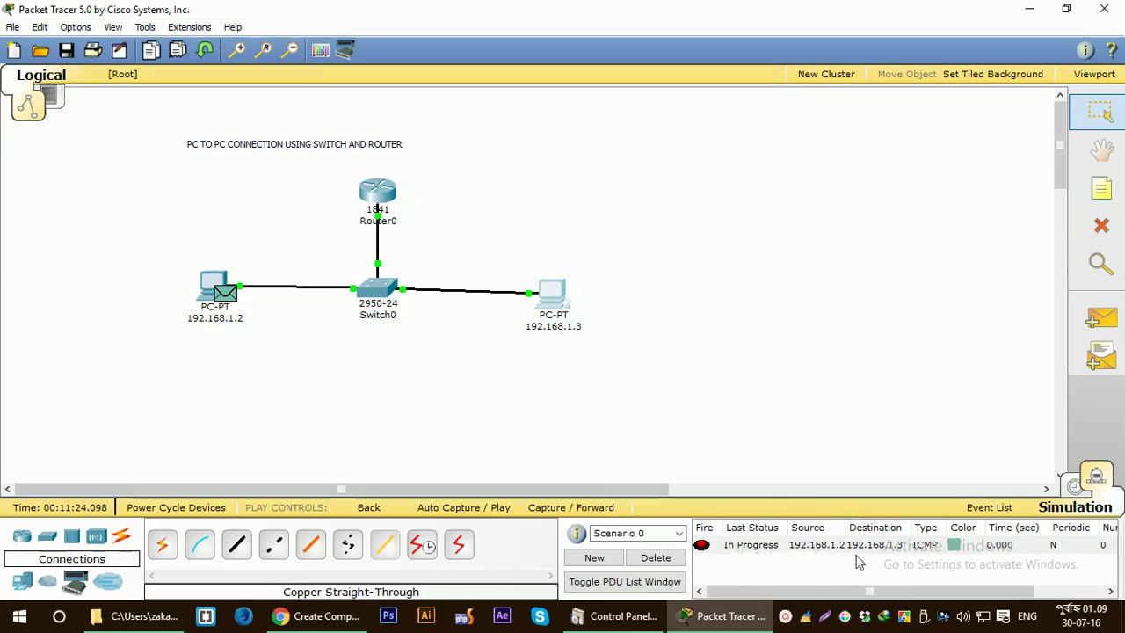
Advance the simulation one event at a time until the ICMP packet completes its round trip between the PCs.
click(549, 510)
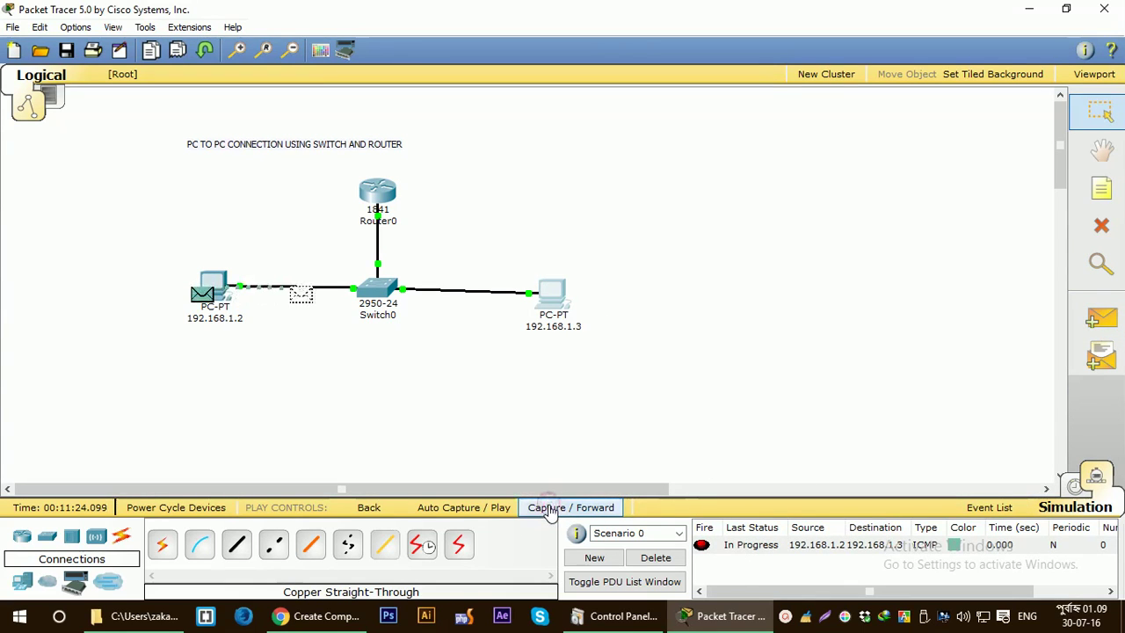
click(549, 510)
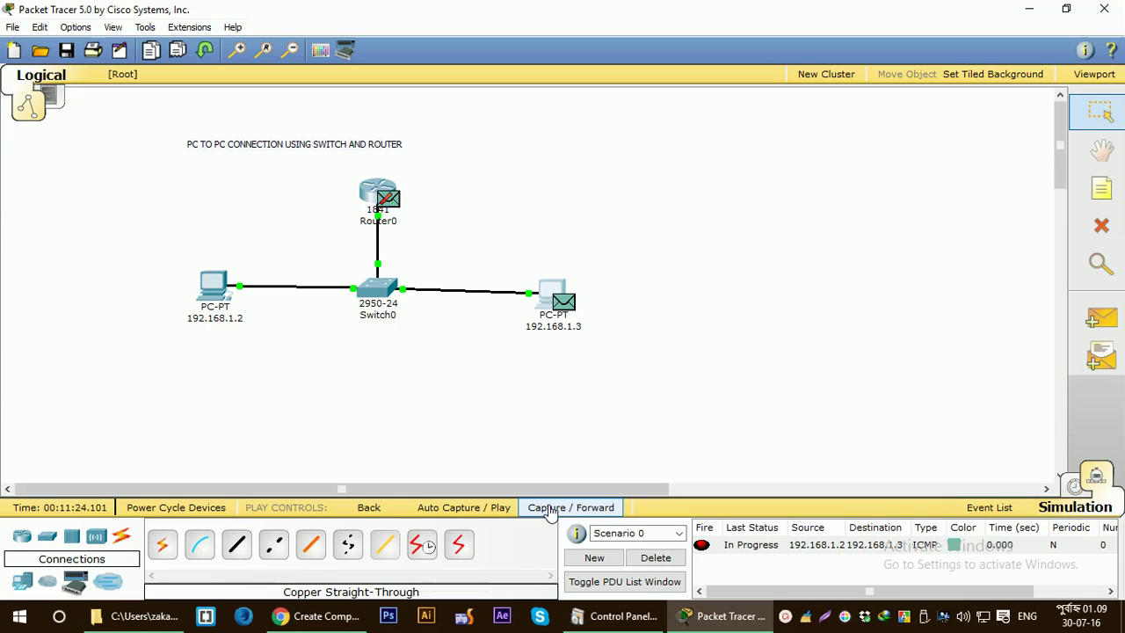
click(550, 509)
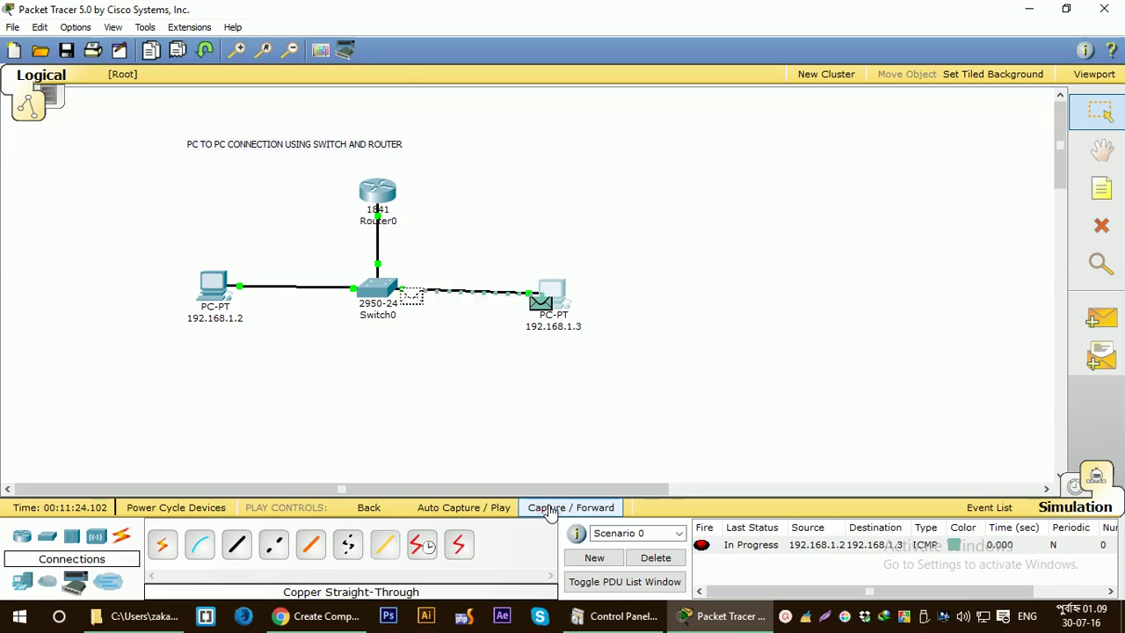
click(550, 510)
click(551, 510)
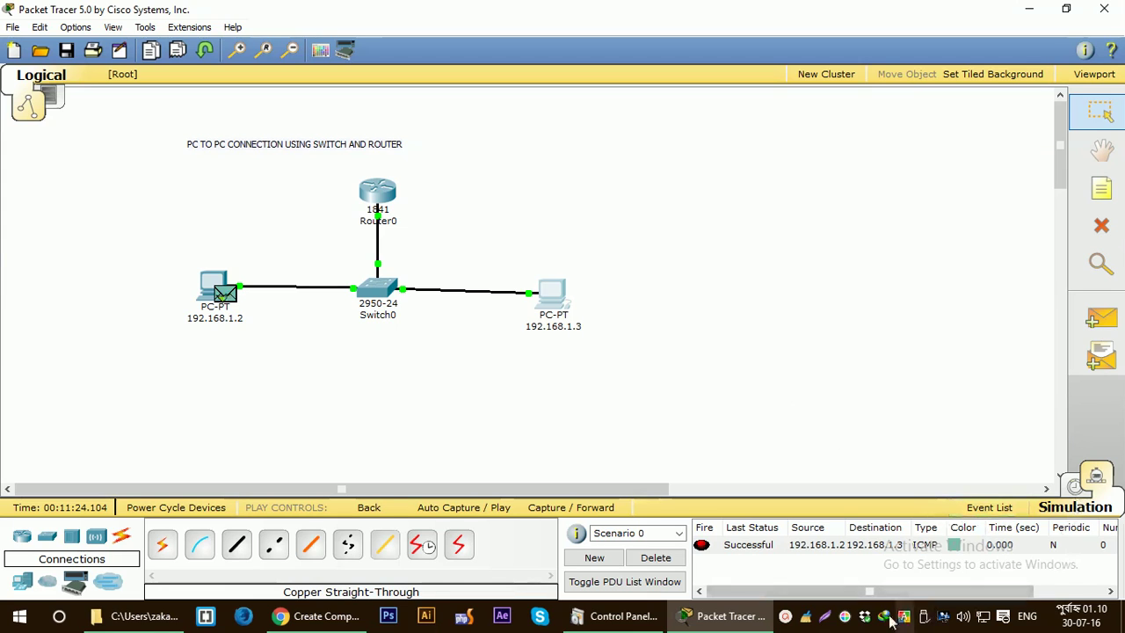
click(824, 618)
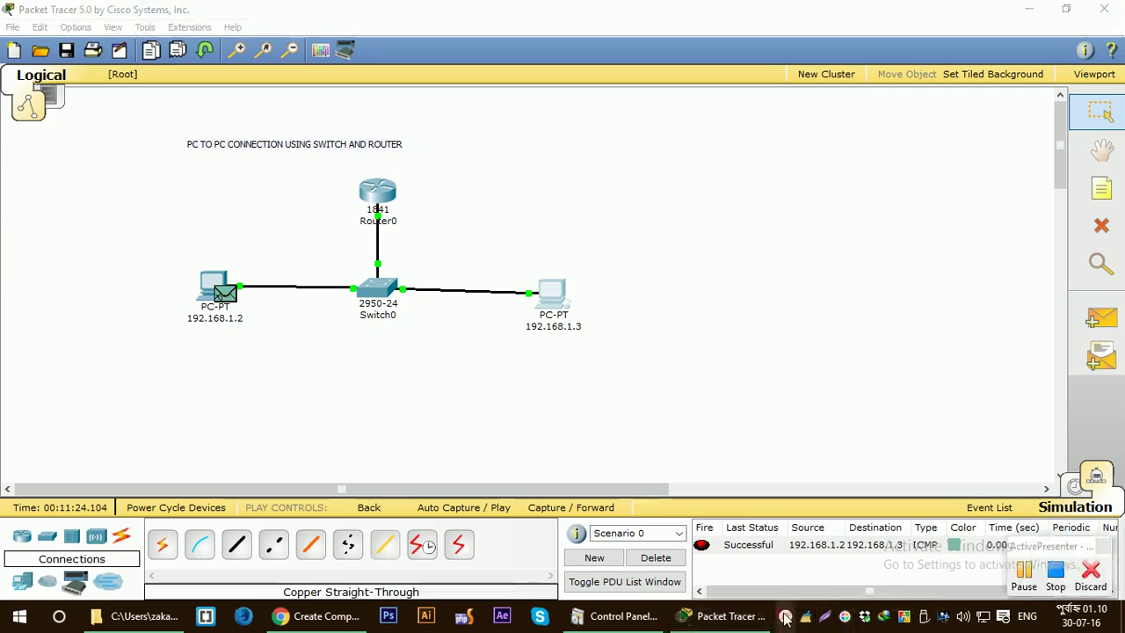
click(1025, 576)
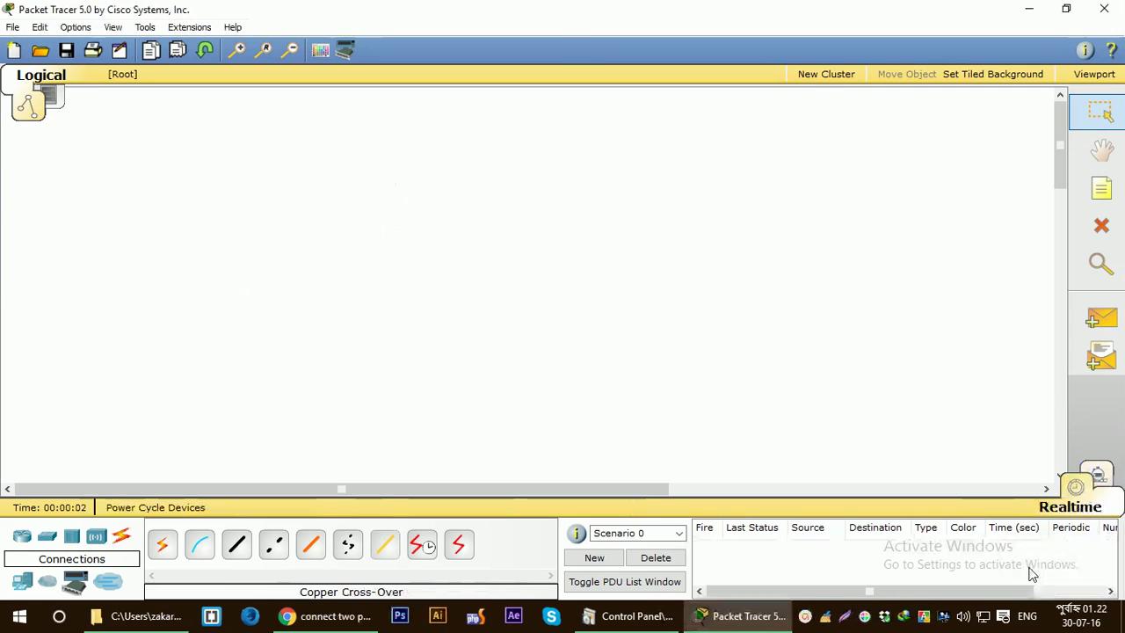
Place a note reading "PC TO PC CONNECTION USING ROUTER" above the area for the network on the empty workspace.
click(1102, 187)
click(195, 149)
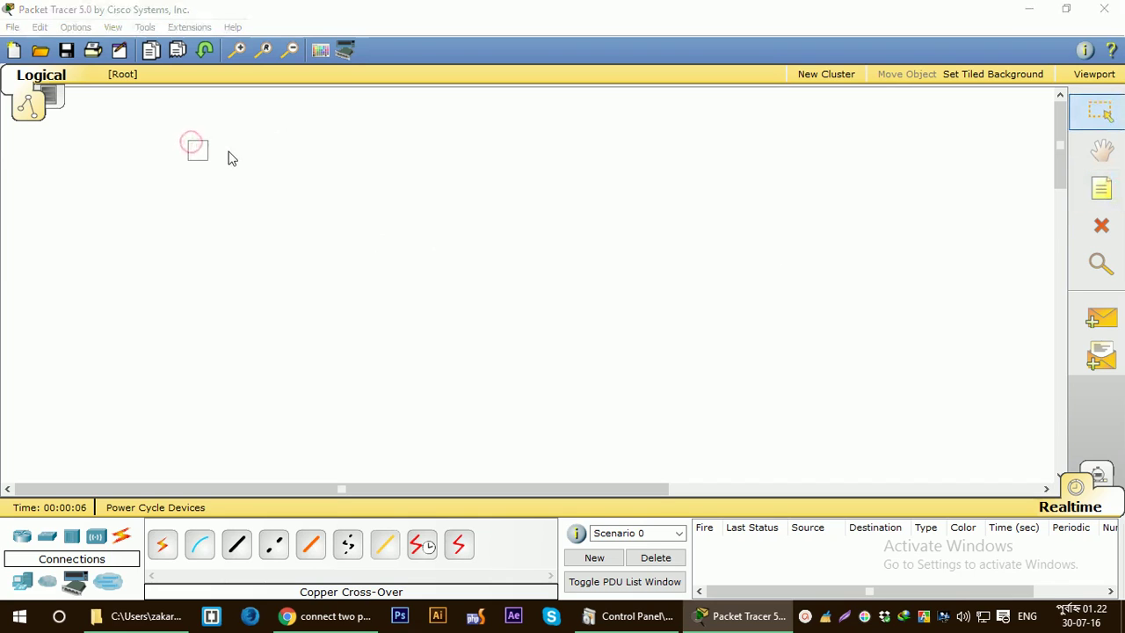
text(PC TO PC CONNECTION USING ROUTER)
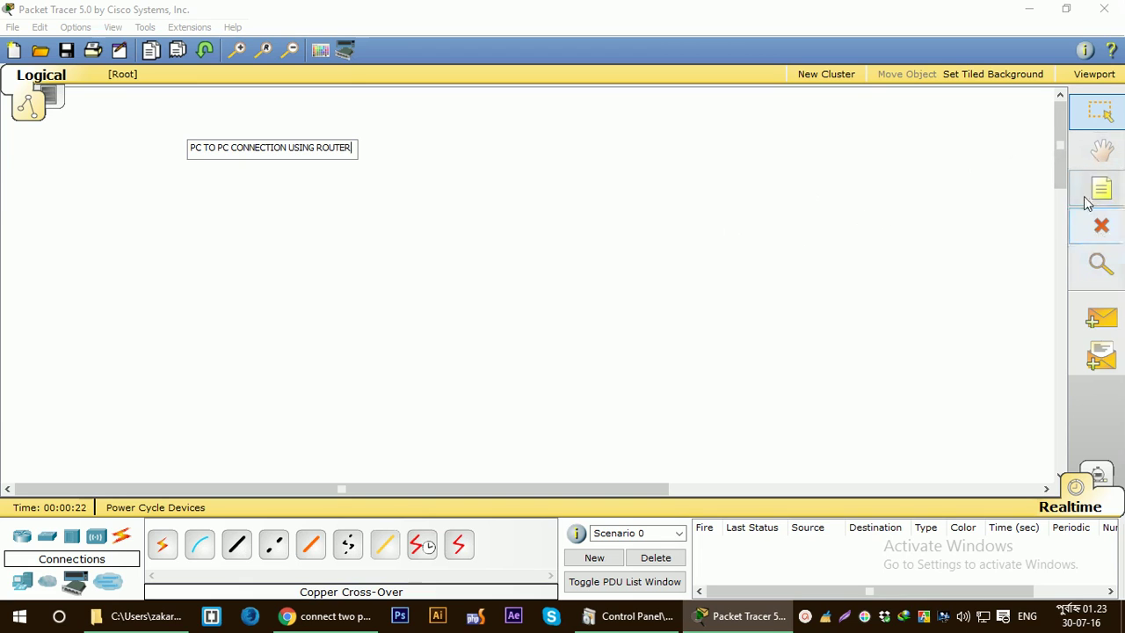
click(429, 234)
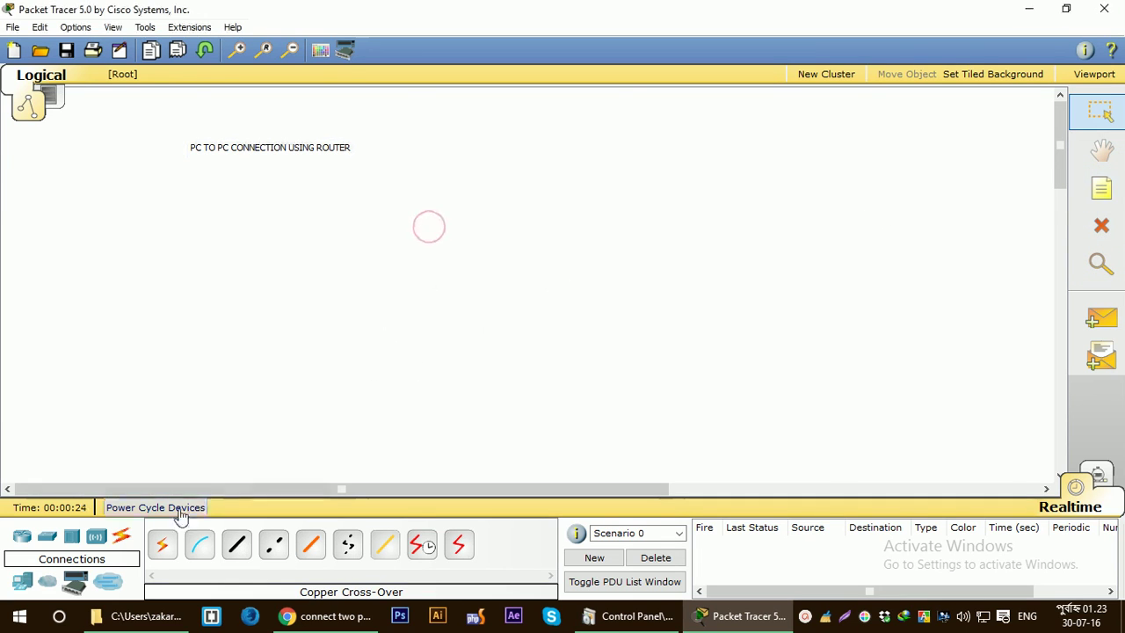
Place two generic PCs side by side on the workspace below the note, leaving room between them.
click(22, 582)
click(162, 545)
click(271, 292)
click(162, 545)
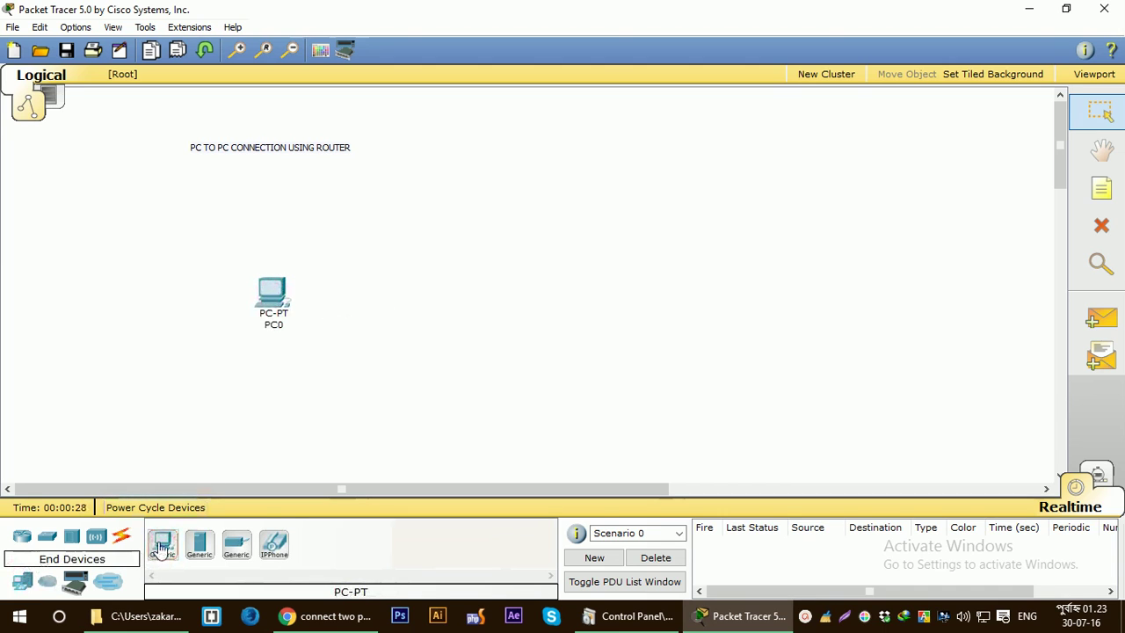
click(531, 291)
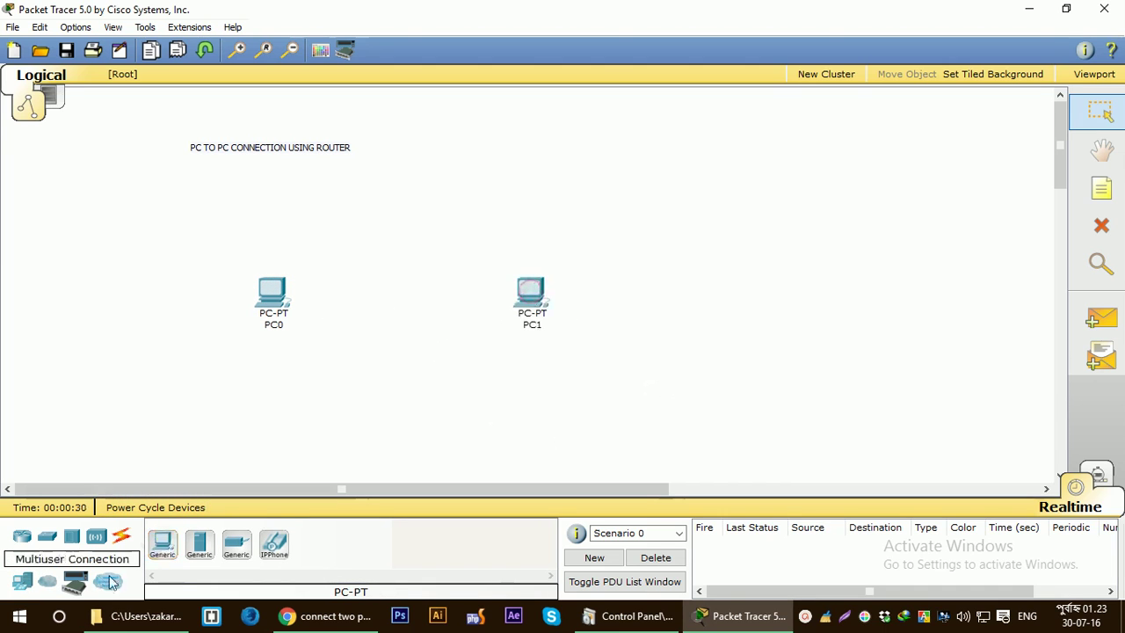
Place an 1841 router midway between the two PCs.
click(20, 541)
click(162, 545)
click(401, 287)
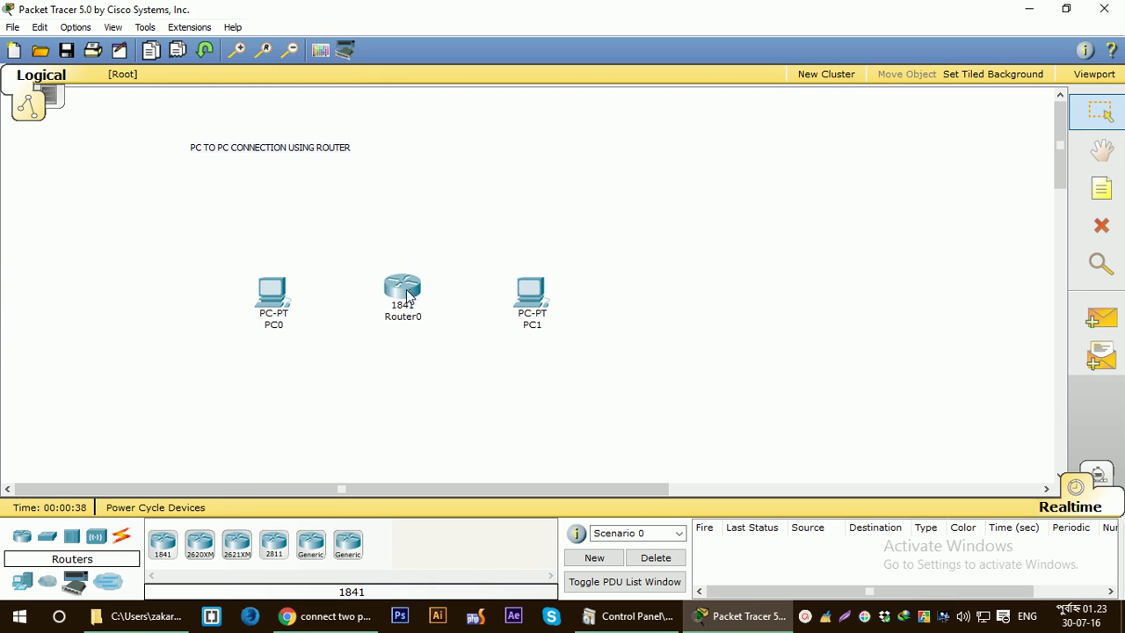
Power off Router0, install a WIC-2T module in slot 1 and a WIC-1ENET module in slot 0, and power it back on.
click(407, 295)
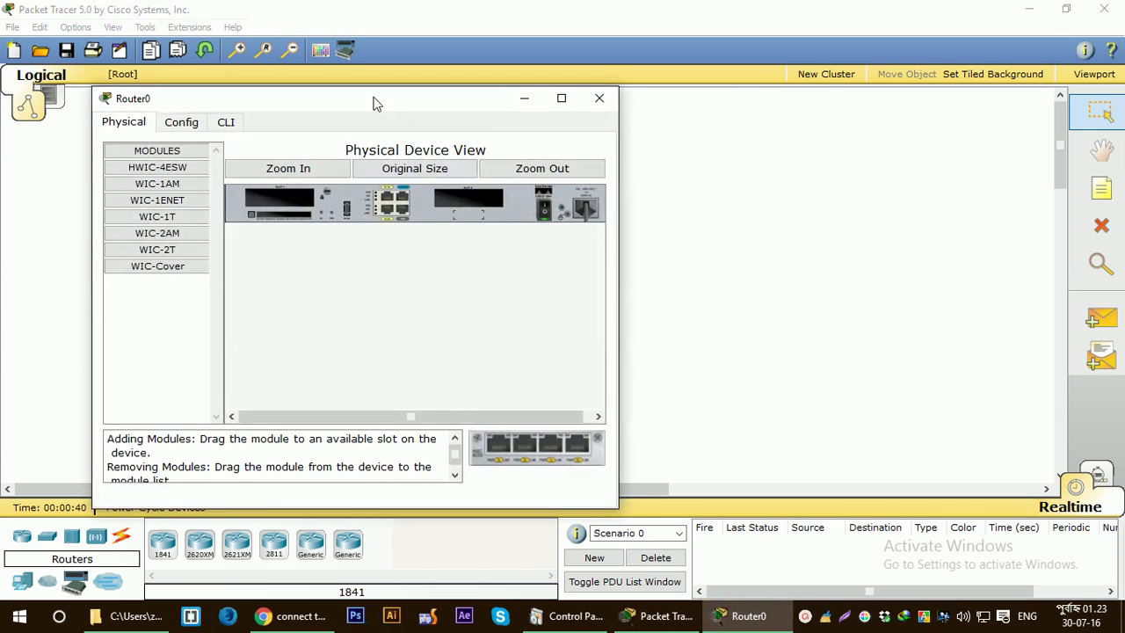
drag(373, 99, 824, 55)
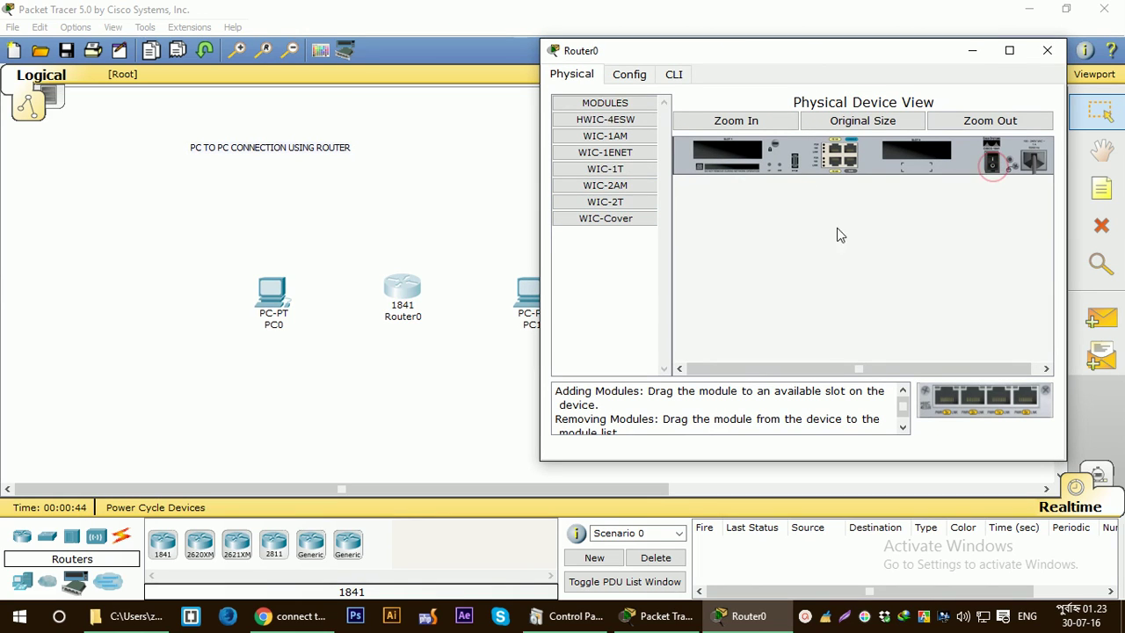
click(606, 205)
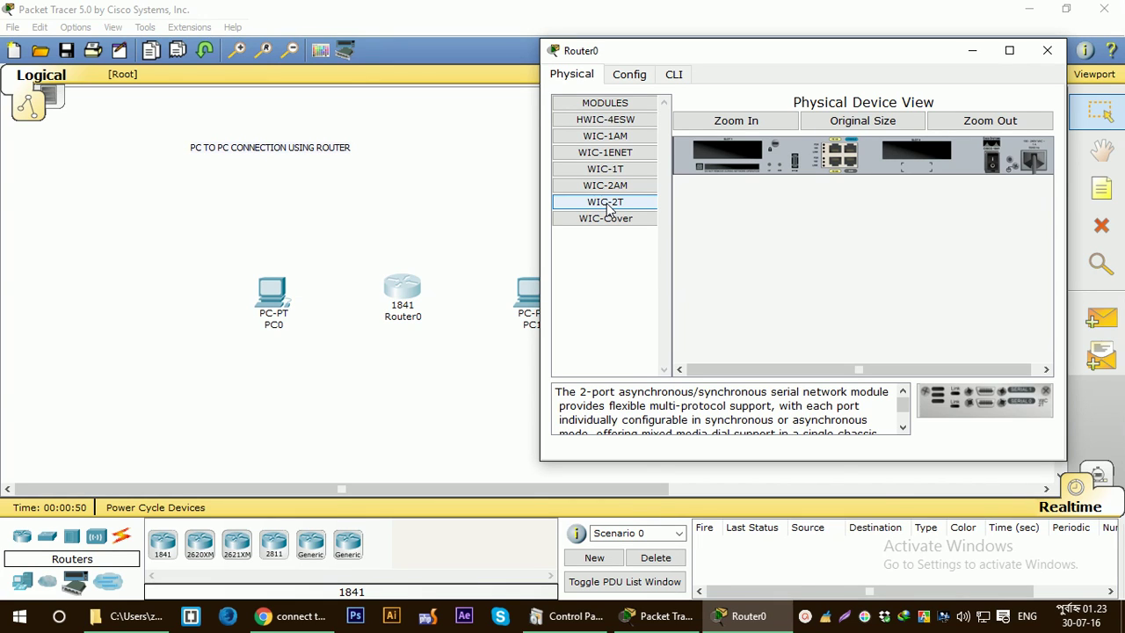
drag(606, 205, 730, 157)
click(605, 153)
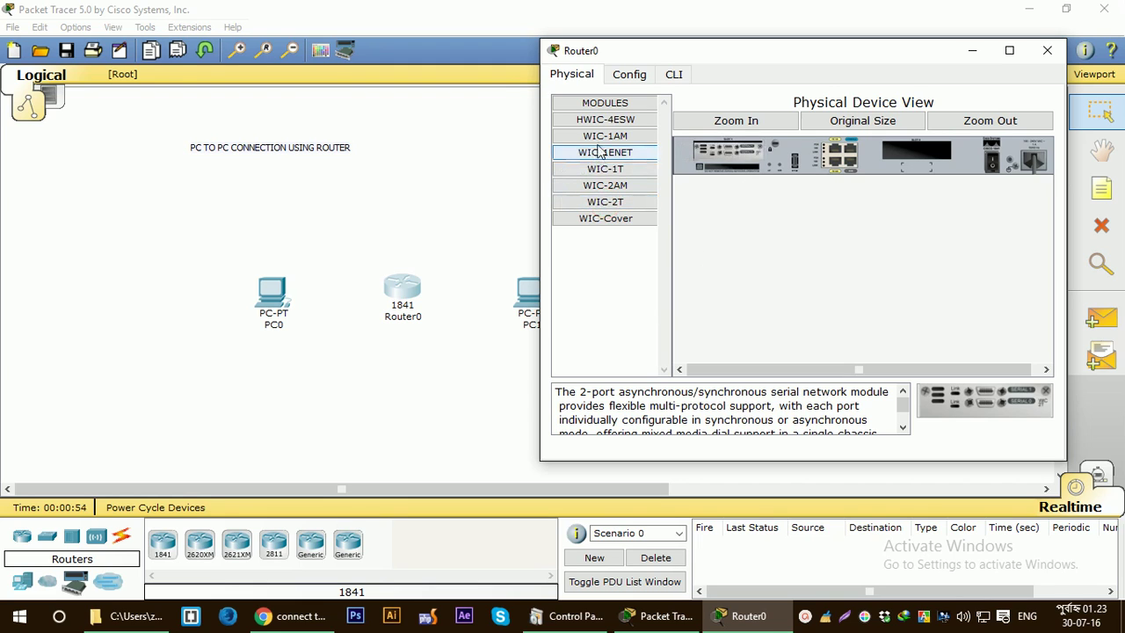
drag(605, 152, 914, 156)
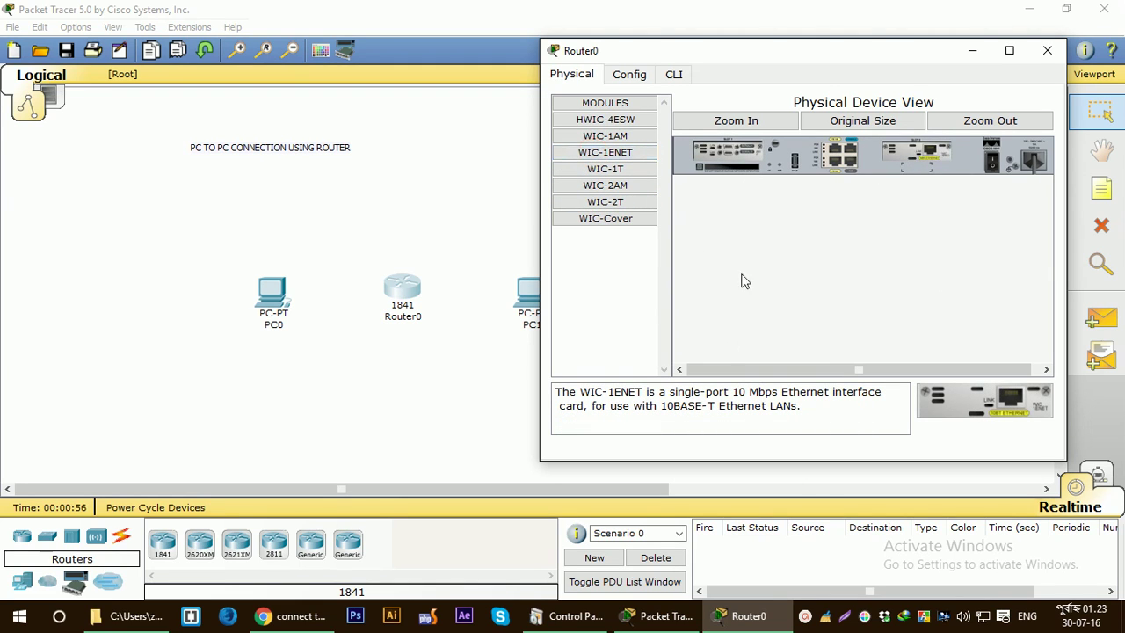
click(994, 160)
click(1047, 50)
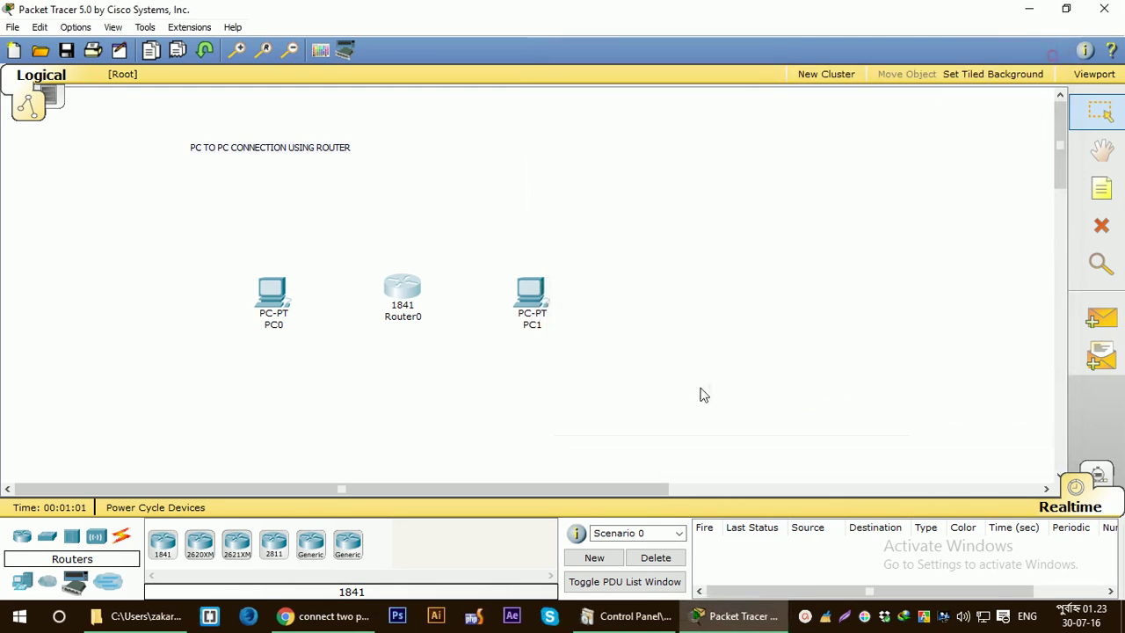
Rename the label of PC0 as 192.168.1.2.
click(282, 325)
double_click(280, 326)
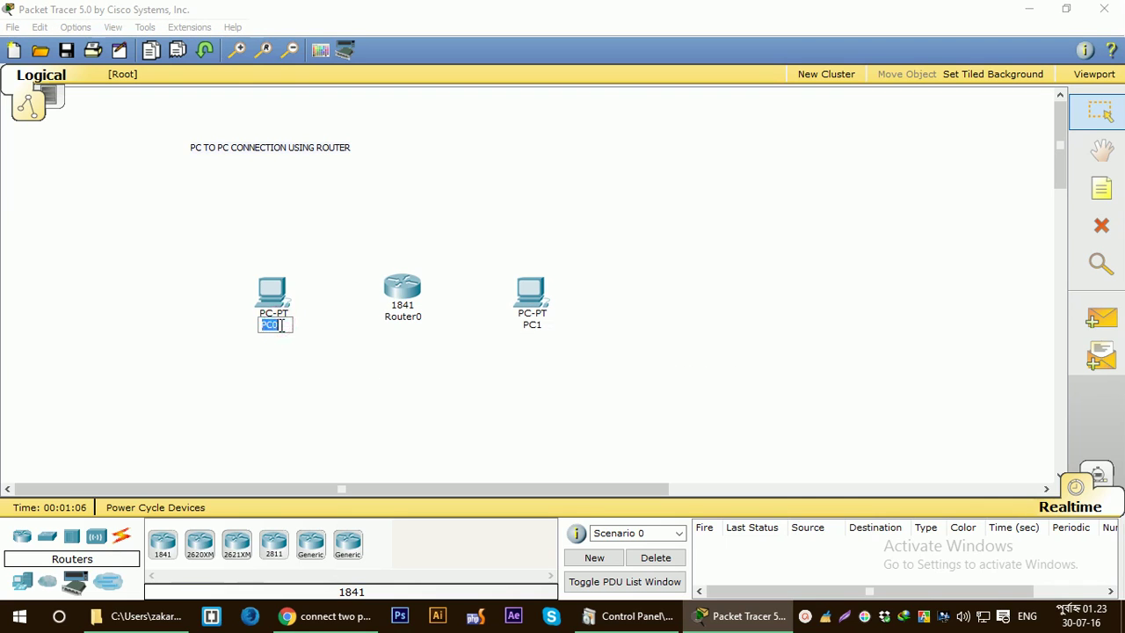
key(BackSpace)
text(168.1)
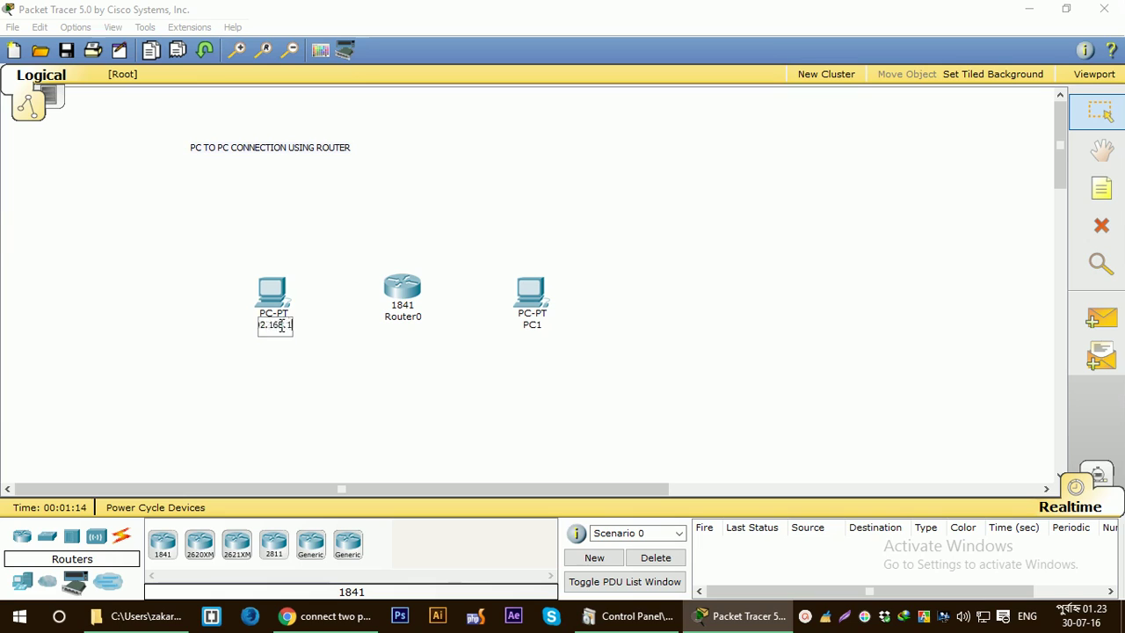
text(.2)
click(356, 347)
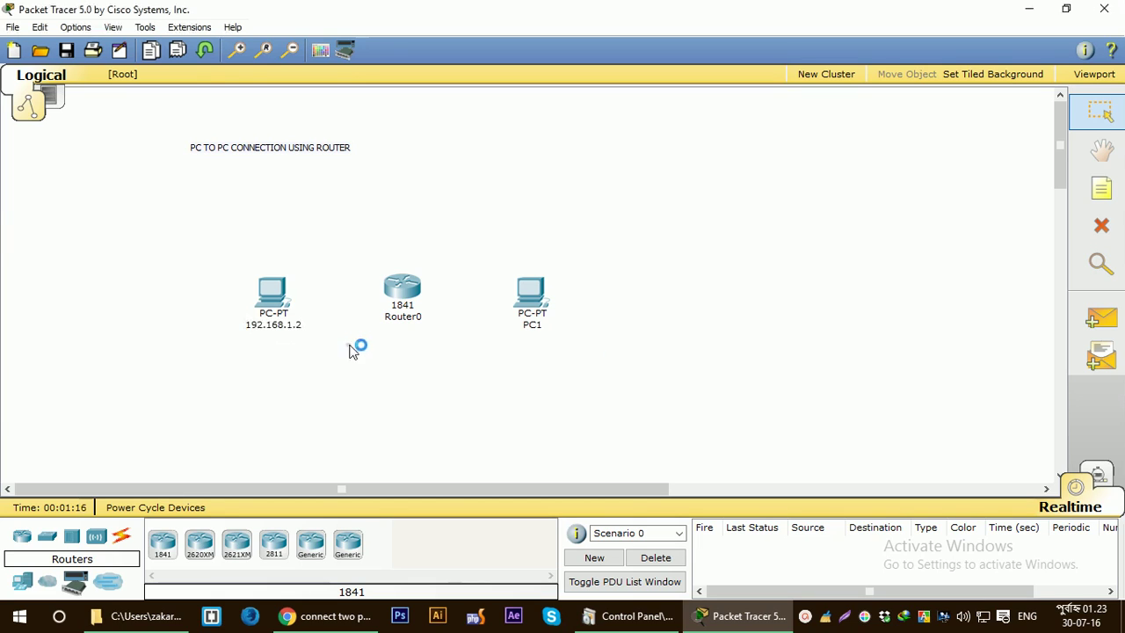
Rename the label of PC1 as 192.168.2.2, and examine Router0's list of ports.
click(538, 327)
drag(538, 327, 522, 325)
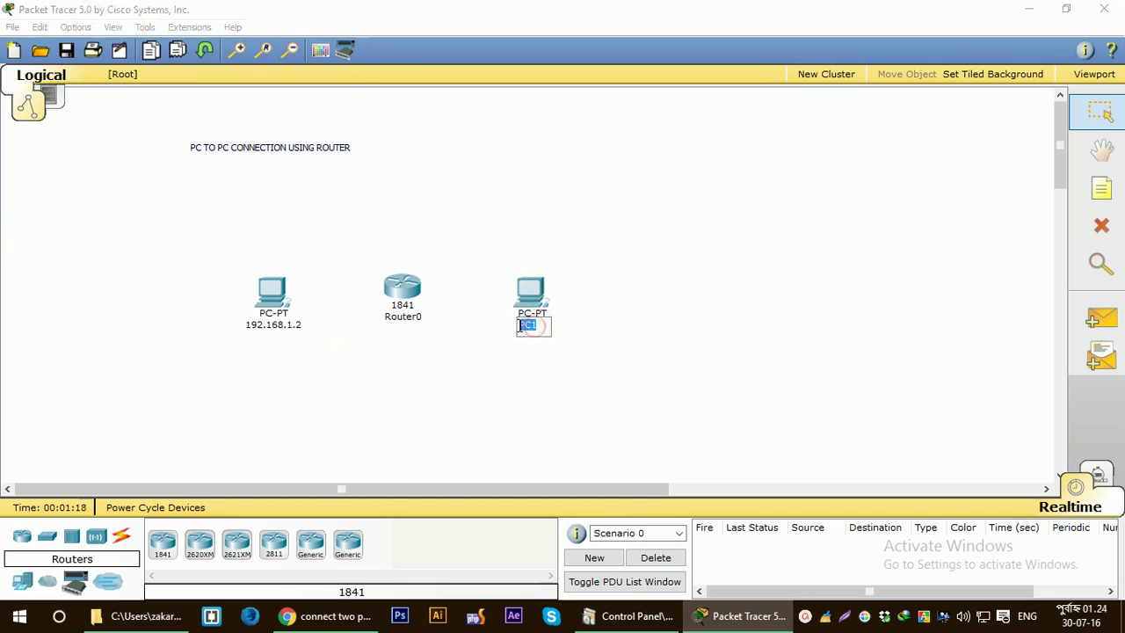
text(192)
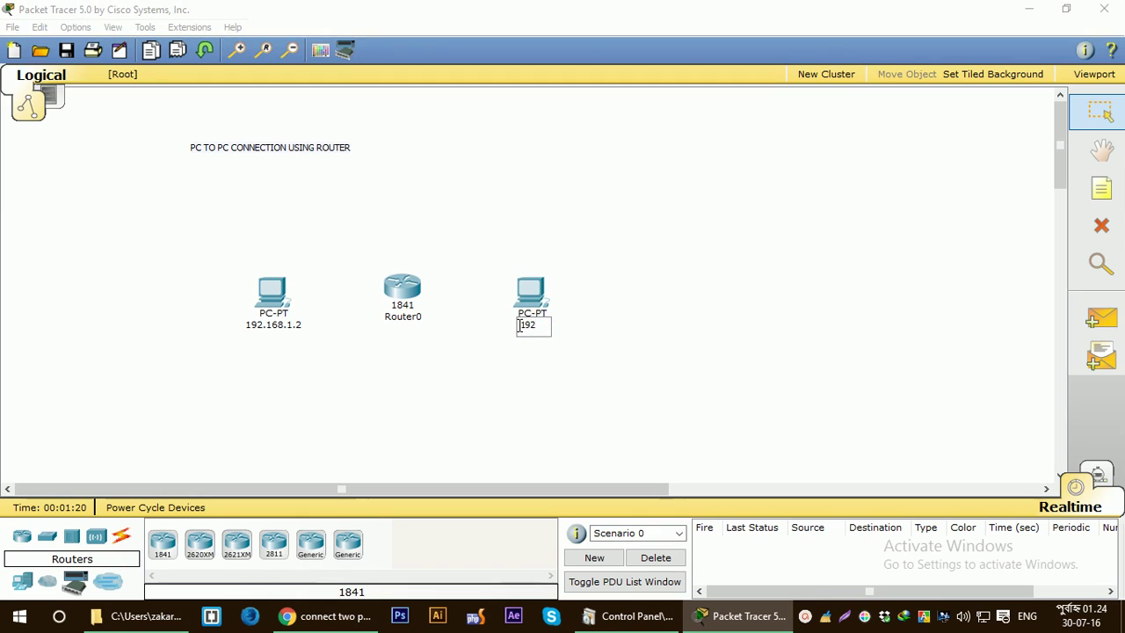
text(.168.2.2)
click(536, 395)
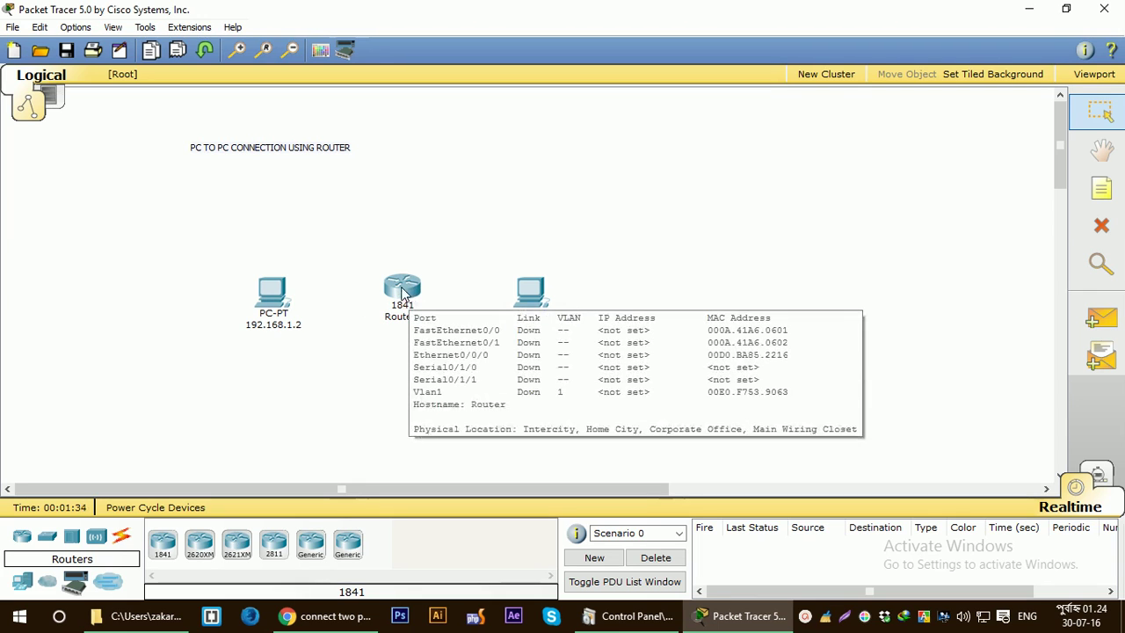
click(380, 359)
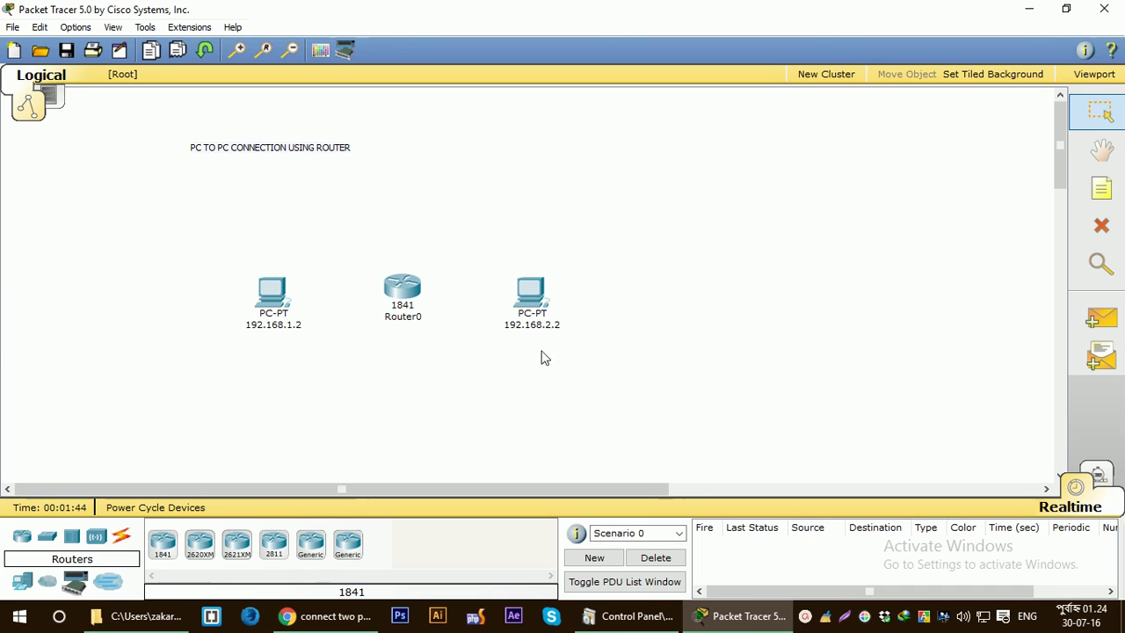
Give PC 192.168.1.2 the static IP address 192.168.1.2 with subnet mask 255.255.255.0, and fill in its default gateway.
mouse_move(298, 316)
click(270, 314)
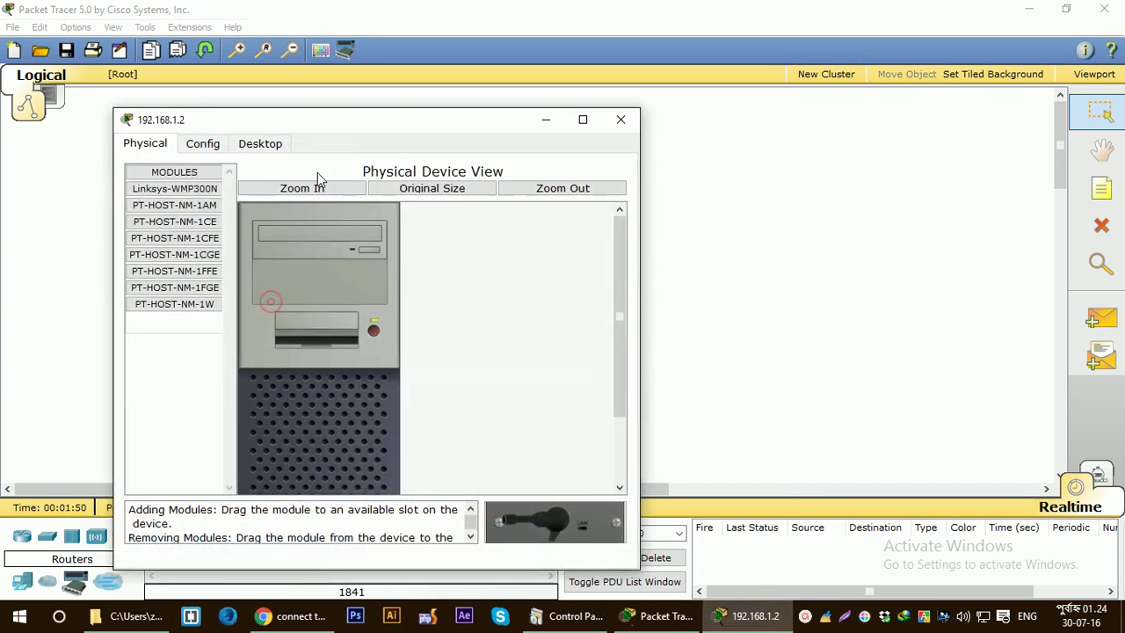
drag(312, 129, 786, 88)
click(731, 111)
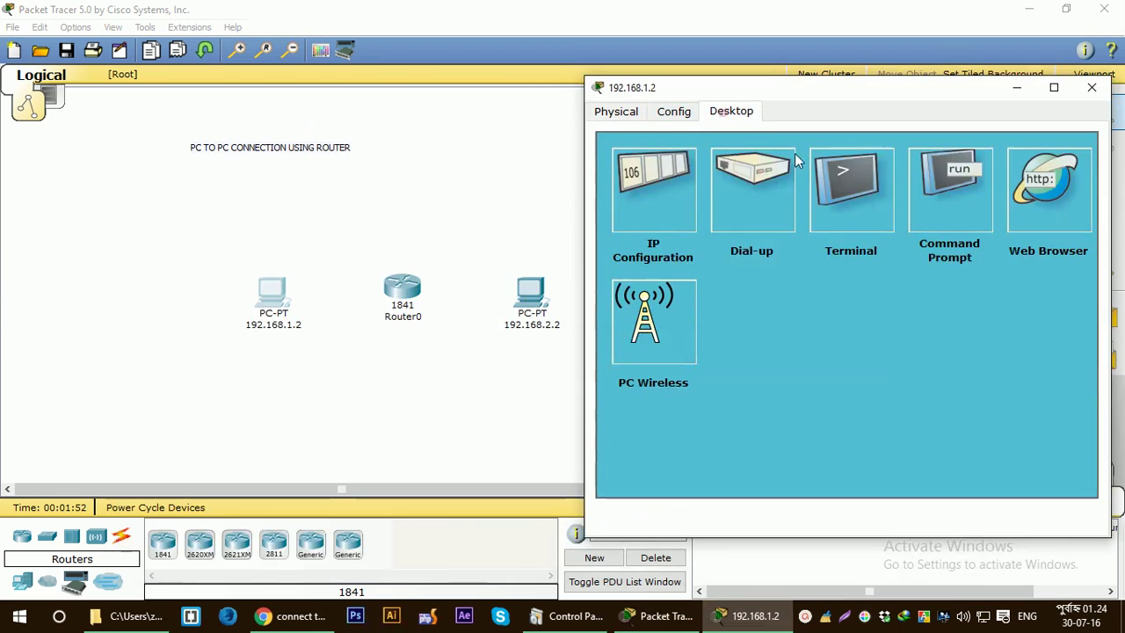
click(631, 196)
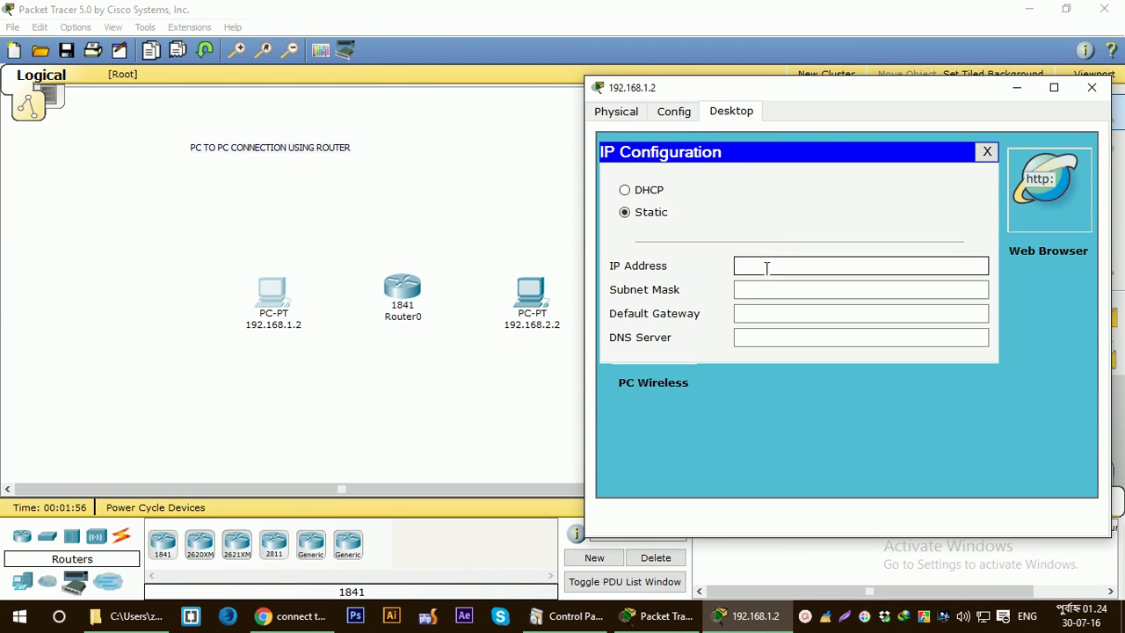
text(192.168.1.3)
click(771, 293)
click(790, 309)
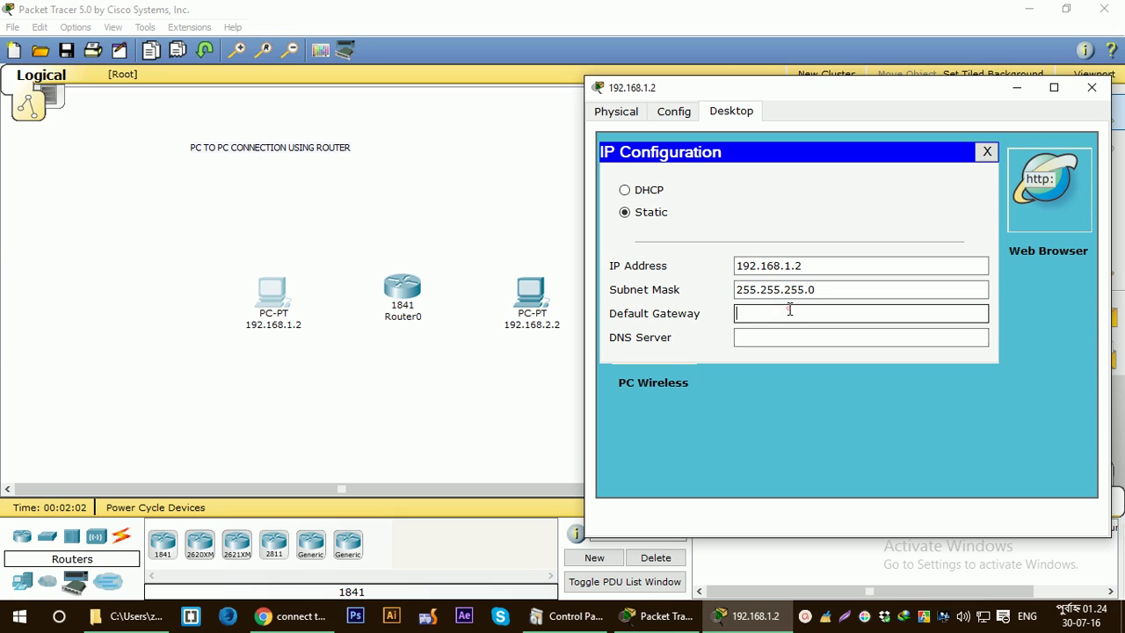
text(192.168.1.3)
click(1092, 87)
Give PC 192.168.2.2 the static IP address 192.168.2.2 with subnet mask 255.255.255.0.
click(531, 294)
drag(387, 140, 938, 66)
click(834, 93)
click(742, 165)
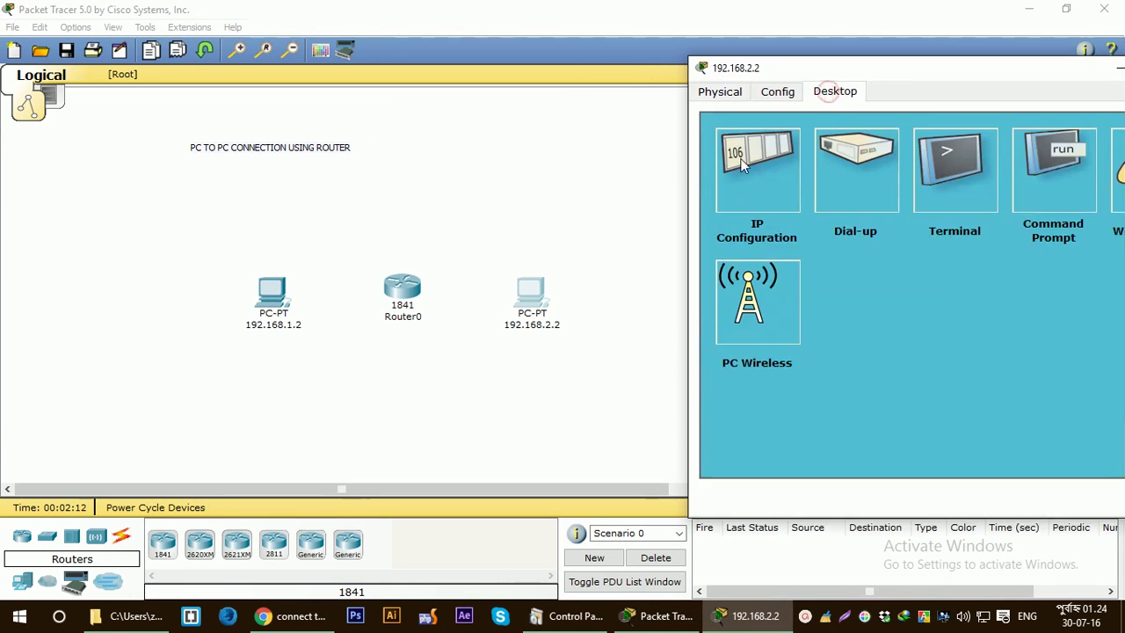
click(879, 248)
text(192.168.1.3)
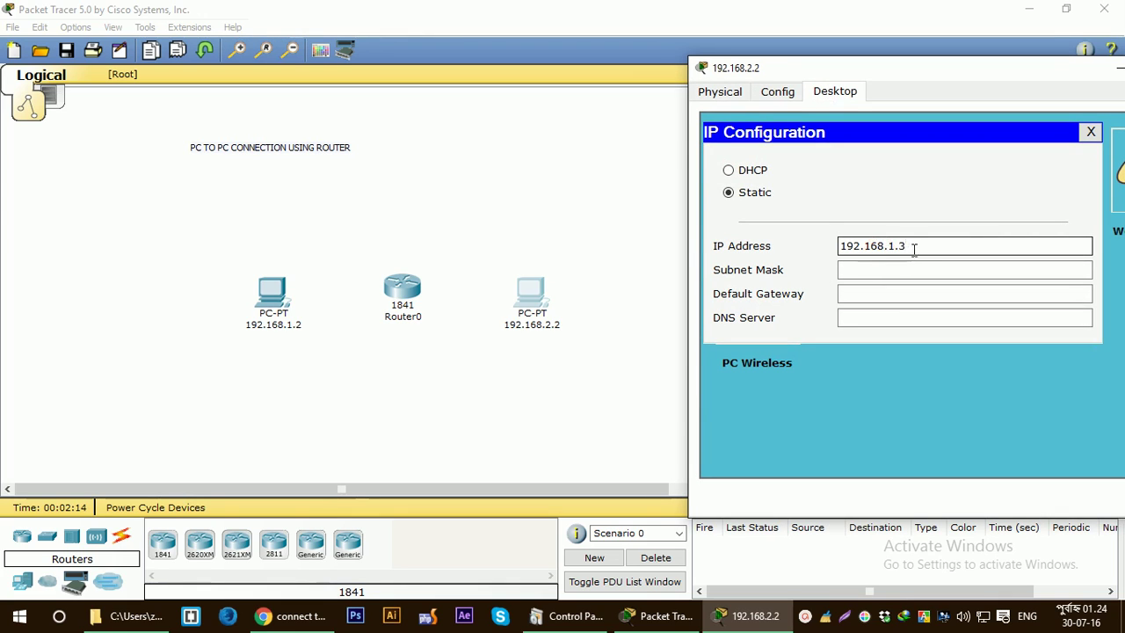
key(BackSpace)
key(BackSpace)
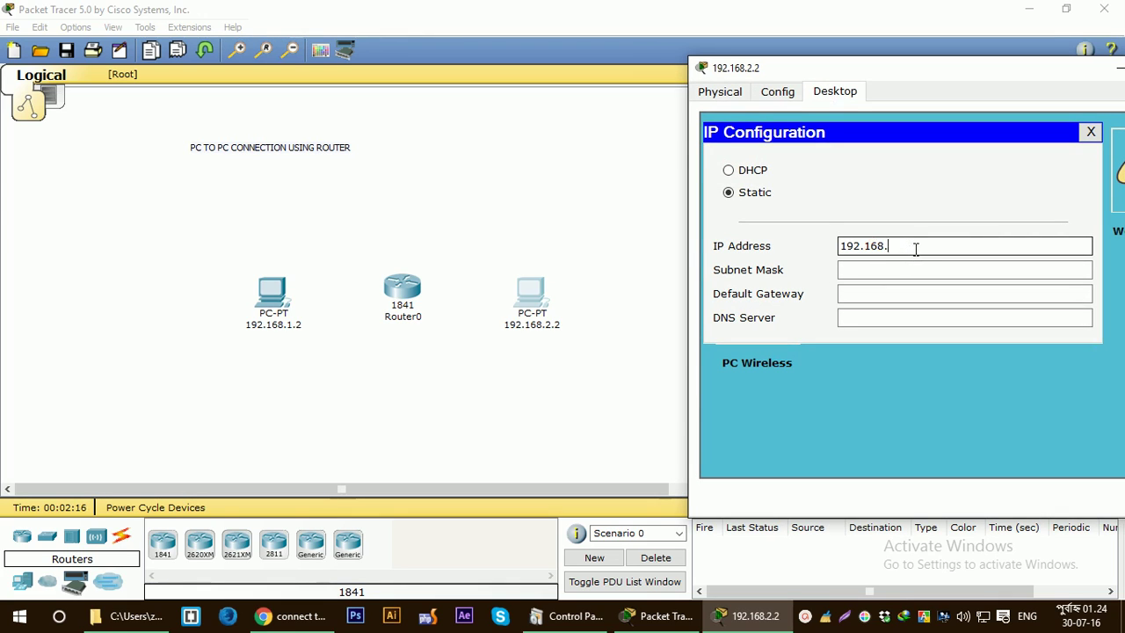
text(2.2)
click(898, 270)
click(900, 295)
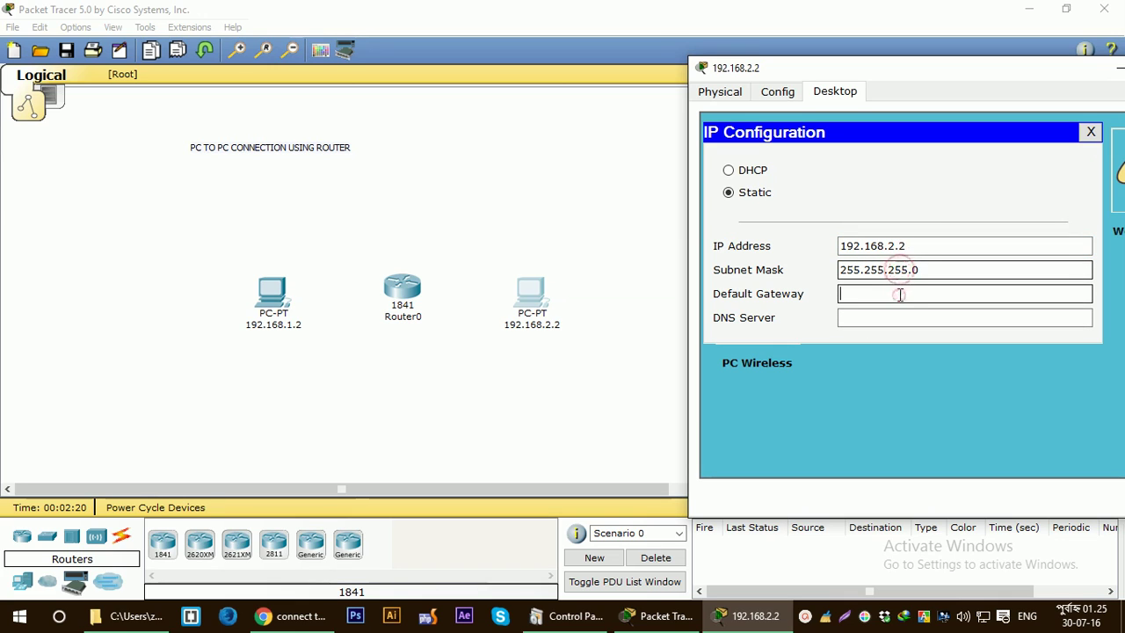
Set the default gateway of PC 192.168.2.2 to 192.168.2.1 and close its settings.
text(192.168.1.1)
key(BackSpace)
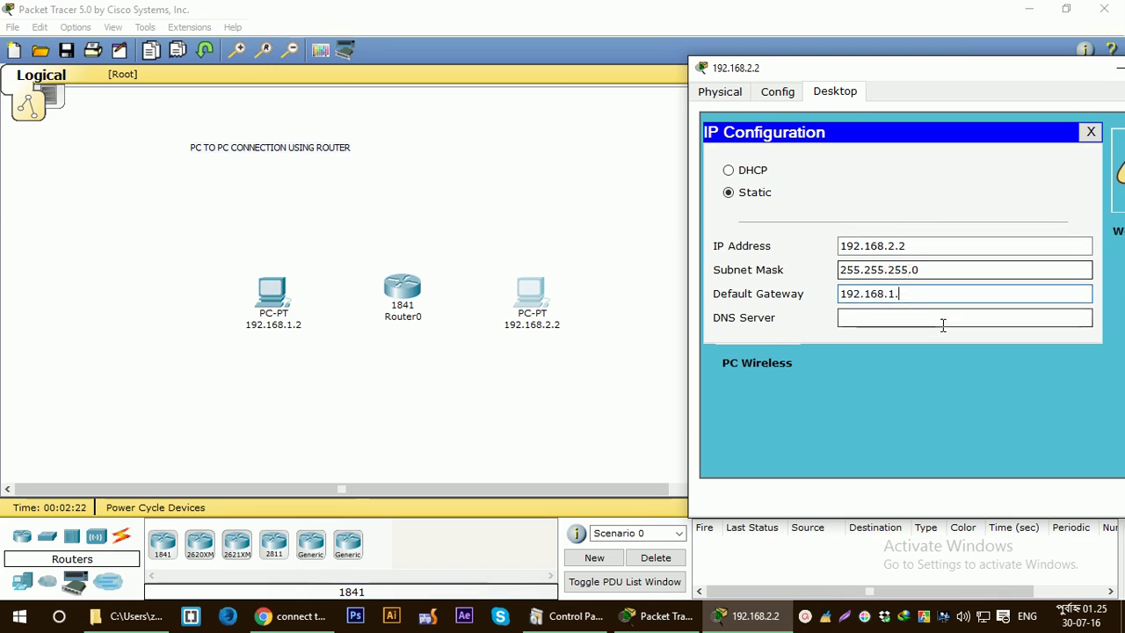
key(BackSpace)
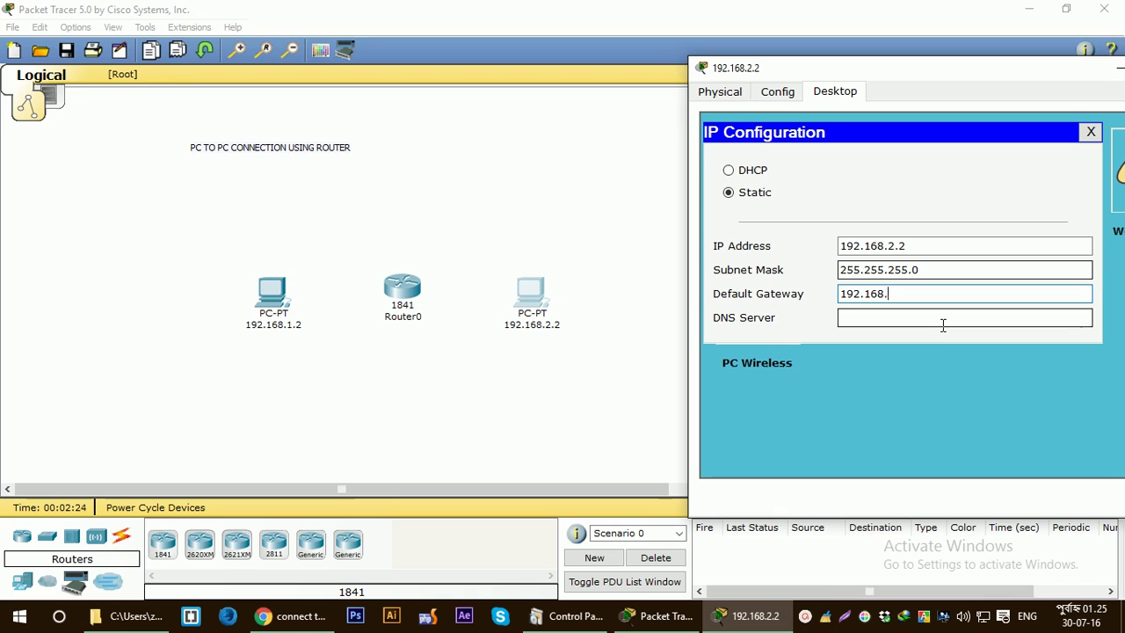
text(1)
drag(984, 66, 886, 75)
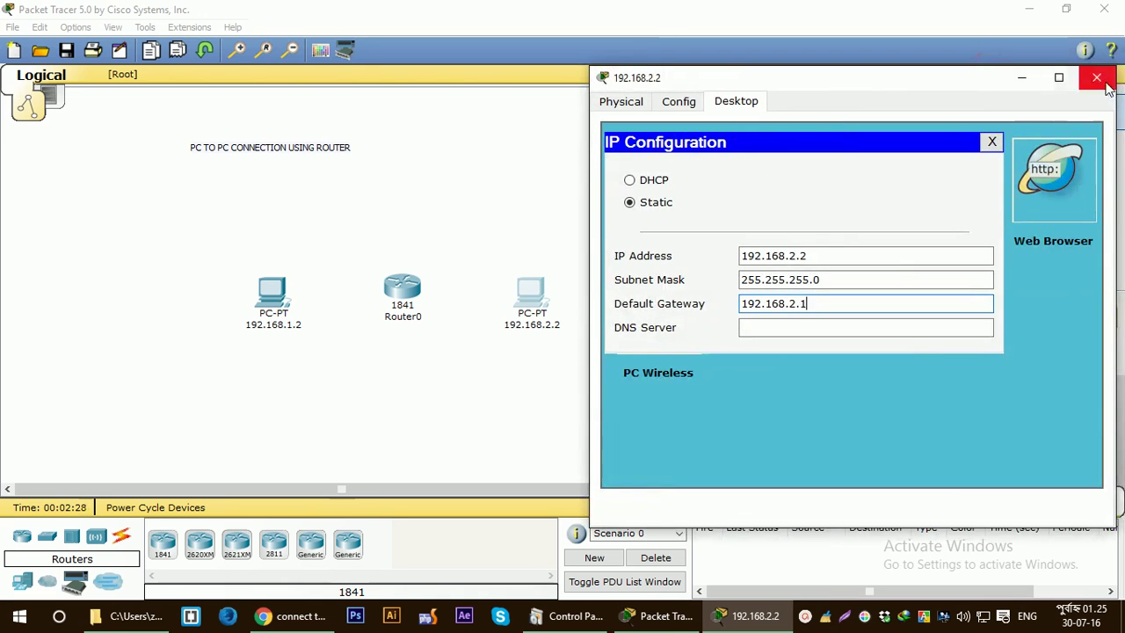
click(1097, 77)
Configure Router0's FastEthernet0/0 interface with IP address 192.168.1.1 and subnet mask 255.255.255.0, and turn the port on.
click(414, 302)
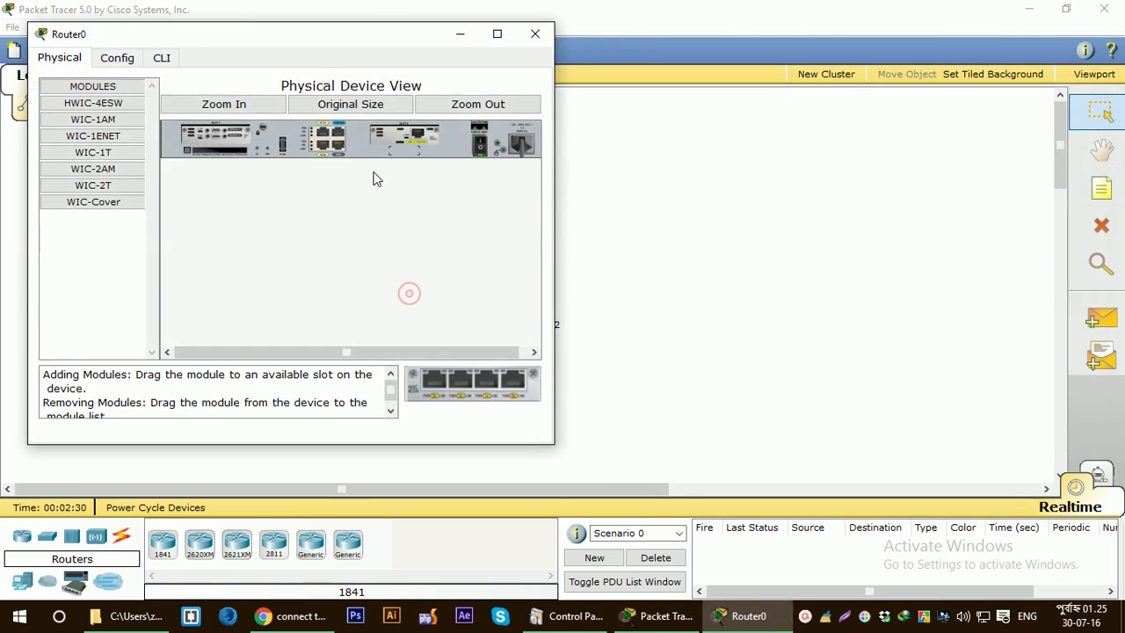
drag(307, 39, 726, 45)
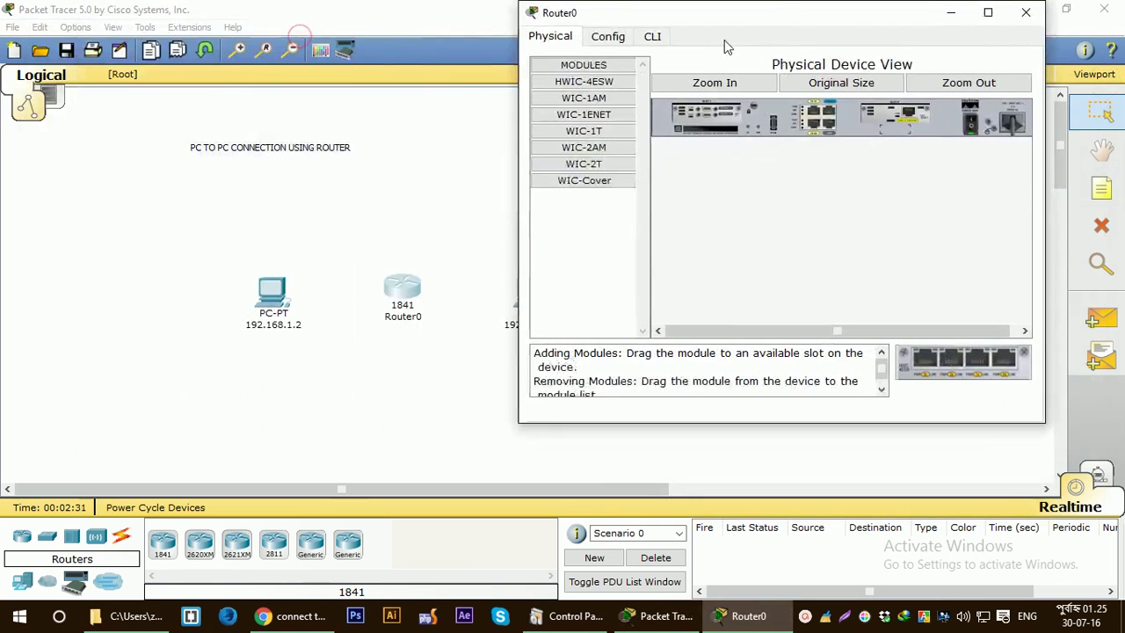
click(609, 38)
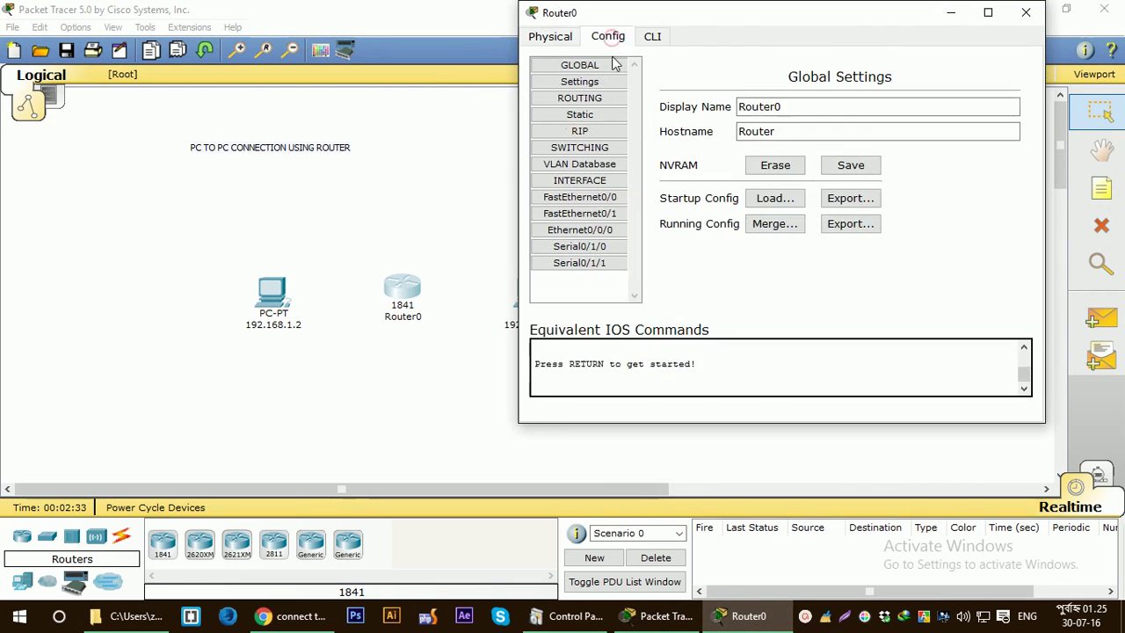
click(591, 204)
click(905, 252)
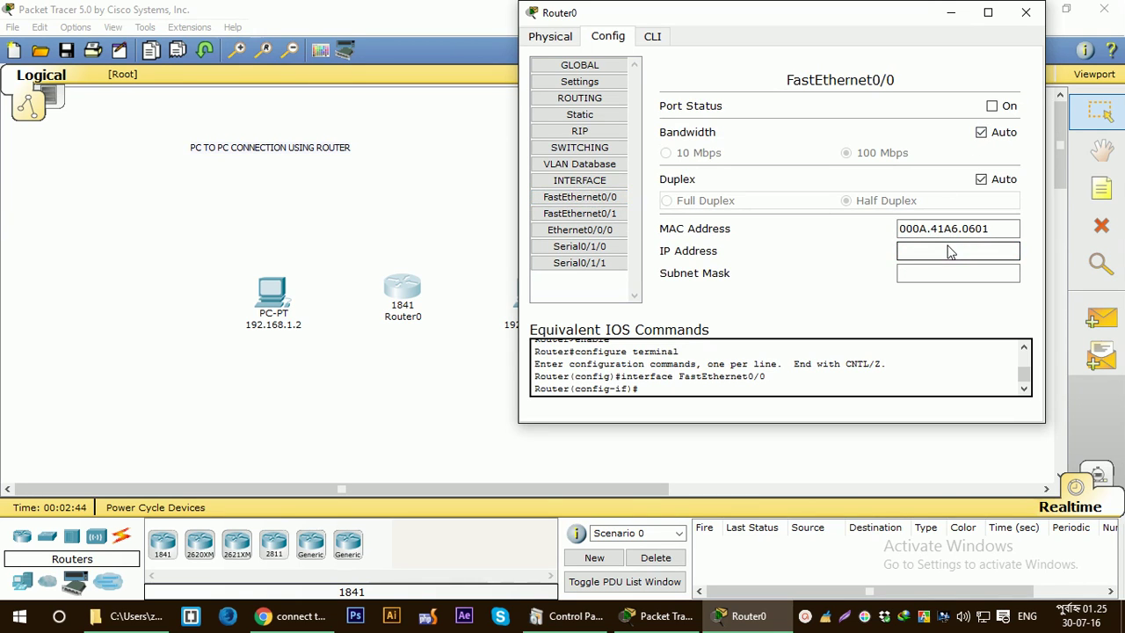
text(192.168.1.3)
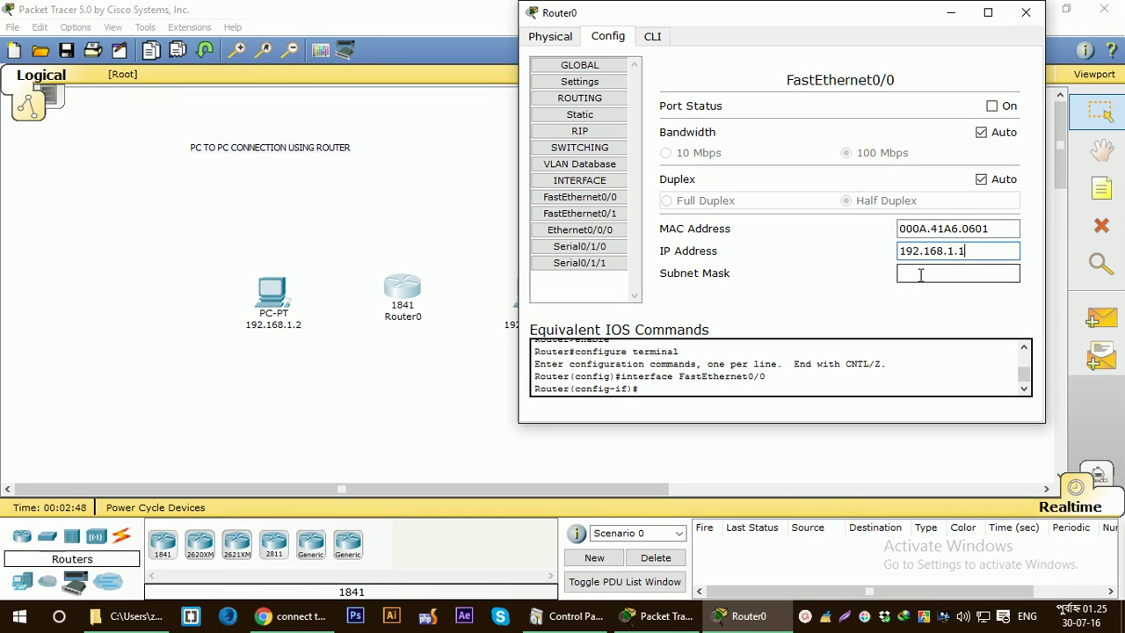
click(927, 273)
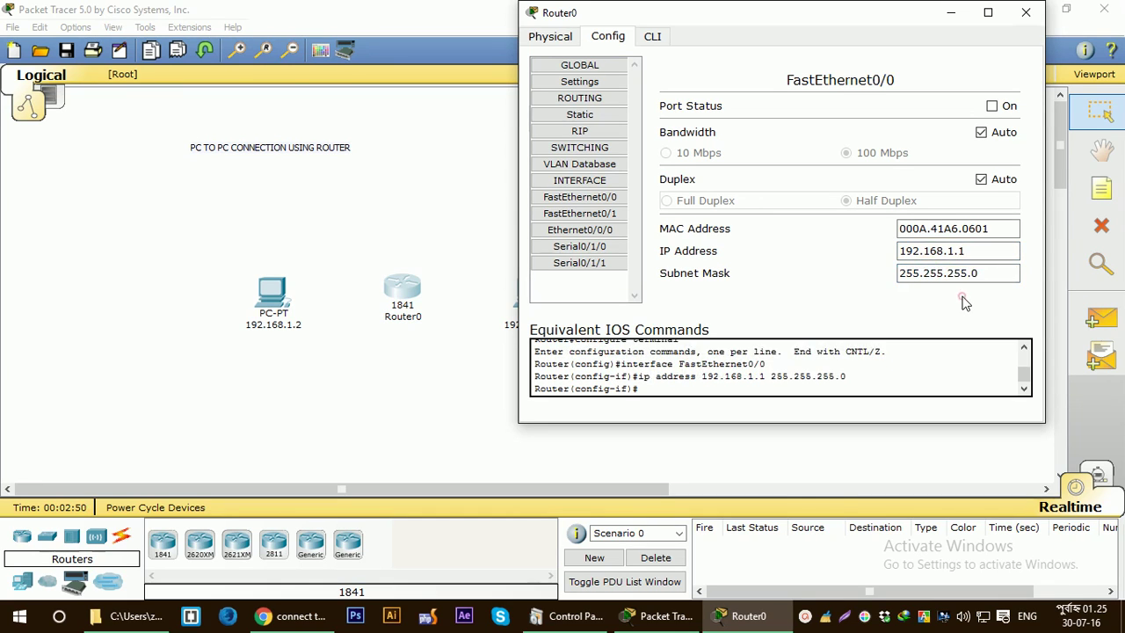
click(991, 105)
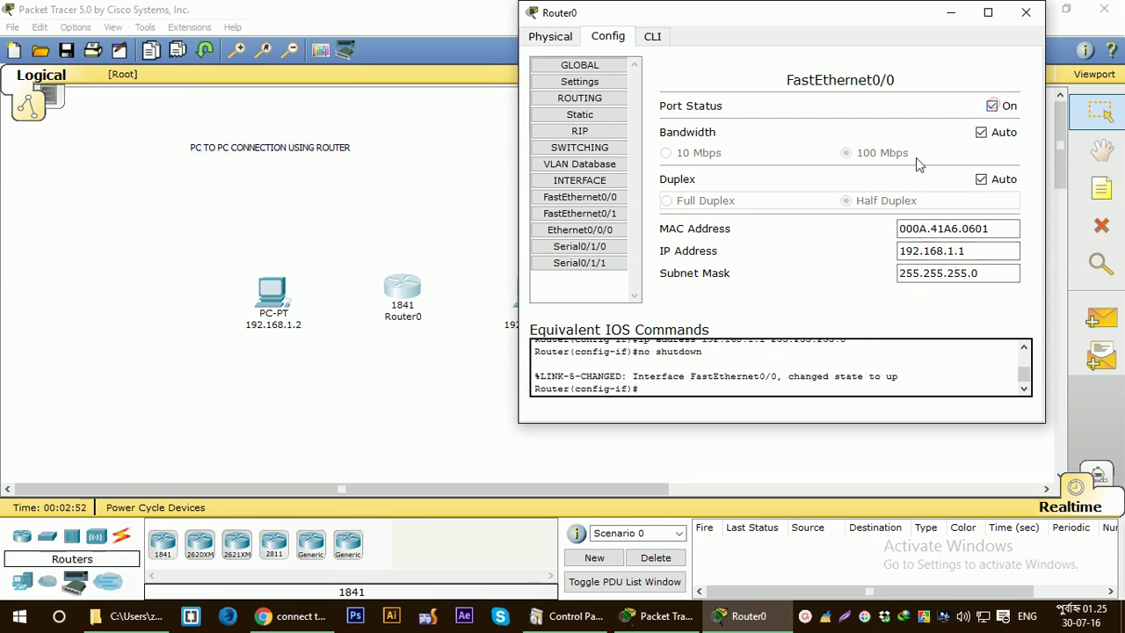
click(1026, 12)
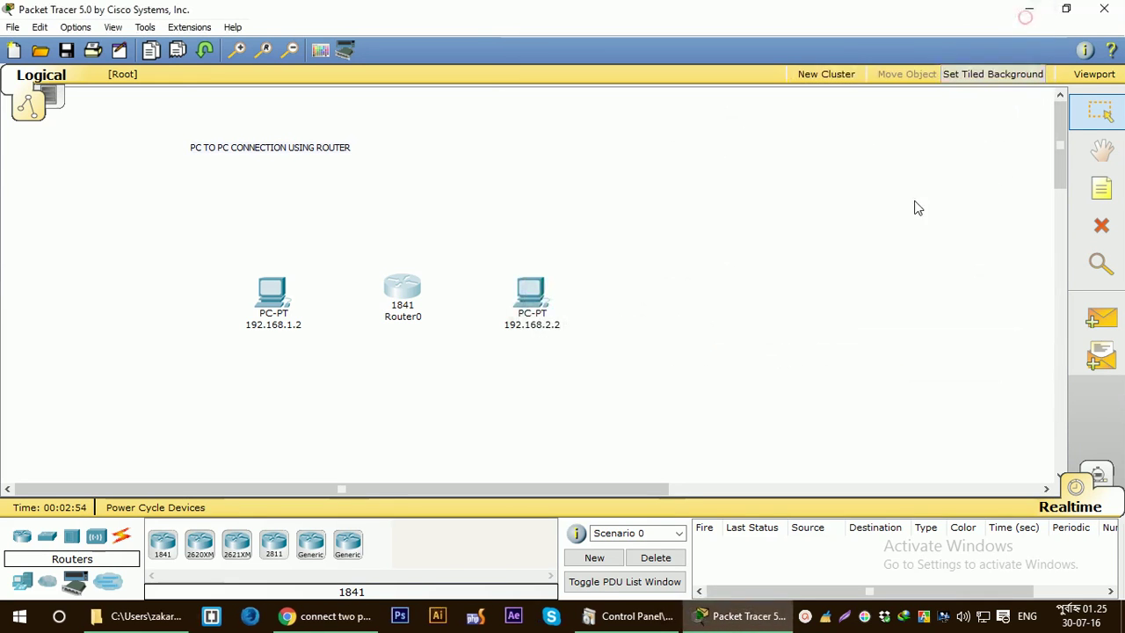
Configure Router0's FastEthernet0/1 interface with IP address 192.168.2.1 and subnet mask 255.255.255.0, and turn the port on.
click(410, 290)
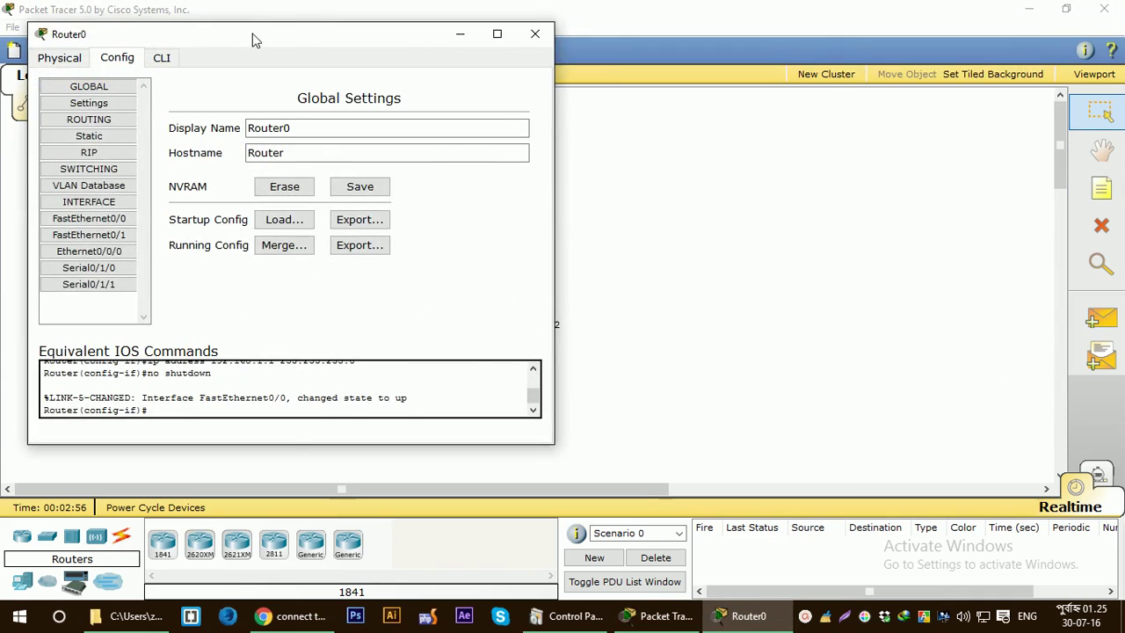
drag(252, 34, 801, 32)
click(660, 233)
click(1014, 274)
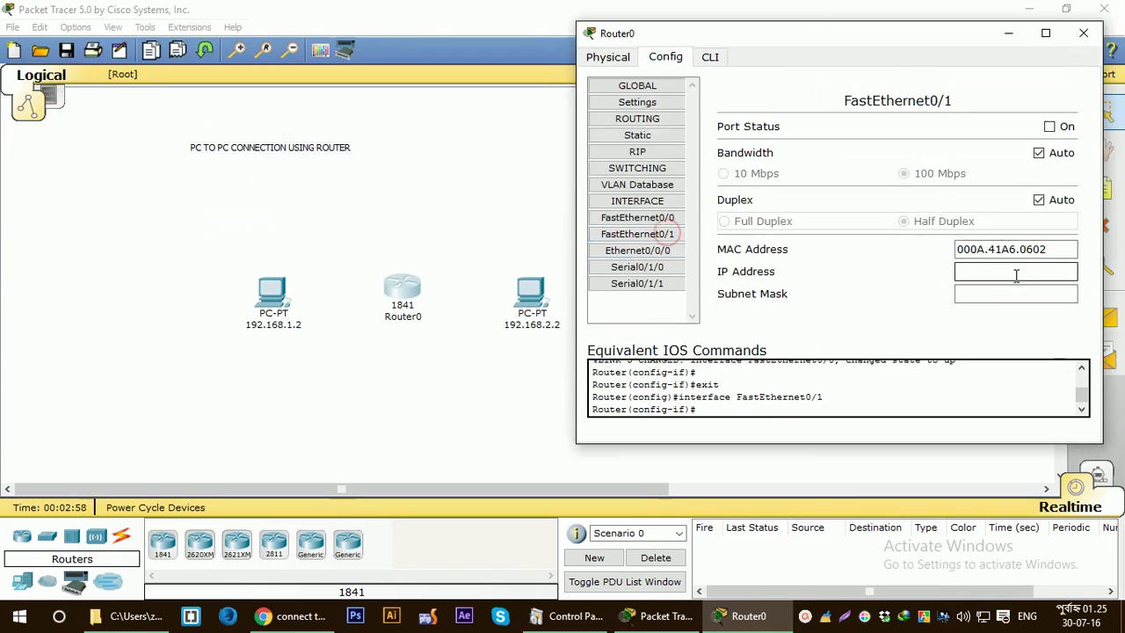
text(192.168.1.3)
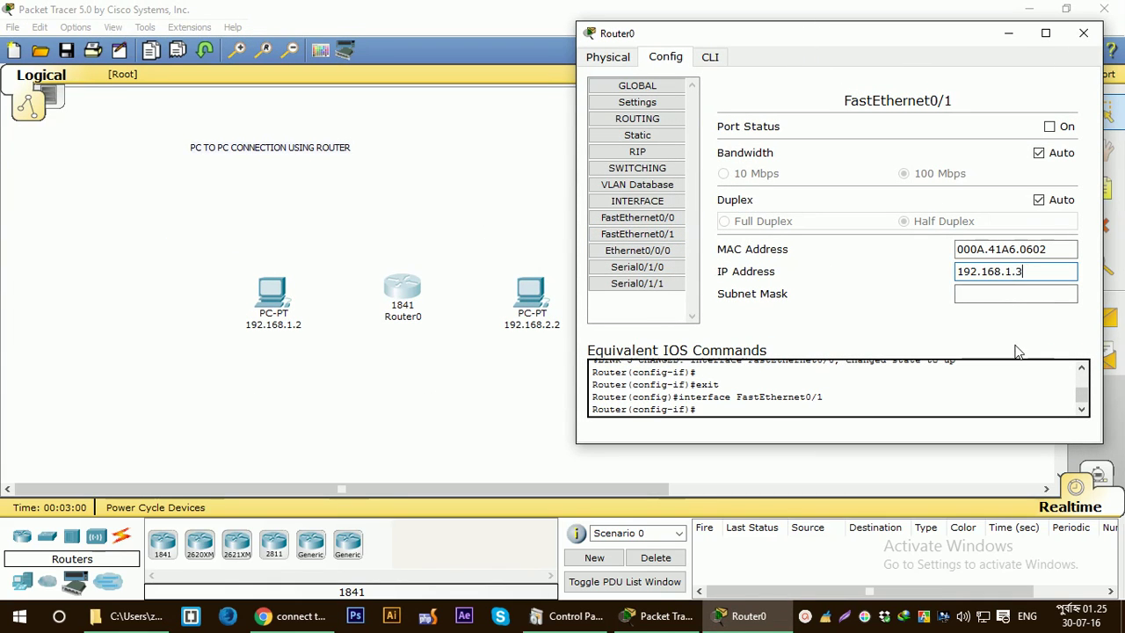
text(2.)
click(1004, 293)
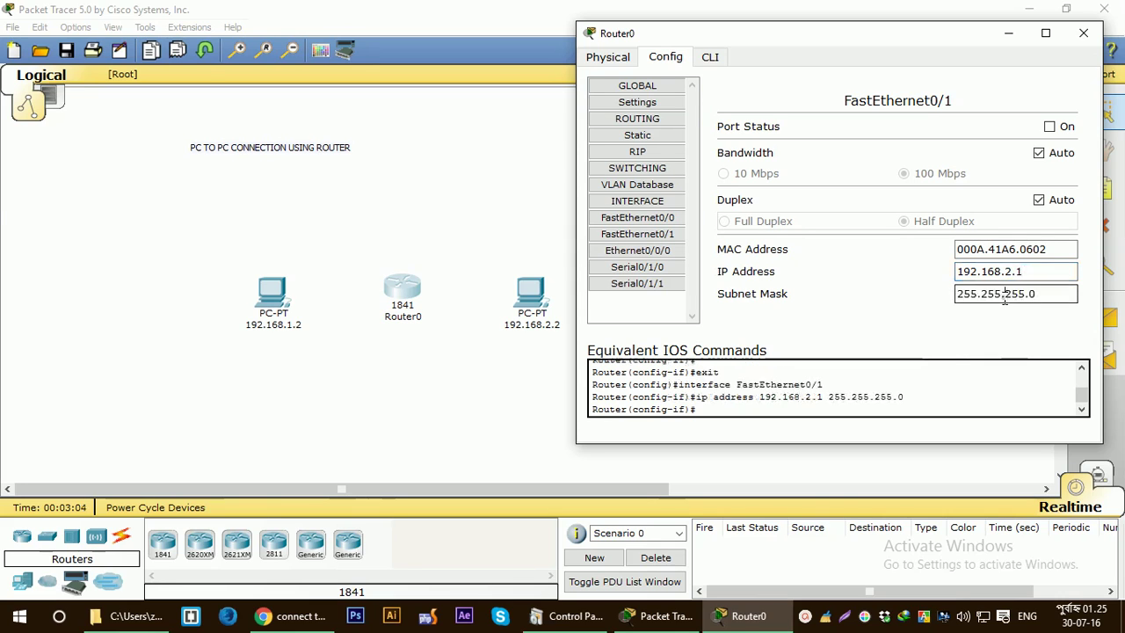
click(1049, 126)
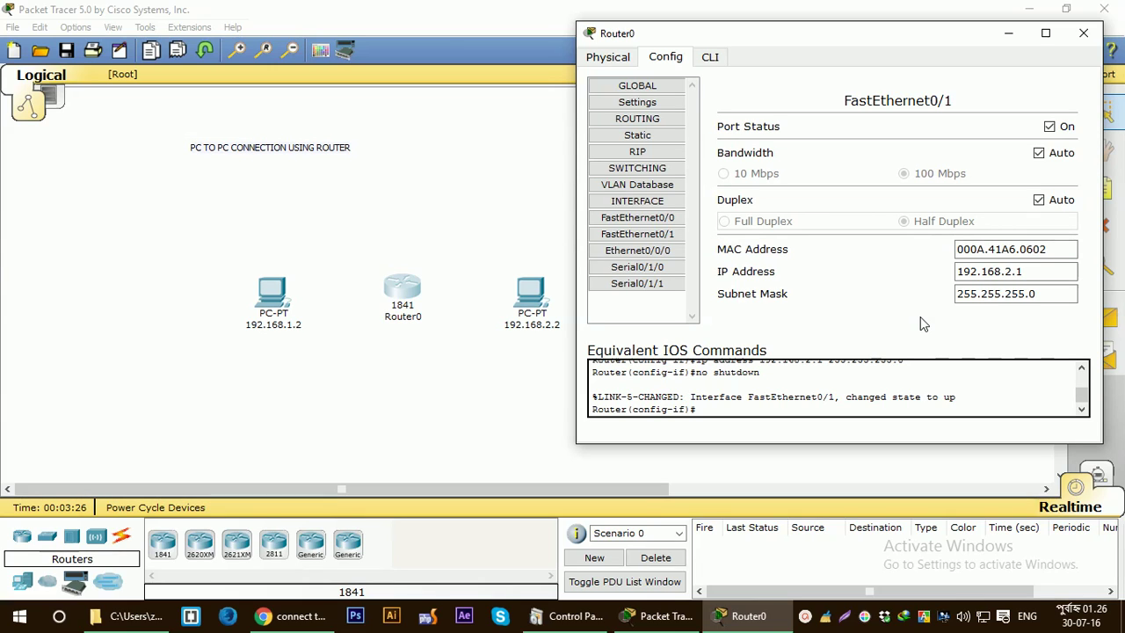
click(1025, 274)
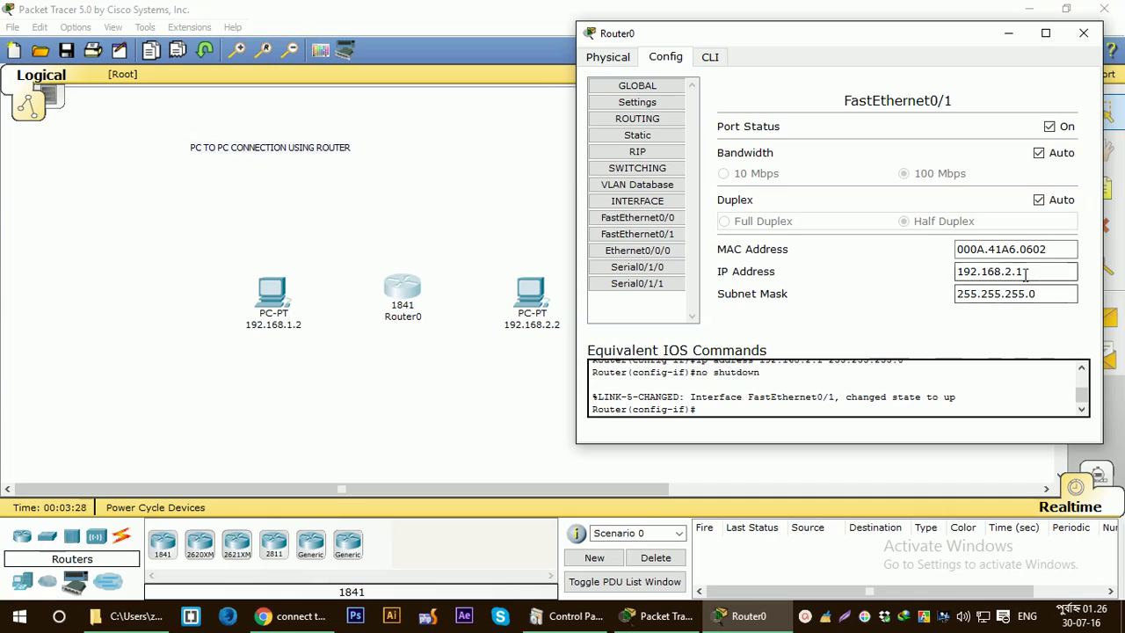
click(1027, 290)
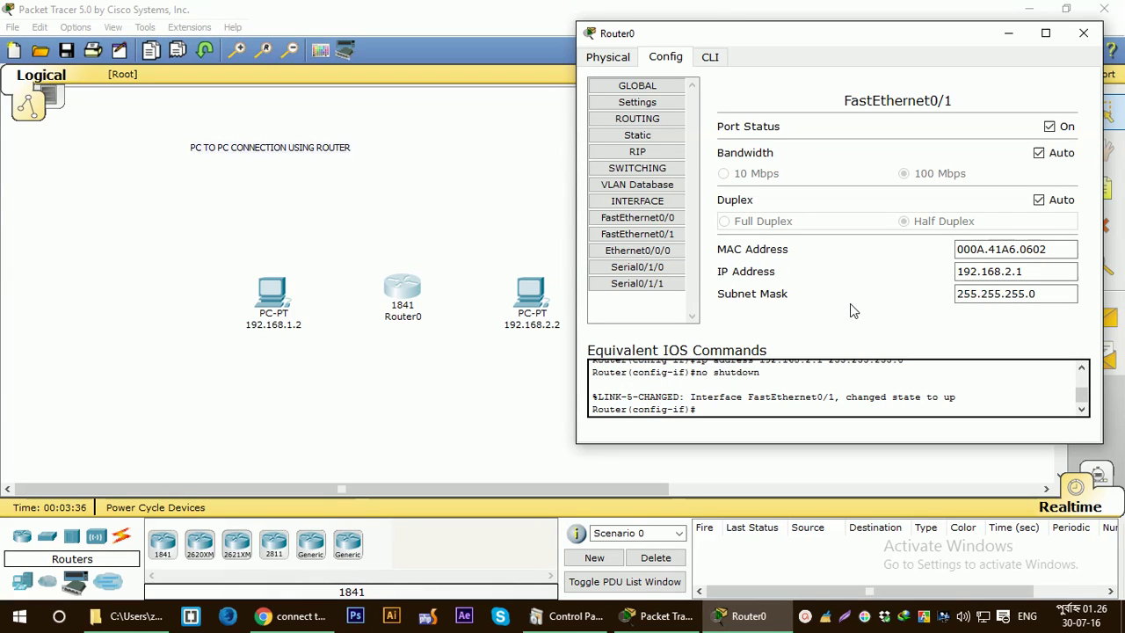
click(1084, 39)
Connect PC 192.168.1.2's FastEthernet port to Router0's FastEthernet0/0 with a copper cross-over cable.
click(122, 538)
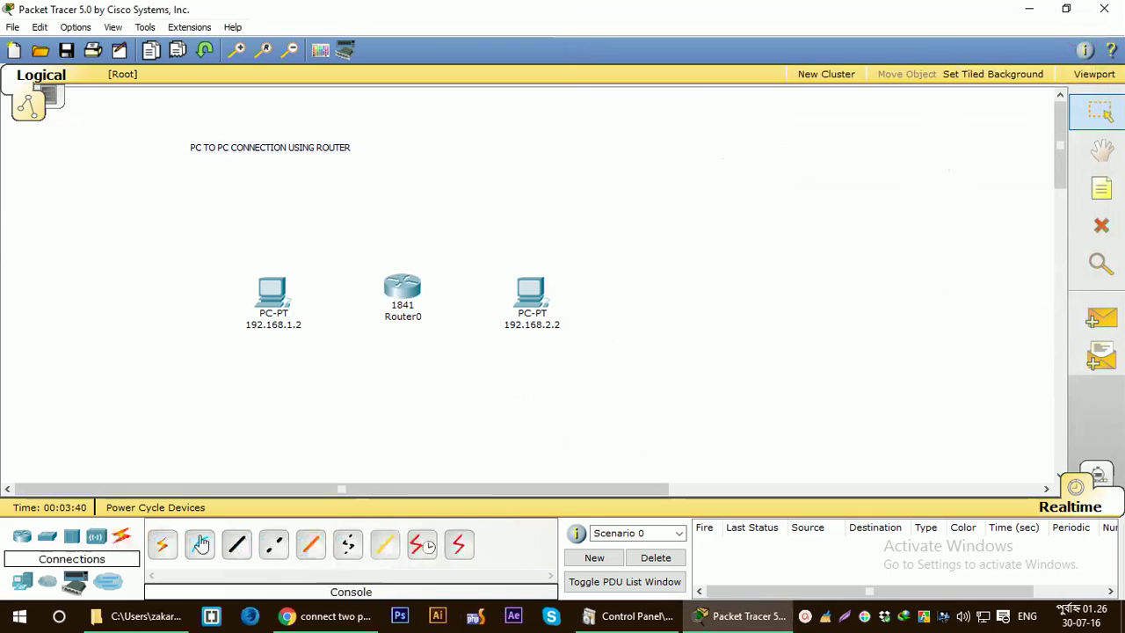
click(274, 546)
click(272, 295)
click(304, 305)
click(389, 283)
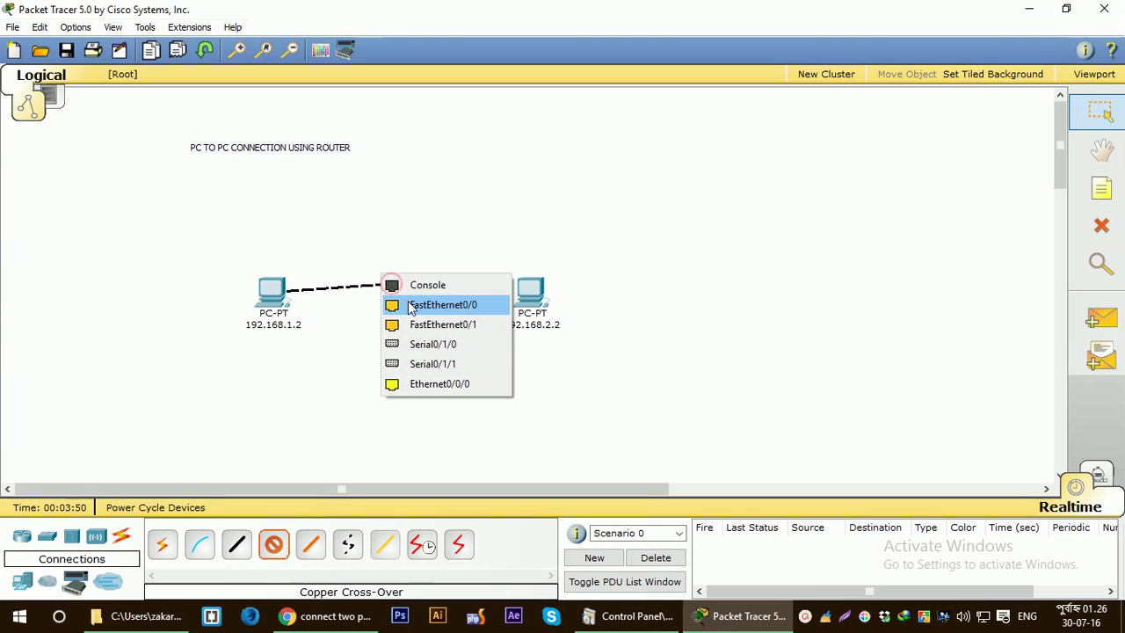
click(430, 305)
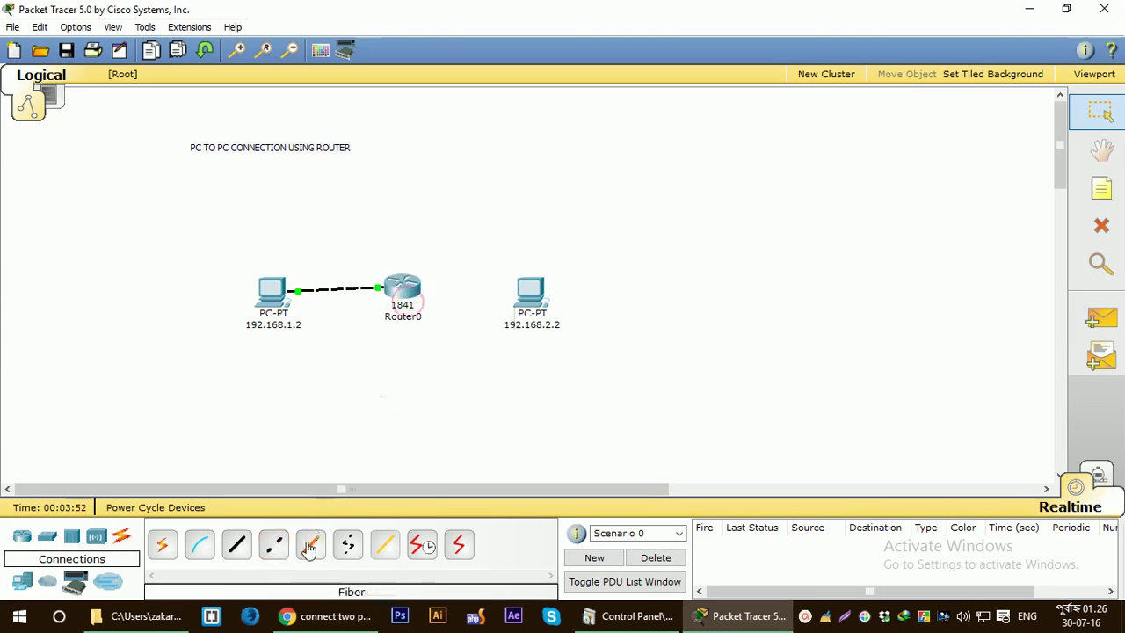
Connect Router0's FastEthernet0/1 to the FastEthernet port of PC 192.168.2.2 with a copper cross-over cable.
click(397, 286)
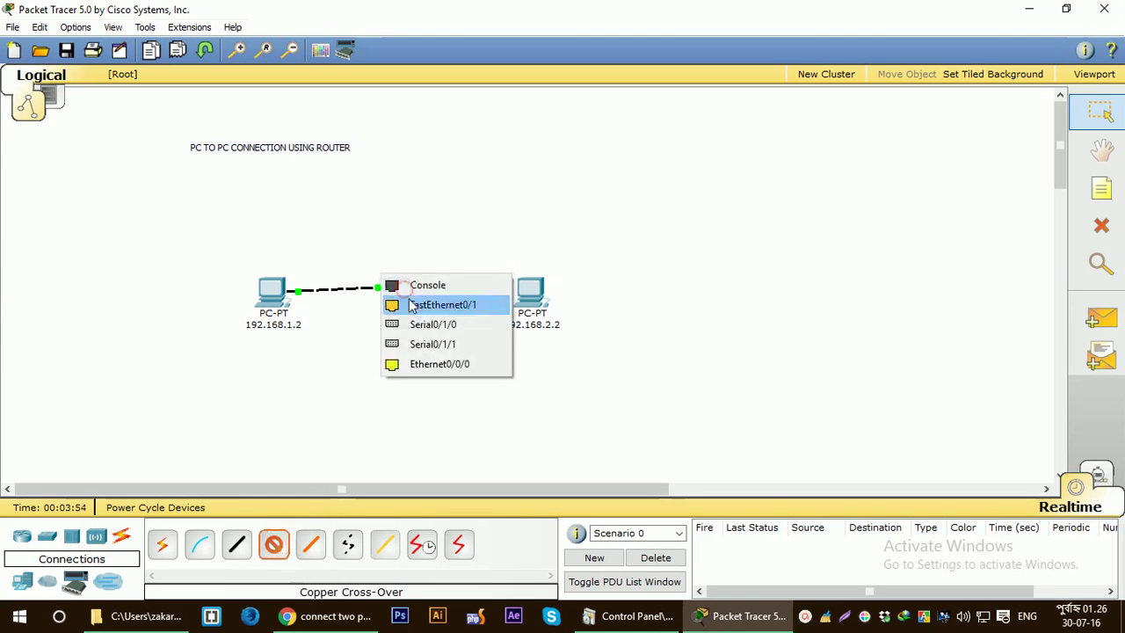
click(420, 302)
click(543, 302)
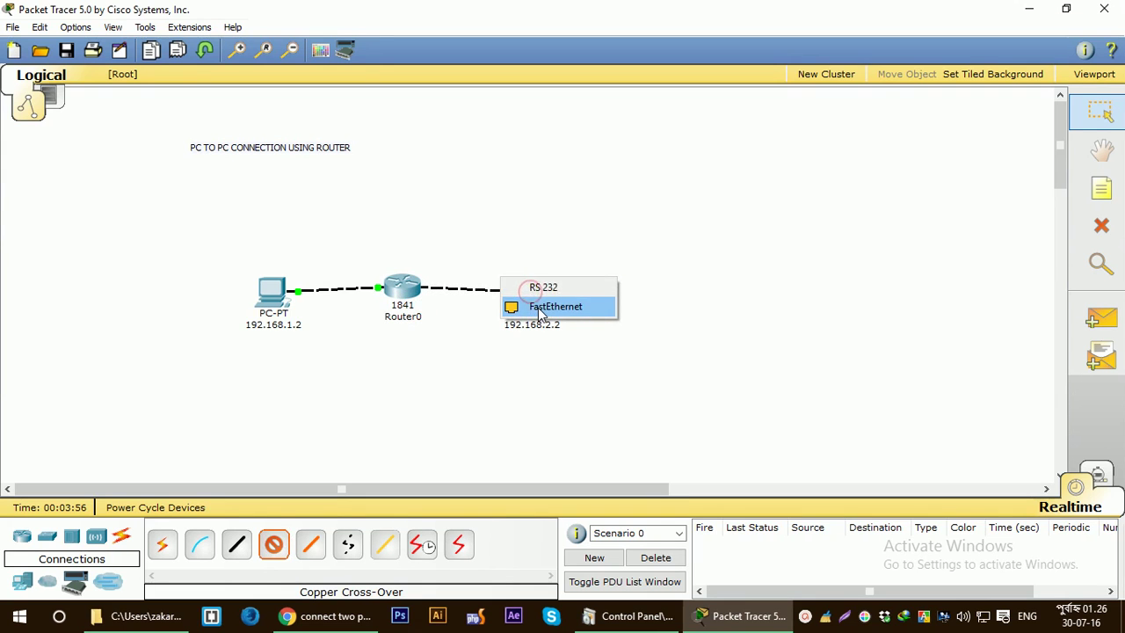
click(536, 306)
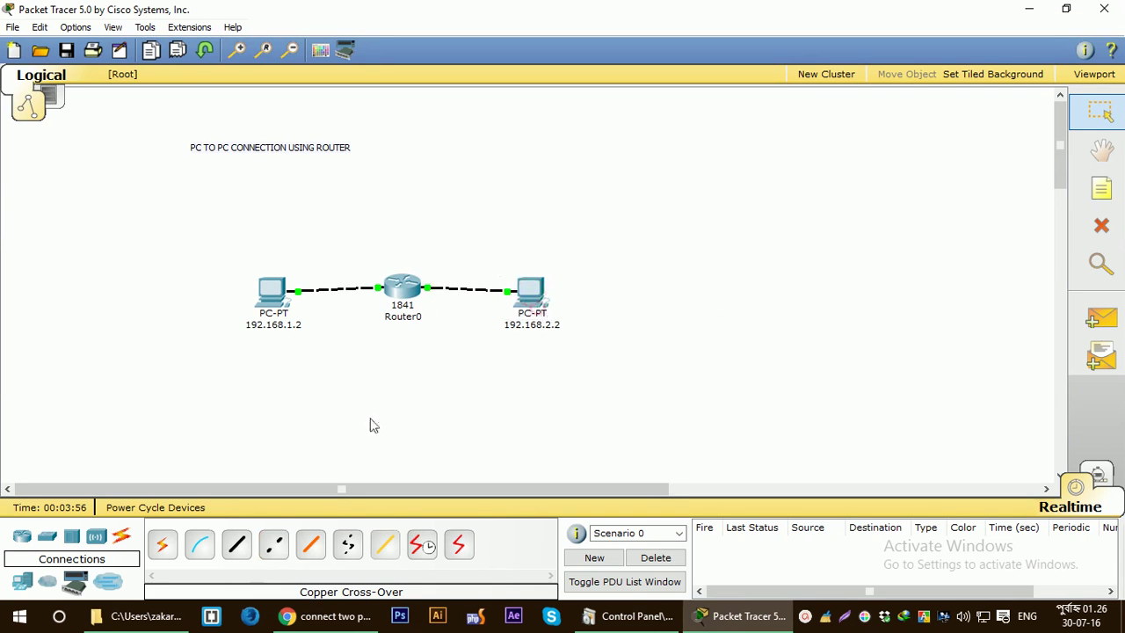
Ping the router address 192.168.1.1 from the command prompt of PC 192.168.1.2, and close that PC's window.
click(273, 294)
drag(284, 68, 870, 44)
click(1001, 141)
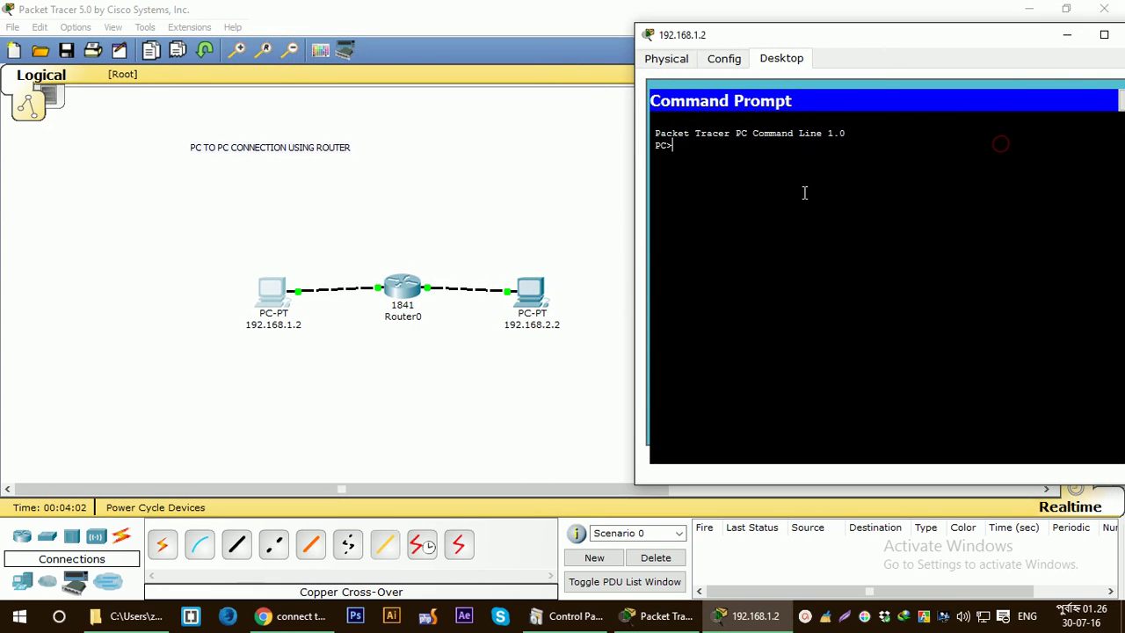
text(ping 192.168.1.1)
key(Return)
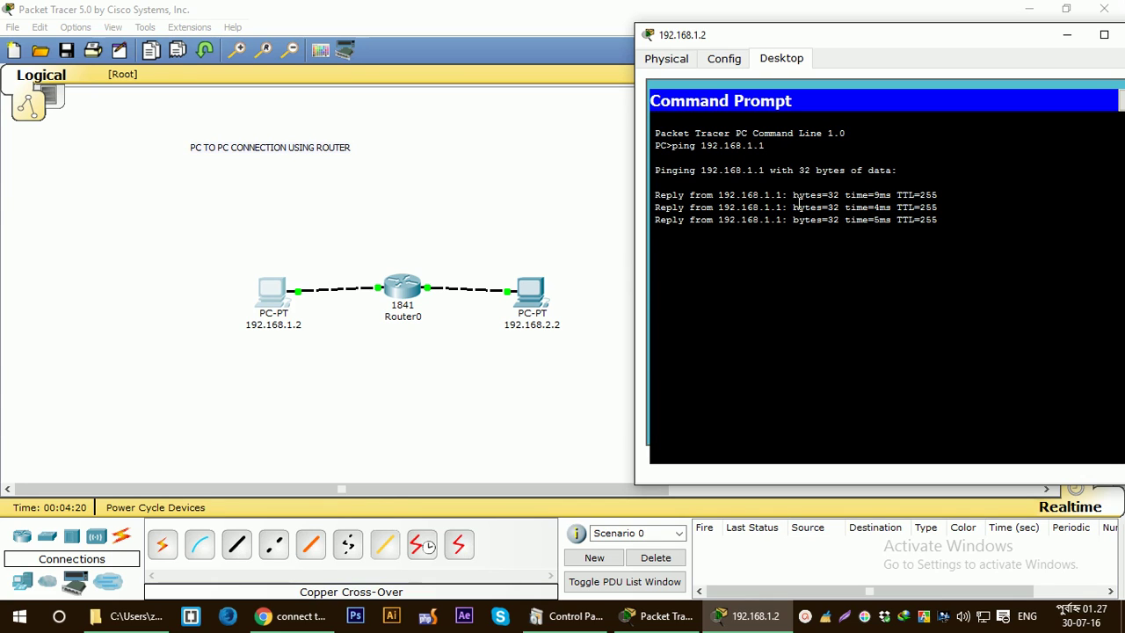
drag(866, 37, 787, 51)
click(1023, 46)
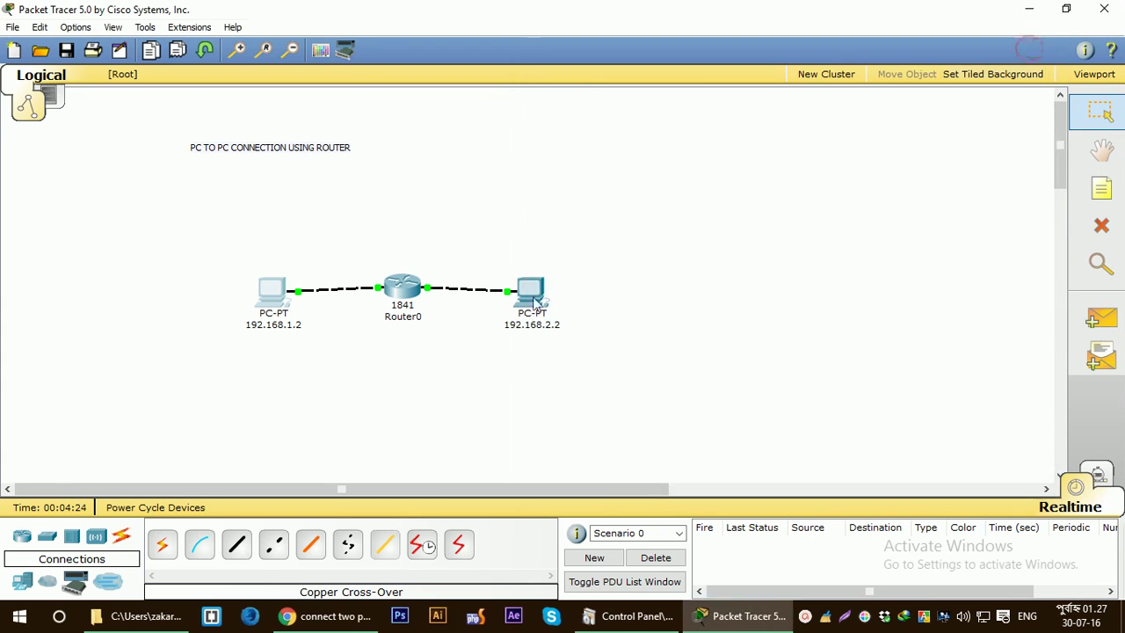
Ping the router address 192.168.2.1 from the command prompt of PC 192.168.2.2.
click(531, 290)
drag(374, 79, 919, 55)
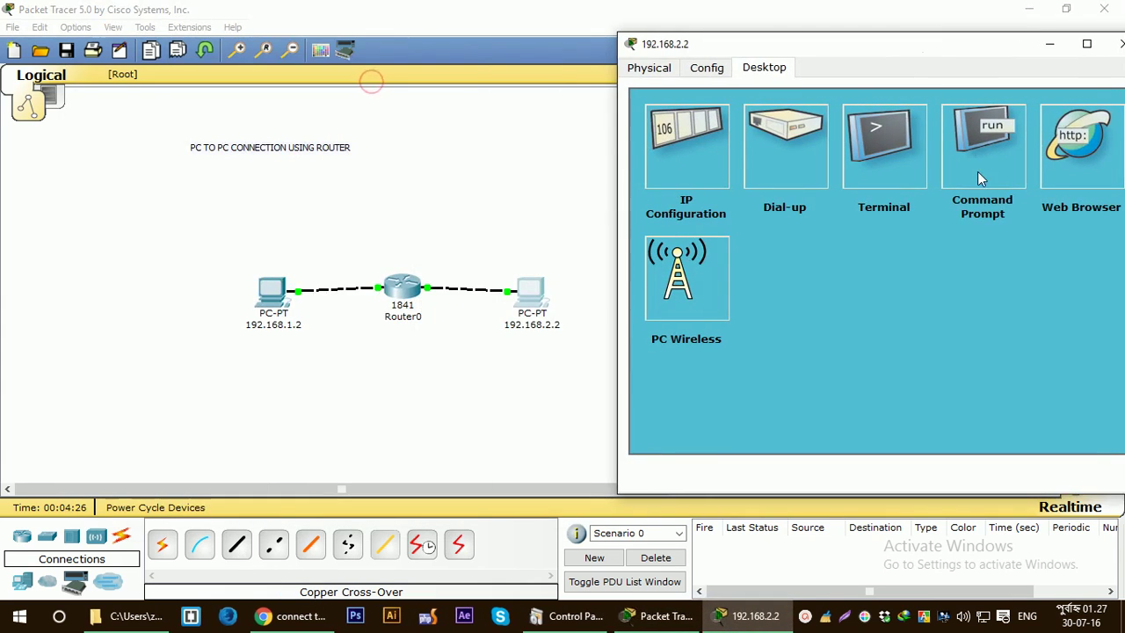
click(979, 173)
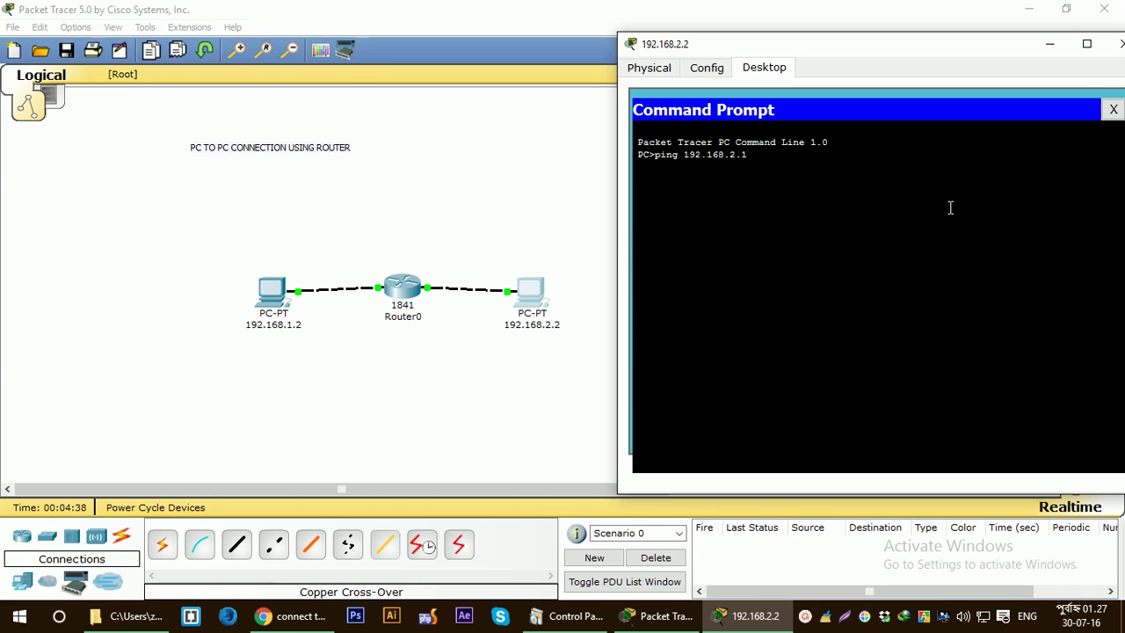
key(Return)
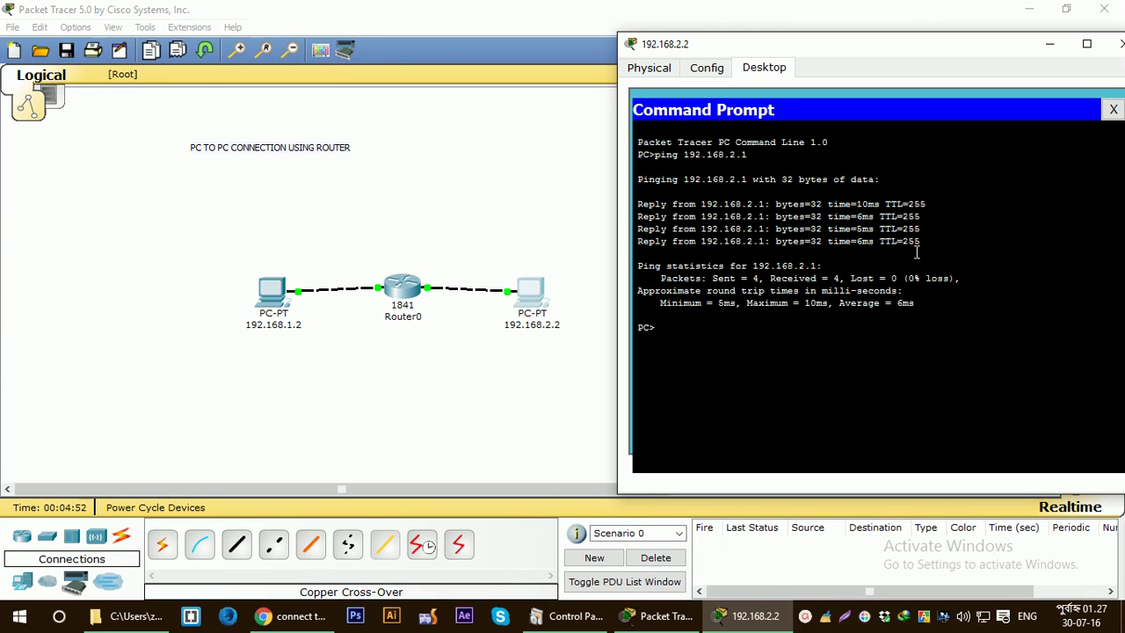
Ping 192.168.1.2 from the command prompt of PC 192.168.2.2, and close that PC's window.
key(Up)
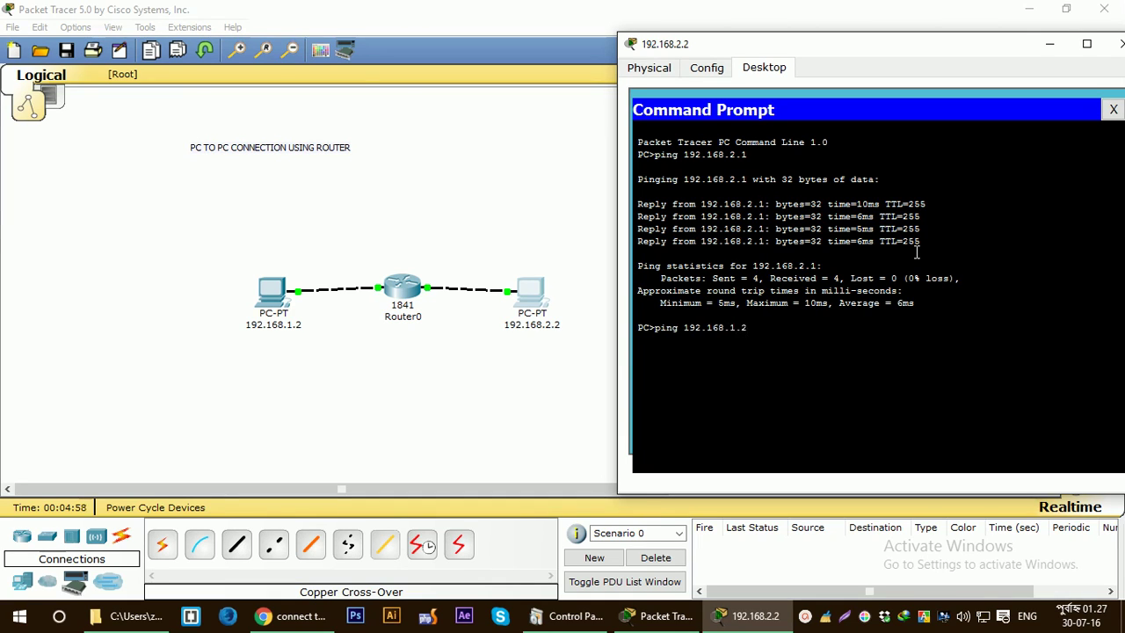
text(1.2)
key(Return)
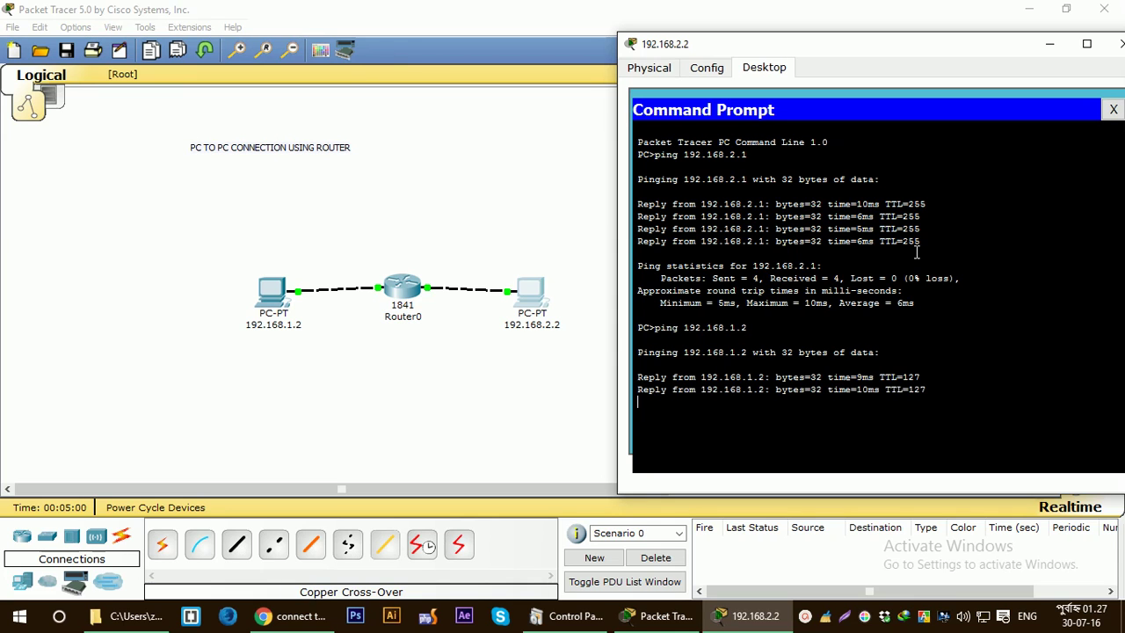
drag(885, 40, 795, 35)
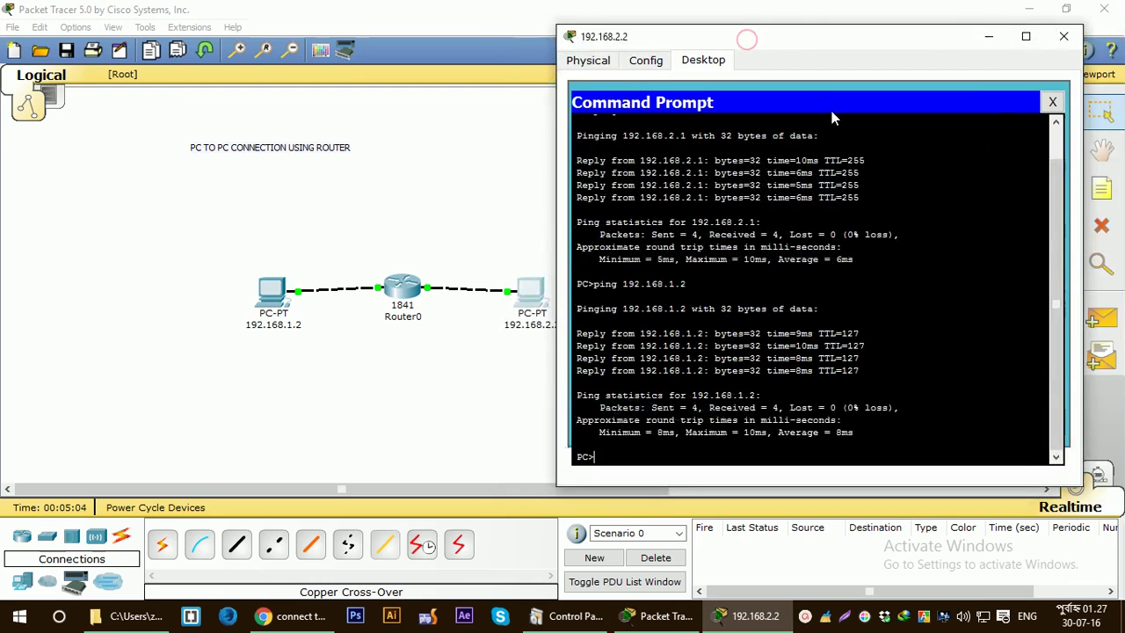
click(1064, 36)
In Simulation mode, send a simple PDU from PC 192.168.1.2 to PC 192.168.2.2 and auto-play the capture.
click(1099, 476)
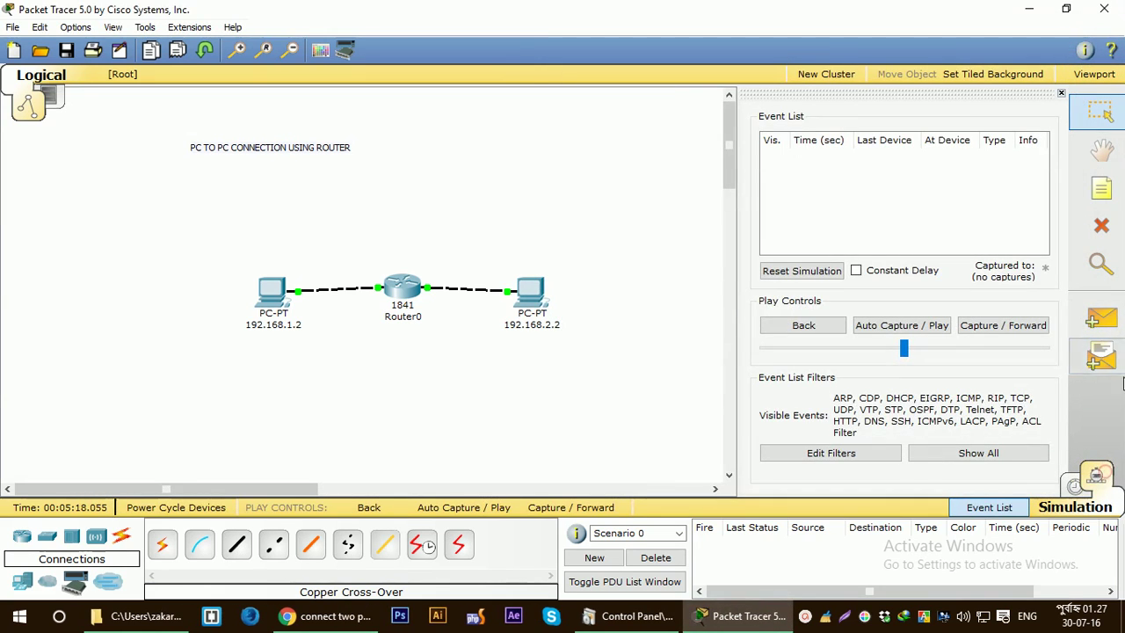
click(1101, 318)
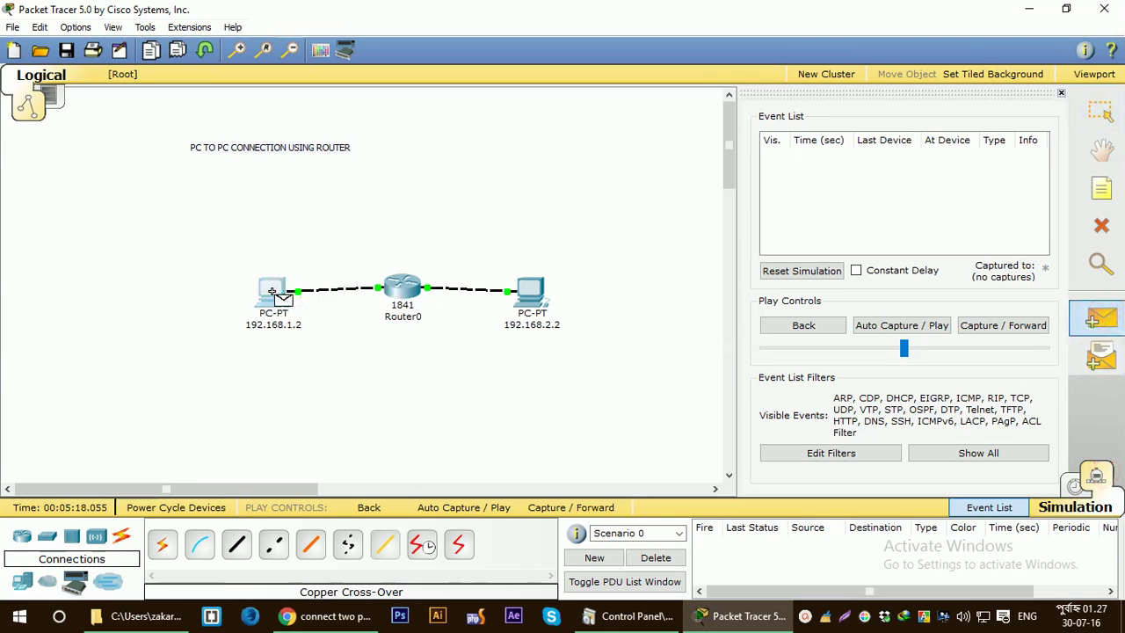
click(290, 293)
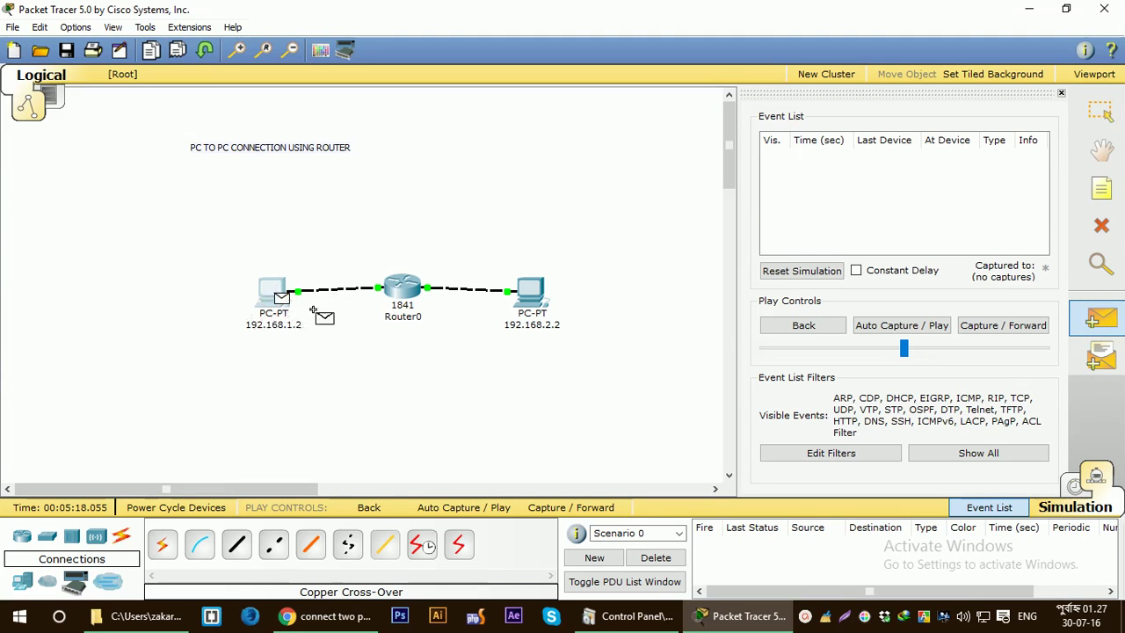
click(530, 292)
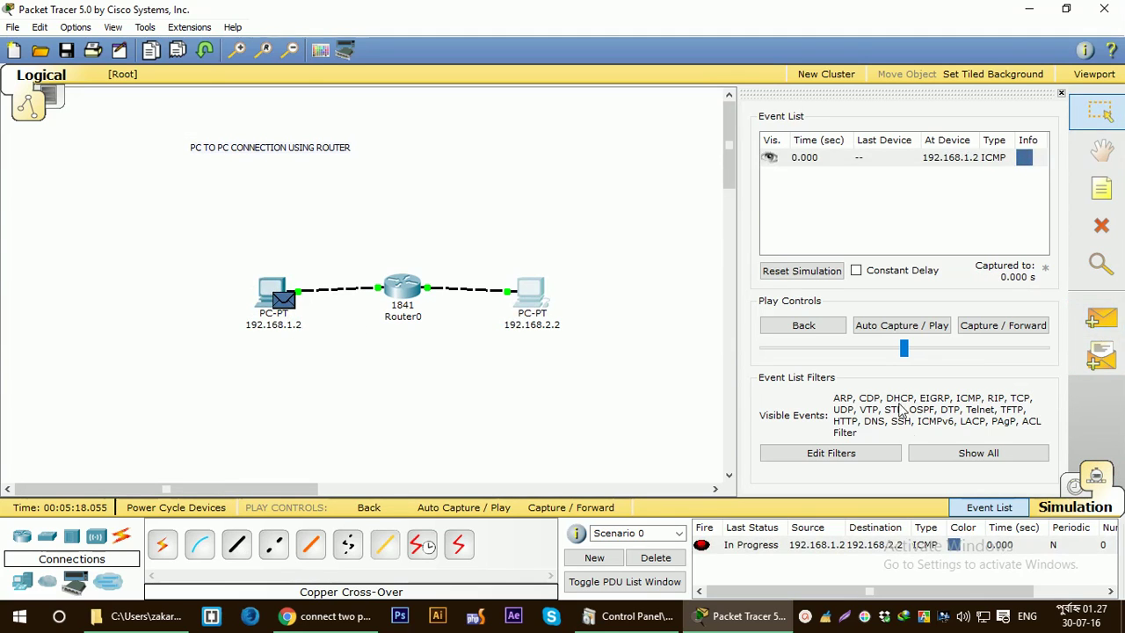
click(917, 325)
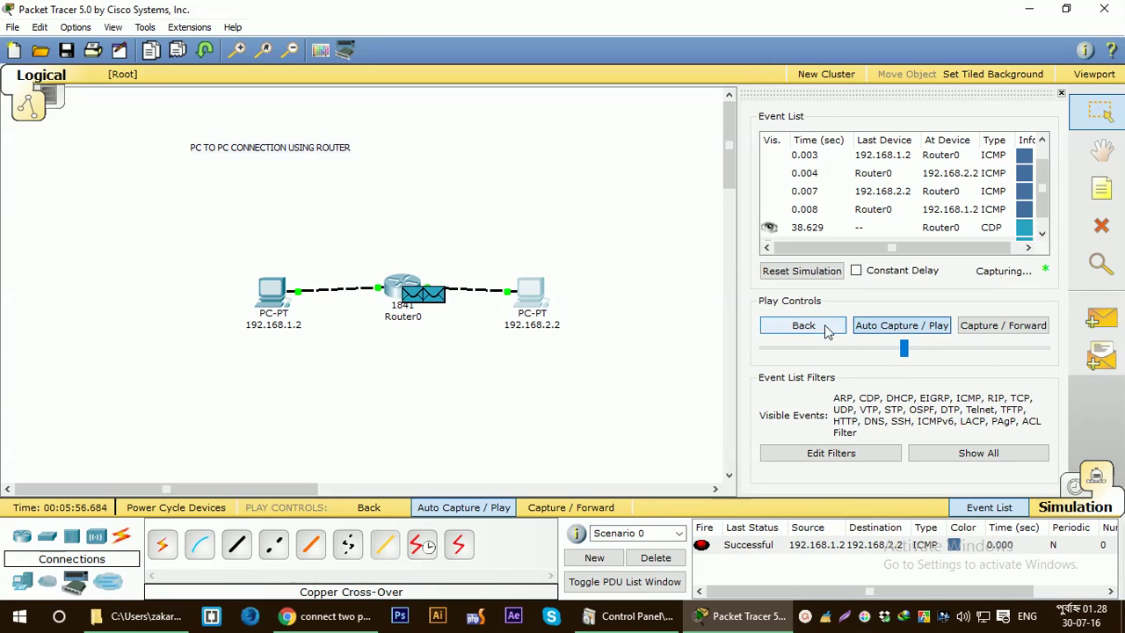
Step the simulation back, close the event list and delete Scenario 0 with its PDU.
click(368, 517)
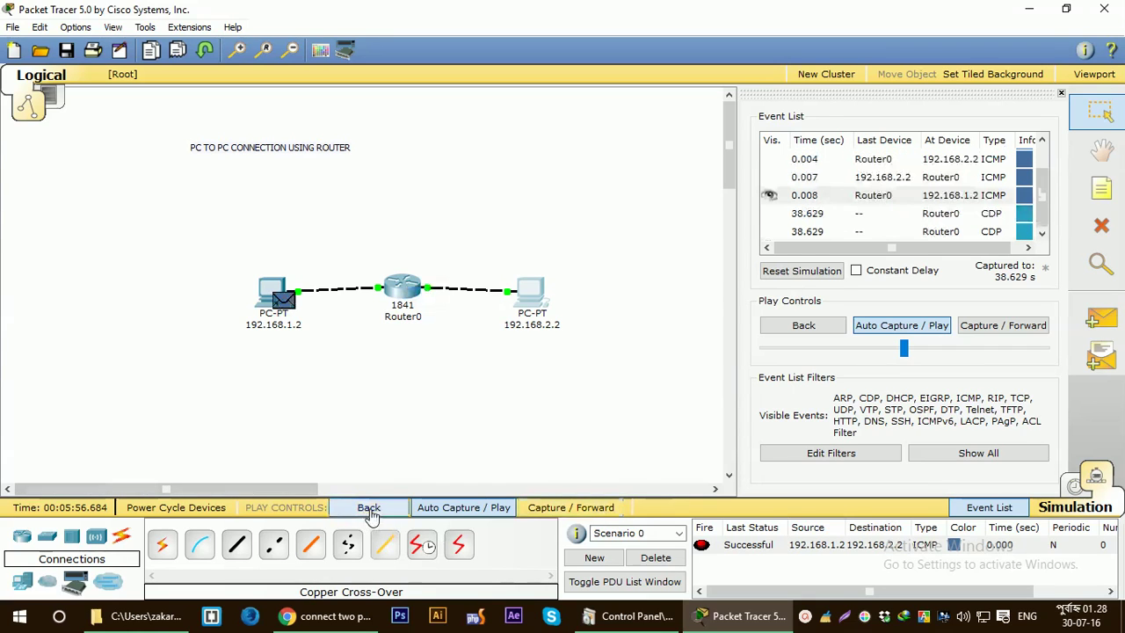
click(1061, 92)
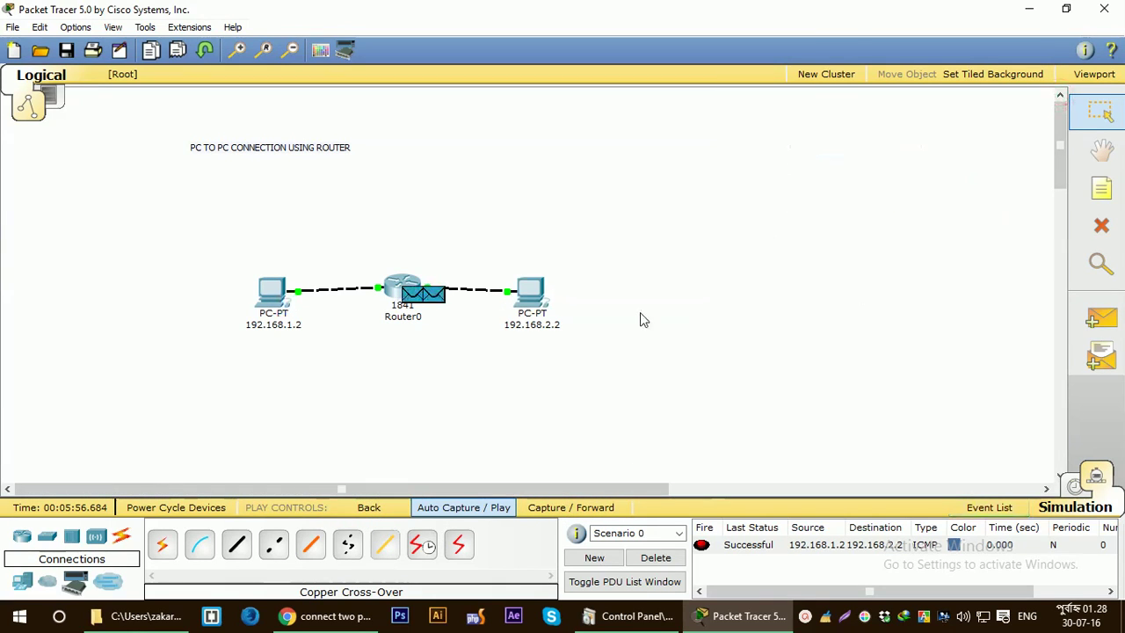
click(656, 557)
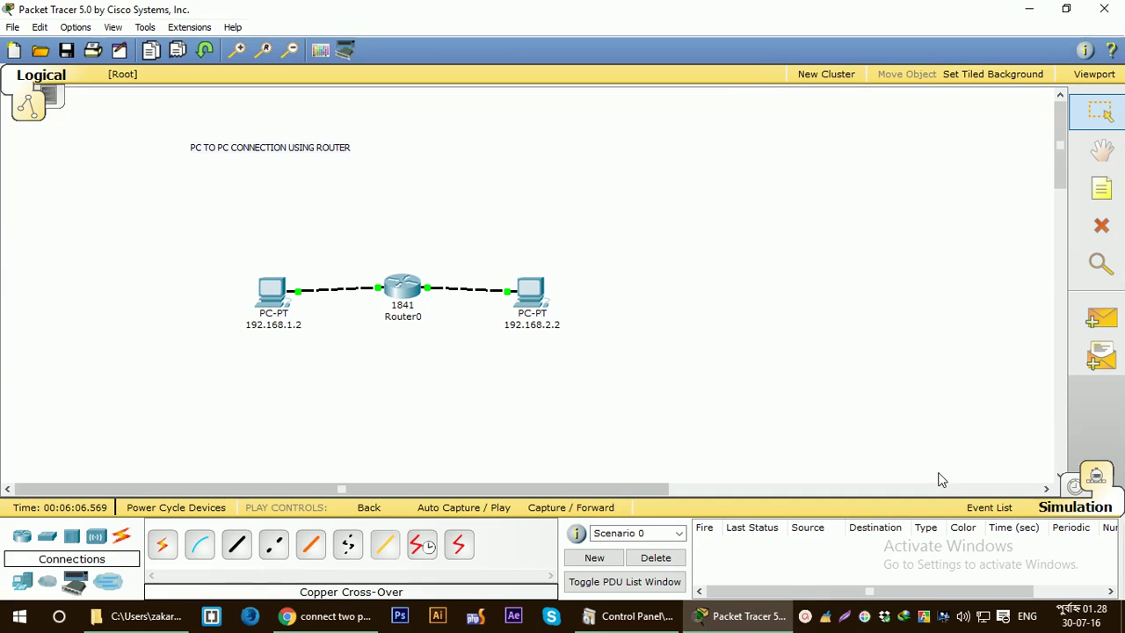
click(805, 617)
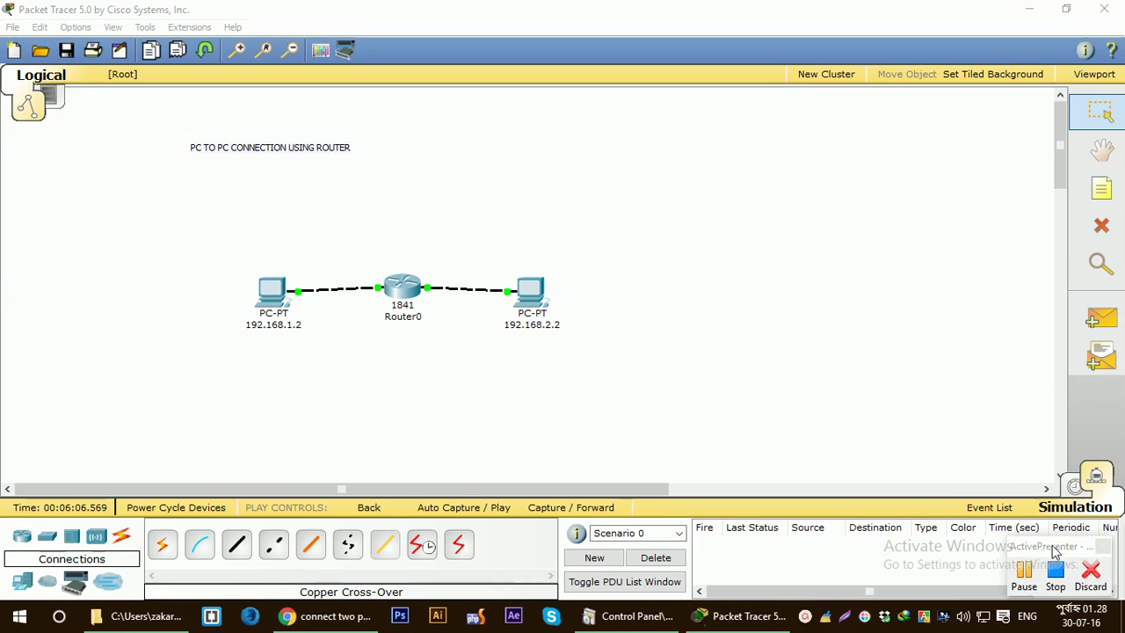
drag(1055, 550, 1052, 497)
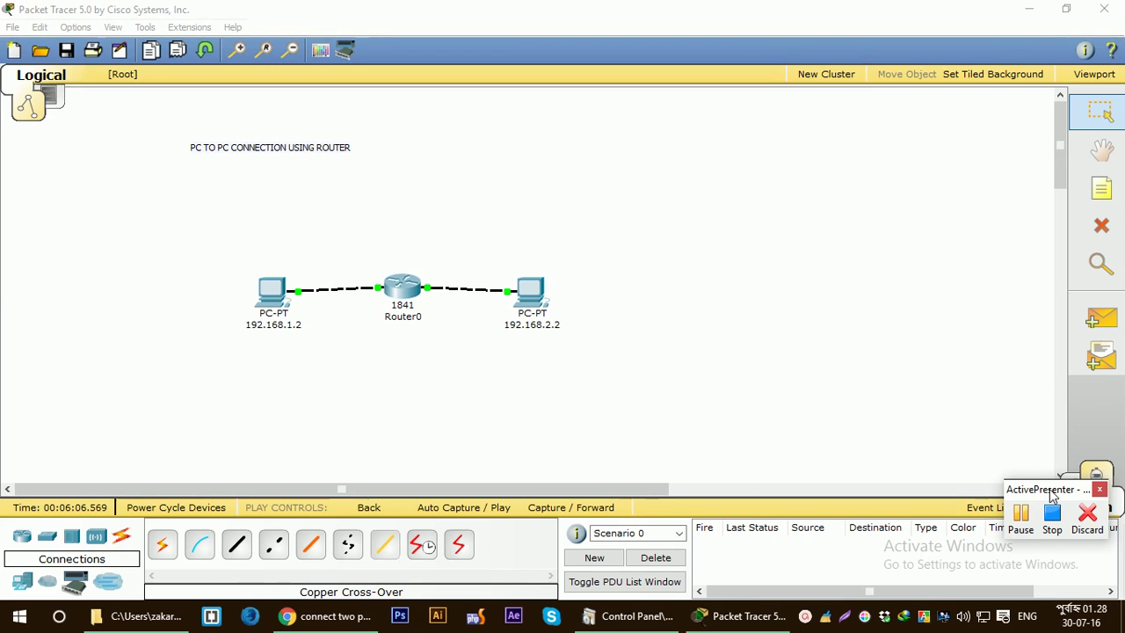
click(1020, 515)
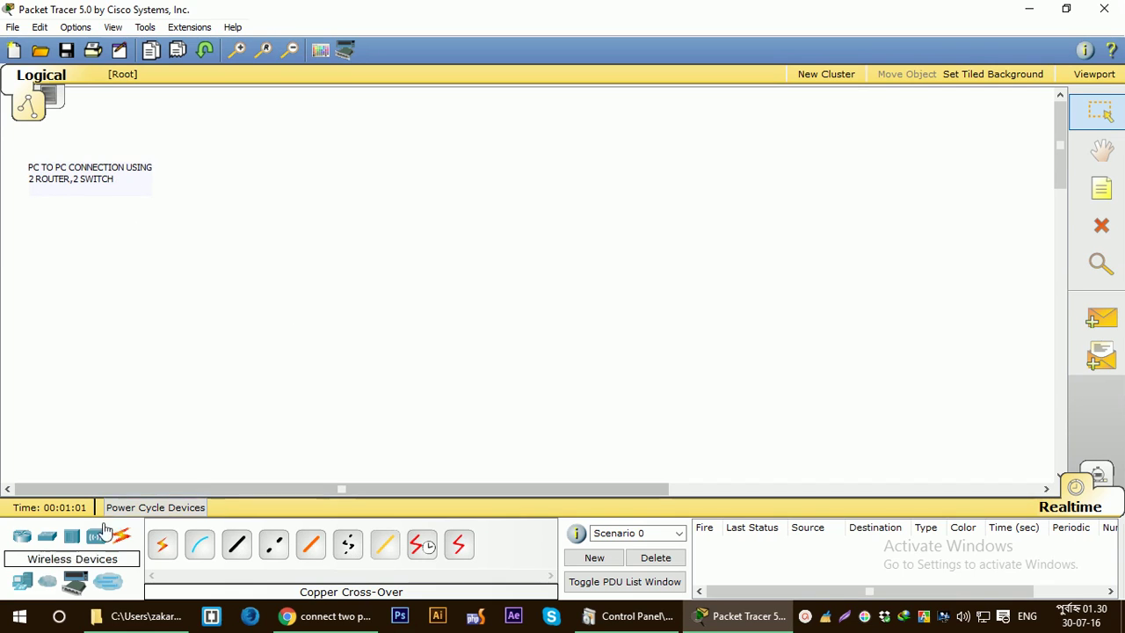
Place two generic PCs side by side in the lower part of the new 2-router, 2-switch workspace.
click(27, 585)
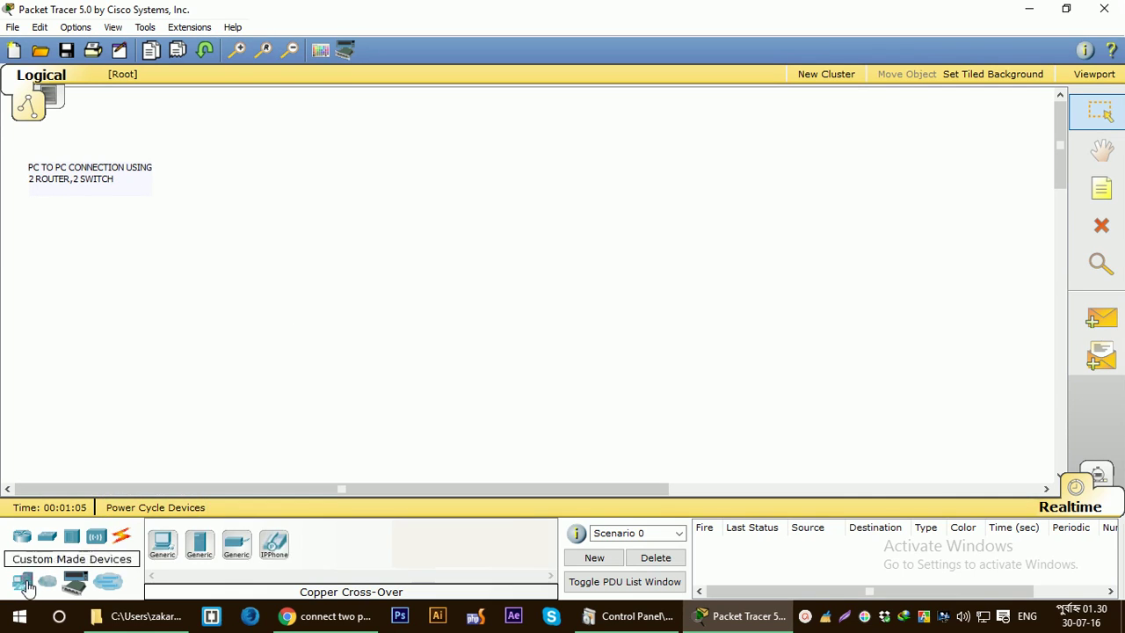
click(162, 545)
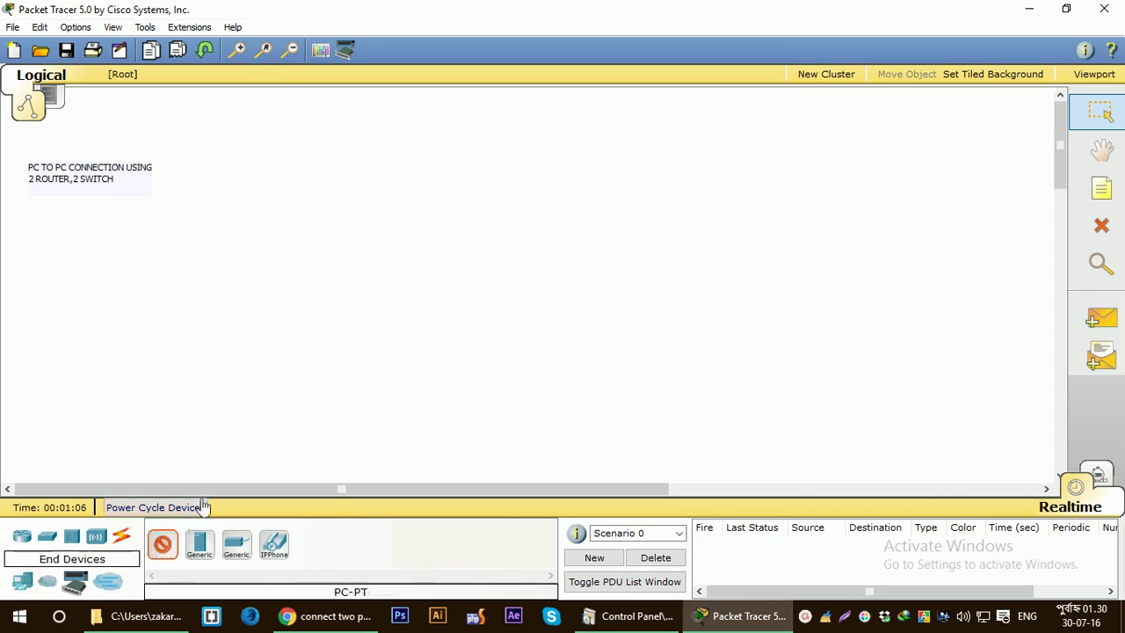
click(298, 388)
click(162, 545)
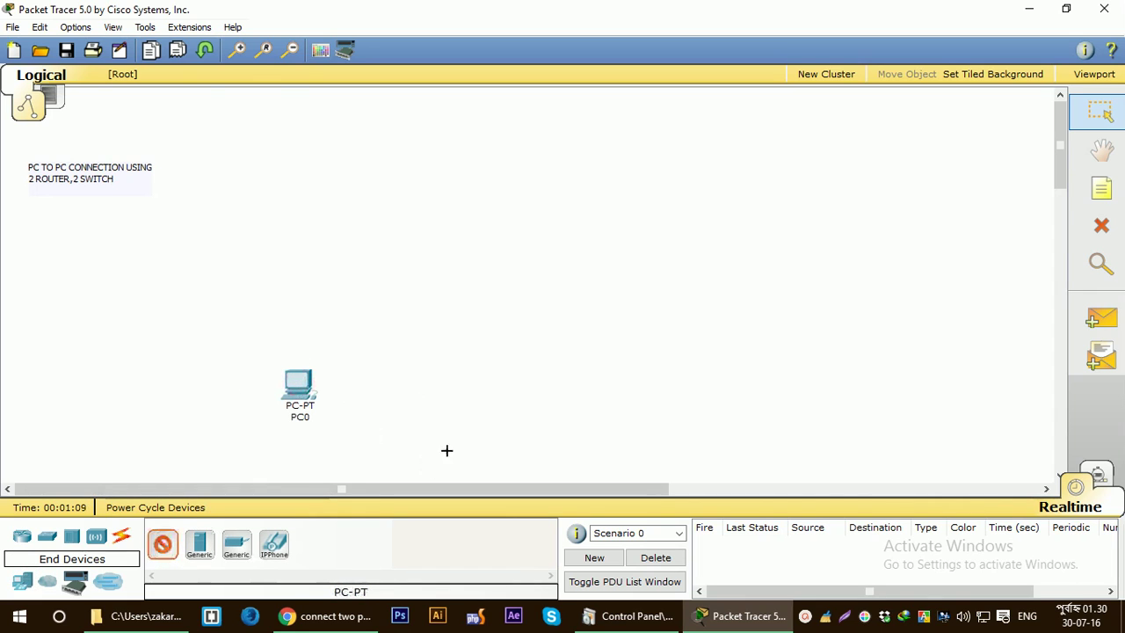
click(572, 390)
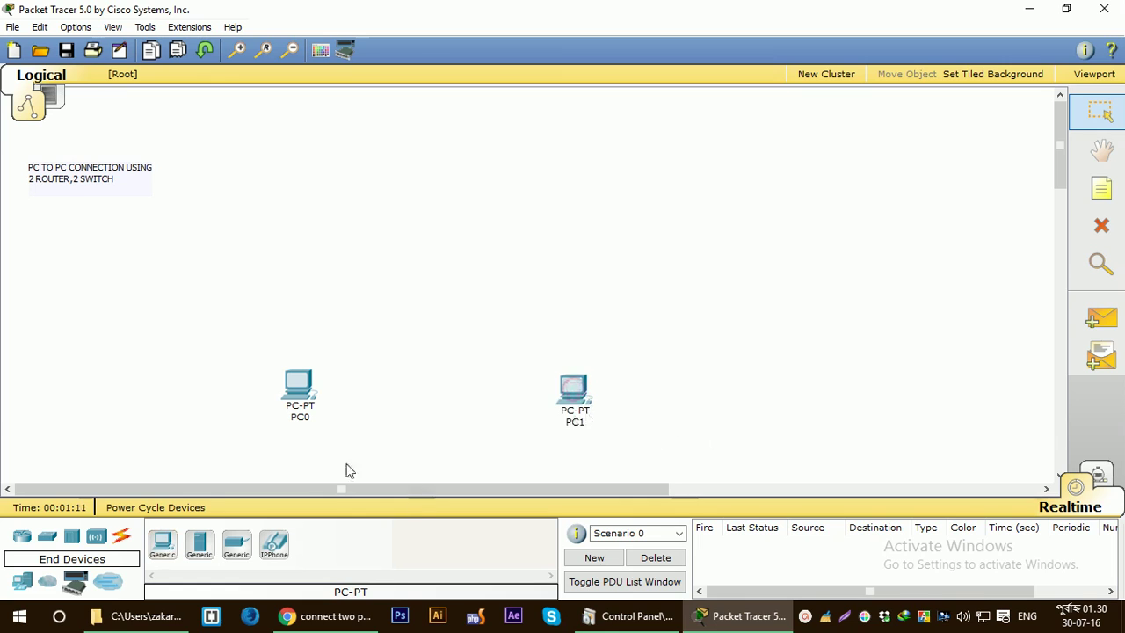
Place two 2950-24 switches, one above PC0 and one above PC1.
click(48, 543)
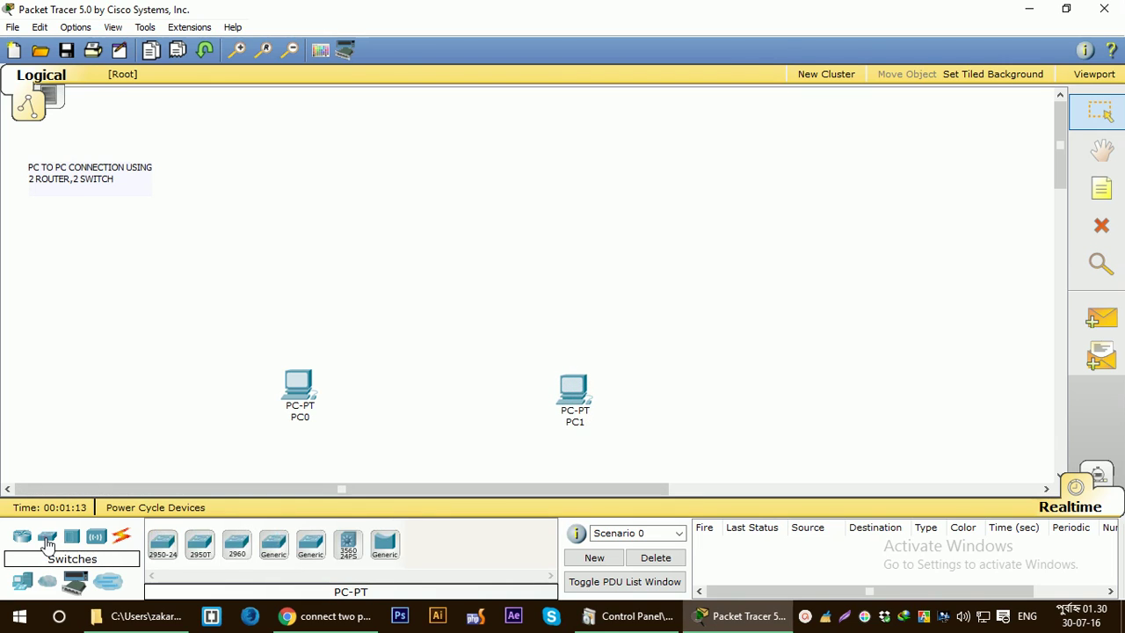
click(163, 543)
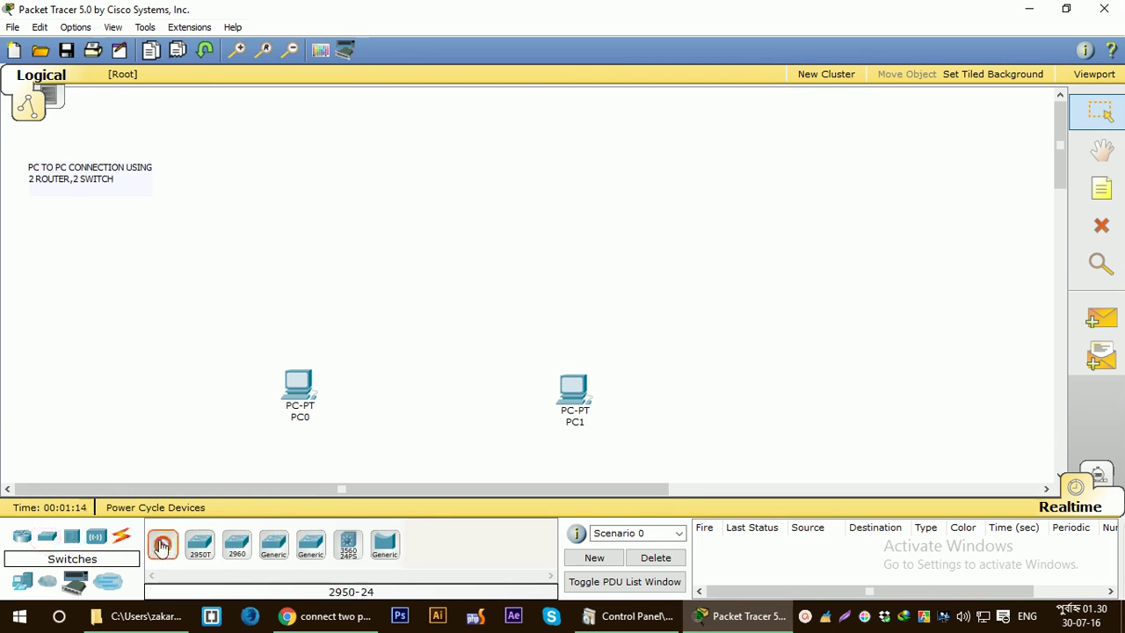
click(310, 268)
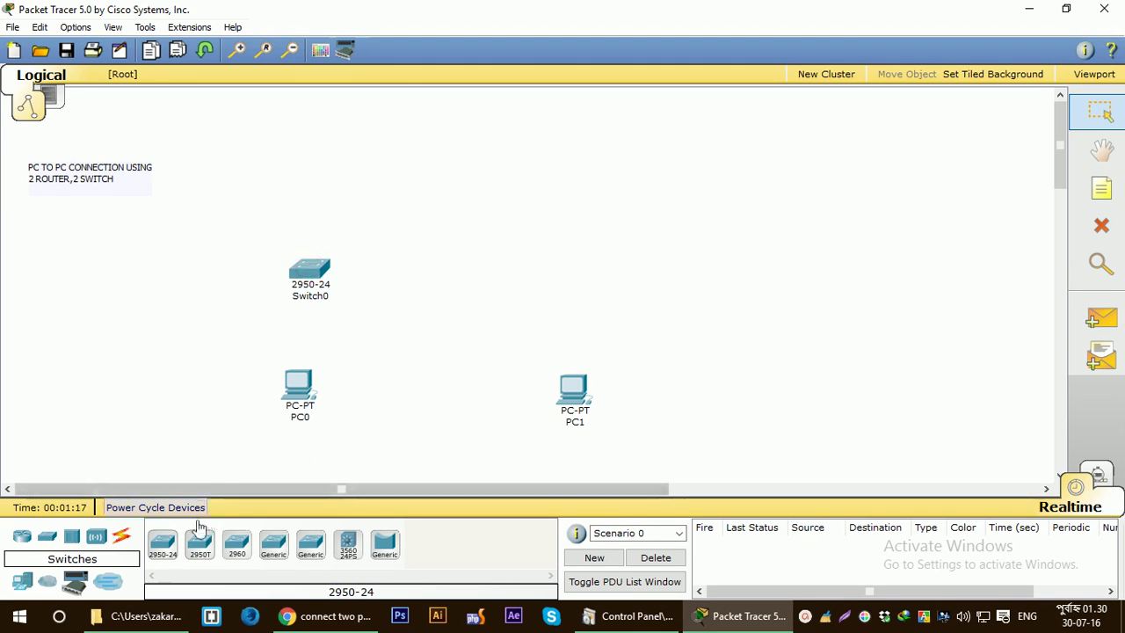
click(165, 543)
click(558, 262)
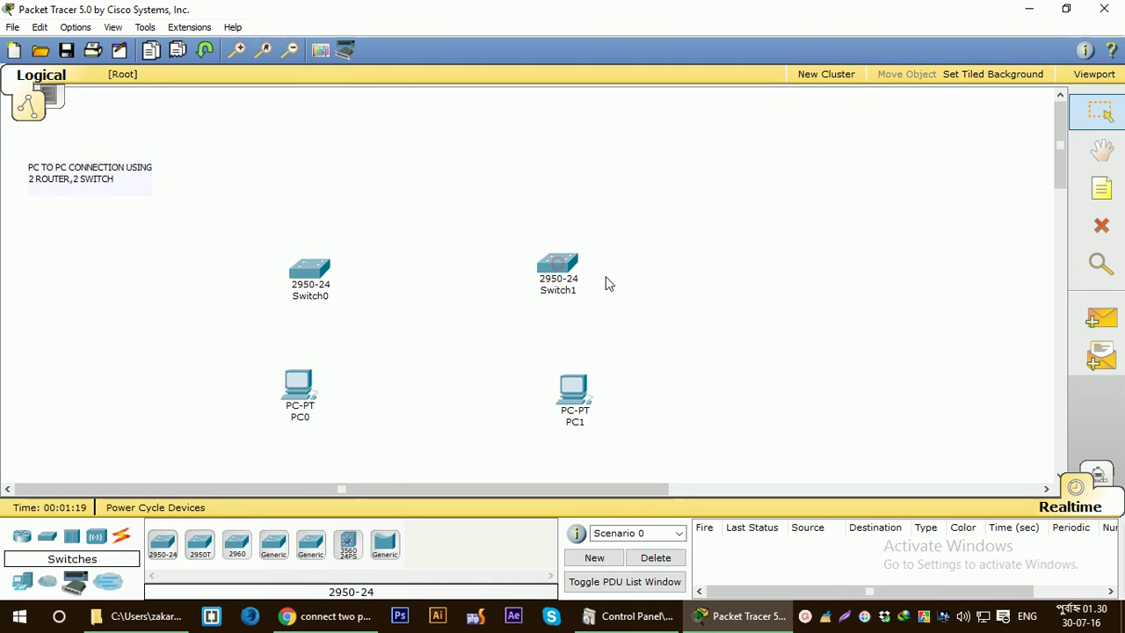
Place two 1841 routers, one above Switch0 and one above Switch1.
click(22, 537)
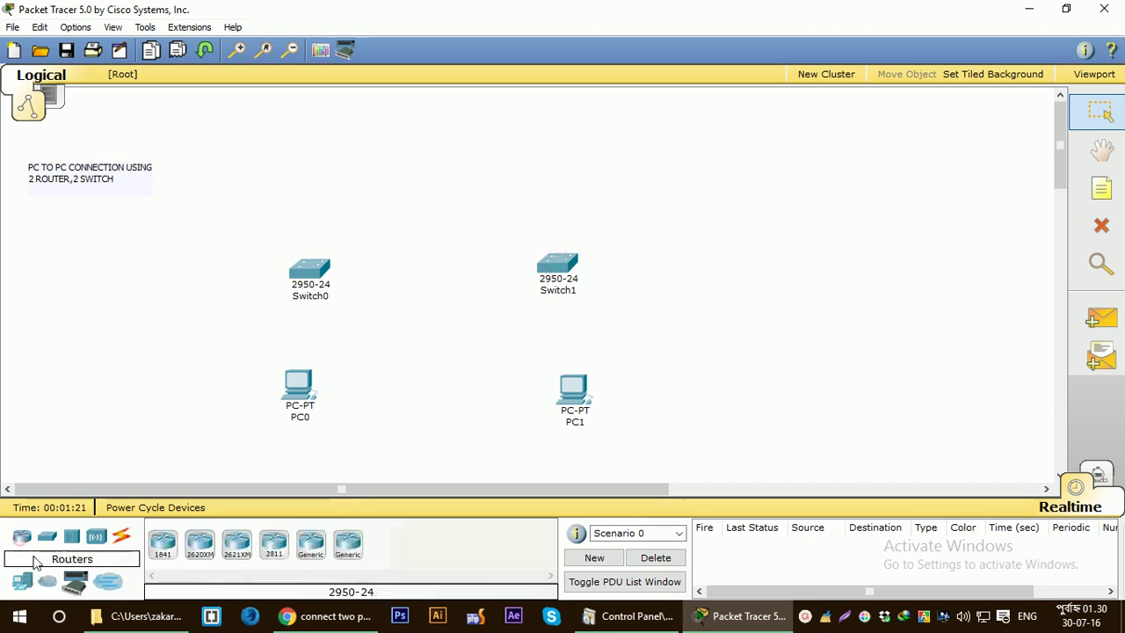
click(163, 543)
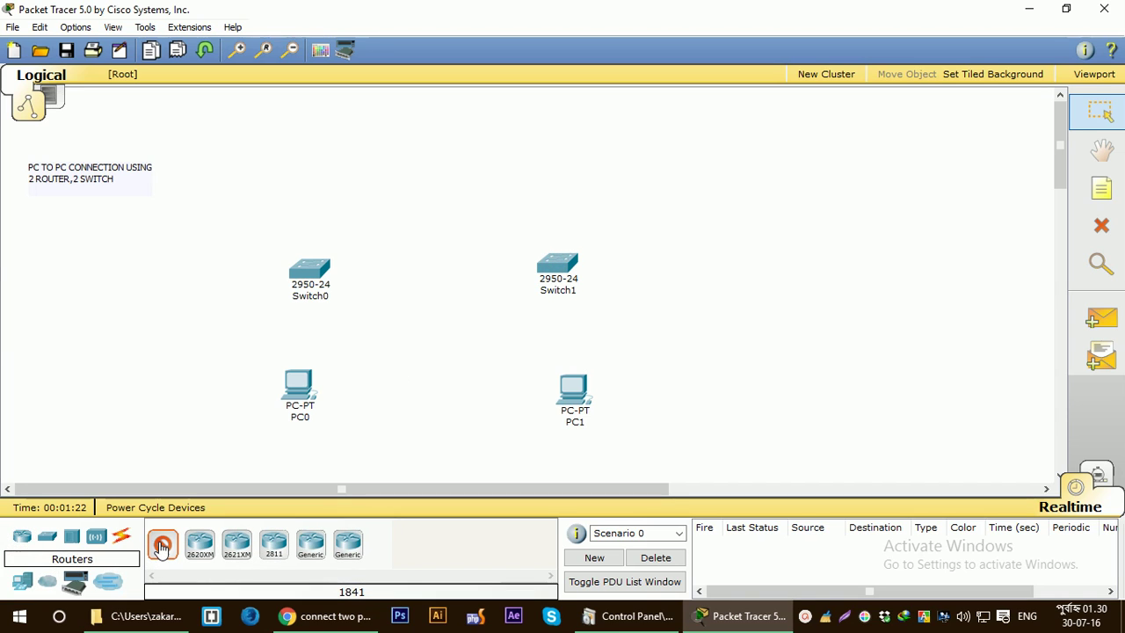
click(328, 158)
click(163, 543)
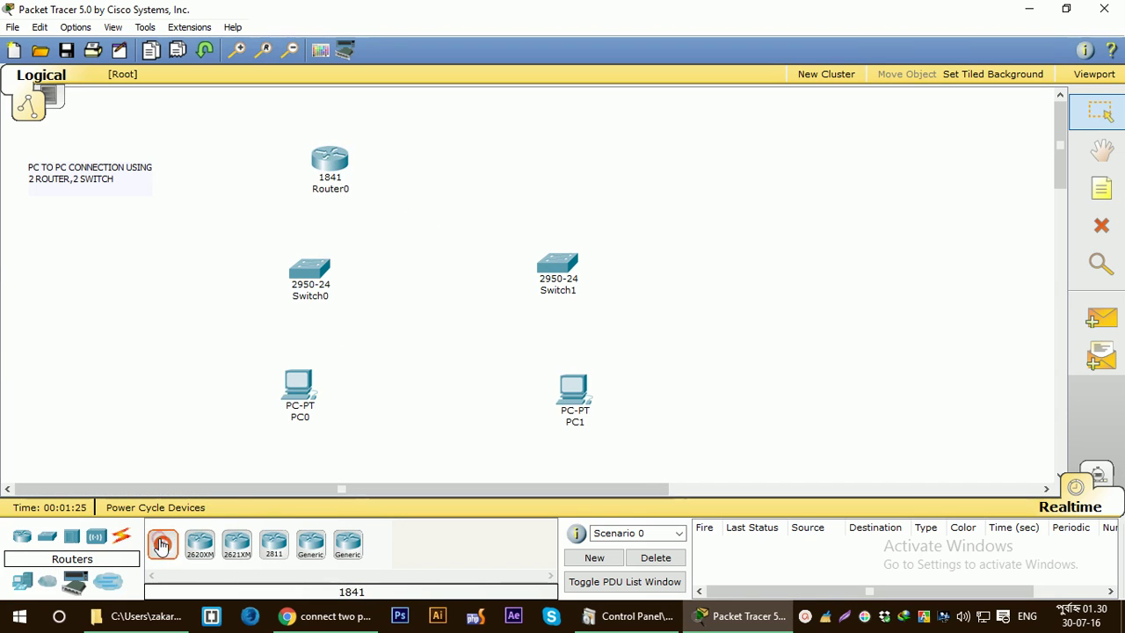
click(530, 162)
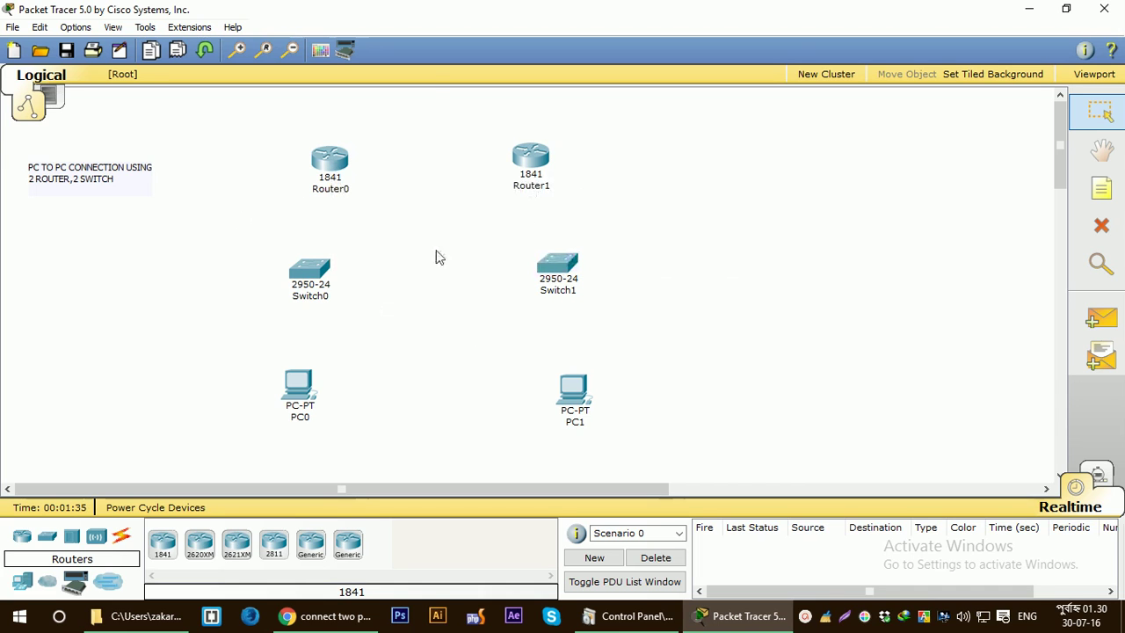
Power off Router0 and install a WIC-2T module in its first slot and a WIC-1ENET module in its second slot.
mouse_move(341, 196)
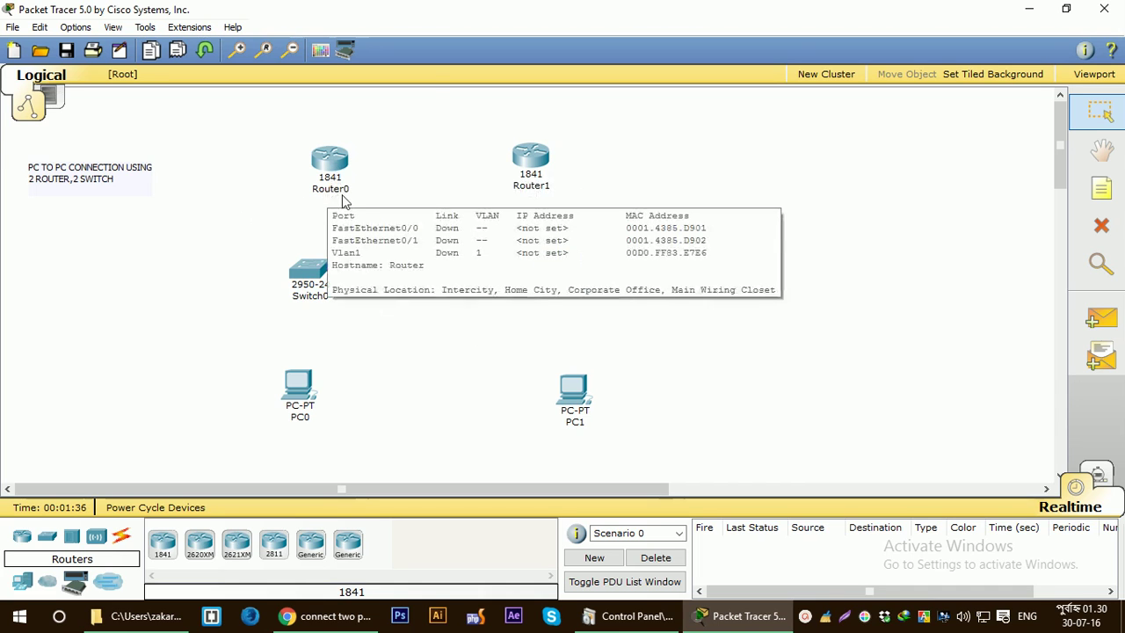
click(327, 154)
drag(371, 120, 804, 70)
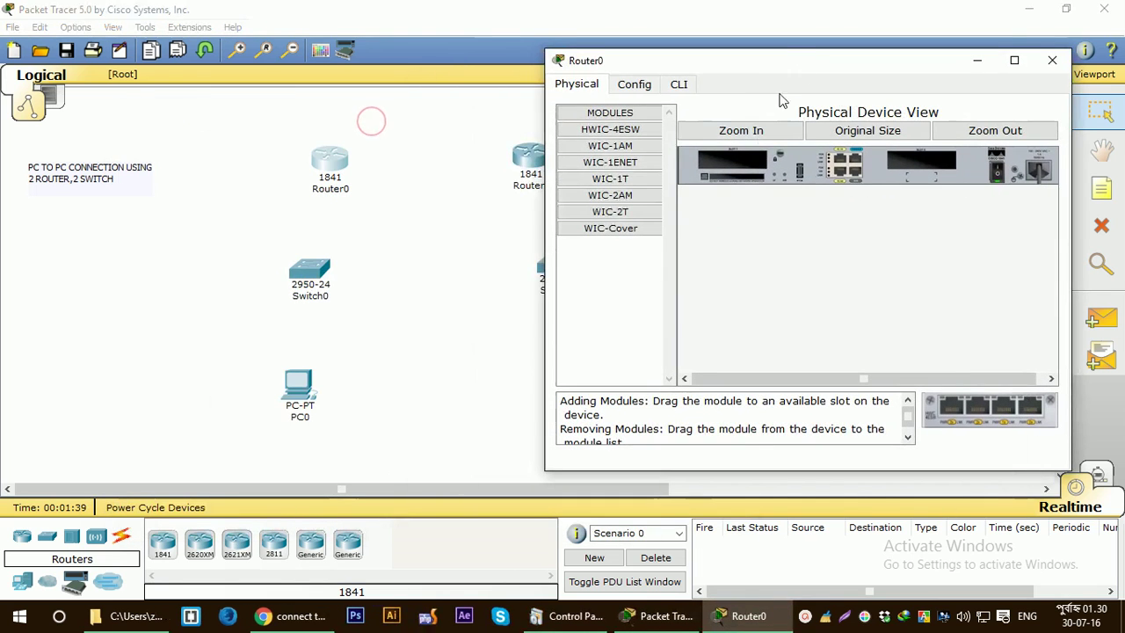
drag(610, 212, 1001, 181)
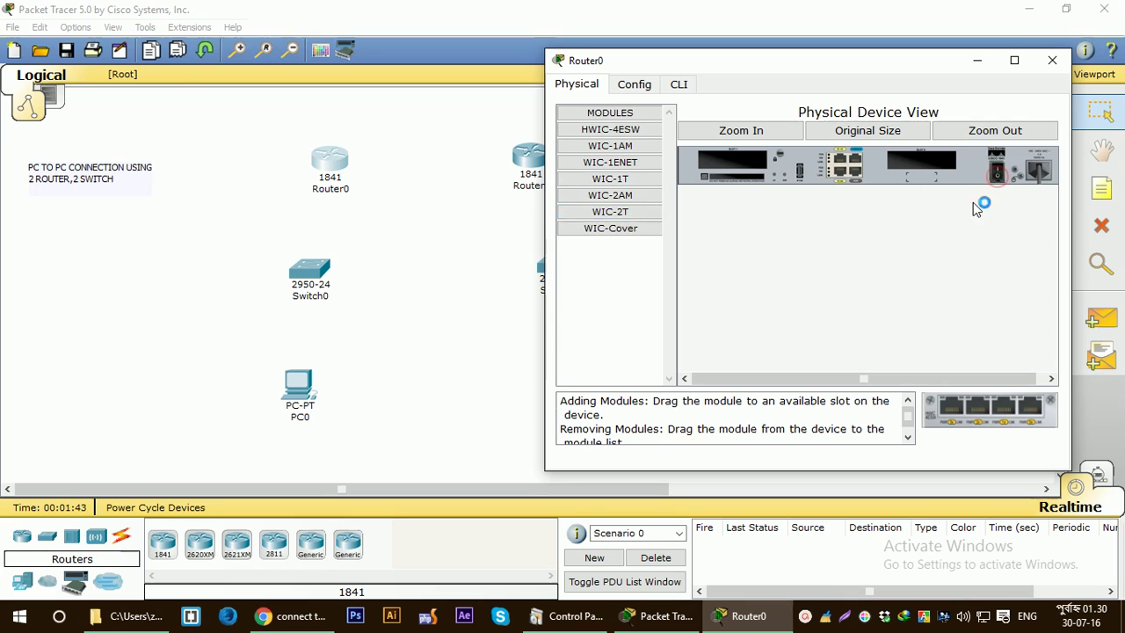
click(613, 218)
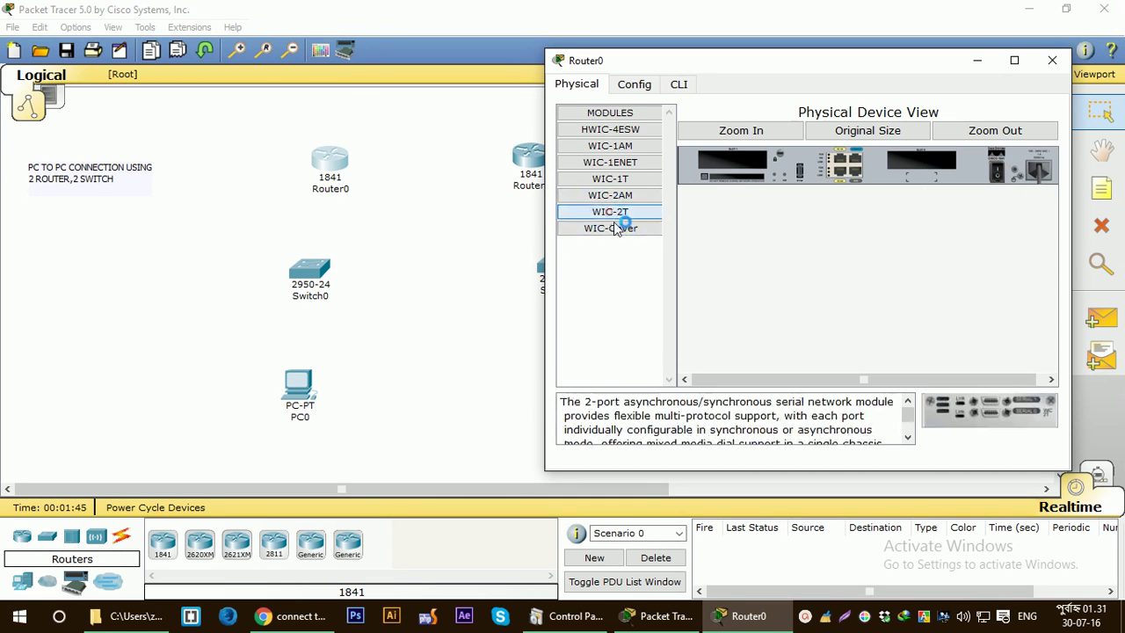
drag(613, 213, 735, 169)
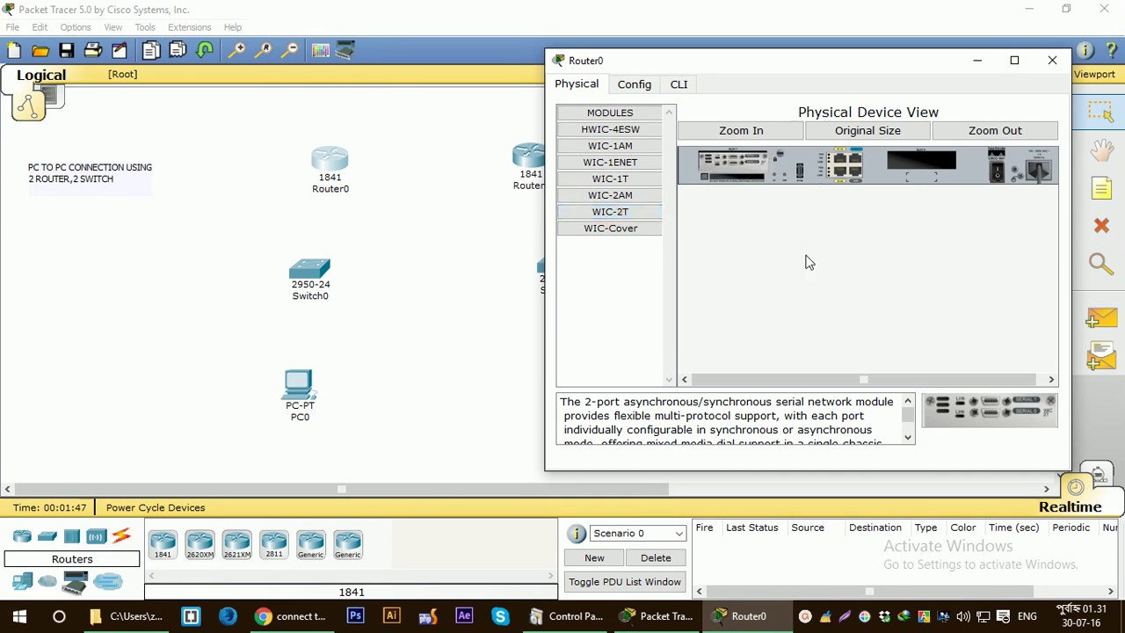
click(613, 164)
drag(612, 163, 921, 176)
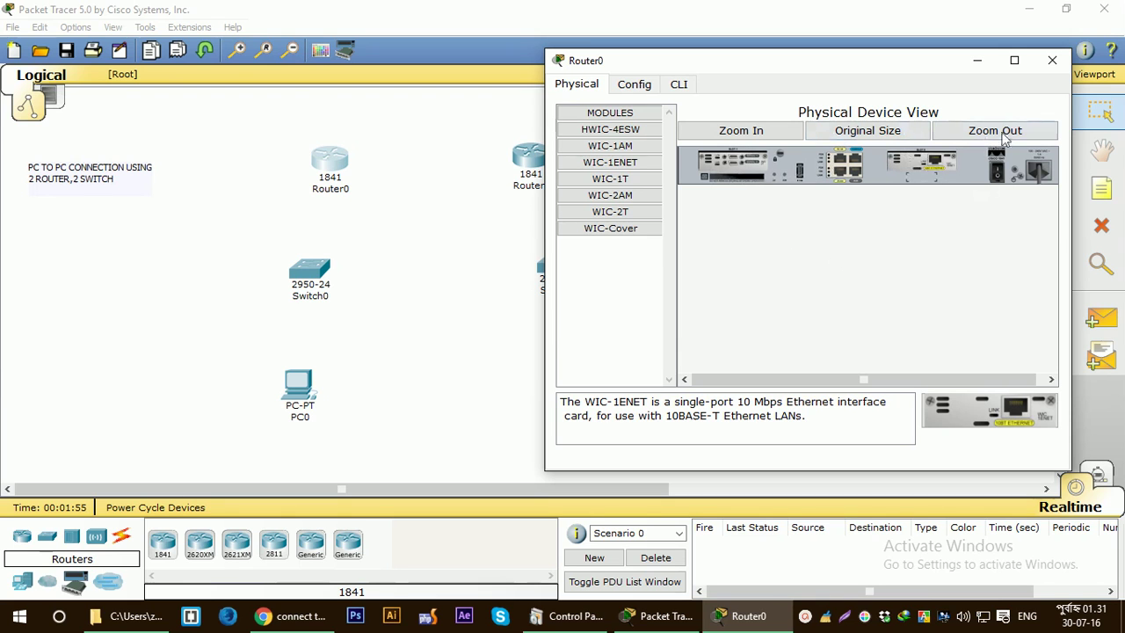
Reopen Router0's physical view to check its installed modules and power switch, and close it again.
click(1052, 60)
click(331, 160)
drag(397, 141, 791, 80)
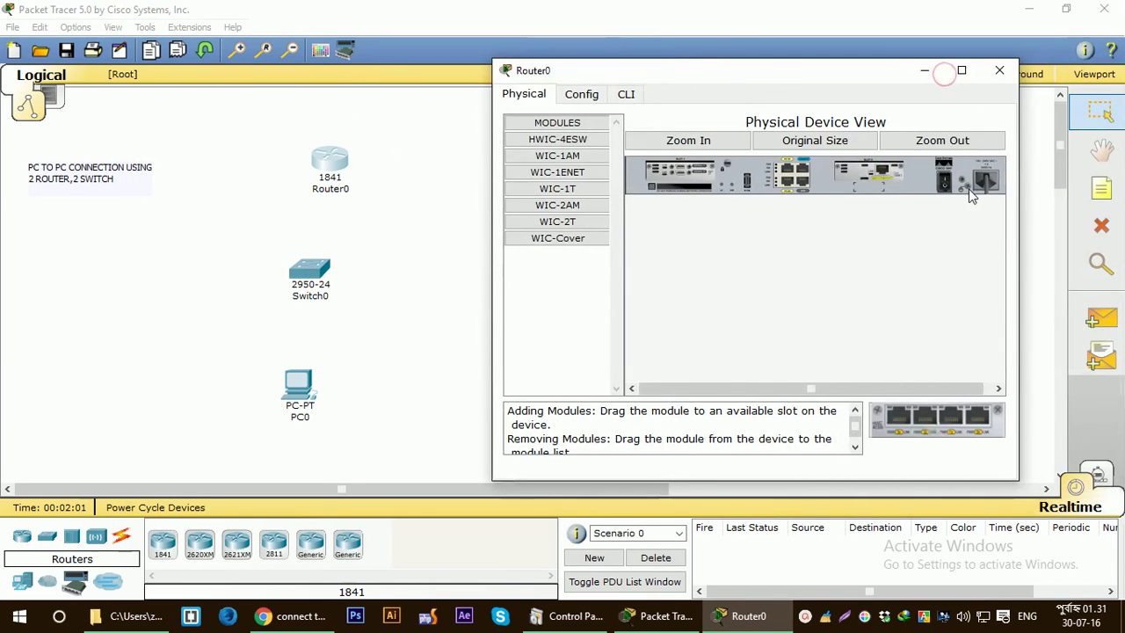
click(999, 70)
Power off Router1 and install a WIC-2T module in its first slot and a WIC-1ENET module in its second slot.
click(531, 165)
drag(362, 39, 896, 55)
click(1015, 160)
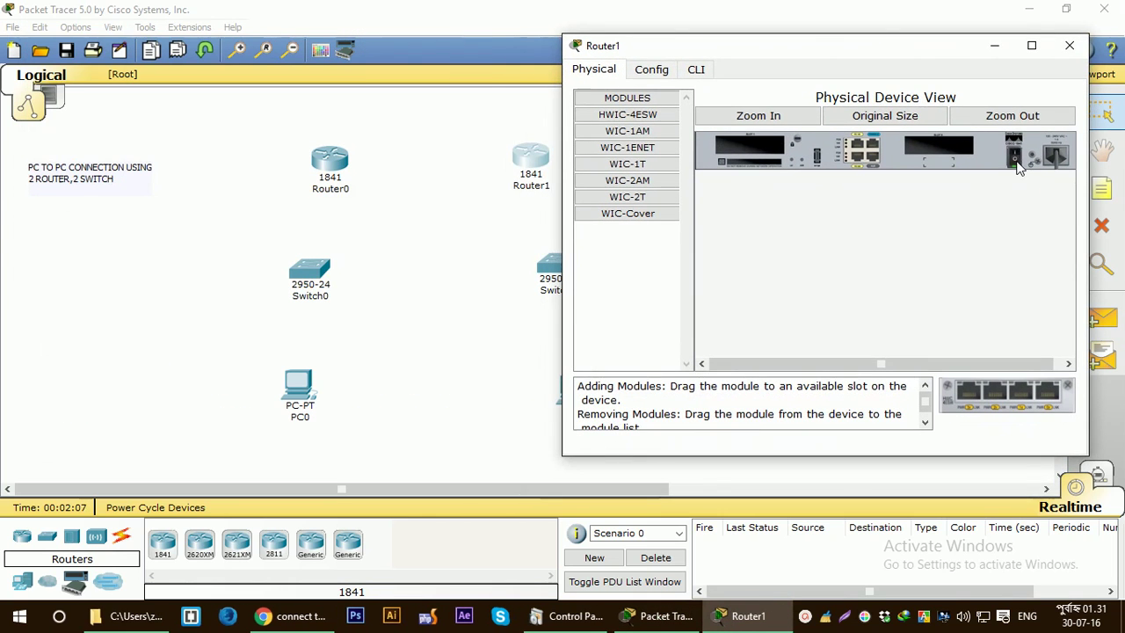
drag(644, 204, 754, 150)
drag(628, 147, 954, 155)
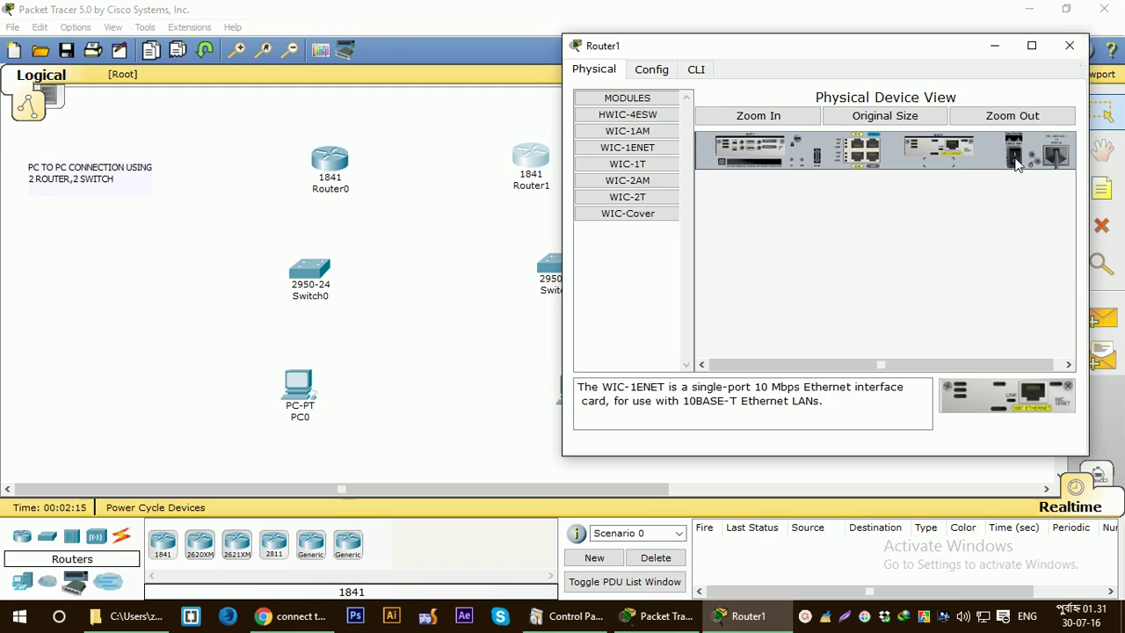
click(1069, 45)
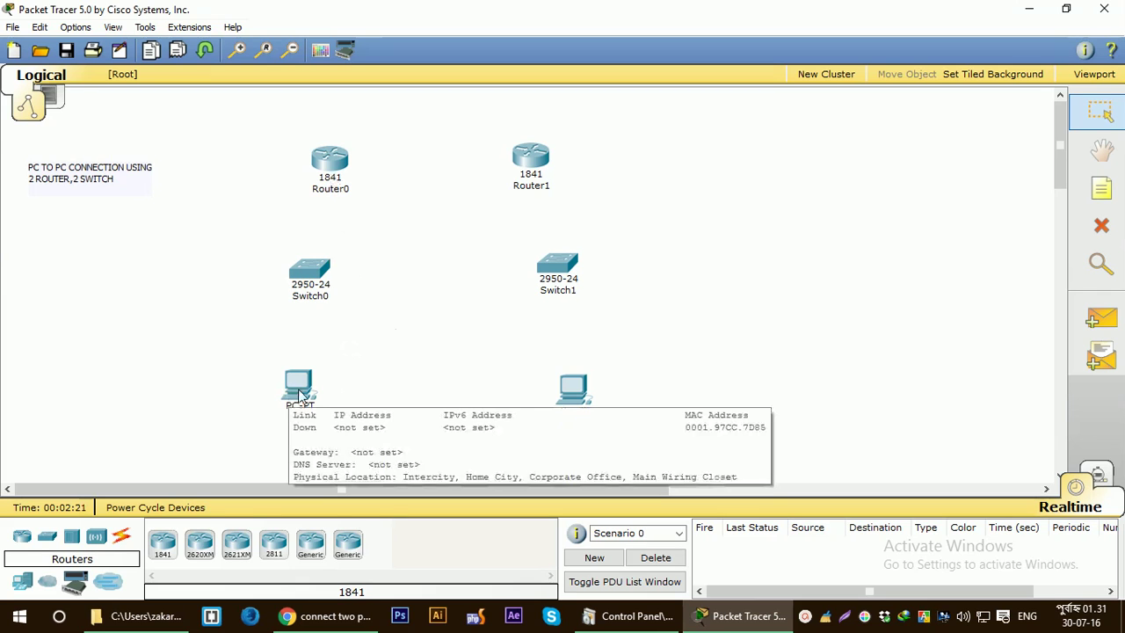
Rename PC0, the PC below Switch0, as 192.168.1.2.
mouse_move(302, 425)
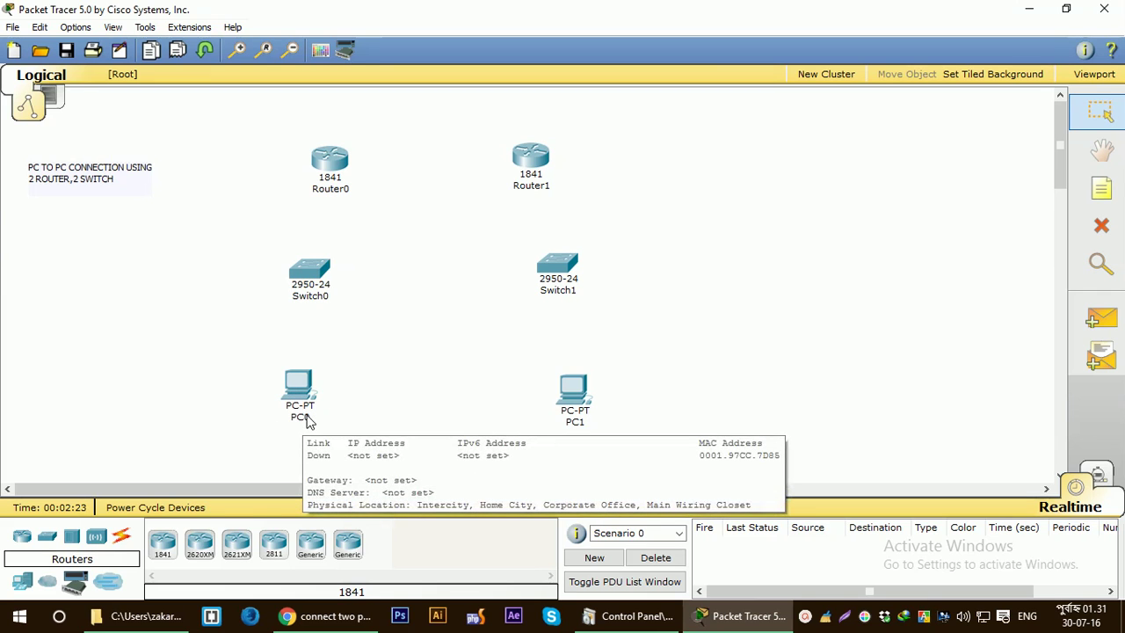
click(300, 417)
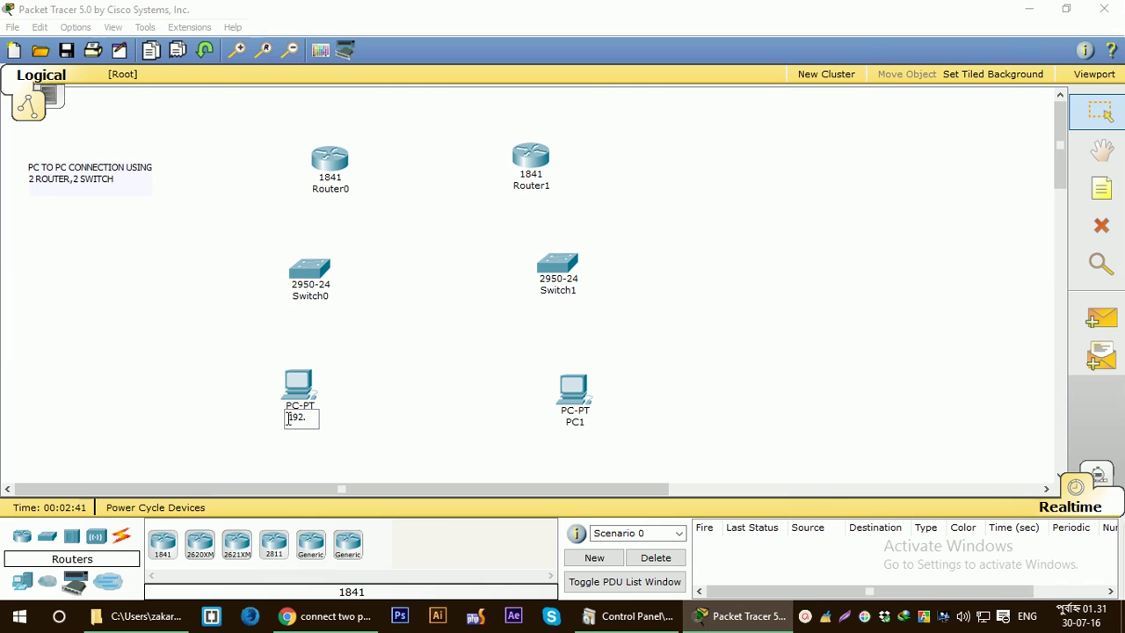
text(.)
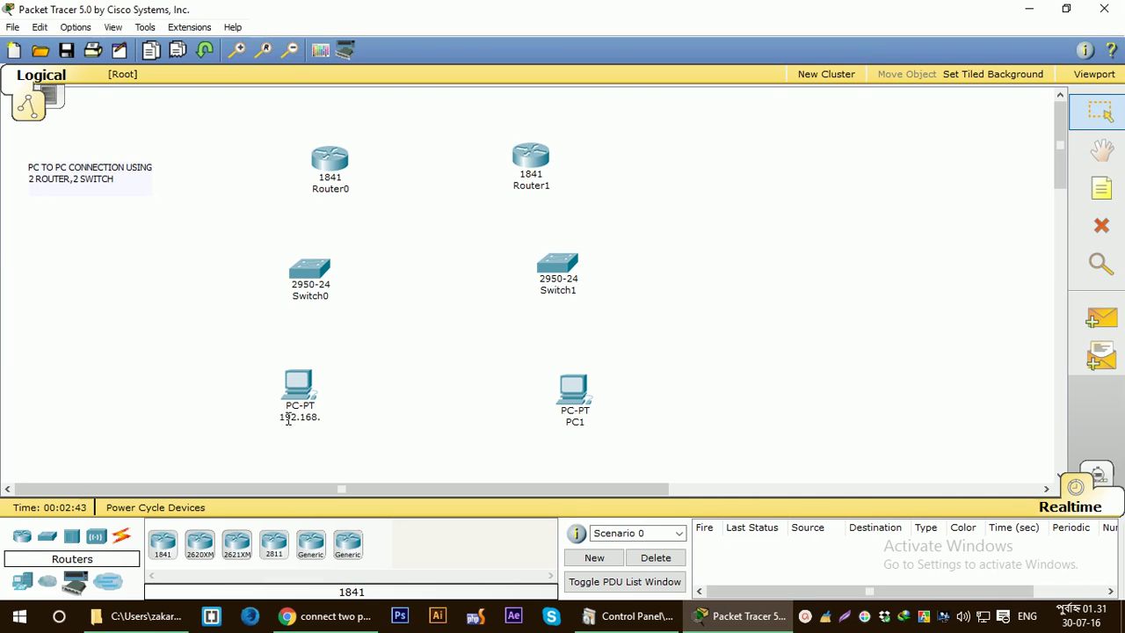
click(319, 420)
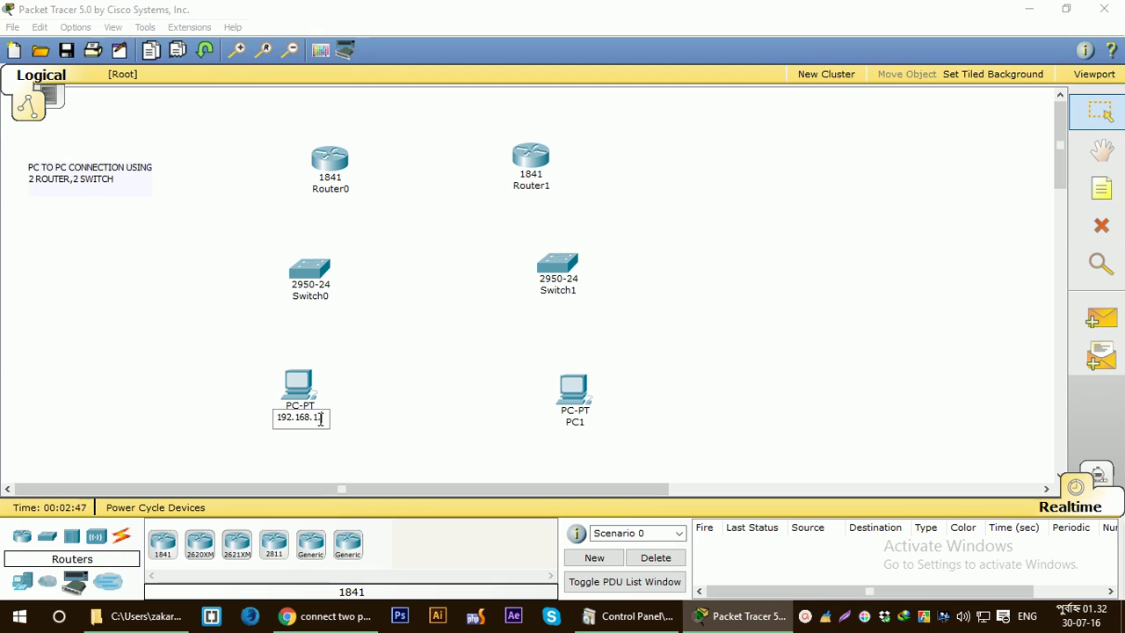
click(420, 428)
Rename PC1, the PC below Switch1, as 192.168.2.2.
click(576, 423)
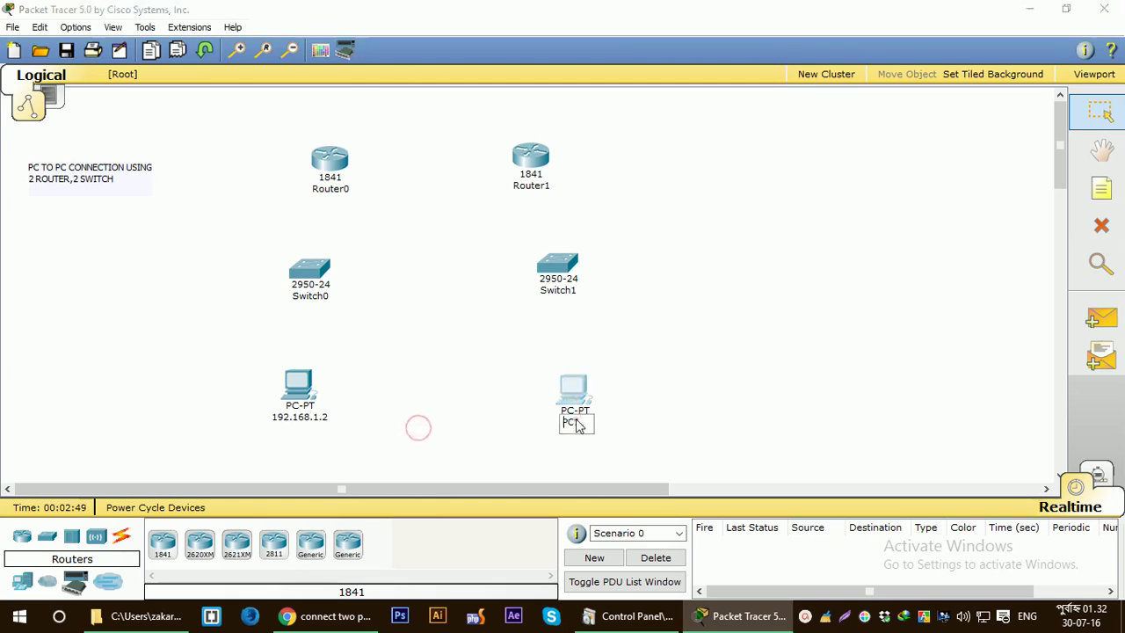
text(192.)
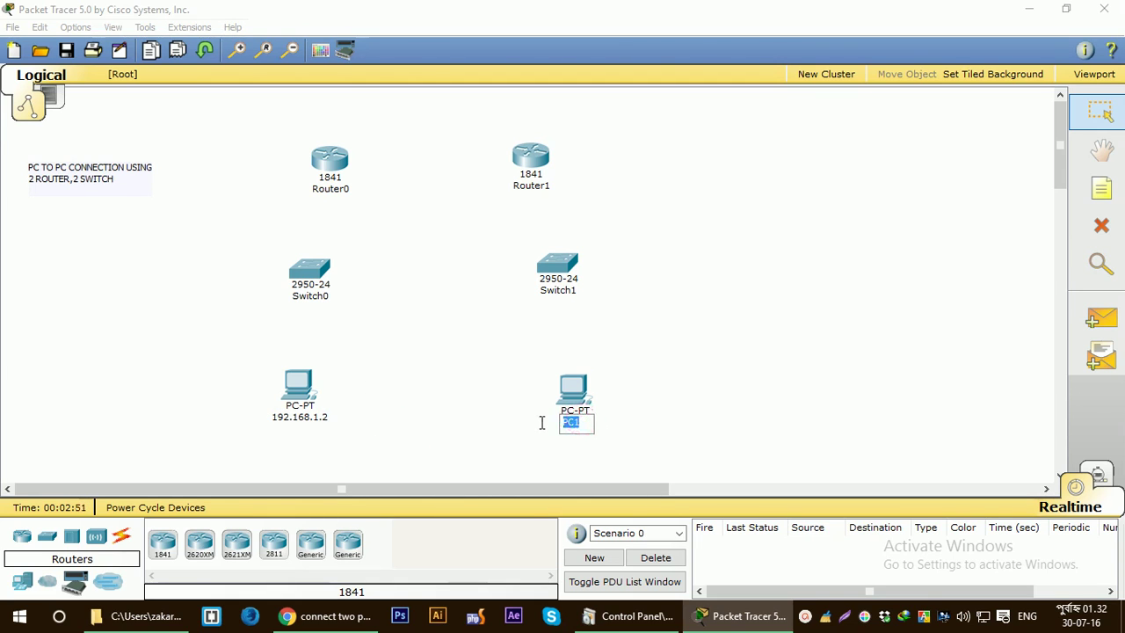
text(168.2.2)
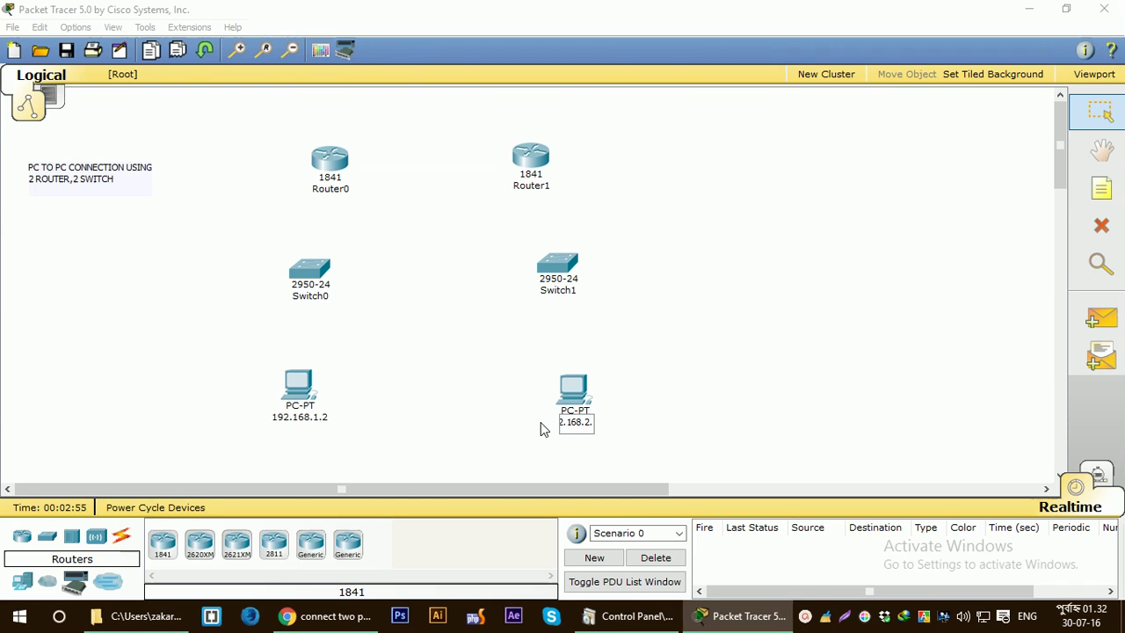
click(732, 384)
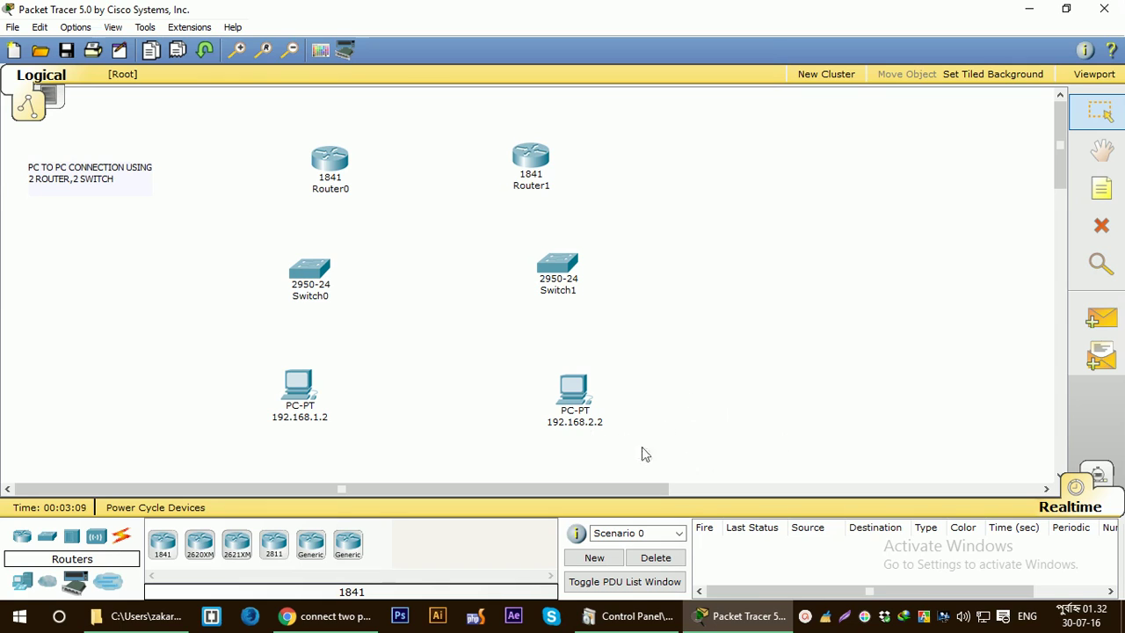
Connect the 192.168.1.2 PC's FastEthernet port to Switch0's FastEthernet0/1 with a copper straight-through cable.
click(121, 536)
click(237, 545)
click(298, 376)
click(304, 399)
click(308, 270)
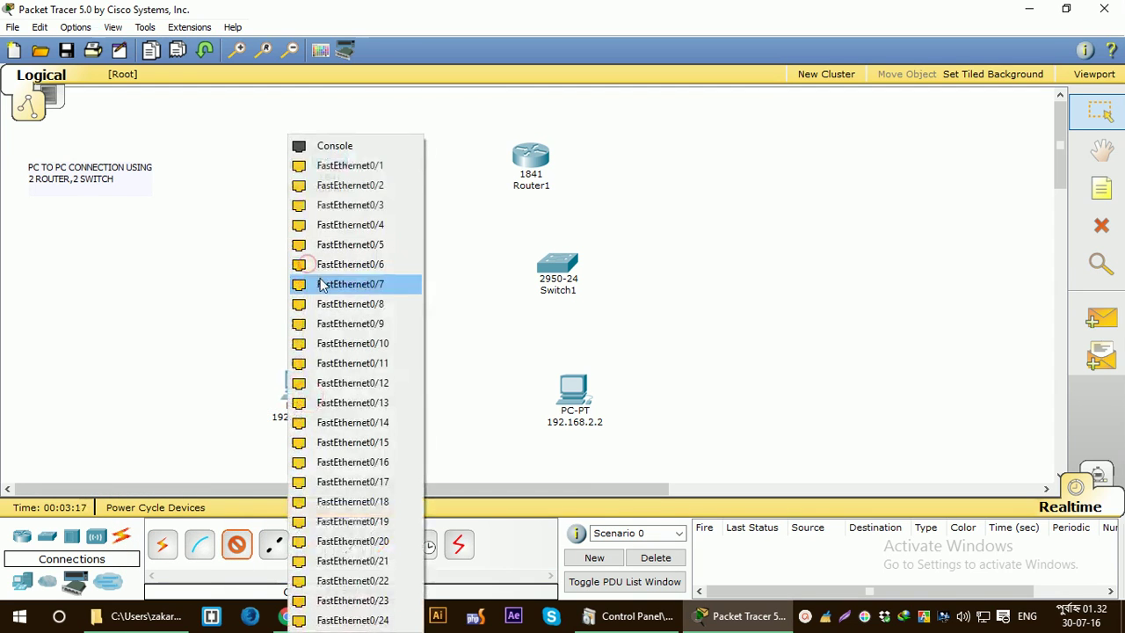
click(326, 171)
Connect Switch0's FastEthernet0/2 to Router0's FastEthernet0/0 with a copper straight-through cable.
click(236, 545)
click(313, 266)
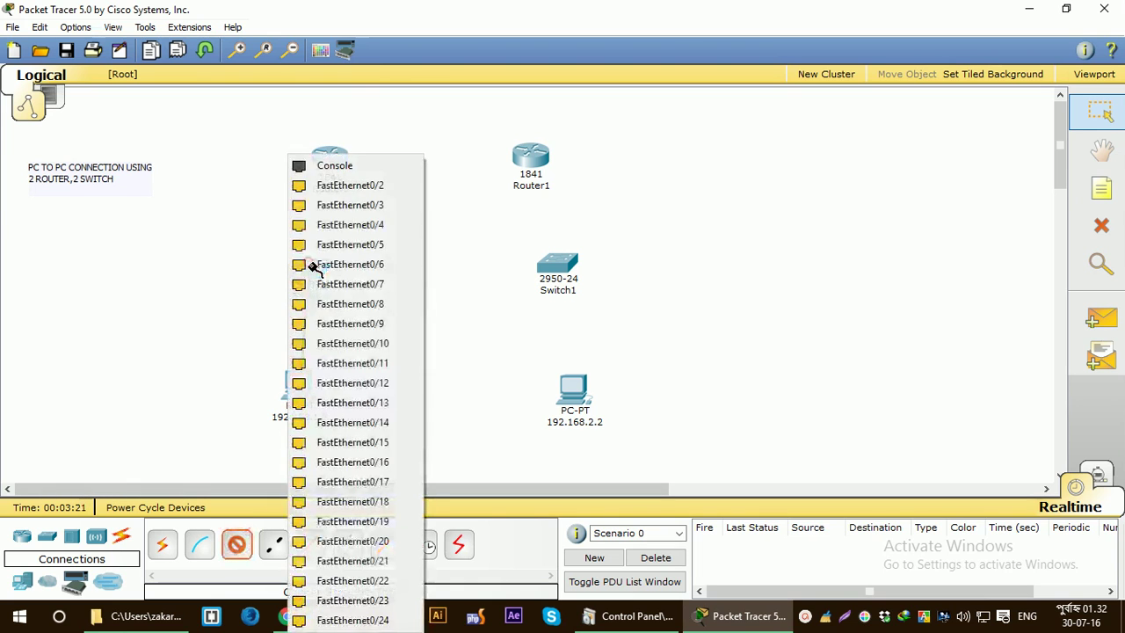
click(304, 184)
click(330, 158)
click(348, 178)
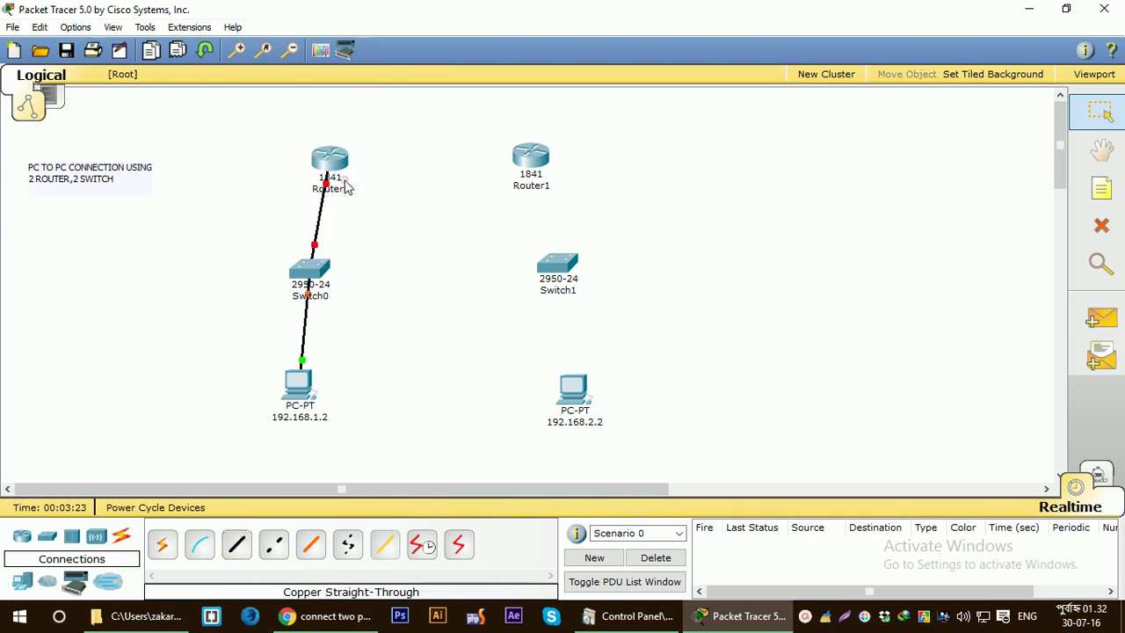
Connect the 192.168.2.2 PC's FastEthernet port to Switch1's FastEthernet0/1 with a copper straight-through cable.
click(236, 545)
click(573, 385)
click(594, 402)
click(557, 264)
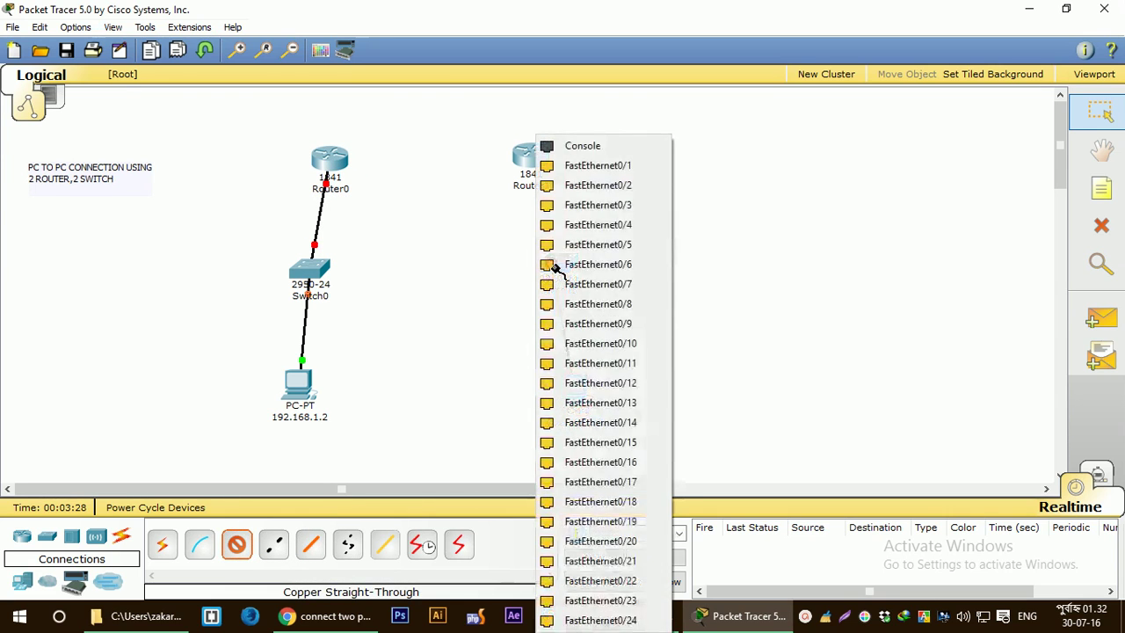
click(584, 166)
Connect Switch1's FastEthernet0/2 to Router1's FastEthernet0/0 with a copper straight-through cable.
click(236, 545)
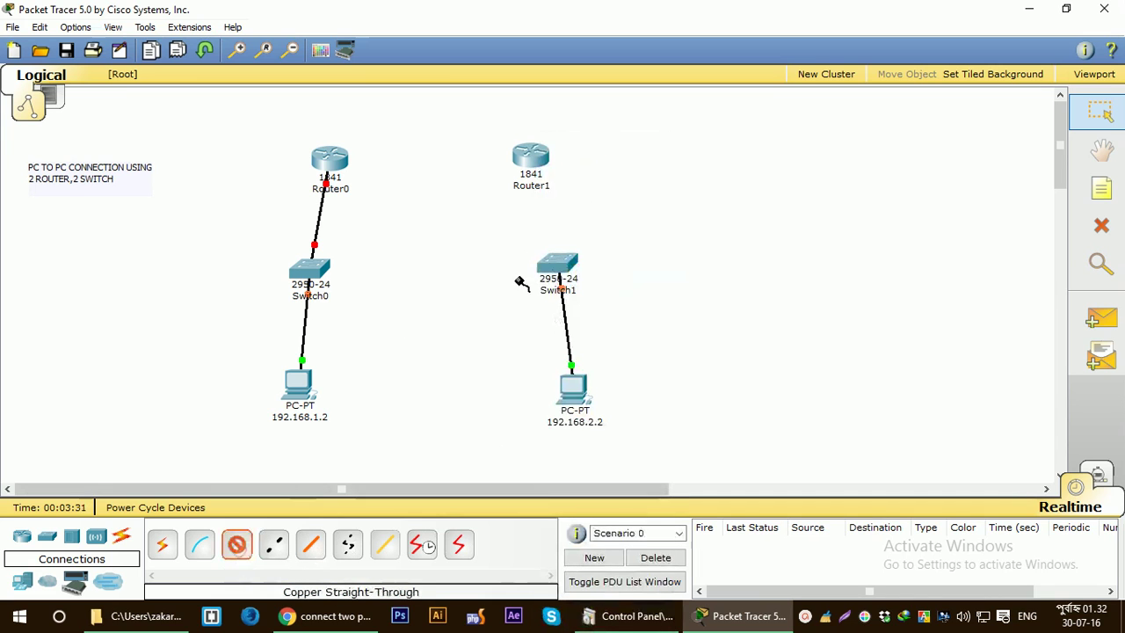
click(563, 260)
click(582, 186)
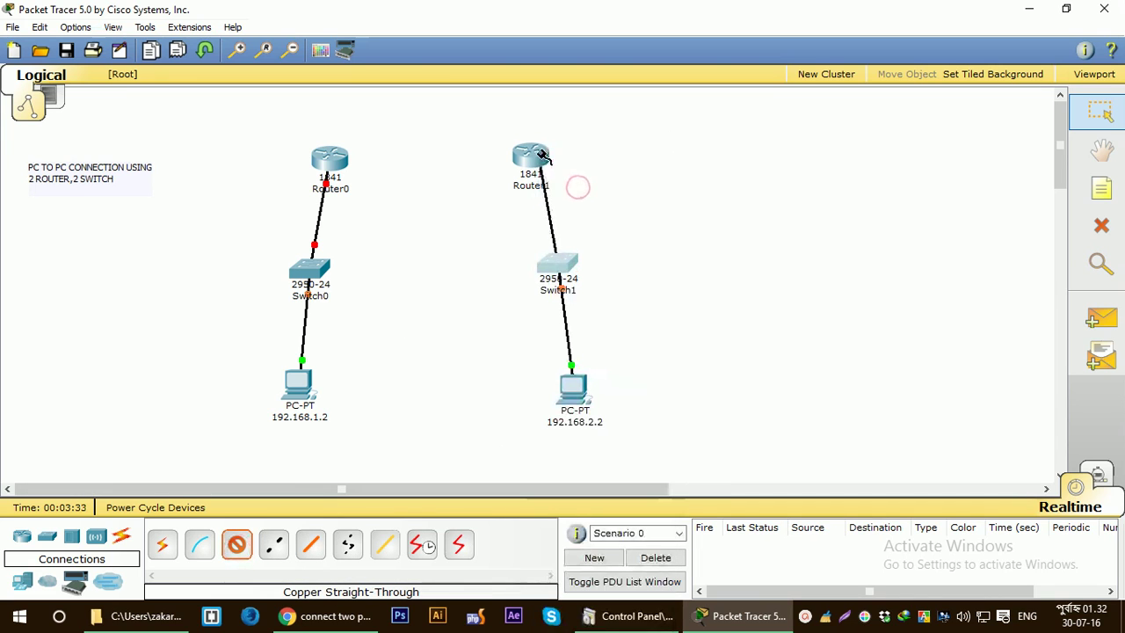
click(537, 154)
click(553, 174)
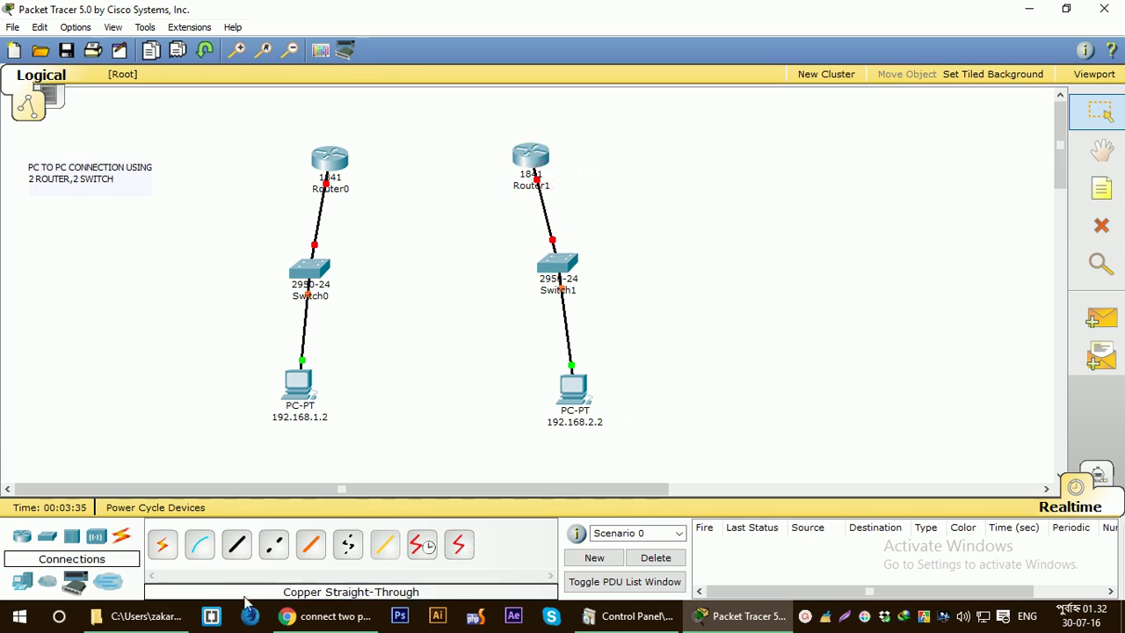
Link Router0's Serial0/1/0 to Router1's Serial0/1/0 with a Serial DTE cable.
click(456, 545)
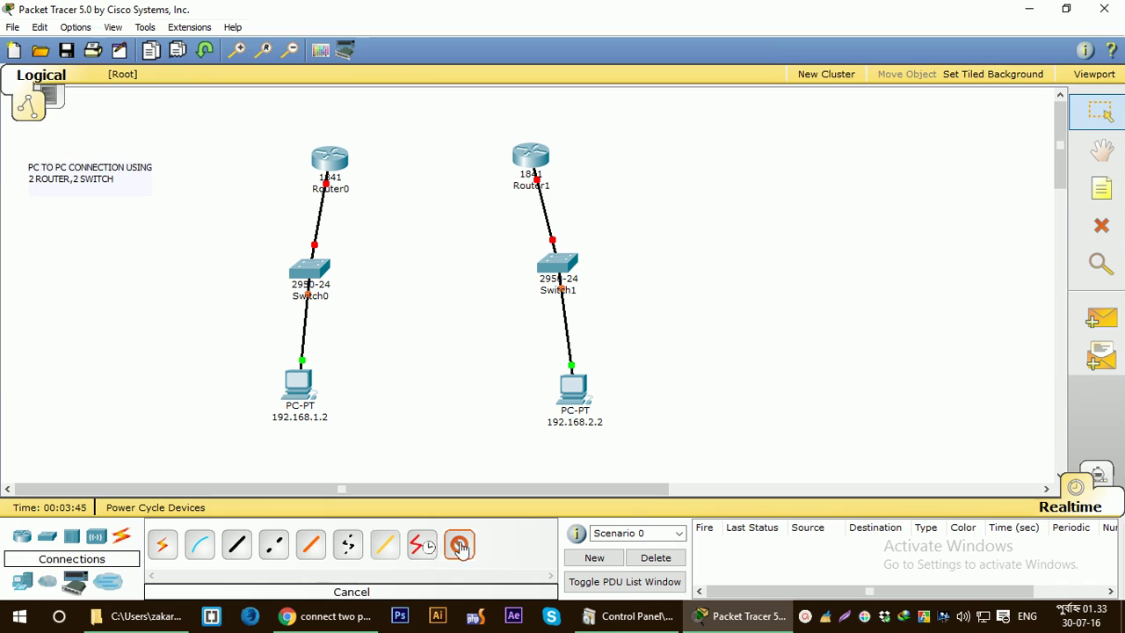
click(460, 547)
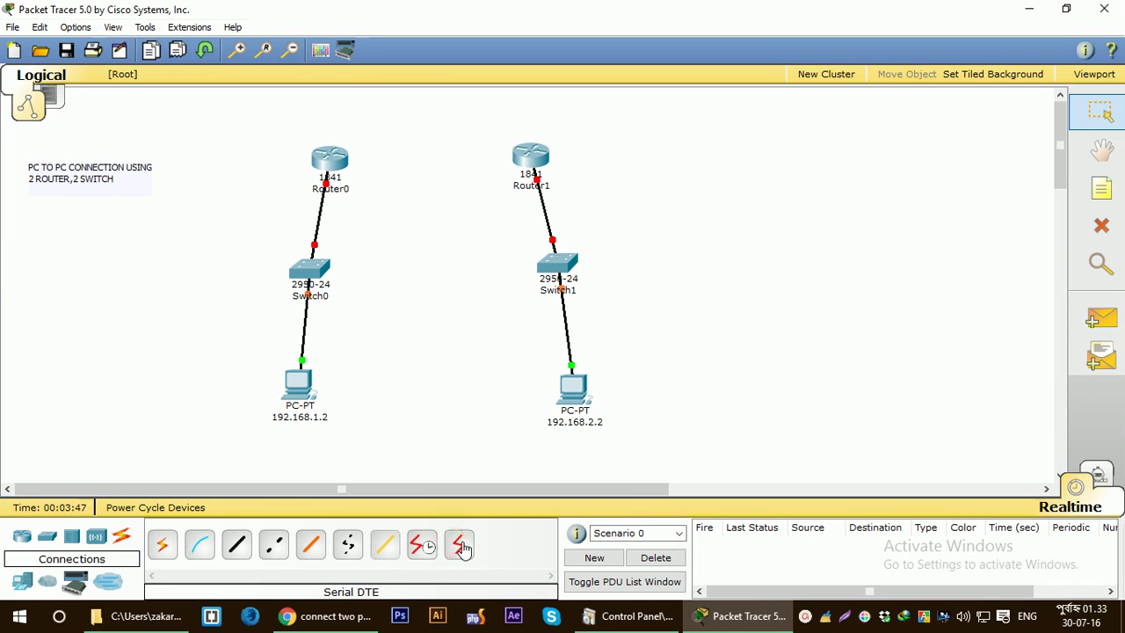
click(460, 547)
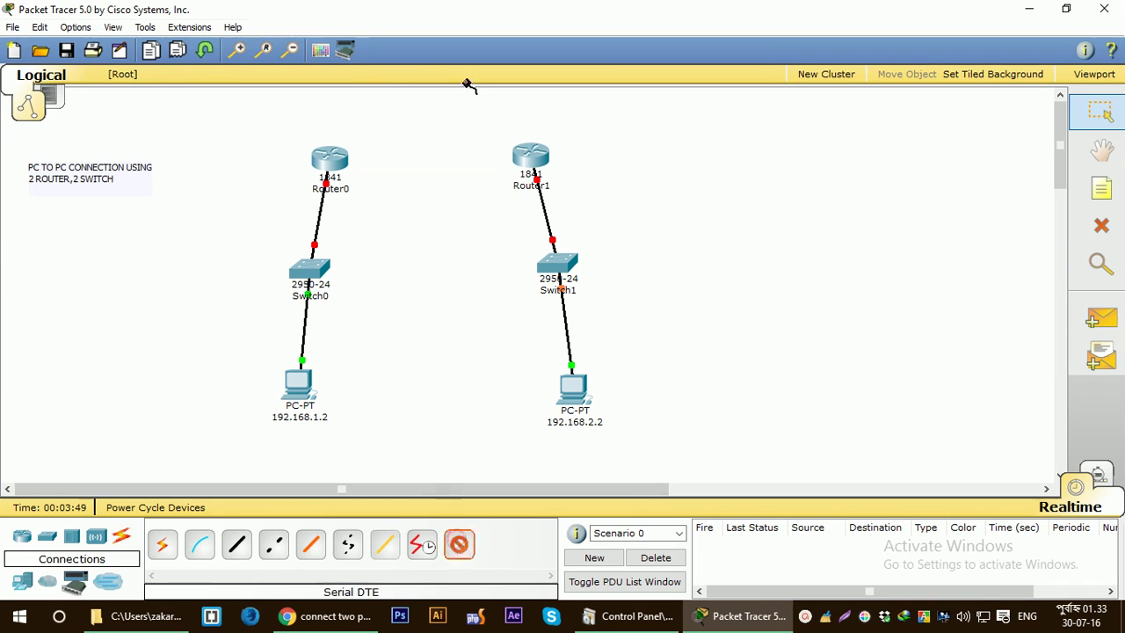
click(339, 158)
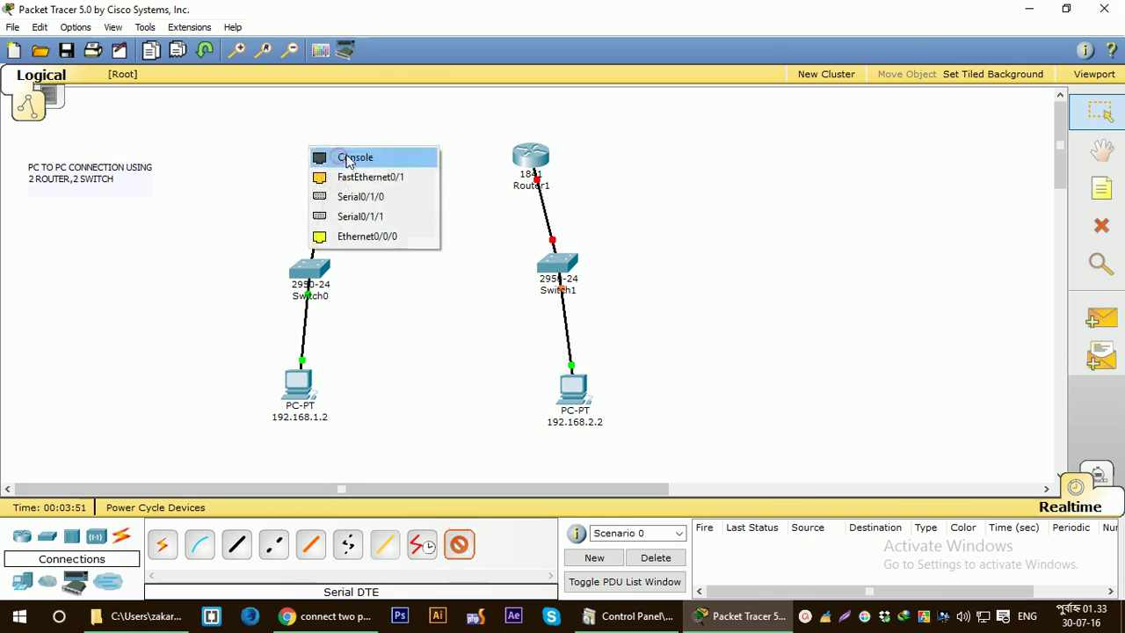
click(368, 199)
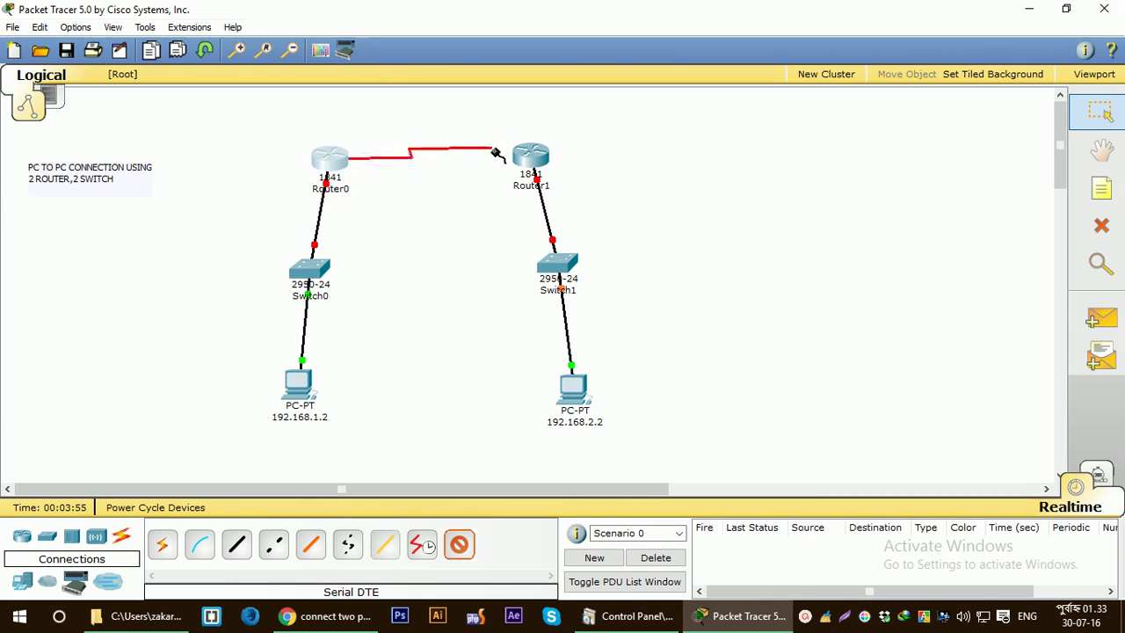
click(529, 157)
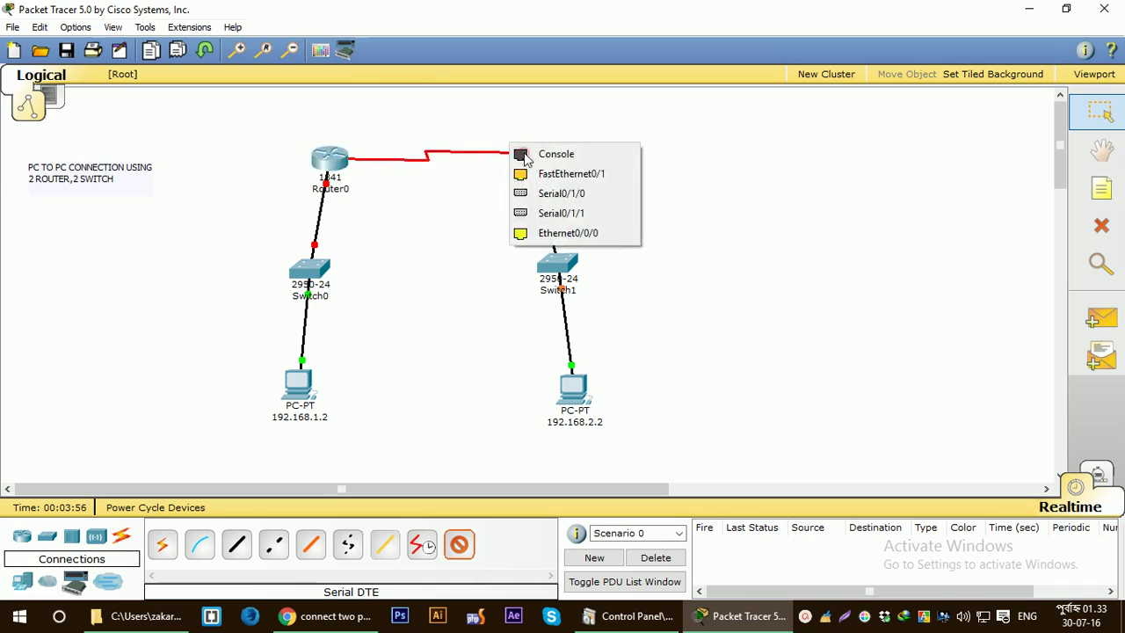
click(538, 194)
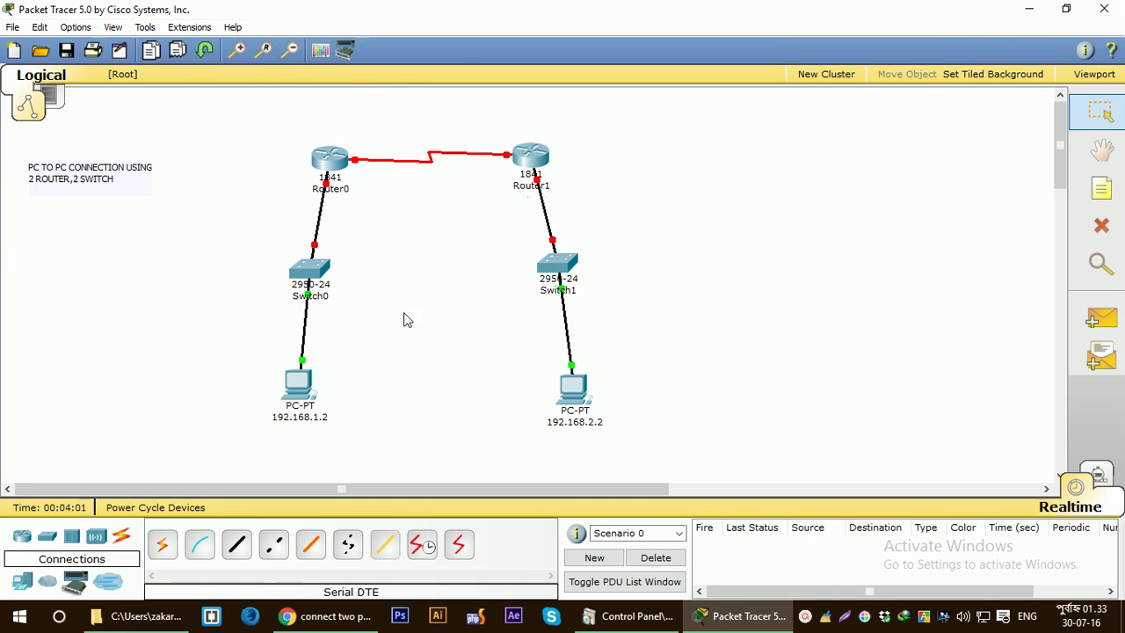
Give the PC below Switch0 the static IP address 192.168.1.2 with subnet mask 255.255.255.0.
click(301, 380)
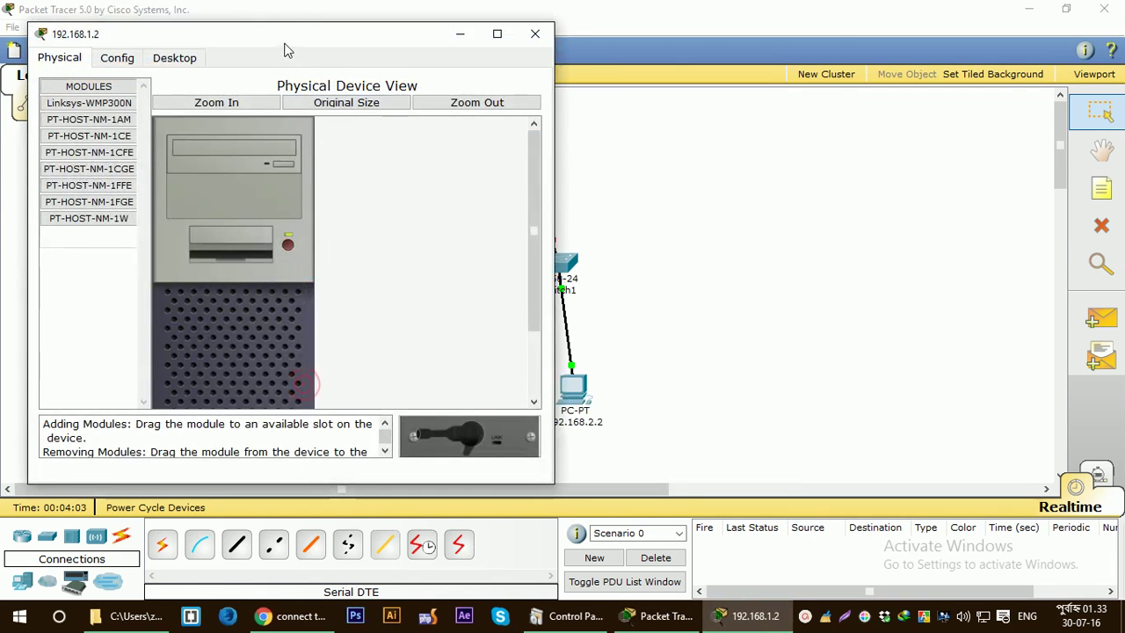
drag(277, 38, 893, 38)
click(771, 59)
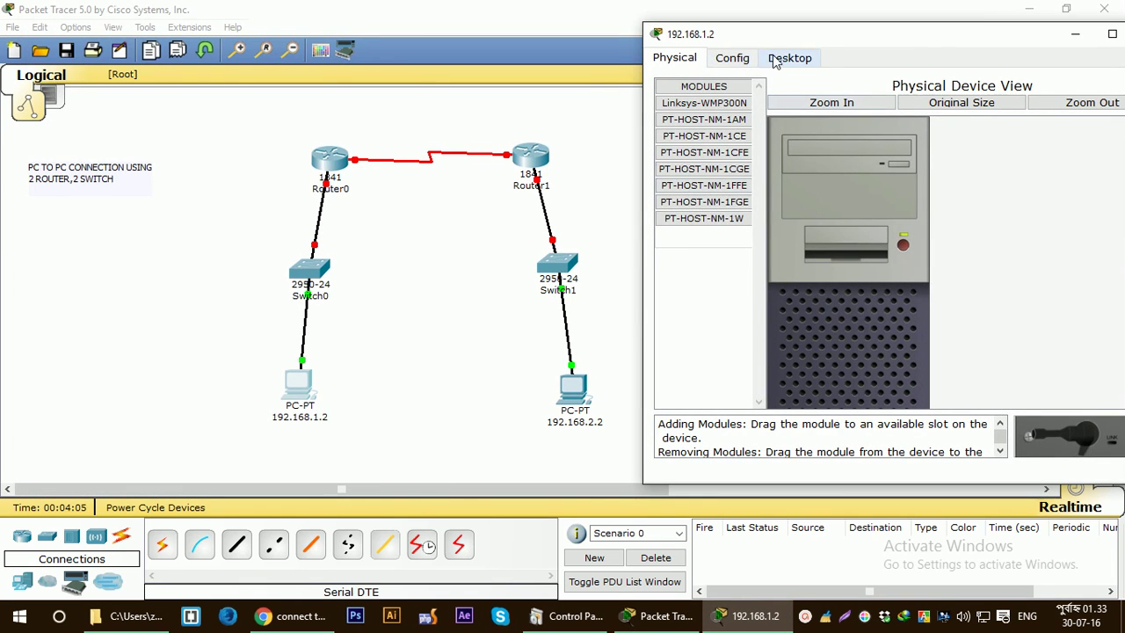
click(704, 141)
click(828, 214)
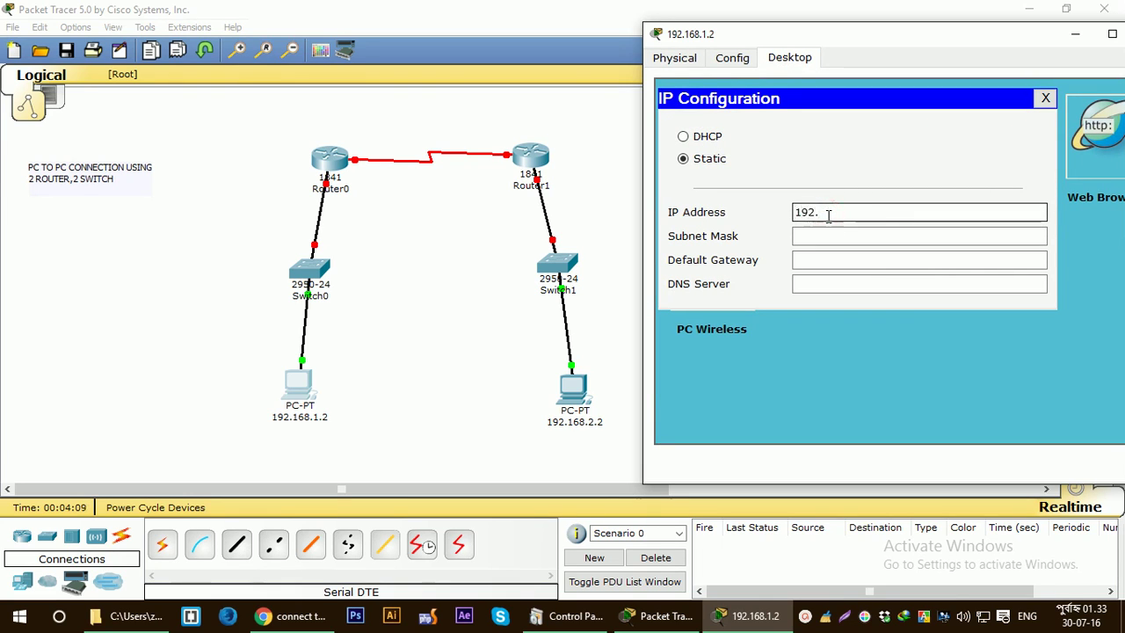
text(192.168.1)
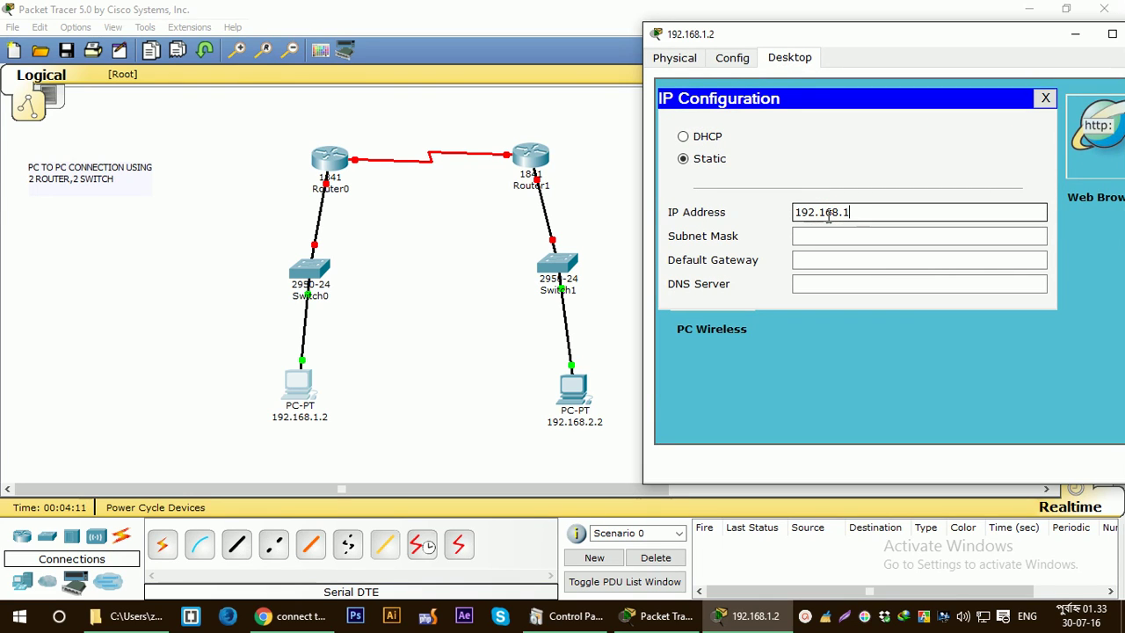
text(.2)
click(834, 236)
Set the same PC's default gateway to 192.168.1.1 and put its configuration window away.
click(836, 259)
triple_click(863, 214)
key(ctrl+c)
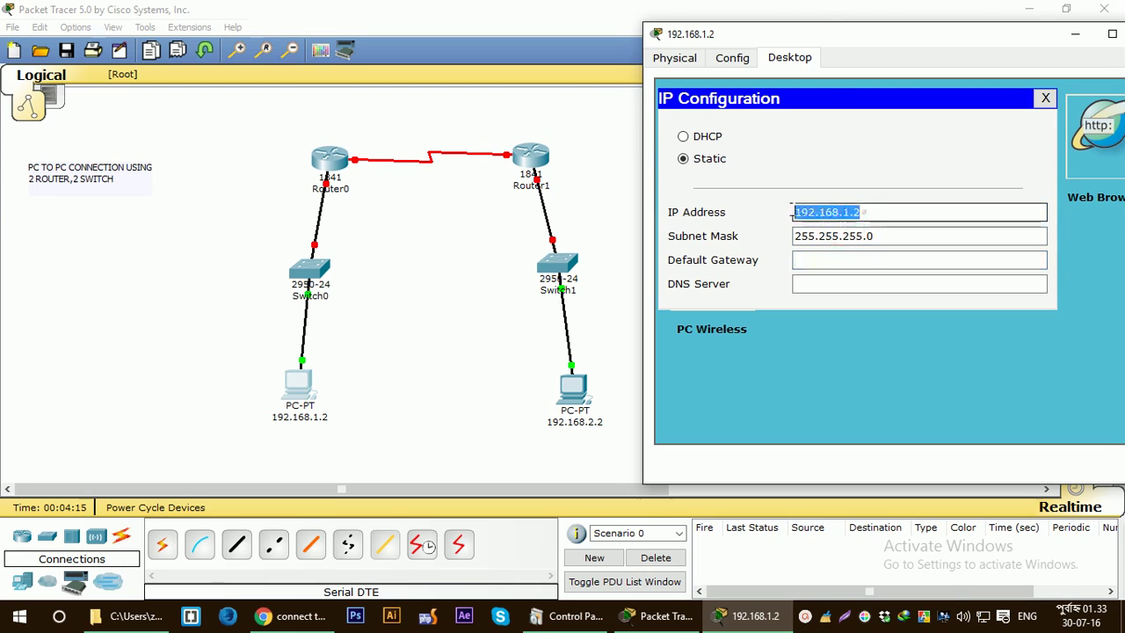
click(820, 264)
key(ctrl+v)
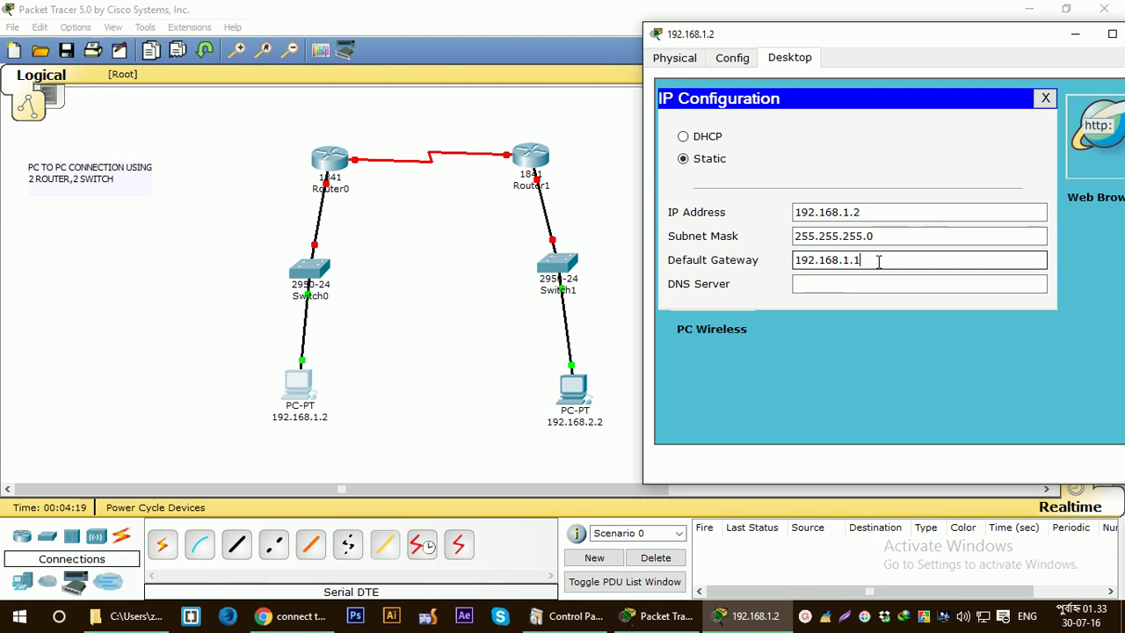
click(894, 330)
click(1022, 26)
click(1017, 31)
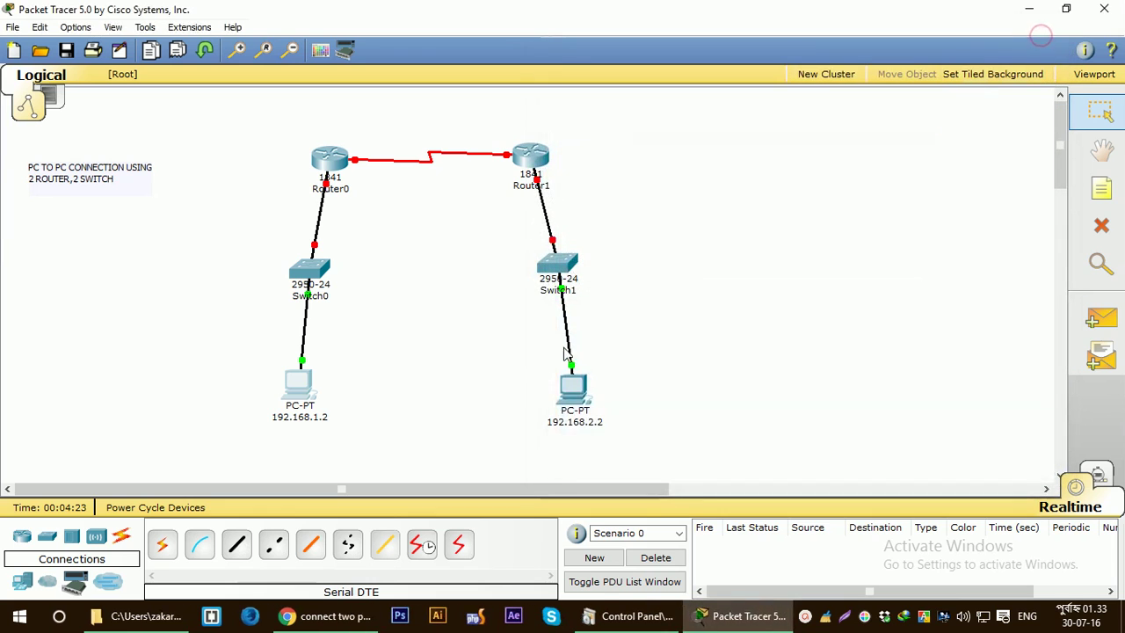
Give the PC below Switch1 the static IP address 192.168.2.2 with subnet mask 255.255.255.0.
click(573, 400)
drag(380, 53, 929, 56)
click(756, 79)
click(664, 136)
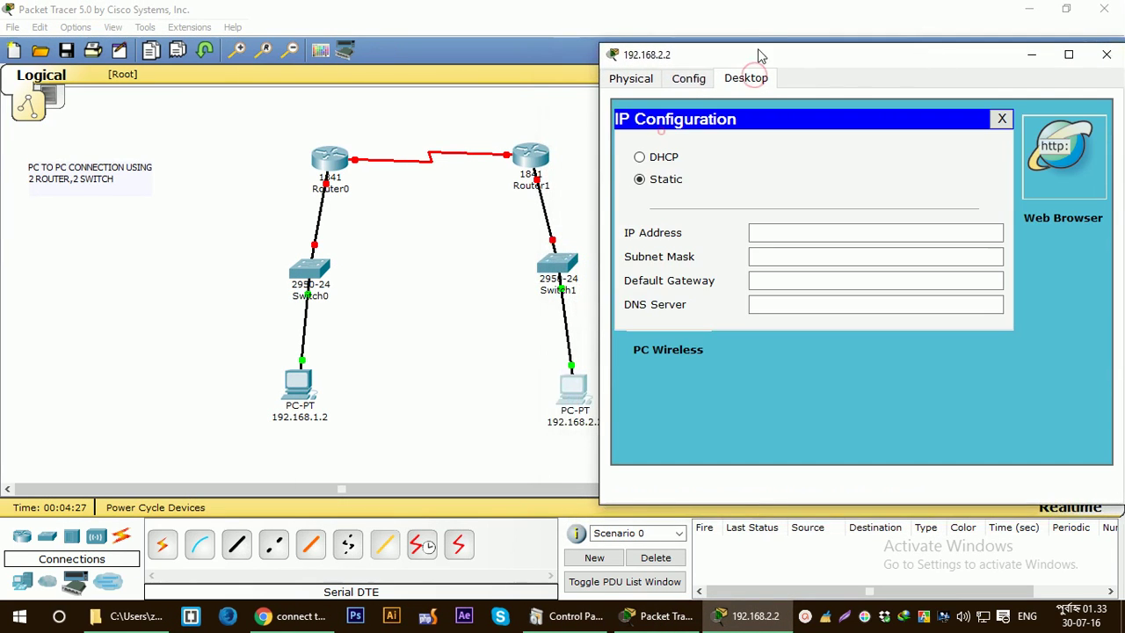
drag(772, 52, 854, 53)
click(845, 234)
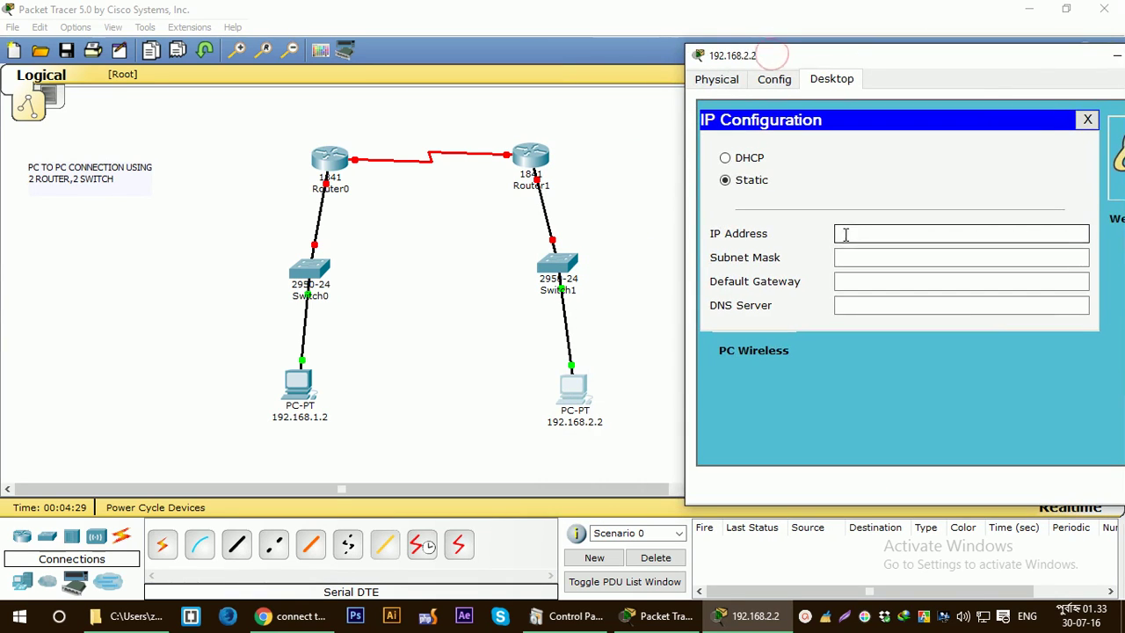
click(844, 234)
key(ctrl+v)
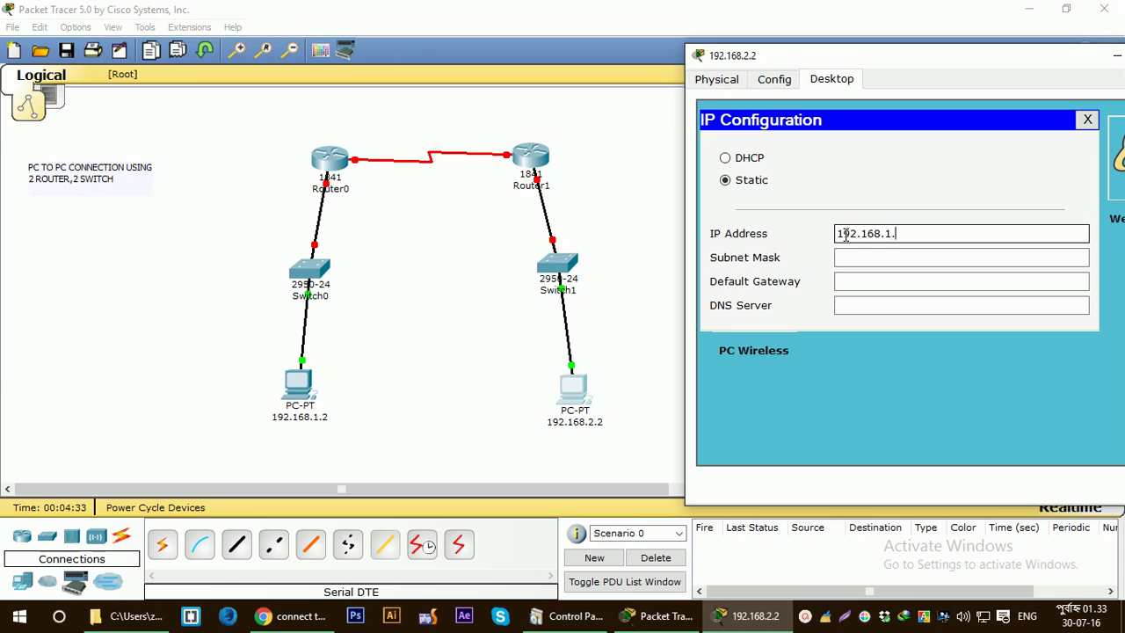
text(2.)
click(867, 259)
click(882, 280)
click(910, 233)
key(BackSpace)
text(2)
Set the default gateway of the PC below Switch1 to 192.168.2.1 and put its configuration window away.
click(879, 279)
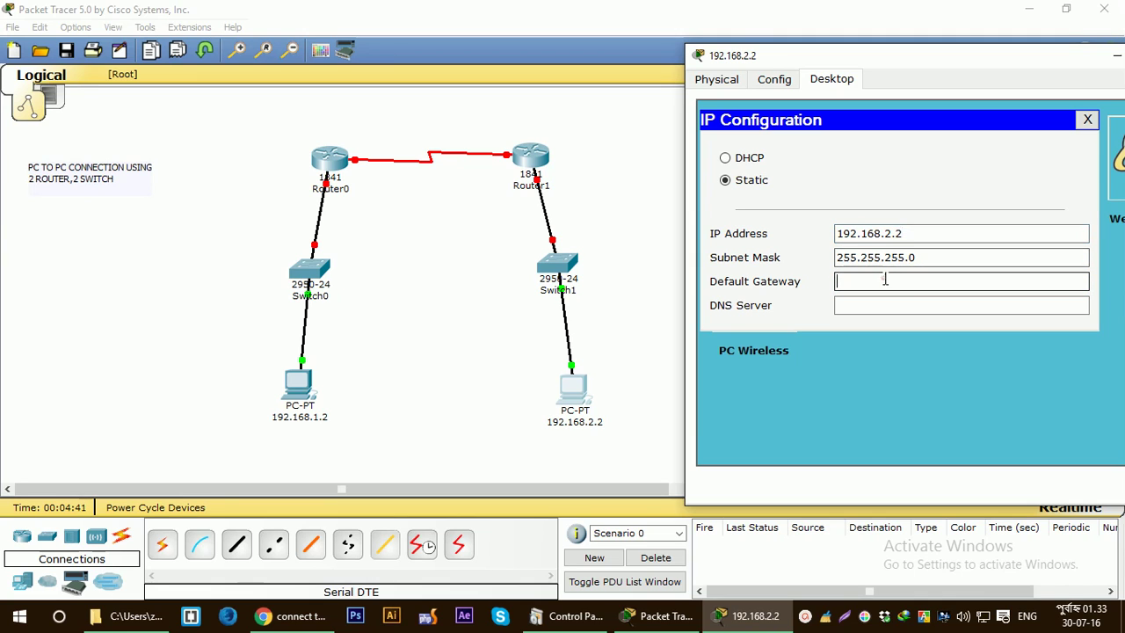
double_click(915, 233)
key(ctrl+c)
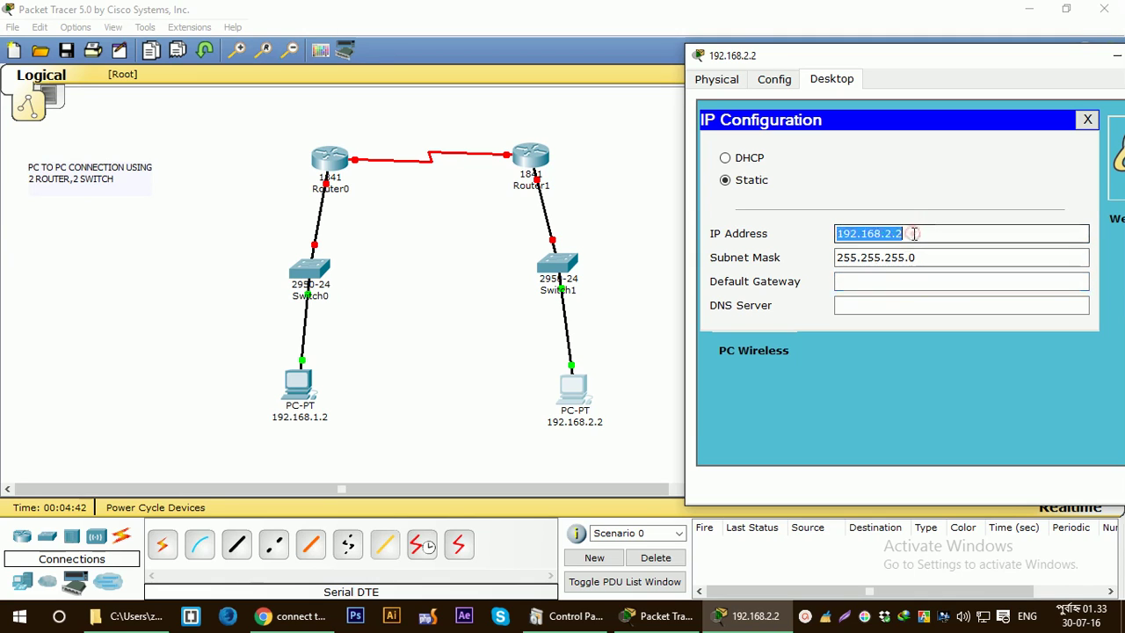
click(905, 280)
key(ctrl+v)
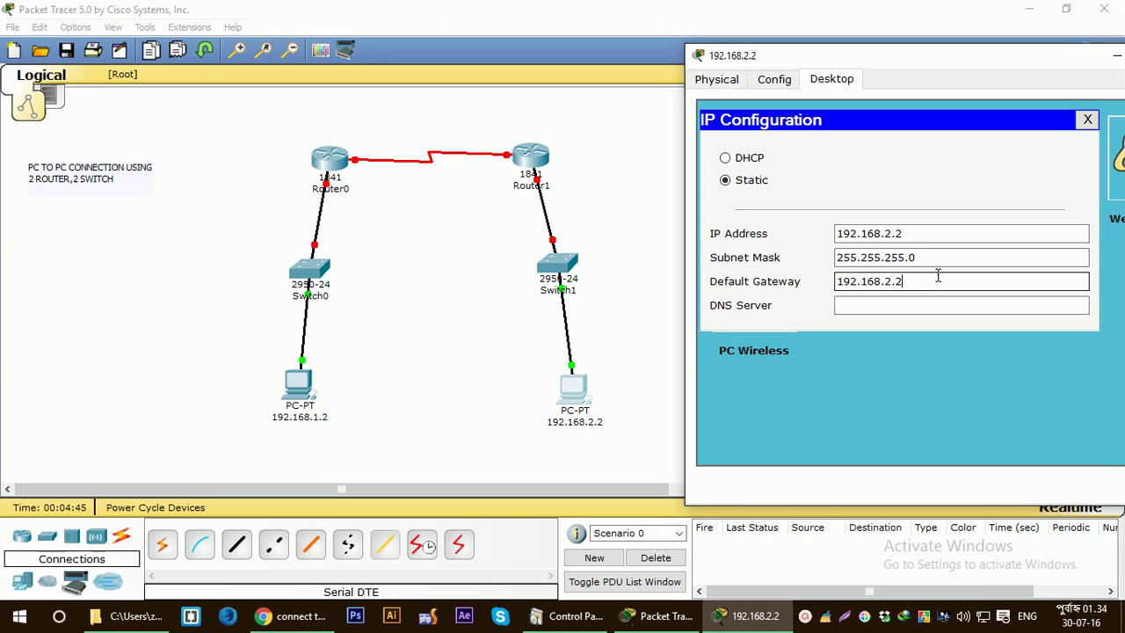
text(1)
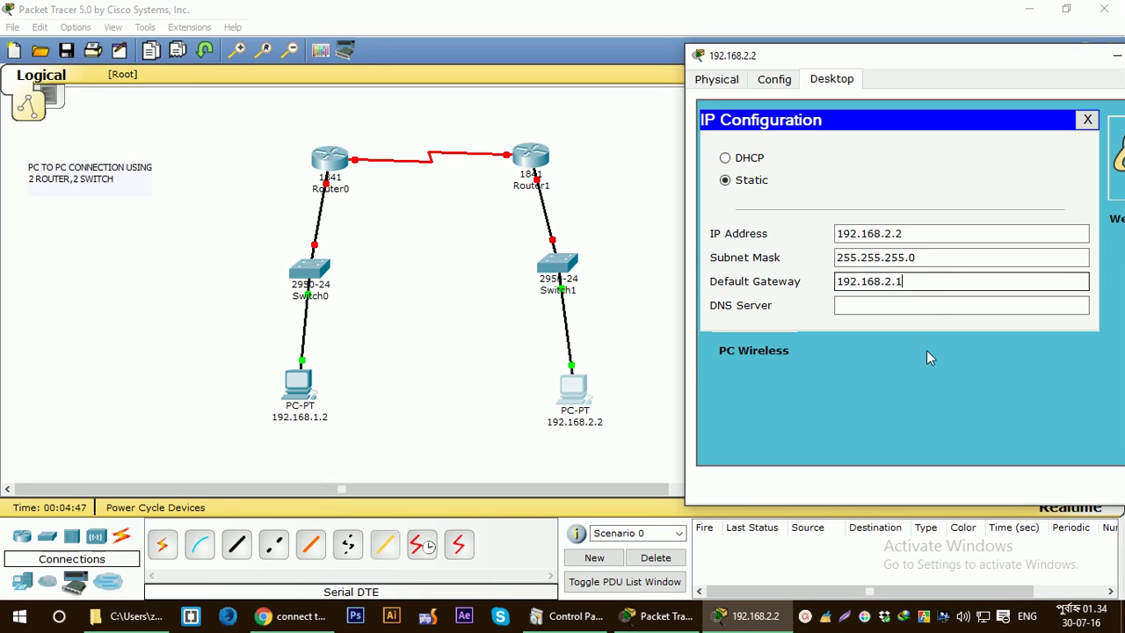
drag(914, 58, 848, 58)
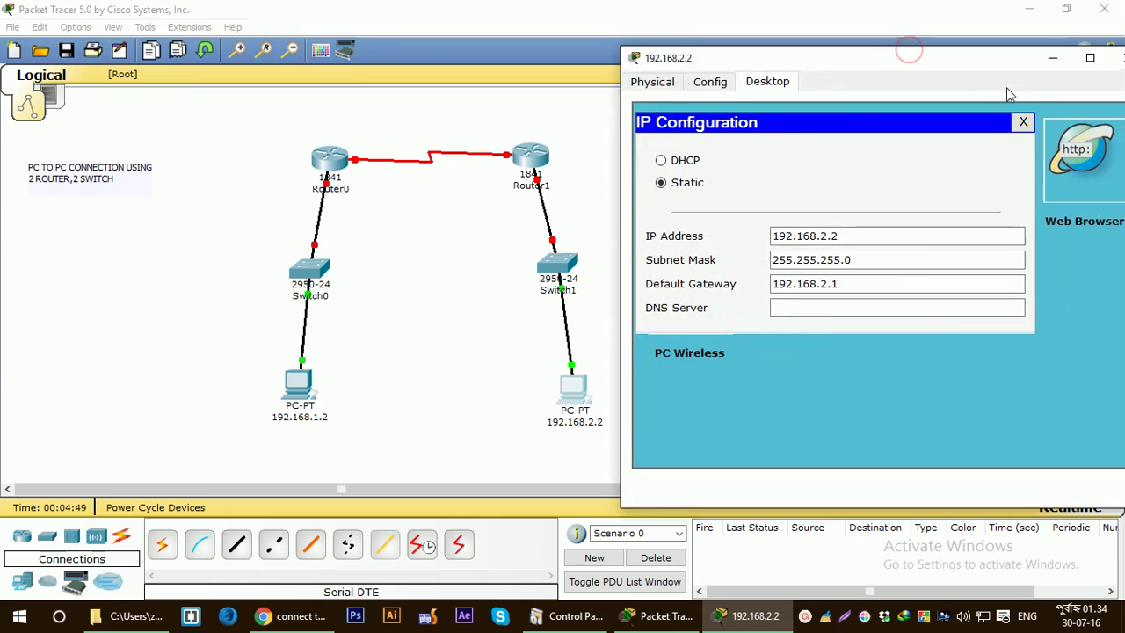
click(1032, 56)
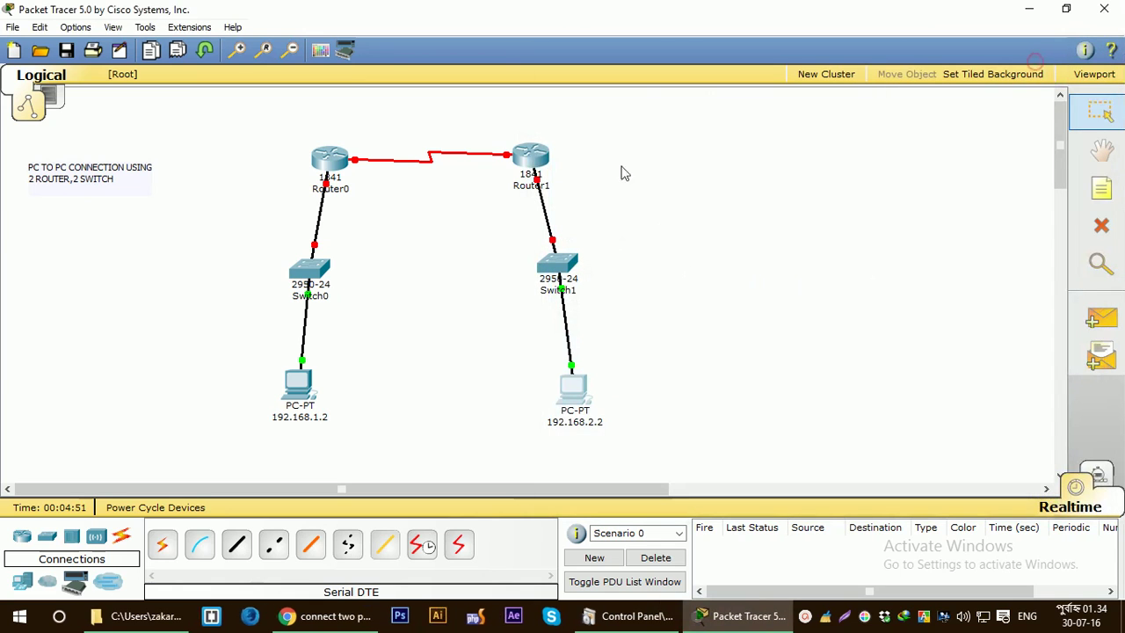
click(583, 171)
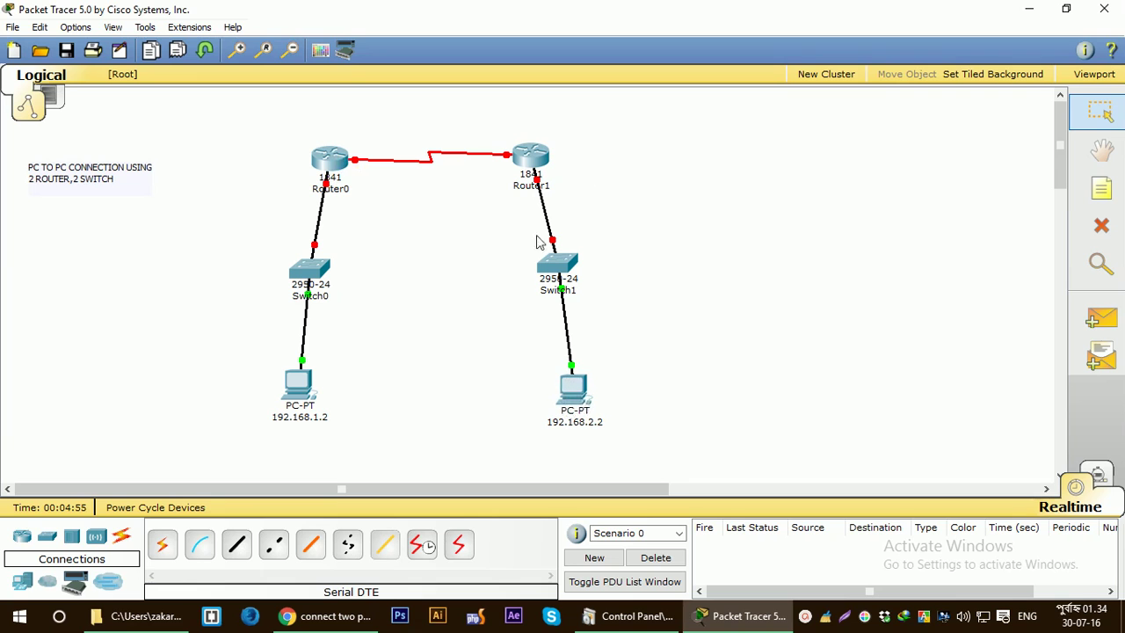
Open Router0's configuration and turn on its FastEthernet0/0 port.
click(332, 168)
drag(332, 77, 817, 86)
click(646, 106)
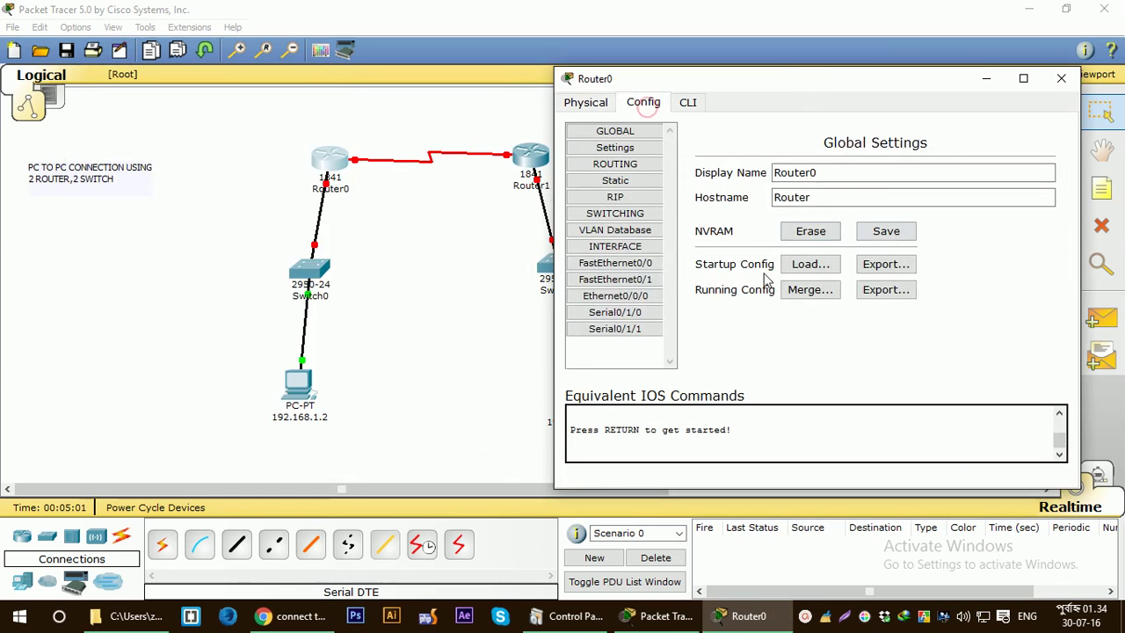
drag(692, 79, 734, 68)
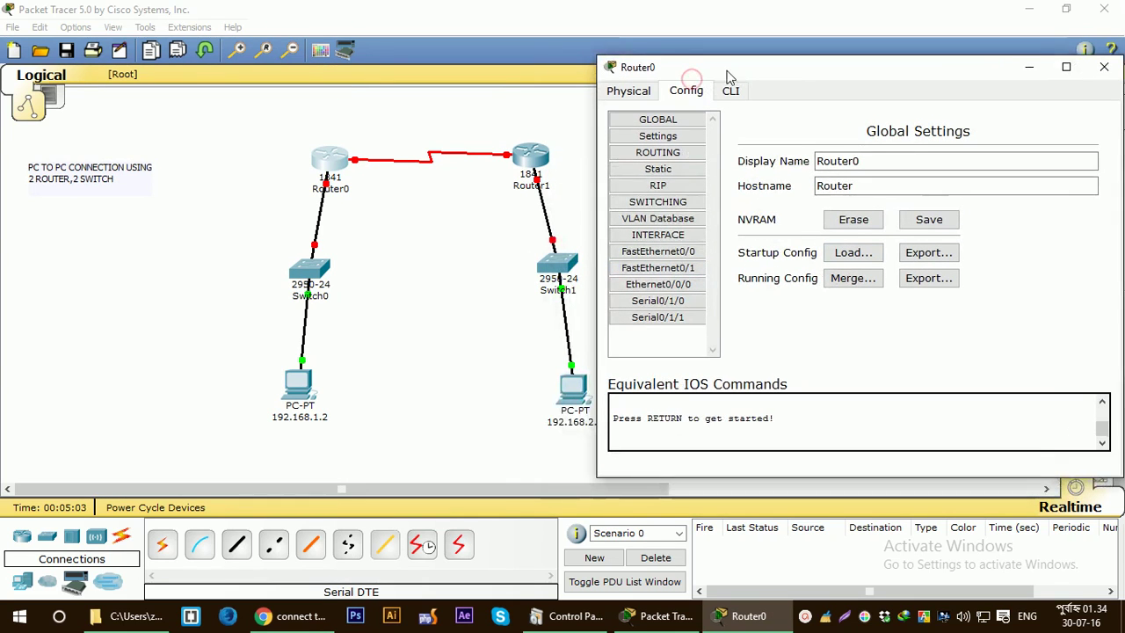
click(668, 254)
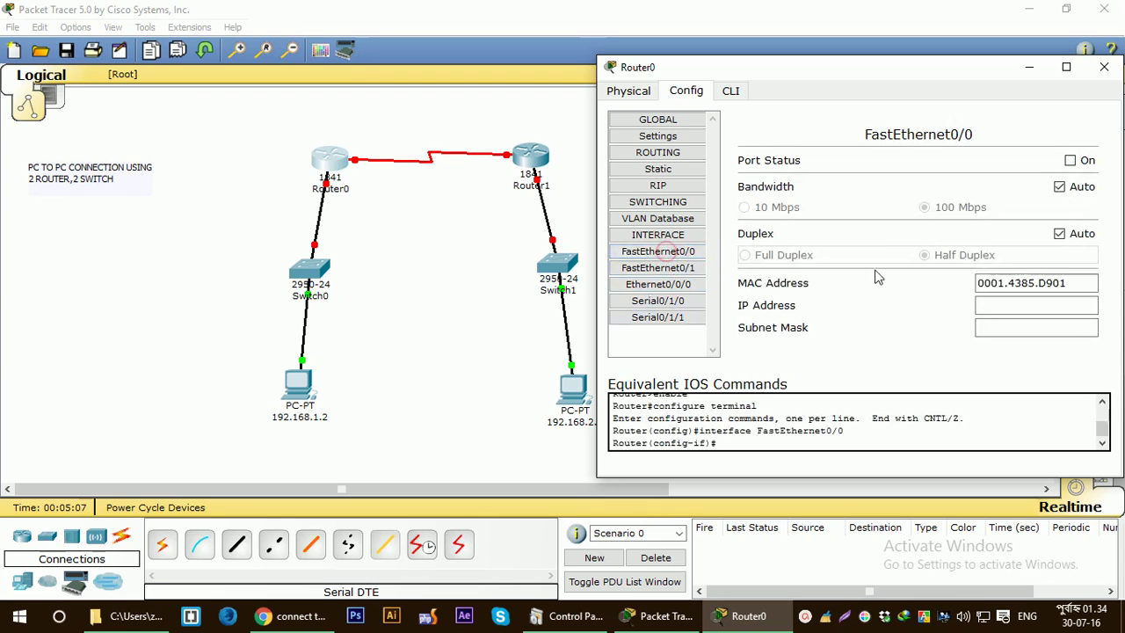
click(1070, 160)
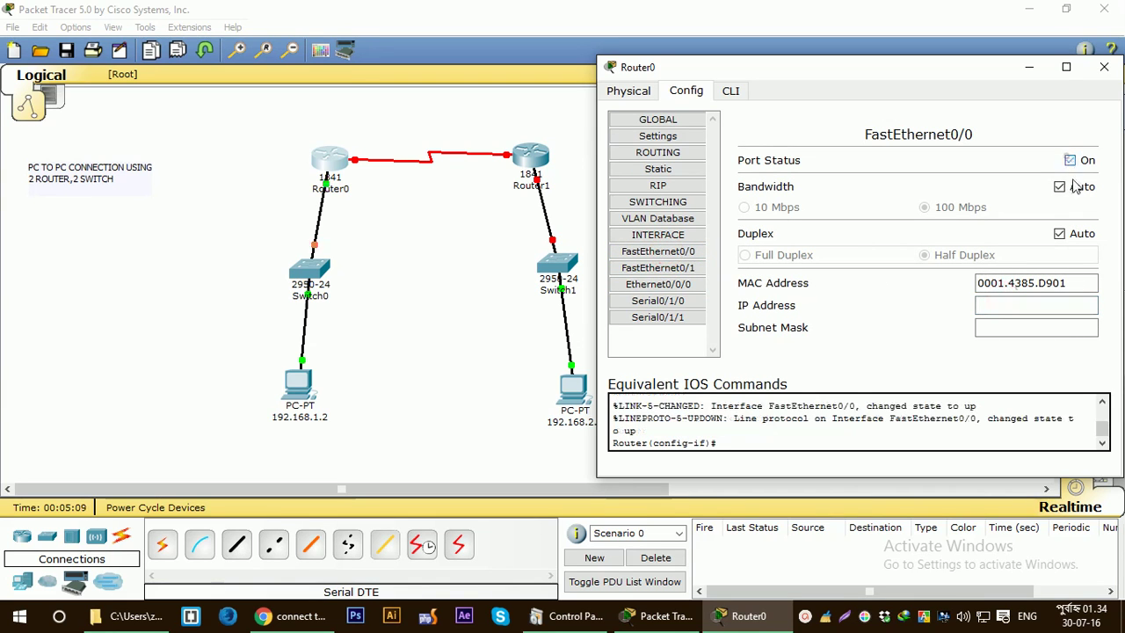
Assign Router0's FastEthernet0/0 the IP address 192.168.1.1 with subnet mask 255.255.255.0.
click(1001, 302)
text(192.168.2.2)
key(BackSpace)
key(BackSpace)
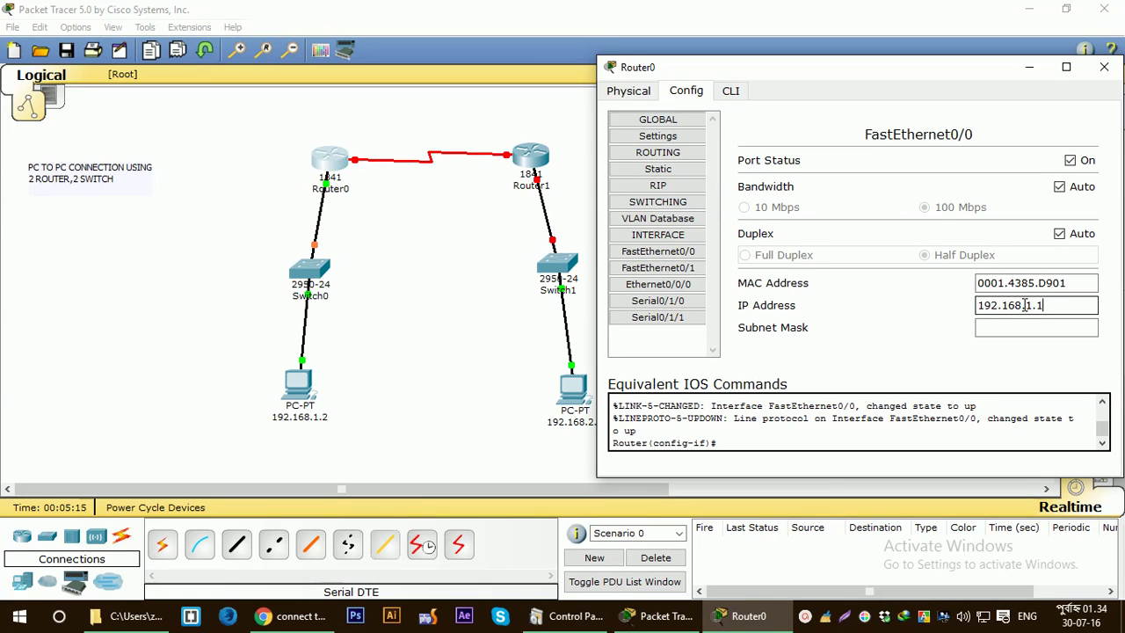
click(1001, 328)
click(923, 367)
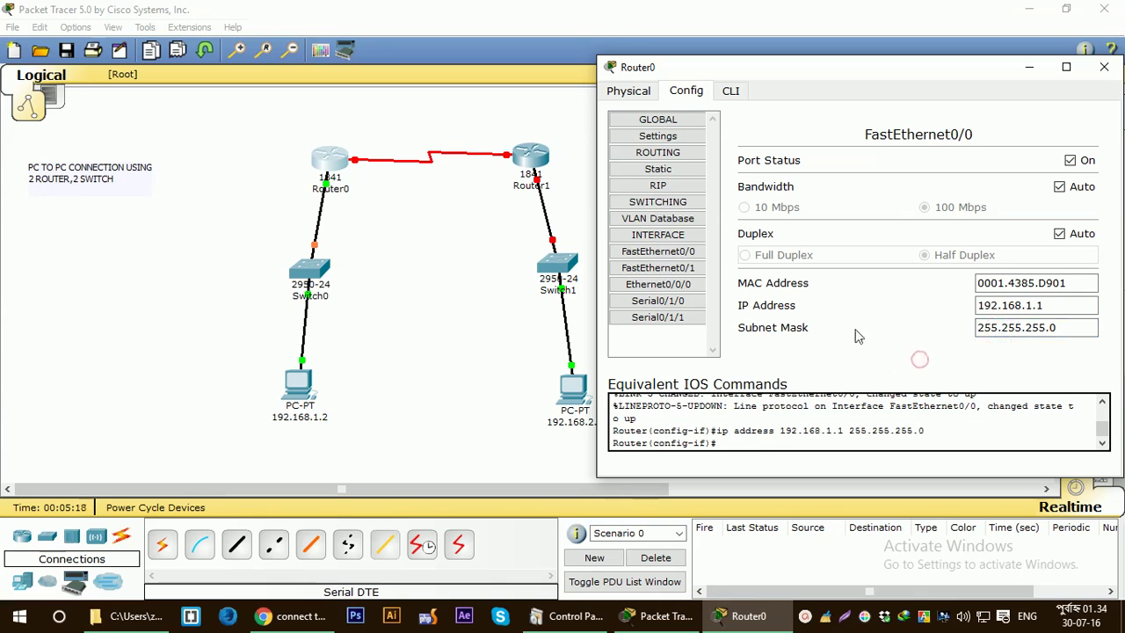
Turn on Router0's Serial0/1/0 port and set its clock rate to 64000.
click(677, 303)
drag(798, 75, 786, 58)
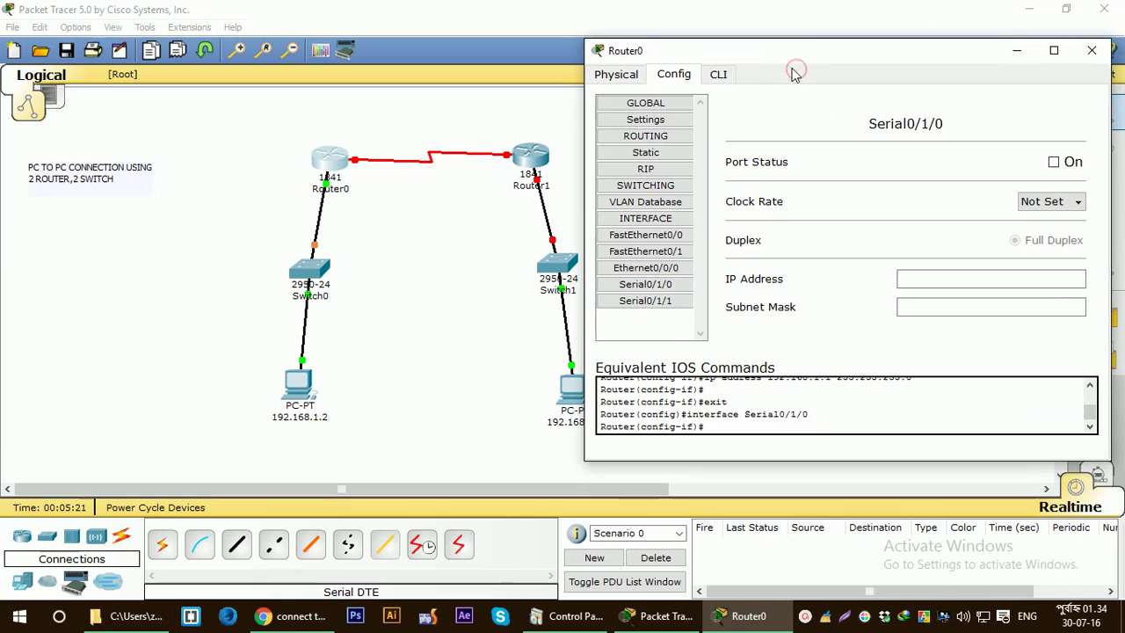
click(668, 289)
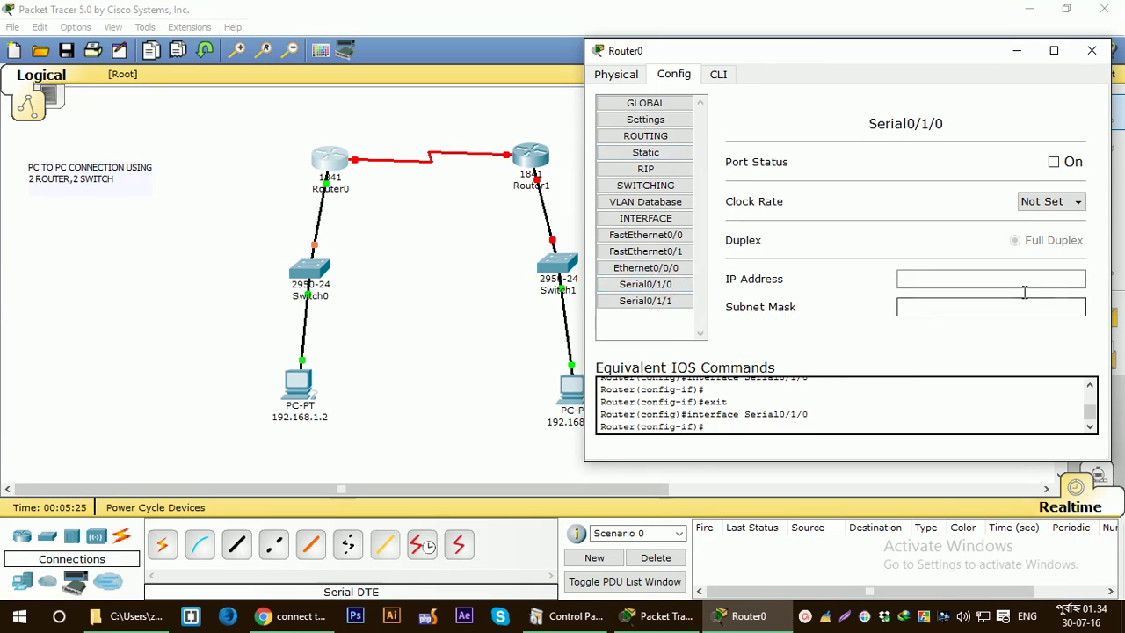
click(1054, 163)
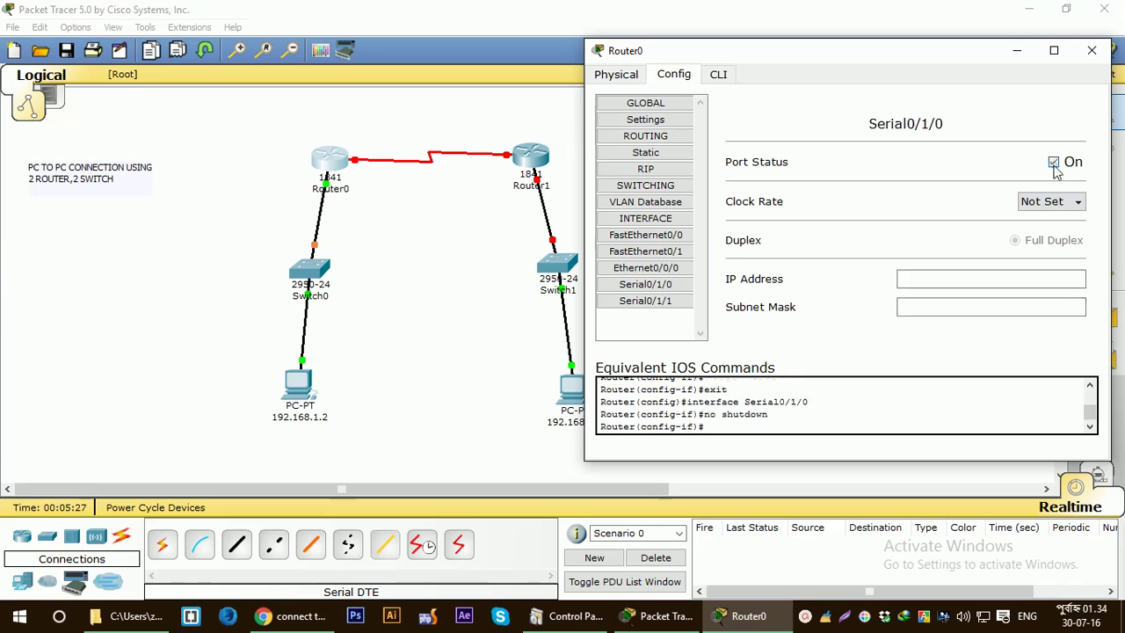
click(1061, 204)
scroll(1060, 300, up, 2)
scroll(1059, 299, up, 2)
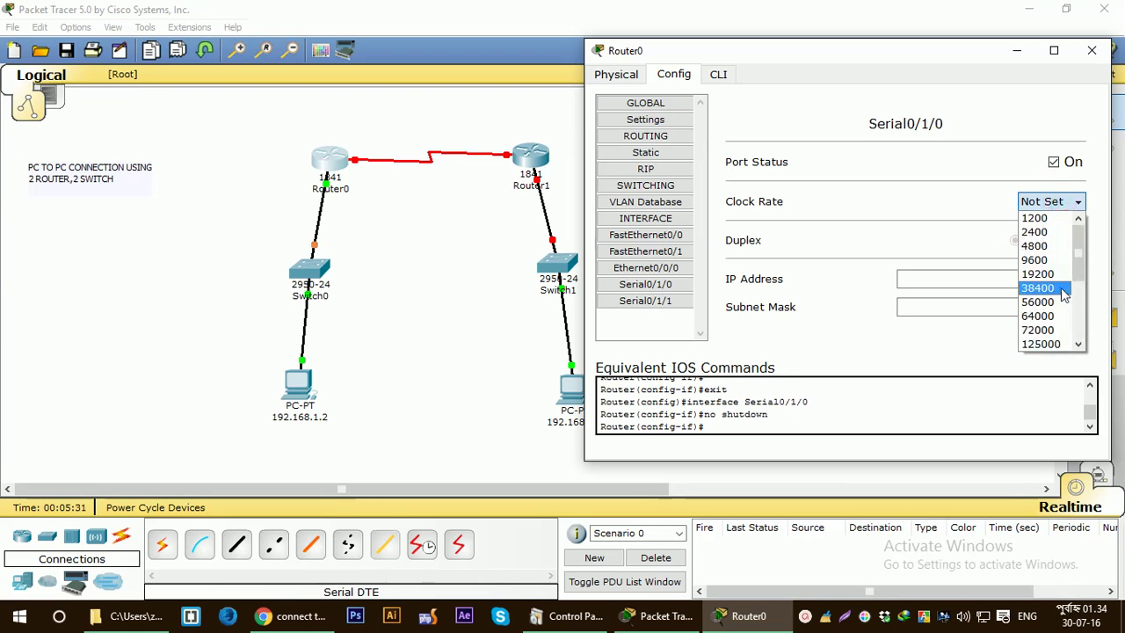
click(1050, 314)
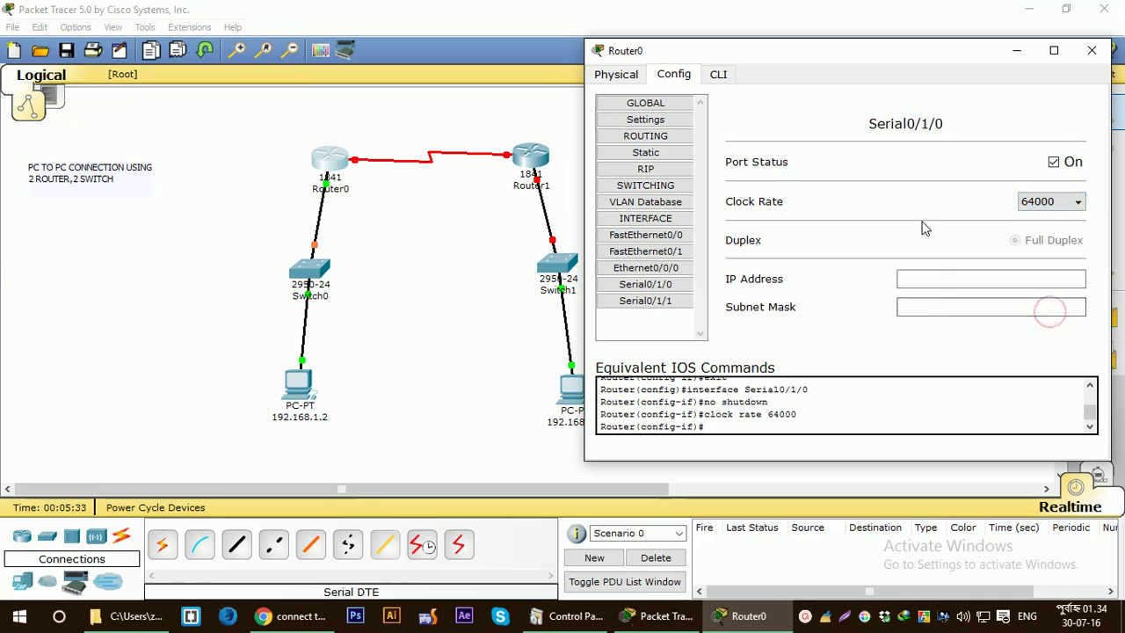
Assign Router0's Serial0/1/0 the IP address 10.0.0.1 with subnet mask 255.255.255.252 and close the router's window.
click(939, 280)
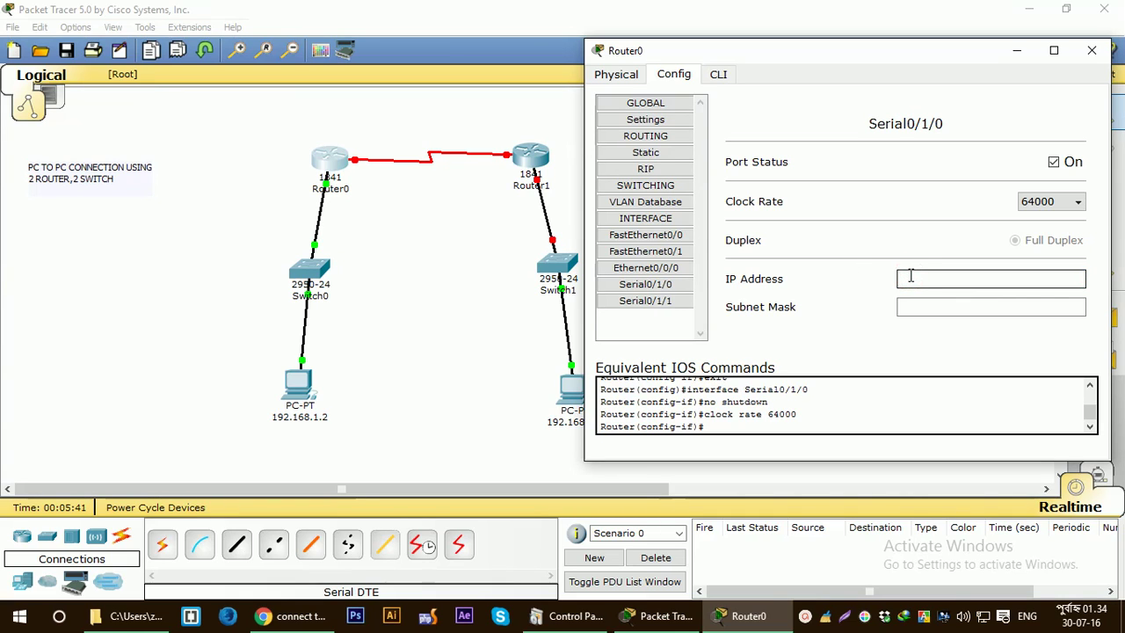
text(10.0.0.1)
click(947, 307)
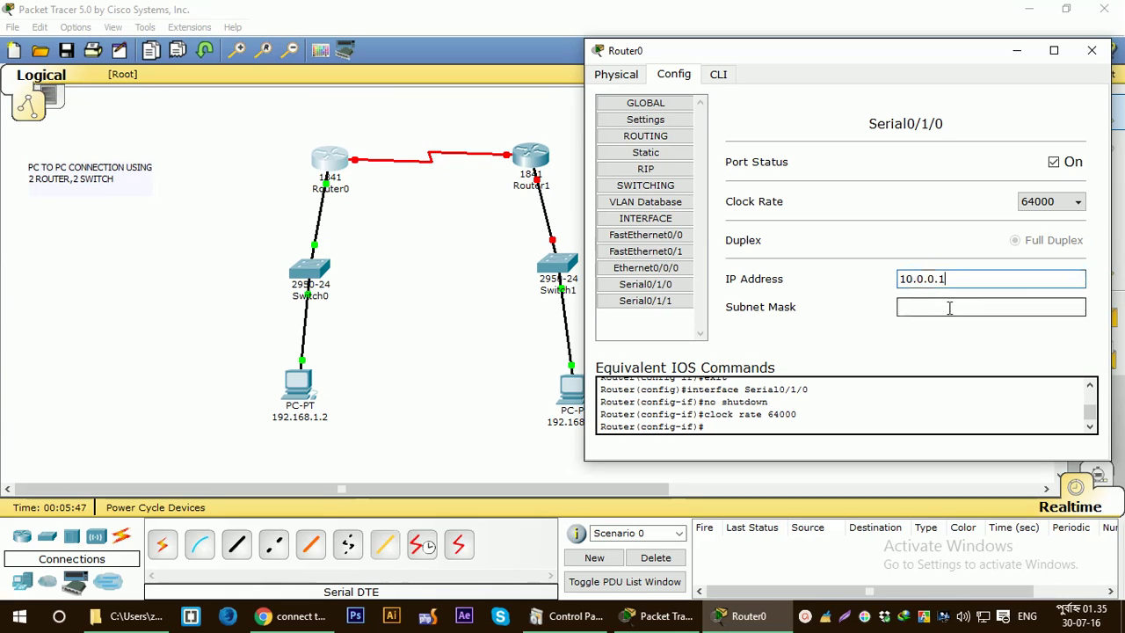
click(972, 307)
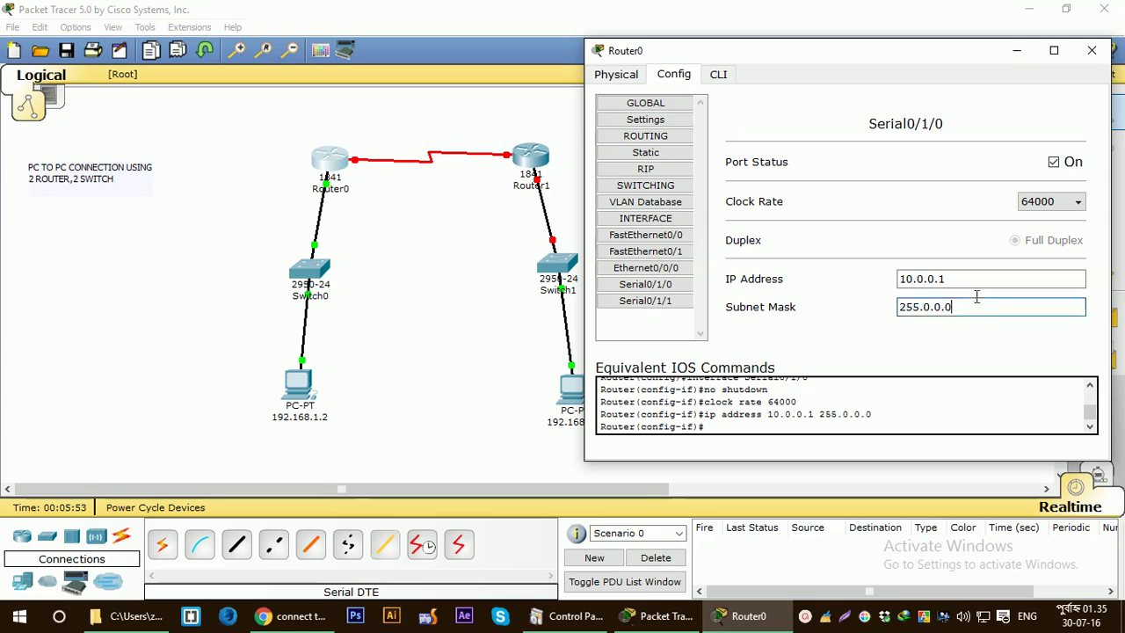
key(BackSpace)
key(BackSpace)
key(BackSpace)
text(255.255)
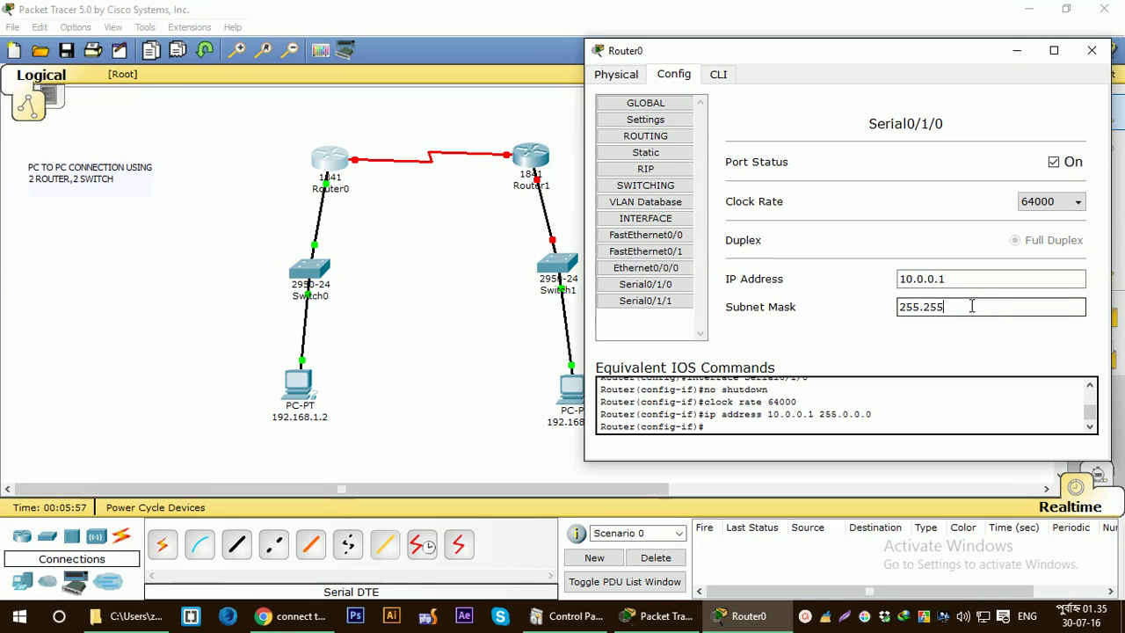
text(.255.252)
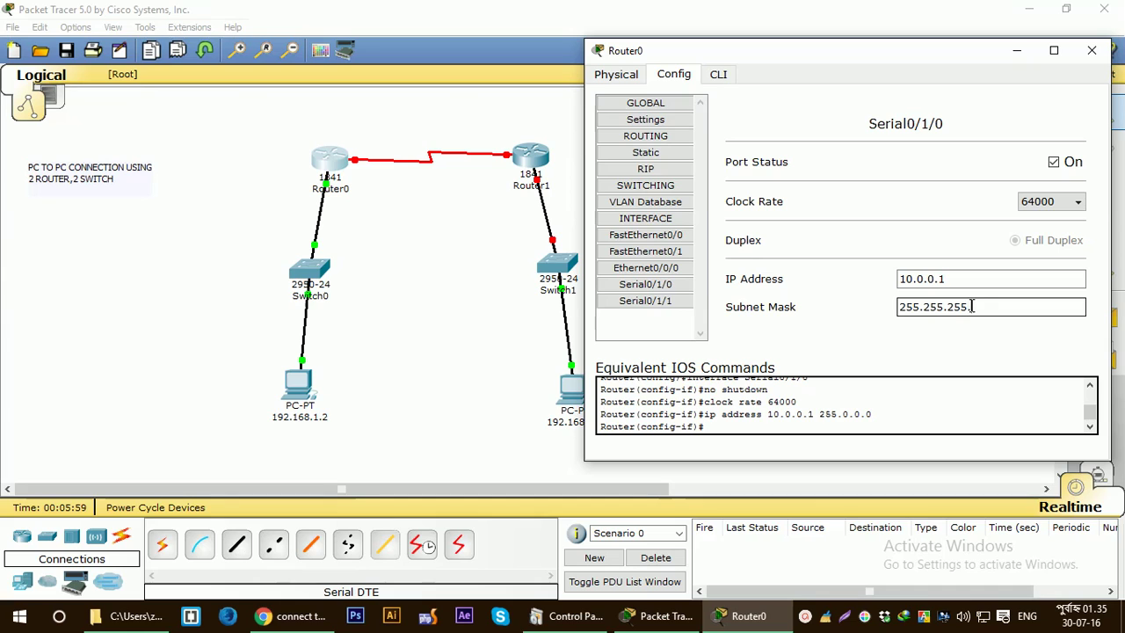
click(847, 317)
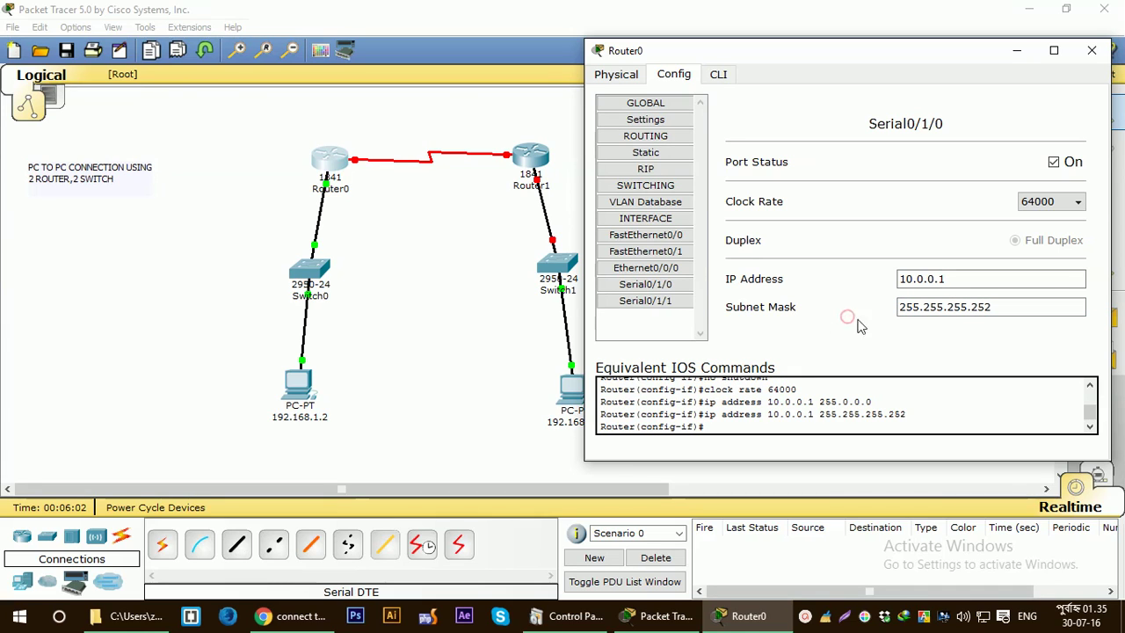
click(1090, 54)
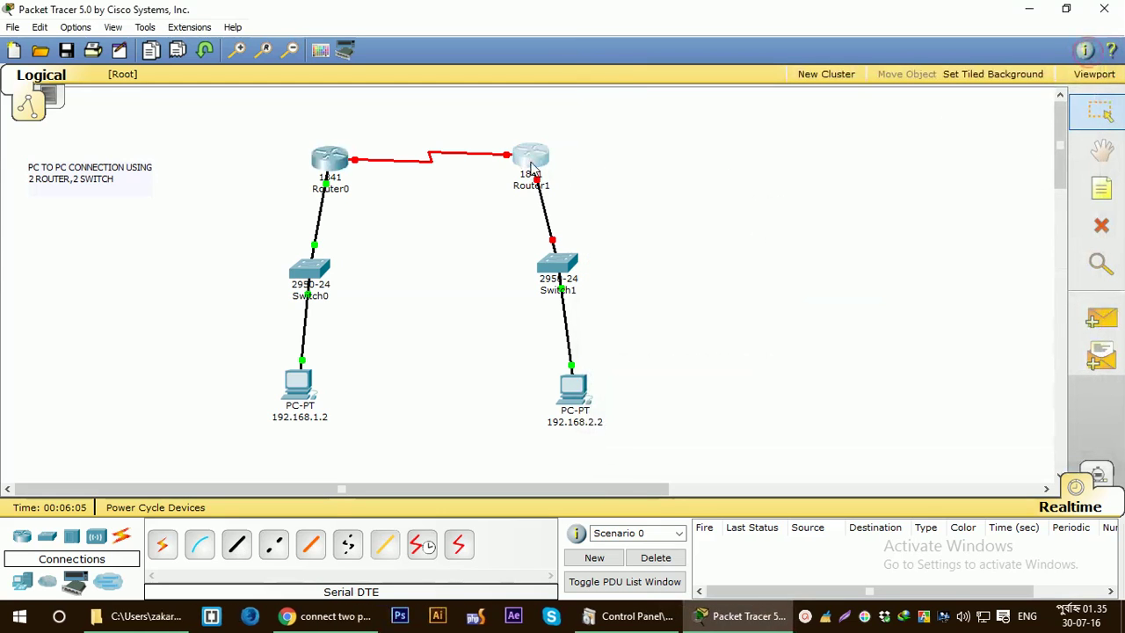
Open Router1's configuration and turn on its FastEthernet0/0 port.
click(530, 161)
drag(413, 98, 889, 66)
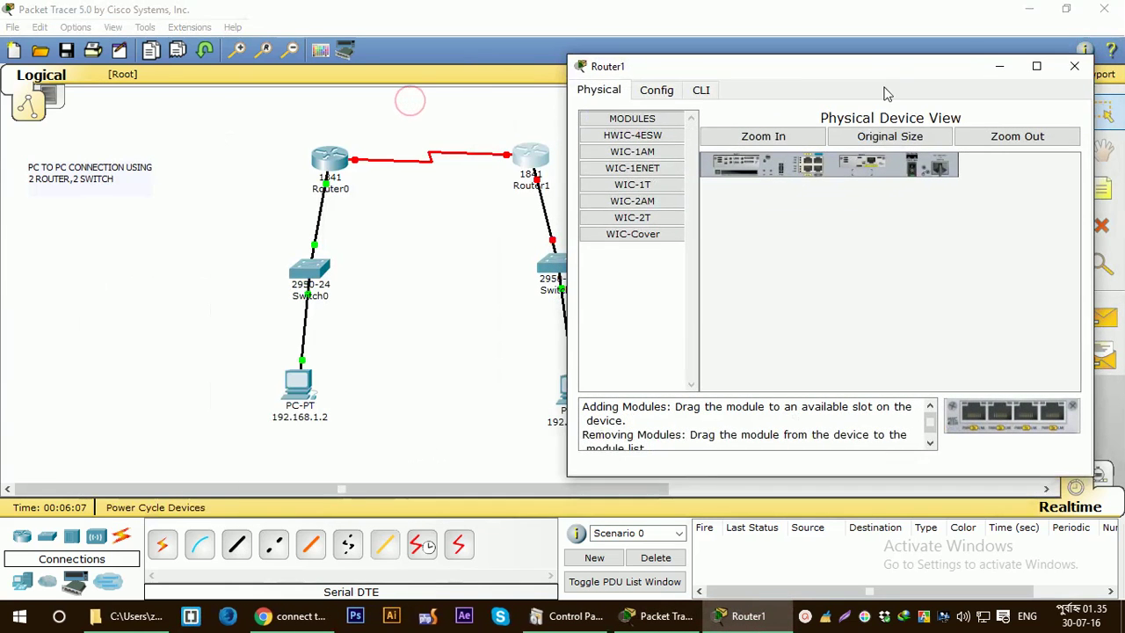
click(658, 91)
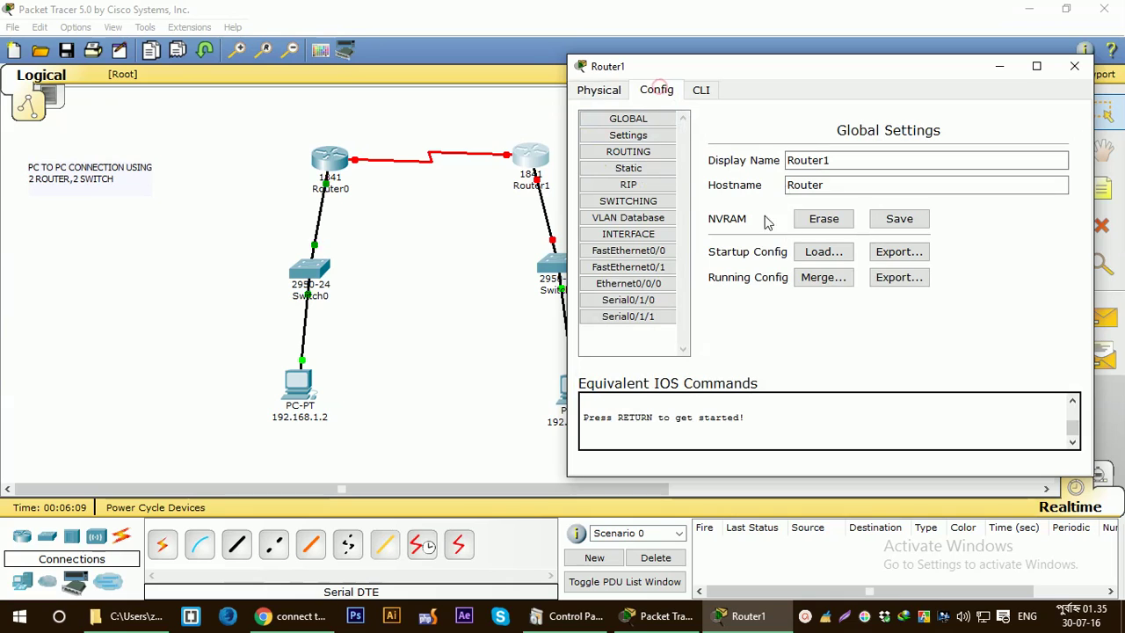
click(641, 250)
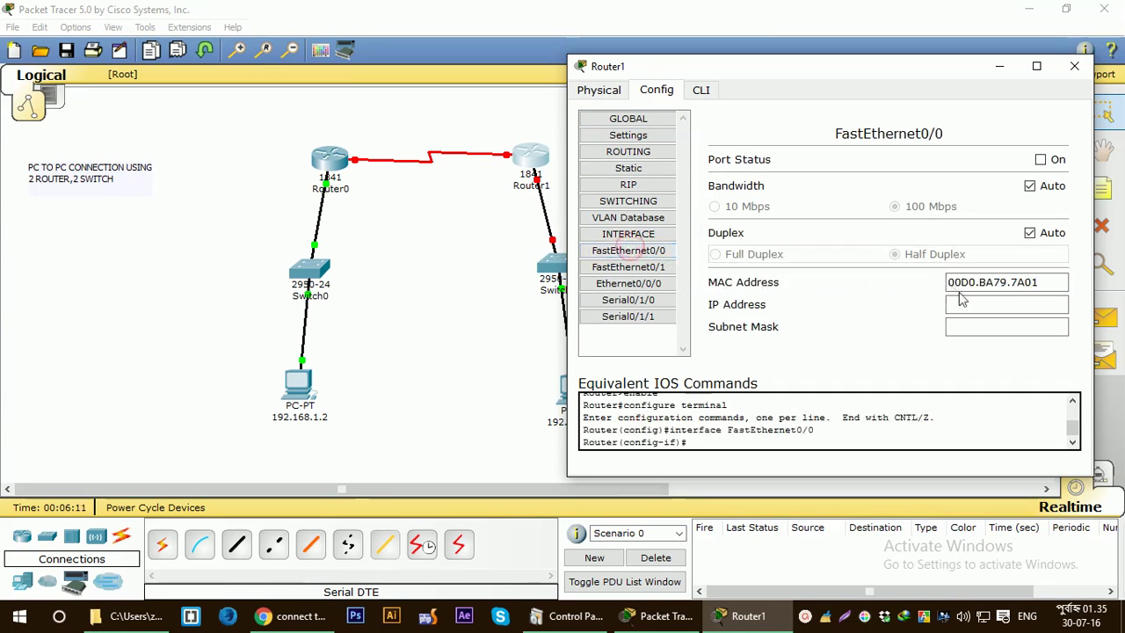
click(1041, 159)
Assign Router1's FastEthernet0/0 the IP address 192.168.2.1 with subnet mask 255.255.255.0.
click(978, 306)
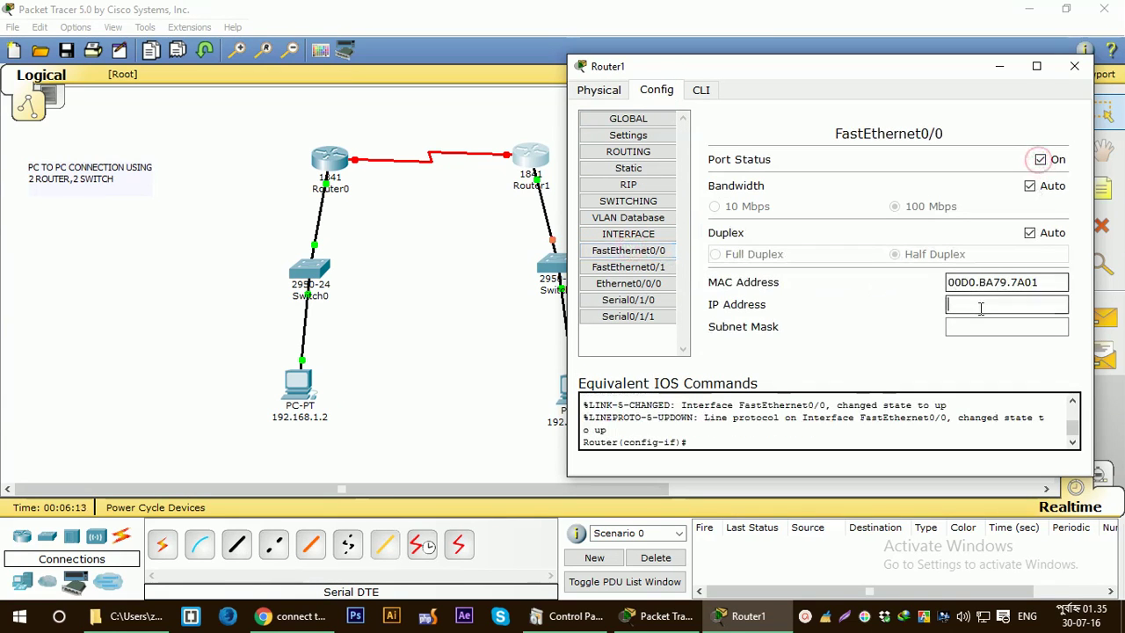
text(192.168.2.)
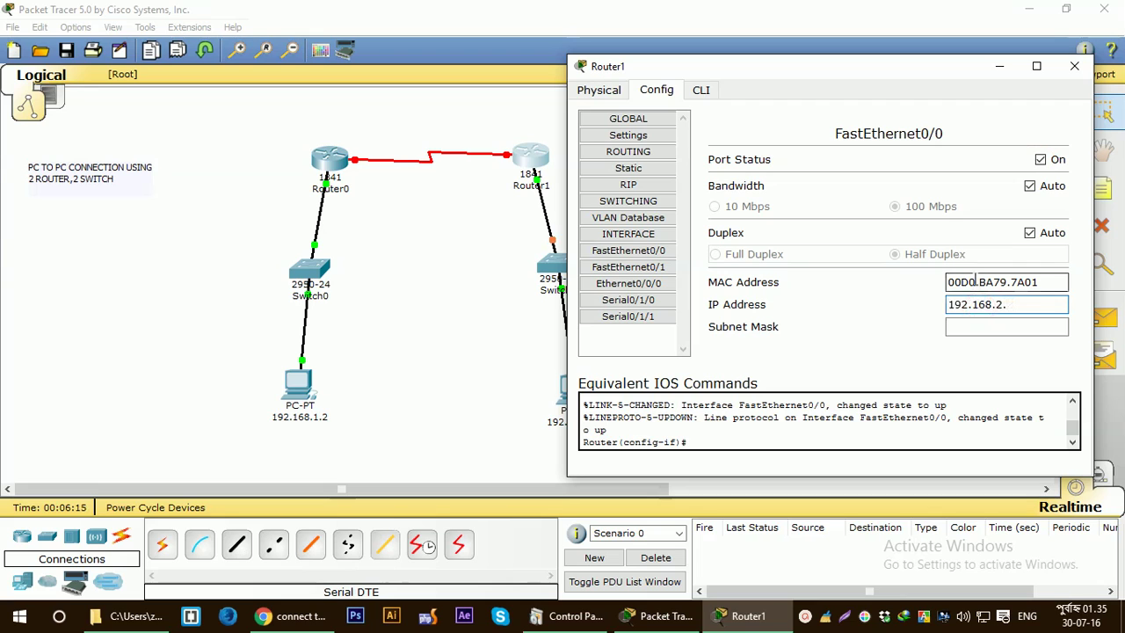
text(1)
key(Tab)
click(876, 364)
Turn on Router1's Serial0/1/0 port and set its clock rate to 64000.
click(646, 300)
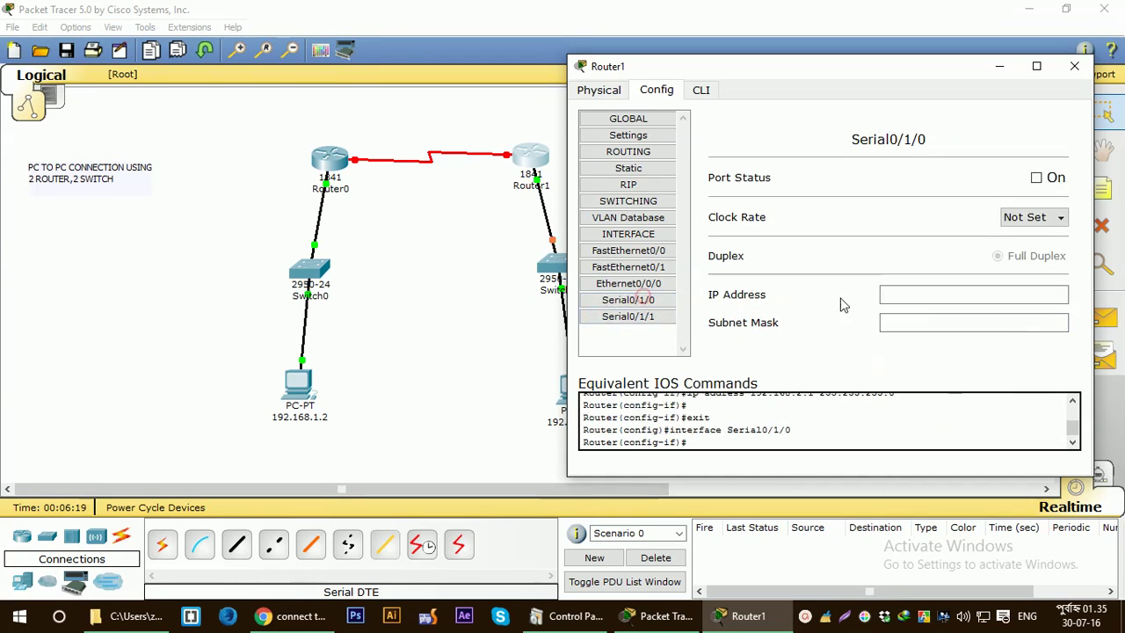
click(1036, 177)
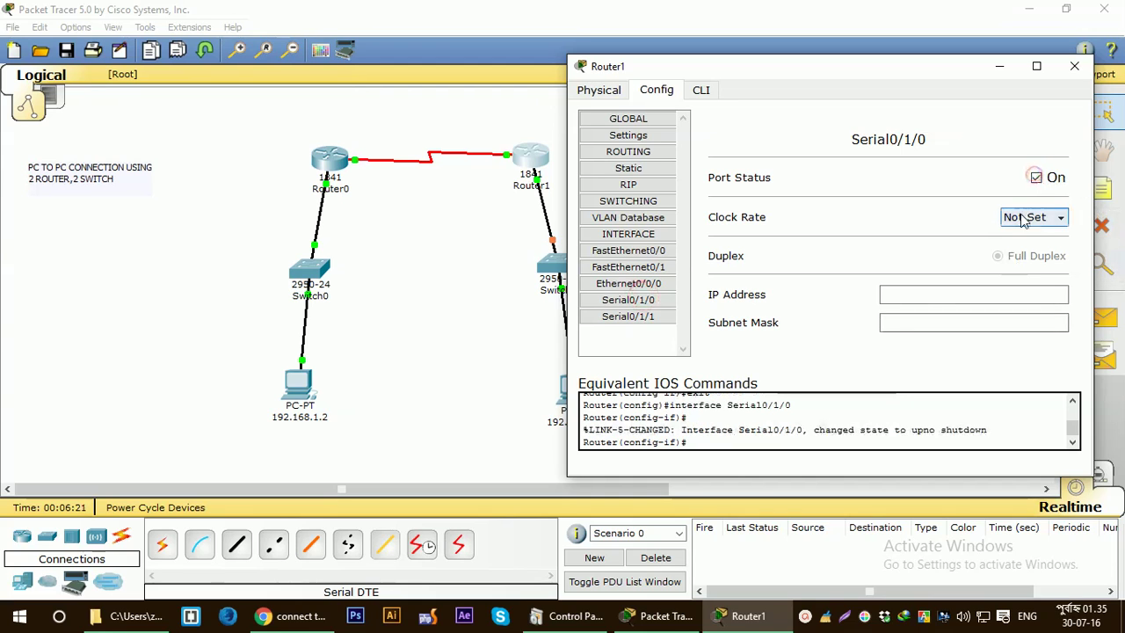
click(1034, 217)
scroll(1024, 303, up, 3)
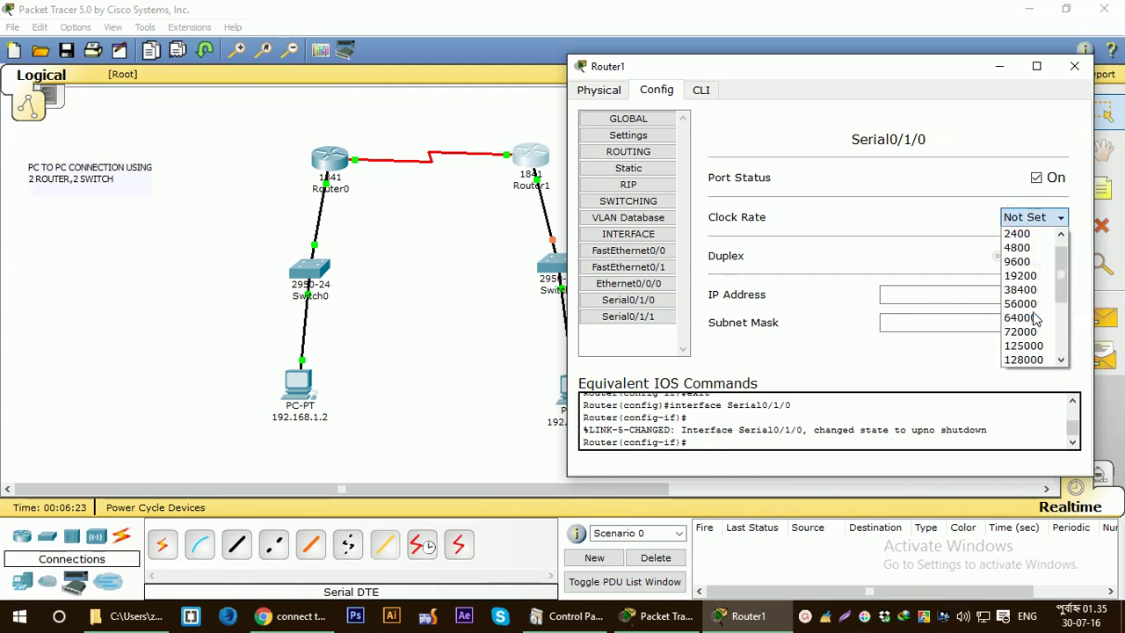
click(1022, 318)
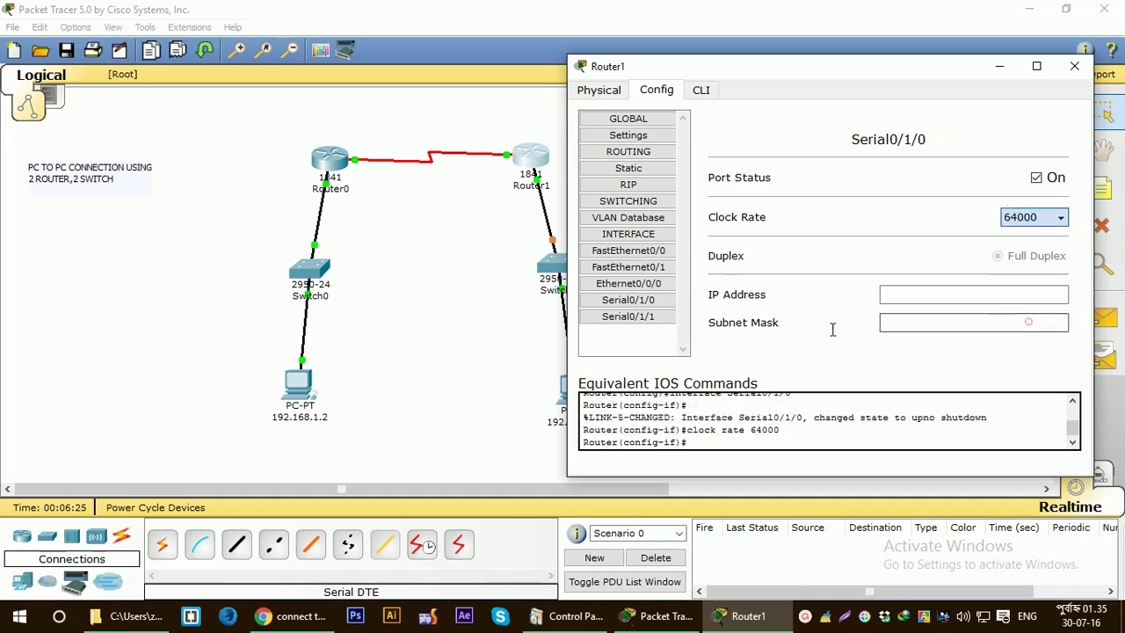
Assign Router1's Serial0/1/0 the IP address 10.0.0.2 with subnet mask 255.255.255.252.
click(648, 303)
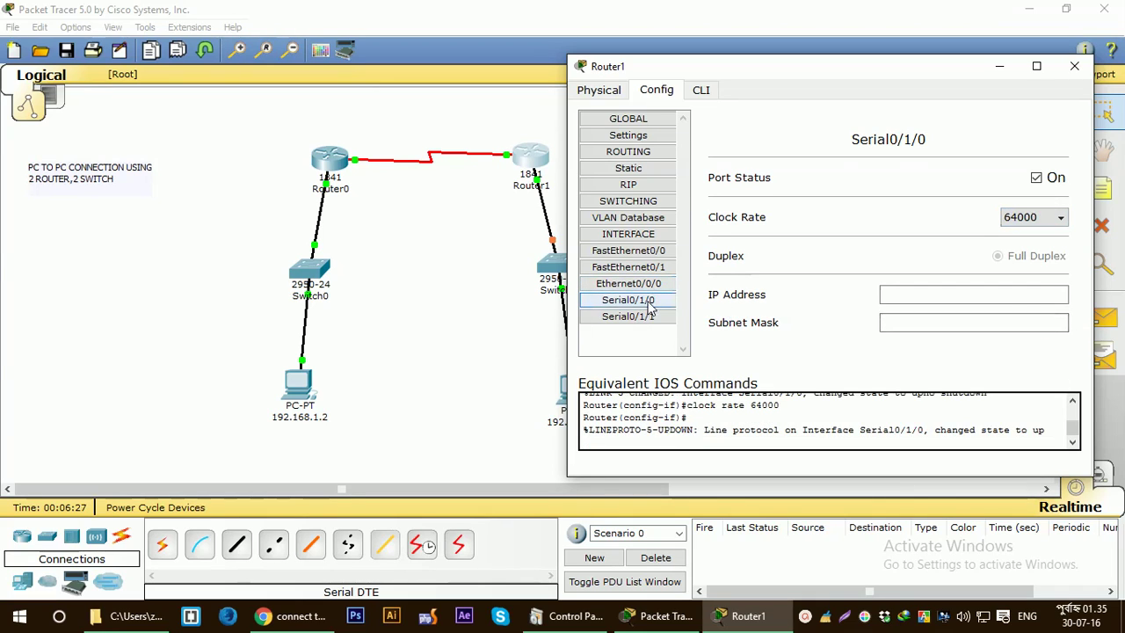
click(914, 293)
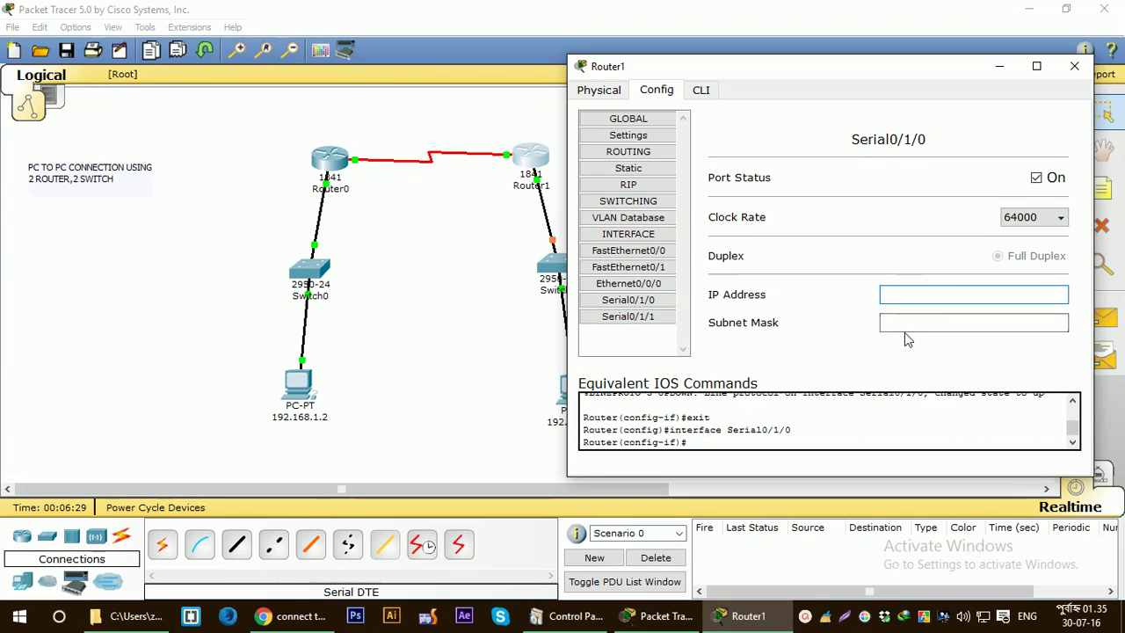
text(10)
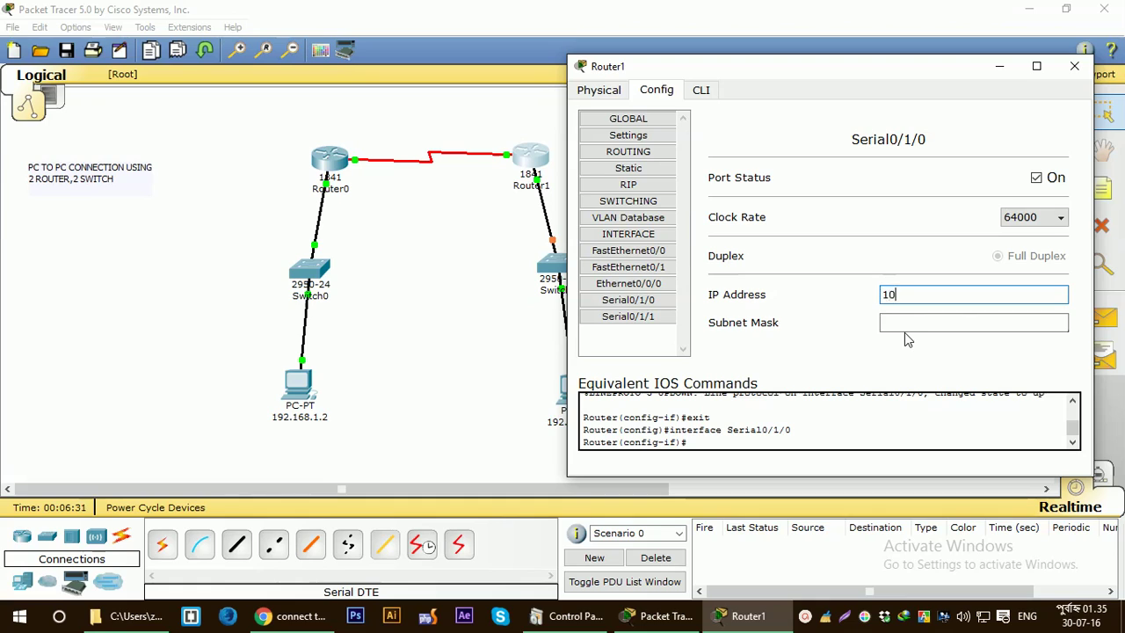
text(.0.0.2)
click(884, 323)
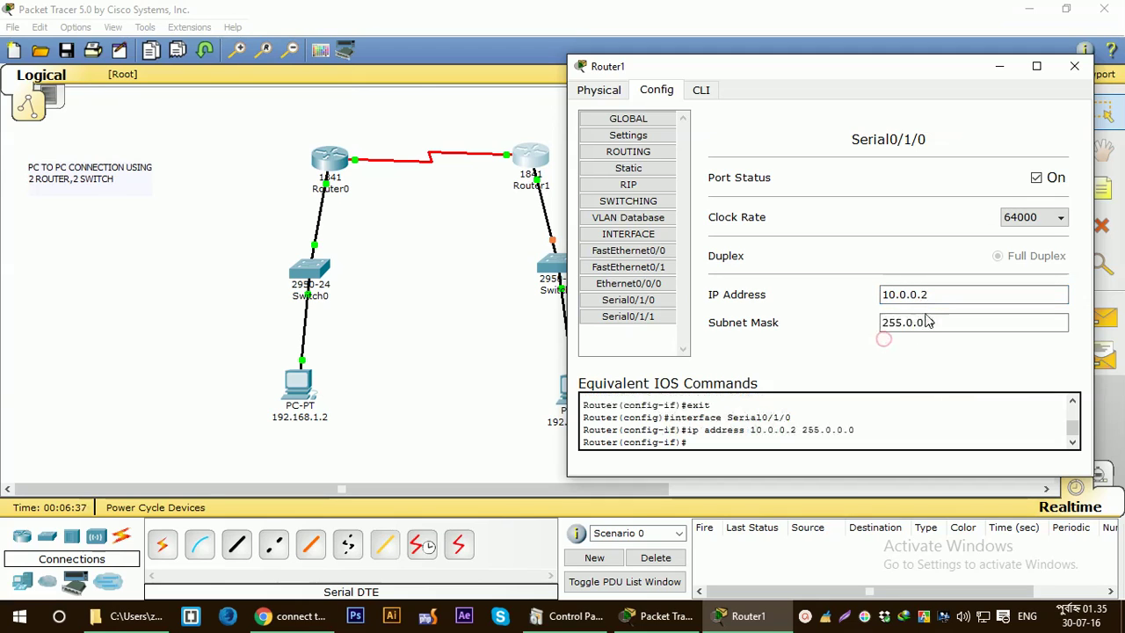
key(BackSpace)
key(BackSpace)
key(BackSpace)
key(BackSpace)
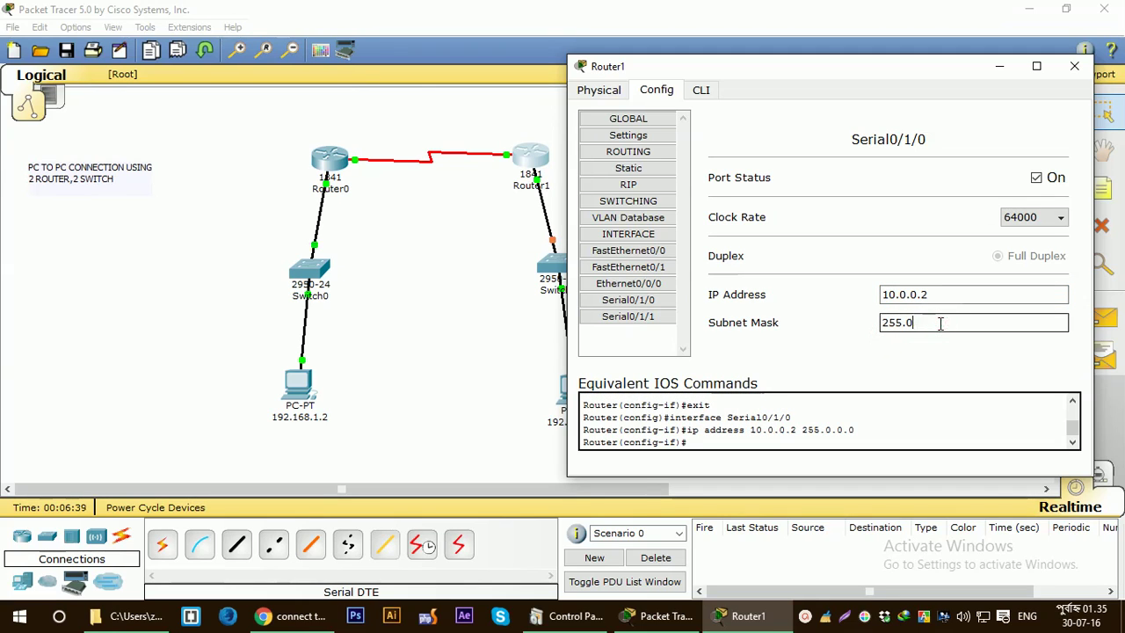
text(255.255.252)
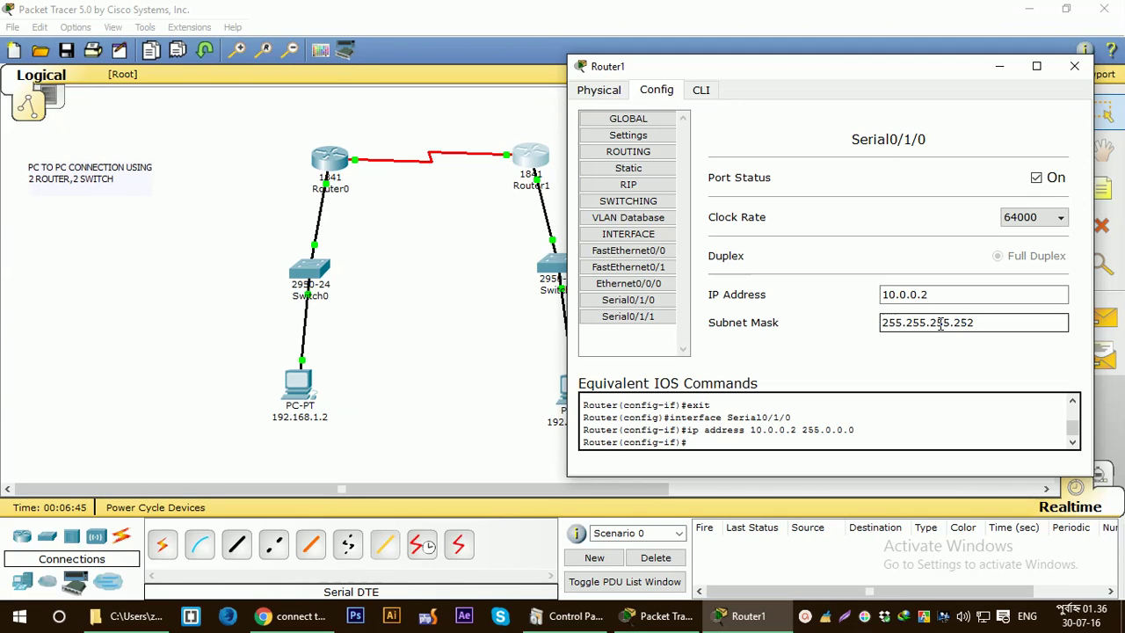
key(Return)
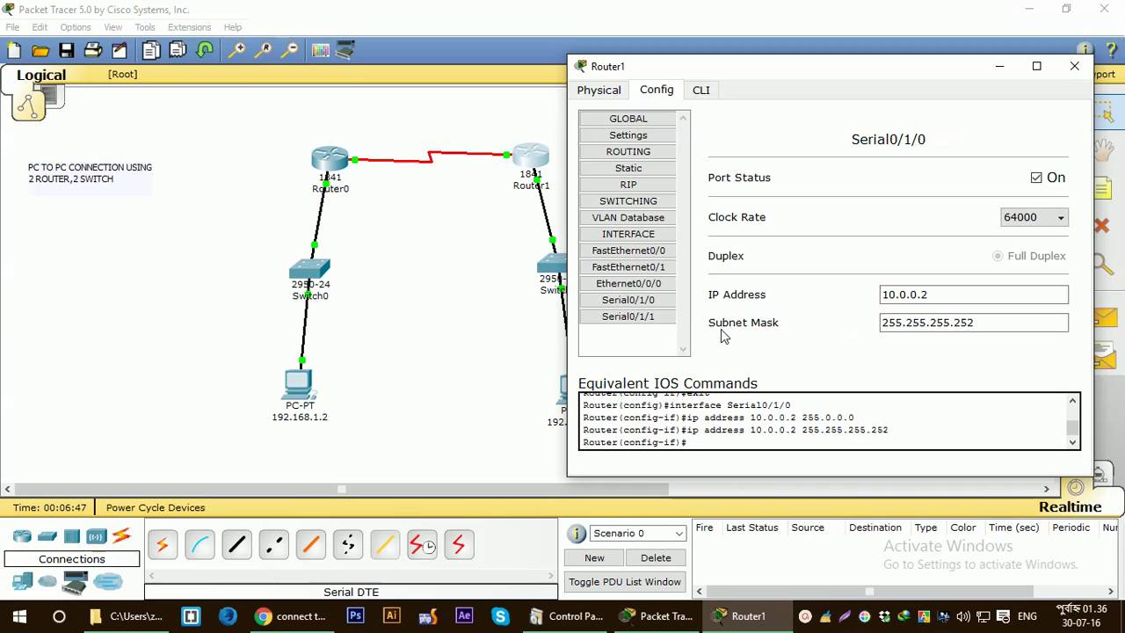
Start an "ip route" command in Router1's command line interface, leave it unsubmitted and close the router's window.
drag(743, 67, 798, 67)
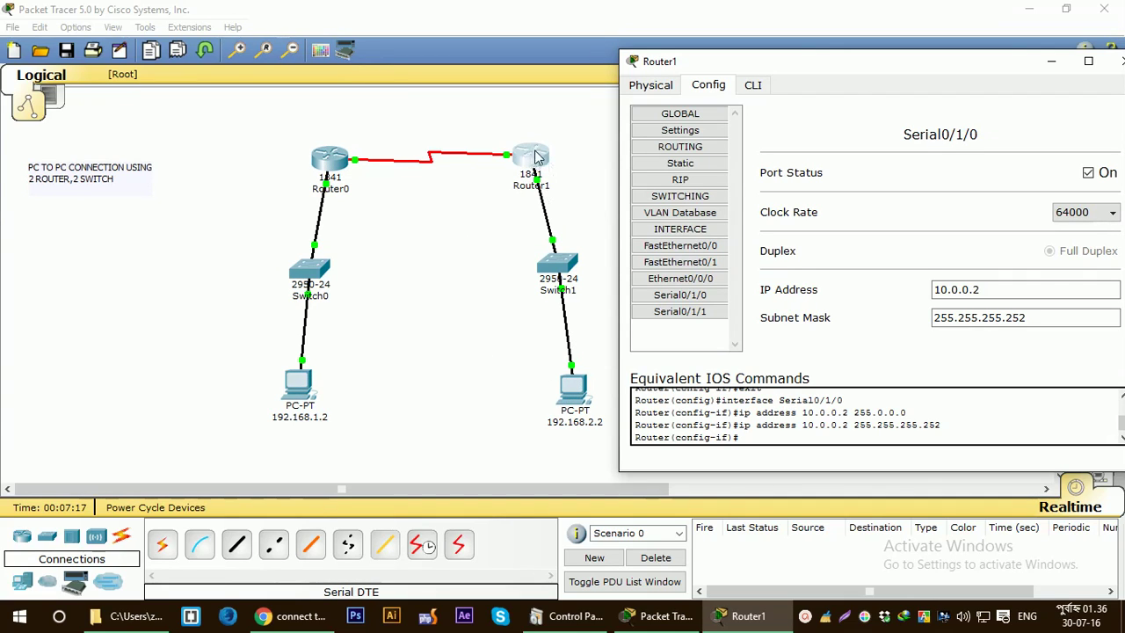
drag(846, 68, 822, 71)
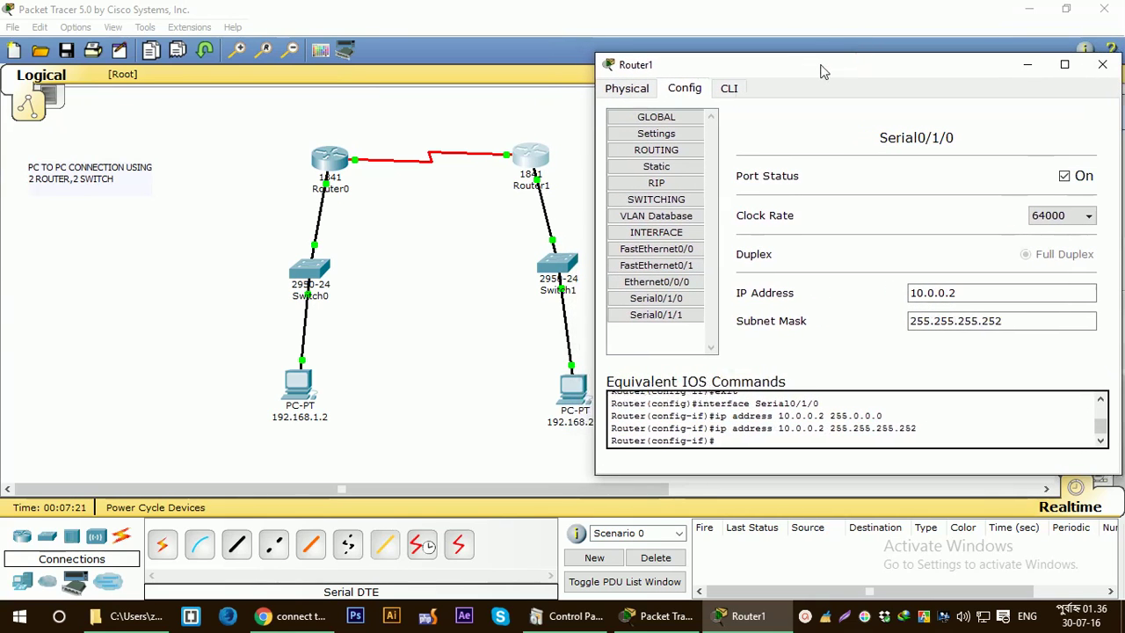
click(739, 92)
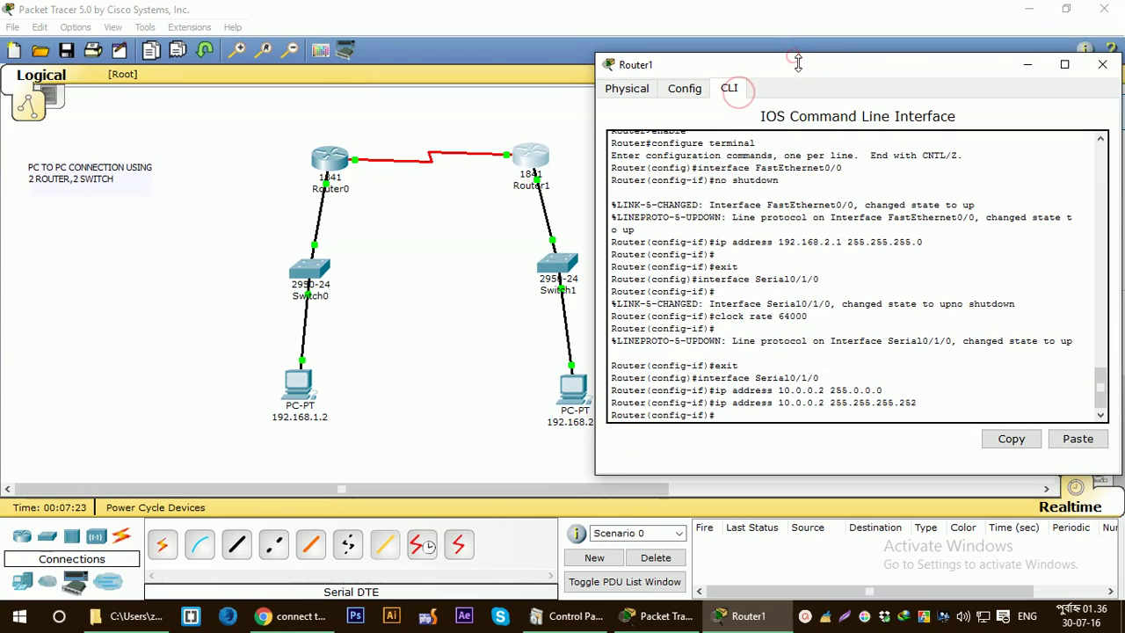
drag(798, 62, 779, 47)
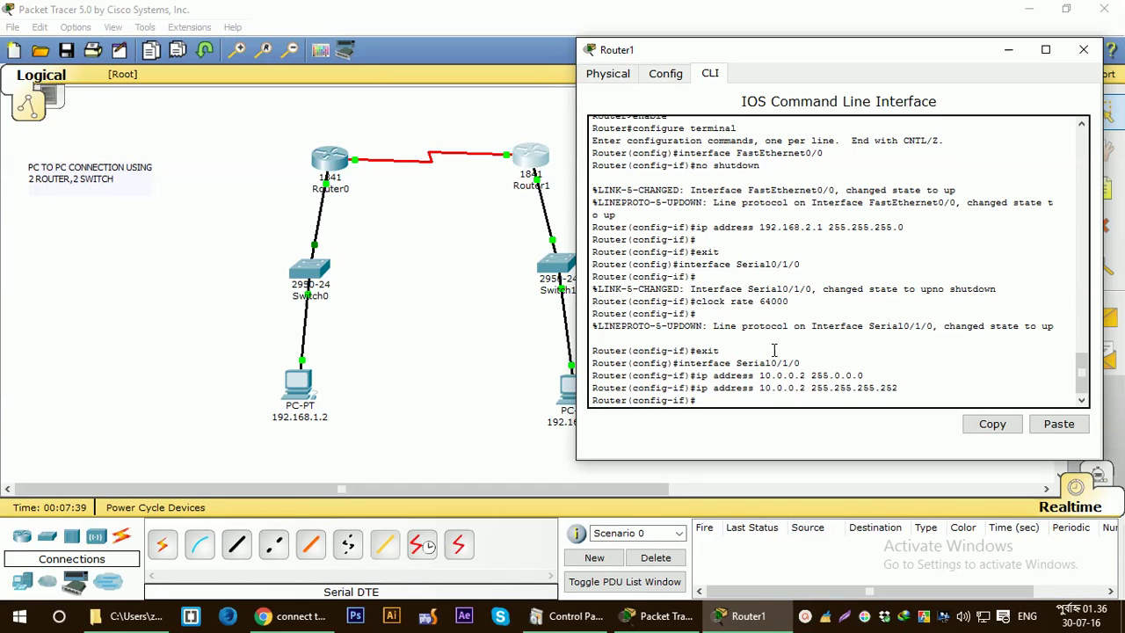
text(ip route)
click(1084, 49)
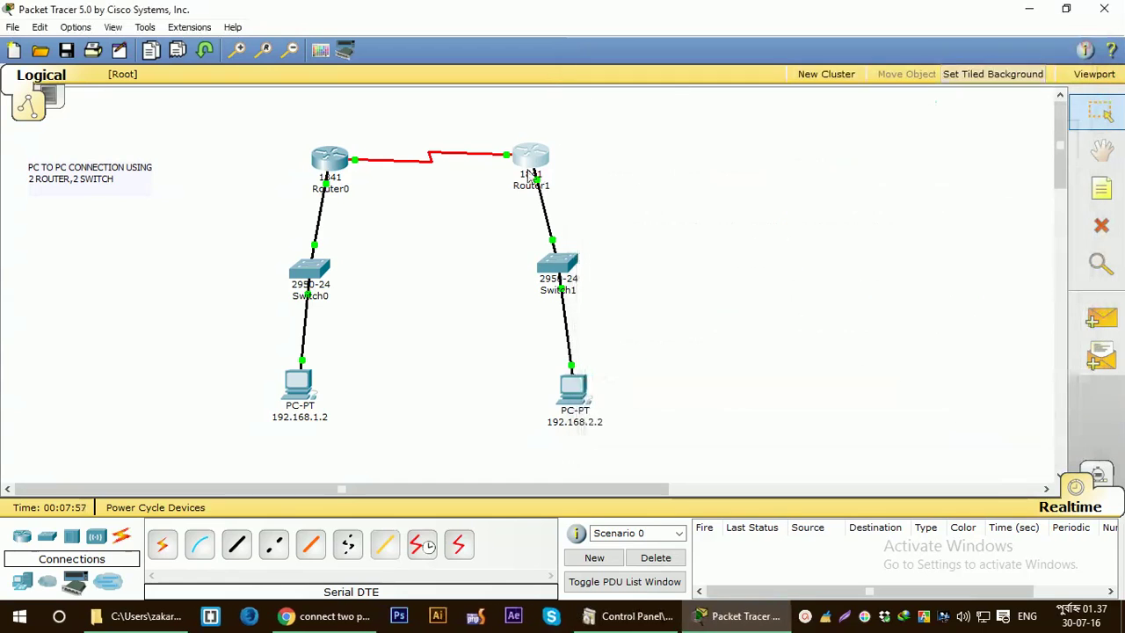
Add a static route on Router0 from its command line: ip route 192.168.2.0 255.255.255.0 10.0.0.2.
click(341, 169)
drag(372, 123, 887, 74)
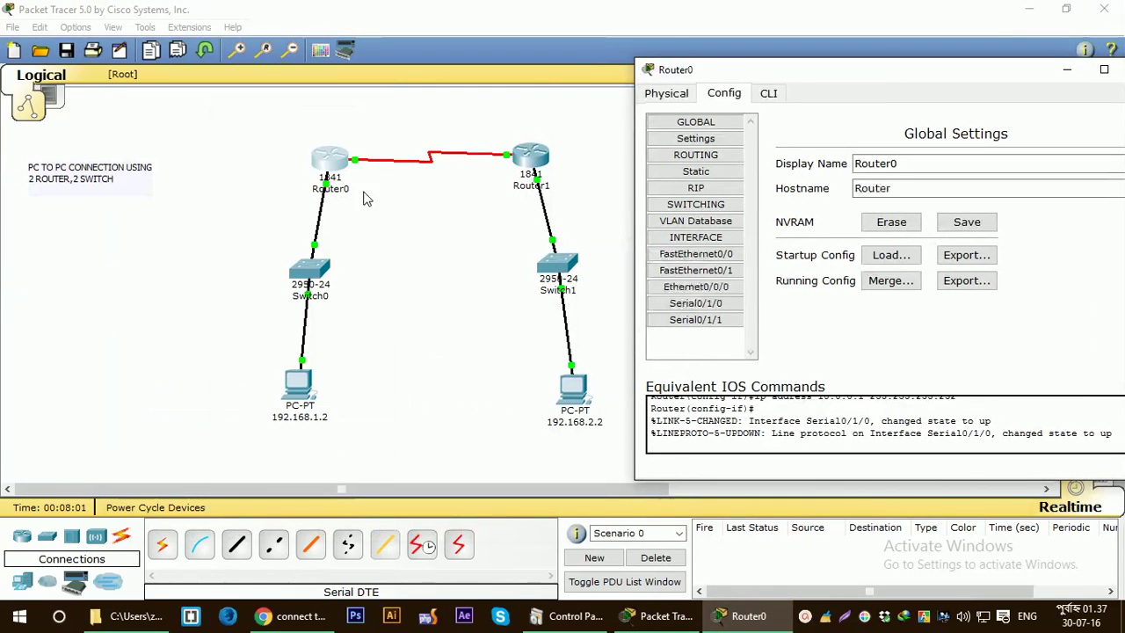
click(768, 93)
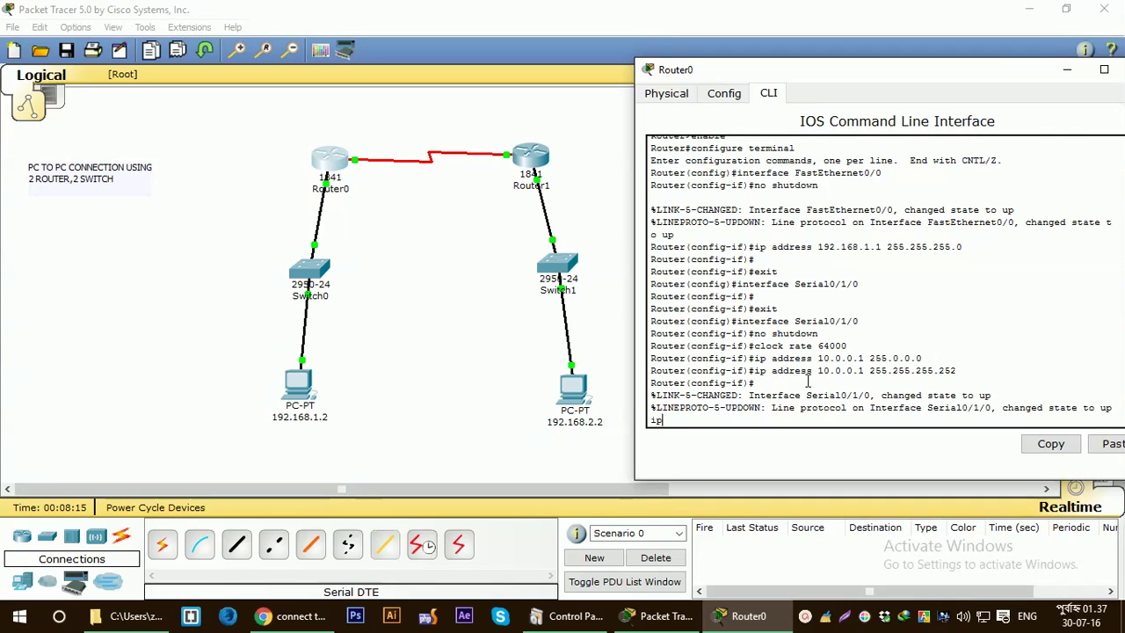
text(route)
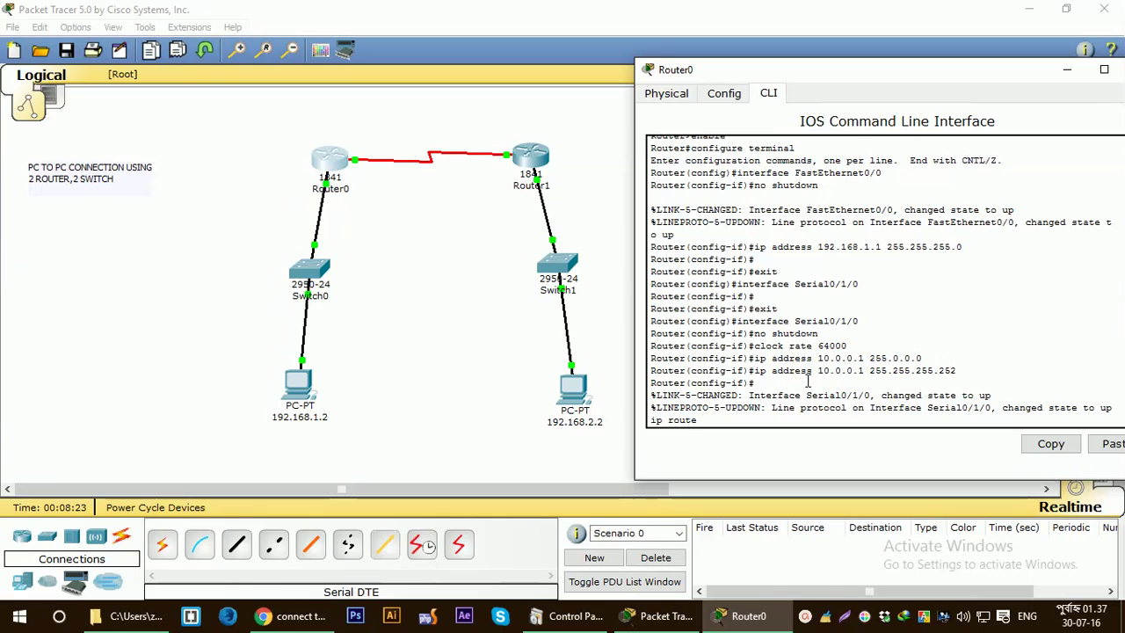
text(192.168.2.0)
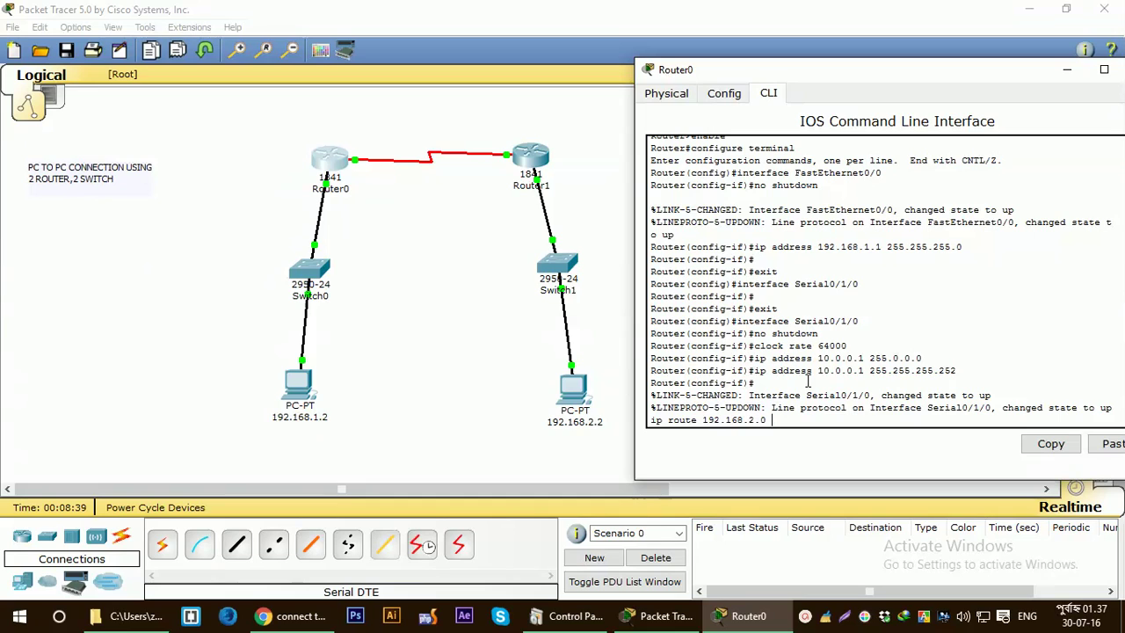
text(255.255.255.0 10.0.0)
text(.2)
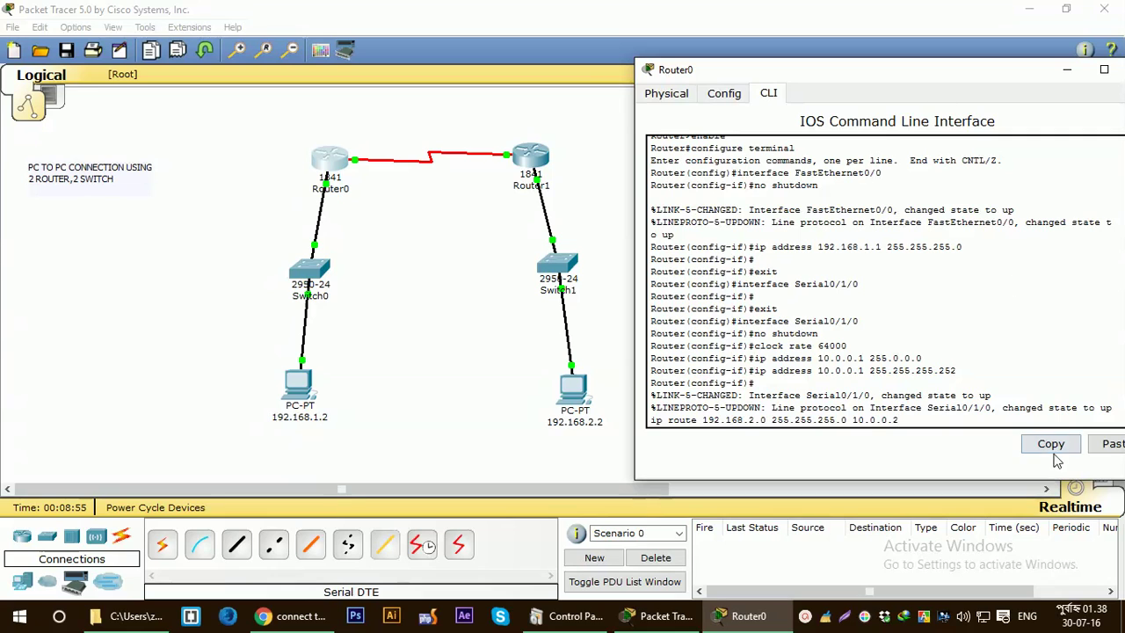
key(Return)
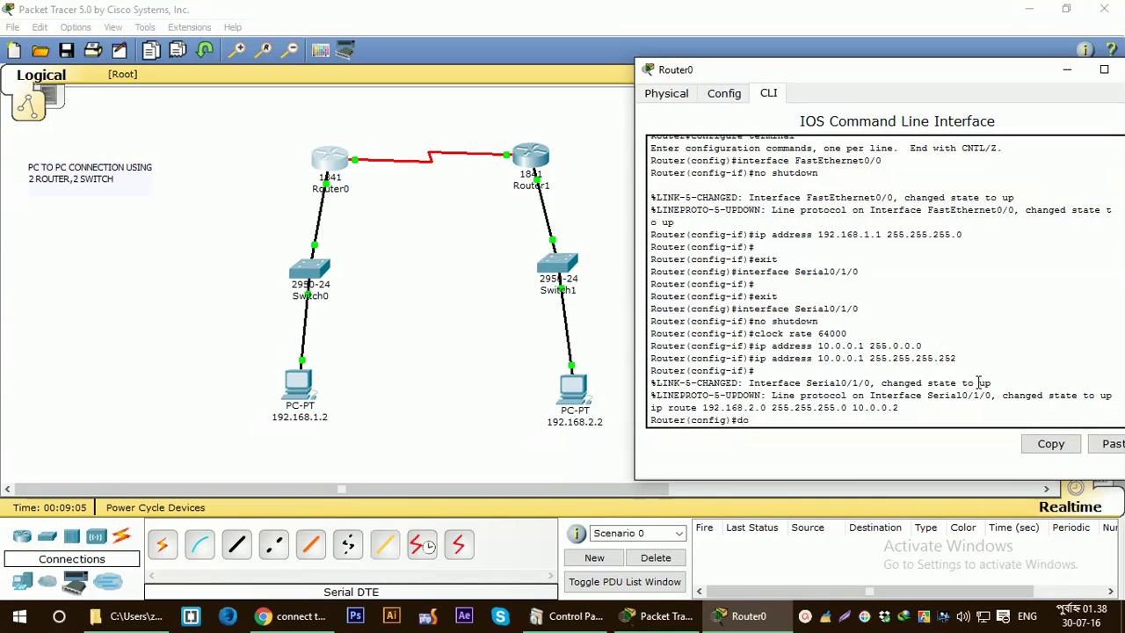
Save Router0's configuration with the command "do wr" and close the router's window.
key(Return)
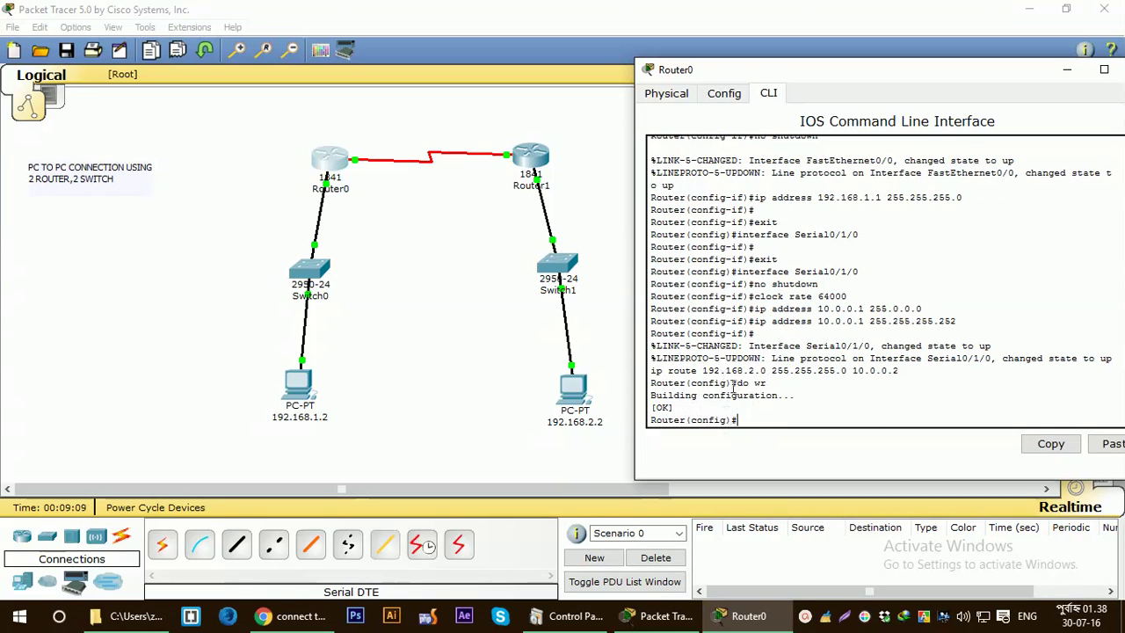
drag(851, 68, 705, 63)
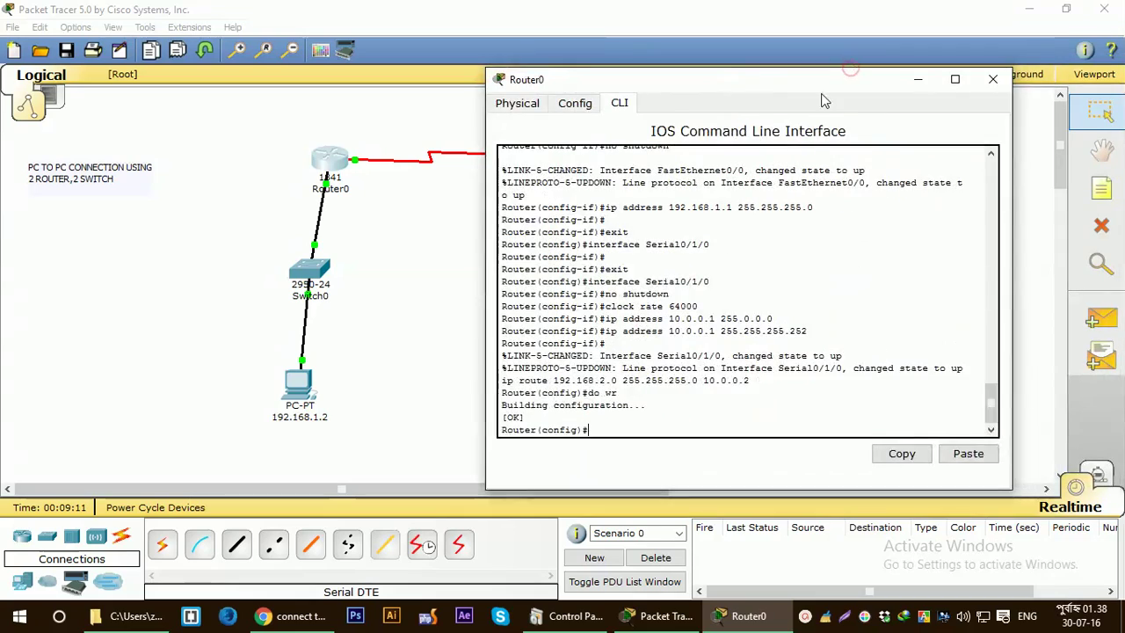
click(986, 72)
Complete Router1's static route command as "ip route 192.168.1.0 255.255.255.0 10.0.0.1" and save the configuration with "do wr".
click(538, 163)
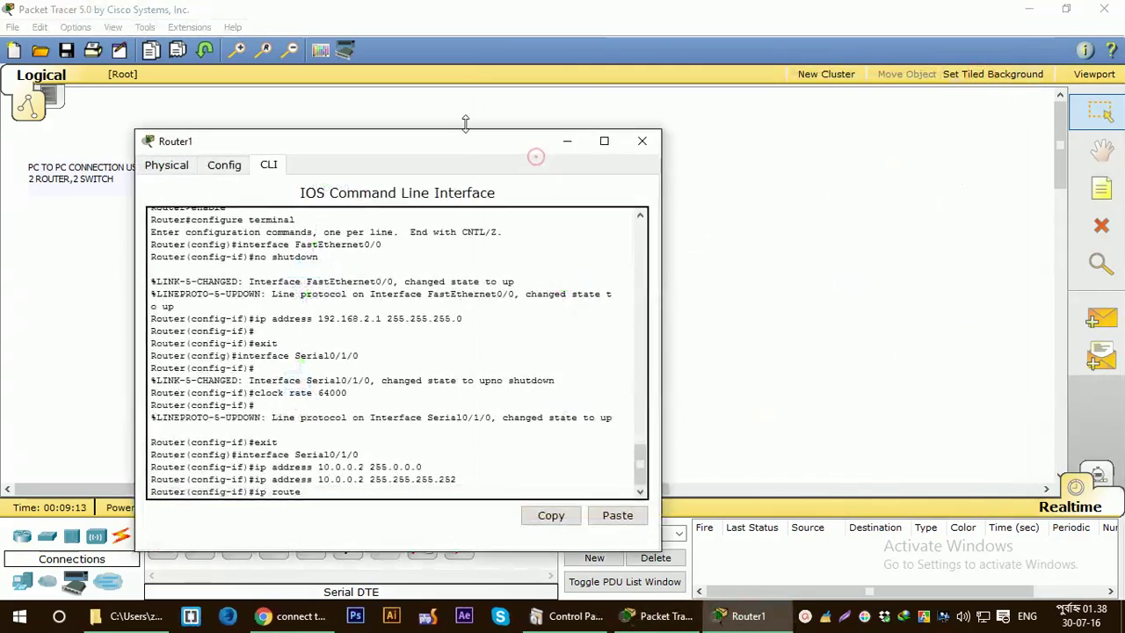
drag(448, 143, 918, 62)
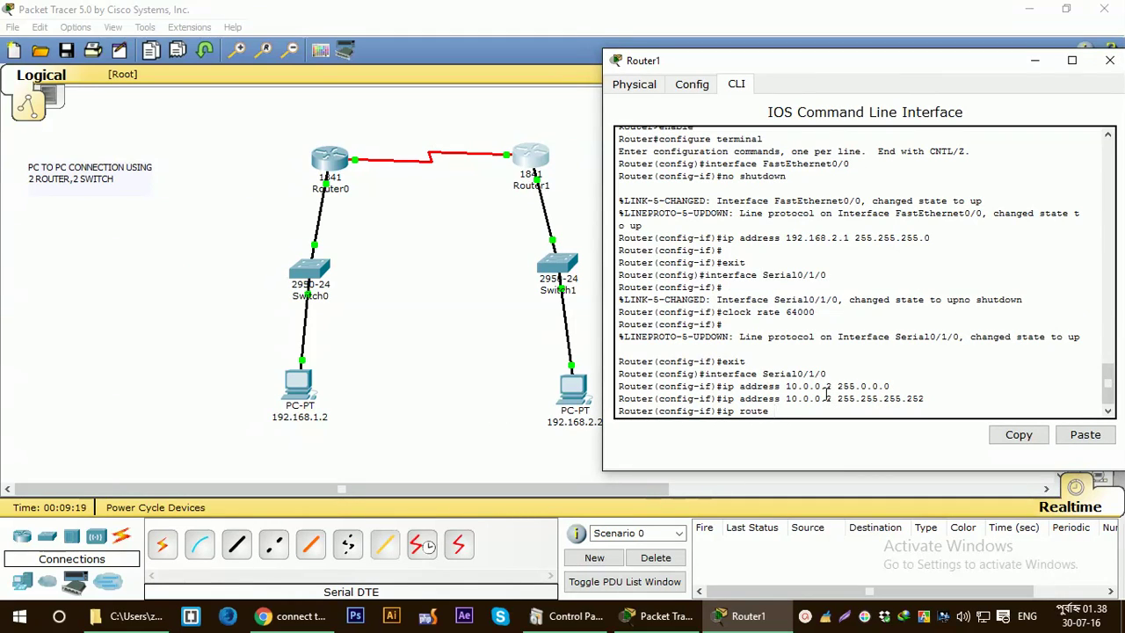
text(92.)
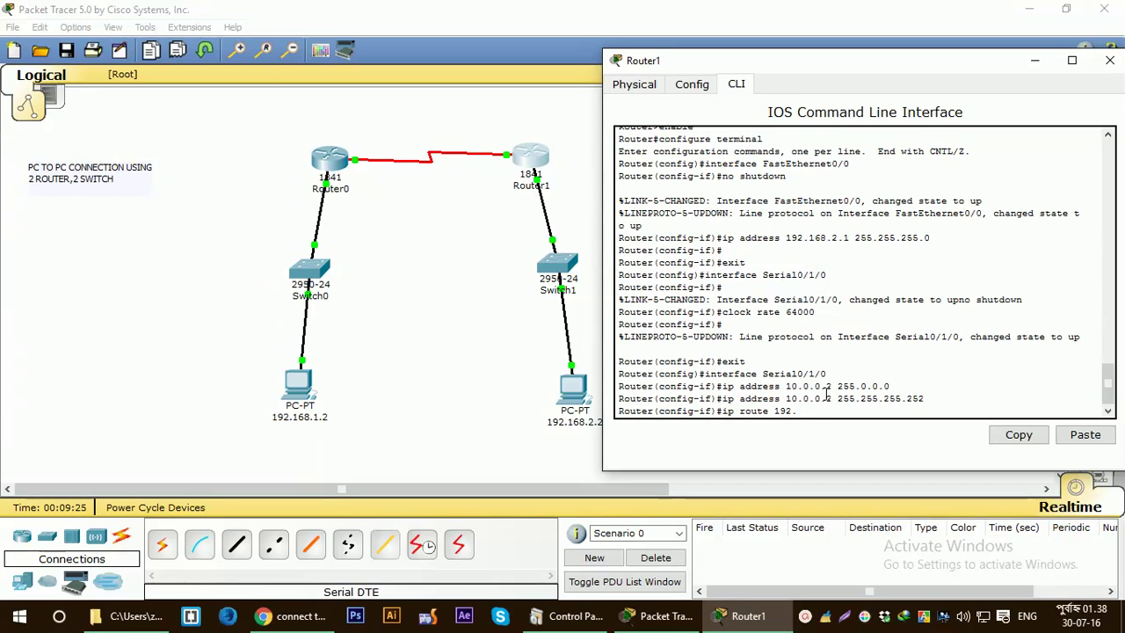
text(168.)
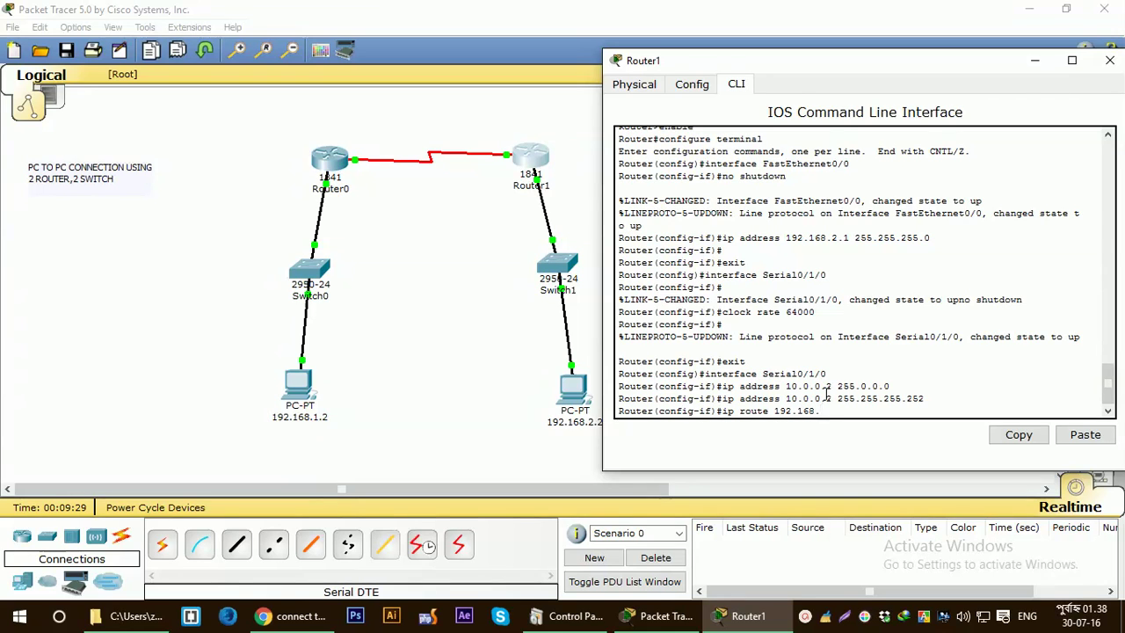
text(1.0 255)
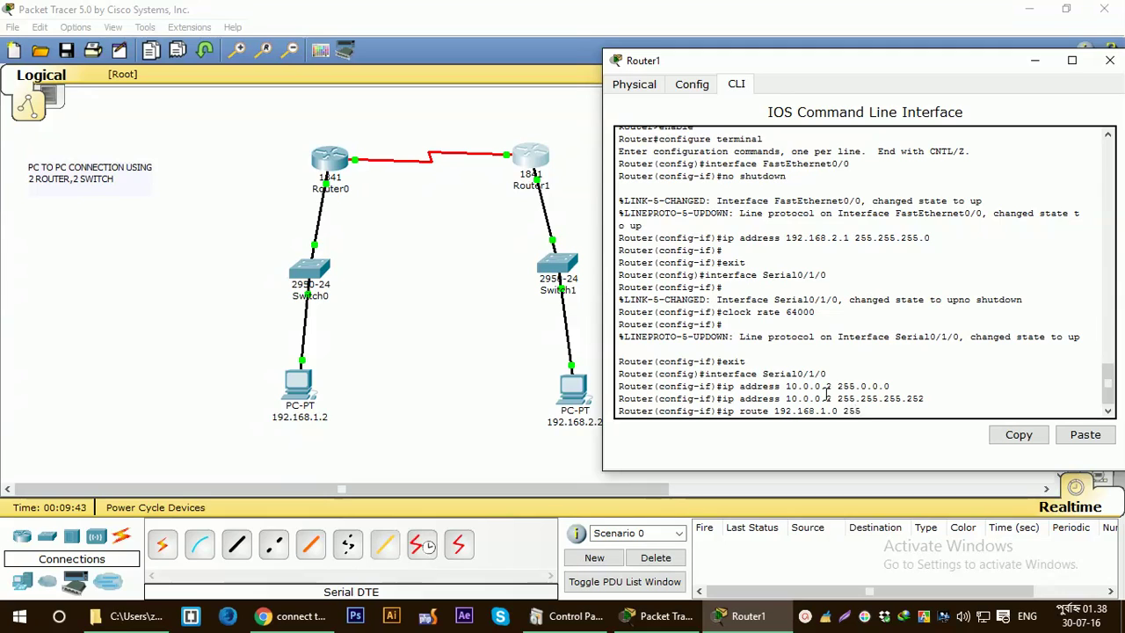
text(.255.255.0)
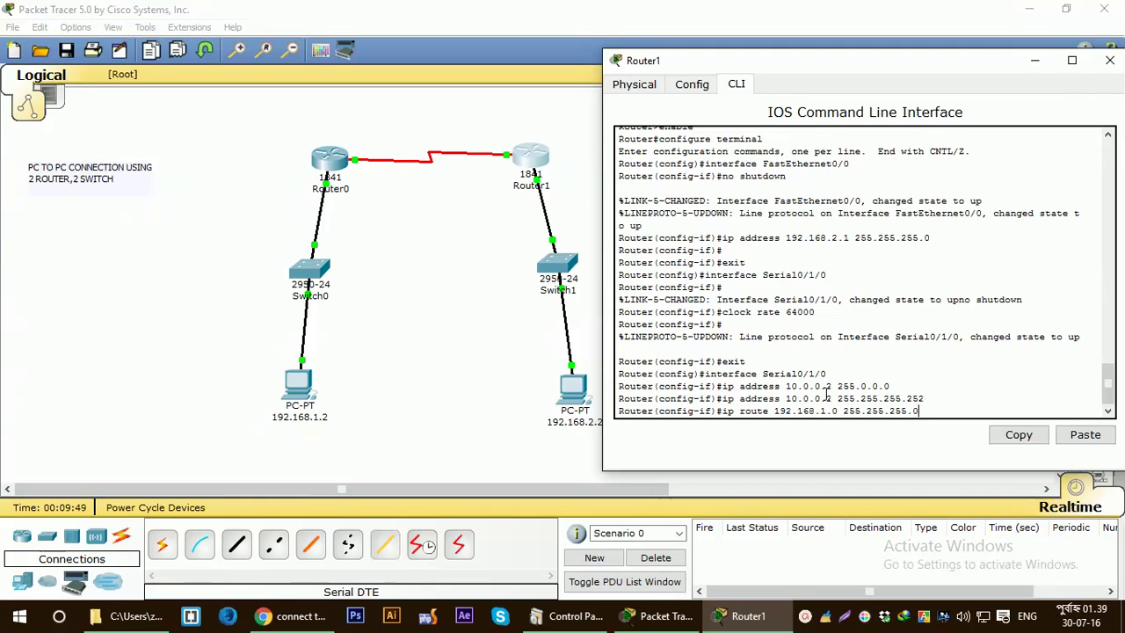
text(10.0.0.)
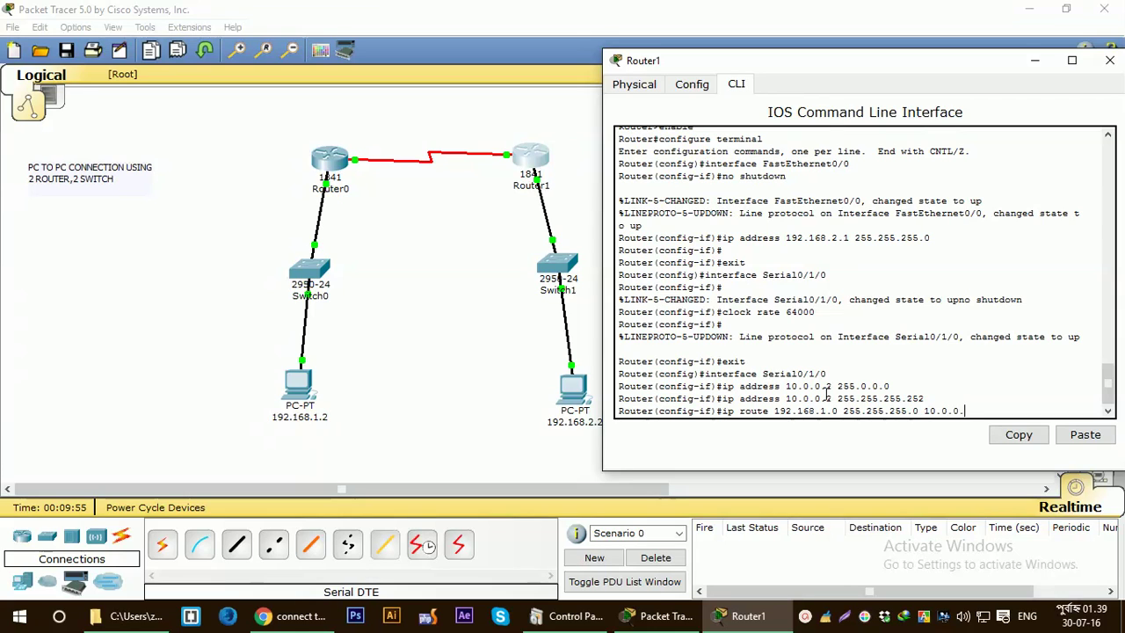
text(0)
key(BackSpace)
text(1)
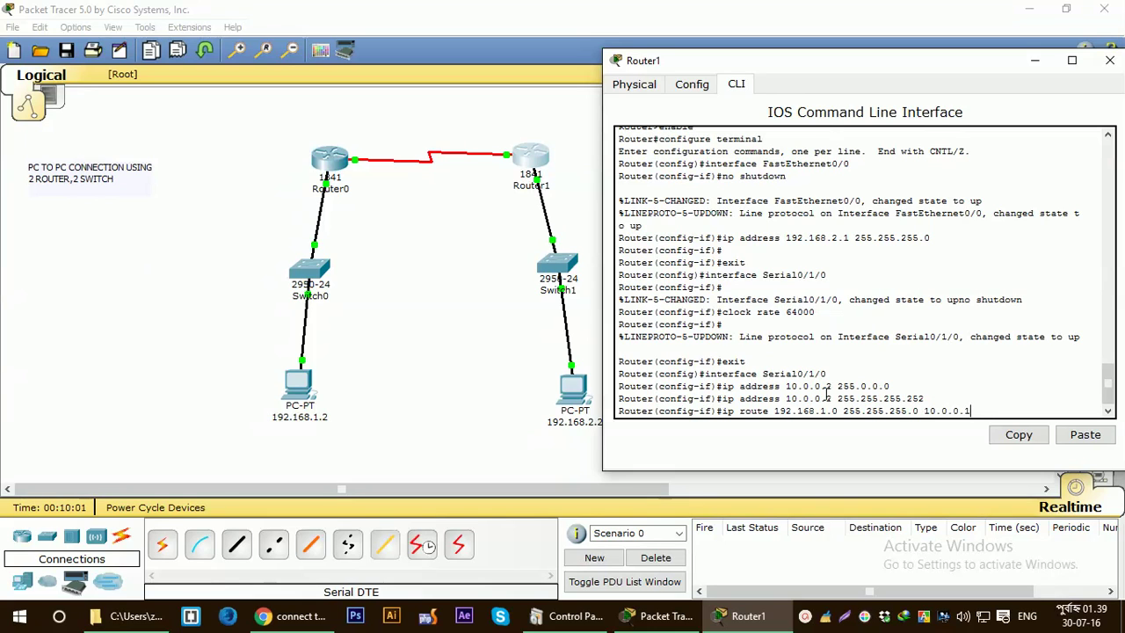
key(Return)
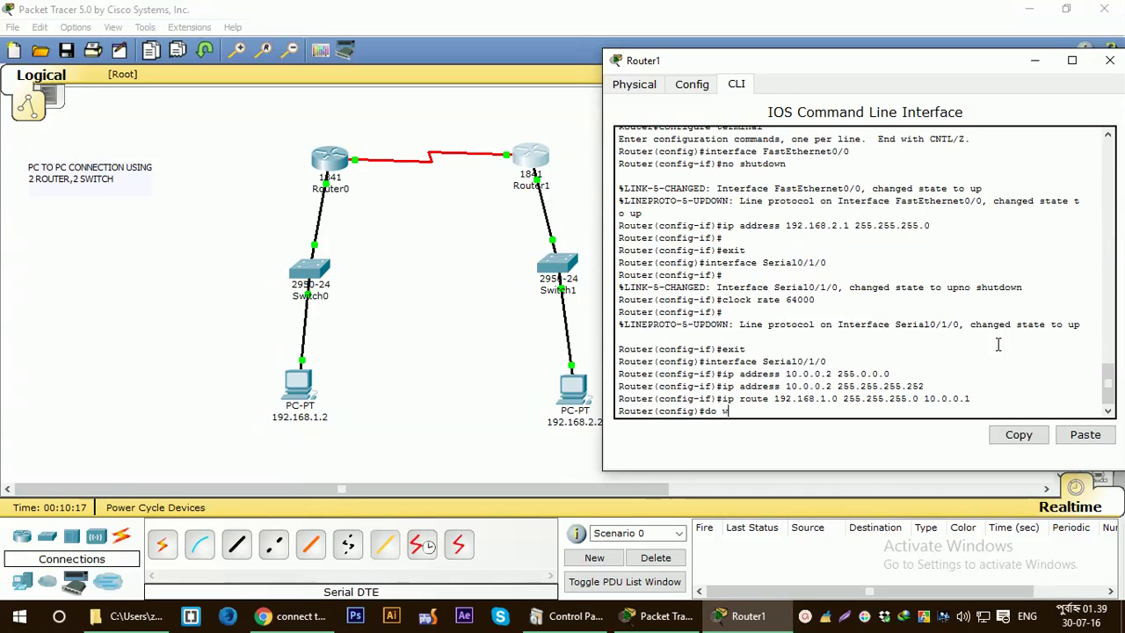
key(Return)
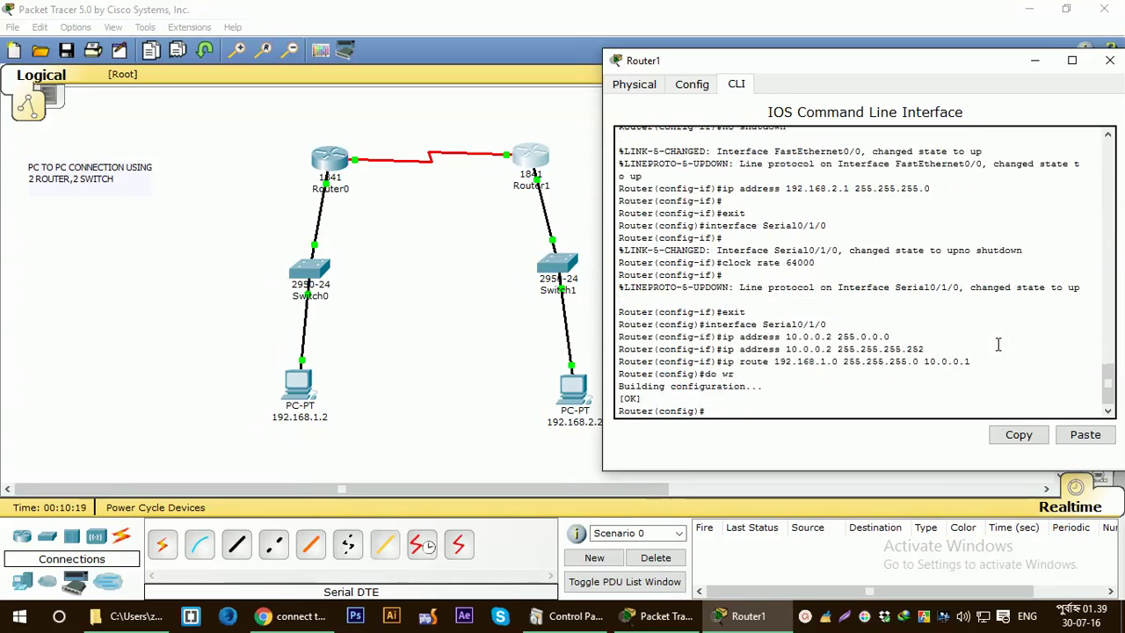
drag(957, 62, 849, 63)
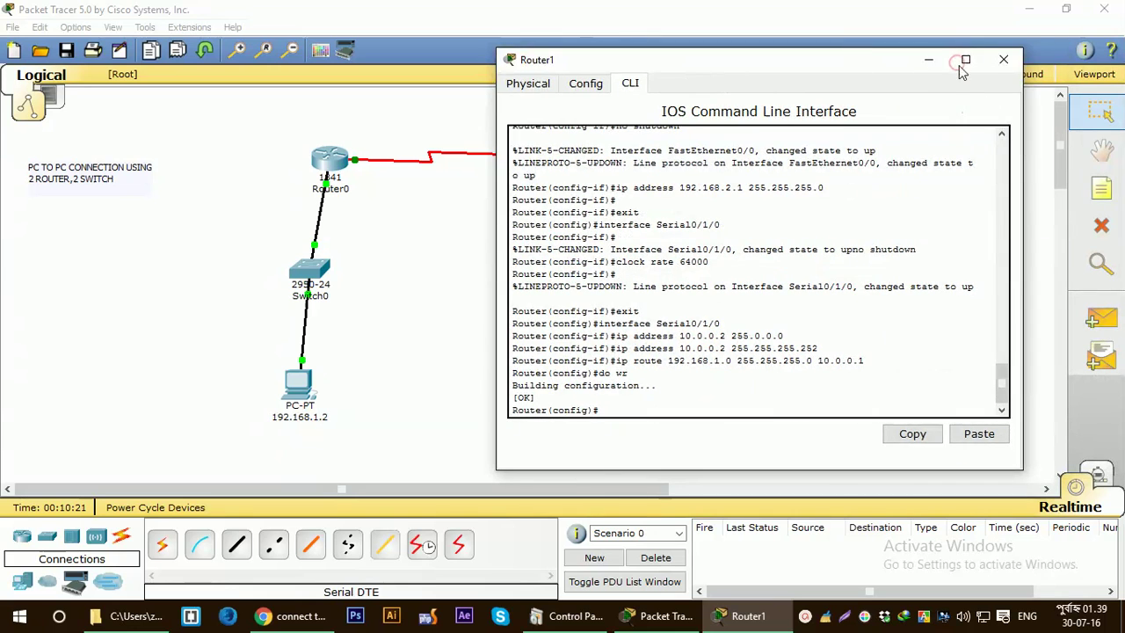
Close Router1's window, ping 192.168.1.1 from the command prompt of PC 192.168.1.2 and close the PC's window.
click(1000, 62)
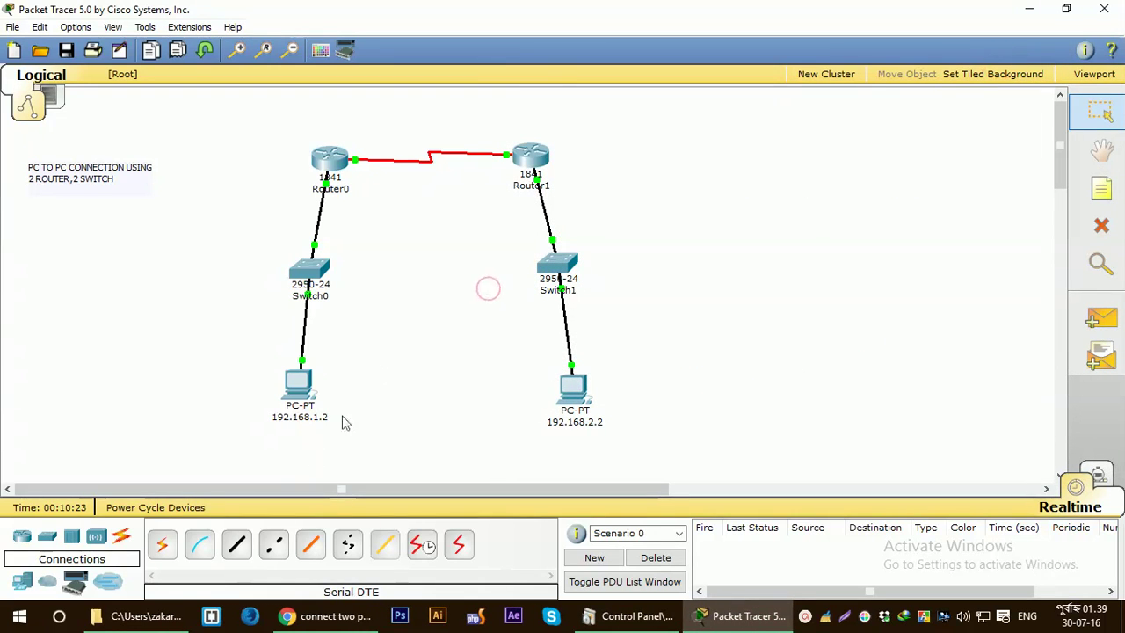
click(298, 388)
drag(276, 39, 854, 62)
click(963, 170)
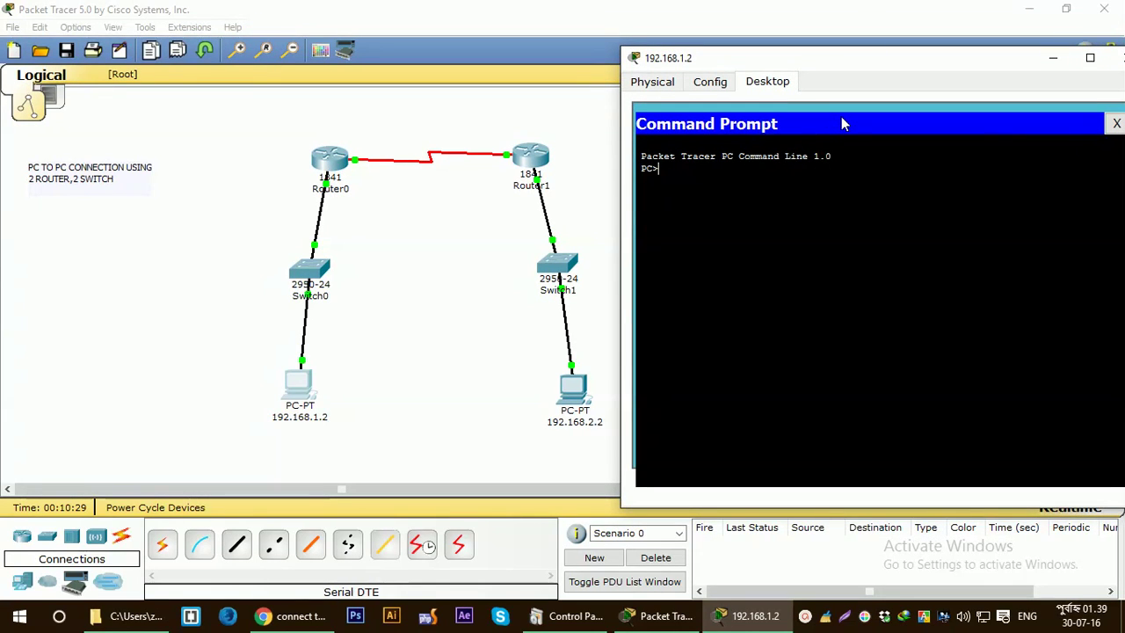
text(ping 1)
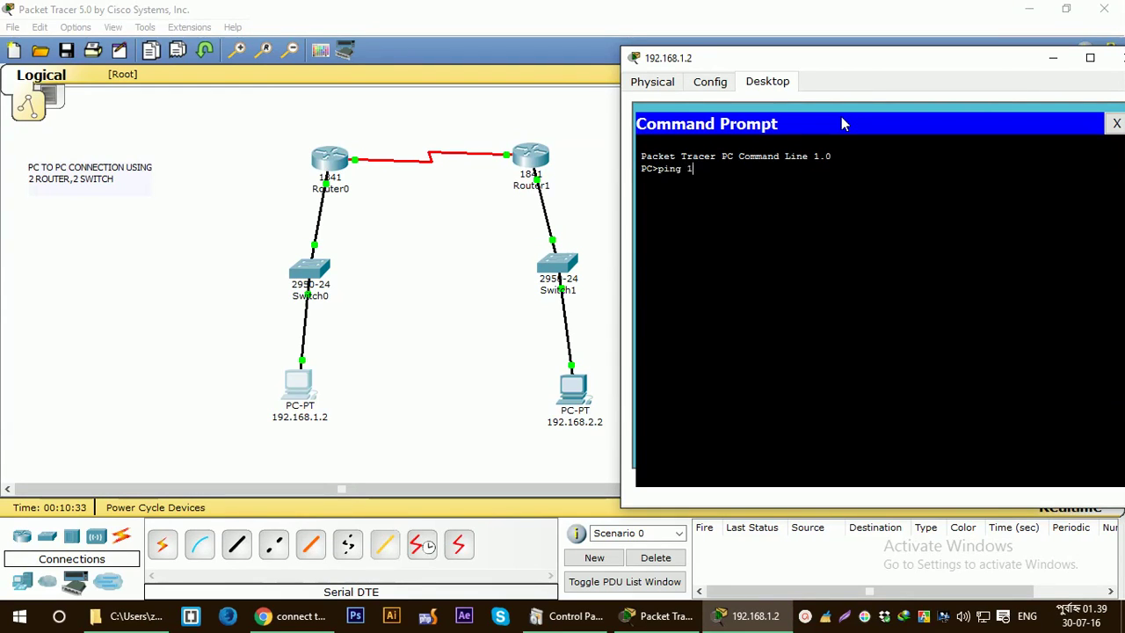
text(92.168.1.1)
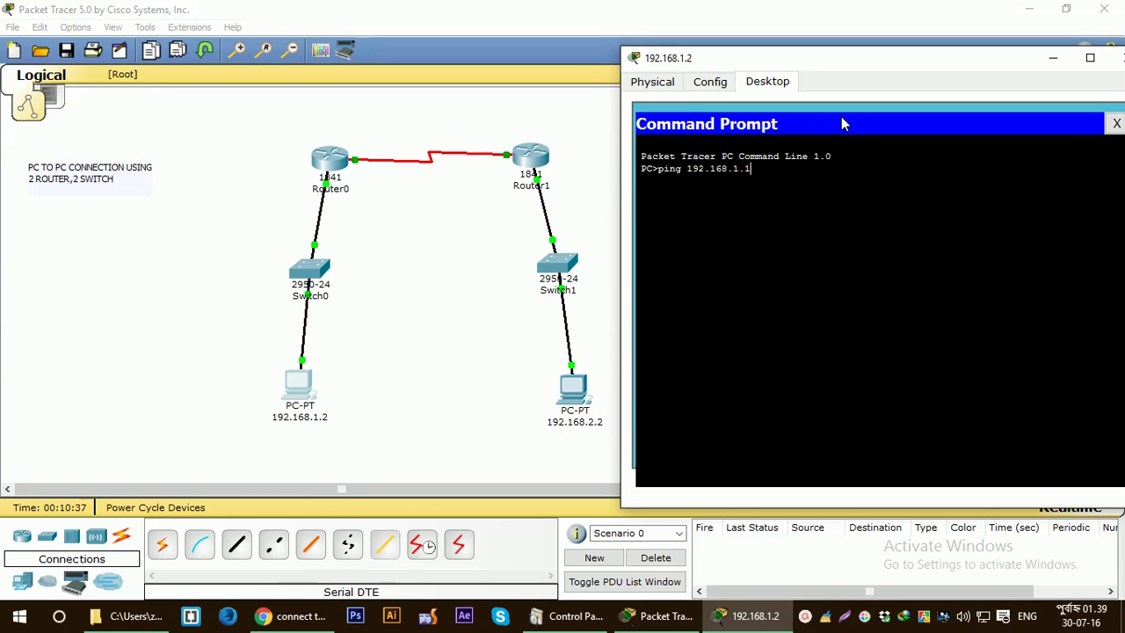
key(Return)
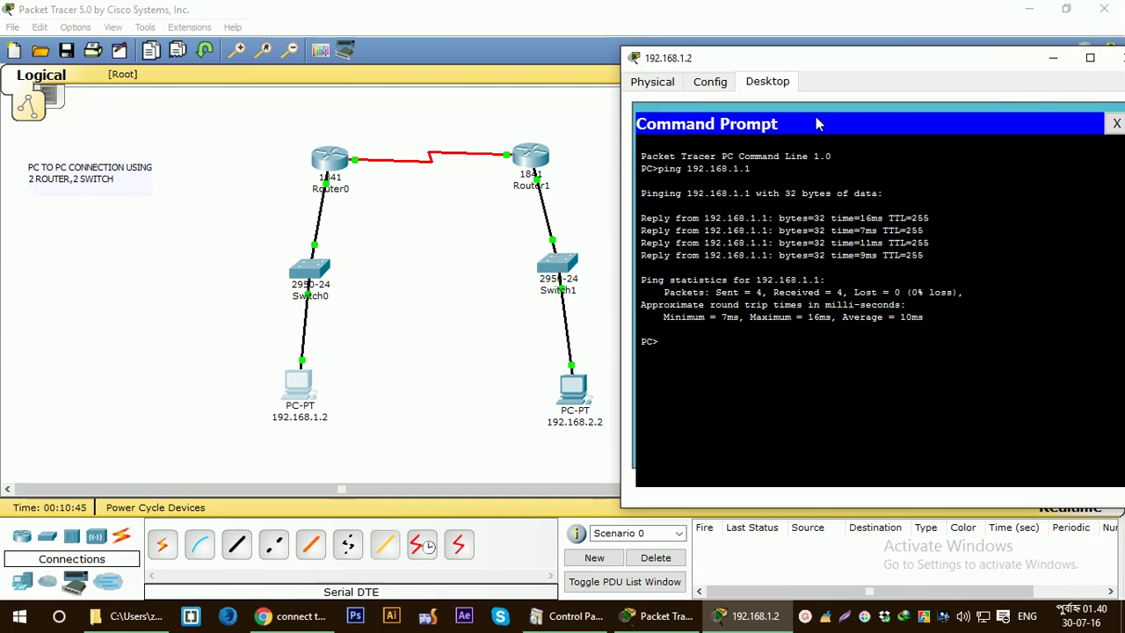
drag(966, 56, 786, 57)
click(964, 57)
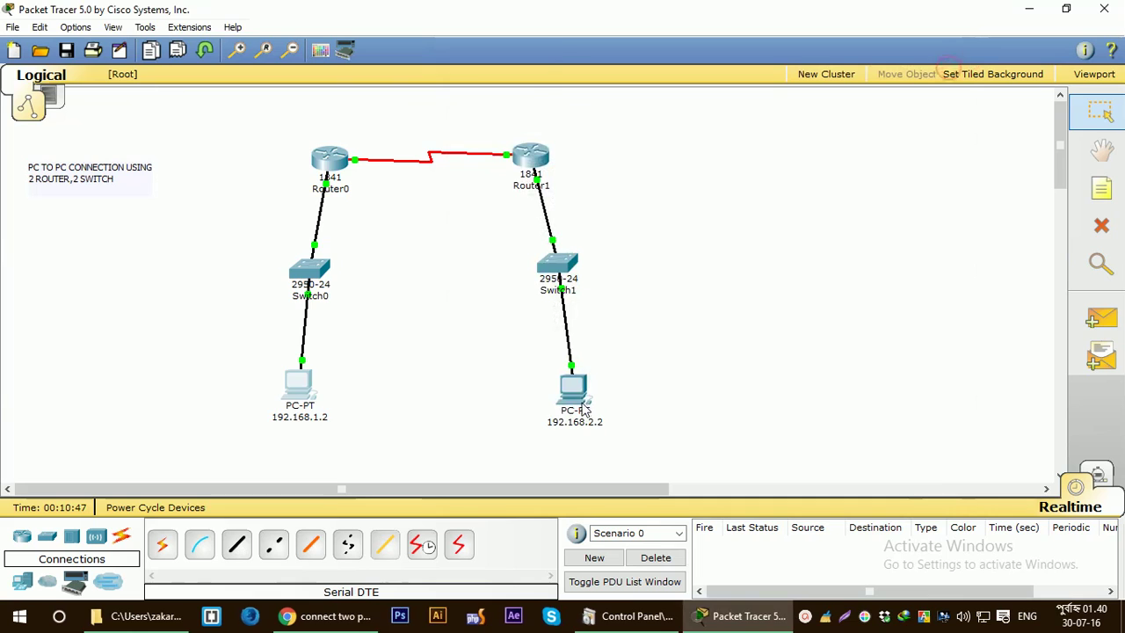
Ping the gateway 192.168.2.1 from the command prompt of PC 192.168.2.2.
click(573, 394)
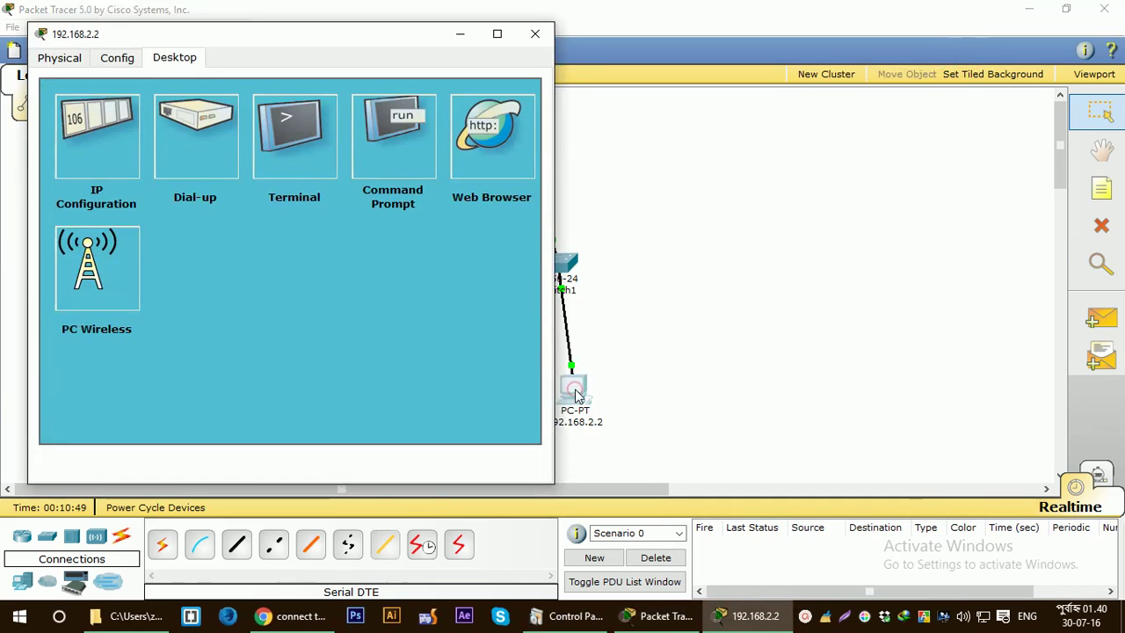
drag(286, 32, 866, 35)
click(964, 129)
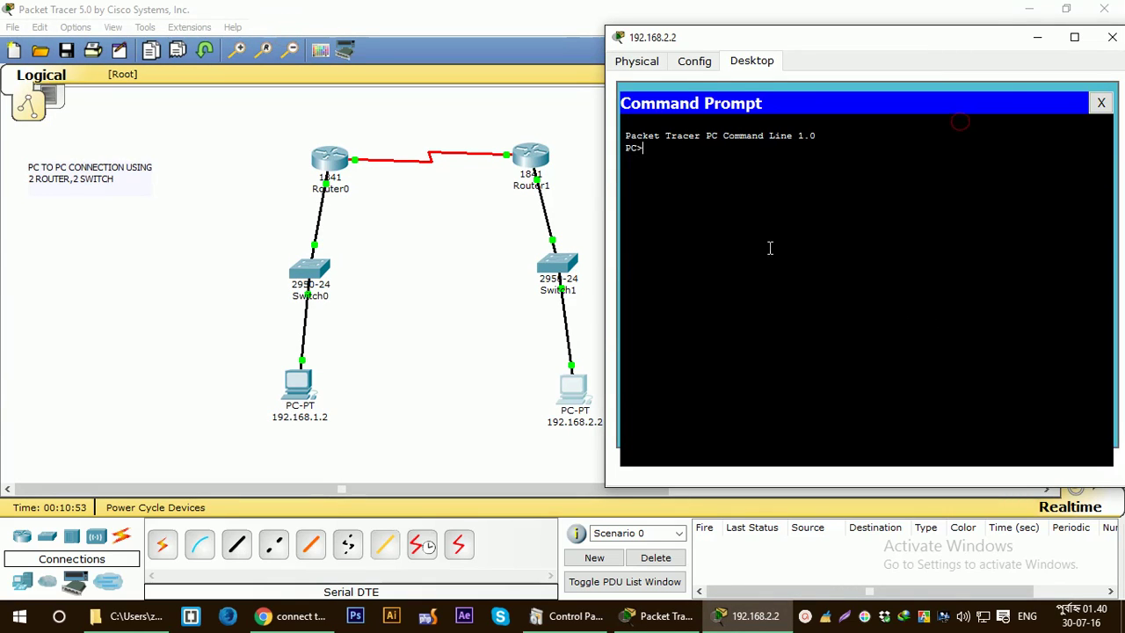
text(ping)
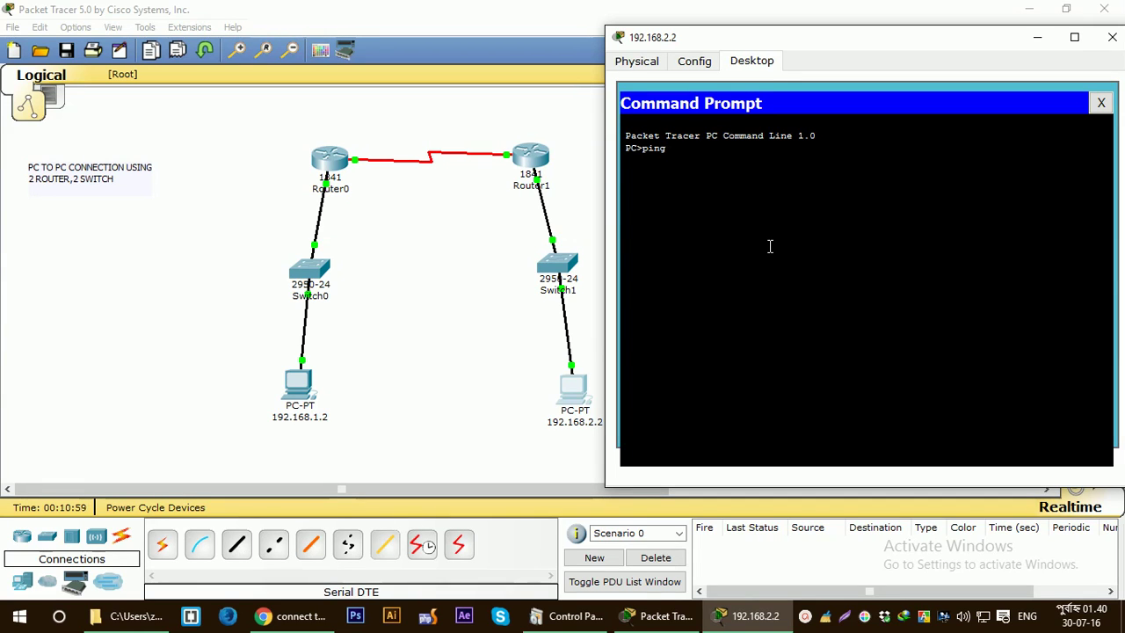
text( 192.168.)
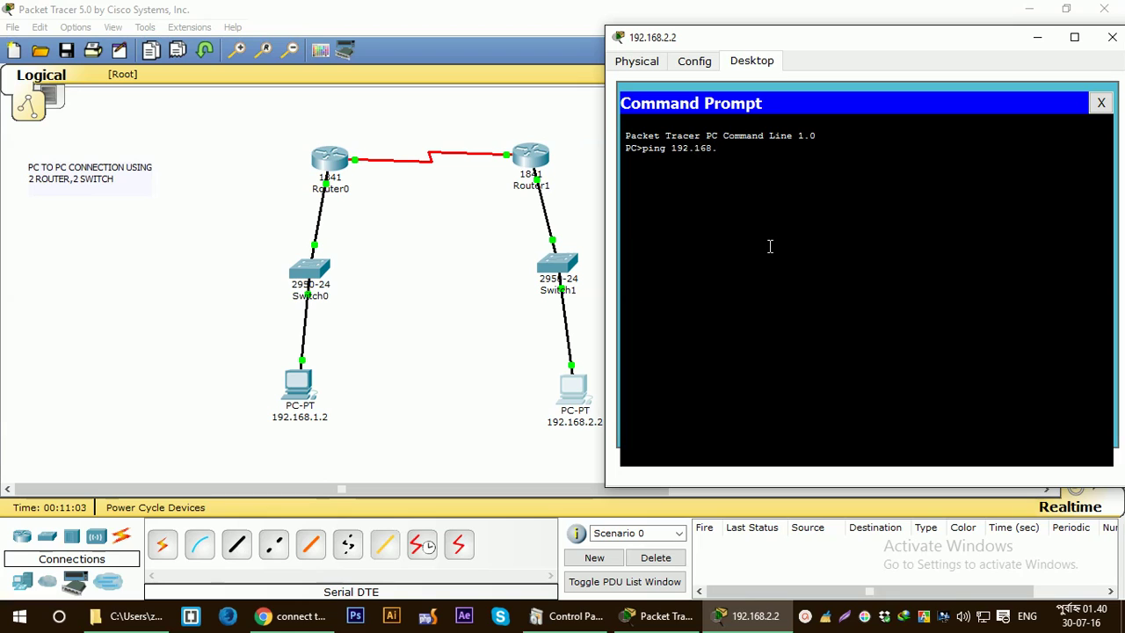
text(2.1)
key(Return)
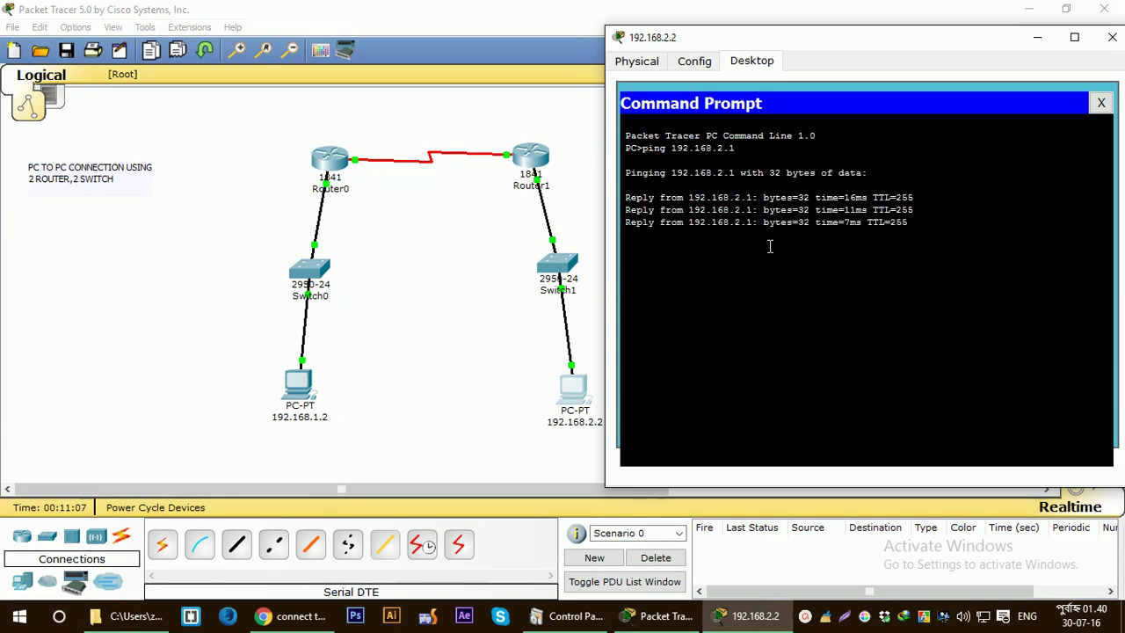
Ping the other PC at 192.168.1.2 from the command prompt of PC 192.168.2.2 and close the PC's window.
drag(943, 41, 954, 44)
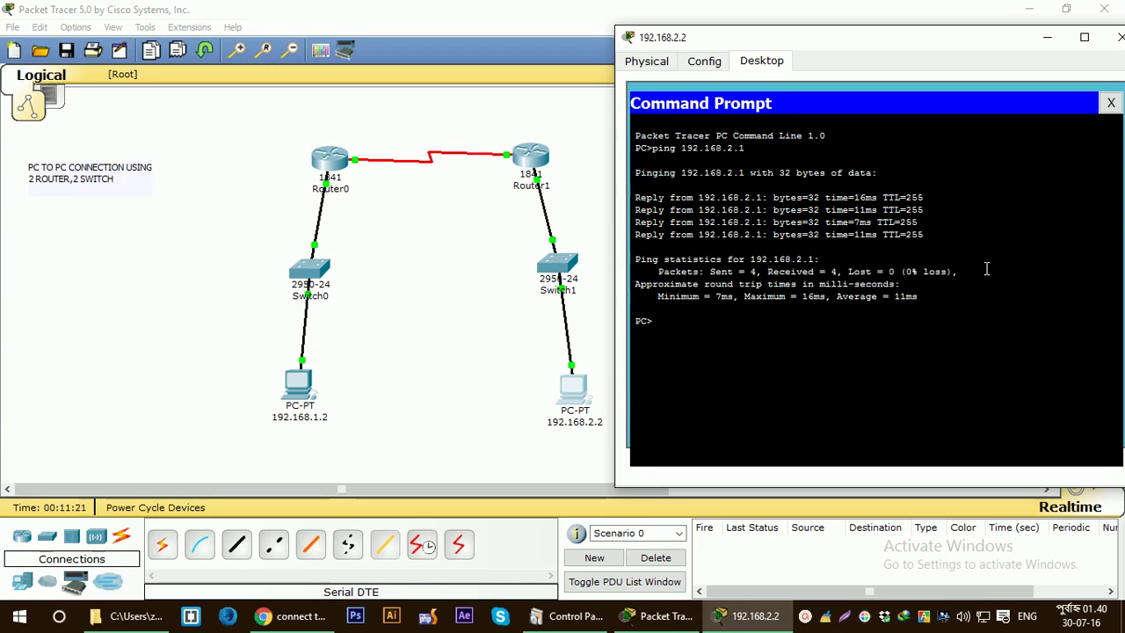
key(Up)
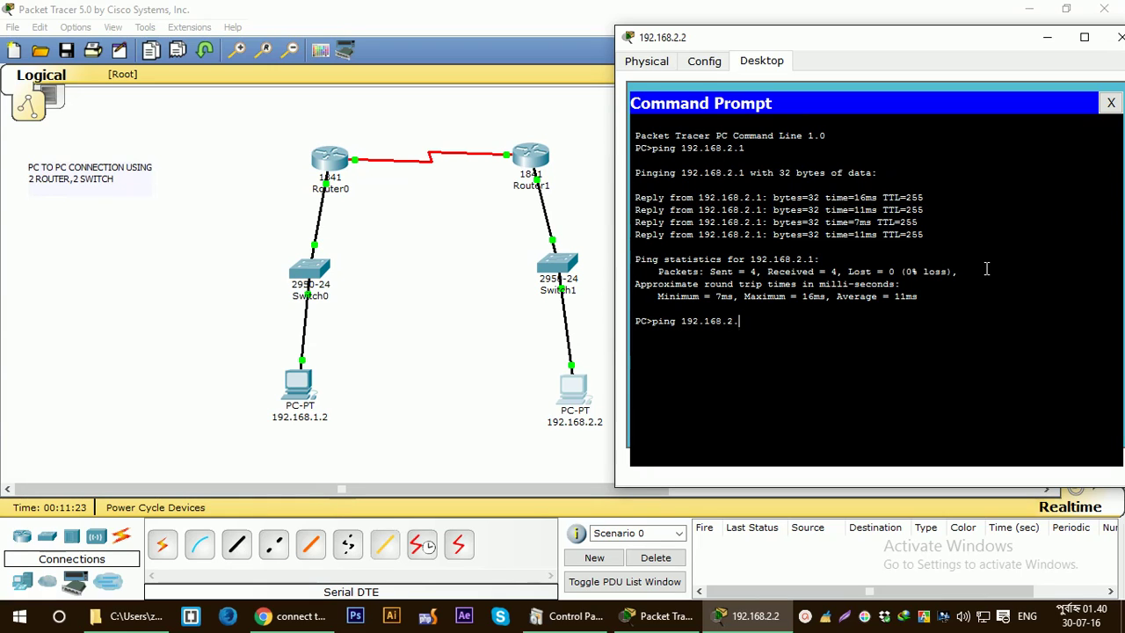
text(1.)
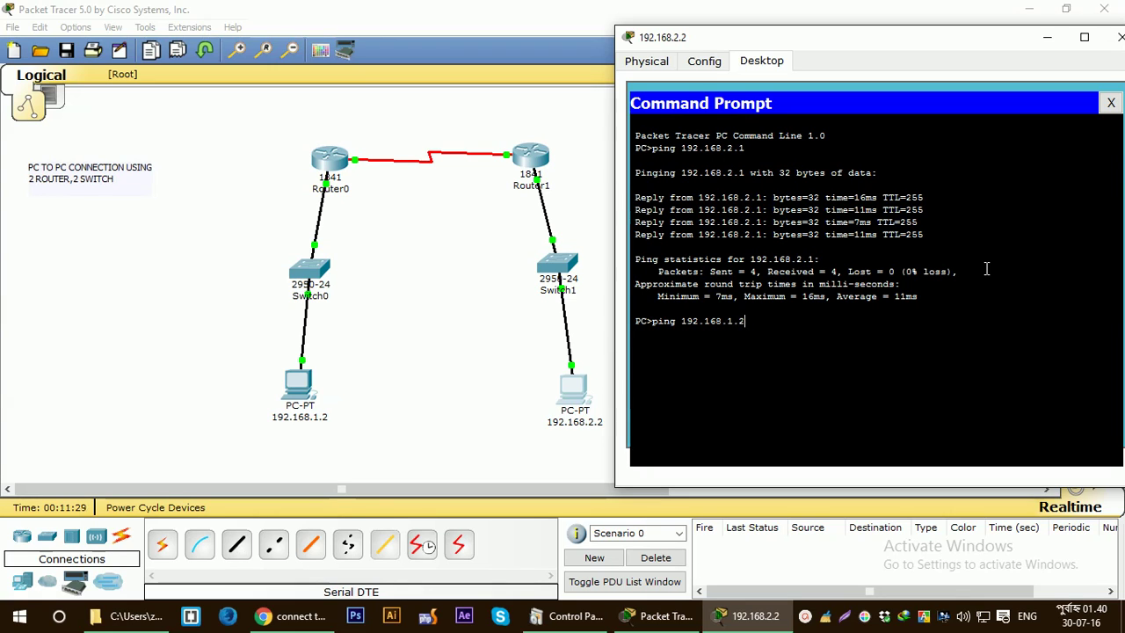
key(Return)
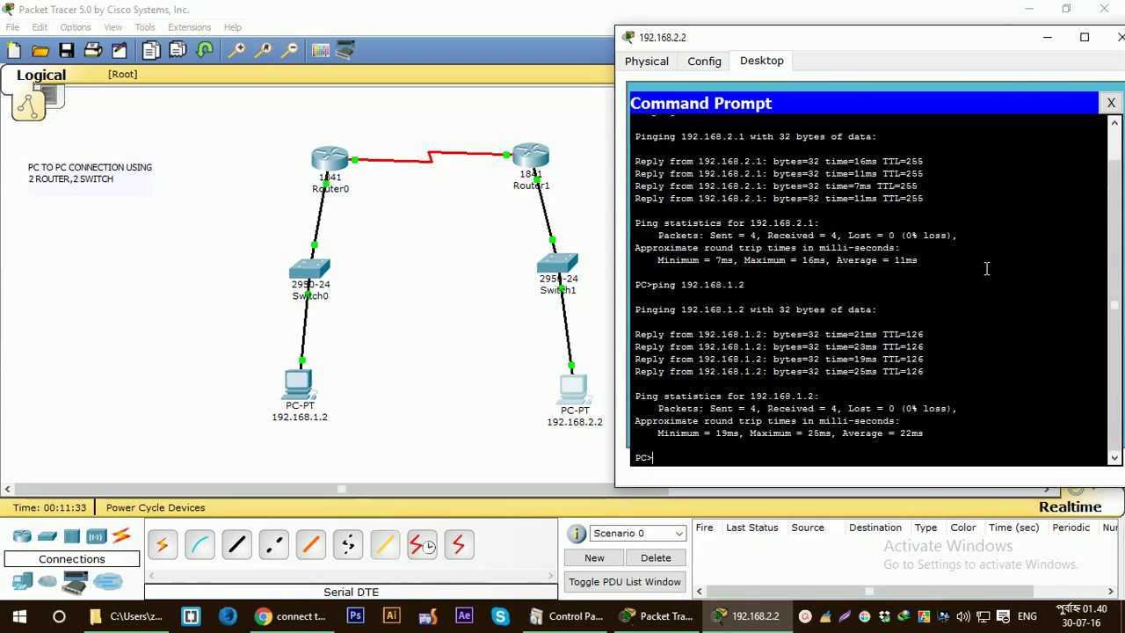
drag(967, 48, 871, 56)
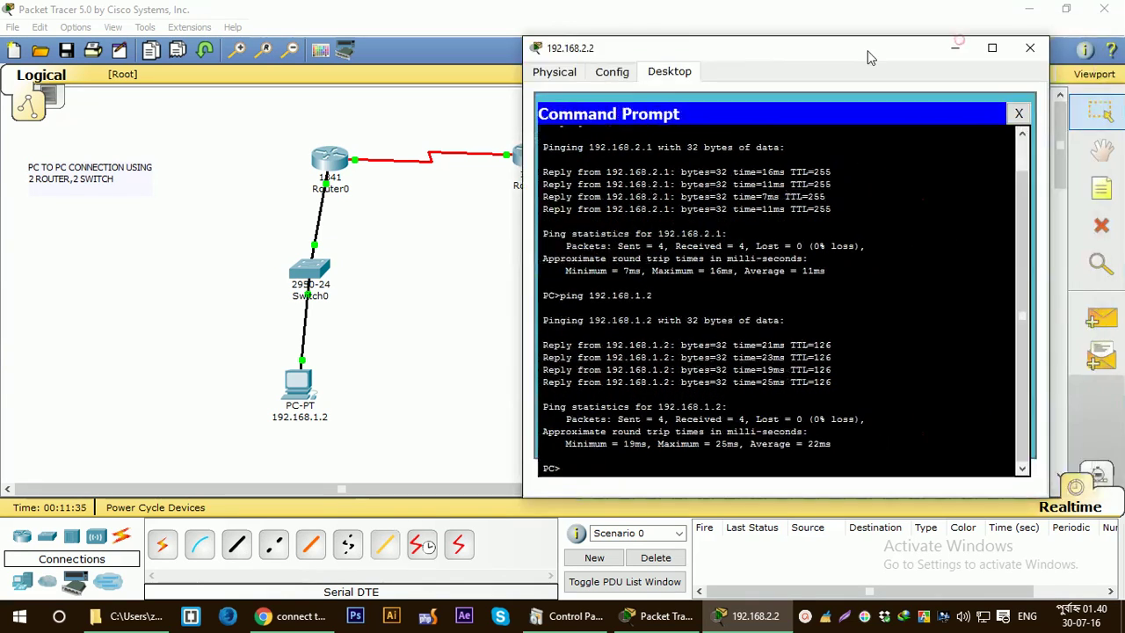
click(1030, 48)
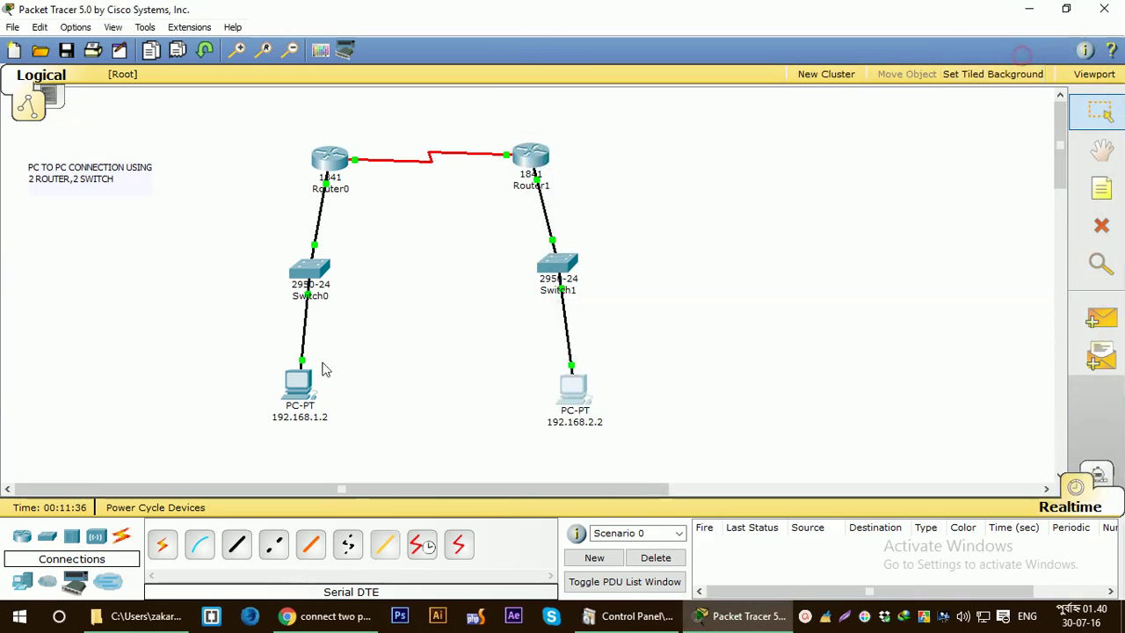
click(444, 419)
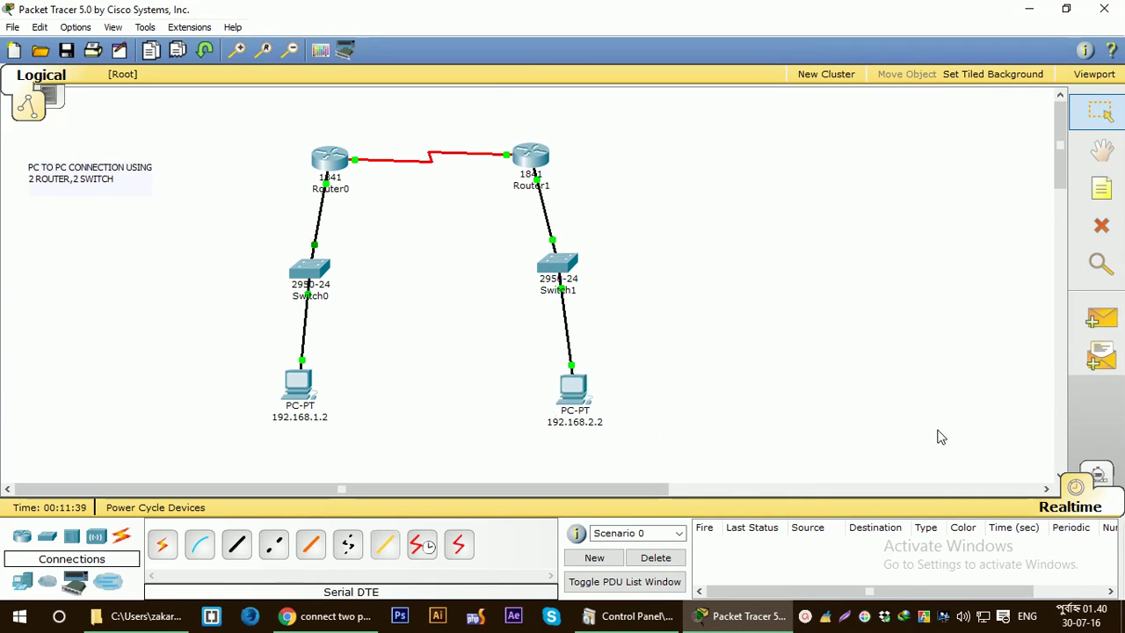
Switch to Simulation mode, add a simple PDU from PC 192.168.1.2 to PC 192.168.2.2 and run it with Auto Capture / Play.
click(1098, 476)
click(1099, 318)
click(299, 383)
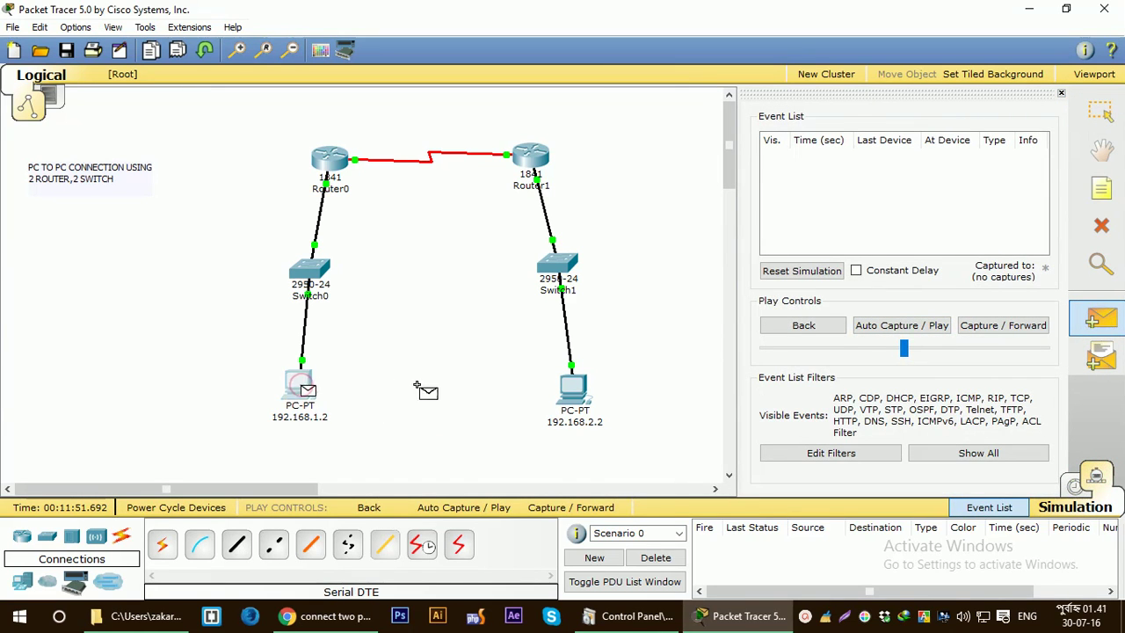
click(572, 389)
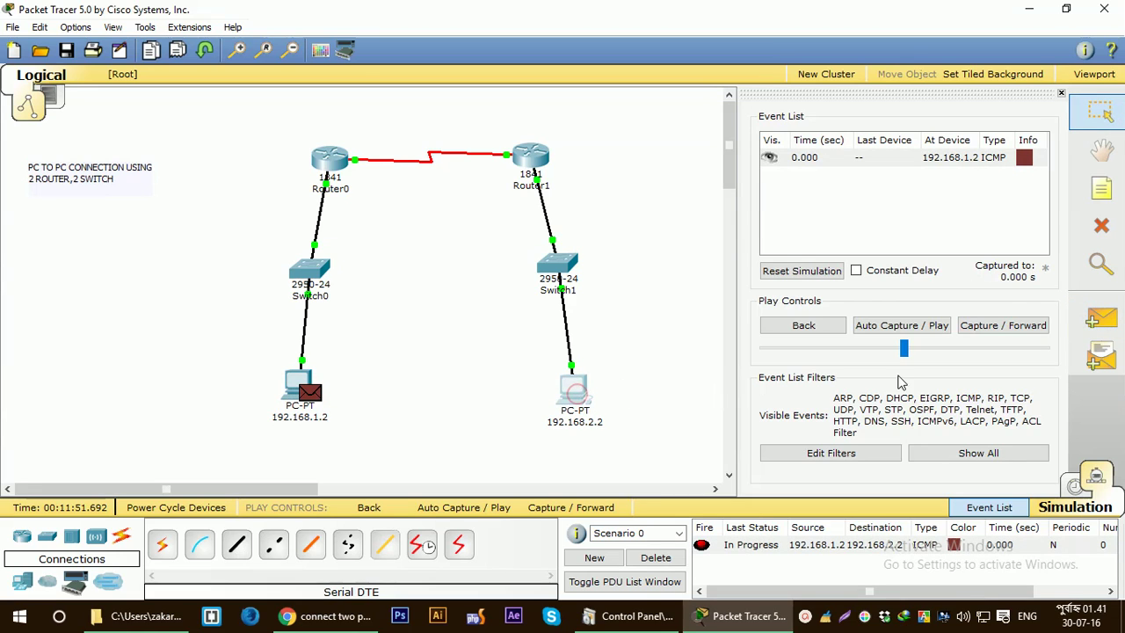
click(932, 326)
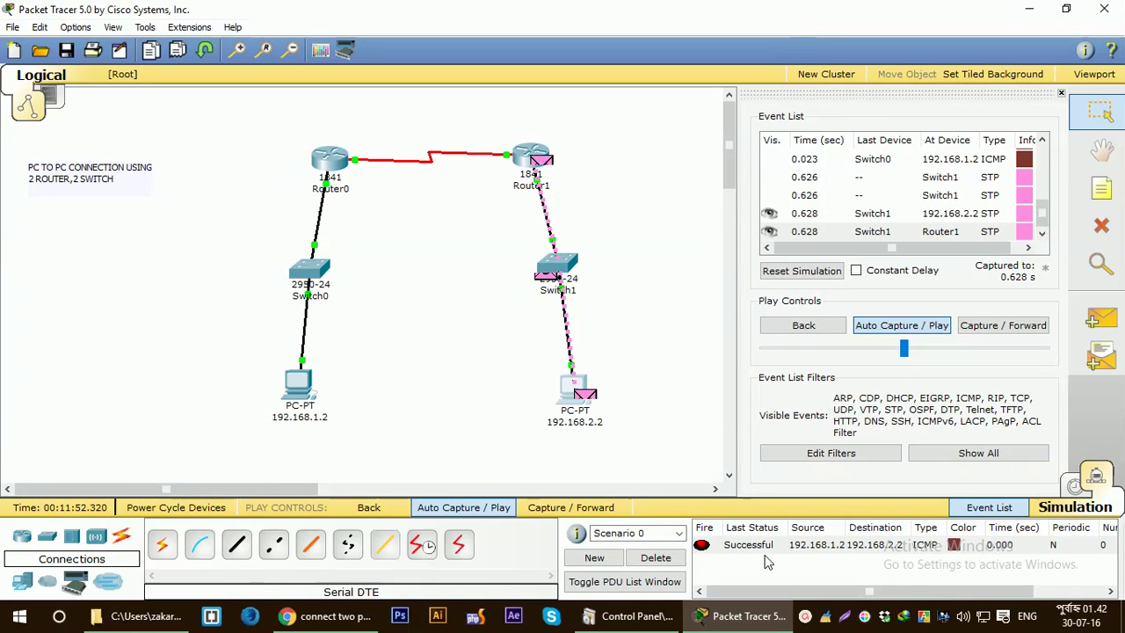
Delete Scenario 0 with its test PDU and close the simulation event list.
click(658, 559)
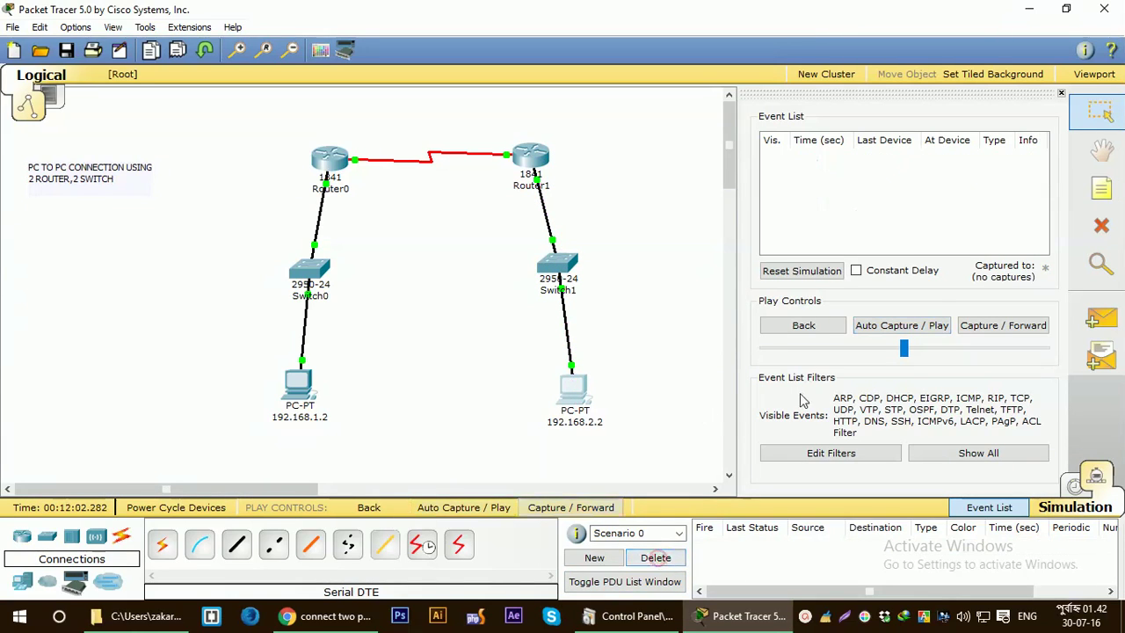
click(1061, 93)
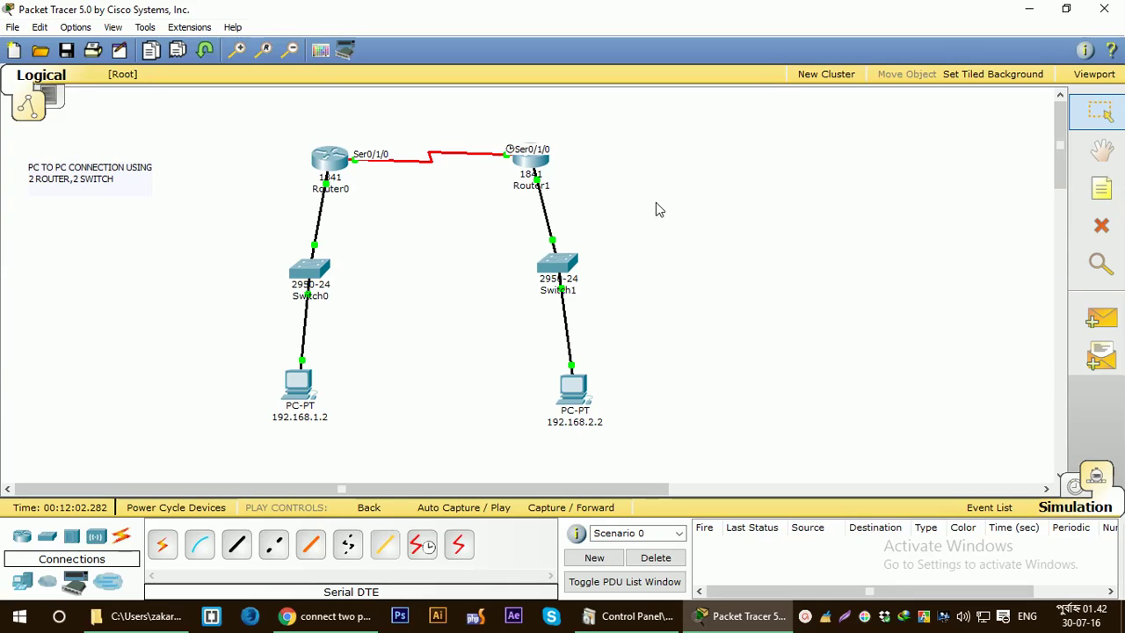
click(637, 262)
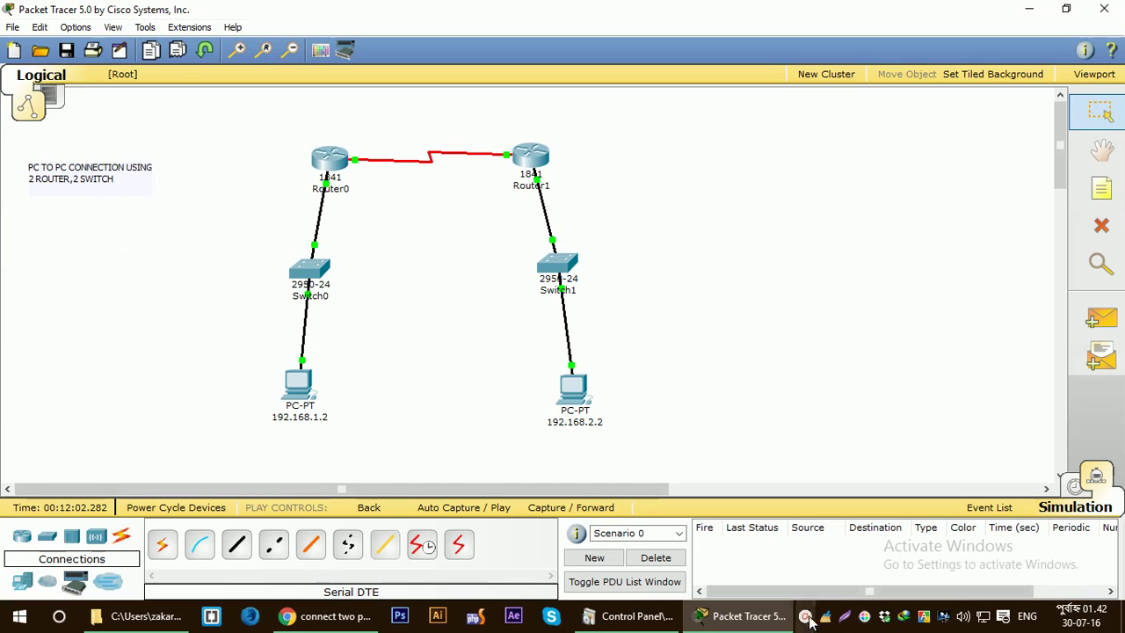
mouse_move(962, 603)
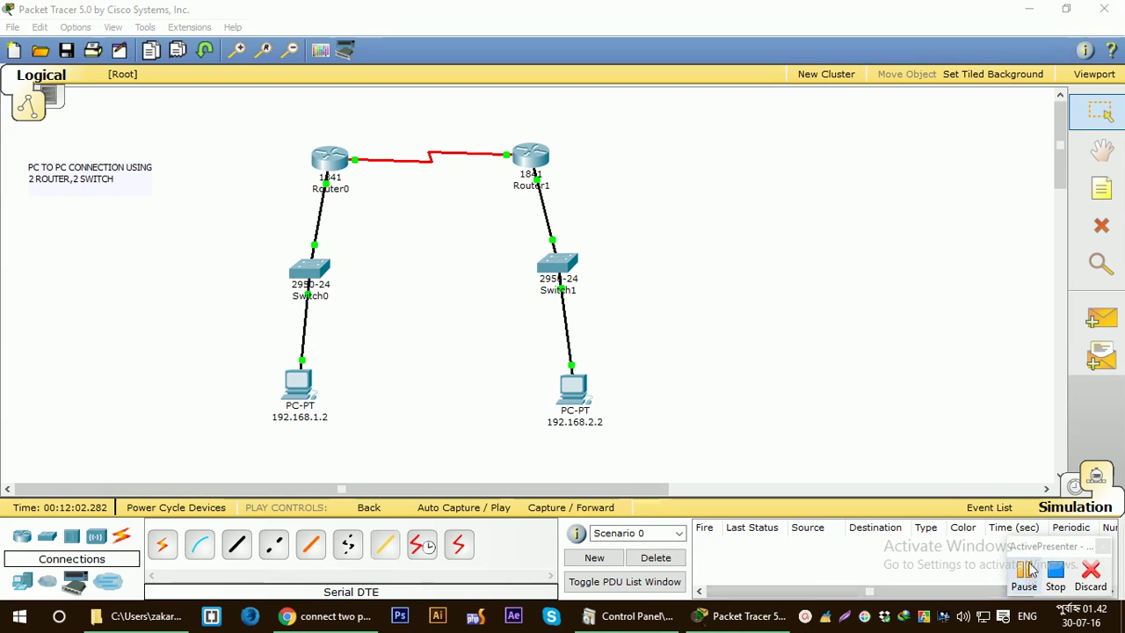